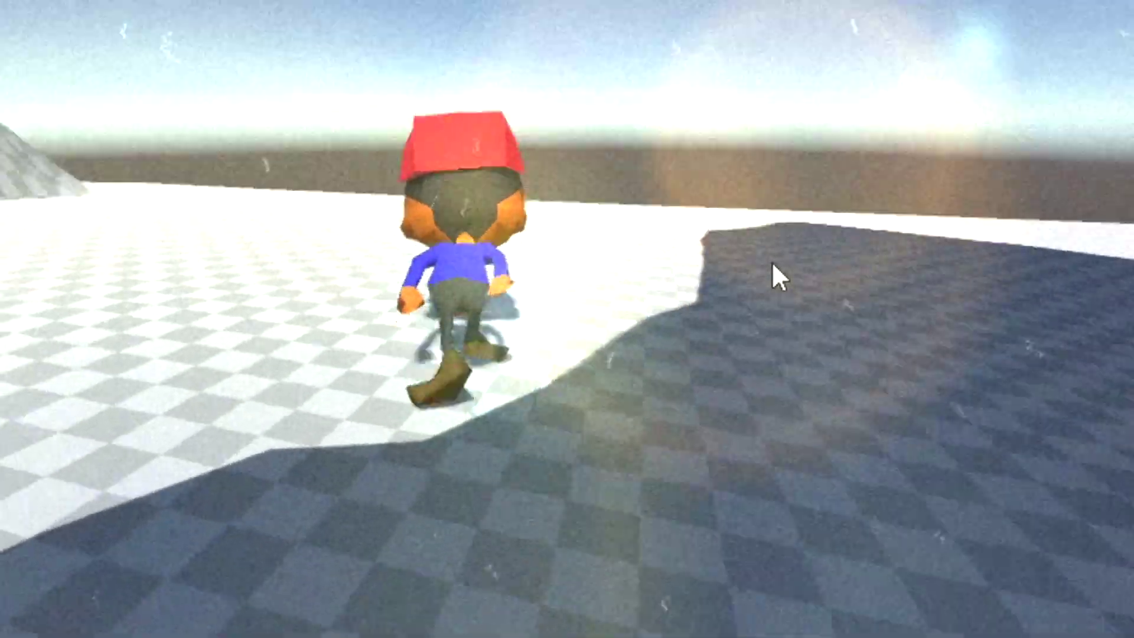
Run the character forward across the checkered floor, steer left and climb the mountain slope.
{"action": "key", "text": "w"}
{"action": "key", "text": "a"}
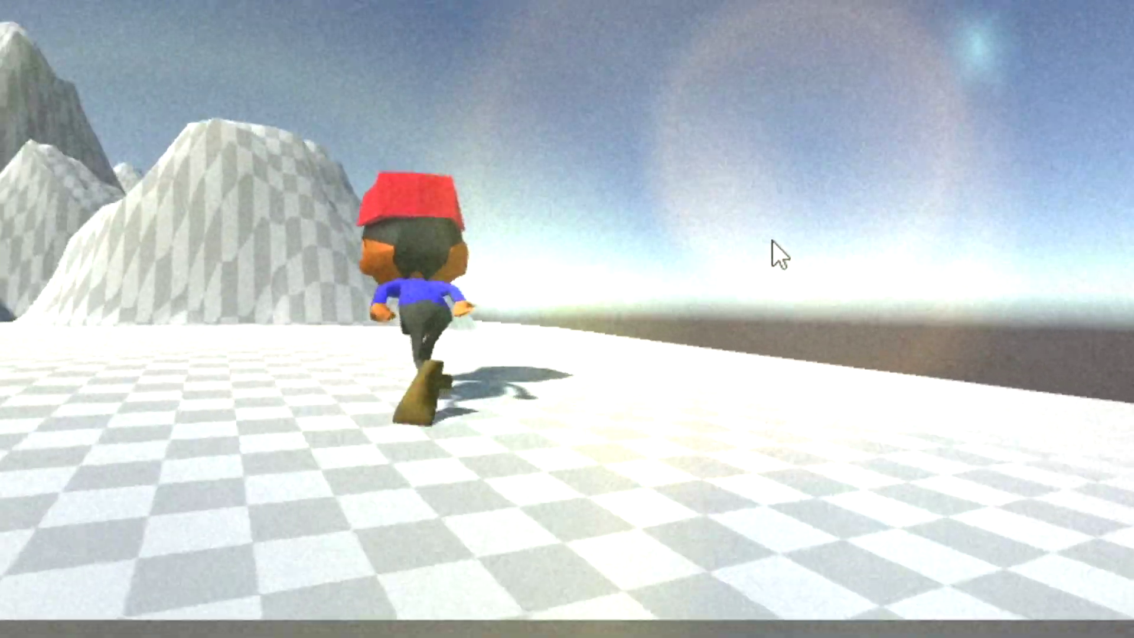
{"action": "key", "text": "w"}
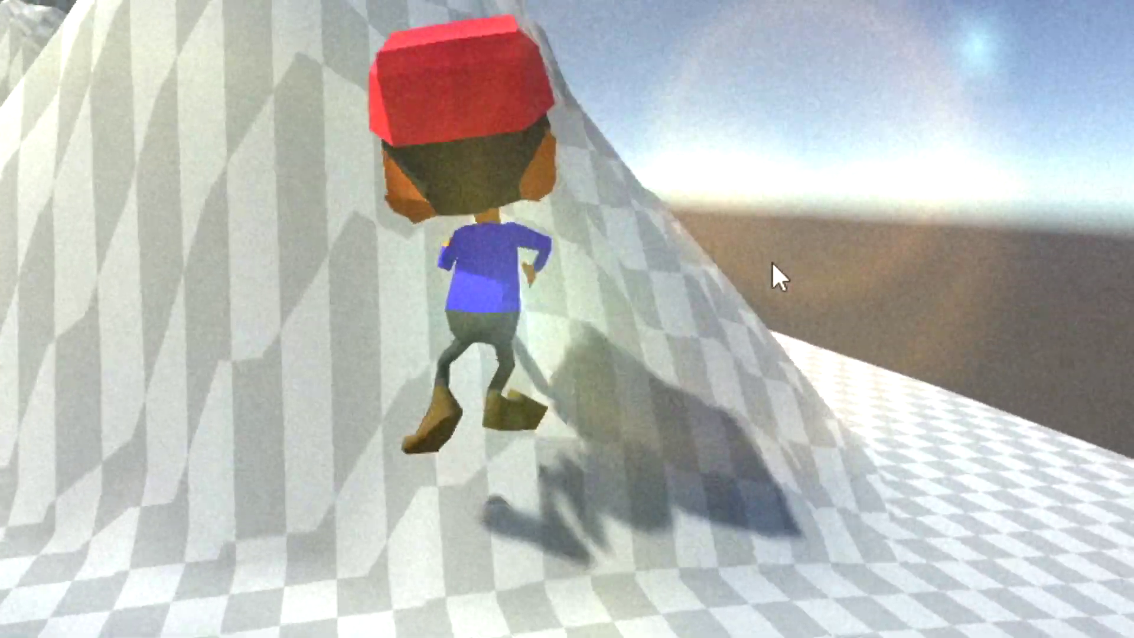
{"action": "key", "text": "a"}
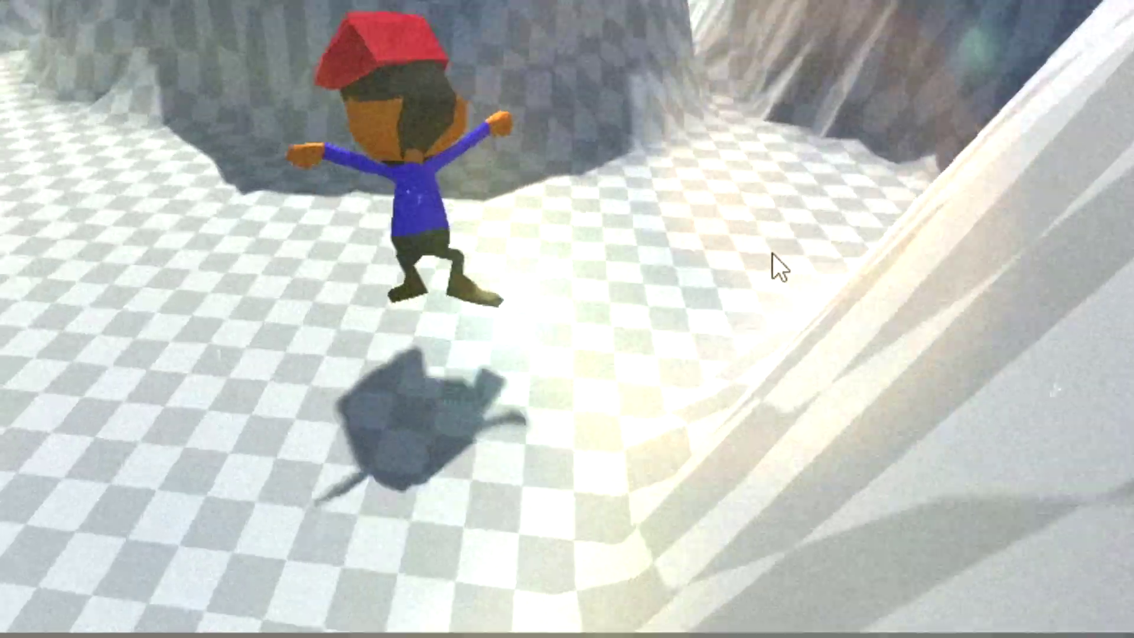
{"action": "key", "text": "w"}
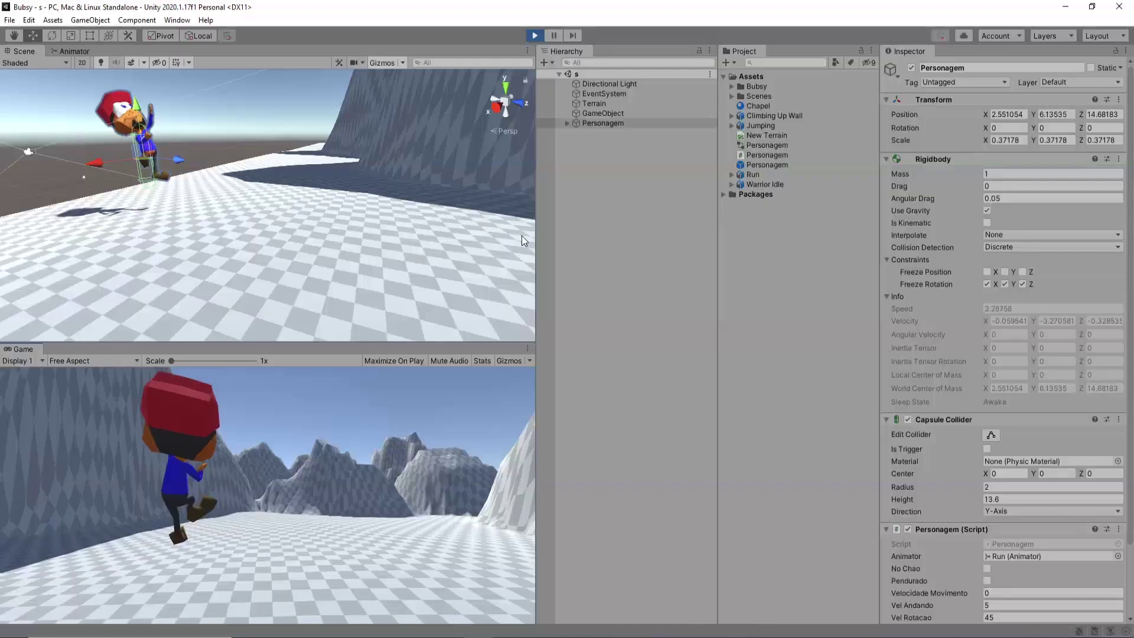
Walk the character left to the wall, climb onto it and turn left and right while hanging.
{"action": "key", "text": "w"}
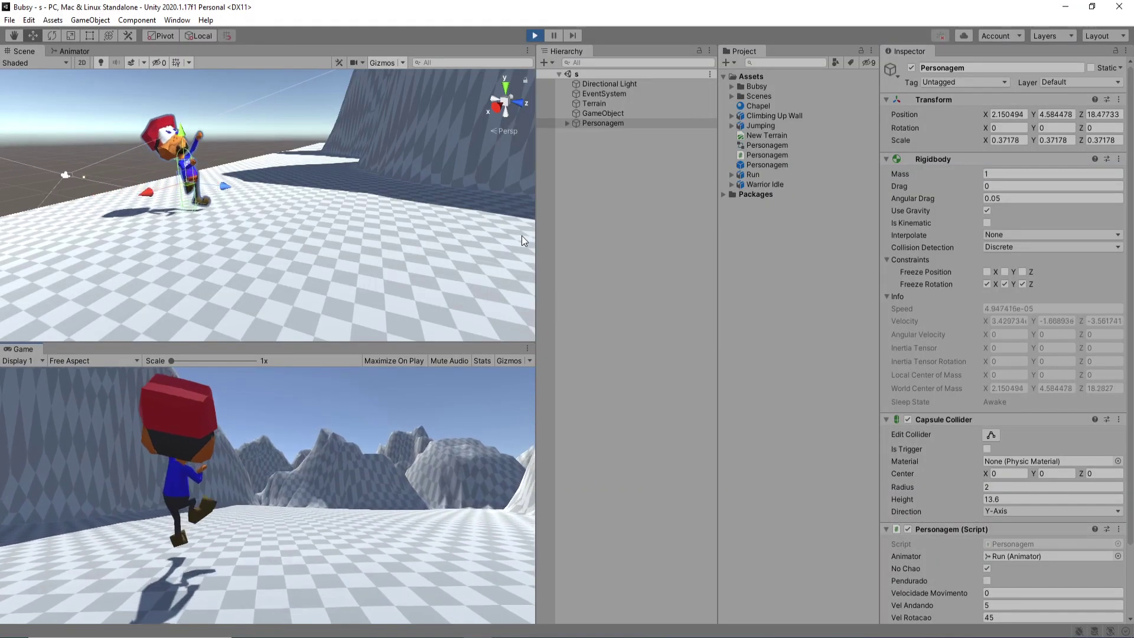
{"action": "key", "text": "a"}
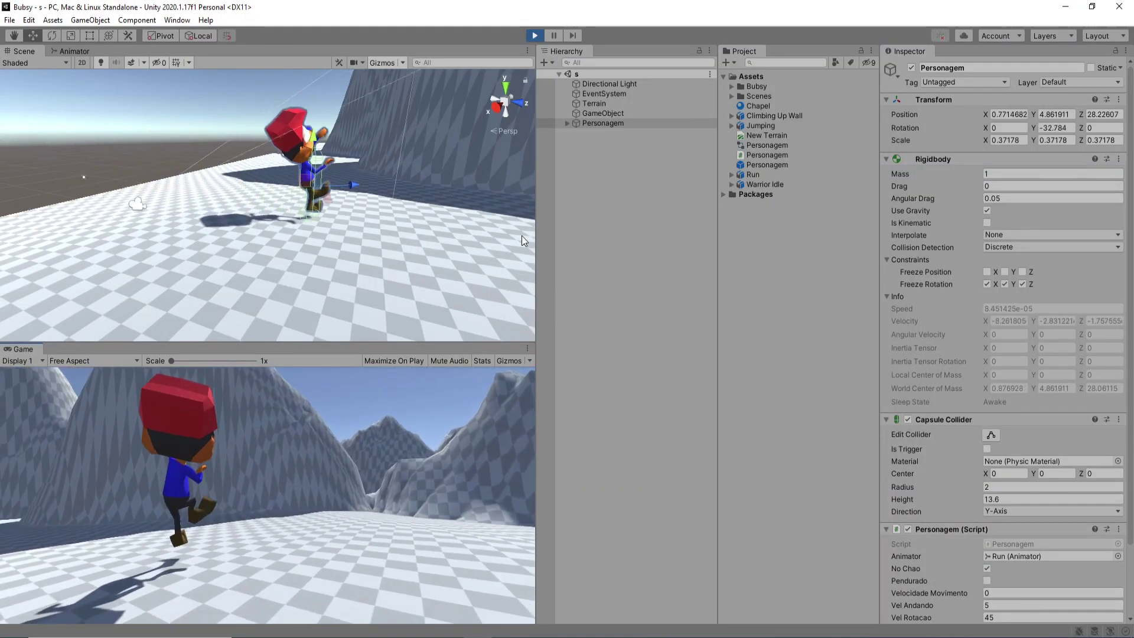
{"action": "key", "text": "w"}
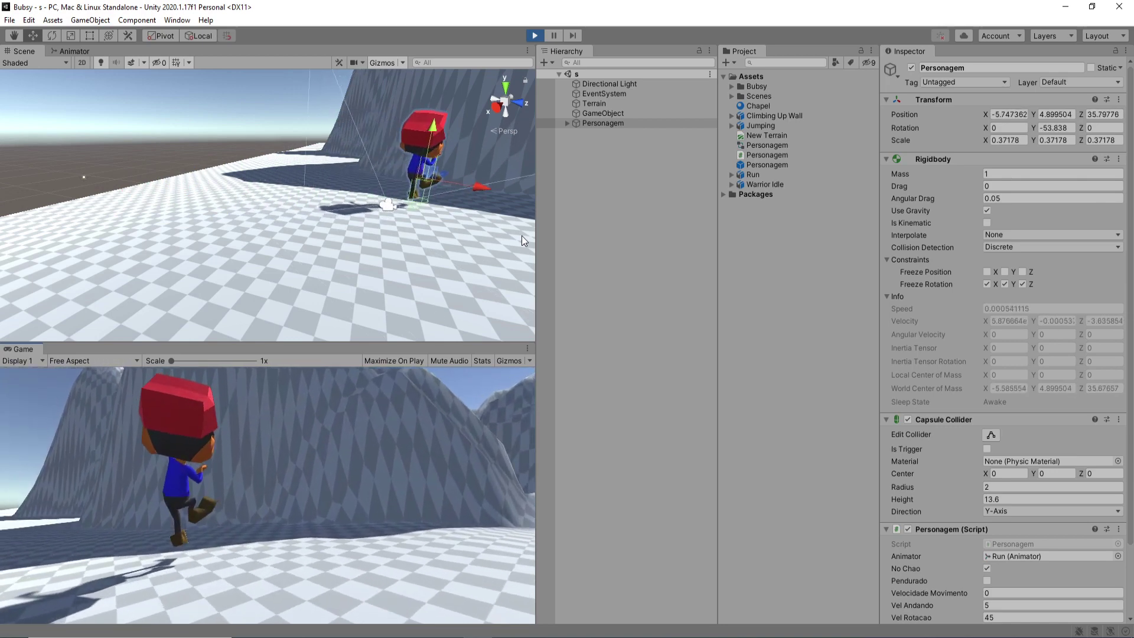
{"action": "key", "text": "w"}
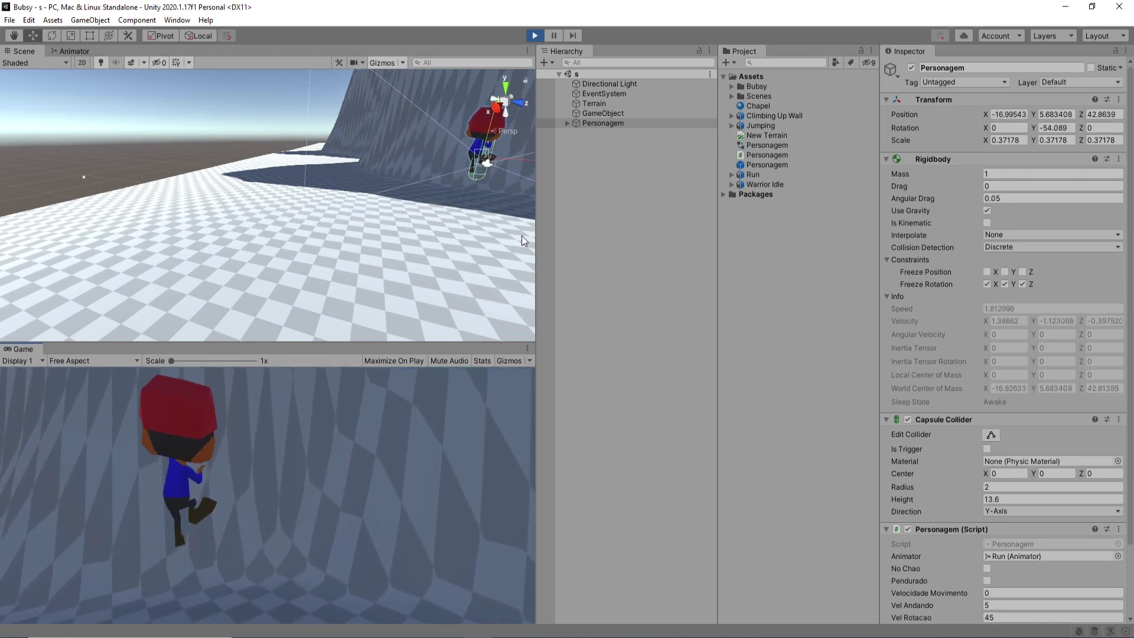
{"action": "key", "text": "a"}
{"action": "key", "text": "d"}
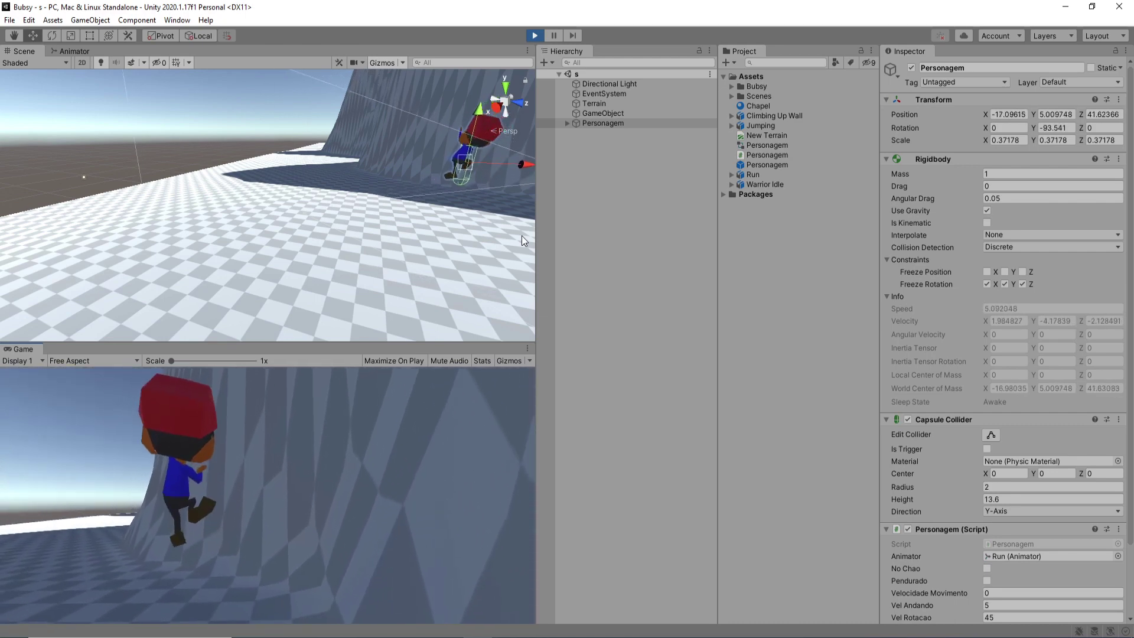
{"action": "key", "text": "d"}
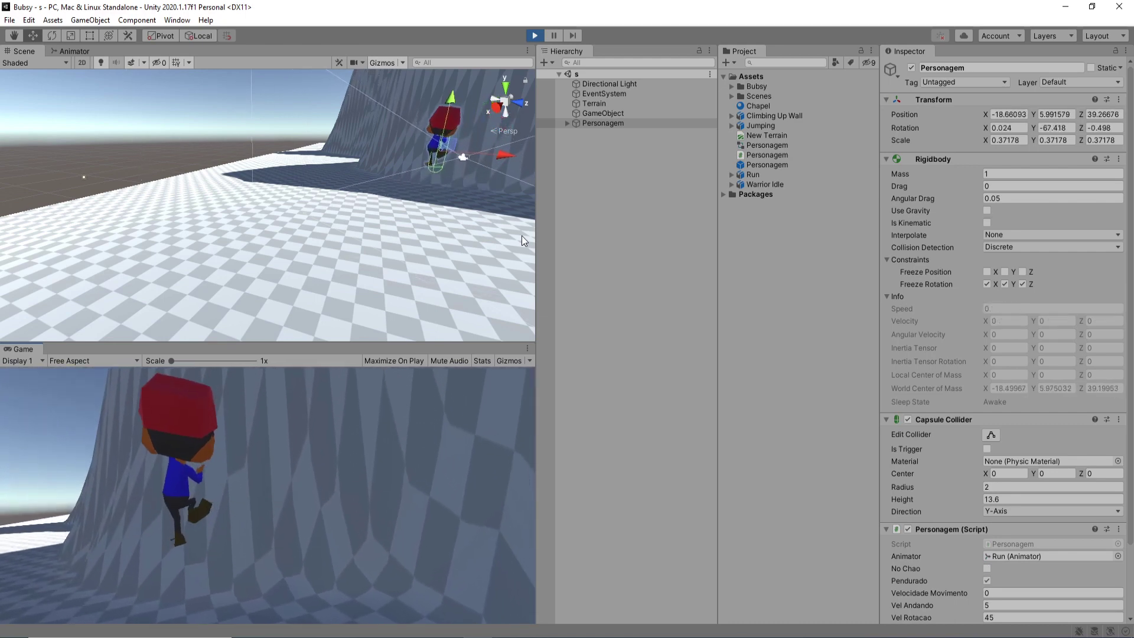
Let go of the wall, turn around and walk to the next wall to hang again.
{"action": "key", "text": "d"}
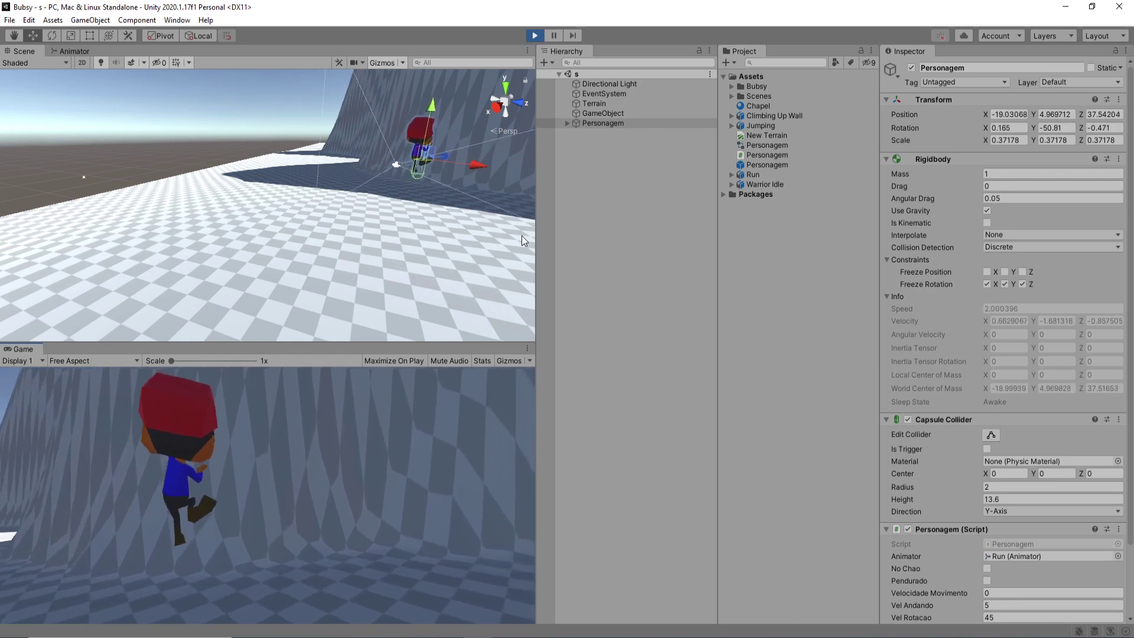
{"action": "key", "text": "w"}
{"action": "key", "text": "d"}
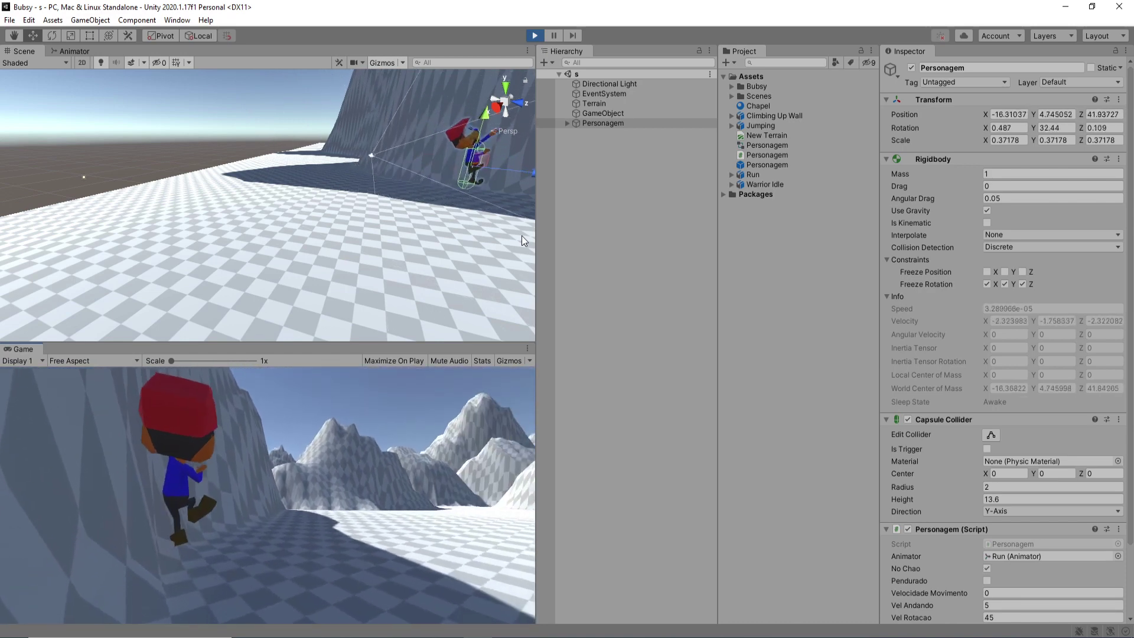
{"action": "key", "text": "w"}
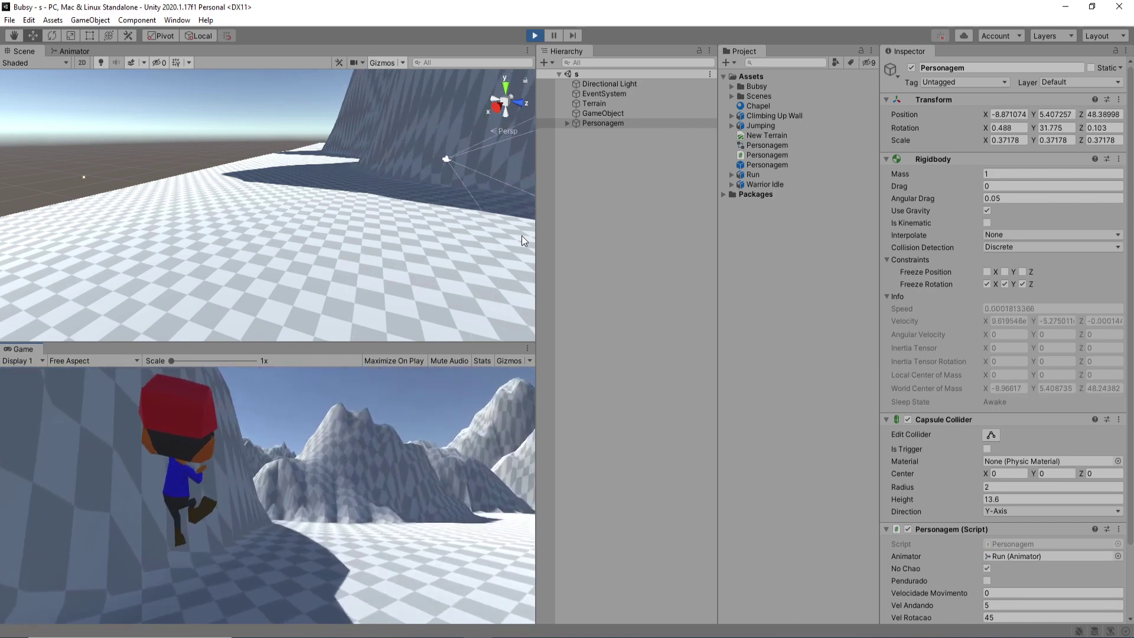
{"action": "key", "text": "a"}
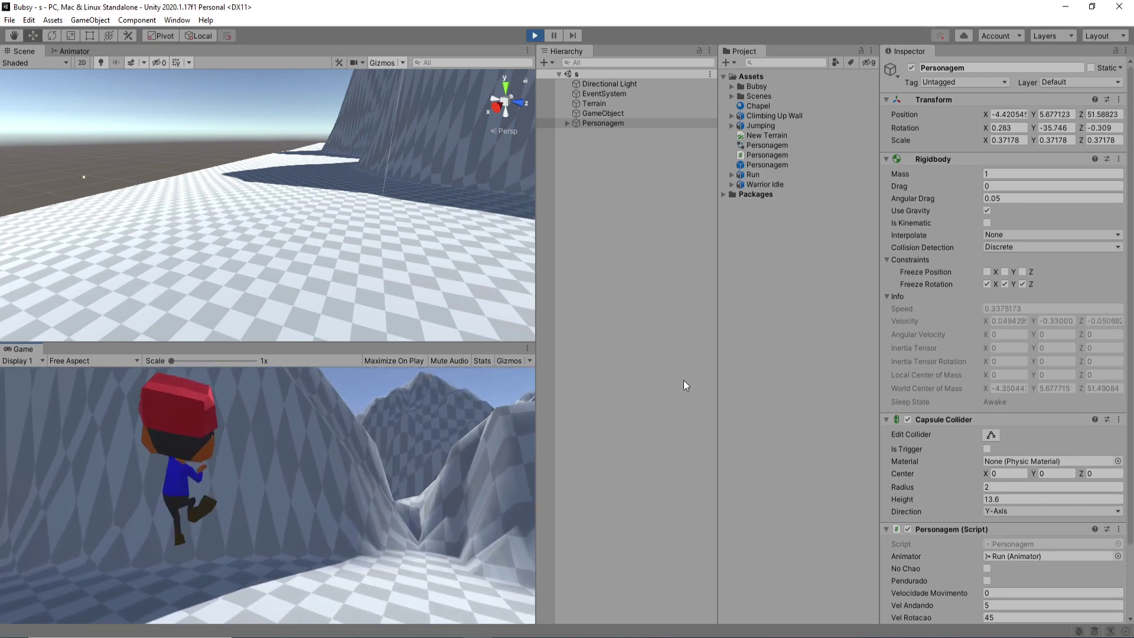
Set Dis Raio Pendurado to 2 in the Personagem Inspector.
{"action": "scroll", "coordinate": [1018, 559], "scroll_direction": "down", "scroll_amount": 3}
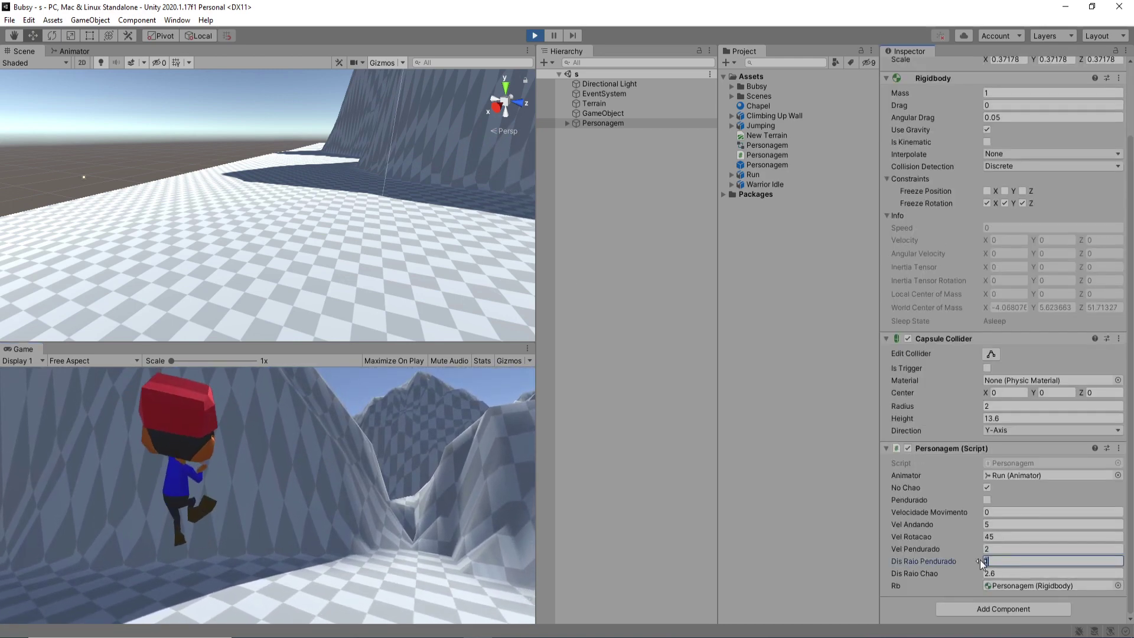
{"action": "left_click", "coordinate": [1018, 559]}
{"action": "type", "text": "2"}
{"action": "left_click", "coordinate": [347, 512]}
Climb up the wall and let go, then stop the game and select the Personagem script.
{"action": "key", "text": "w"}
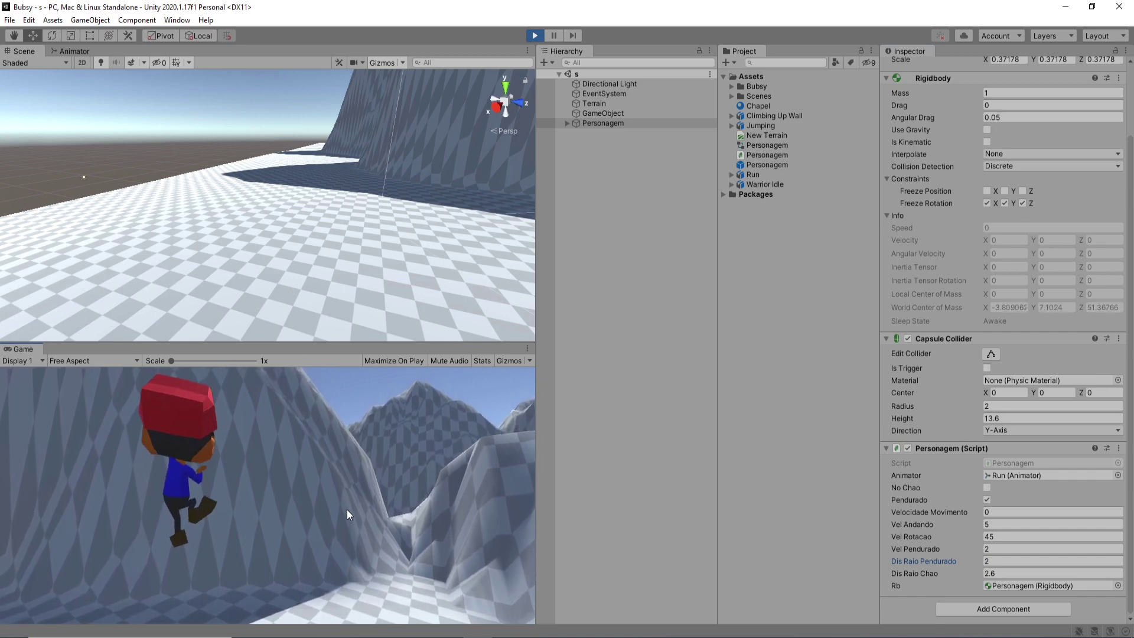
{"action": "key", "text": "w"}
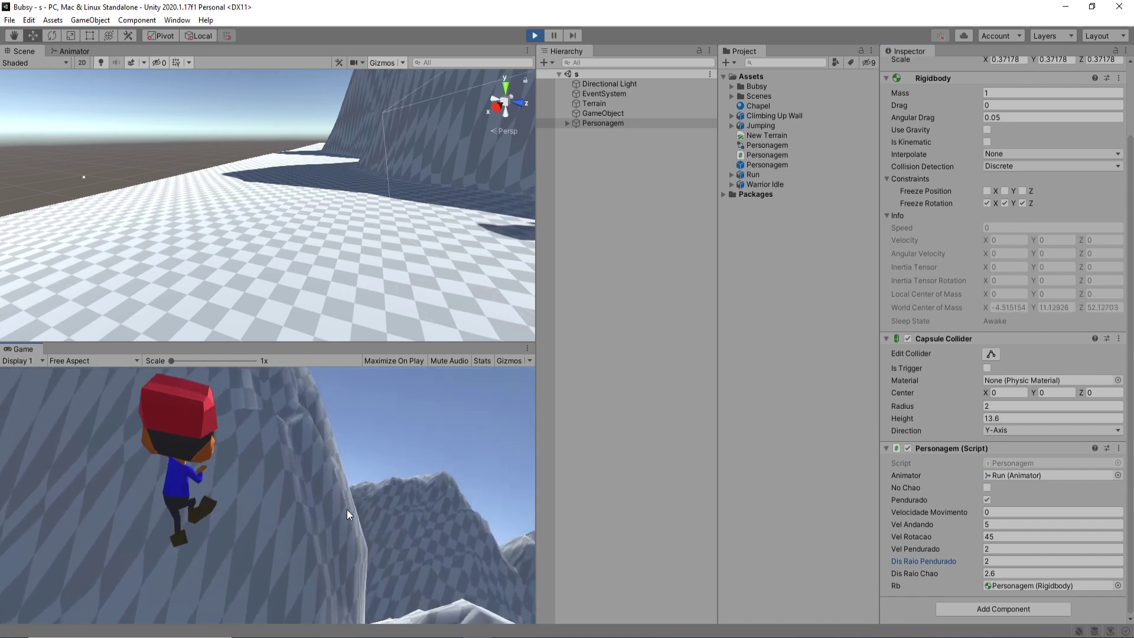
{"action": "key", "text": "w"}
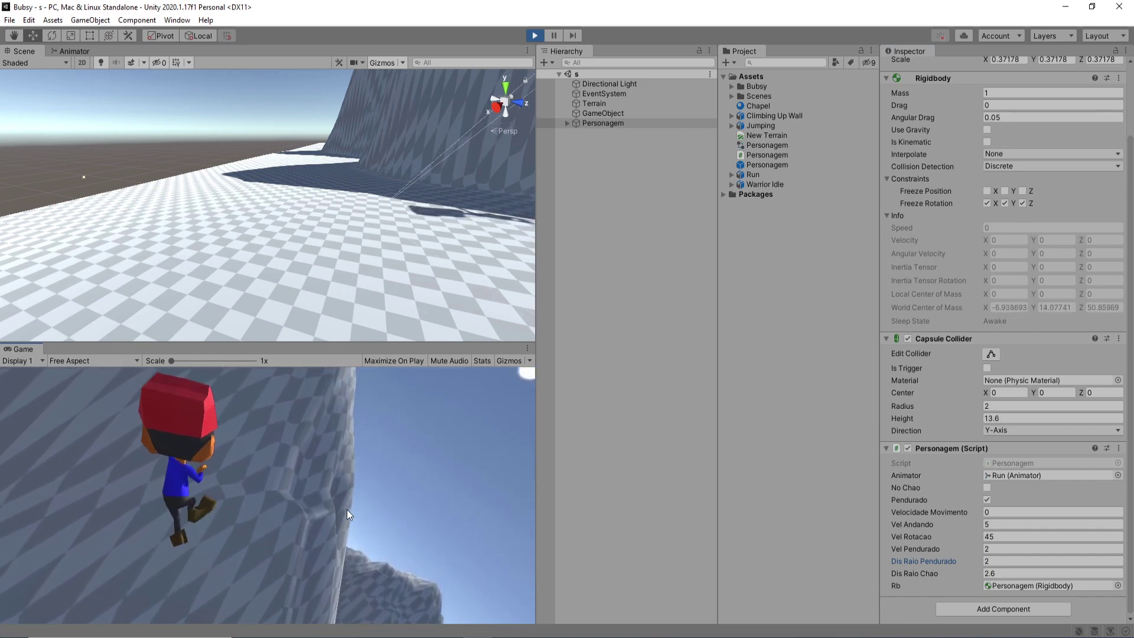
{"action": "key", "text": "w"}
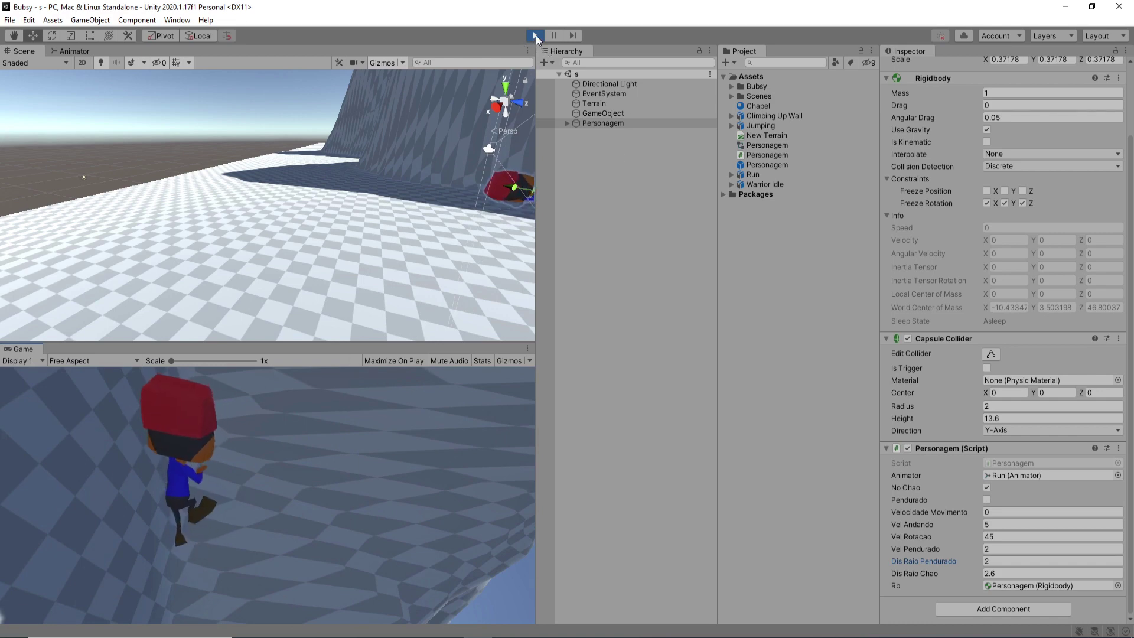
{"action": "left_click", "coordinate": [535, 36]}
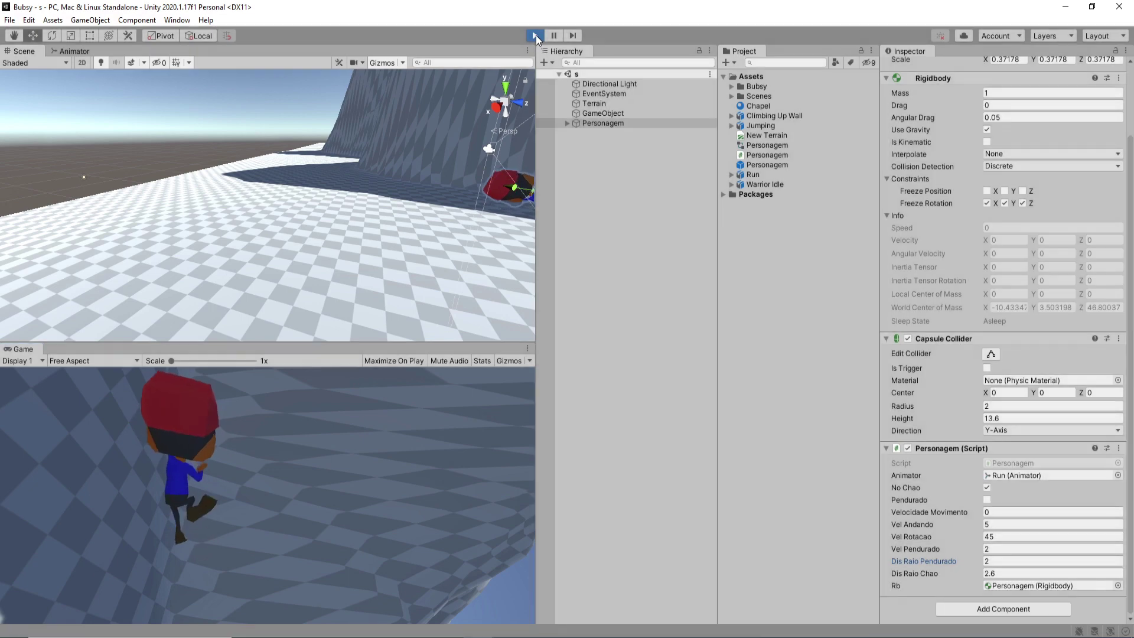
{"action": "left_click", "coordinate": [781, 156]}
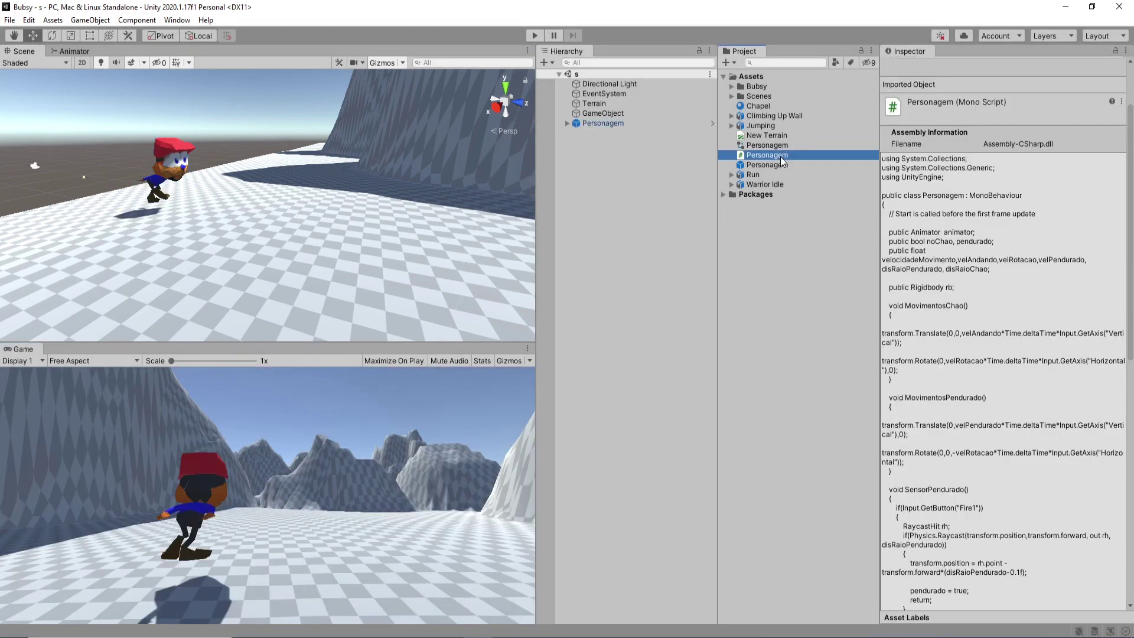
Open Personagem.cs in Visual Studio Code and read through its movement, sensor and Update methods.
{"action": "double_click", "coordinate": [781, 157]}
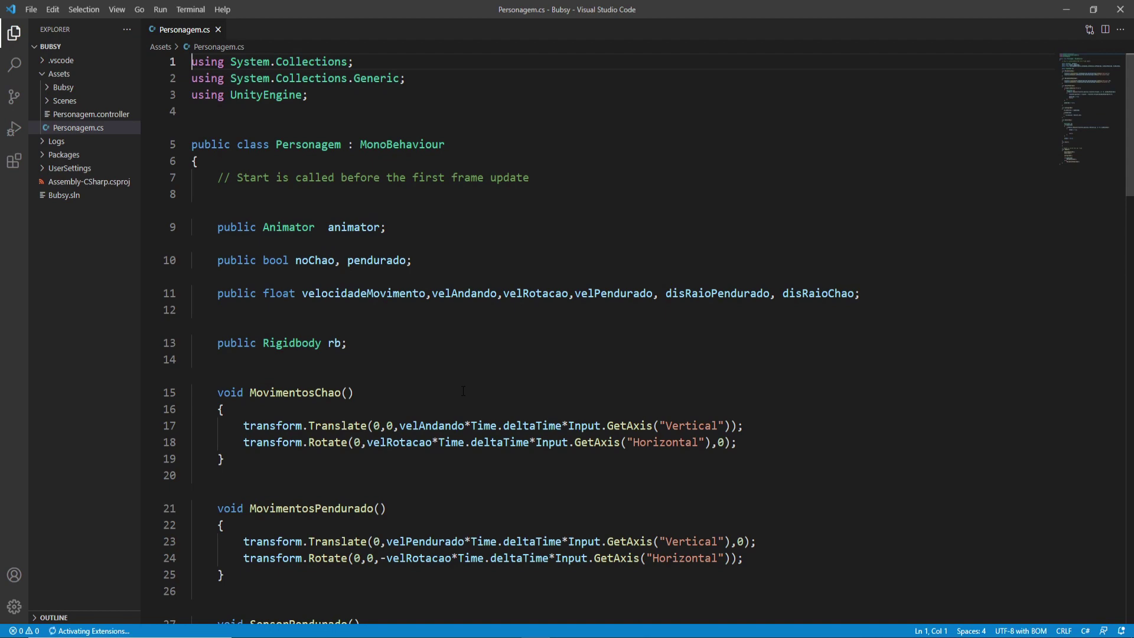
{"action": "scroll", "coordinate": [463, 391], "scroll_direction": "down", "scroll_amount": 1}
{"action": "scroll", "coordinate": [463, 391], "scroll_direction": "down", "scroll_amount": 2}
{"action": "scroll", "coordinate": [463, 391], "scroll_direction": "down", "scroll_amount": 2}
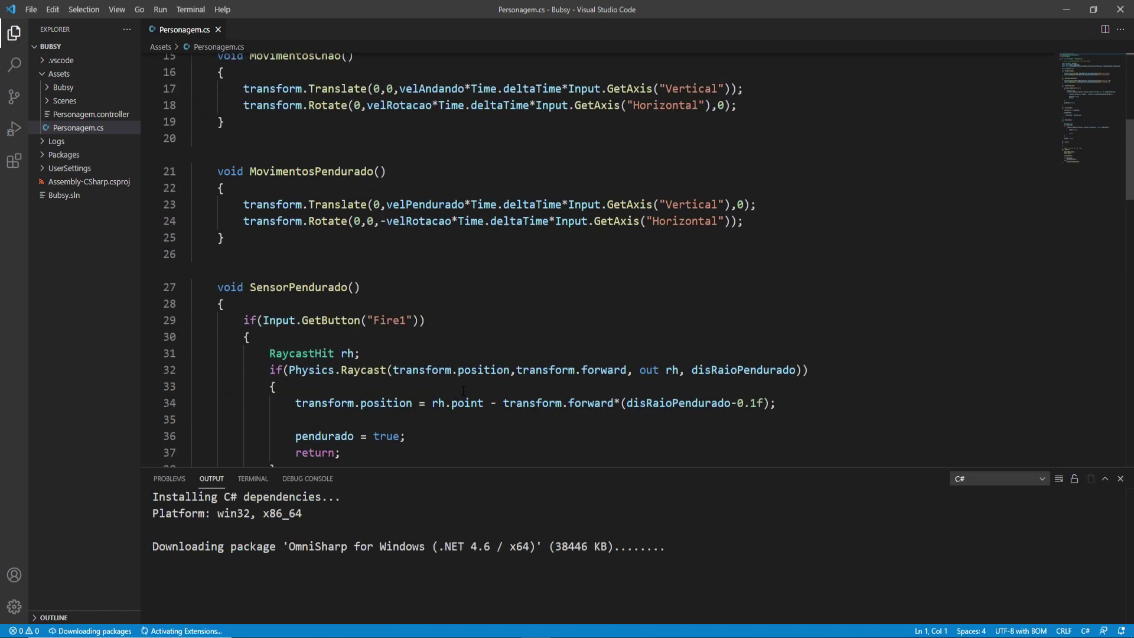
{"action": "scroll", "coordinate": [463, 391], "scroll_direction": "down", "scroll_amount": 2}
{"action": "scroll", "coordinate": [419, 371], "scroll_direction": "down", "scroll_amount": 3}
{"action": "scroll", "coordinate": [375, 351], "scroll_direction": "down", "scroll_amount": 2}
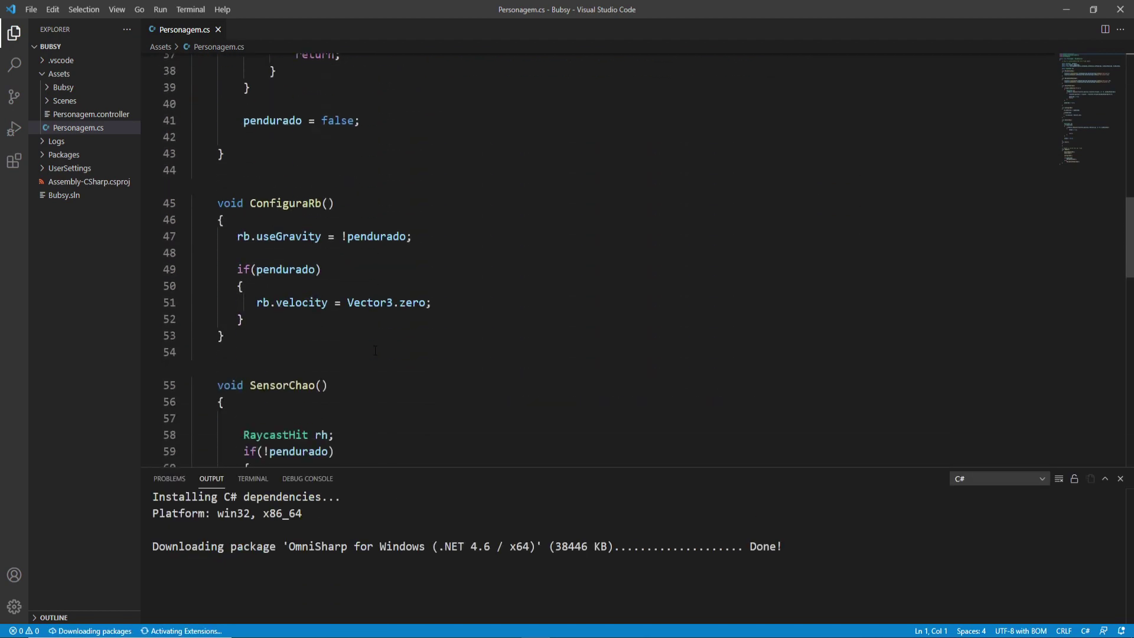
{"action": "scroll", "coordinate": [375, 351], "scroll_direction": "down", "scroll_amount": 3}
{"action": "scroll", "coordinate": [303, 354], "scroll_direction": "down", "scroll_amount": 2}
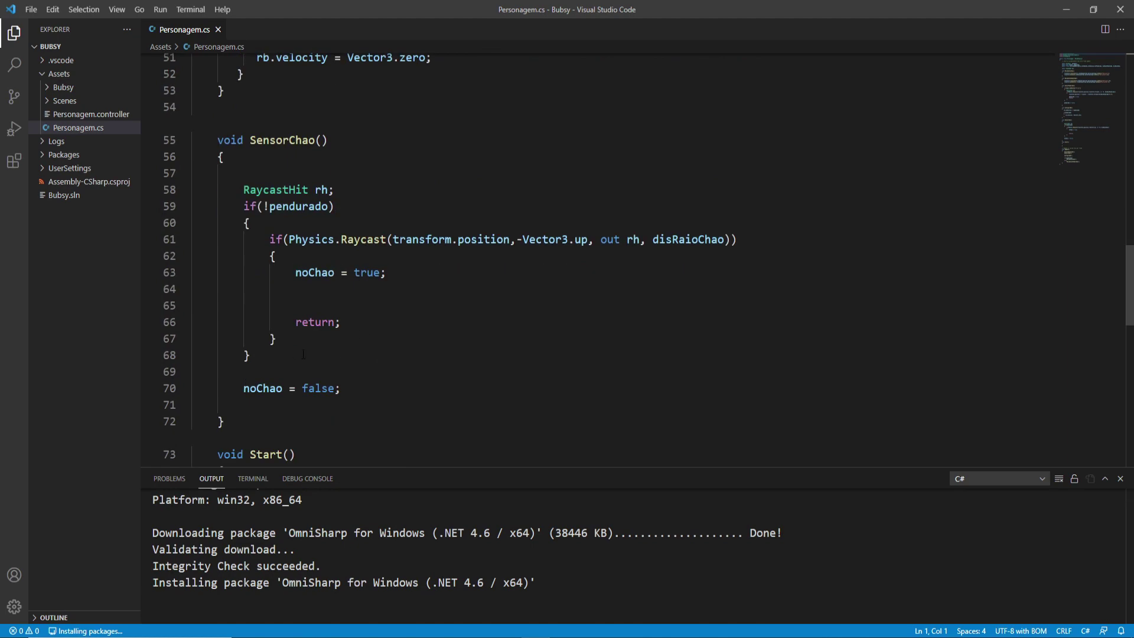
{"action": "scroll", "coordinate": [303, 353], "scroll_direction": "down", "scroll_amount": 2}
{"action": "scroll", "coordinate": [306, 355], "scroll_direction": "down", "scroll_amount": 4}
{"action": "scroll", "coordinate": [308, 356], "scroll_direction": "up", "scroll_amount": 3}
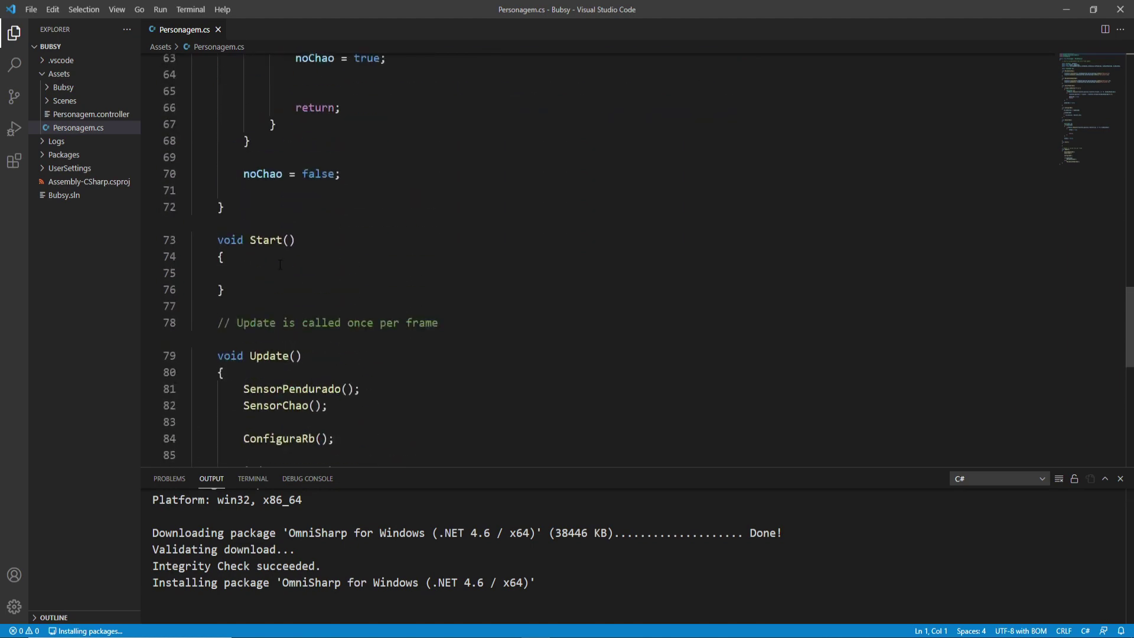
{"action": "scroll", "coordinate": [280, 264], "scroll_direction": "down", "scroll_amount": 3}
{"action": "scroll", "coordinate": [285, 278], "scroll_direction": "up", "scroll_amount": 4}
{"action": "scroll", "coordinate": [290, 293], "scroll_direction": "up", "scroll_amount": 9}
{"action": "scroll", "coordinate": [300, 321], "scroll_direction": "up", "scroll_amount": 8}
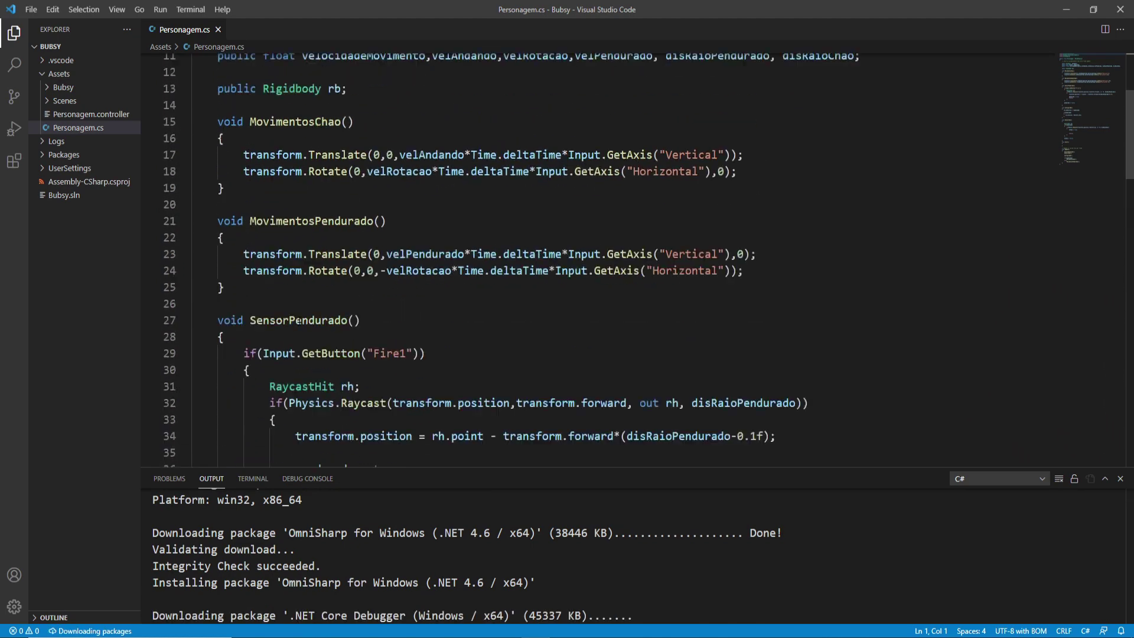
{"action": "scroll", "coordinate": [300, 321], "scroll_direction": "up", "scroll_amount": 4}
Add an empty void ConfiuraAnimator() method below the rb declaration.
{"action": "left_click", "coordinate": [359, 265]}
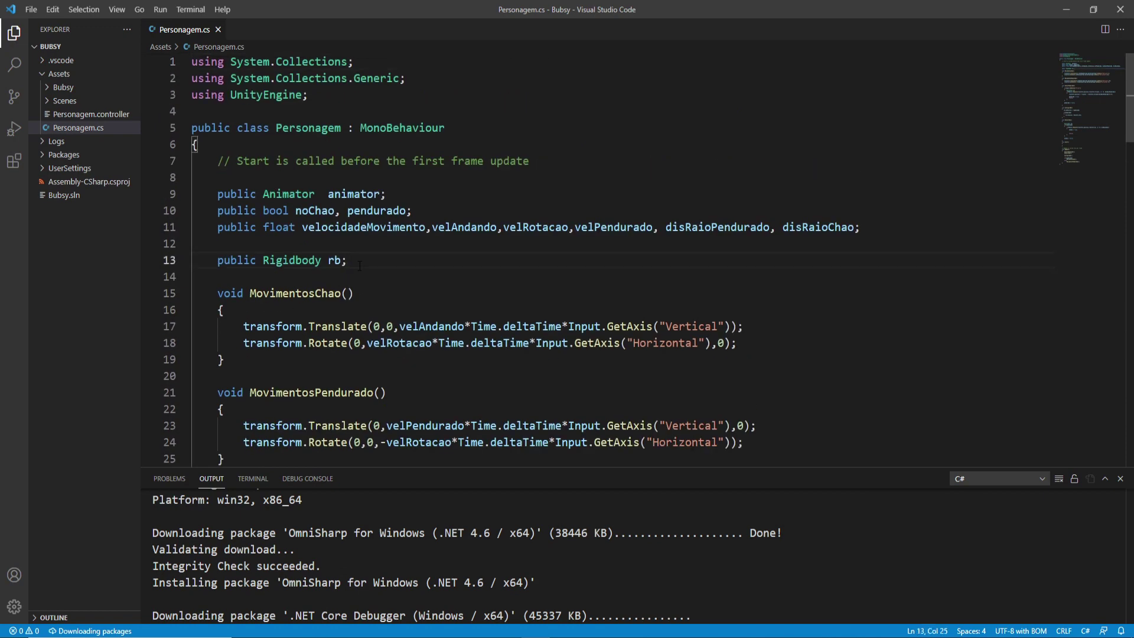
{"action": "key", "text": "Return"}
{"action": "key", "text": "Return"}
{"action": "type", "text": "void "}
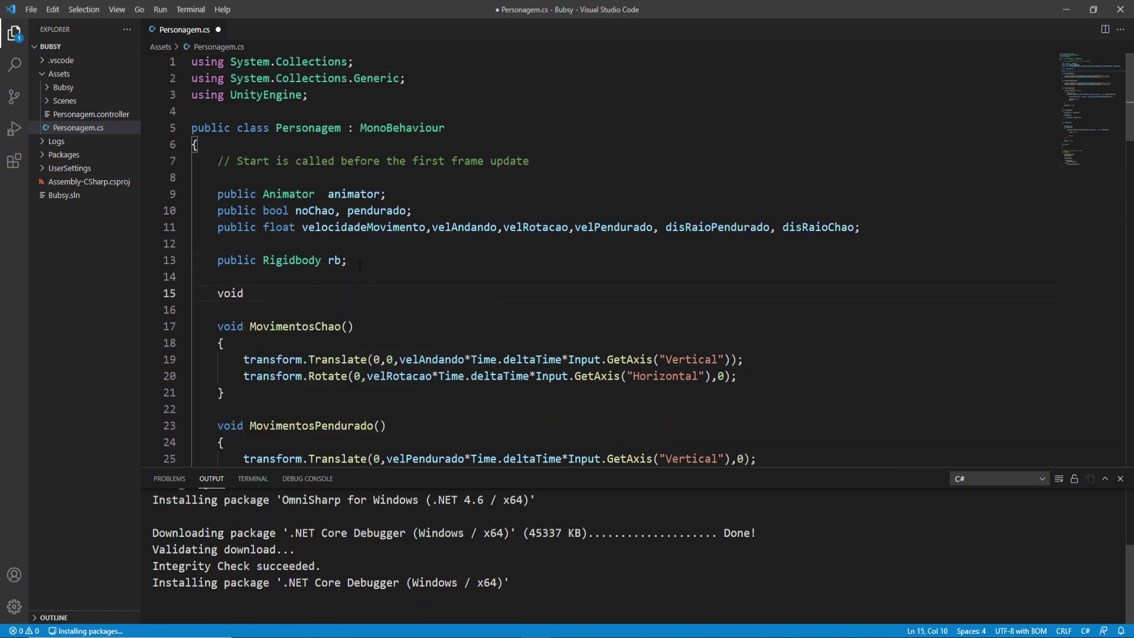
{"action": "type", "text": "Confiura"}
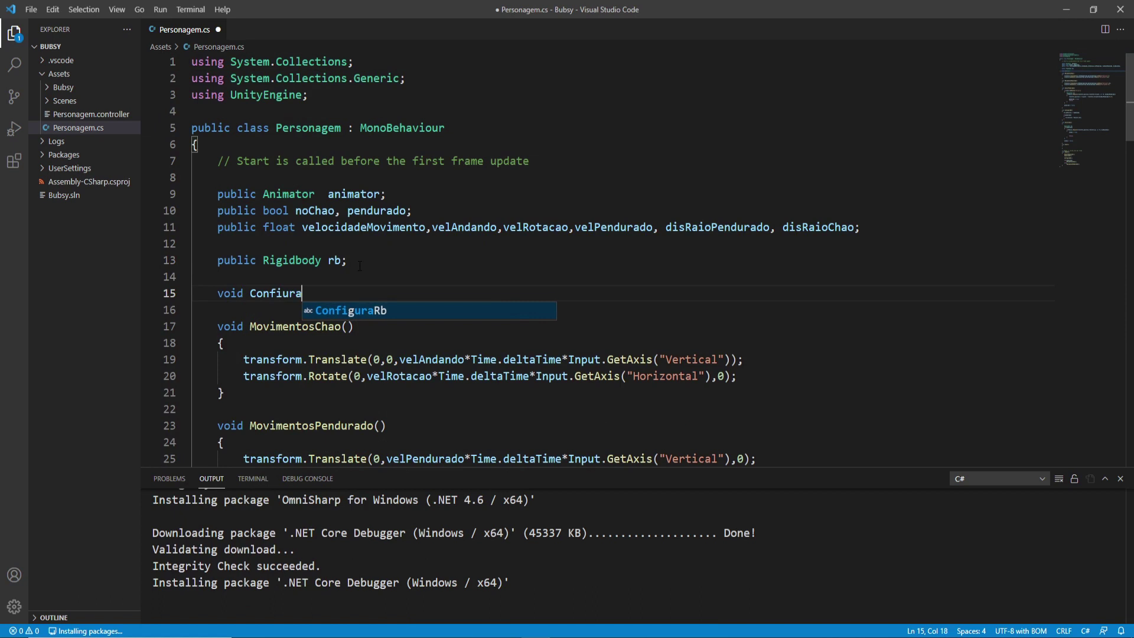
{"action": "type", "text": "Animator("}
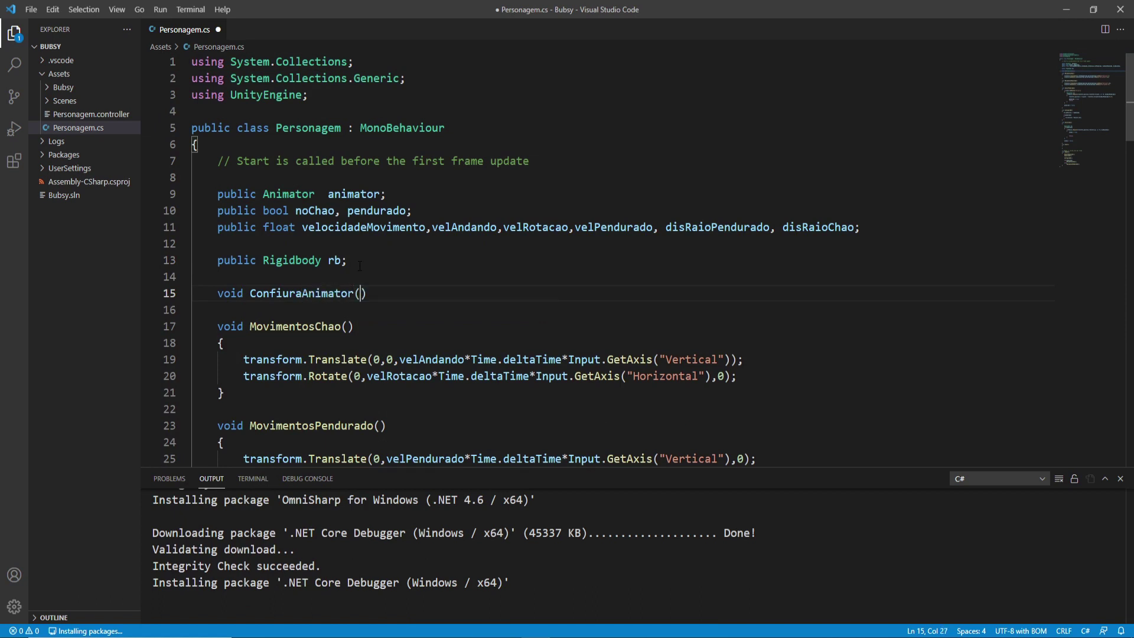
{"action": "type", "text": ")"}
{"action": "key", "text": "Return"}
{"action": "type", "text": "{"}
{"action": "key", "text": "Return"}
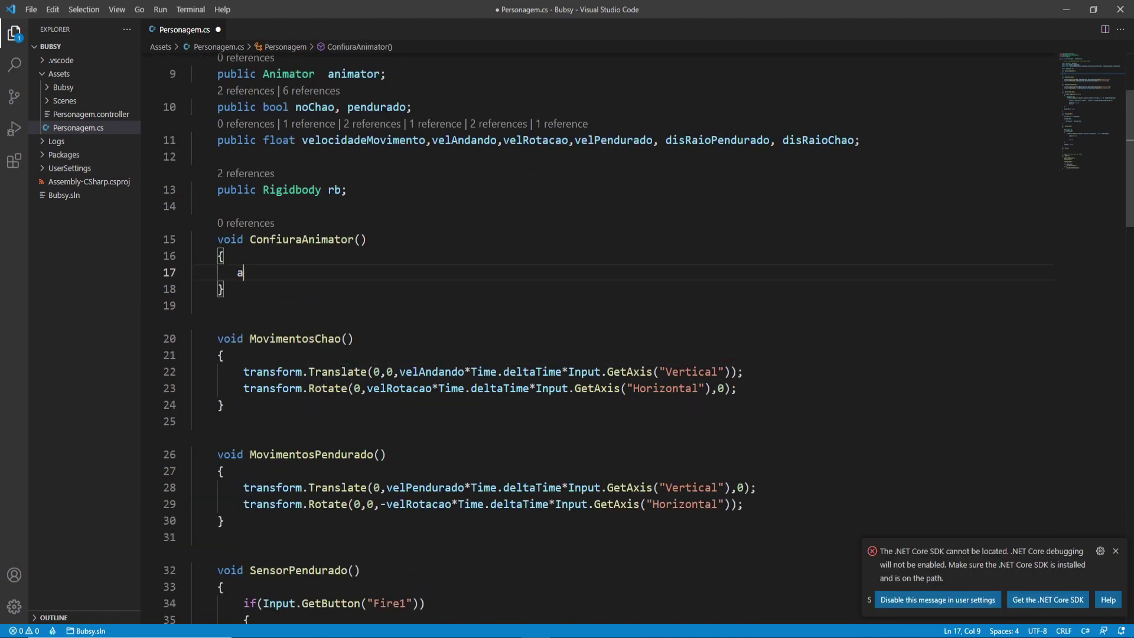
Write animator.SetBool("NoChao", noChao); inside ConfiuraAnimator.
{"action": "type", "text": "anim"}
{"action": "key", "text": "Return"}
{"action": "type", "text": "set"}
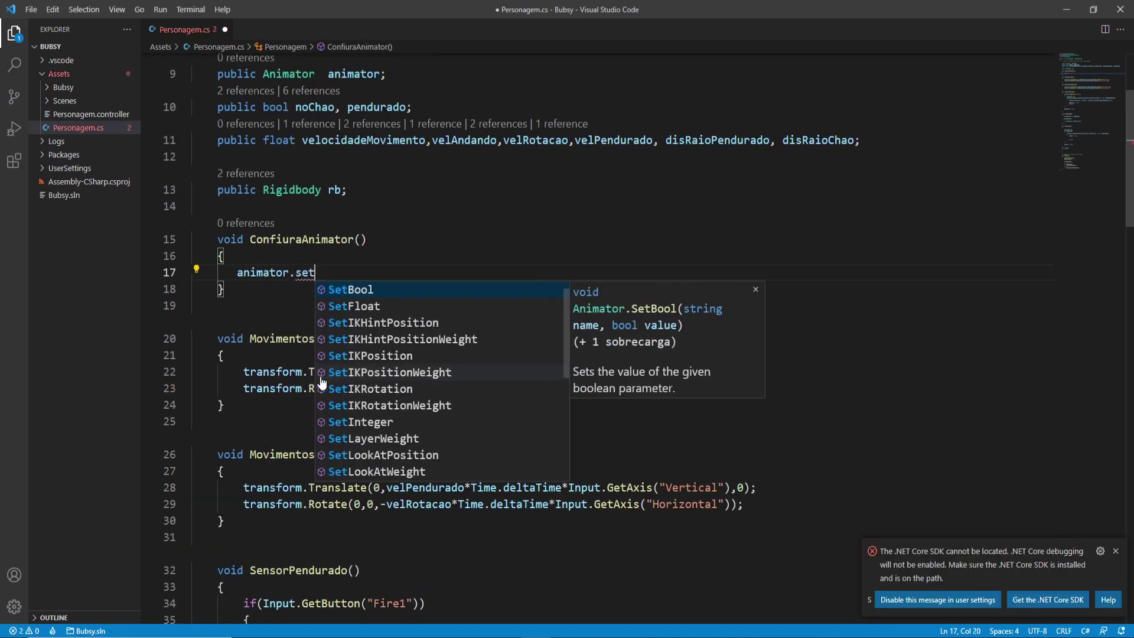
{"action": "key", "text": "Down"}
{"action": "key", "text": "Up"}
{"action": "key", "text": "Return"}
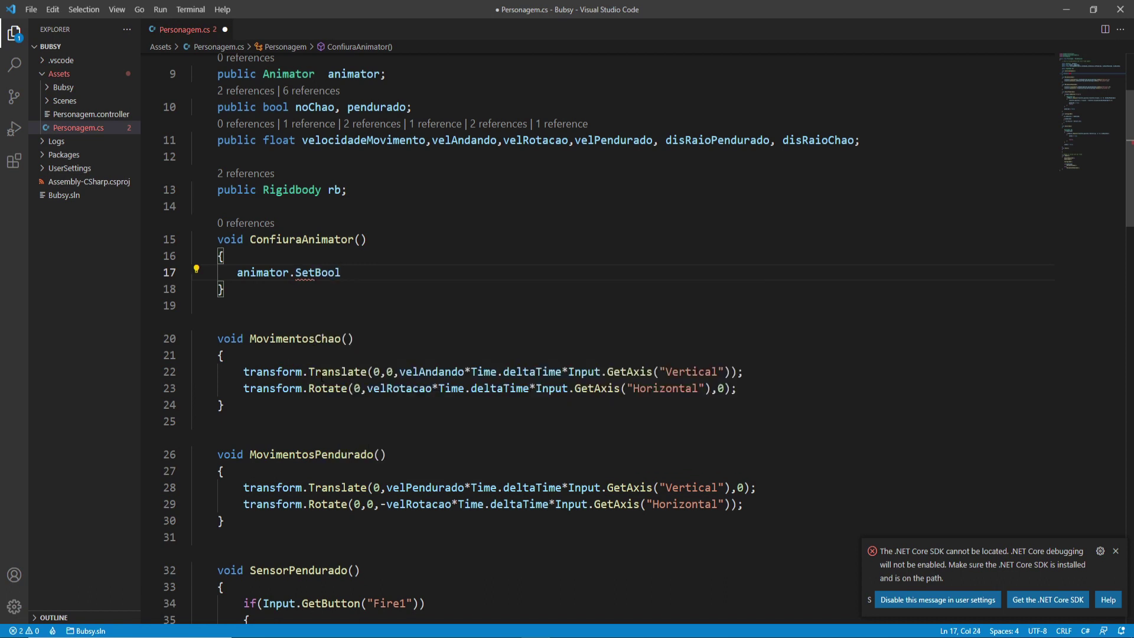
{"action": "type", "text": "()"}
{"action": "double_click", "coordinate": [314, 107]}
{"action": "left_click", "coordinate": [346, 272]}
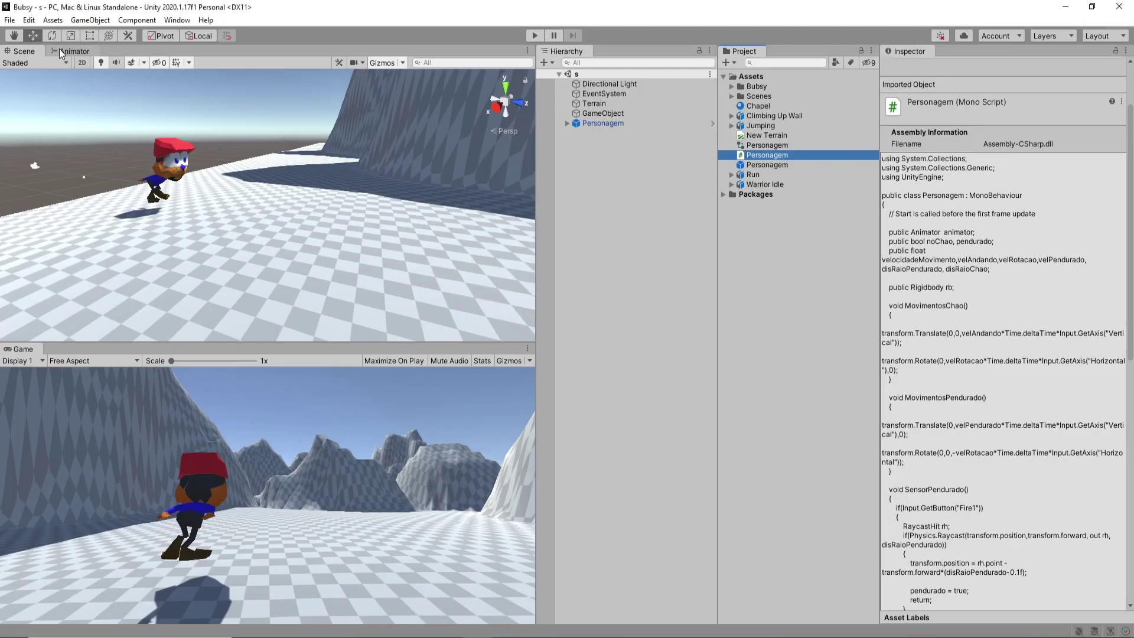
{"action": "left_click", "coordinate": [59, 48]}
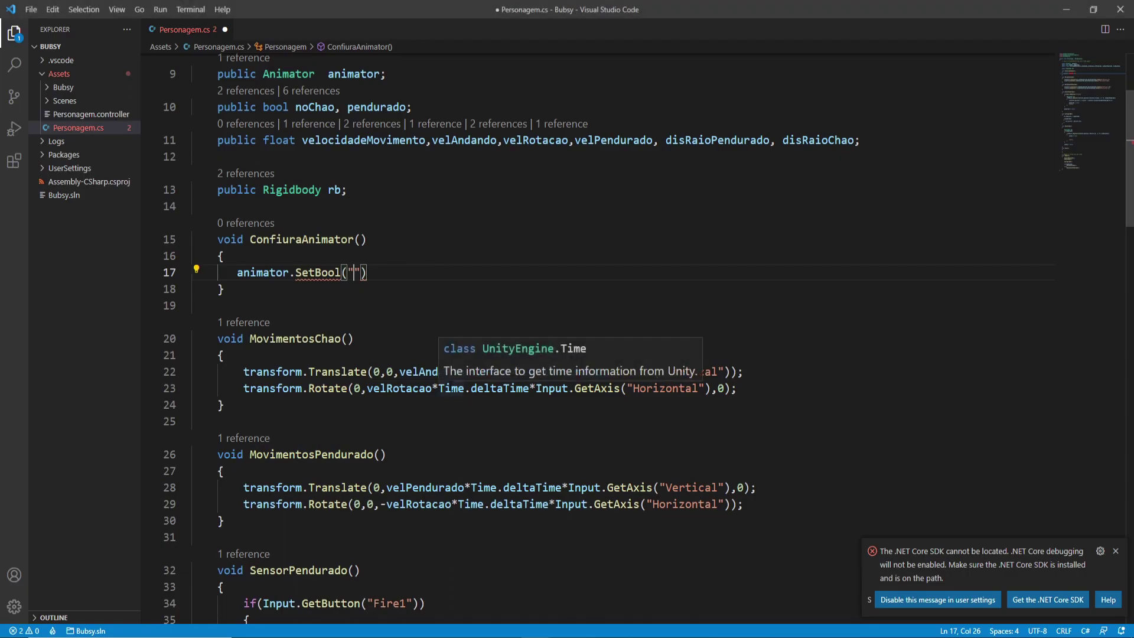
{"action": "left_click", "coordinate": [348, 272]}
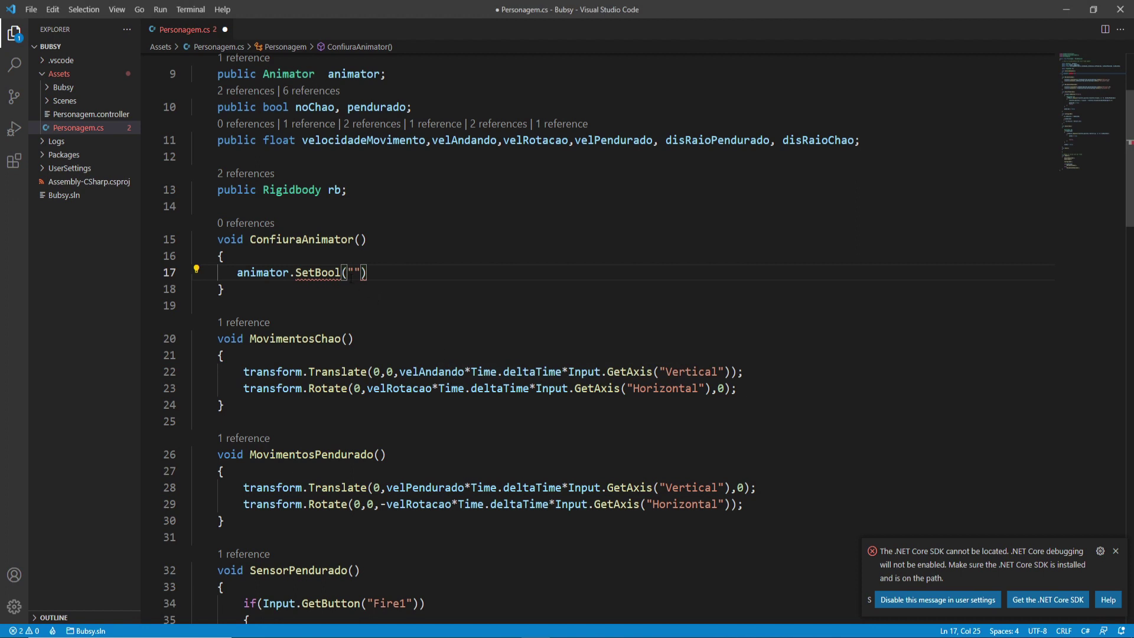
{"action": "type", "text": "N"}
{"action": "type", "text": "cha"}
{"action": "type", "text": ","}
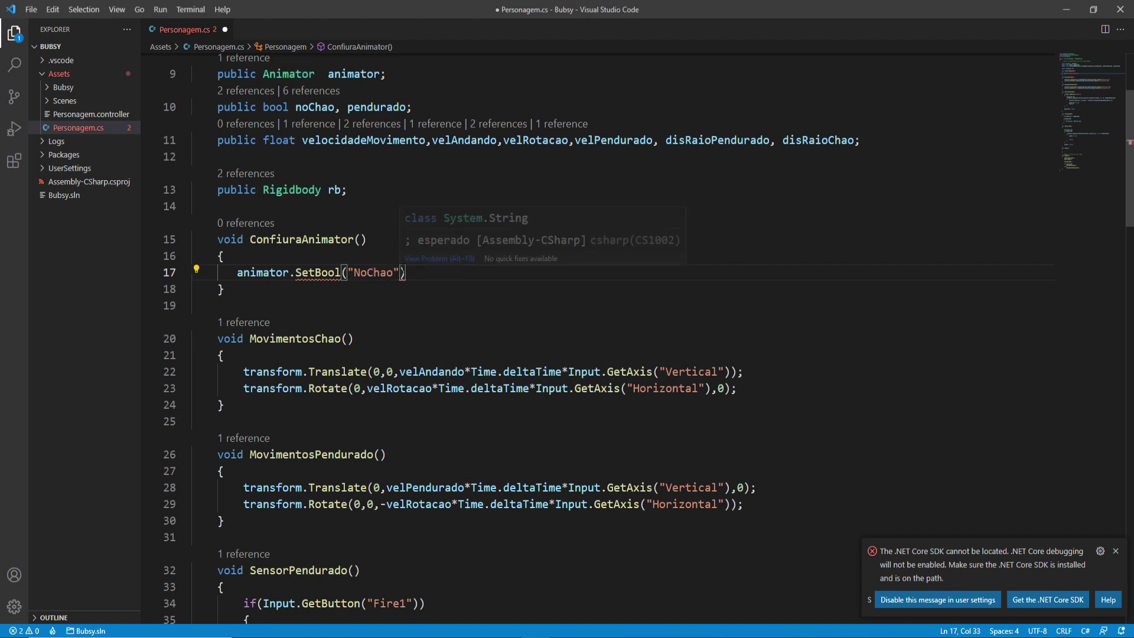
{"action": "type", "text": "noChao)"}
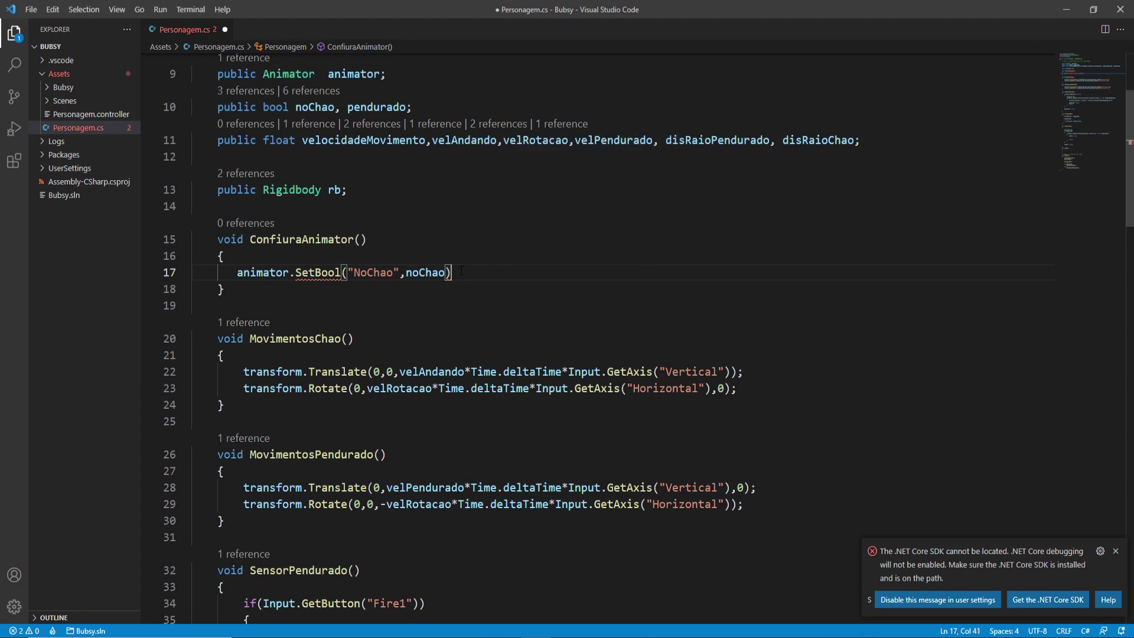
{"action": "type", "text": ";"}
Duplicate the SetBool line and change it to SetBool("Pendurado", pendurado).
{"action": "key", "text": "shift+Home"}
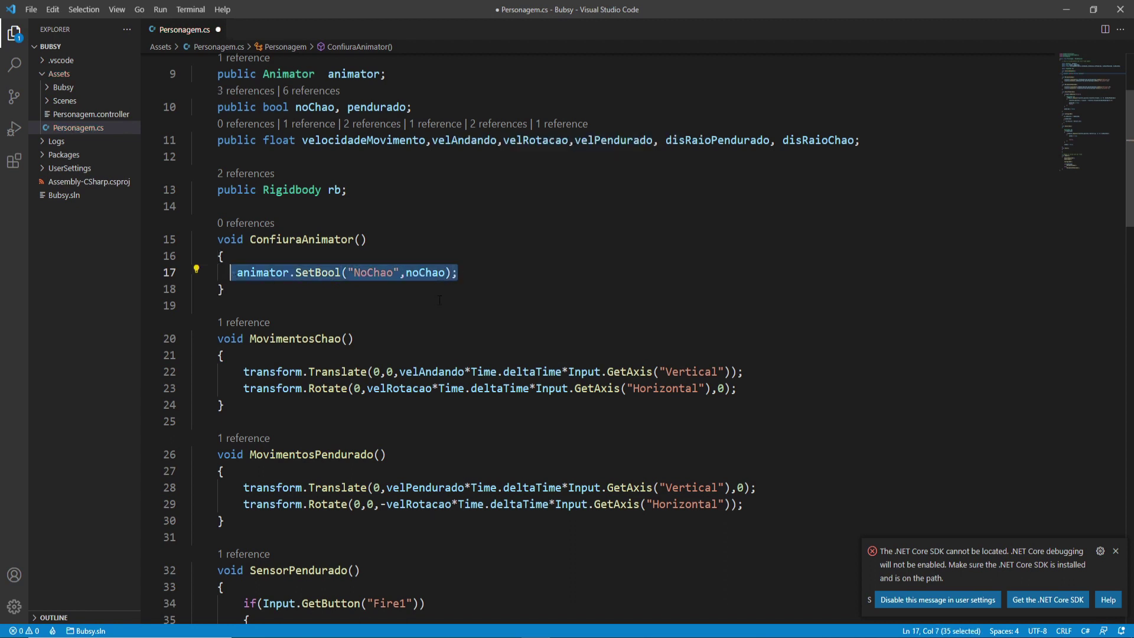
{"action": "key", "text": "ctrl+c"}
{"action": "key", "text": "End"}
{"action": "key", "text": "Return"}
{"action": "key", "text": "ctrl+v"}
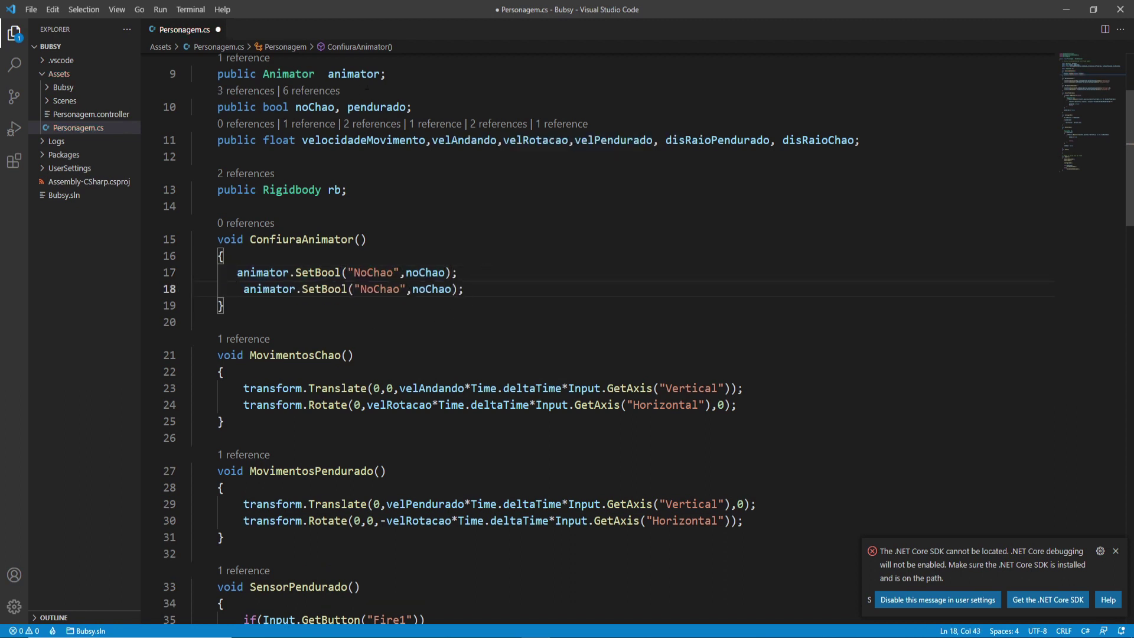
{"action": "double_click", "coordinate": [377, 107]}
{"action": "key", "text": "ctrl+c"}
{"action": "double_click", "coordinate": [432, 289]}
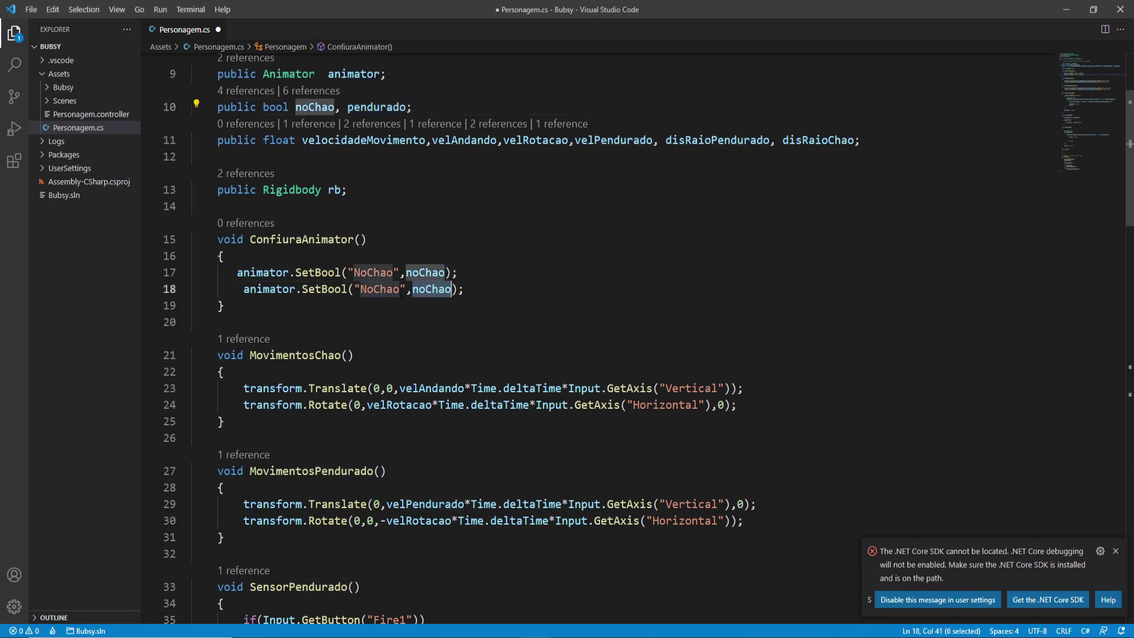
{"action": "key", "text": "ctrl+v"}
{"action": "double_click", "coordinate": [379, 288]}
{"action": "key", "text": "ctrl+v"}
{"action": "key", "text": "BackSpace"}
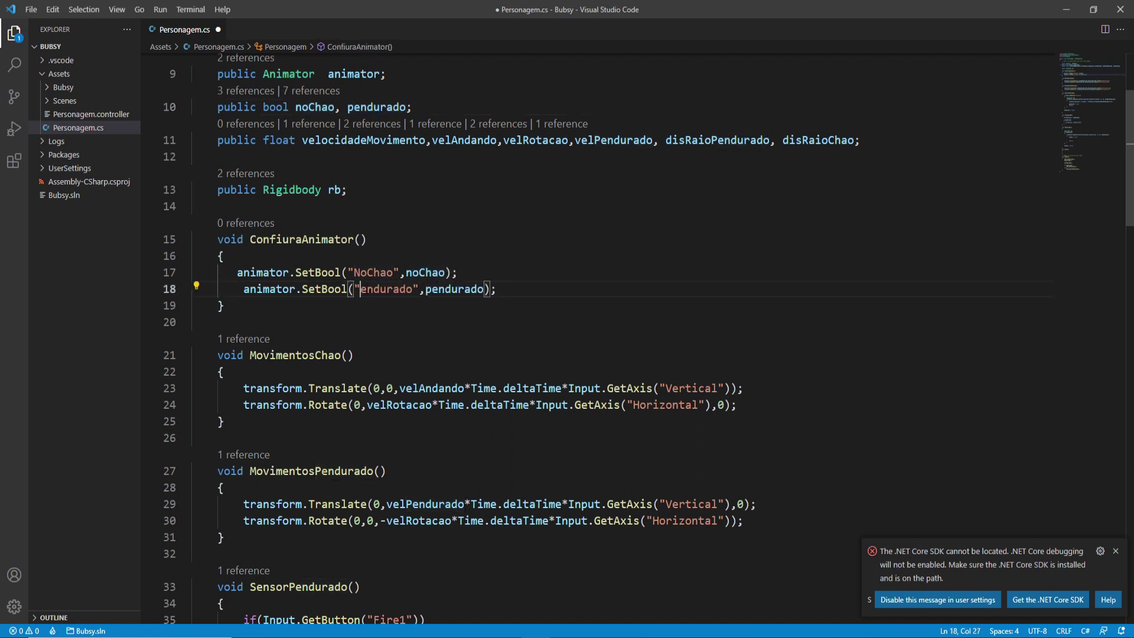
{"action": "type", "text": "P"}
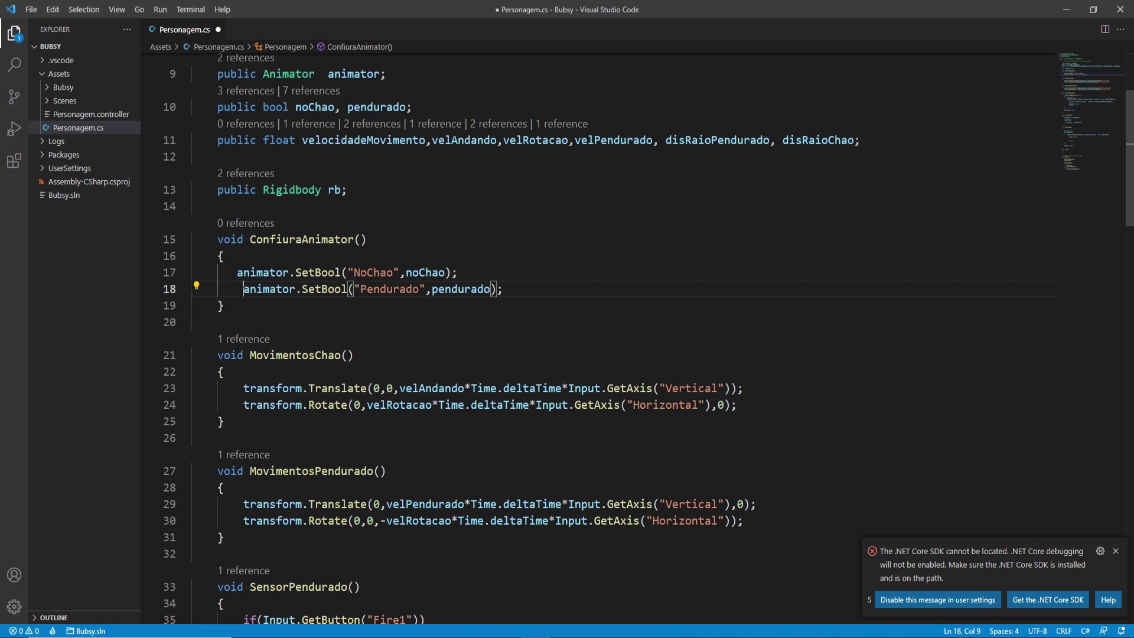
{"action": "key", "text": "BackSpace"}
{"action": "key", "text": "BackSpace"}
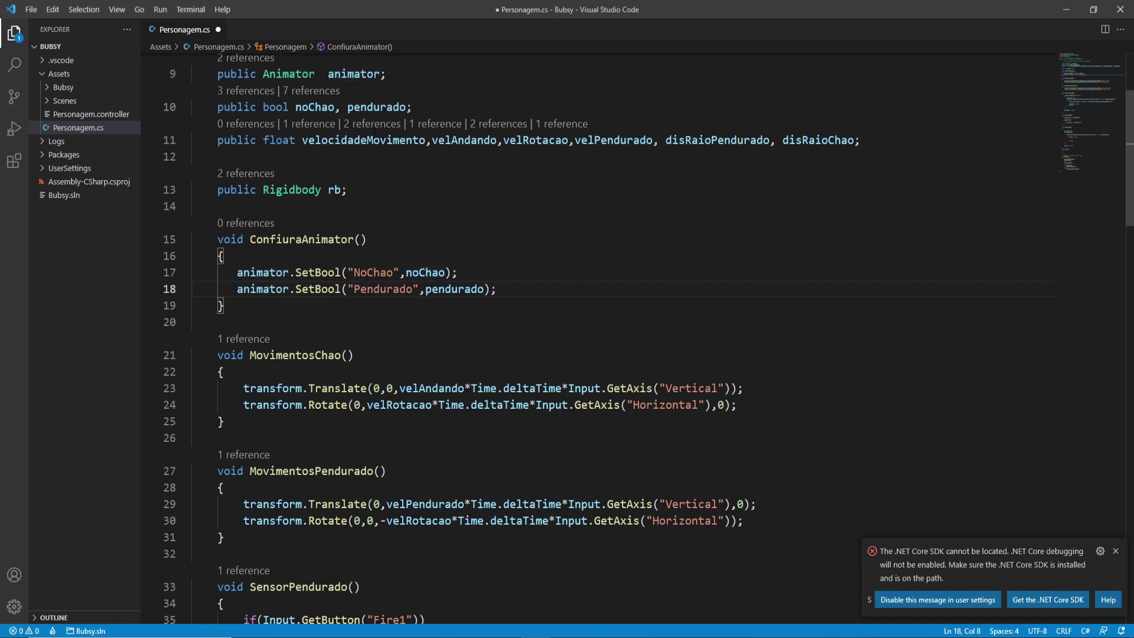
{"action": "double_click", "coordinate": [378, 140]}
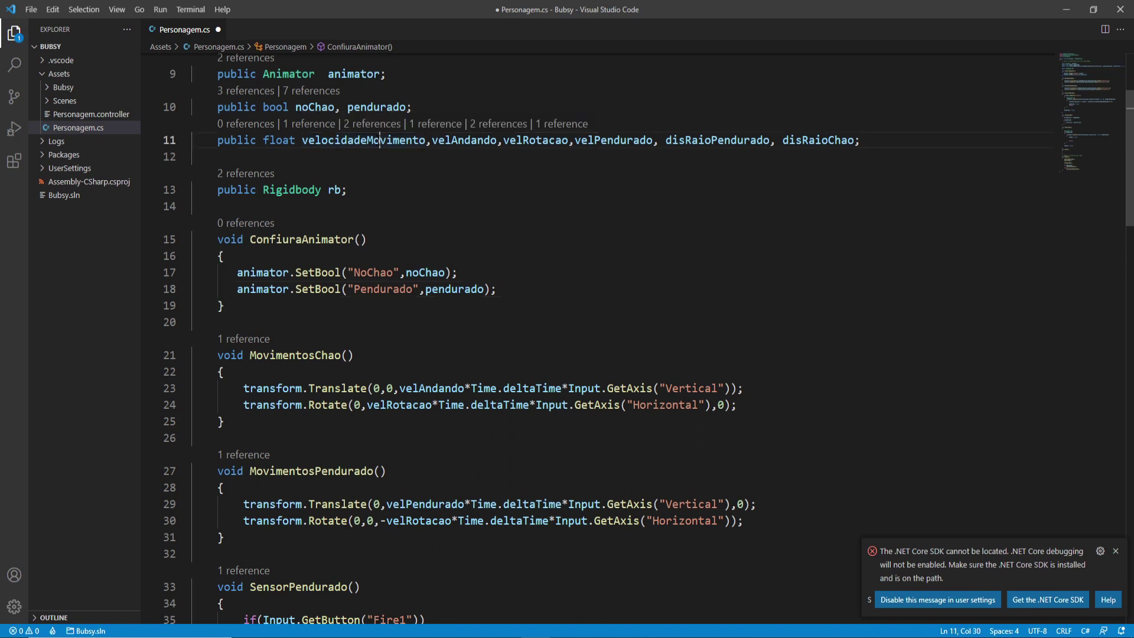
Add velocidadeMovimento = Mathf.Abs(Input.GetAxis("Vertical")); at the end of MovimentosChao.
{"action": "left_click", "coordinate": [751, 410]}
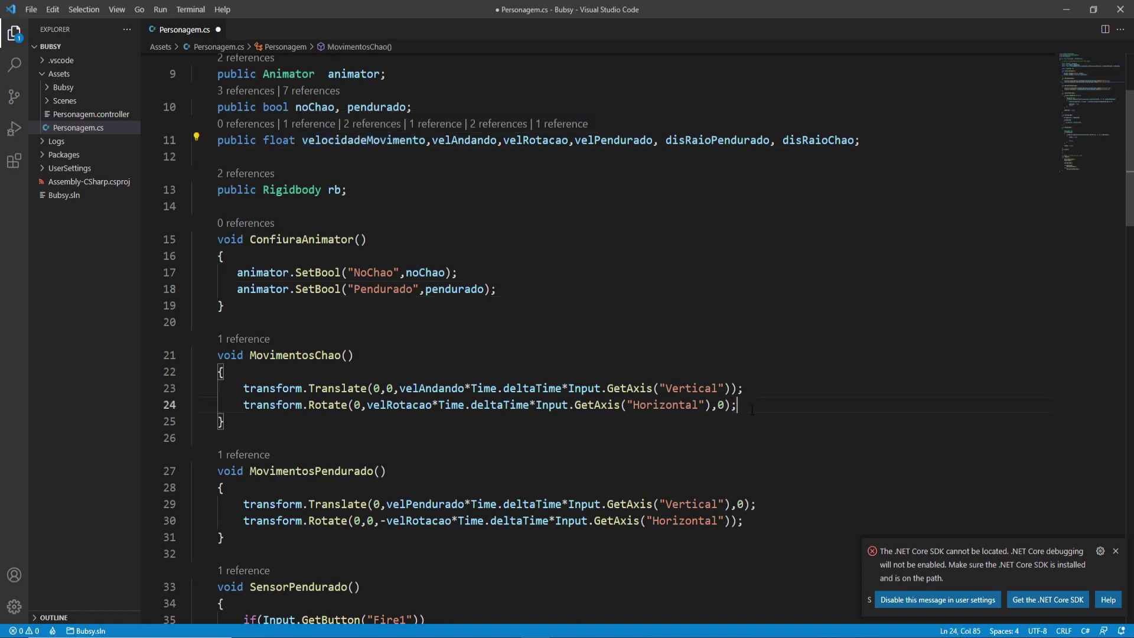
{"action": "key", "text": "Return"}
{"action": "key", "text": "Return"}
{"action": "key", "text": "ctrl+v"}
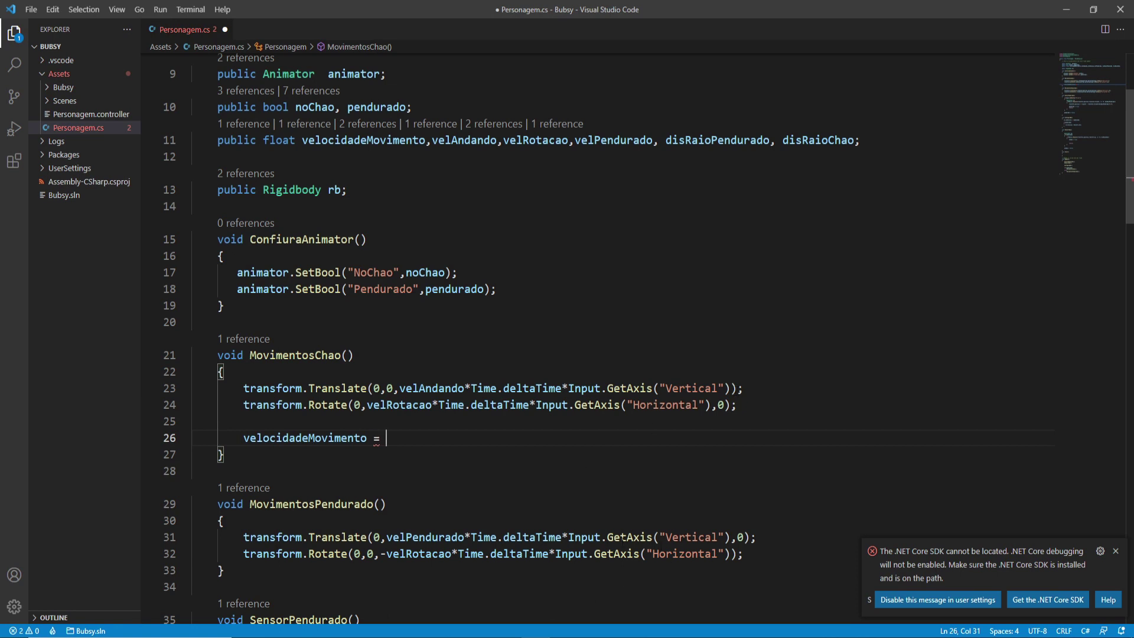
{"action": "left_click_drag", "start_coordinate": [731, 388], "coordinate": [568, 388]}
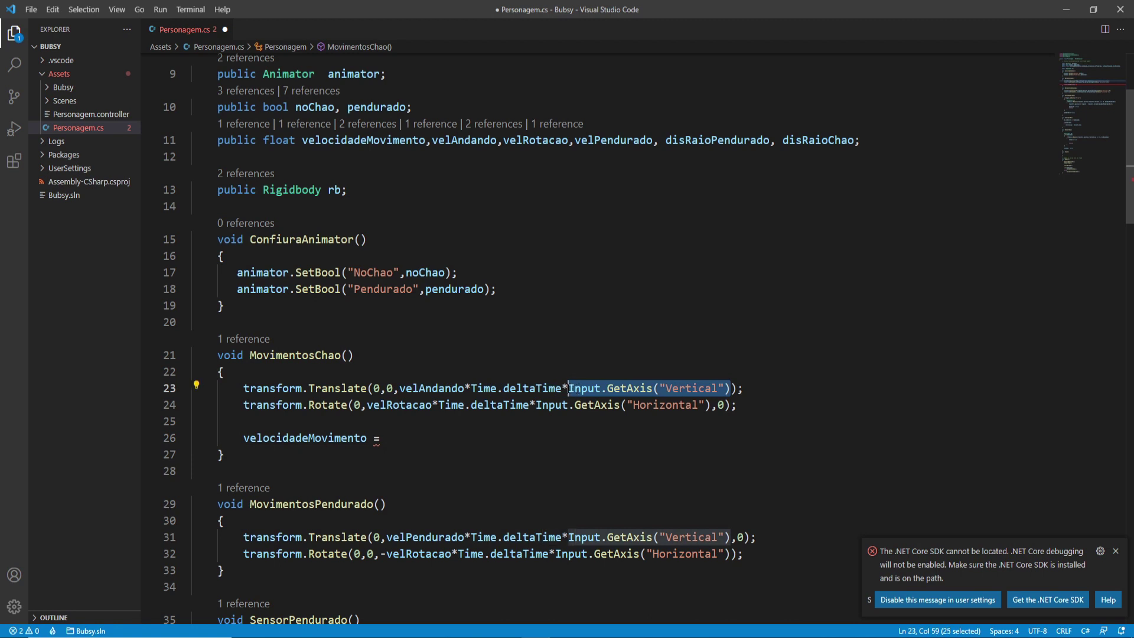
{"action": "key", "text": "ctrl+c"}
{"action": "left_click", "coordinate": [393, 444]}
{"action": "key", "text": "ctrl+v"}
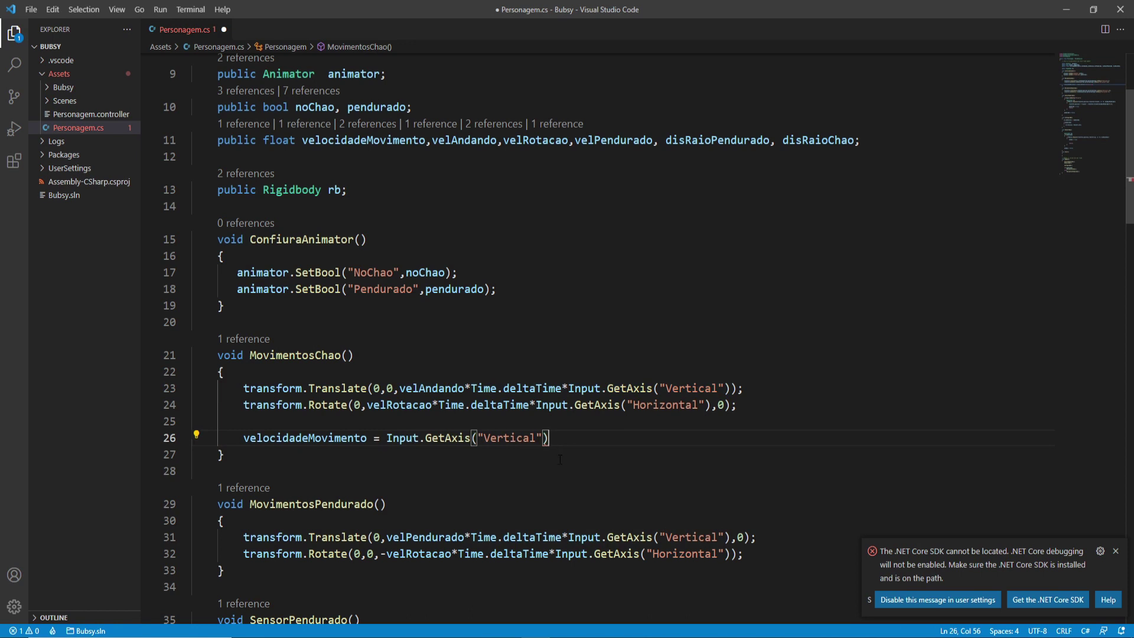
{"action": "left_click", "coordinate": [386, 437]}
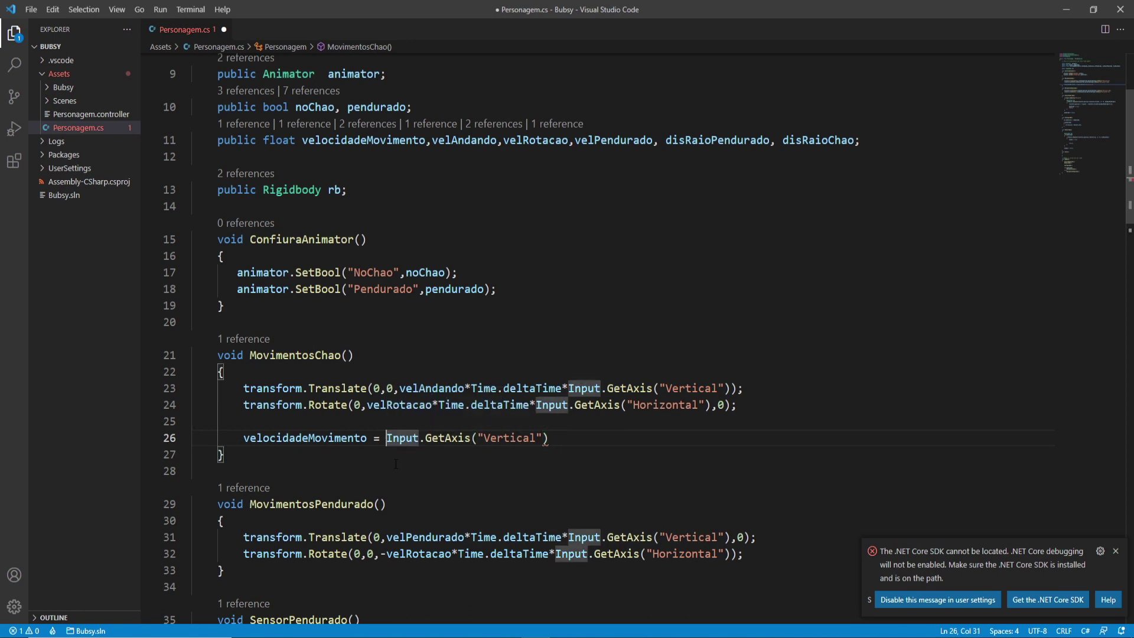
{"action": "type", "text": "Mat"}
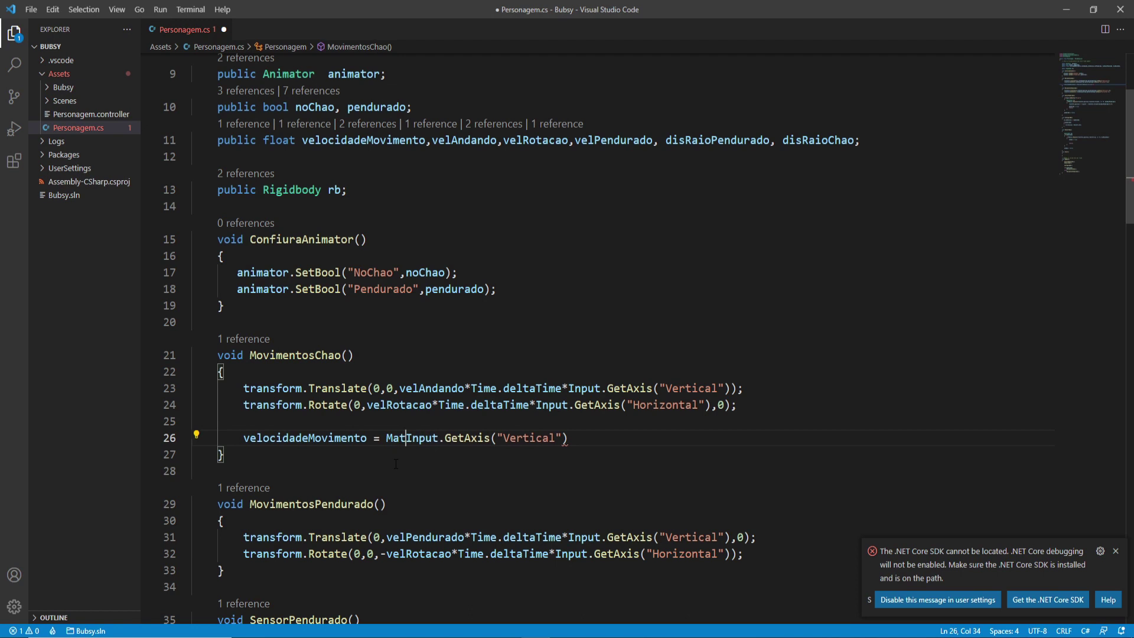
{"action": "type", "text": "hf.a"}
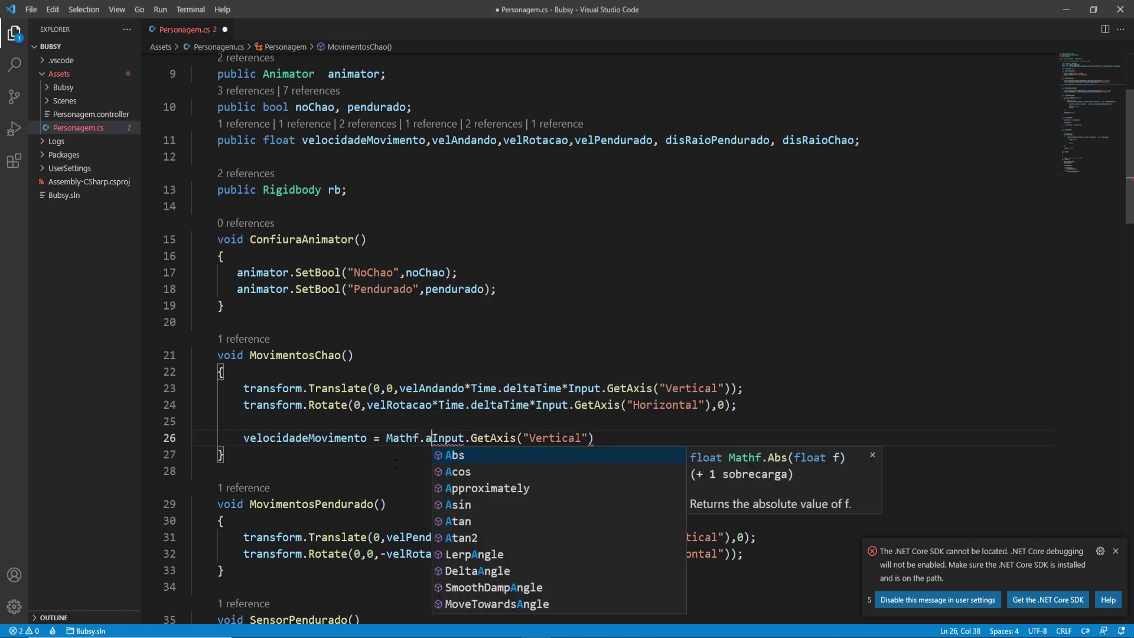
{"action": "type", "text": "bs"}
{"action": "key", "text": "Return"}
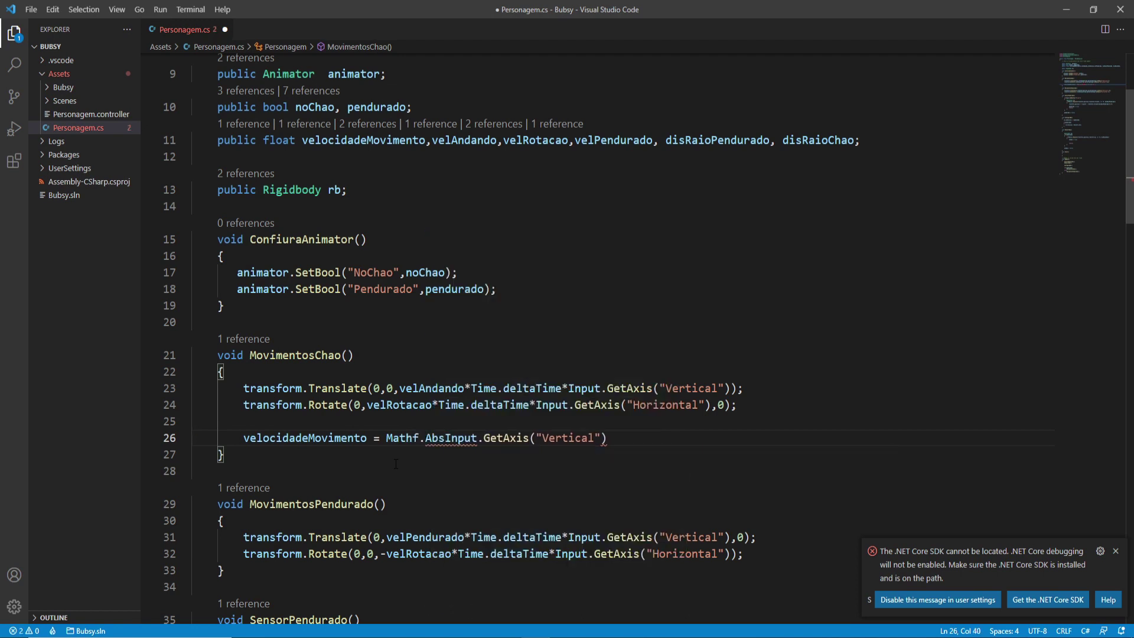
{"action": "type", "text": "("}
{"action": "left_click", "coordinate": [661, 436]}
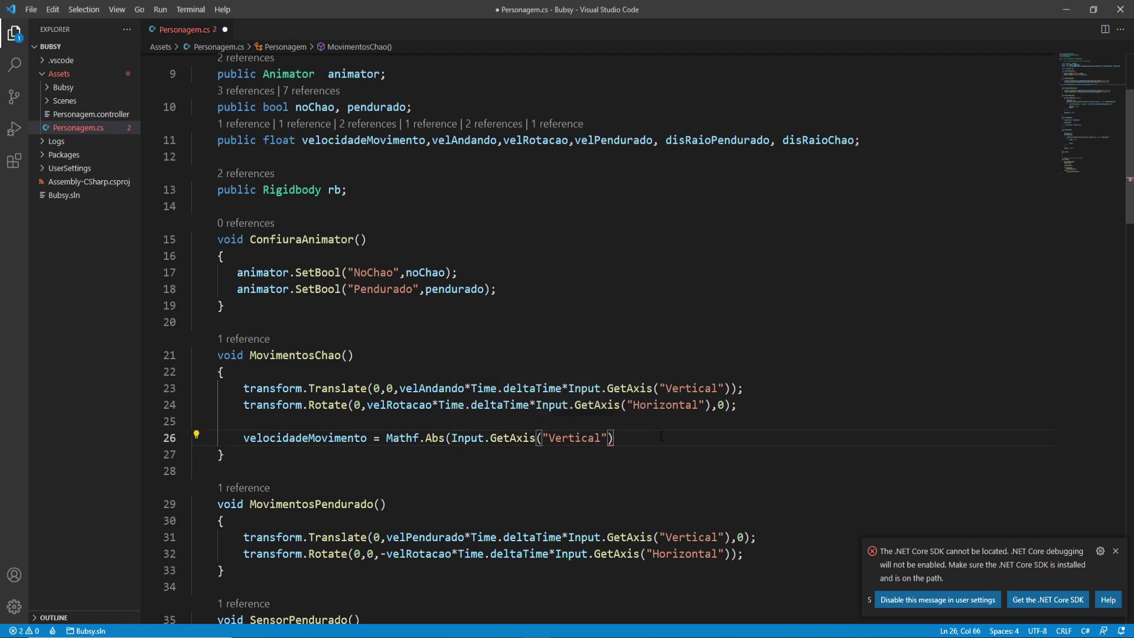
{"action": "type", "text": ");"}
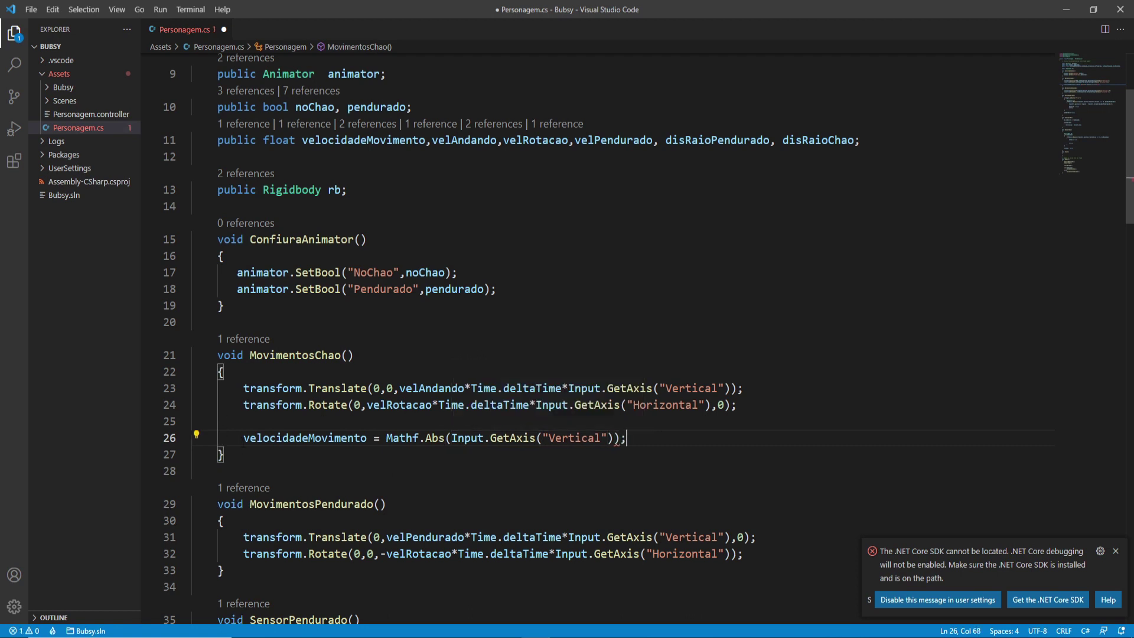
Paste the same velocidadeMovimento assignment at the end of MovimentosPendurado.
{"action": "left_click", "coordinate": [243, 444], "text": "shift"}
{"action": "left_click", "coordinate": [760, 557]}
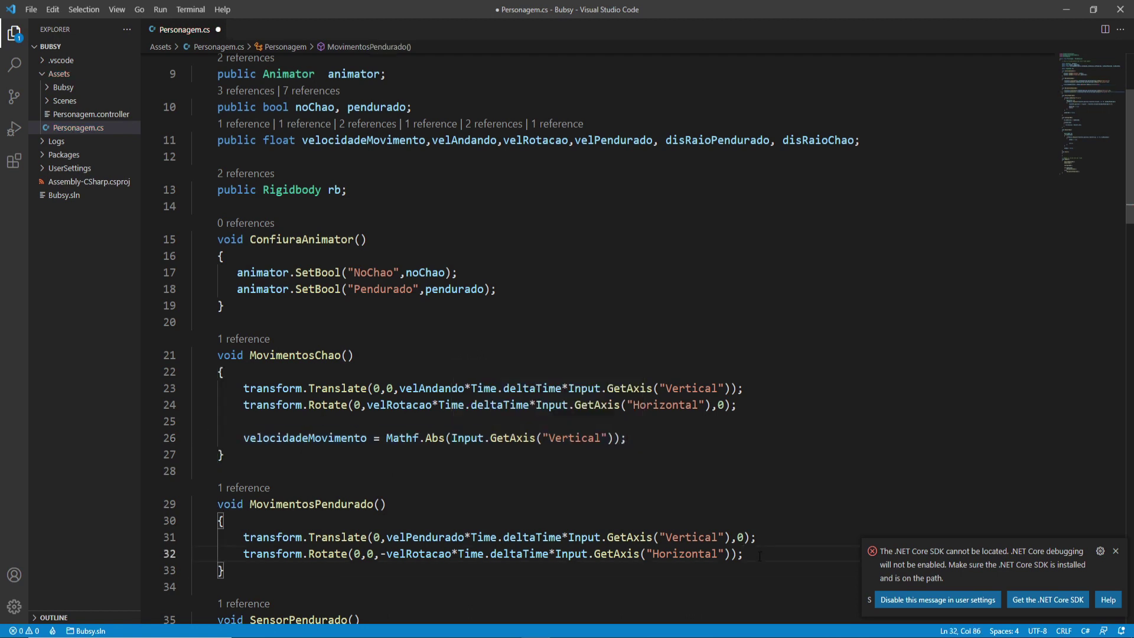
{"action": "key", "text": "Return"}
{"action": "key", "text": "Return"}
{"action": "key", "text": "ctrl+v"}
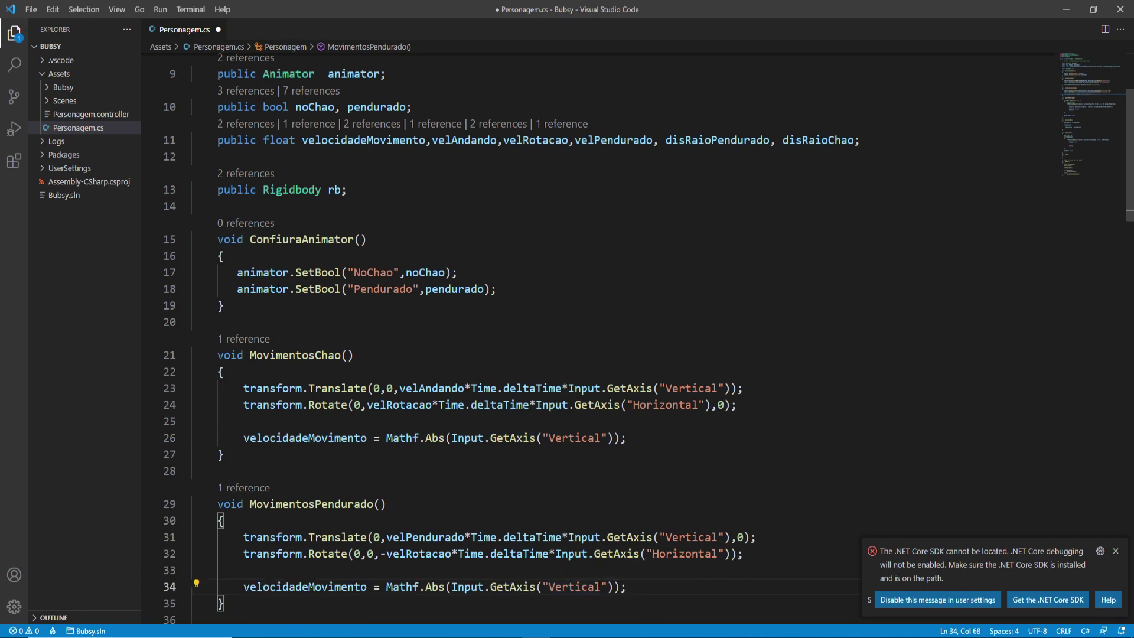
{"action": "left_click", "coordinate": [262, 288]}
Add animator.SetFloat("VelocidadeMovimento", velocidadeMovimento); to ConfiuraAnimator.
{"action": "left_click", "coordinate": [544, 294]}
{"action": "key", "text": "Return"}
{"action": "type", "text": "animator"}
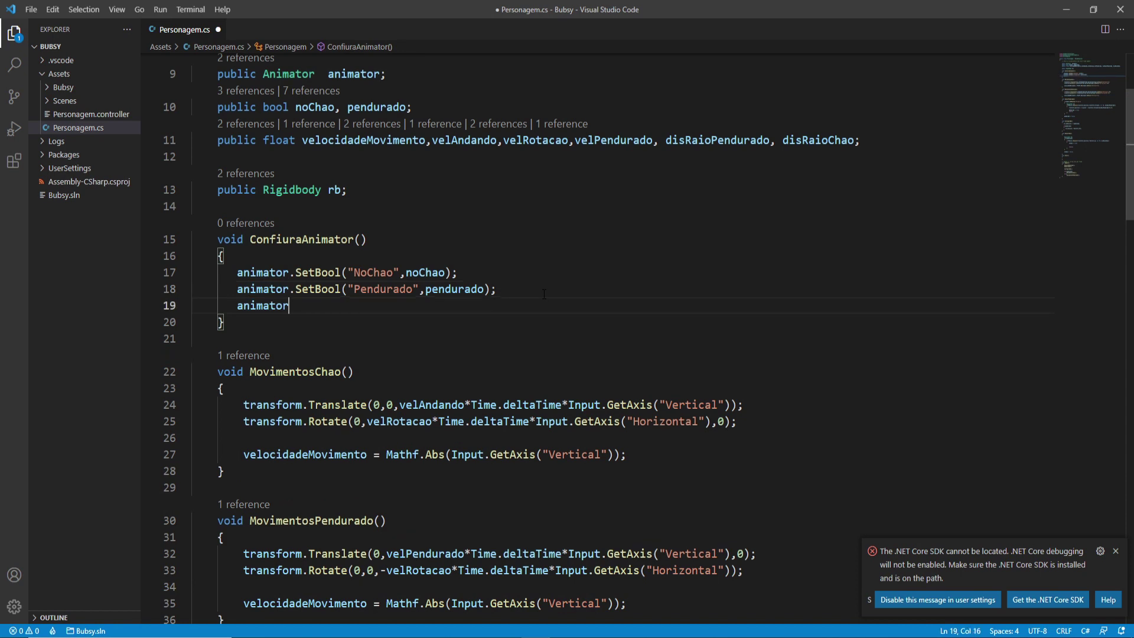
{"action": "type", "text": ".set"}
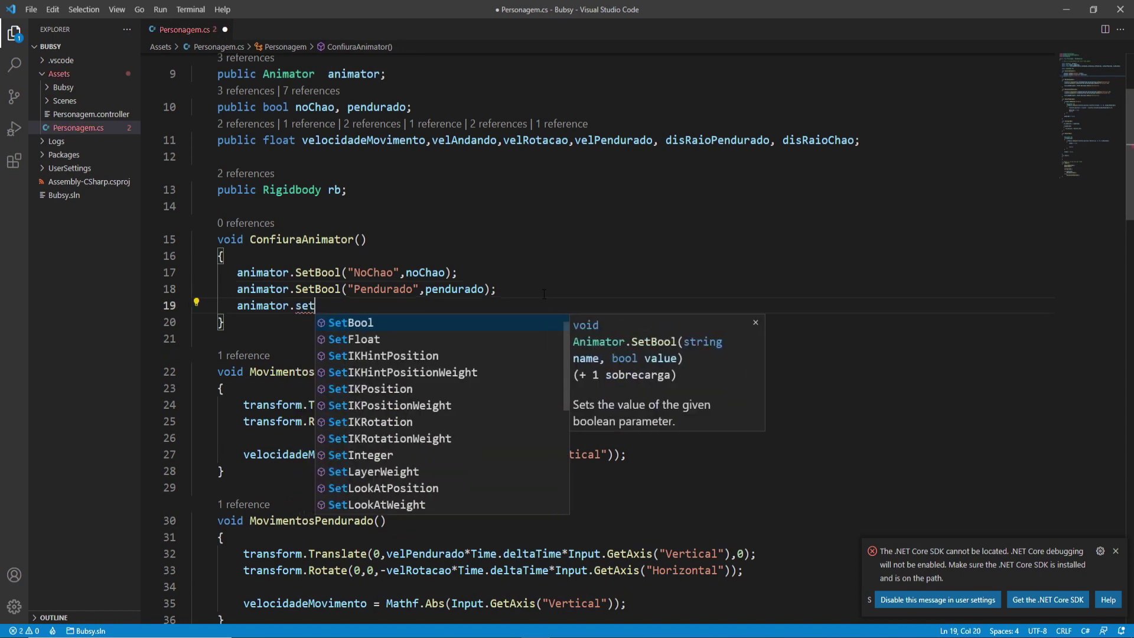
{"action": "key", "text": "Down"}
{"action": "key", "text": "Return"}
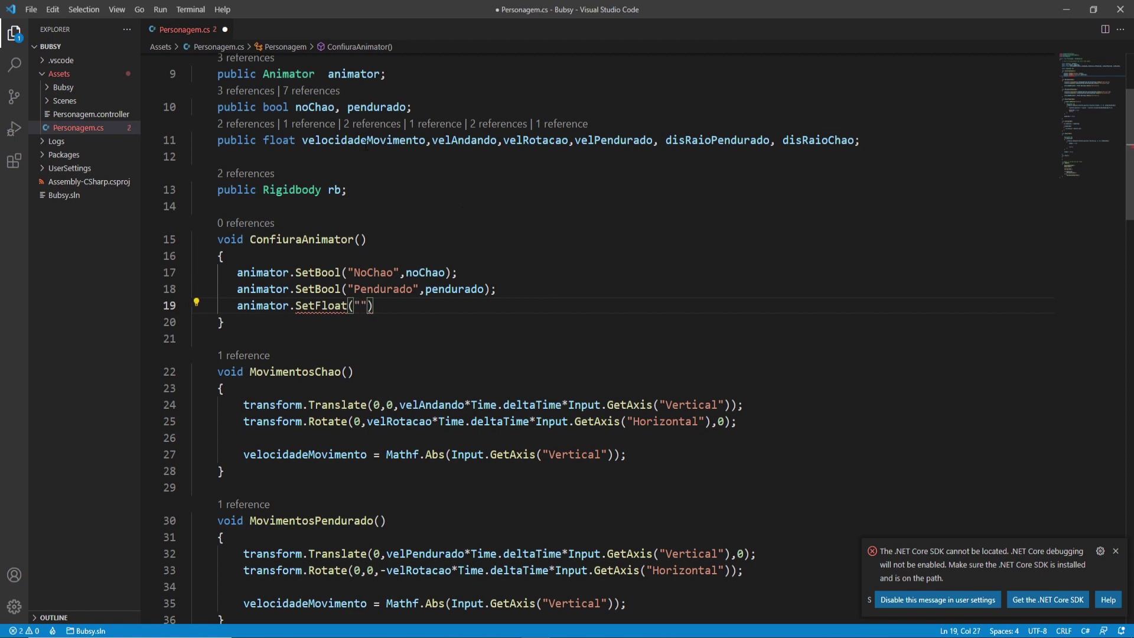
{"action": "double_click", "coordinate": [366, 141]}
{"action": "left_click", "coordinate": [362, 306]}
{"action": "key", "text": "ctrl+v"}
{"action": "left_click", "coordinate": [367, 305]}
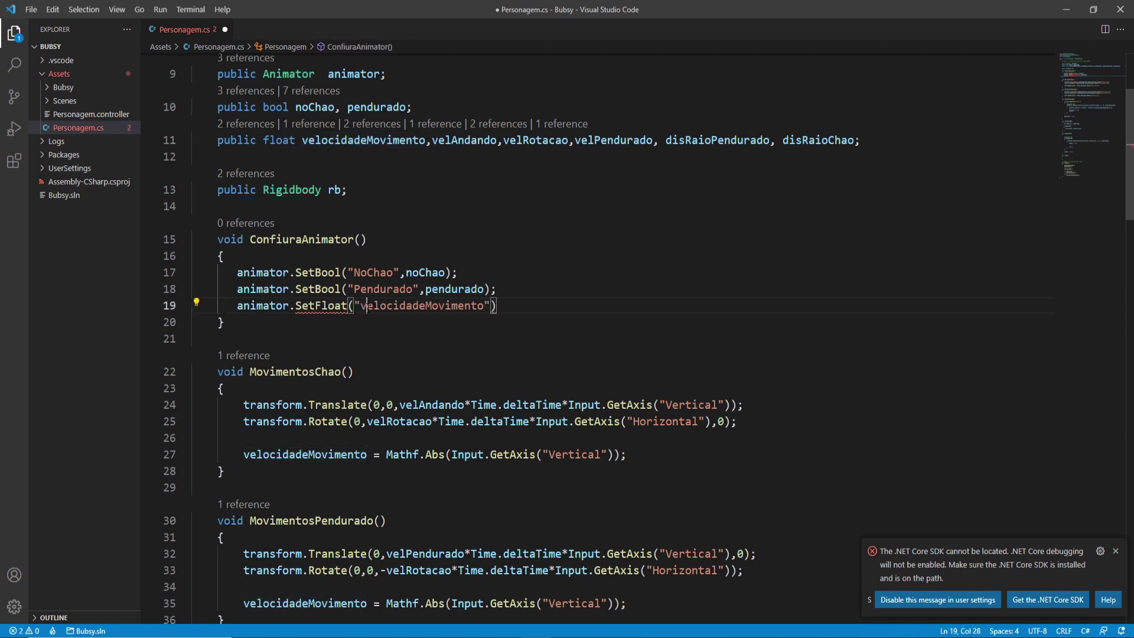
{"action": "key", "text": "BackSpace"}
{"action": "type", "text": "V"}
{"action": "key", "text": "Right"}
{"action": "key", "text": "Right"}
{"action": "key", "text": "Right"}
{"action": "type", "text": ","}
{"action": "type", "text": "velocidadeMovimento)"}
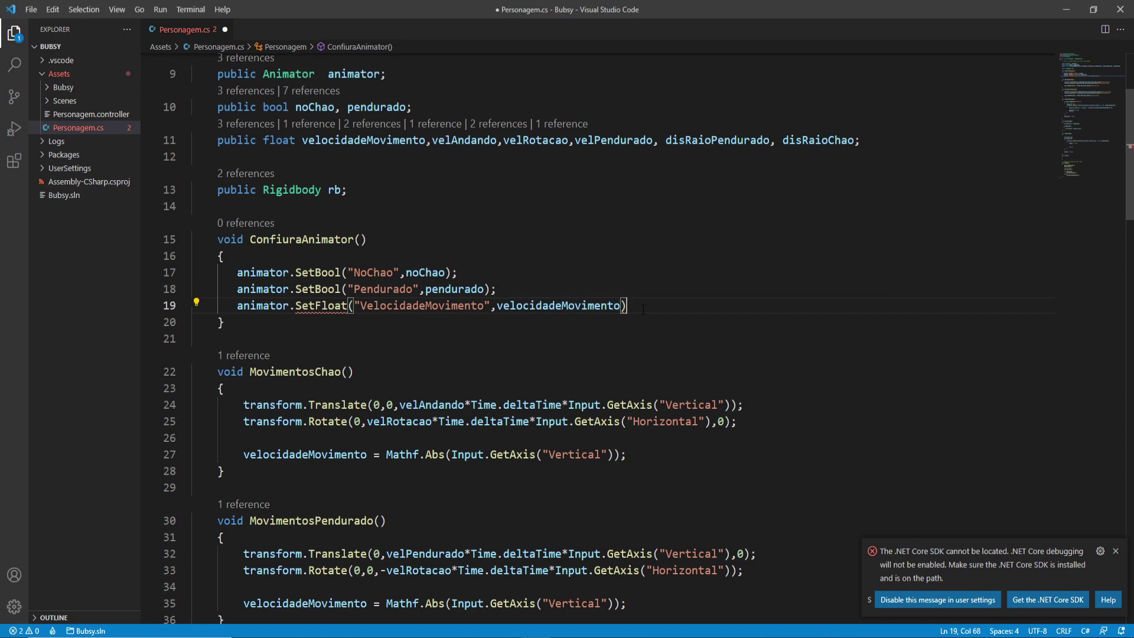
{"action": "type", "text": ";"}
Call ConfiuraAnimator(); at the end of Update, save Personagem.cs and return to Unity.
{"action": "left_click_drag", "start_coordinate": [376, 240], "coordinate": [219, 240]}
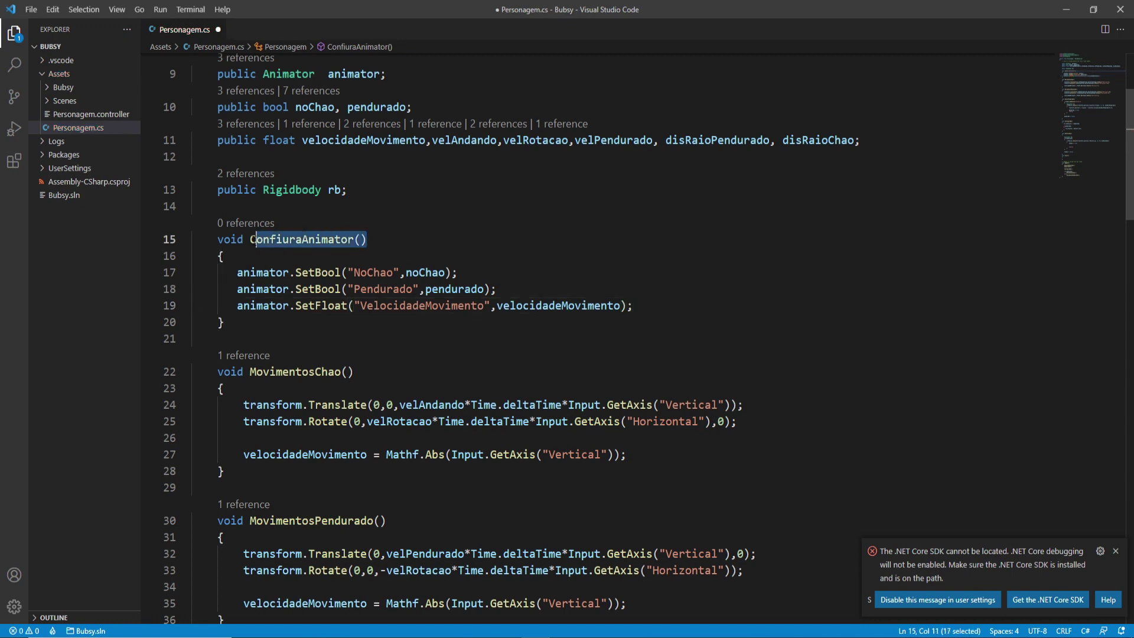
{"action": "scroll", "coordinate": [336, 325], "scroll_direction": "down", "scroll_amount": 5}
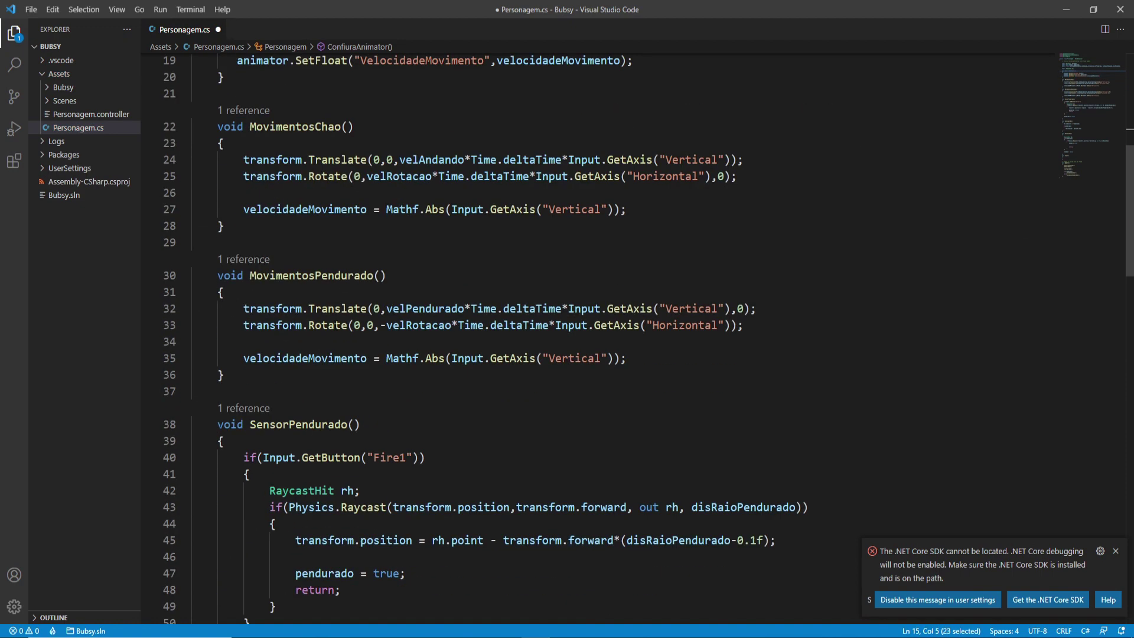
{"action": "scroll", "coordinate": [336, 325], "scroll_direction": "down", "scroll_amount": 5}
{"action": "scroll", "coordinate": [336, 326], "scroll_direction": "down", "scroll_amount": 9}
{"action": "scroll", "coordinate": [335, 326], "scroll_direction": "down", "scroll_amount": 9}
{"action": "scroll", "coordinate": [363, 293], "scroll_direction": "up", "scroll_amount": 2}
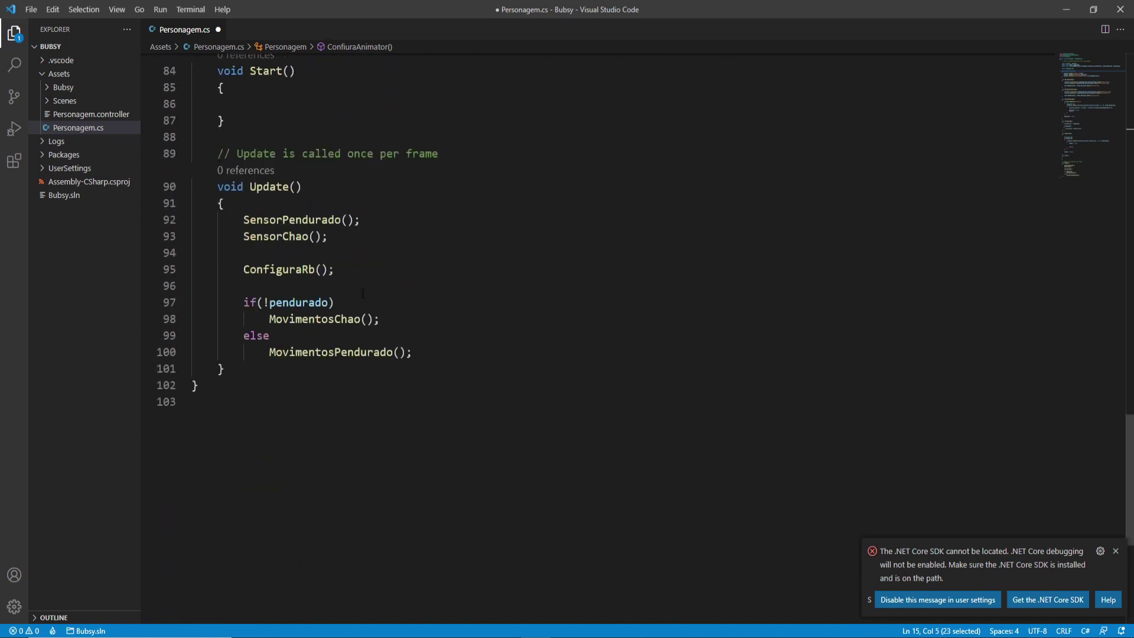
{"action": "left_click", "coordinate": [437, 352]}
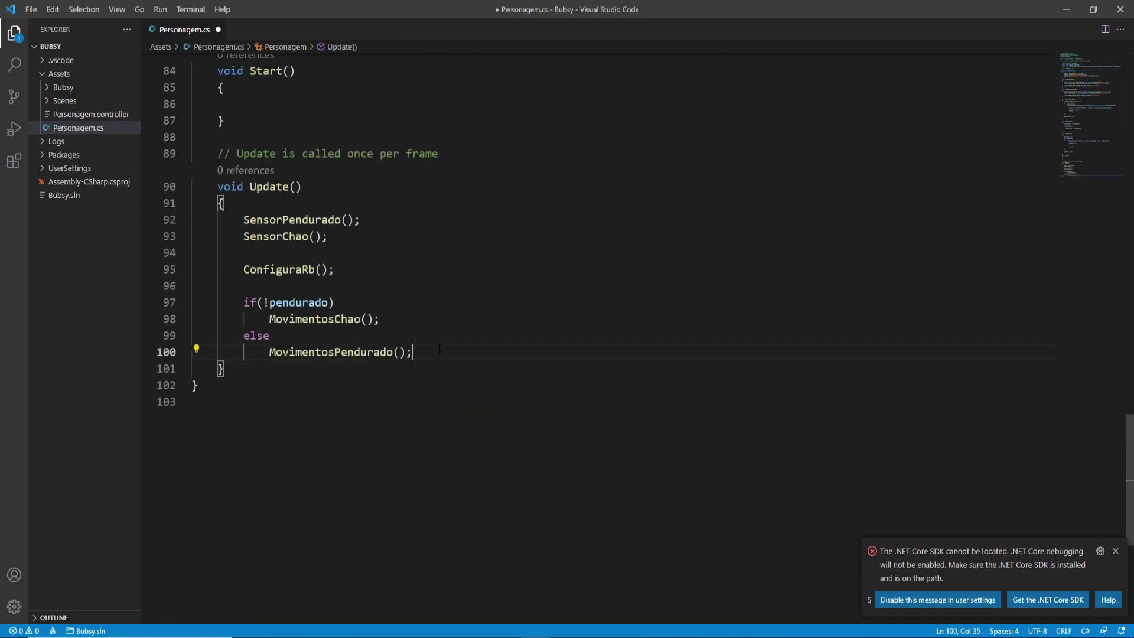
{"action": "key", "text": "Return"}
{"action": "key", "text": "Return"}
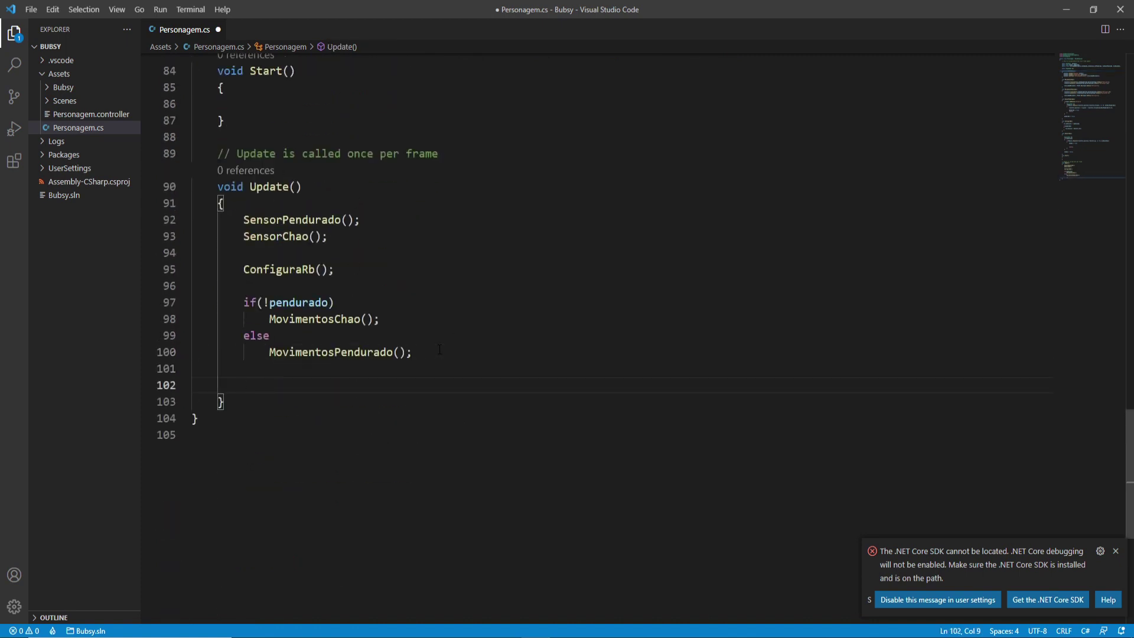
{"action": "type", "text": "void ConfiuraAnimator();"}
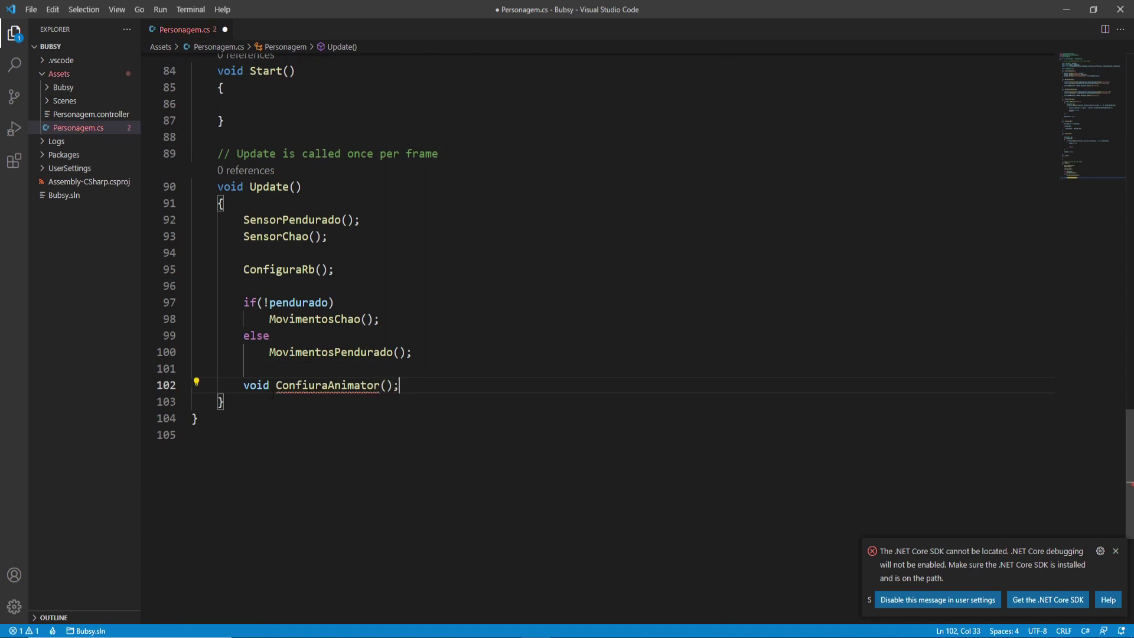
{"action": "double_click", "coordinate": [257, 387]}
{"action": "key", "text": "Delete"}
{"action": "key", "text": "Delete"}
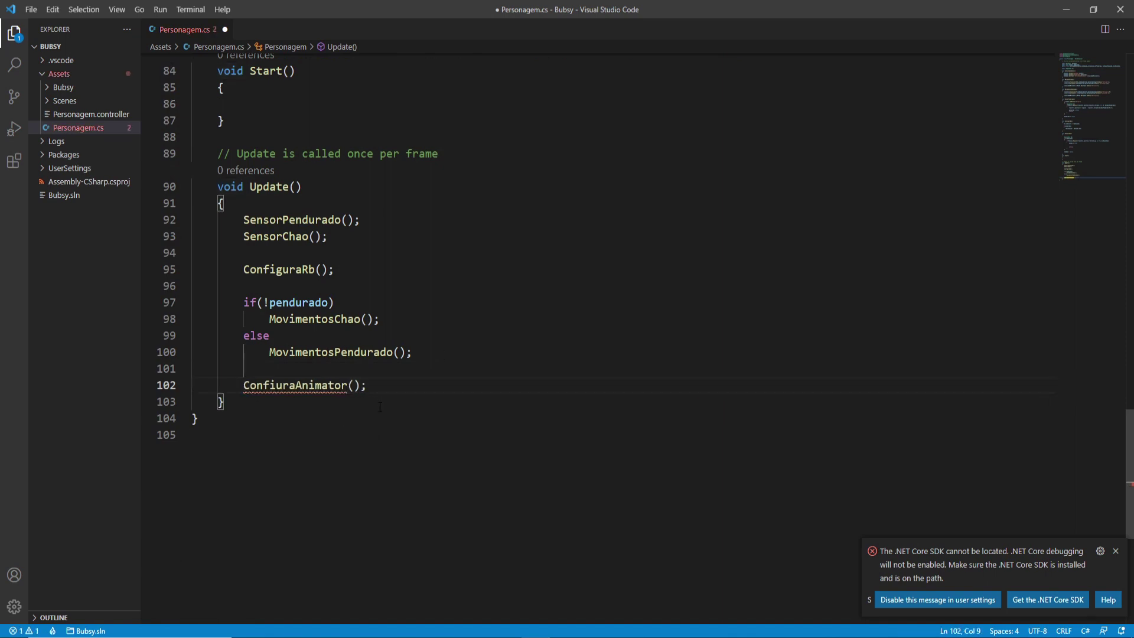
{"action": "key", "text": "ctrl+s"}
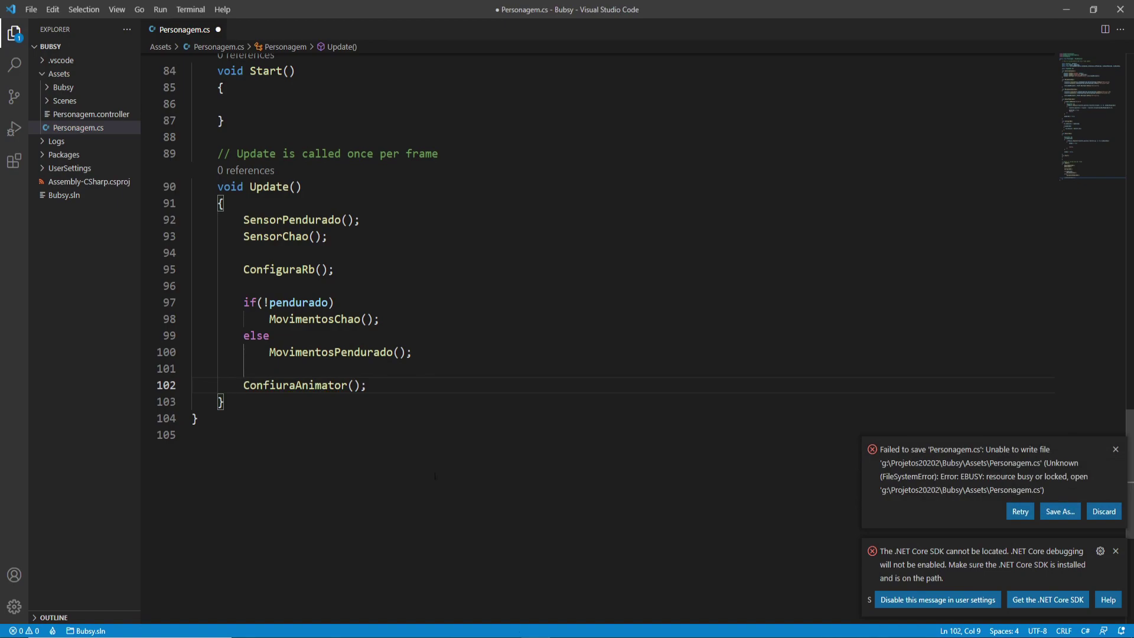
{"action": "left_click", "coordinate": [520, 635]}
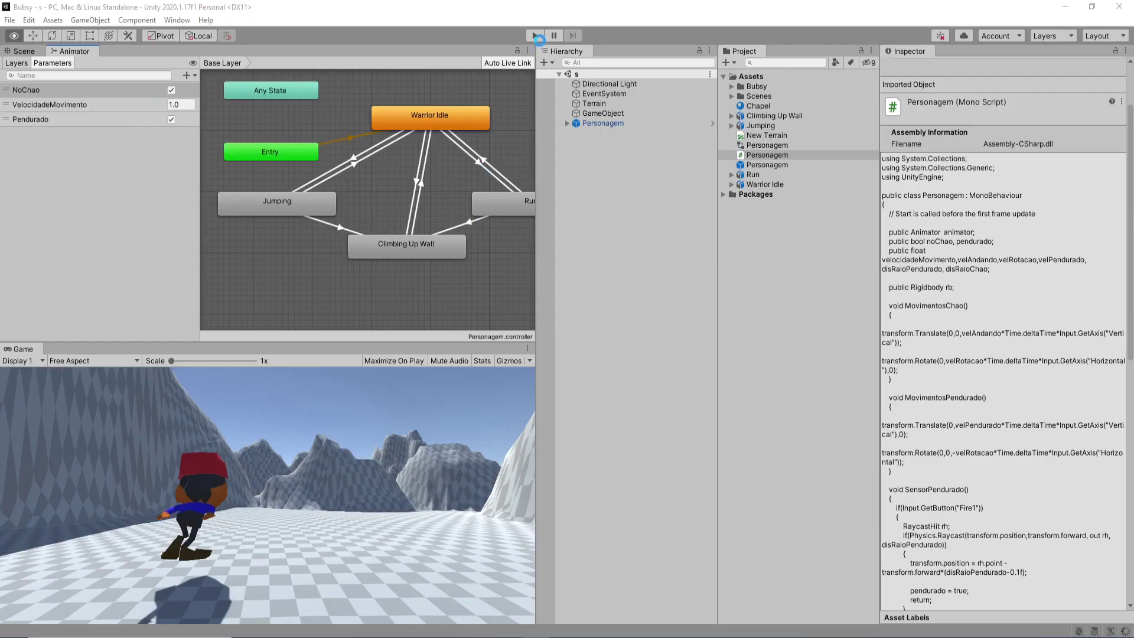
Start Play mode to test the updated animator parameters on the character.
{"action": "left_click", "coordinate": [536, 36]}
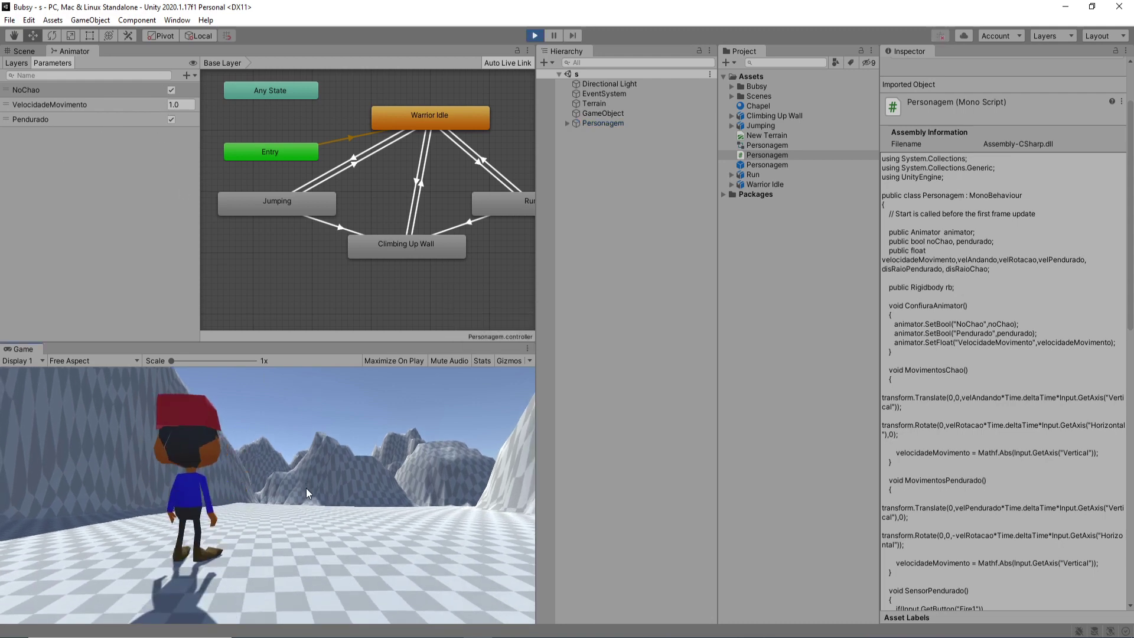
Walk the character up to the mountain wall, then turn it back toward open terrain.
{"action": "key", "text": "w"}
{"action": "key", "text": "a"}
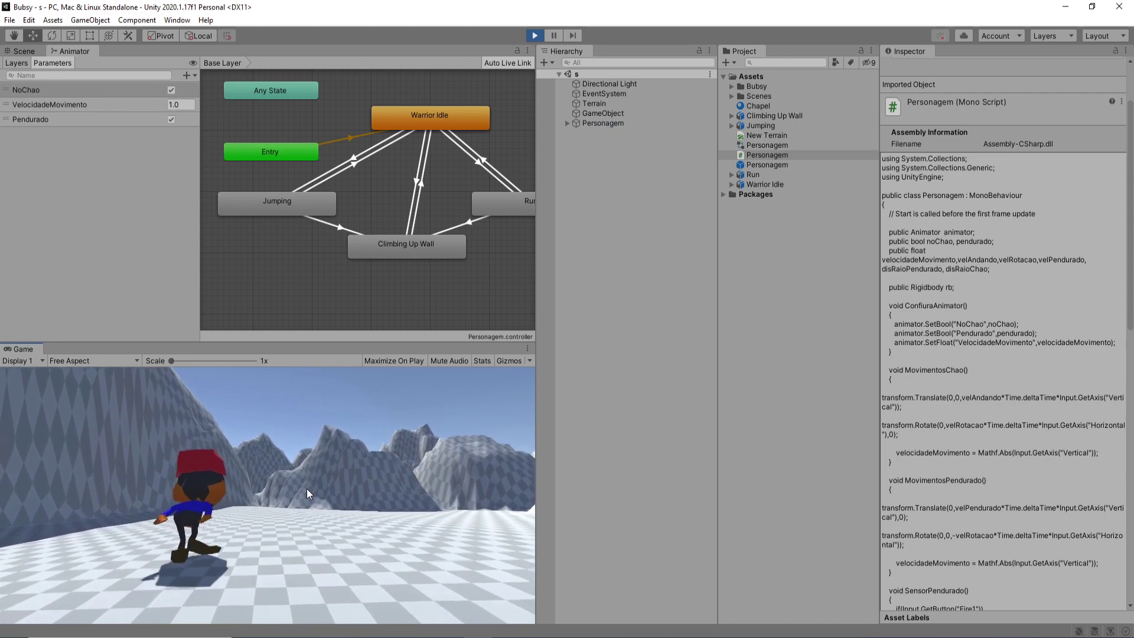
{"action": "key", "text": "a"}
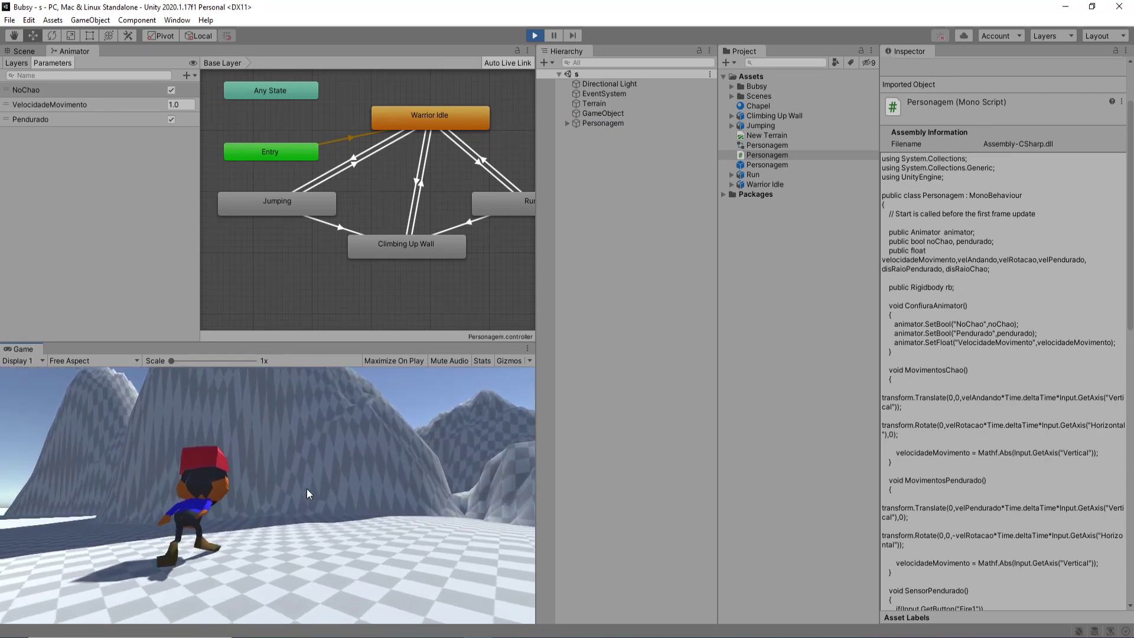
{"action": "key", "text": "w"}
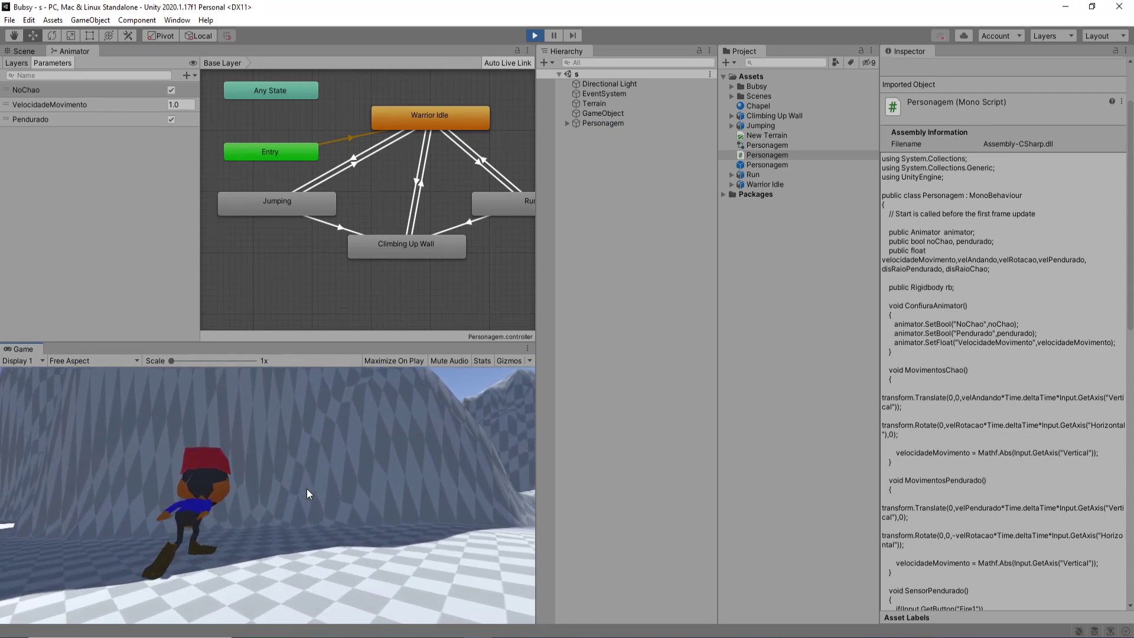
{"action": "key", "text": "d"}
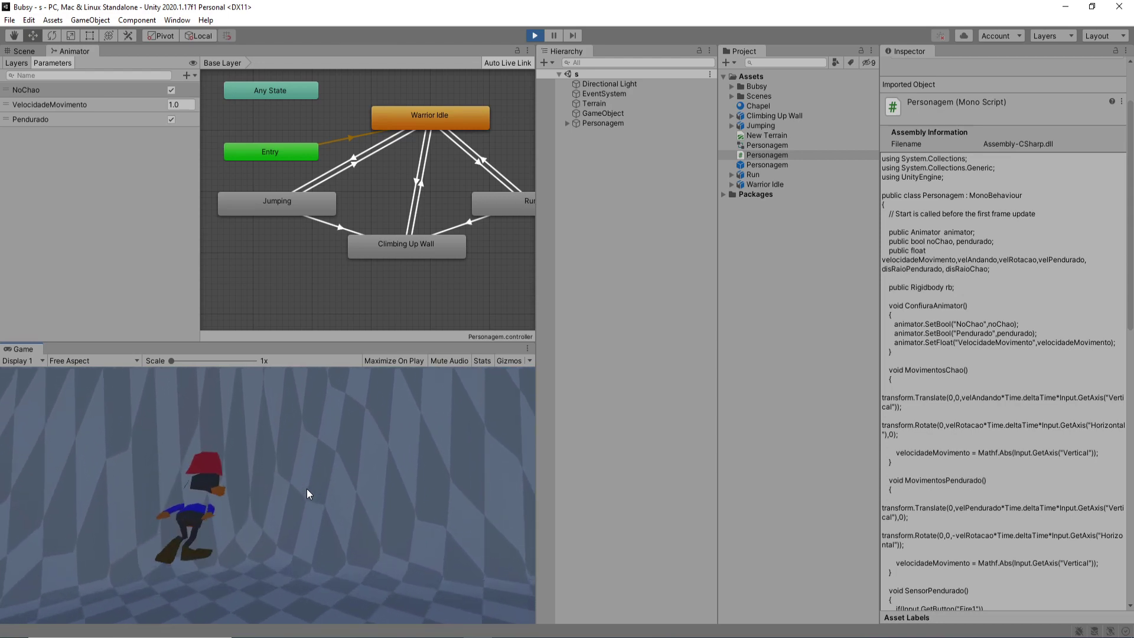
{"action": "key", "text": "d"}
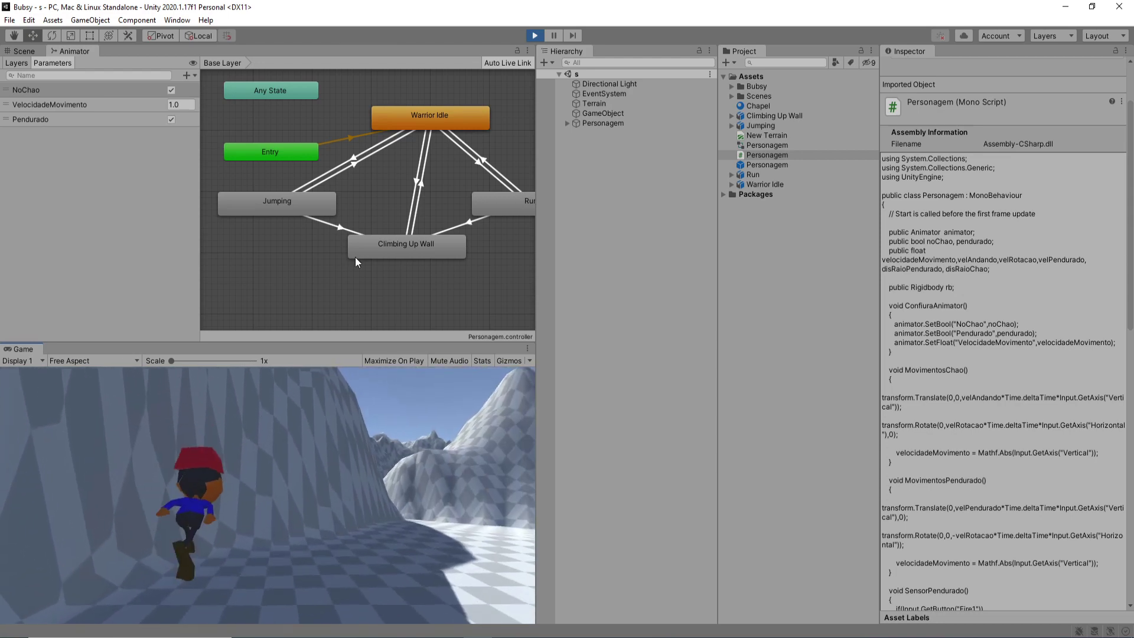
Stop the game and set the character's Dis Raio Pendurado value to 2.
{"action": "left_click", "coordinate": [24, 51]}
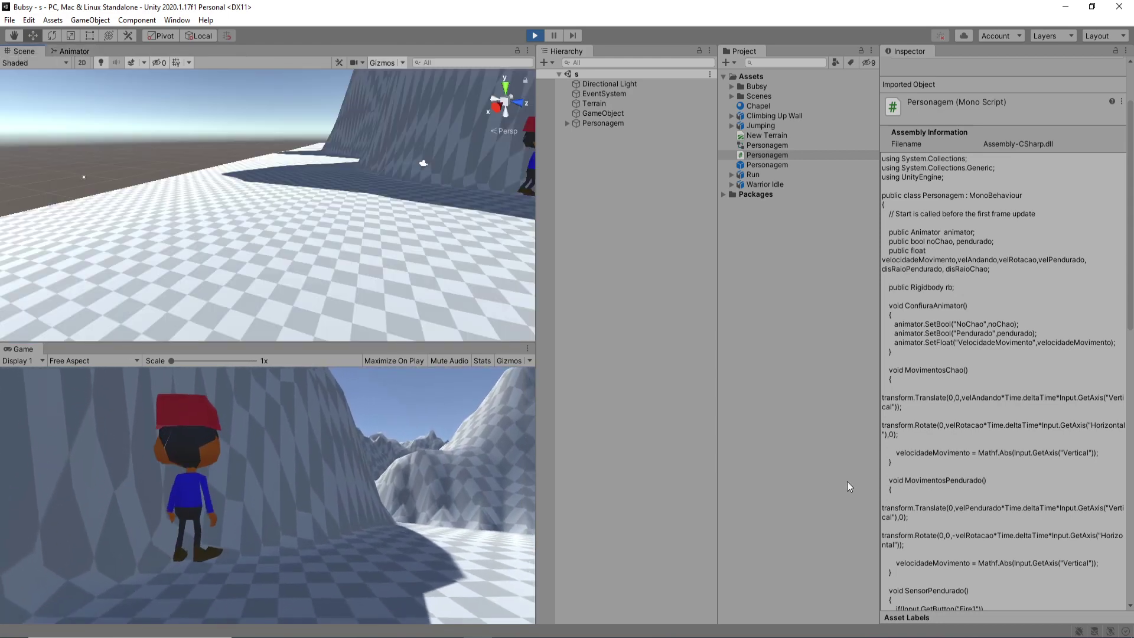
{"action": "left_click", "coordinate": [602, 122]}
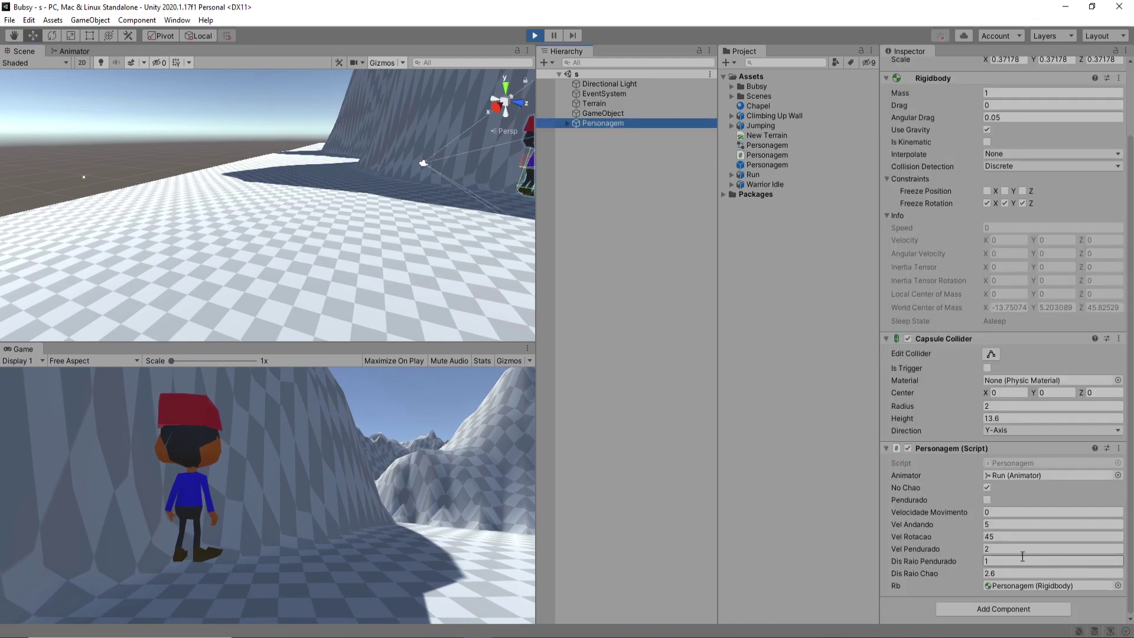
{"action": "left_click", "coordinate": [535, 36]}
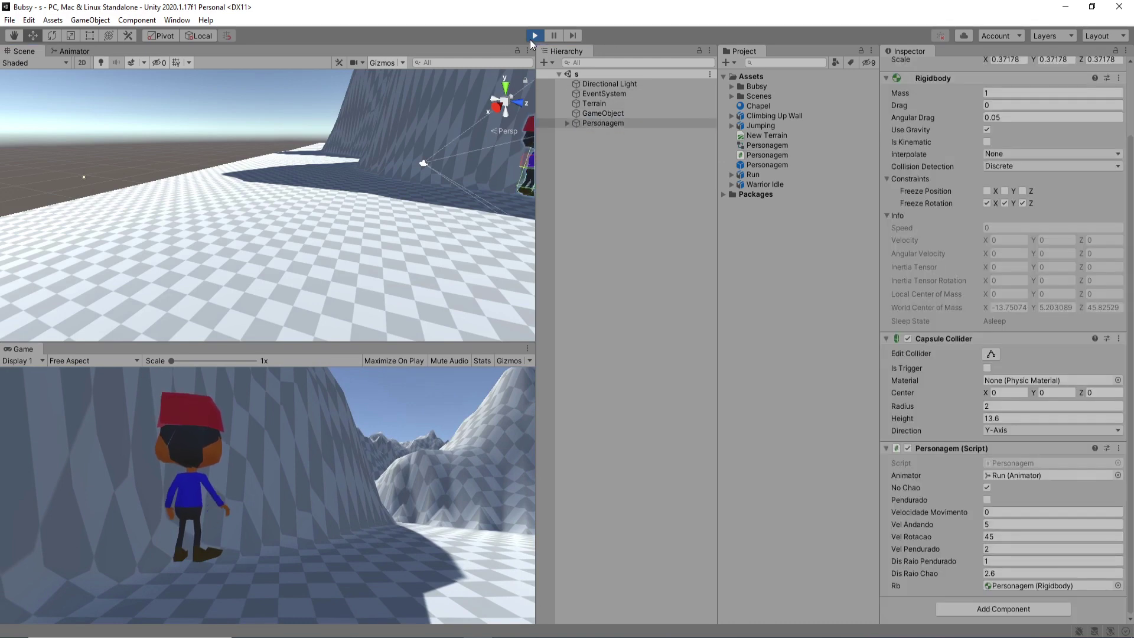
{"action": "left_click", "coordinate": [1001, 573]}
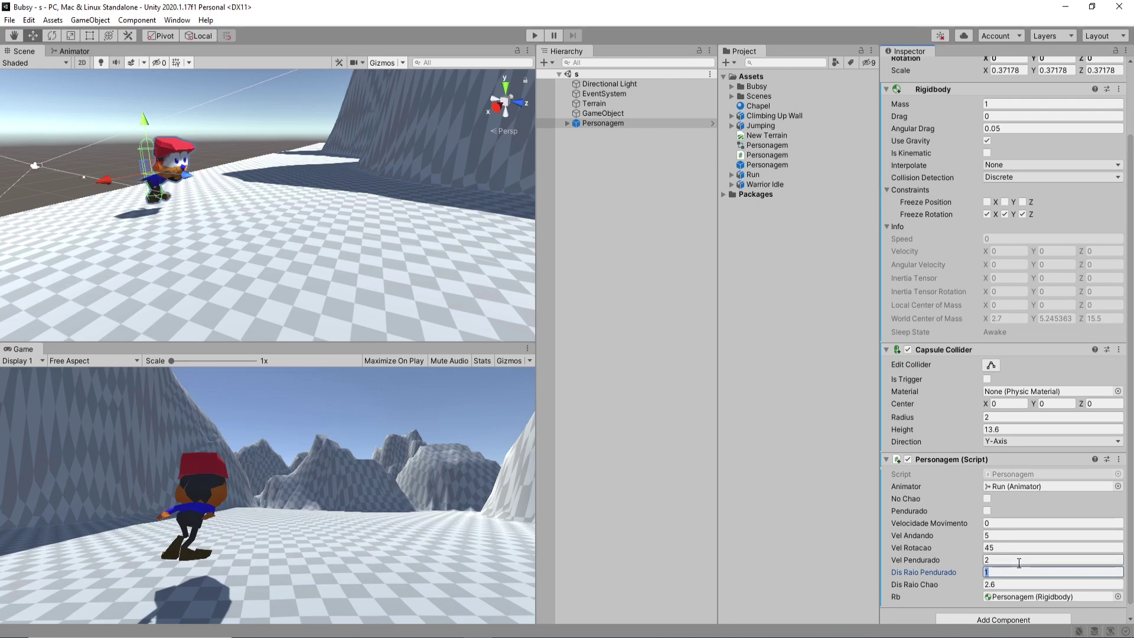
{"action": "type", "text": "2"}
Rerun the game, walk the character into the wall, and climb up and sideways along it.
{"action": "left_click", "coordinate": [534, 39]}
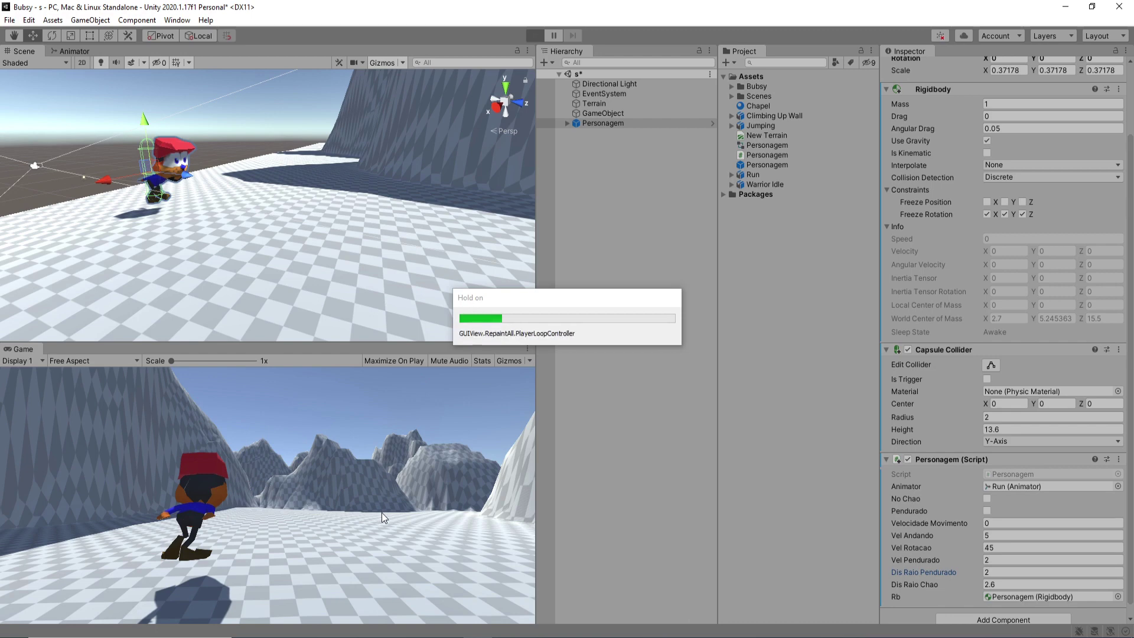
{"action": "key", "text": "w"}
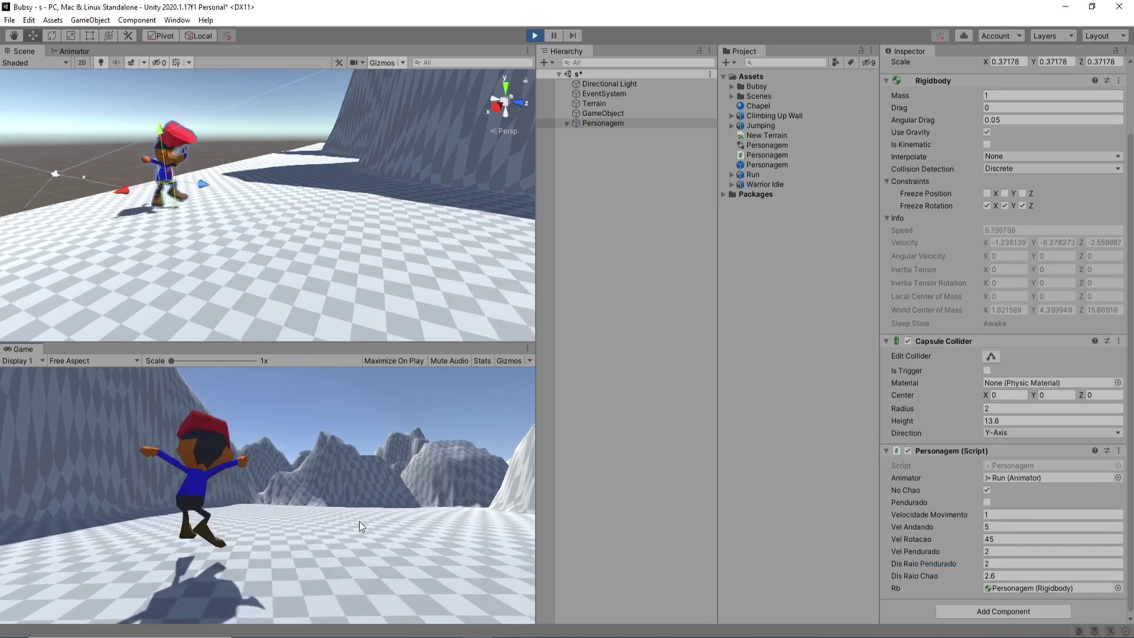
{"action": "key", "text": "a"}
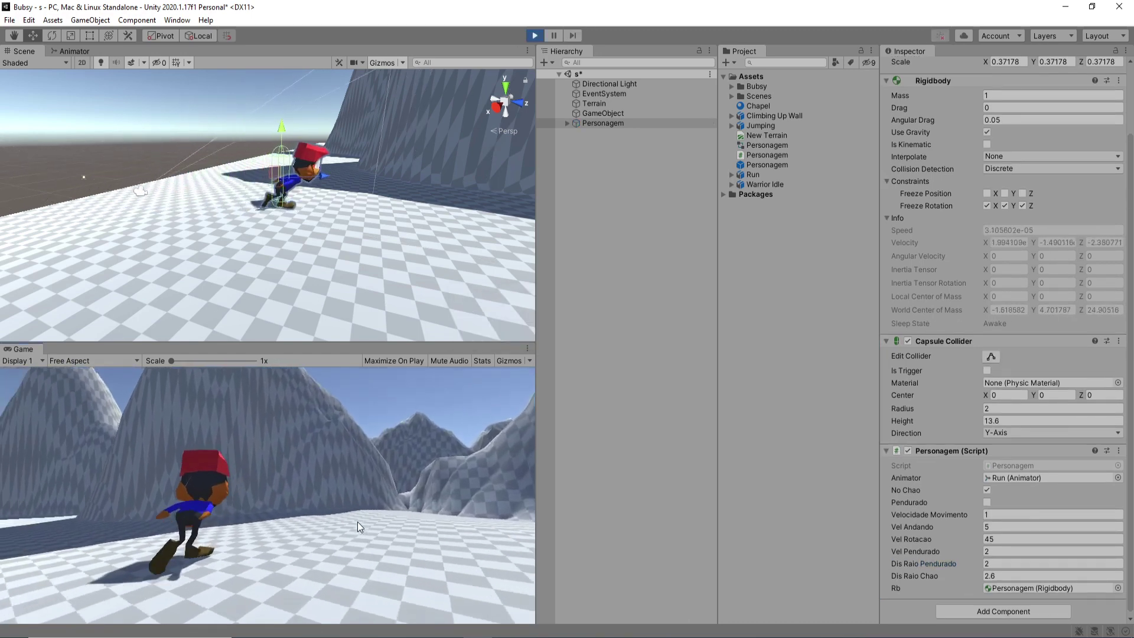
{"action": "key", "text": "d"}
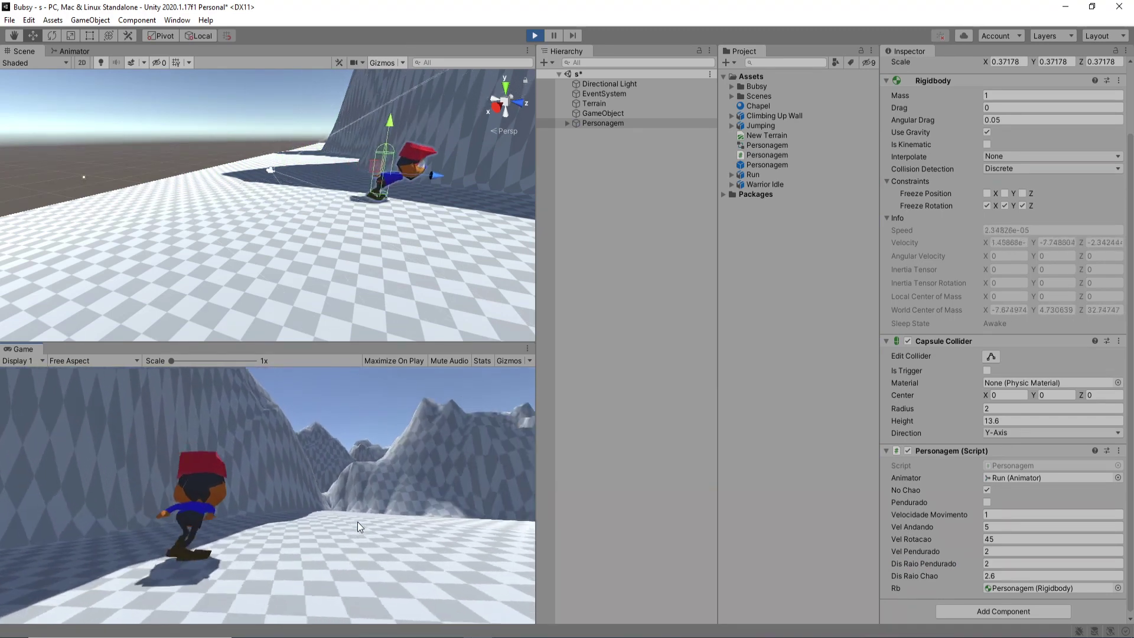
{"action": "key", "text": "a"}
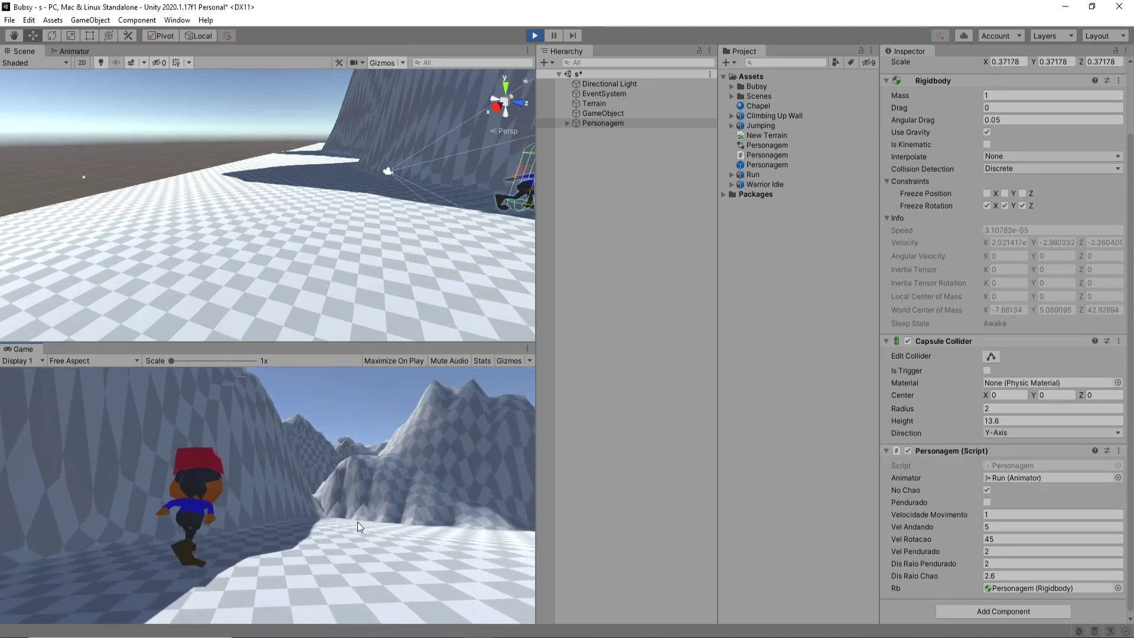
{"action": "key", "text": "a"}
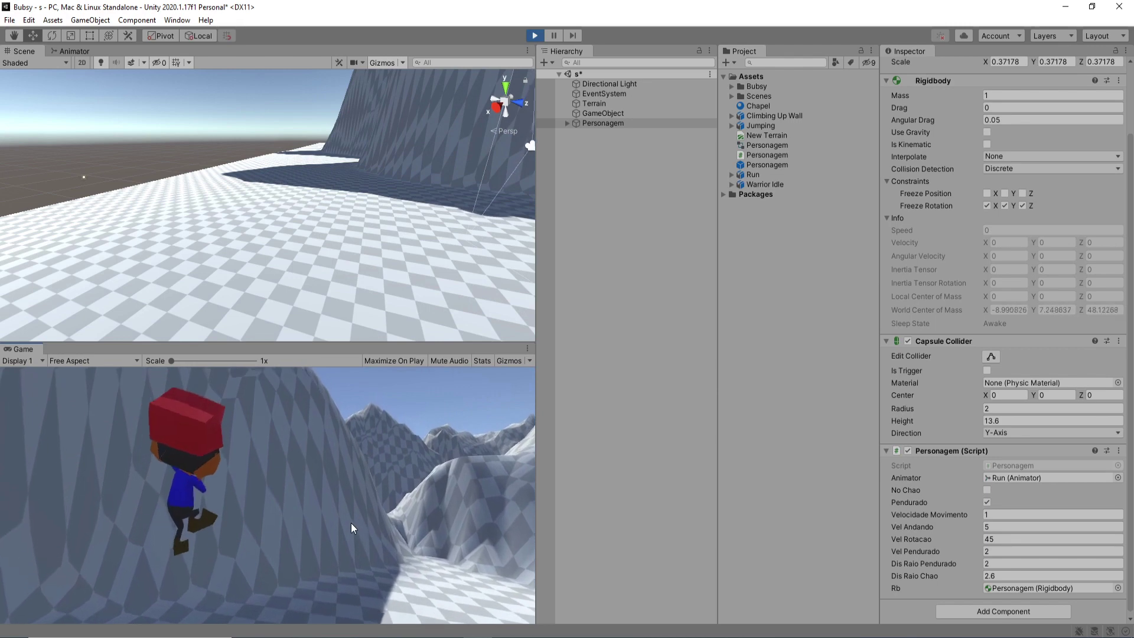
{"action": "key", "text": "w"}
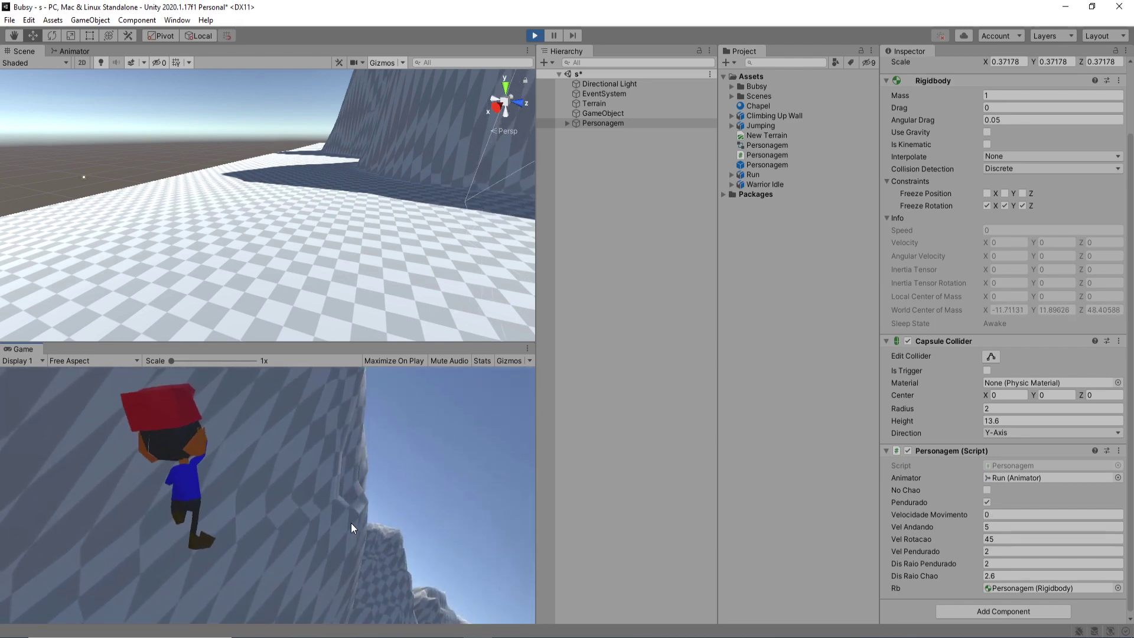
{"action": "key", "text": "w"}
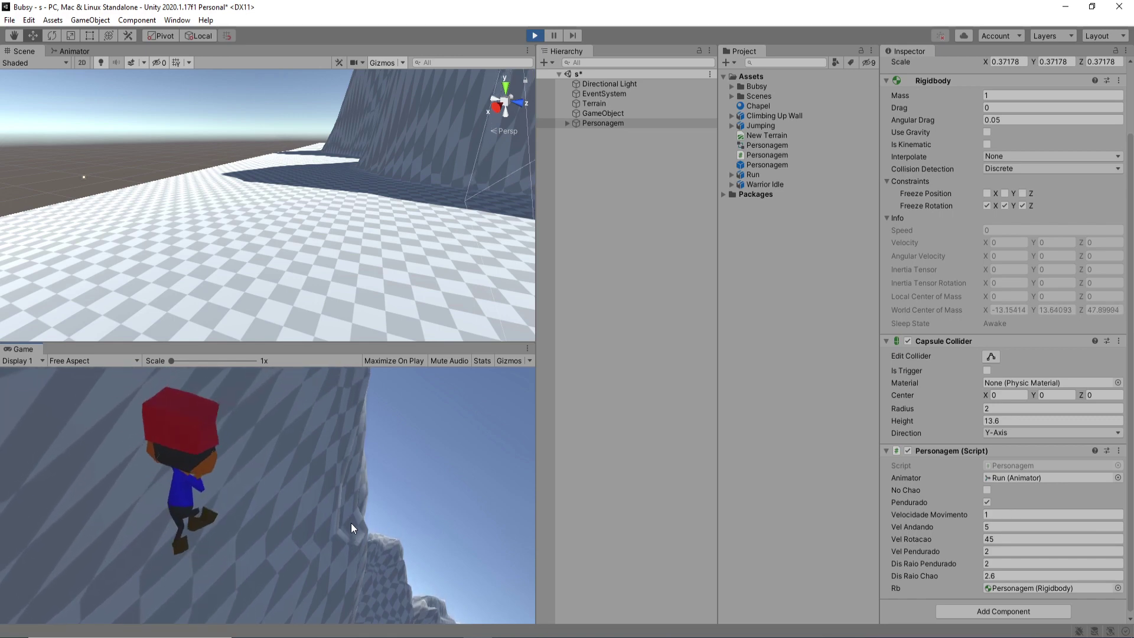
{"action": "key", "text": "a"}
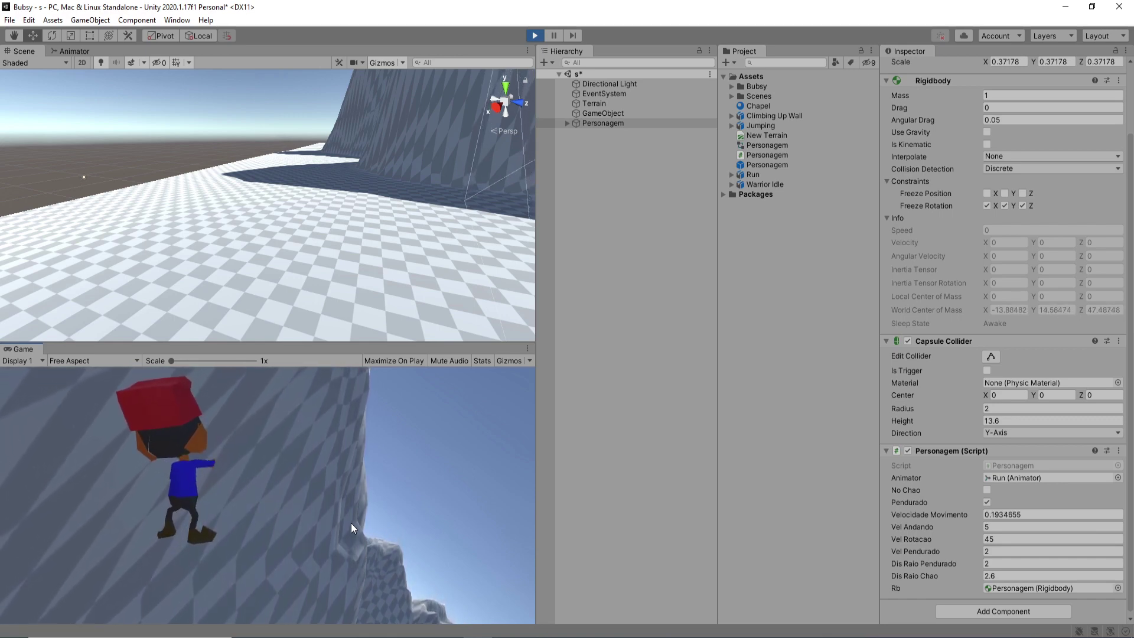
Climb down until the character lets go of the wall, then stop the test run.
{"action": "key", "text": "ctrl+s"}
{"action": "key", "text": "s"}
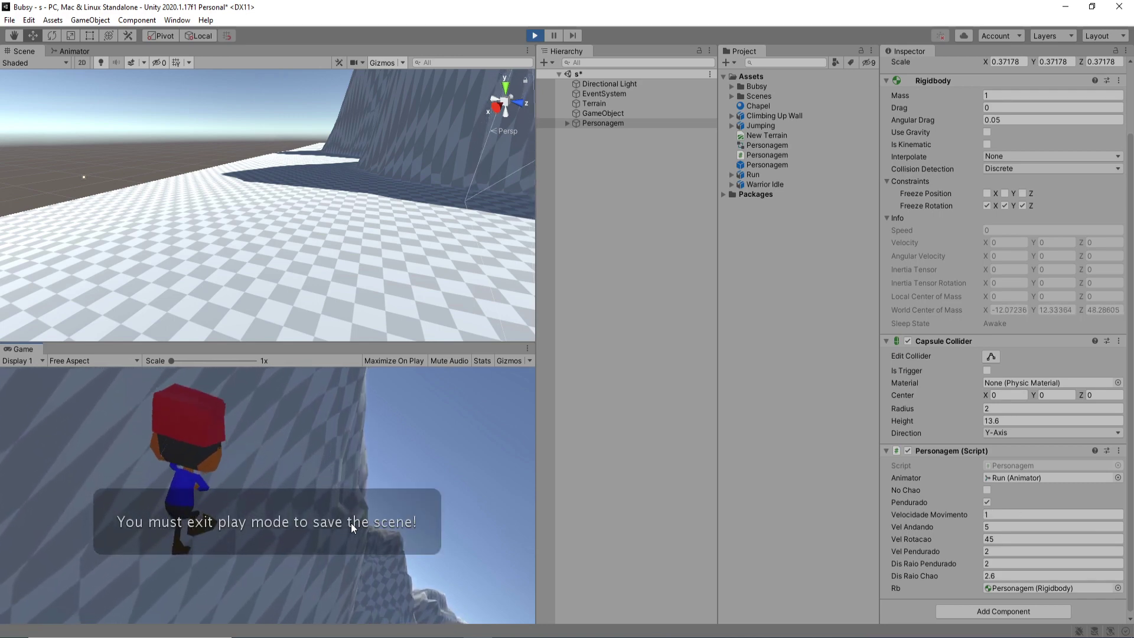
{"action": "key", "text": "s"}
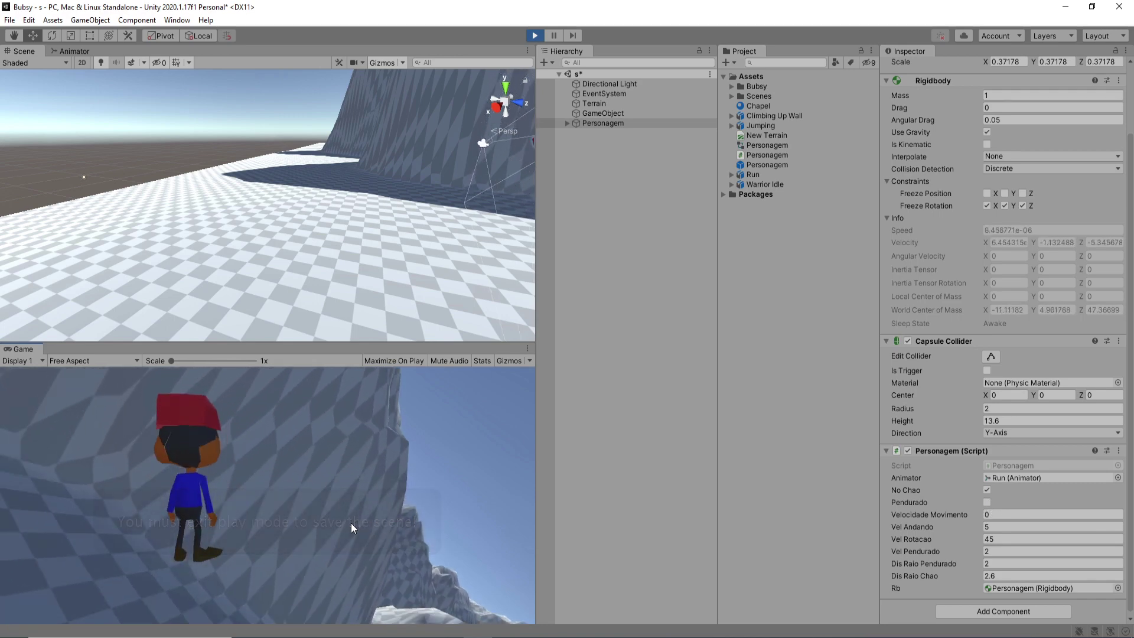
{"action": "left_click", "coordinate": [535, 36]}
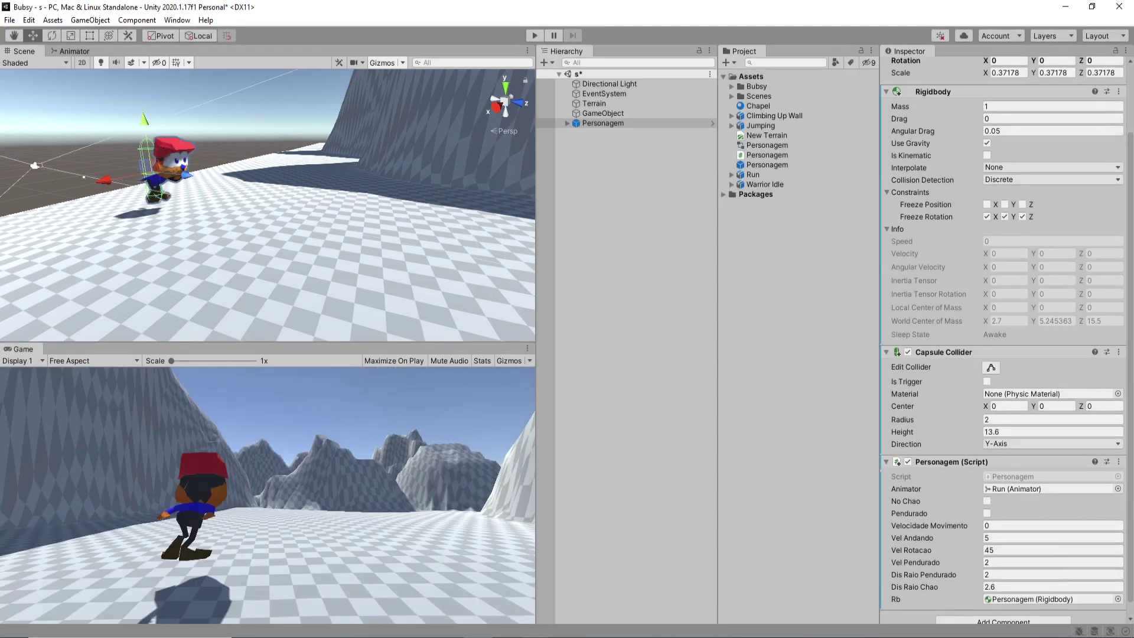
Bring Personagem.cs forward in VS Code and scroll up to the top of the script.
{"action": "mouse_move", "coordinate": [536, 635]}
{"action": "left_click", "coordinate": [535, 597]}
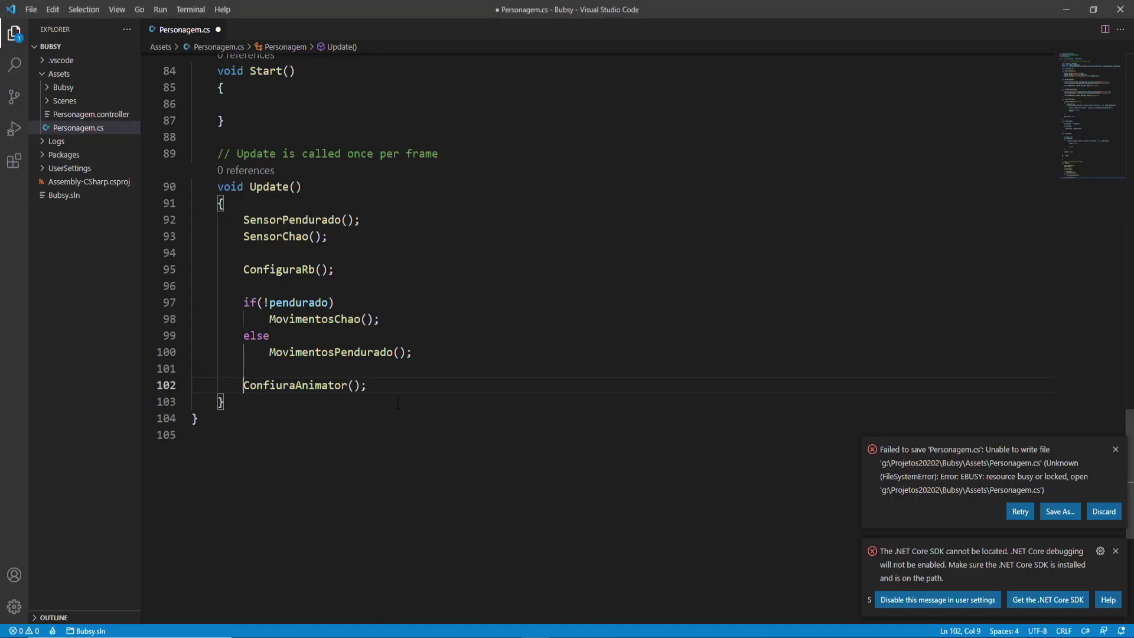
{"action": "scroll", "coordinate": [346, 411], "scroll_direction": "up", "scroll_amount": 4}
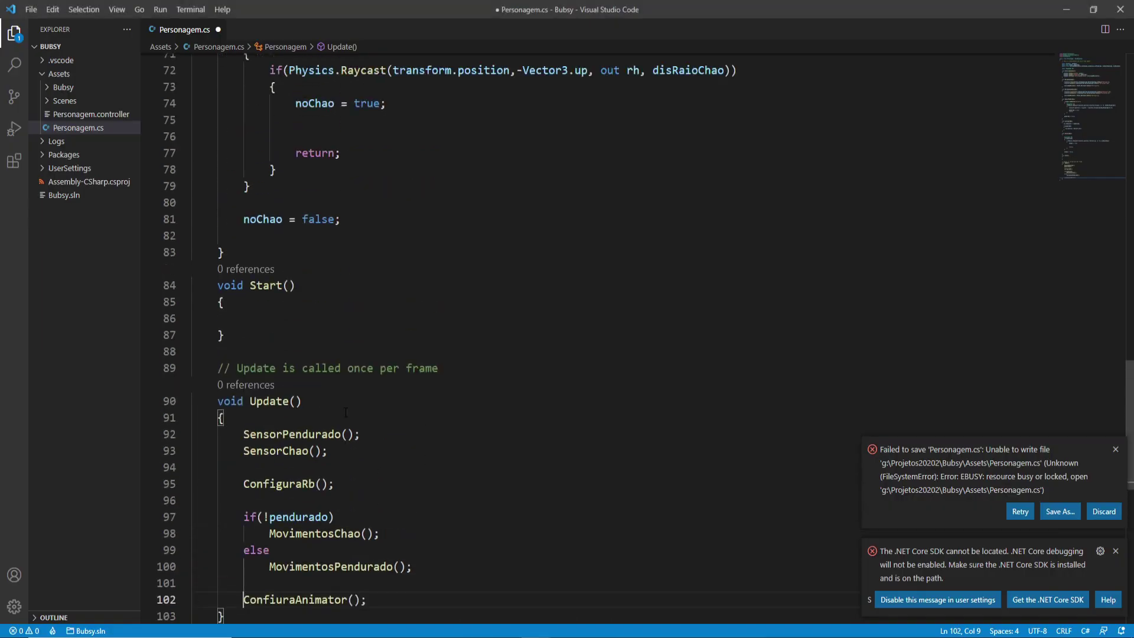
{"action": "scroll", "coordinate": [346, 417], "scroll_direction": "up", "scroll_amount": 4}
{"action": "scroll", "coordinate": [348, 421], "scroll_direction": "up", "scroll_amount": 1}
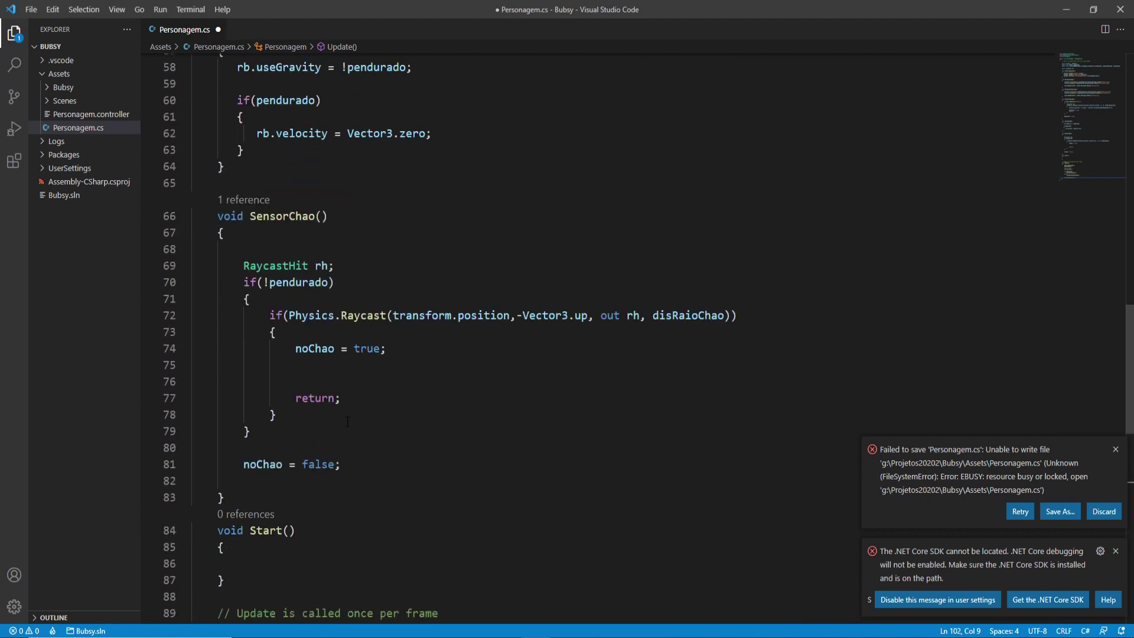
{"action": "scroll", "coordinate": [347, 421], "scroll_direction": "up", "scroll_amount": 4}
{"action": "scroll", "coordinate": [348, 424], "scroll_direction": "up", "scroll_amount": 4}
{"action": "scroll", "coordinate": [348, 427], "scroll_direction": "up", "scroll_amount": 1}
{"action": "scroll", "coordinate": [347, 430], "scroll_direction": "up", "scroll_amount": 2}
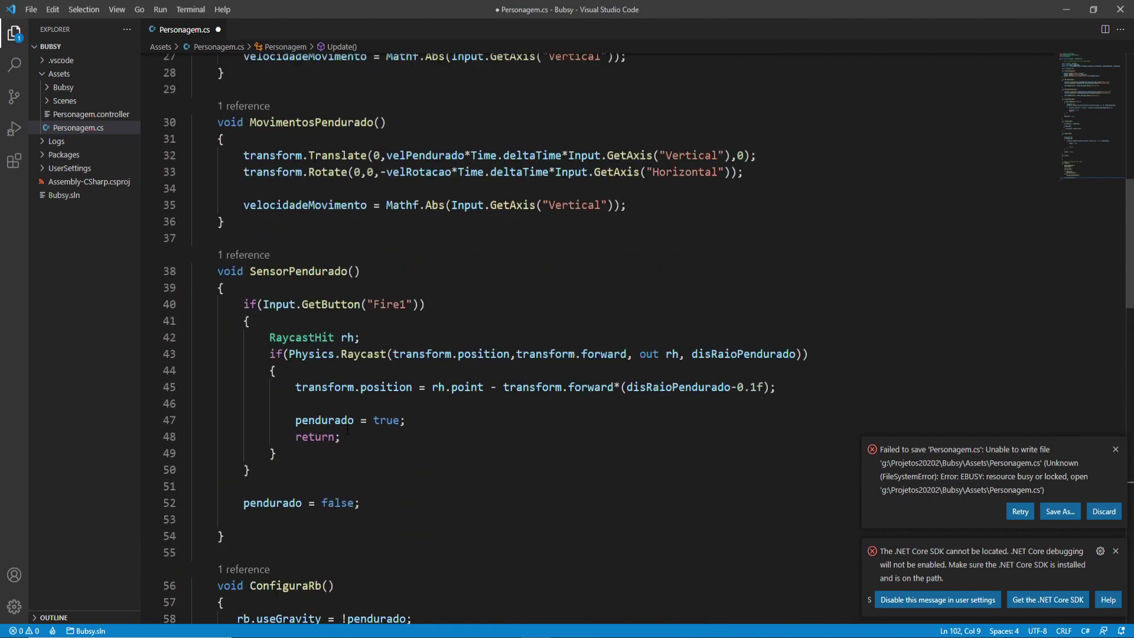
{"action": "scroll", "coordinate": [348, 430], "scroll_direction": "up", "scroll_amount": 4}
{"action": "scroll", "coordinate": [348, 430], "scroll_direction": "up", "scroll_amount": 1}
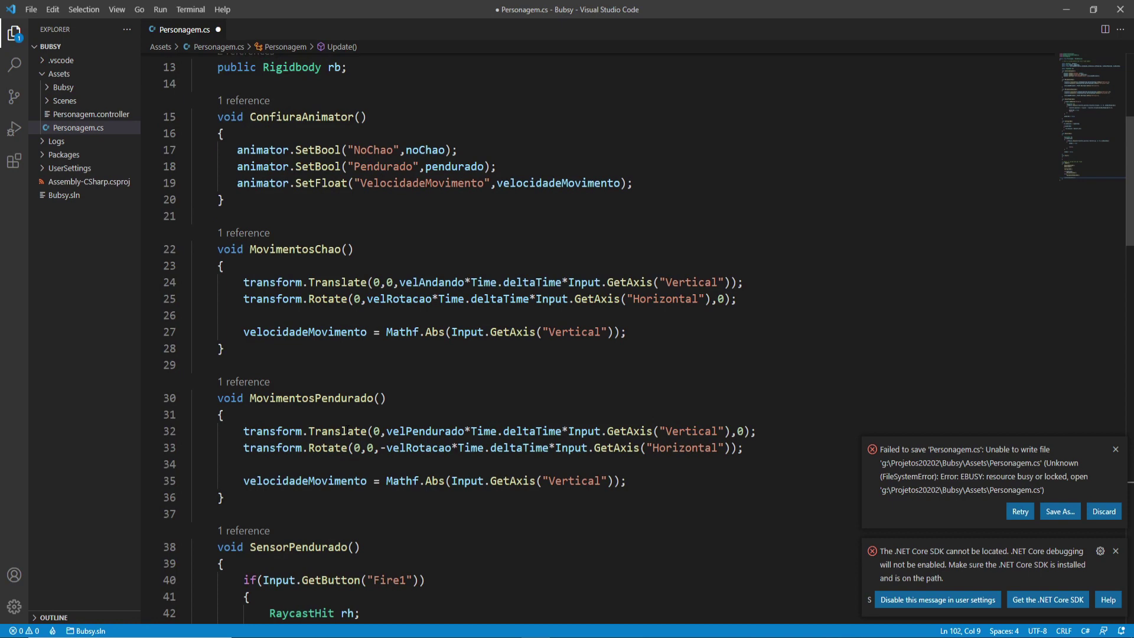
{"action": "scroll", "coordinate": [514, 467], "scroll_direction": "up", "scroll_amount": 3}
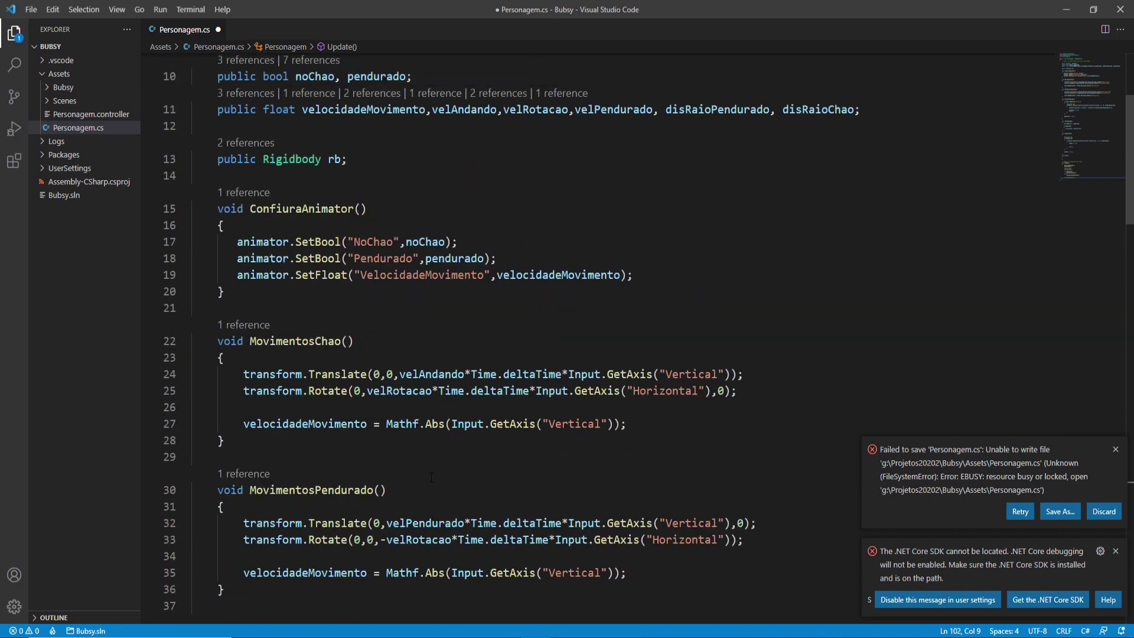
{"action": "scroll", "coordinate": [514, 468], "scroll_direction": "up", "scroll_amount": 1}
Scroll down to SensorPendurado and place the cursor on empty line 51.
{"action": "scroll", "coordinate": [488, 488], "scroll_direction": "down", "scroll_amount": 2}
{"action": "scroll", "coordinate": [488, 487], "scroll_direction": "down", "scroll_amount": 1}
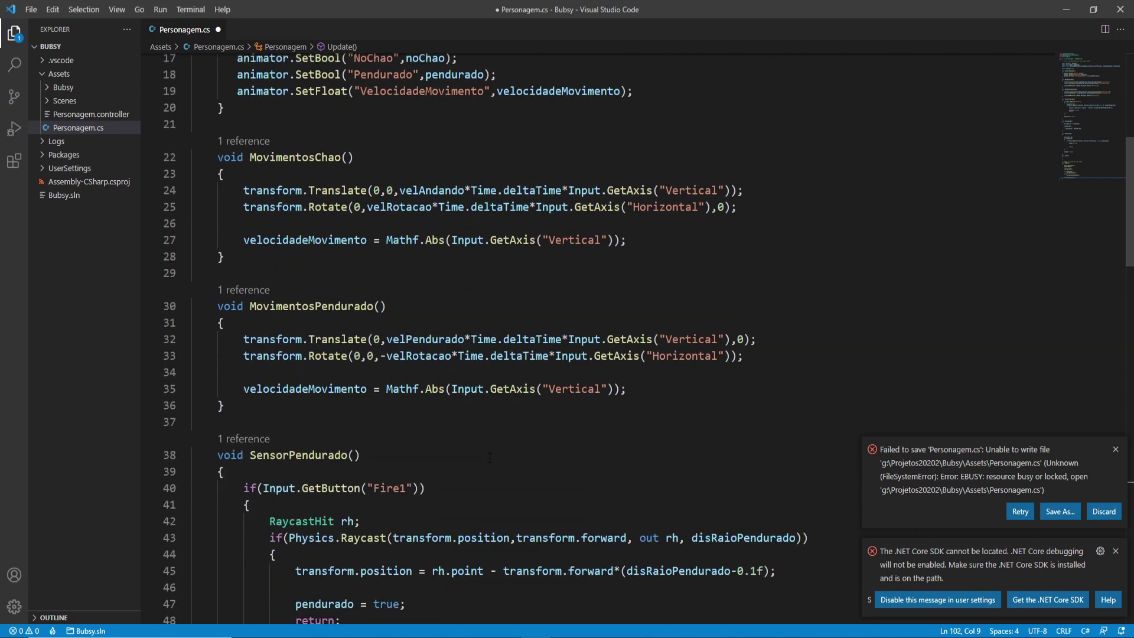
{"action": "scroll", "coordinate": [488, 487], "scroll_direction": "down", "scroll_amount": 2}
{"action": "scroll", "coordinate": [488, 487], "scroll_direction": "down", "scroll_amount": 1}
{"action": "scroll", "coordinate": [488, 487], "scroll_direction": "down", "scroll_amount": 1}
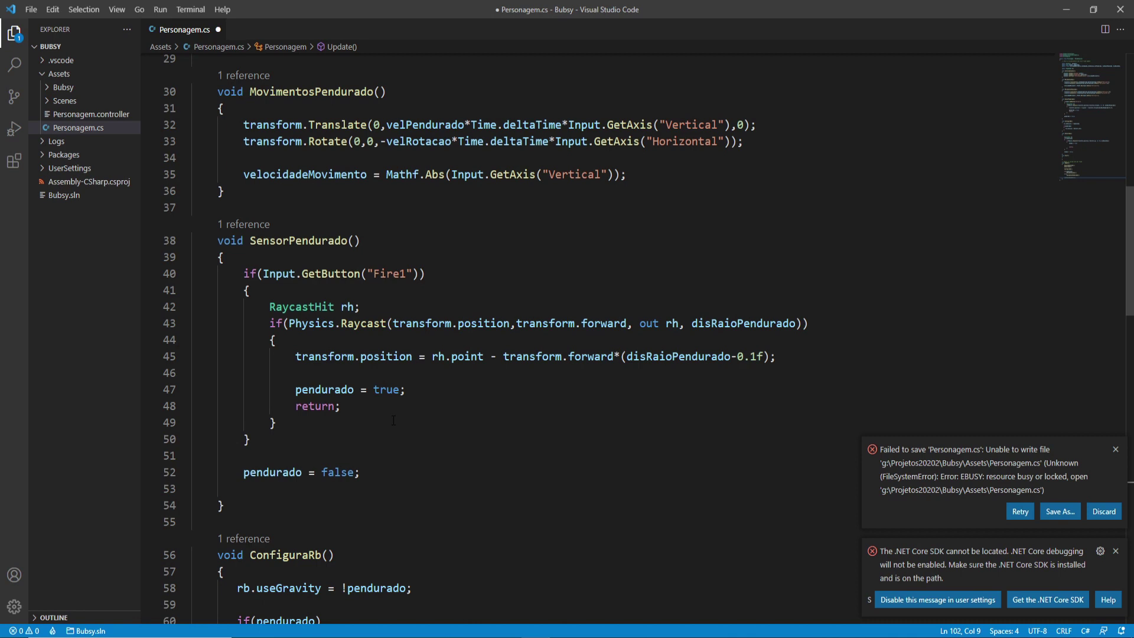
{"action": "left_click", "coordinate": [255, 458]}
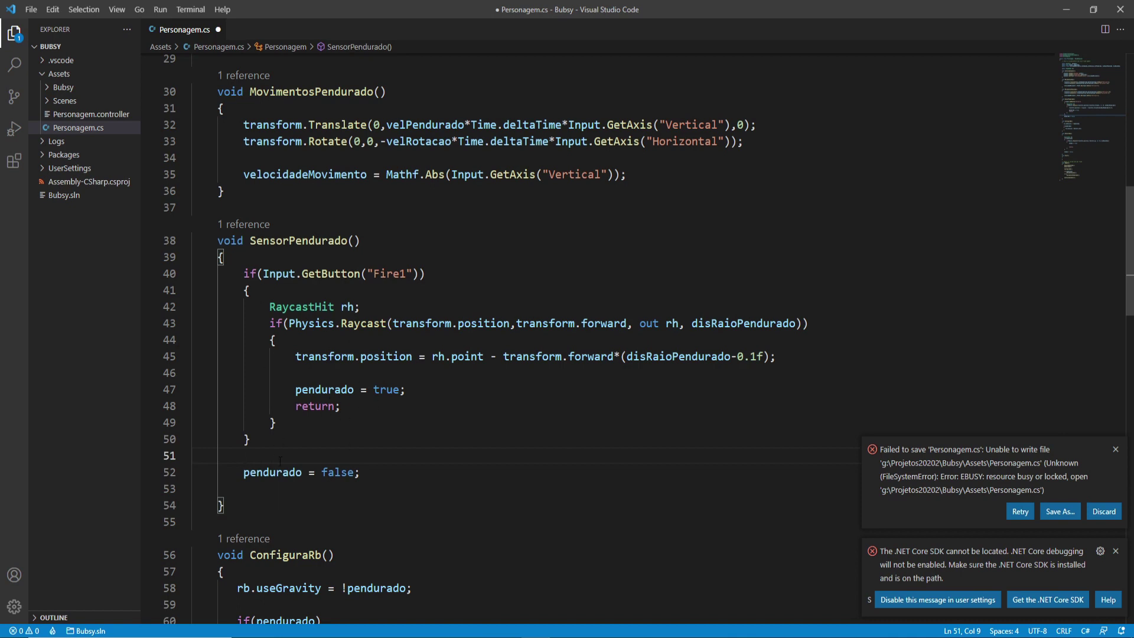
Start a new statement 'transform.rotation =' before pendurado = false.
{"action": "key", "text": "Return"}
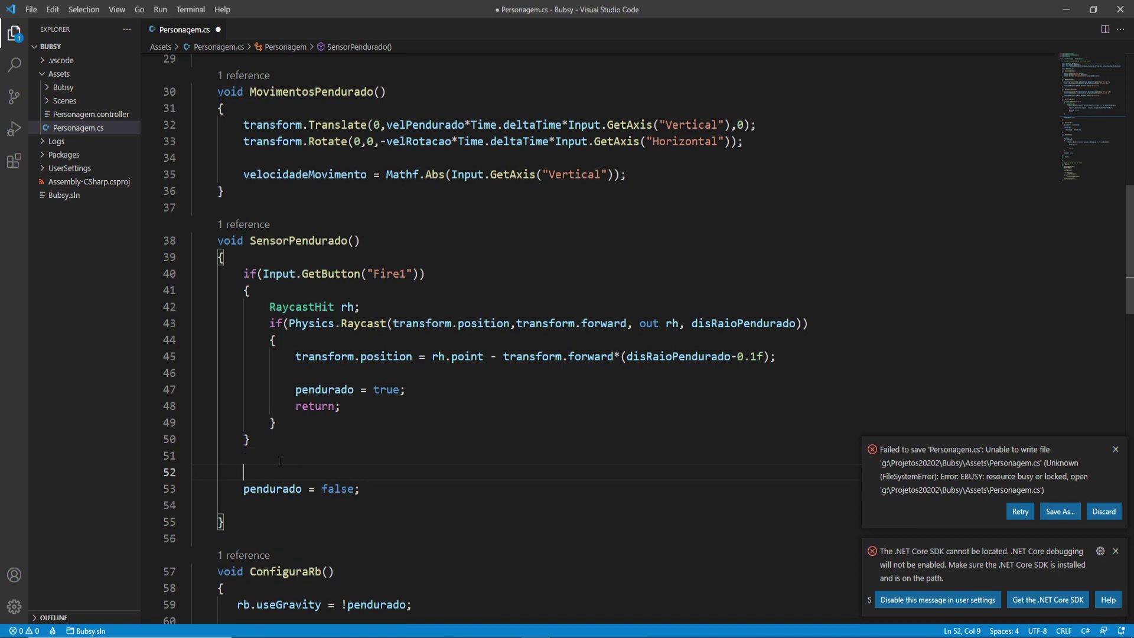
{"action": "type", "text": "r"}
{"action": "type", "text": "otation"}
{"action": "key", "text": "Return"}
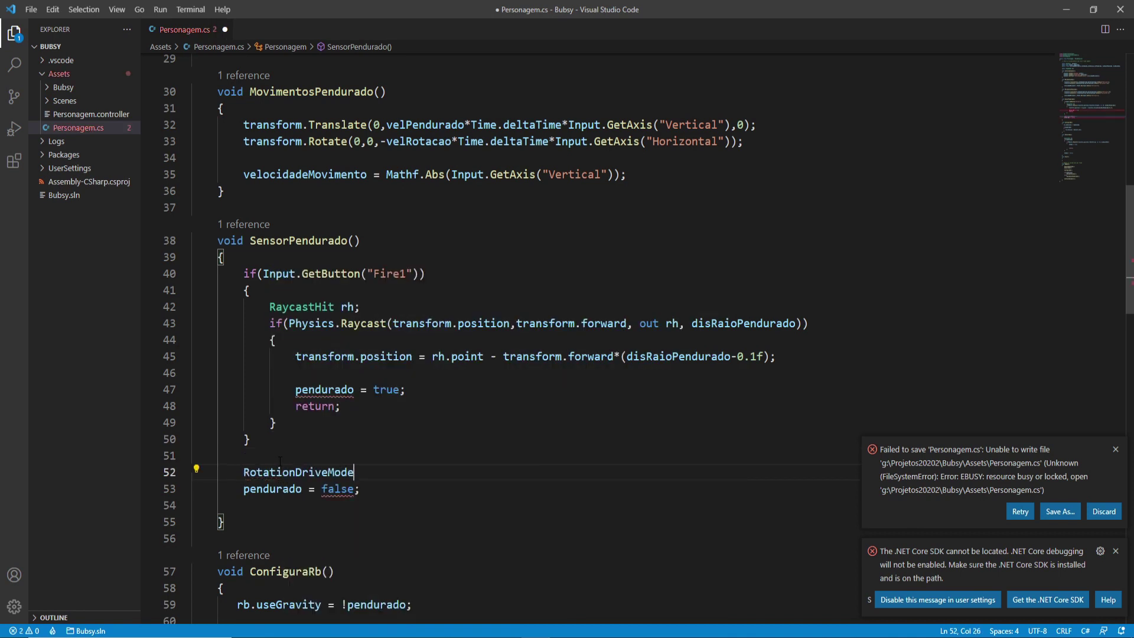
{"action": "key", "text": "ctrl+z"}
{"action": "key", "text": "ctrl+z"}
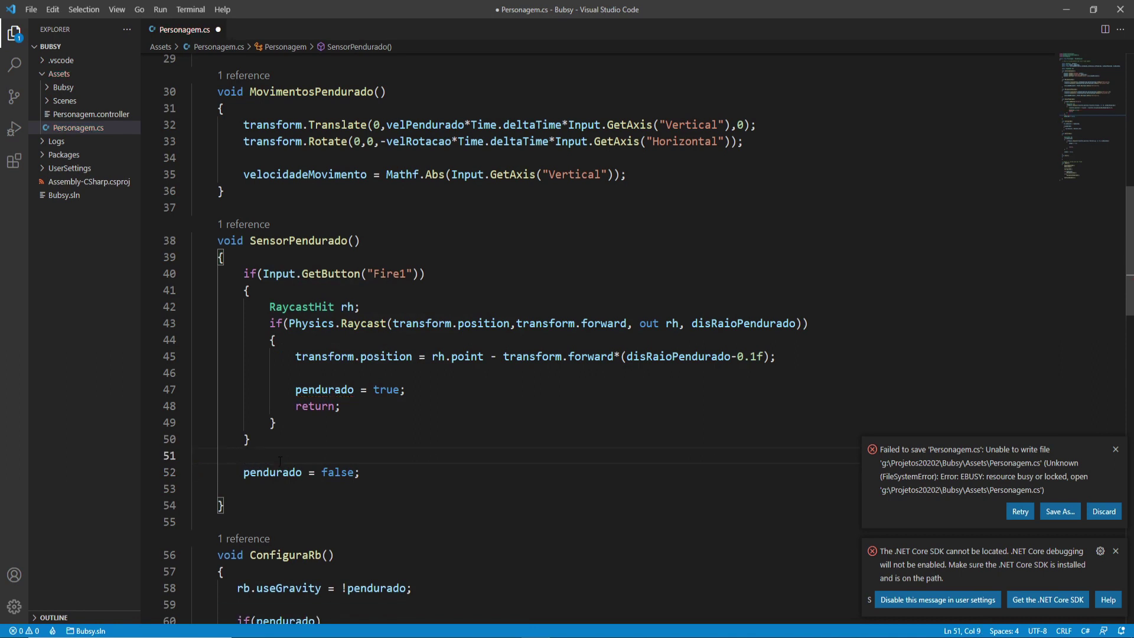
{"action": "type", "text": "trans"}
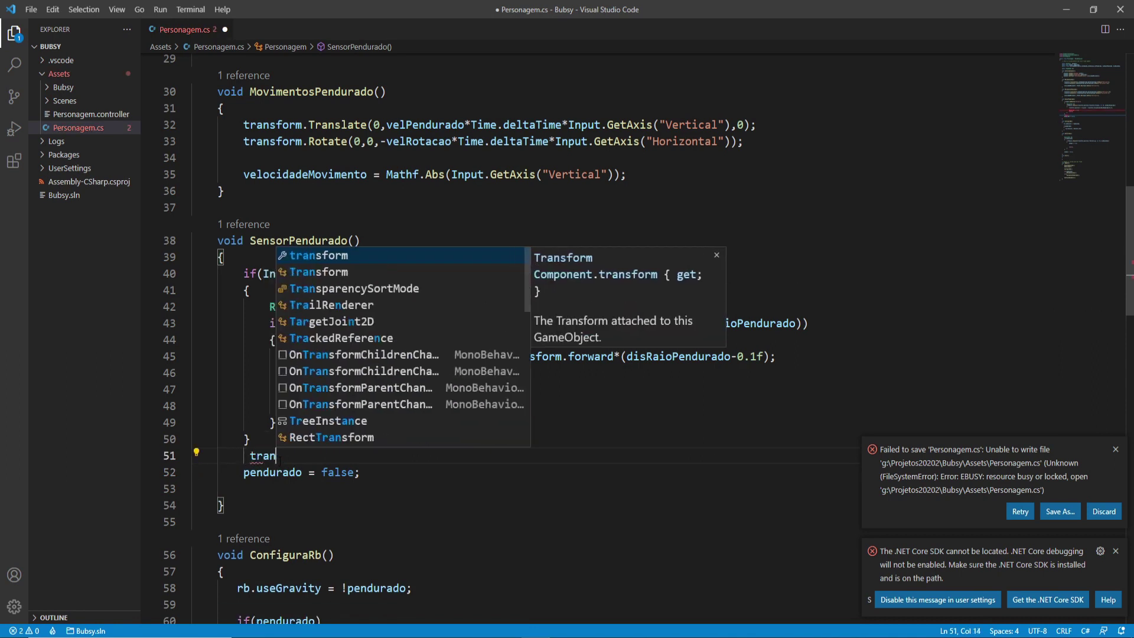
{"action": "key", "text": "Return"}
{"action": "type", "text": ".rota"}
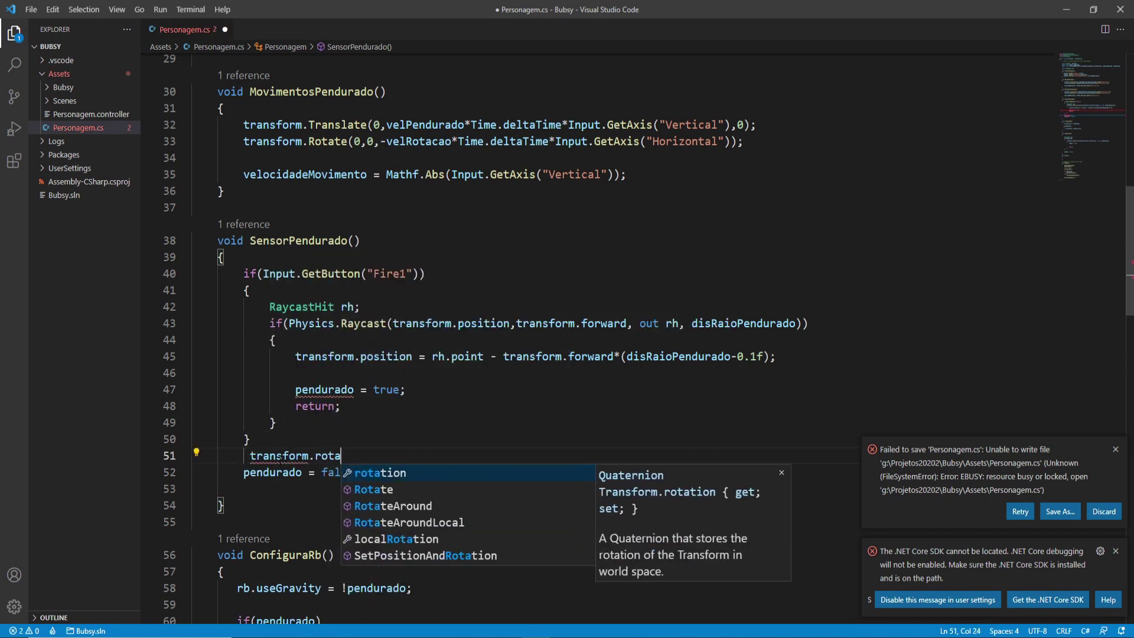
{"action": "key", "text": "Return"}
{"action": "type", "text": "="}
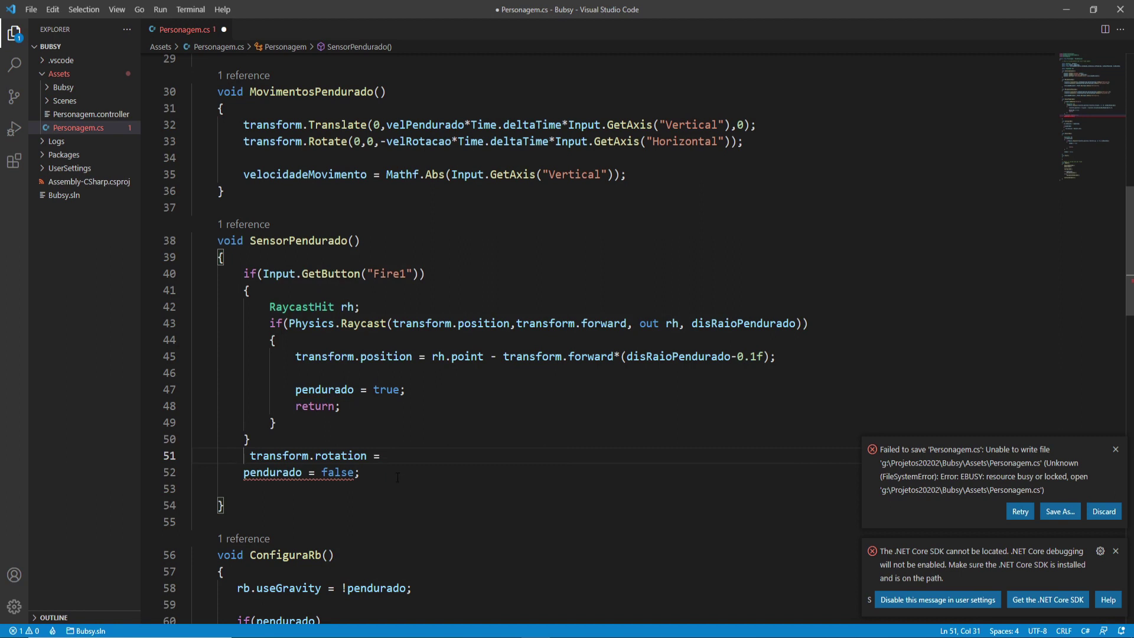
Change the statement to 'transform.up = Vector3.up;'.
{"action": "double_click", "coordinate": [329, 455]}
{"action": "key", "text": "BackSpace"}
{"action": "key", "text": "BackSpace"}
{"action": "type", "text": "."}
{"action": "type", "text": "tv"}
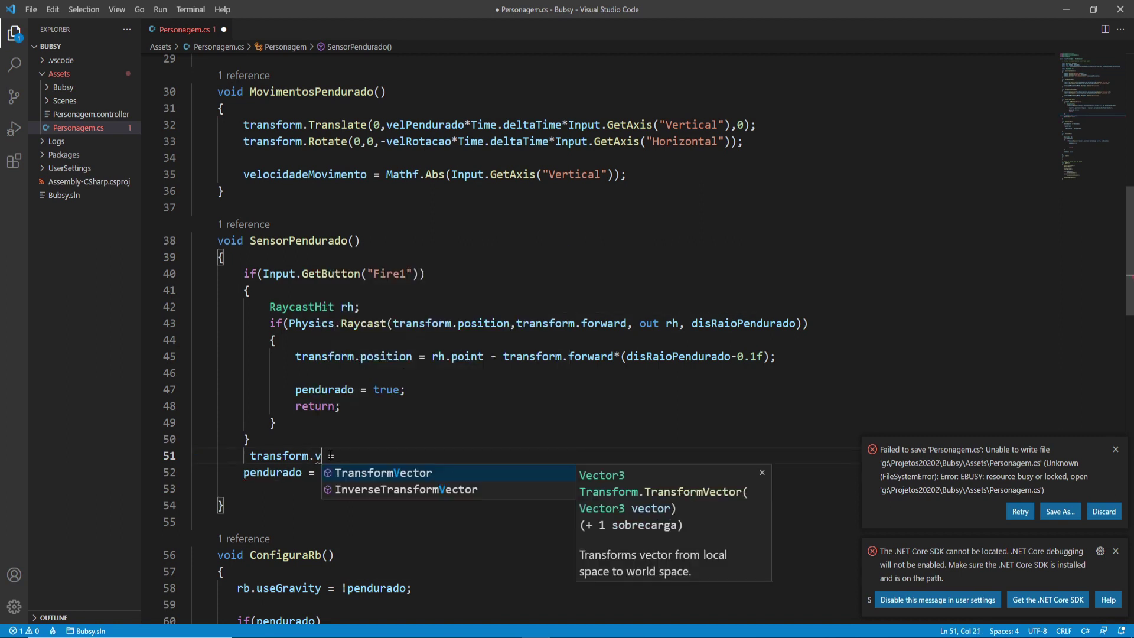
{"action": "key", "text": "BackSpace"}
{"action": "key", "text": "BackSpace"}
{"action": "type", "text": "up"}
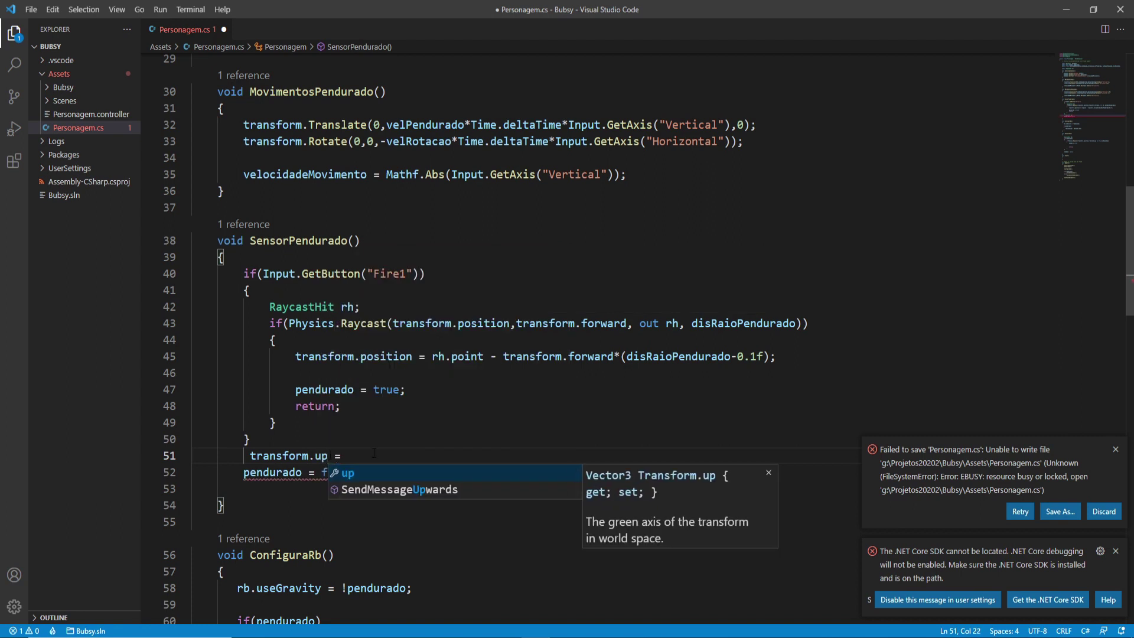
{"action": "left_click", "coordinate": [374, 453]}
{"action": "type", "text": "ve"}
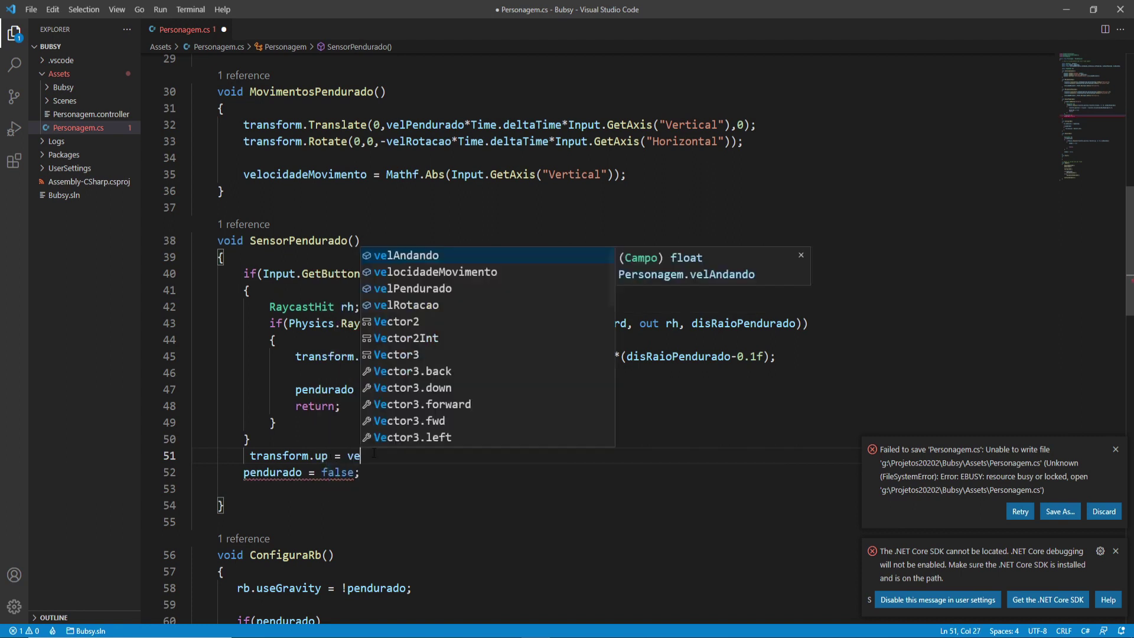
{"action": "key", "text": "Down"}
{"action": "key", "text": "Down"}
{"action": "key", "text": "Down"}
{"action": "key", "text": "Down"}
{"action": "key", "text": "Down"}
{"action": "key", "text": "Return"}
{"action": "type", "text": "."}
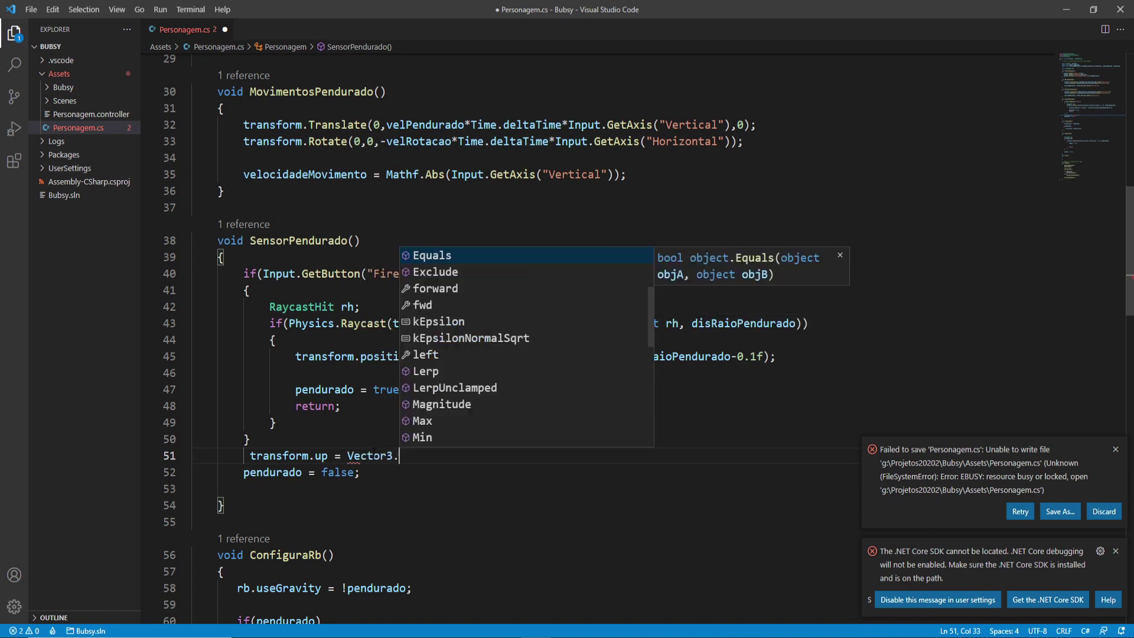
{"action": "type", "text": "up"}
{"action": "type", "text": ";"}
Save, reformat with Shift+Alt+F, and save Personagem.cs again.
{"action": "key", "text": "ctrl+s"}
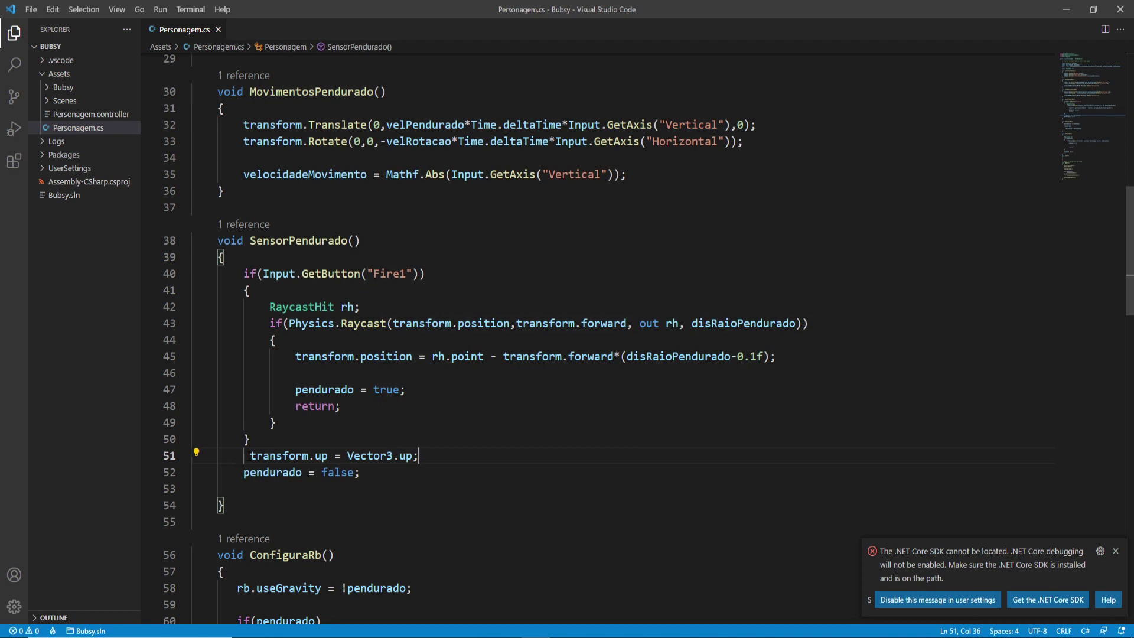
{"action": "key", "text": "shift+alt+f"}
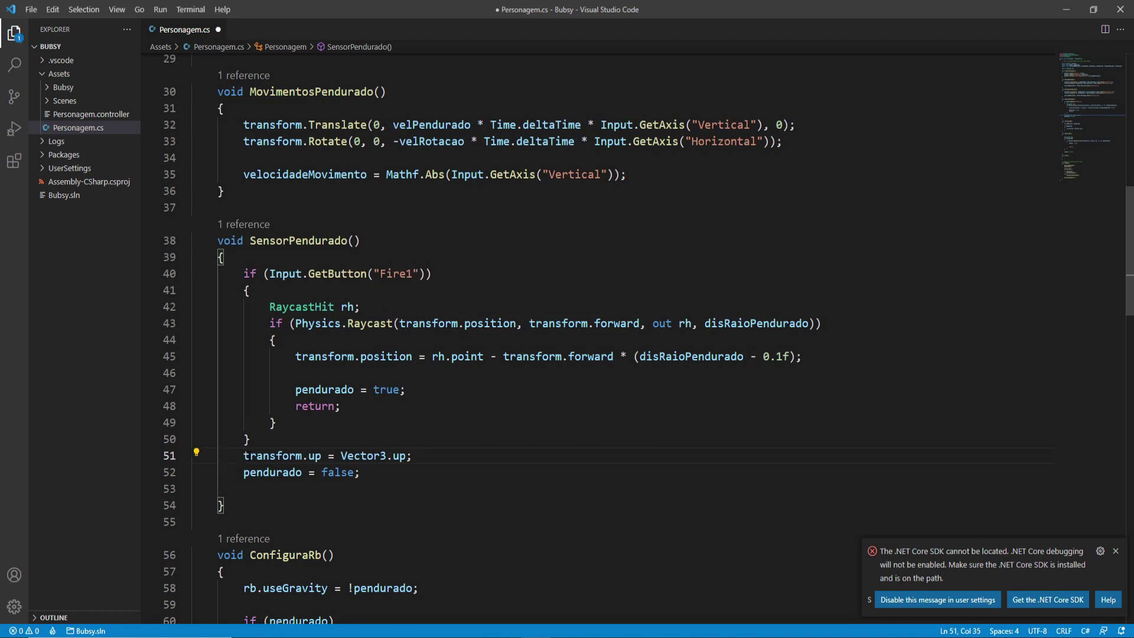
{"action": "key", "text": "ctrl+s"}
{"action": "left_click_drag", "start_coordinate": [433, 455], "coordinate": [242, 456]}
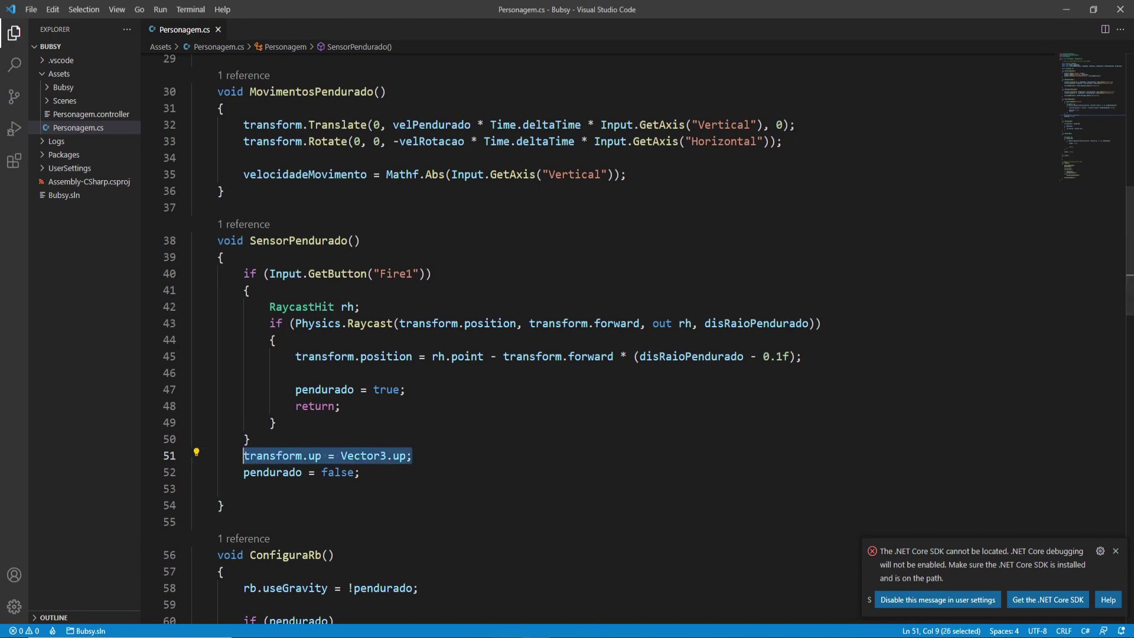
Set Personagem's Vel Andando to 10, start a play test, then return to VS Code.
{"action": "mouse_move", "coordinate": [477, 635]}
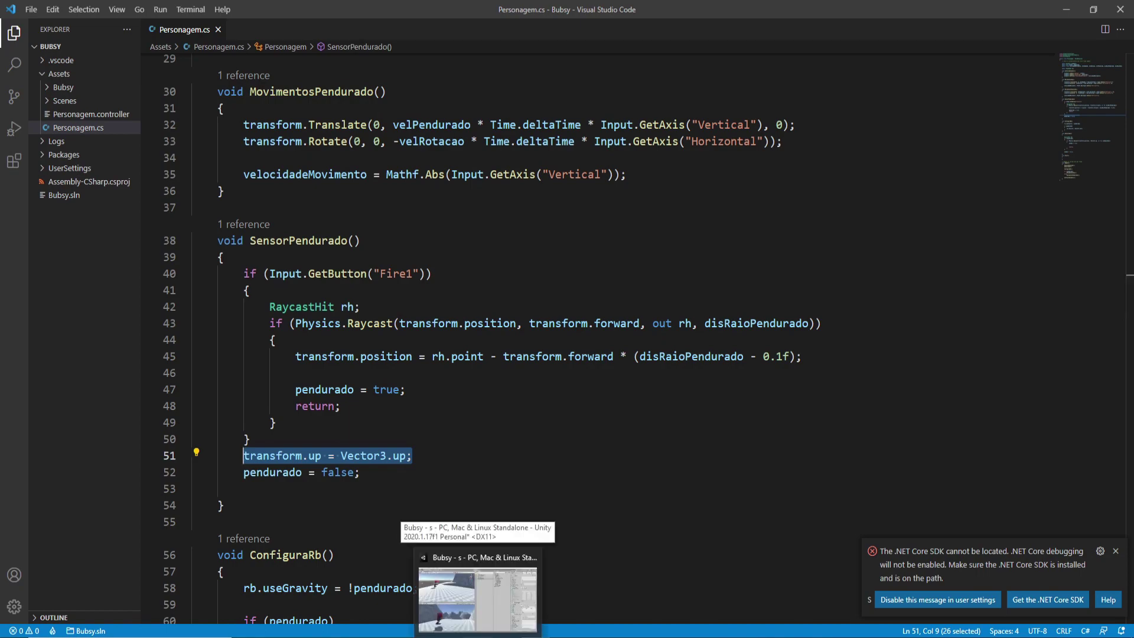
{"action": "left_click", "coordinate": [478, 600]}
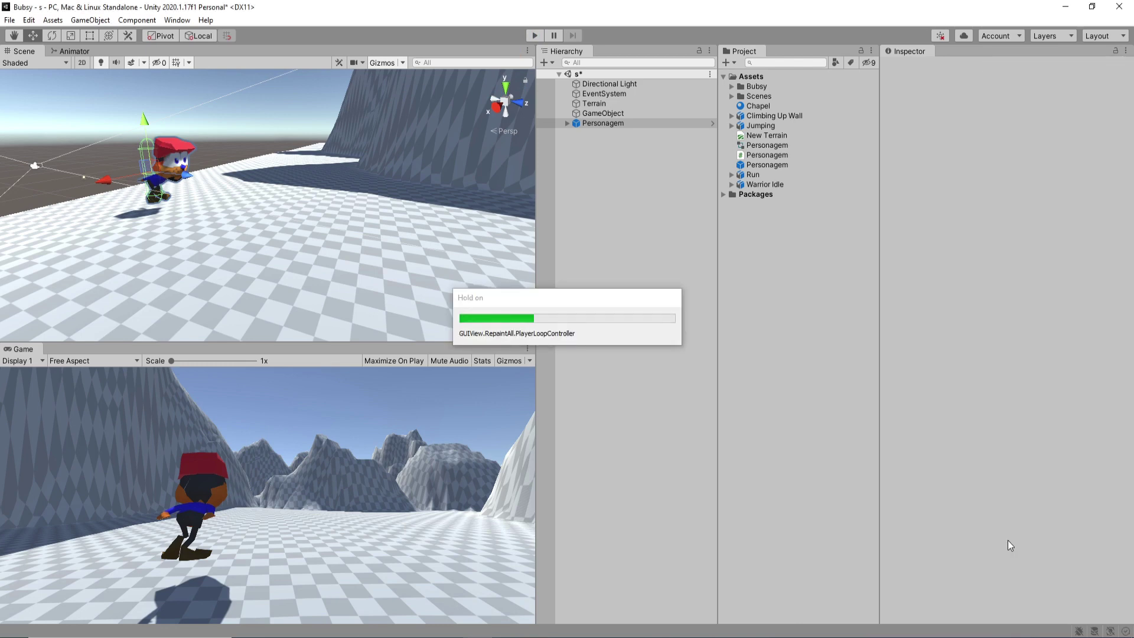
{"action": "left_click", "coordinate": [1006, 539]}
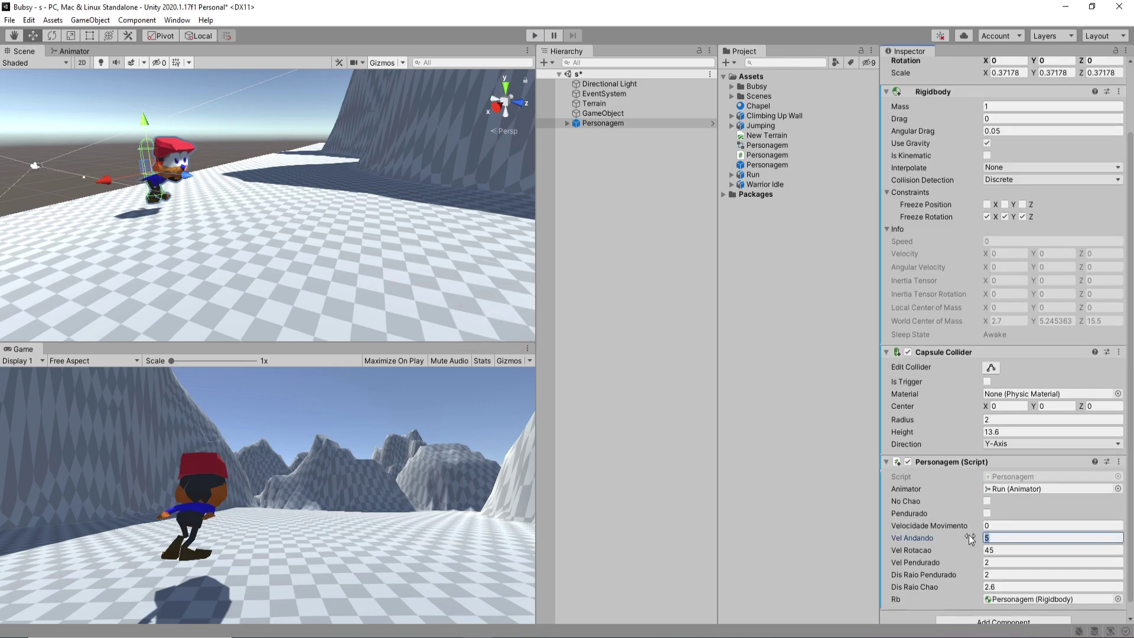
{"action": "type", "text": "10"}
{"action": "left_click", "coordinate": [536, 36]}
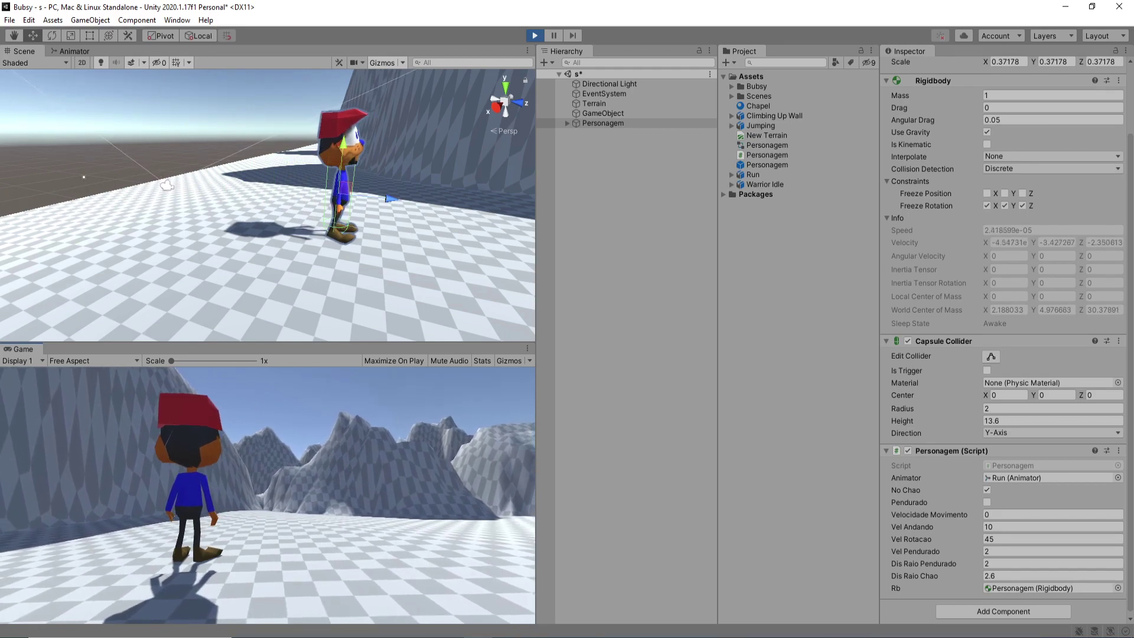
{"action": "key", "text": "alt+Tab"}
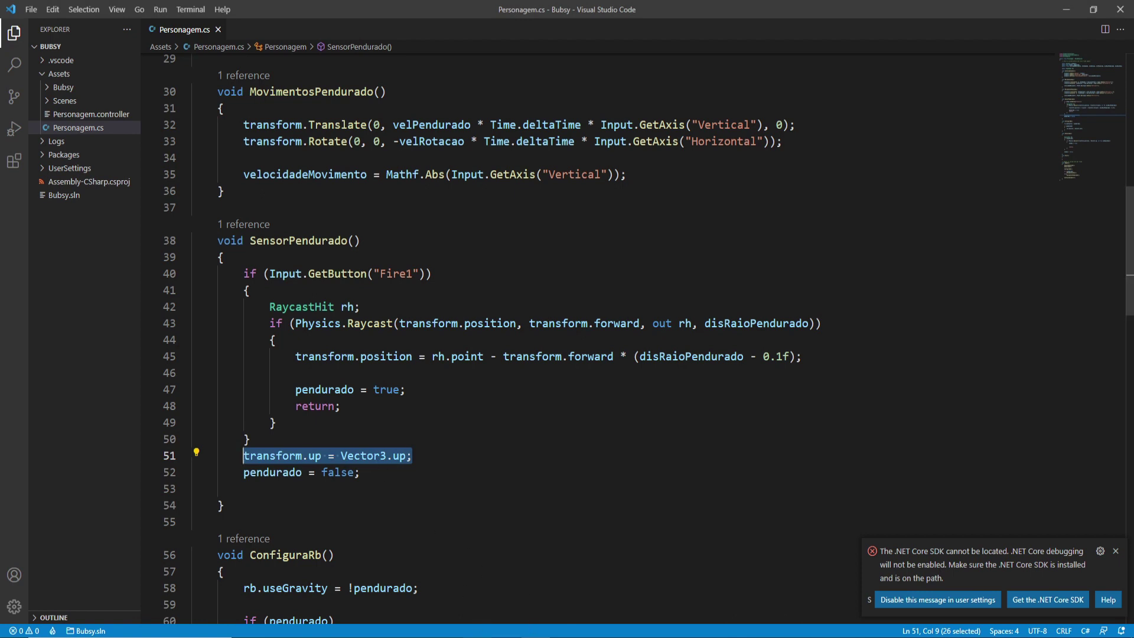
Stop the running Unity game test and return to the script.
{"action": "left_click", "coordinate": [476, 543]}
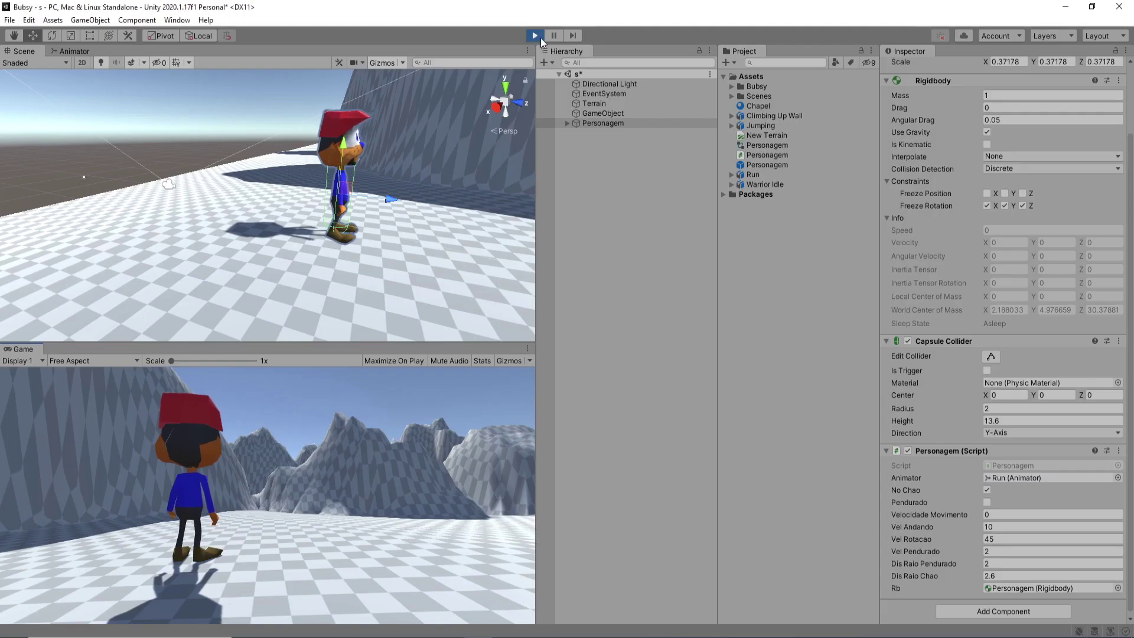
{"action": "left_click", "coordinate": [540, 37]}
{"action": "key", "text": "alt+Tab"}
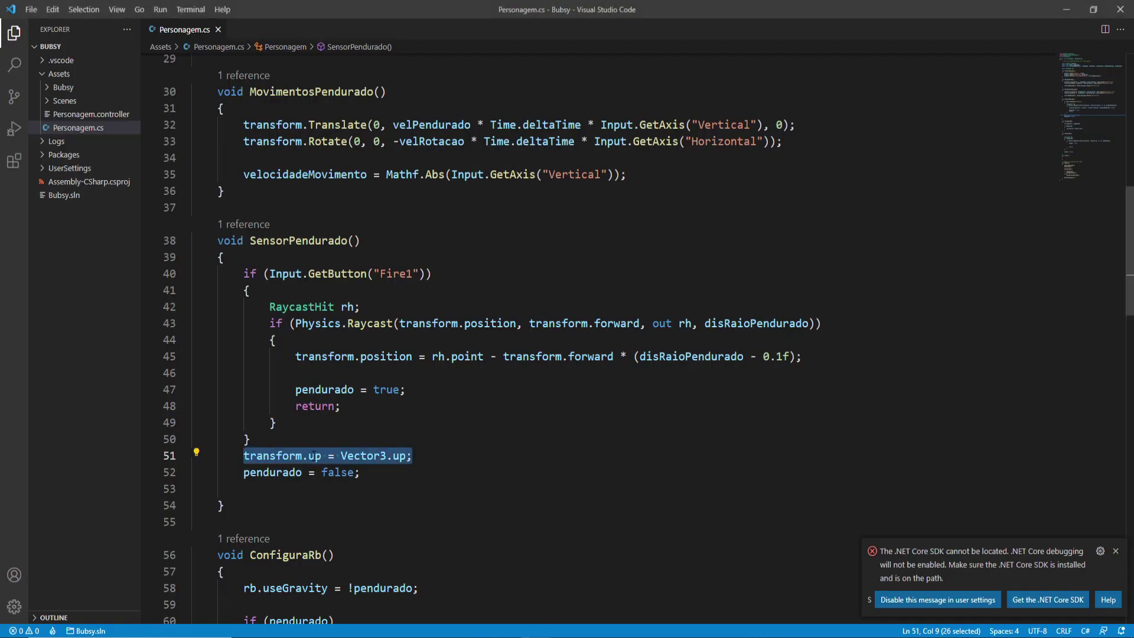
Rewrite line 51 as 'transform.rotation = Quaternion.FromToRotation()'.
{"action": "double_click", "coordinate": [314, 456]}
{"action": "type", "text": "rot"}
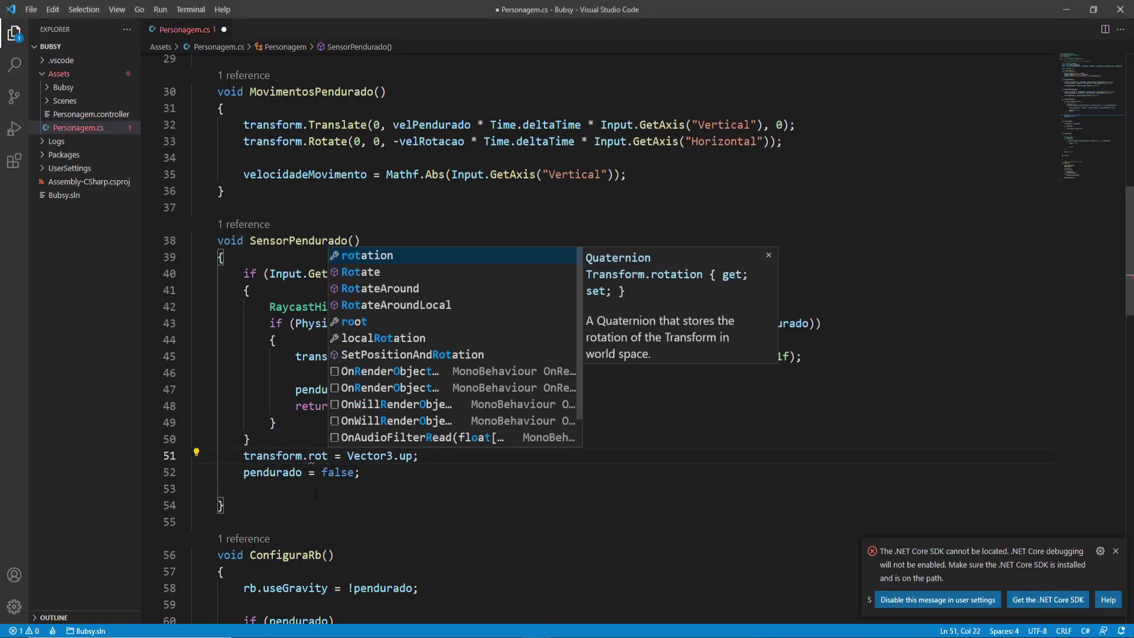
{"action": "key", "text": "Return"}
{"action": "left_click_drag", "start_coordinate": [445, 455], "coordinate": [379, 456]}
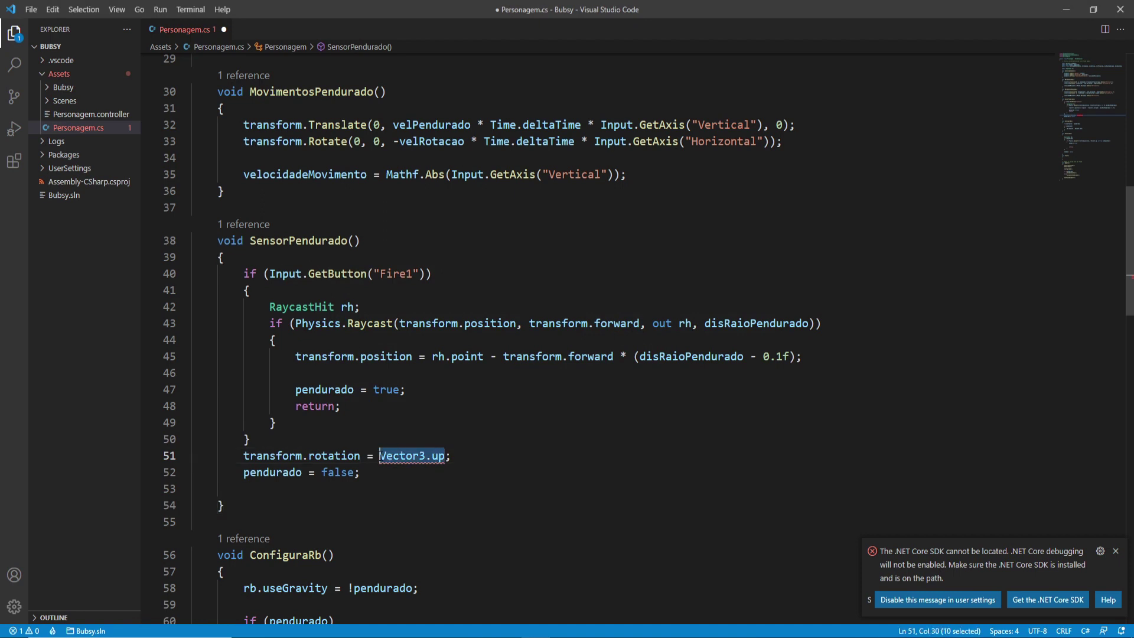
{"action": "type", "text": "Quater"}
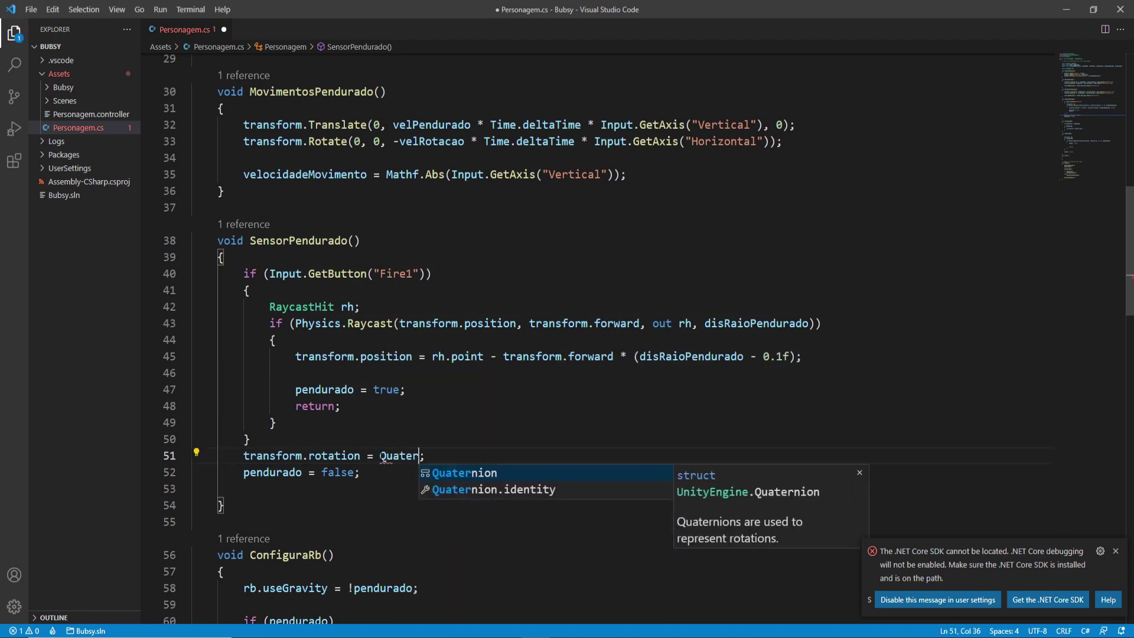
{"action": "key", "text": "Return"}
{"action": "type", "text": ".From"}
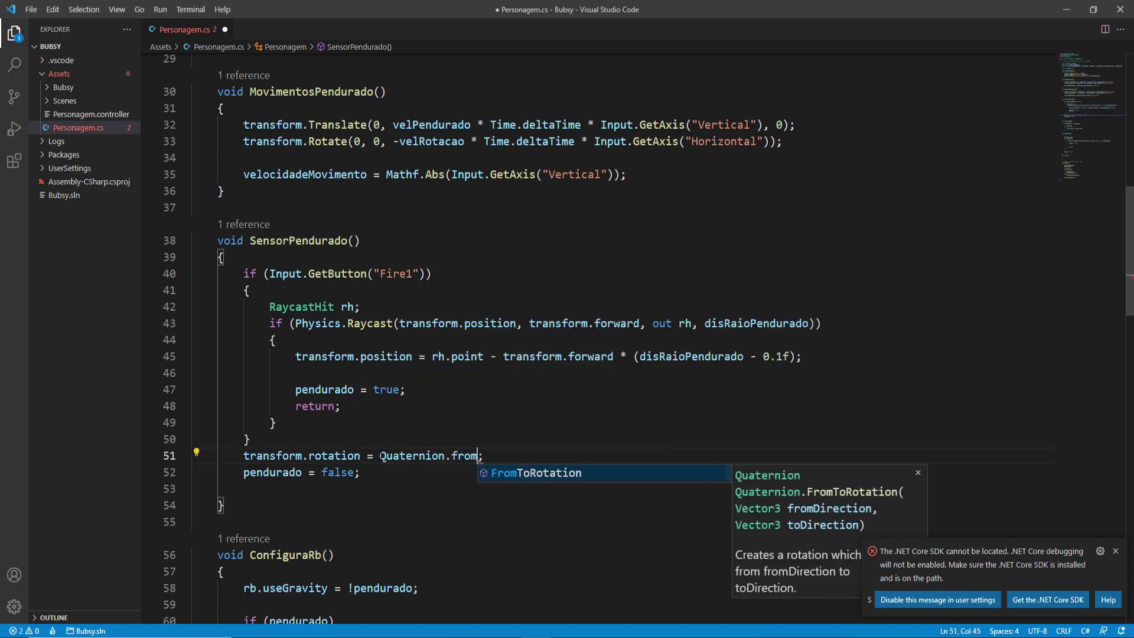
{"action": "key", "text": "Return"}
{"action": "type", "text": "()"}
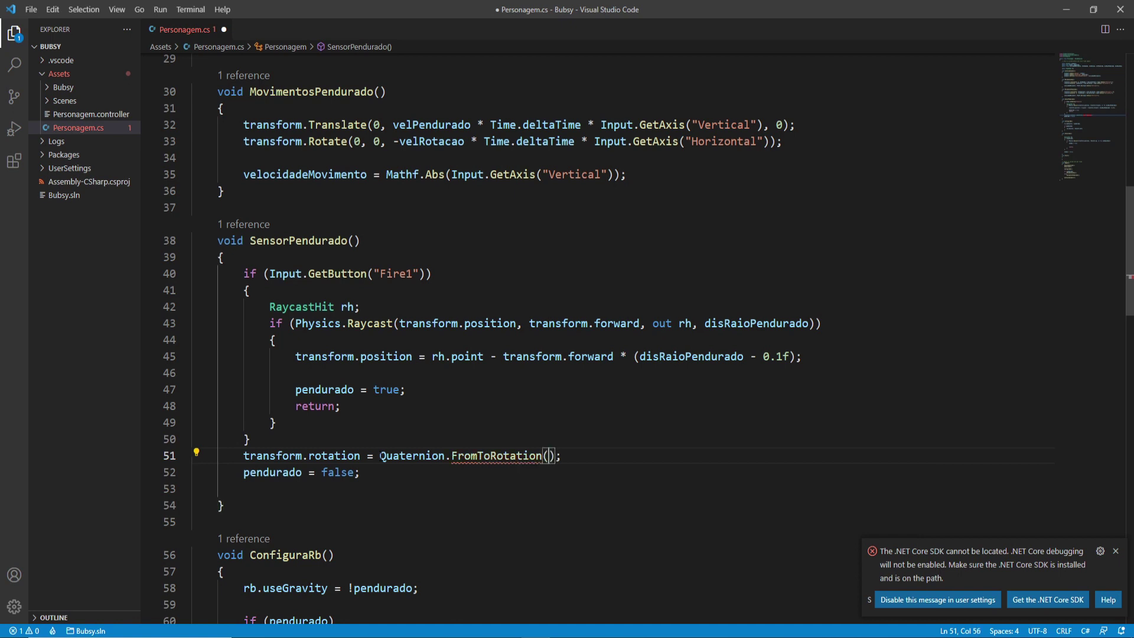
Fill in the FromToRotation arguments 'transform.up,Vector3.up' and save Personagem.cs.
{"action": "double_click", "coordinate": [272, 455]}
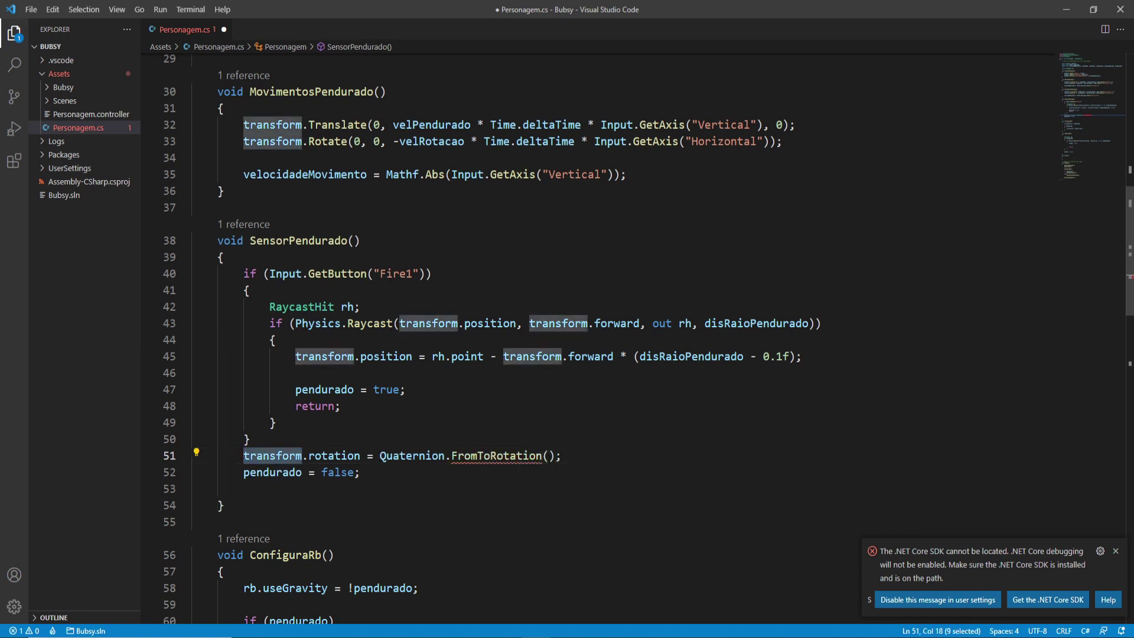
{"action": "key", "text": "ctrl+c"}
{"action": "left_click", "coordinate": [547, 456]}
{"action": "key", "text": "ctrl+v"}
{"action": "type", "text": ".u"}
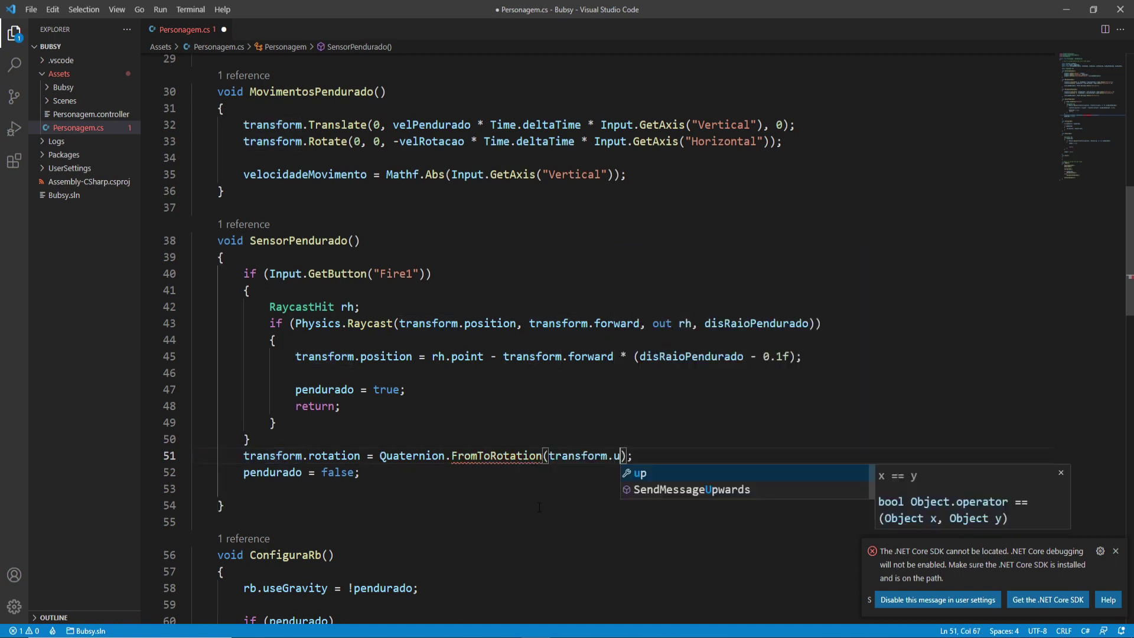
{"action": "type", "text": "p,"}
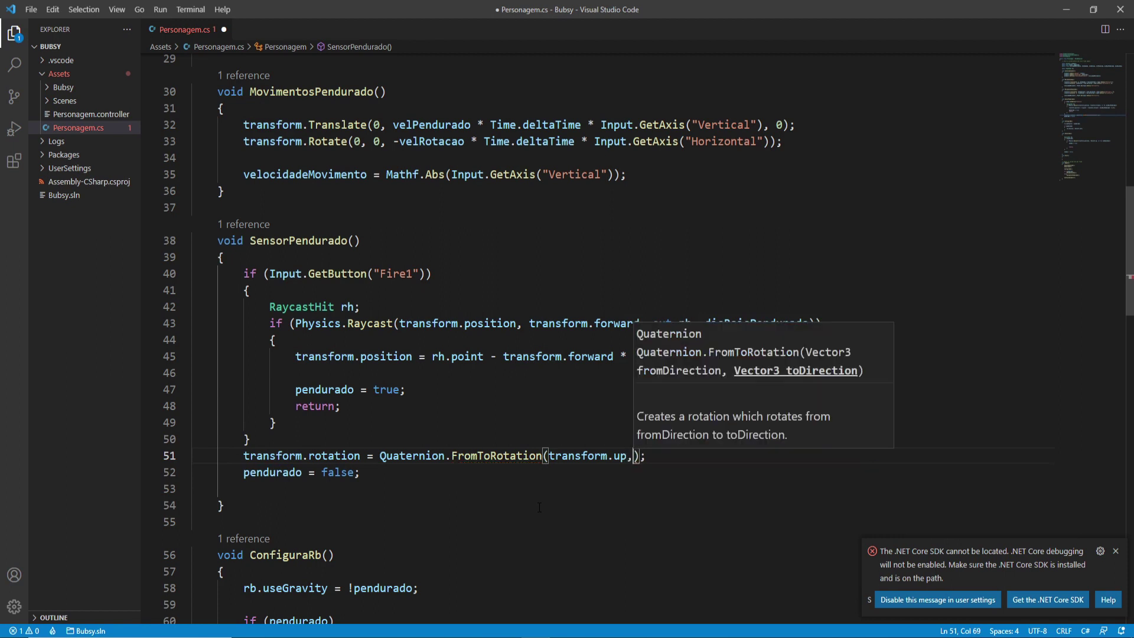
{"action": "type", "text": "vec"}
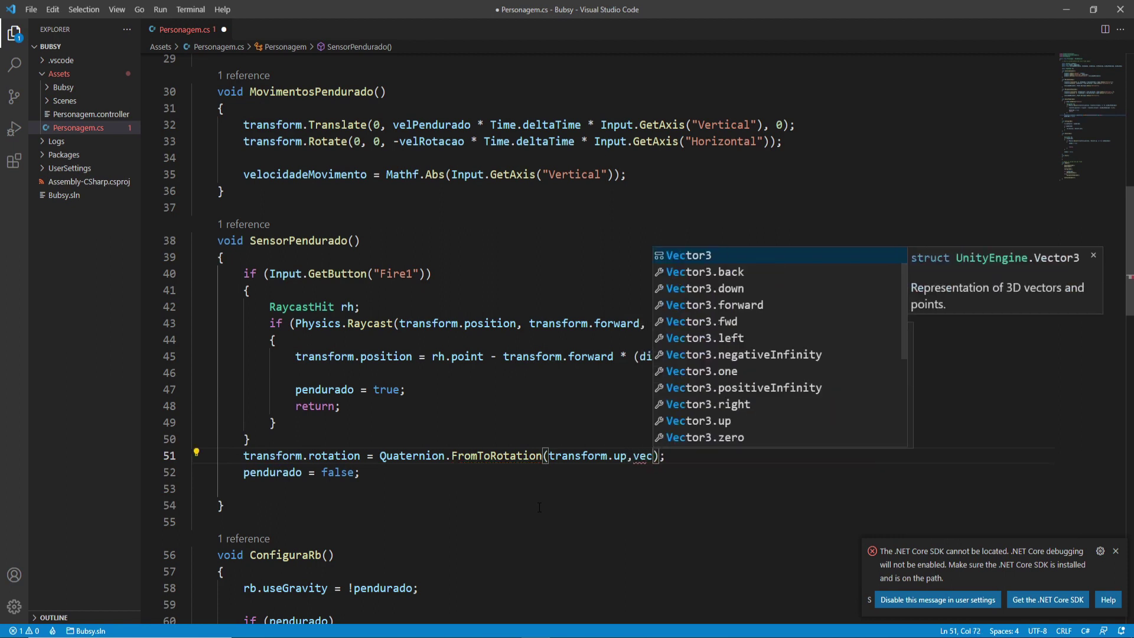
{"action": "key", "text": "Tab"}
{"action": "type", "text": ".up"}
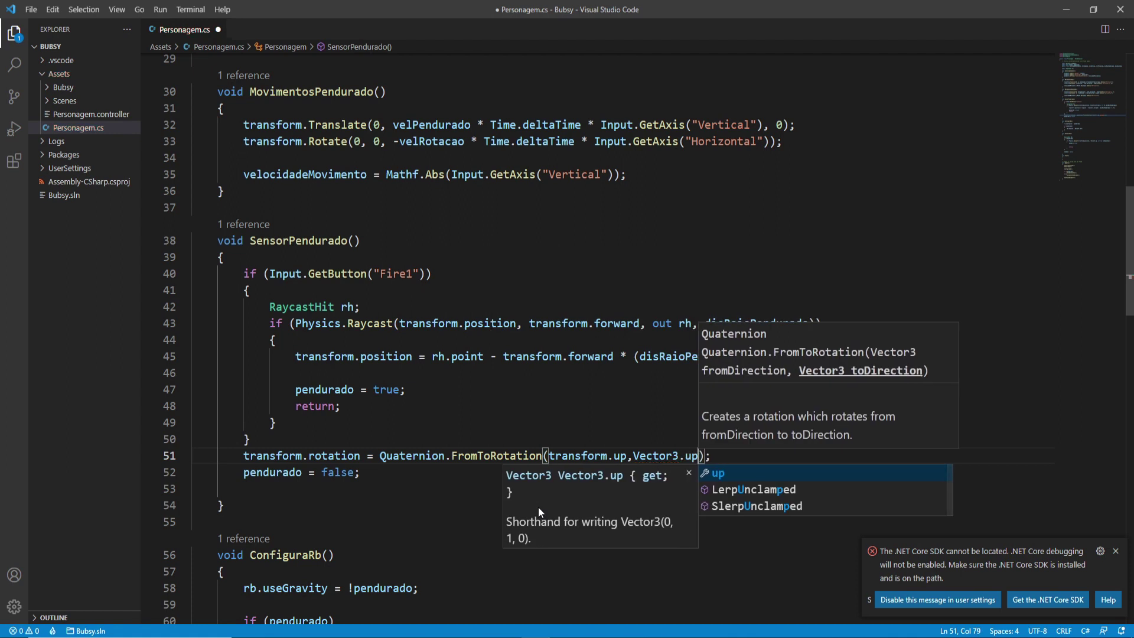
{"action": "key", "text": "ctrl+s"}
{"action": "key", "text": "Escape"}
{"action": "key", "text": "Up"}
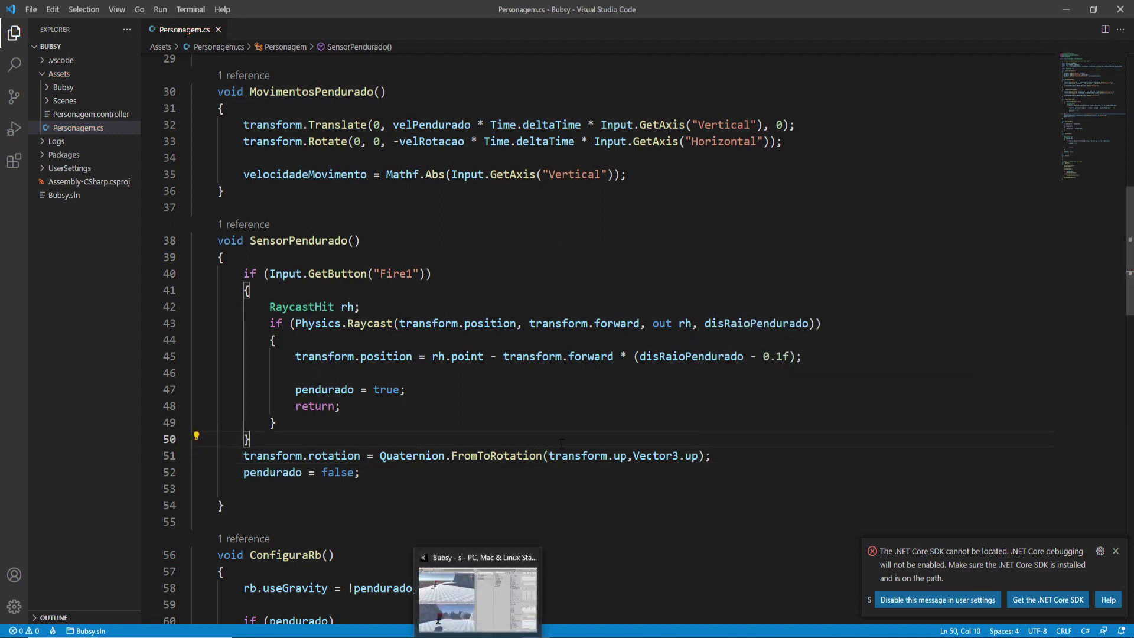
Switch to Unity, let it recompile the rotation fix, and start Play mode.
{"action": "left_click", "coordinate": [514, 626]}
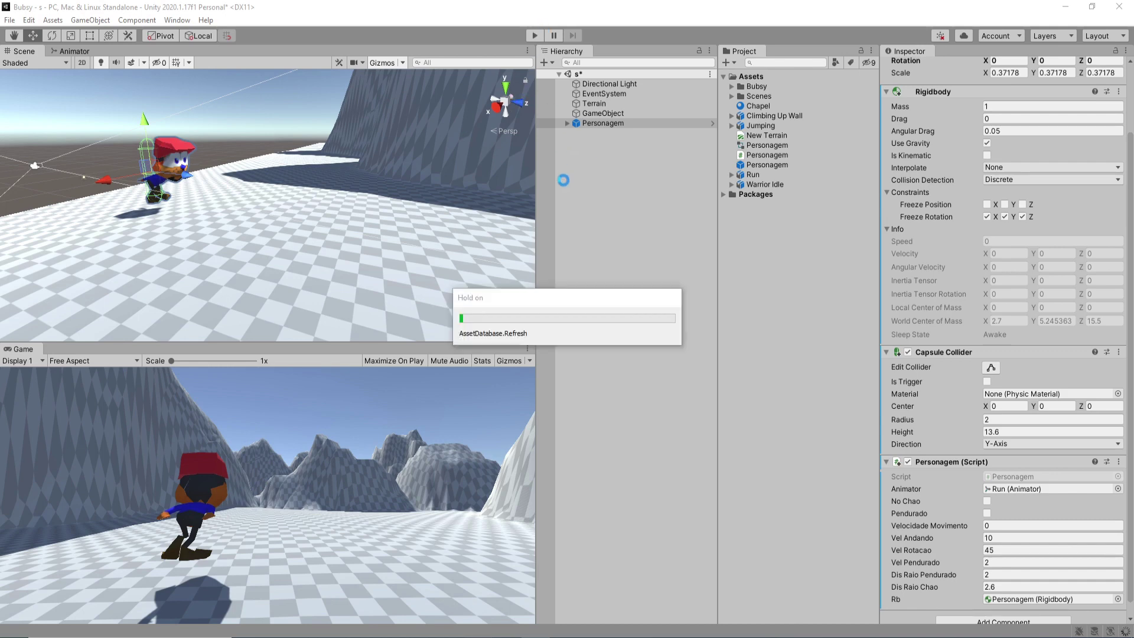
{"action": "left_click", "coordinate": [534, 34]}
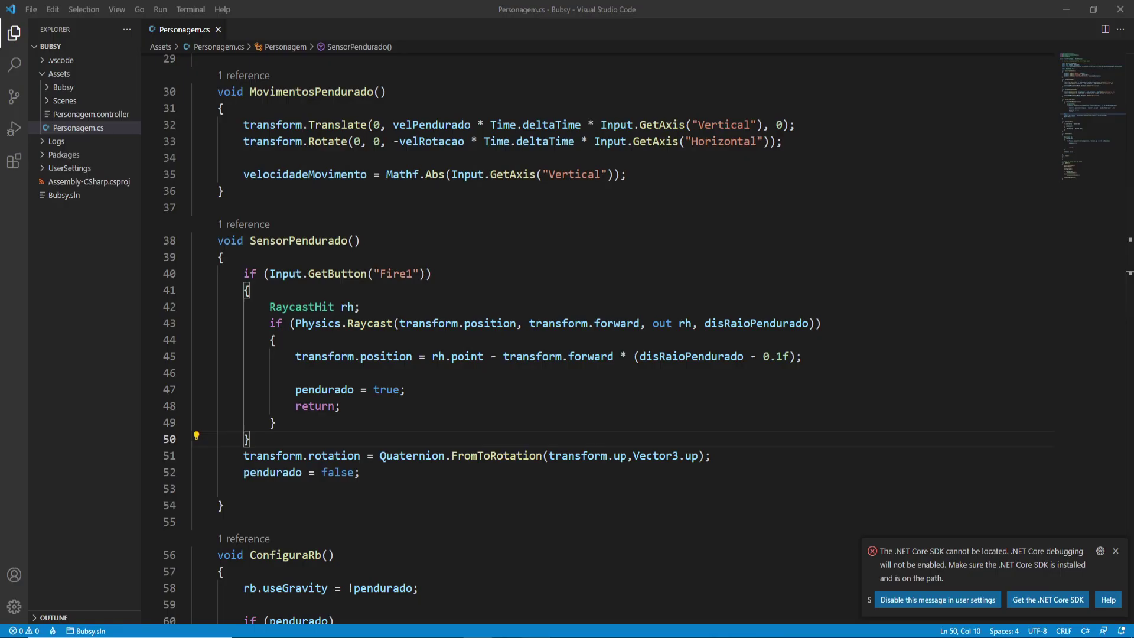
Append '* transform.rotation' to the FromToRotation expression on line 51 and save.
{"action": "key", "text": "alt+Tab"}
{"action": "left_click_drag", "start_coordinate": [361, 455], "coordinate": [243, 455]}
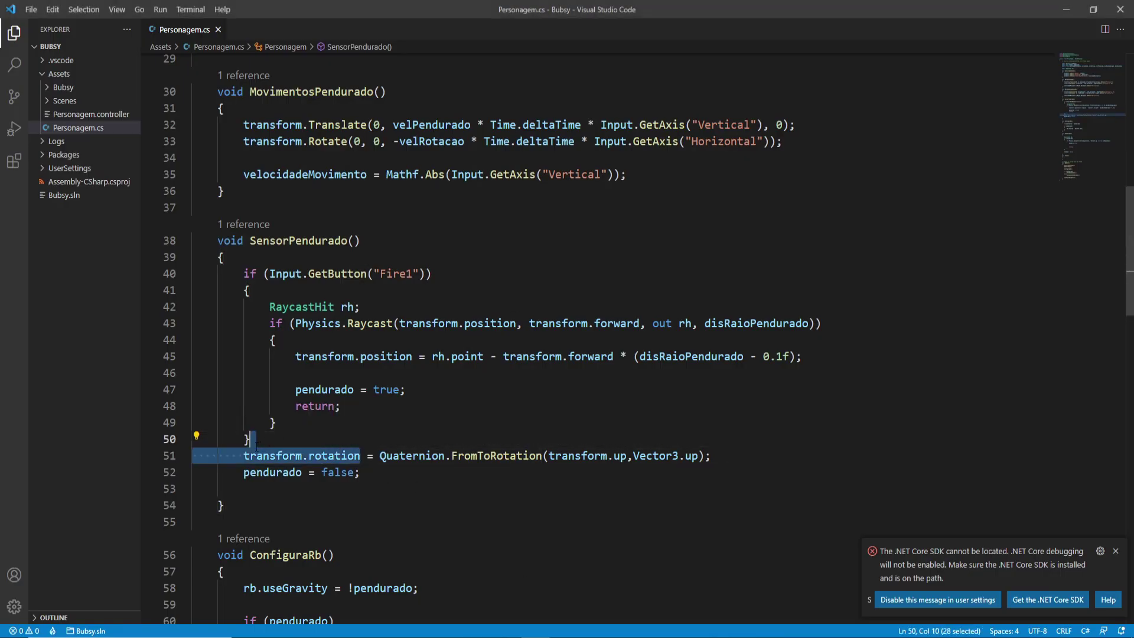
{"action": "left_click", "coordinate": [704, 455]}
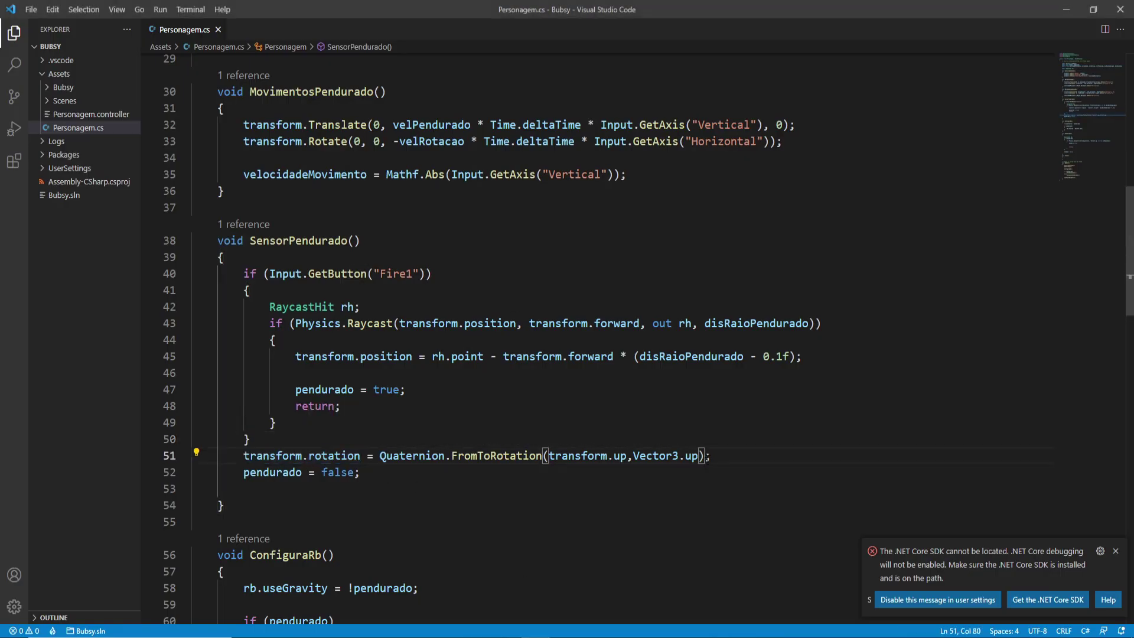
{"action": "type", "text": "*"}
{"action": "key", "text": "ctrl+v"}
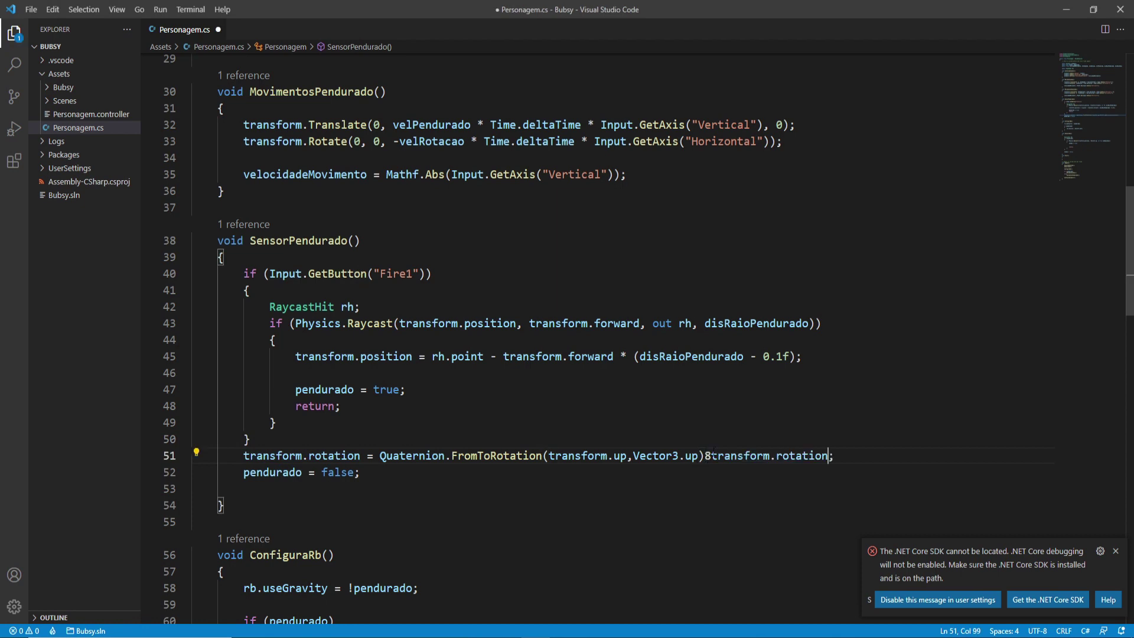
{"action": "left_click", "coordinate": [707, 455]}
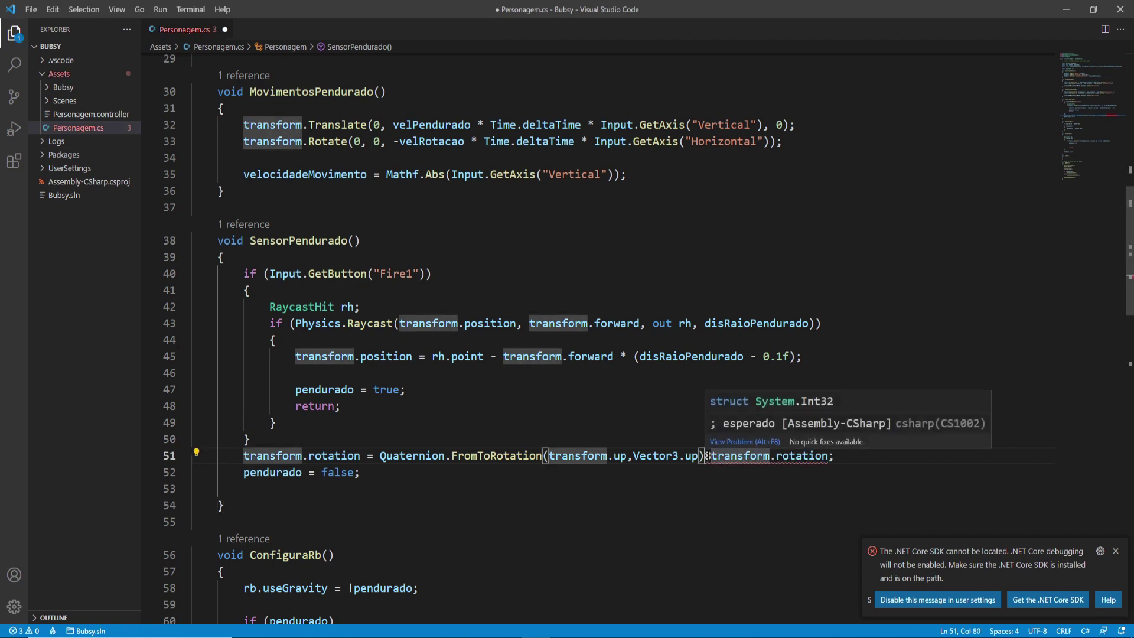
{"action": "key", "text": "Delete"}
{"action": "type", "text": "*"}
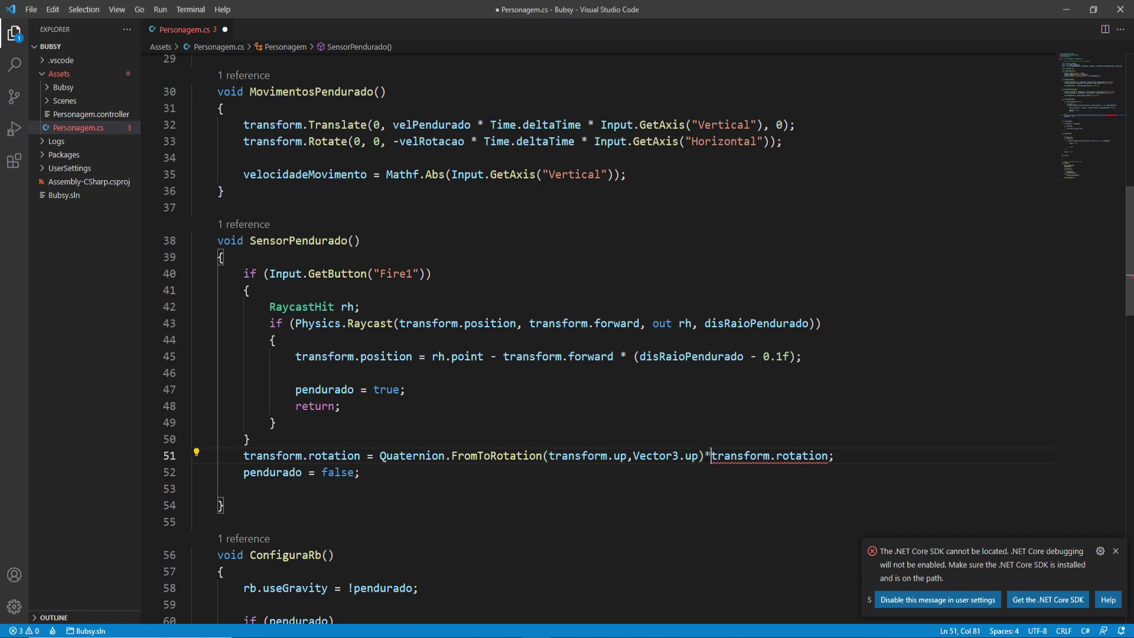
{"action": "key", "text": "ctrl+s"}
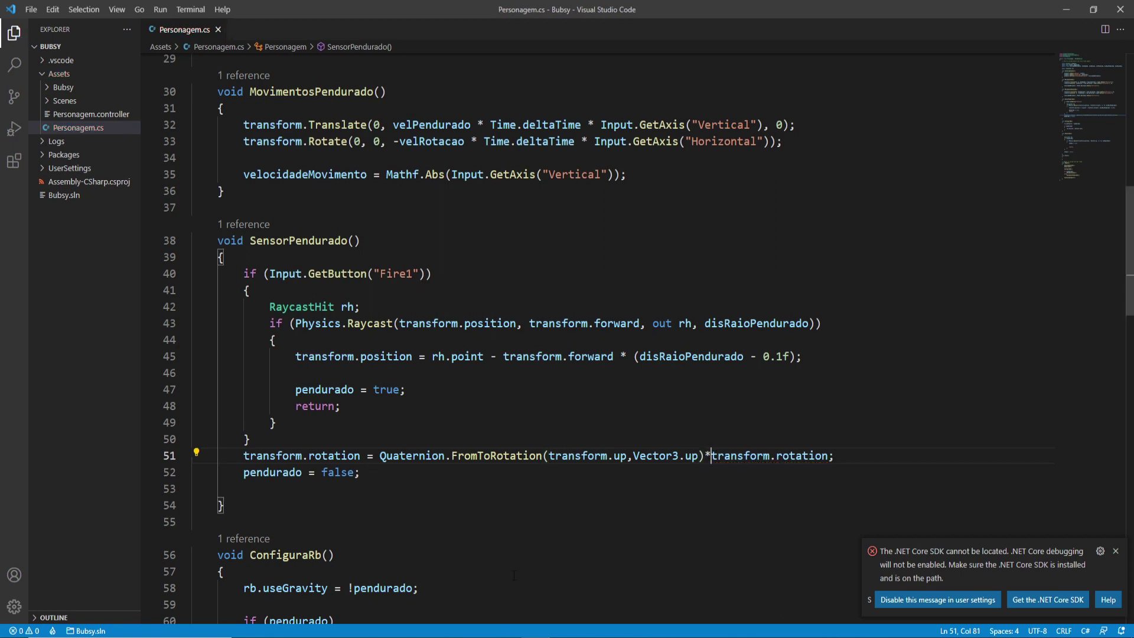
{"action": "key", "text": "alt+Tab"}
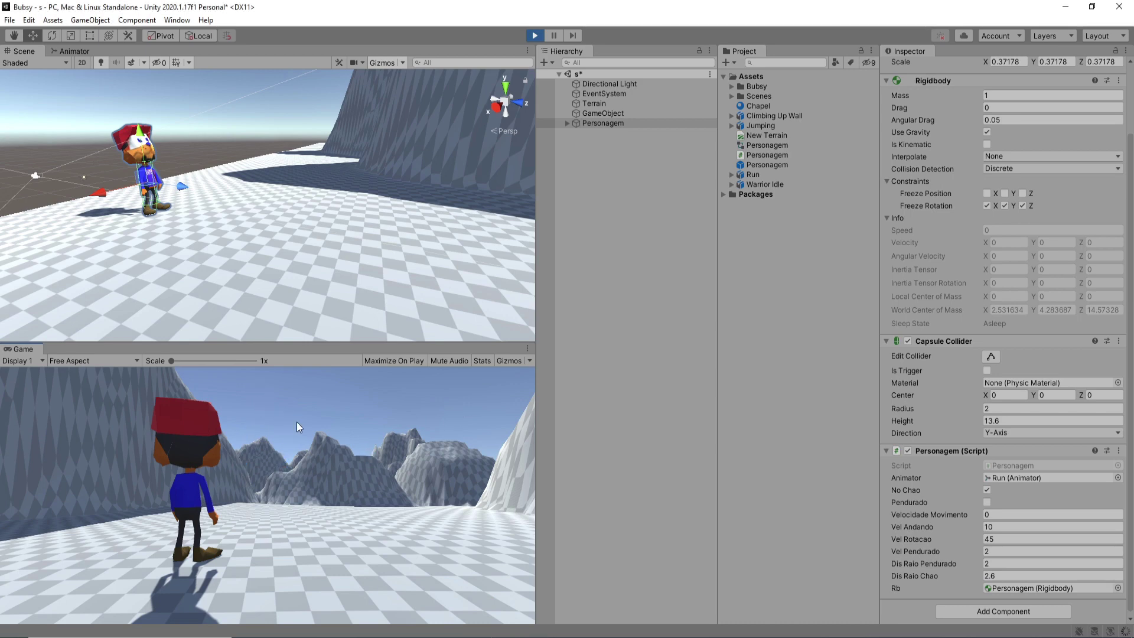
Restart the game with the new script and turn the character left and right.
{"action": "key", "text": "w"}
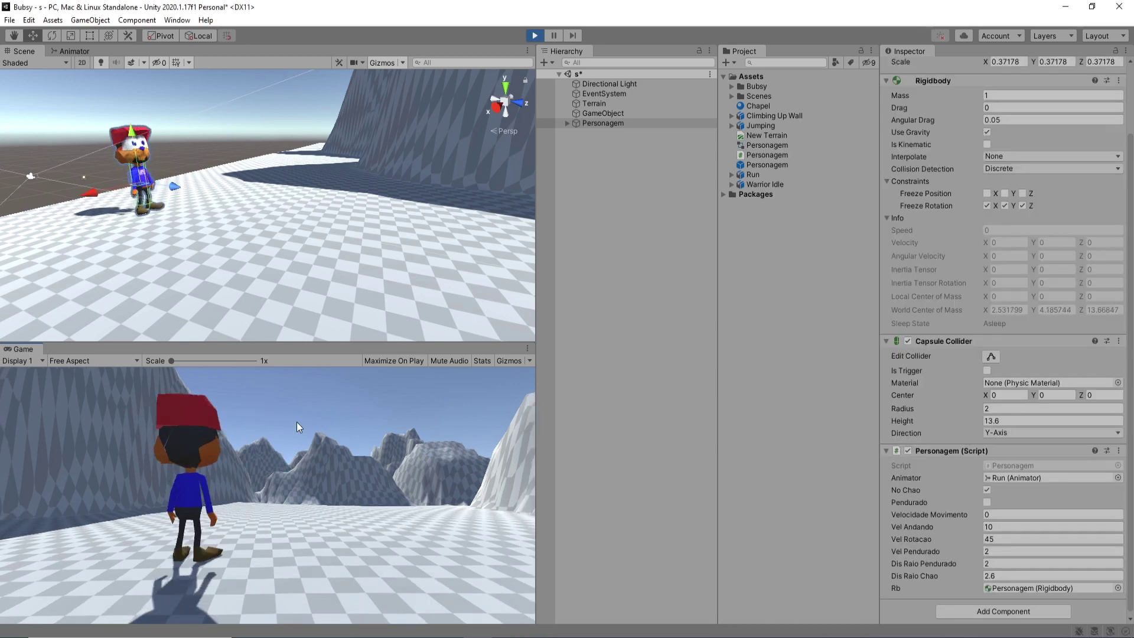
{"action": "key", "text": "w"}
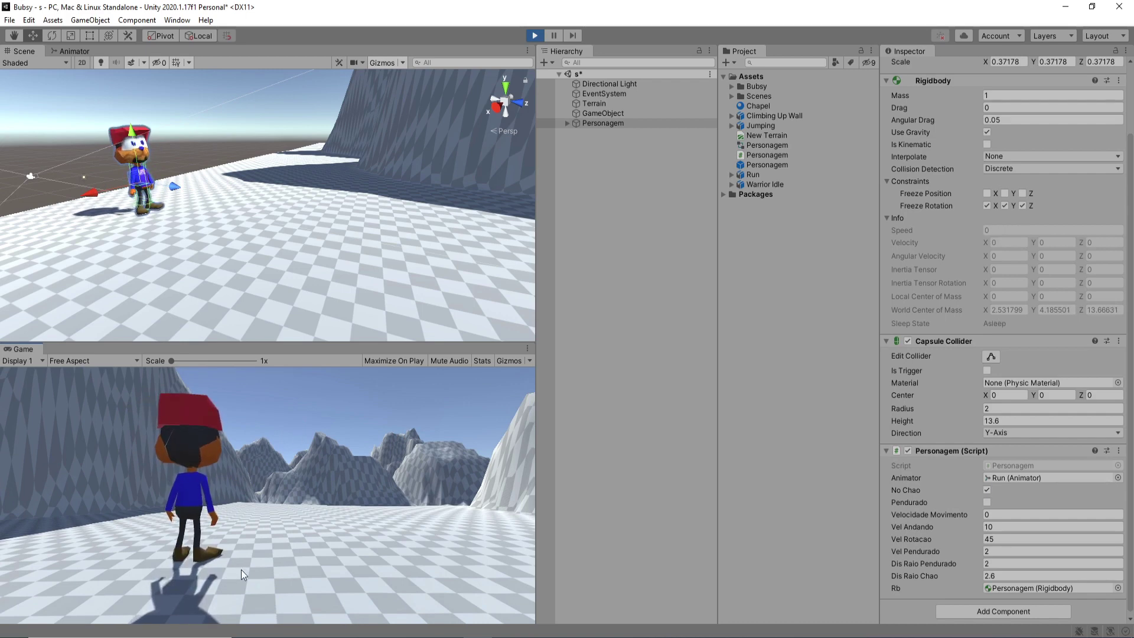
{"action": "left_click", "coordinate": [535, 37]}
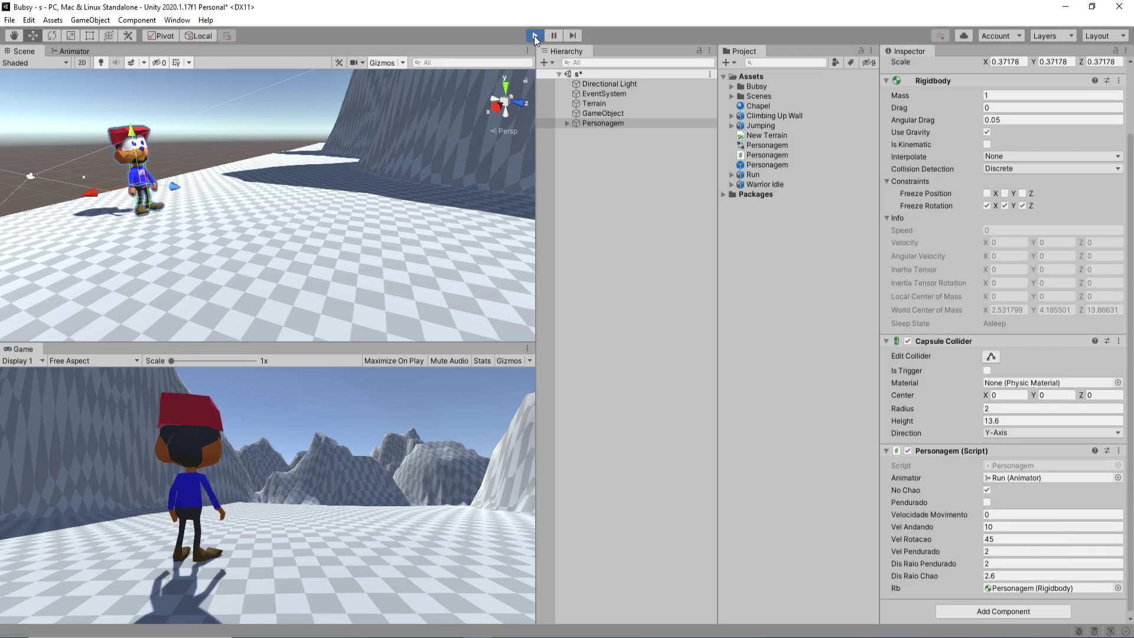
{"action": "left_click", "coordinate": [534, 36]}
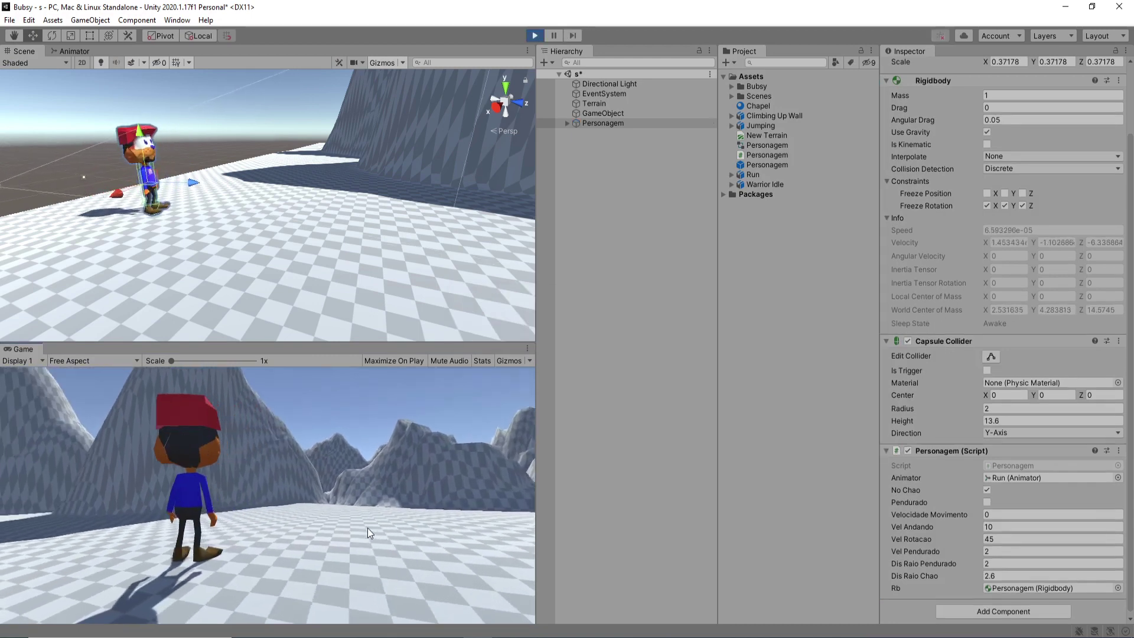
{"action": "key", "text": "Left"}
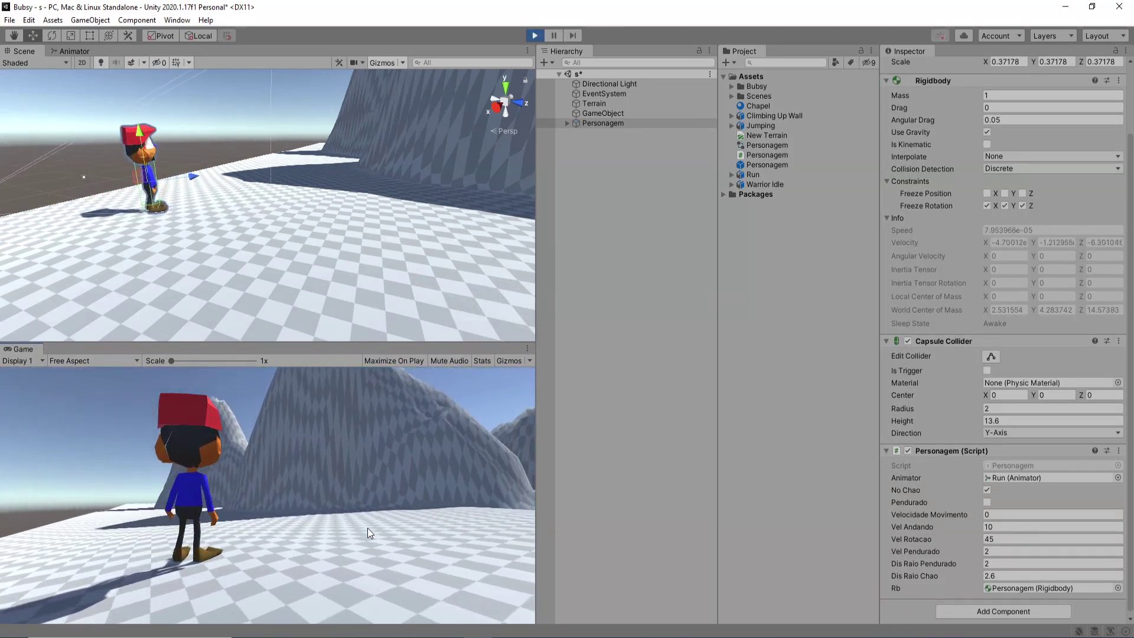
{"action": "key", "text": "Right"}
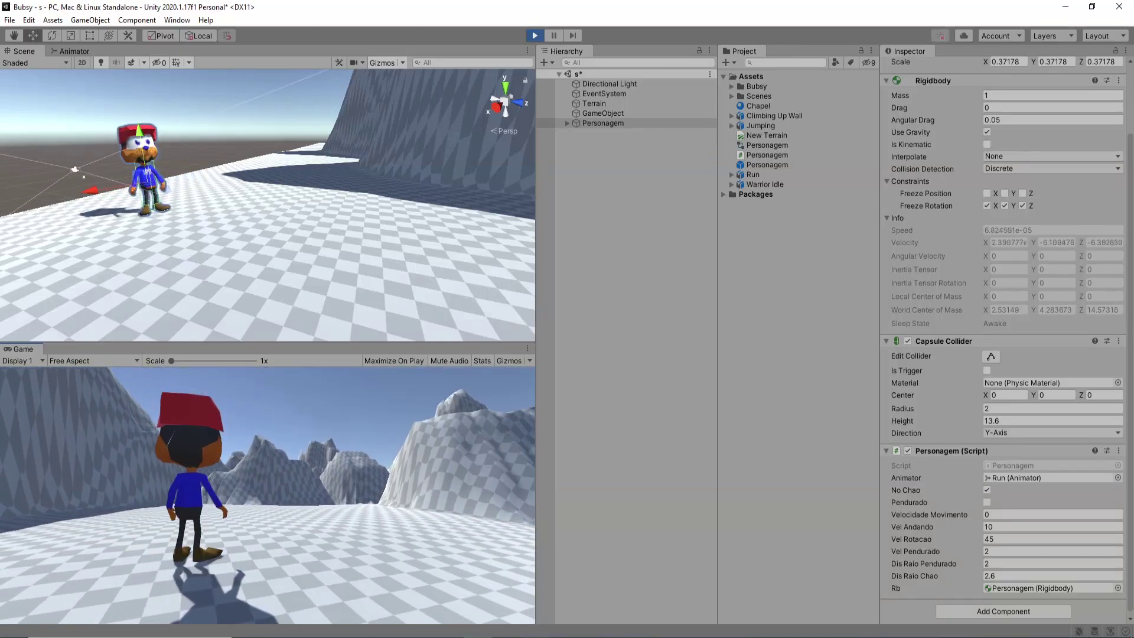
{"action": "key", "text": "alt+Tab"}
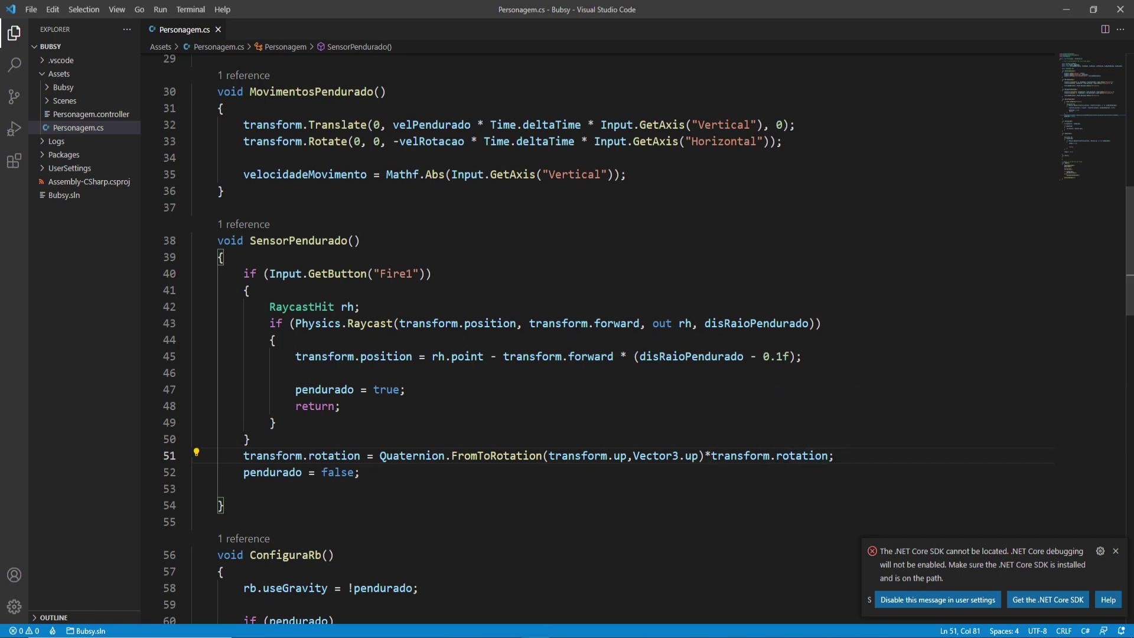
Run the character onto the mountain wall to hang, then stop the test.
{"action": "left_click", "coordinate": [466, 623]}
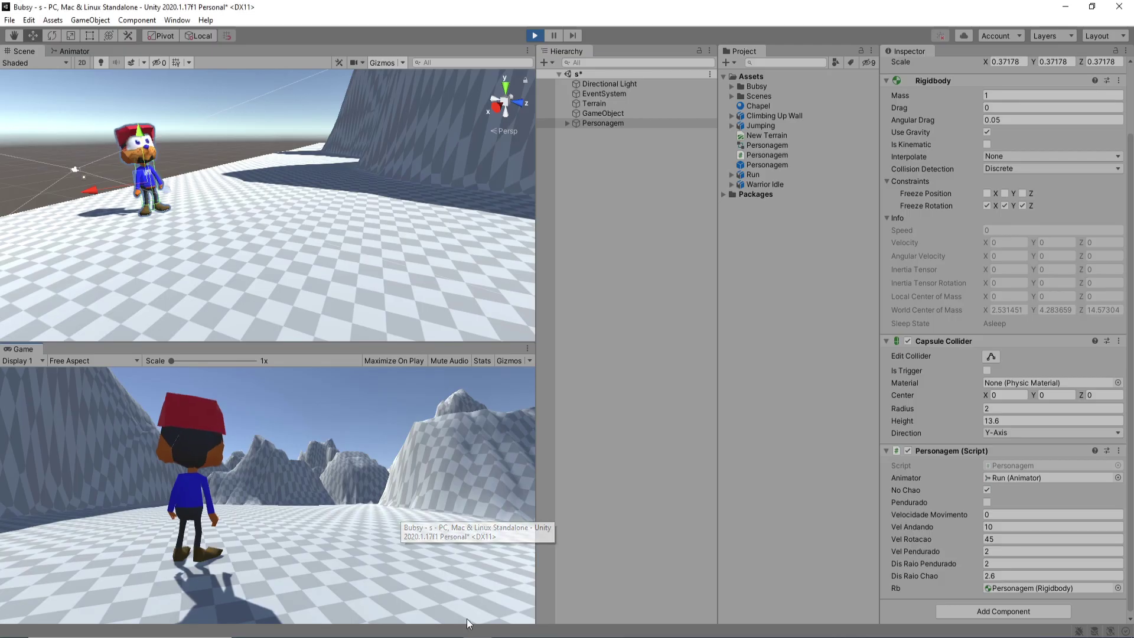
{"action": "key", "text": "w"}
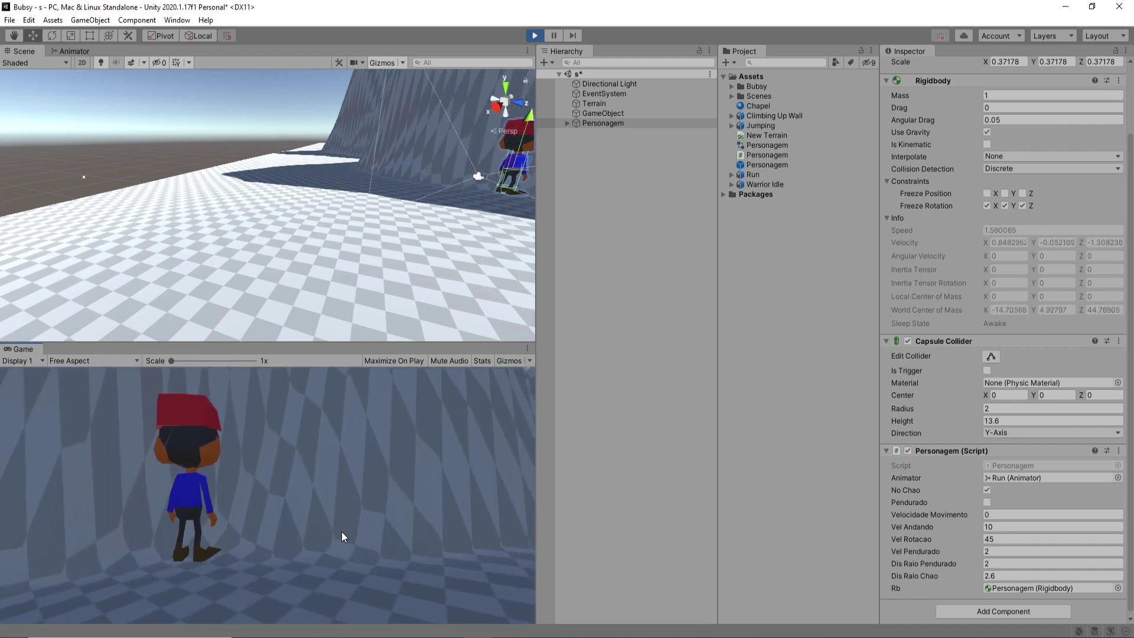
{"action": "key", "text": "d"}
{"action": "key", "text": "w"}
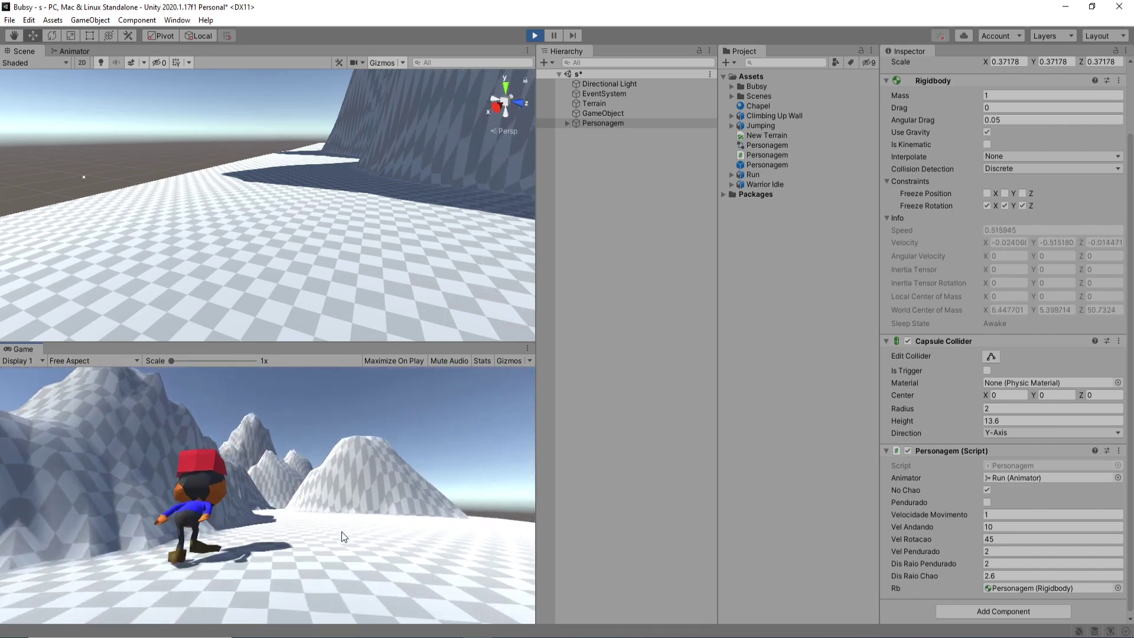
{"action": "key", "text": "w"}
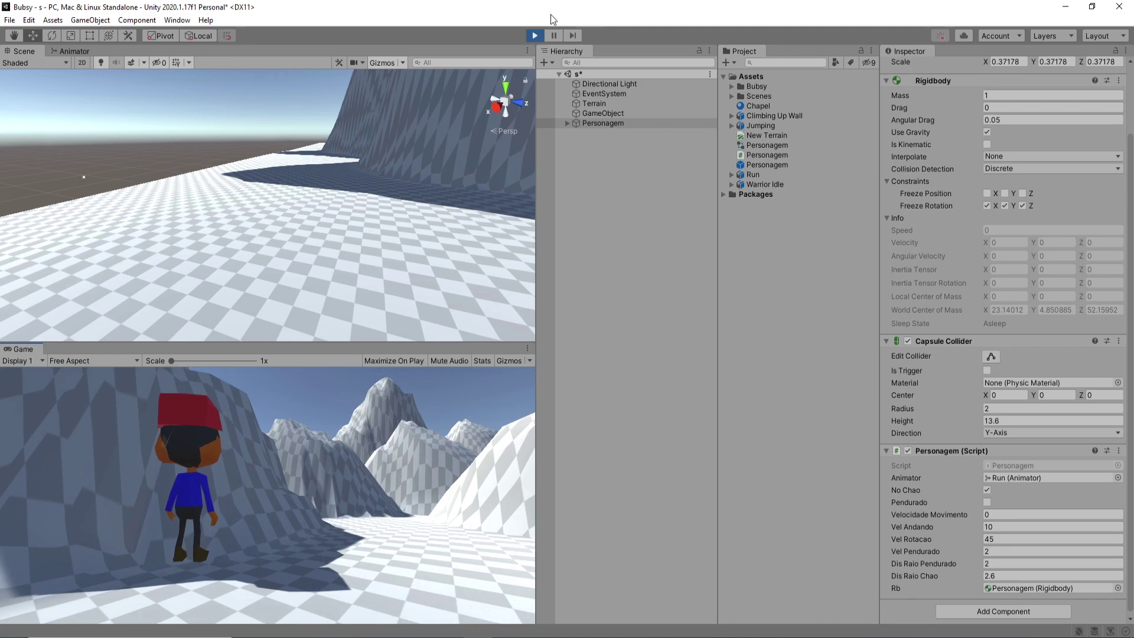
{"action": "left_click", "coordinate": [537, 35]}
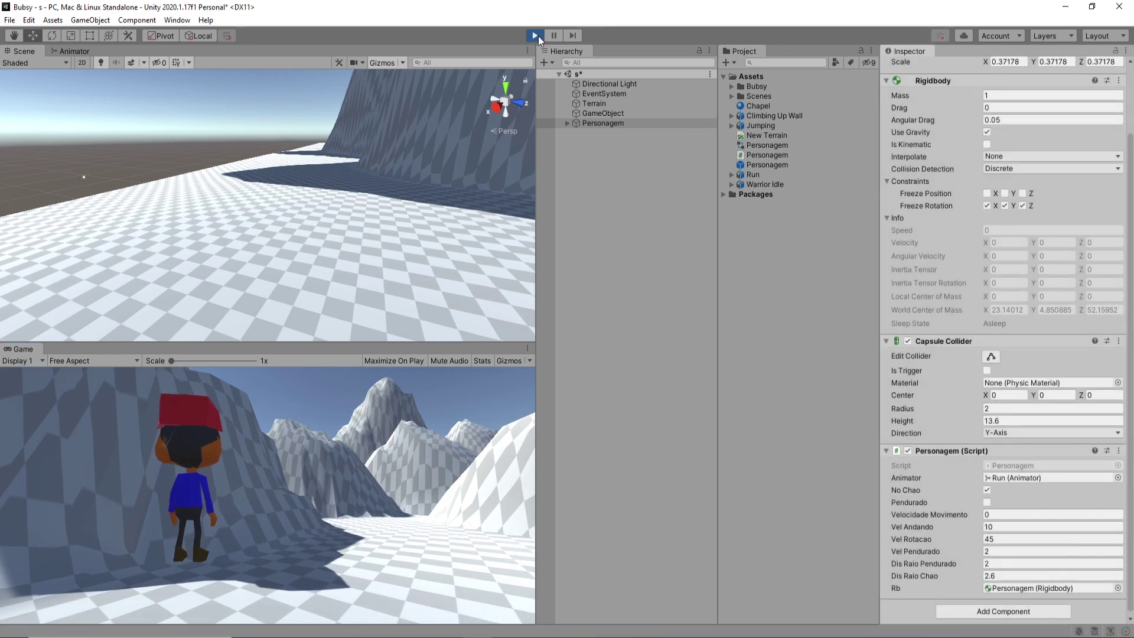
{"action": "key", "text": "alt+Tab"}
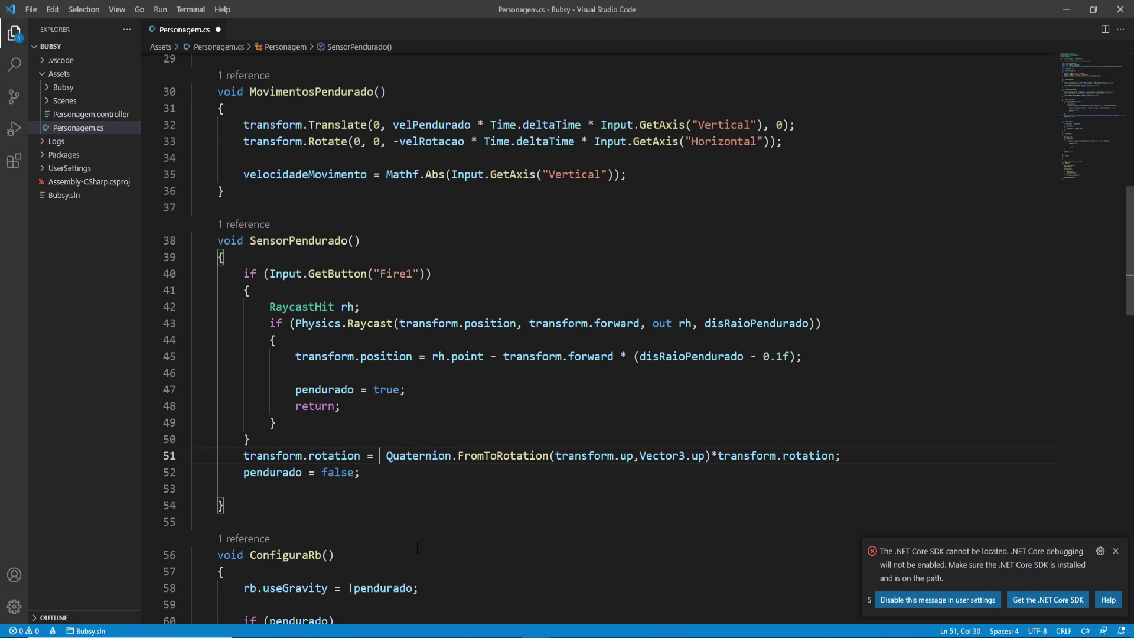
Begin a Quaternion.Lerp call on line 51 with transform.rotation as its first argument.
{"action": "type", "text": "Quate"}
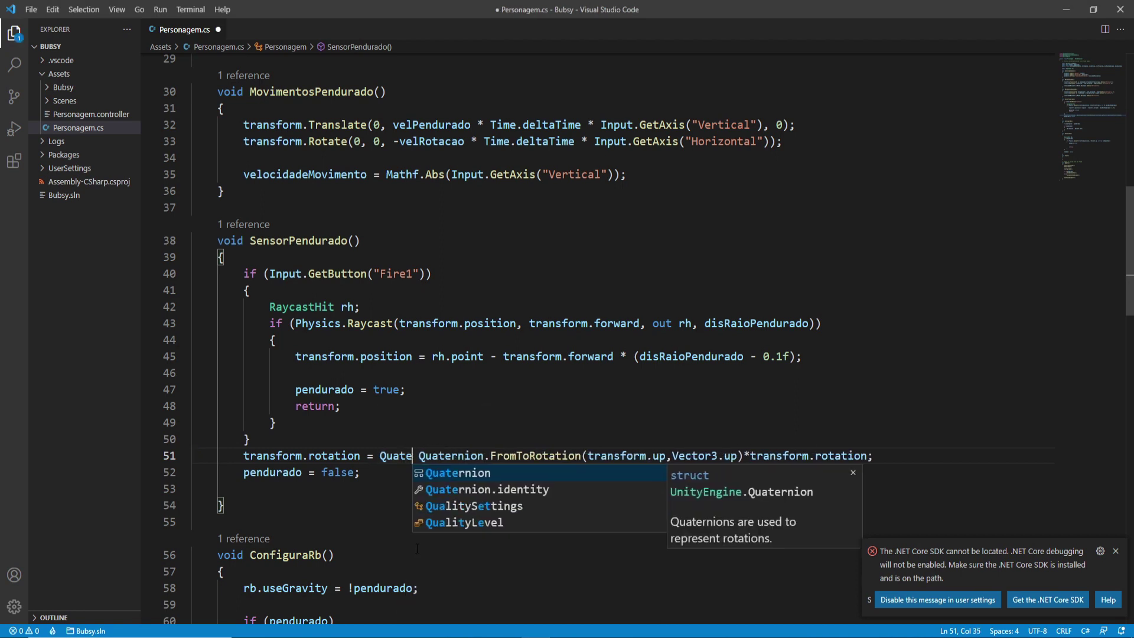
{"action": "key", "text": "Tab"}
{"action": "type", "text": "."}
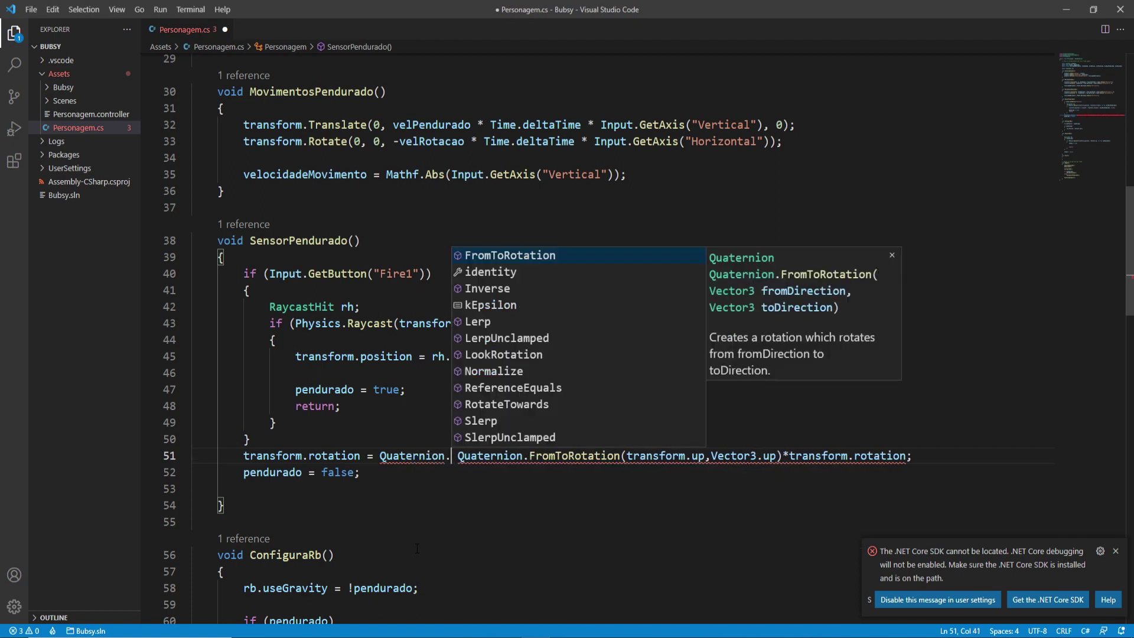
{"action": "type", "text": "ler"}
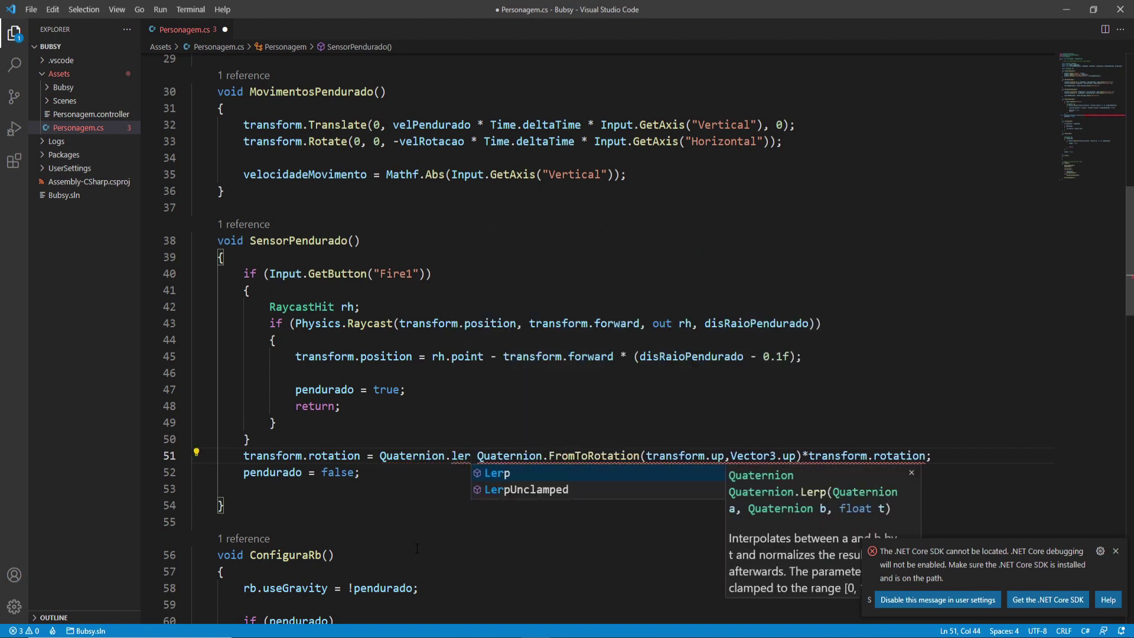
{"action": "key", "text": "Tab"}
{"action": "type", "text": "("}
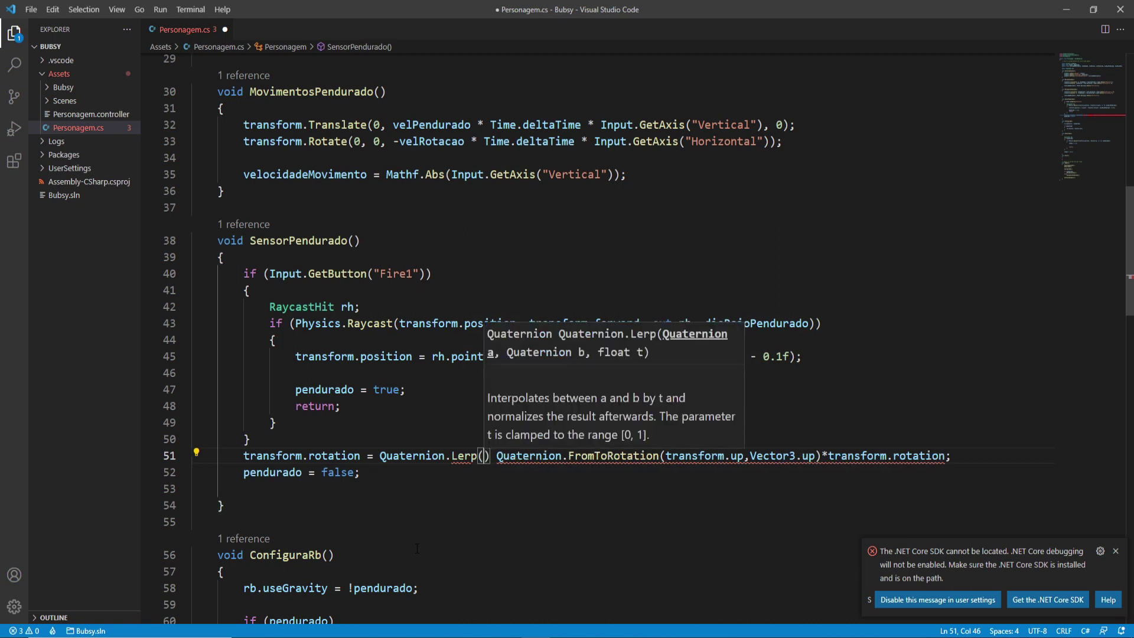
{"action": "left_click_drag", "start_coordinate": [360, 455], "coordinate": [243, 455]}
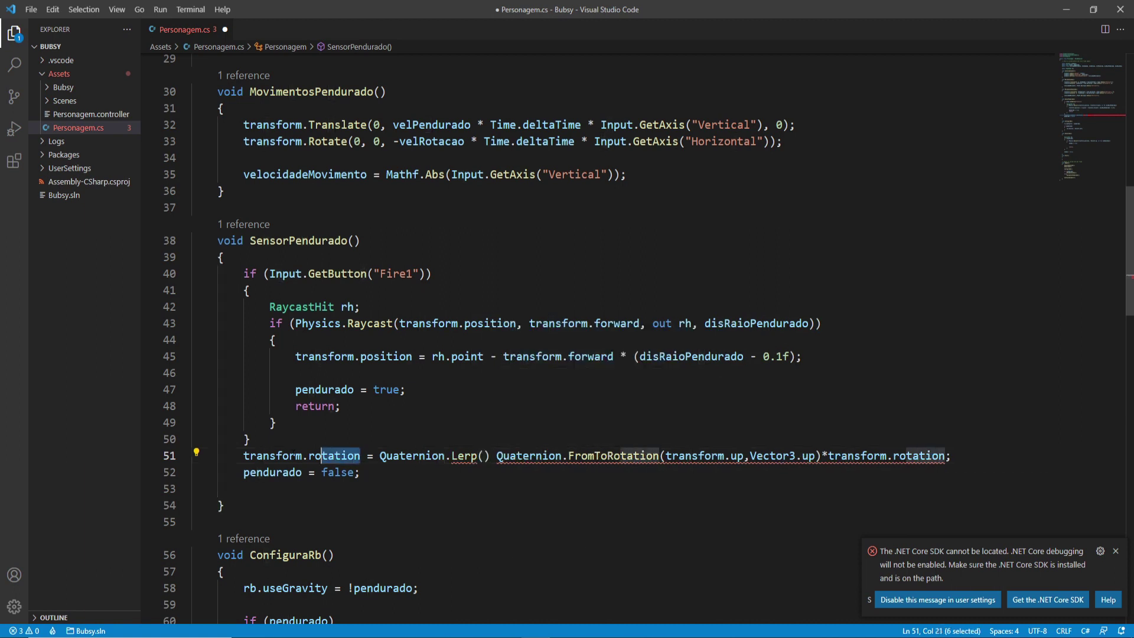
{"action": "key", "text": "ctrl+c"}
{"action": "left_click", "coordinate": [483, 455]}
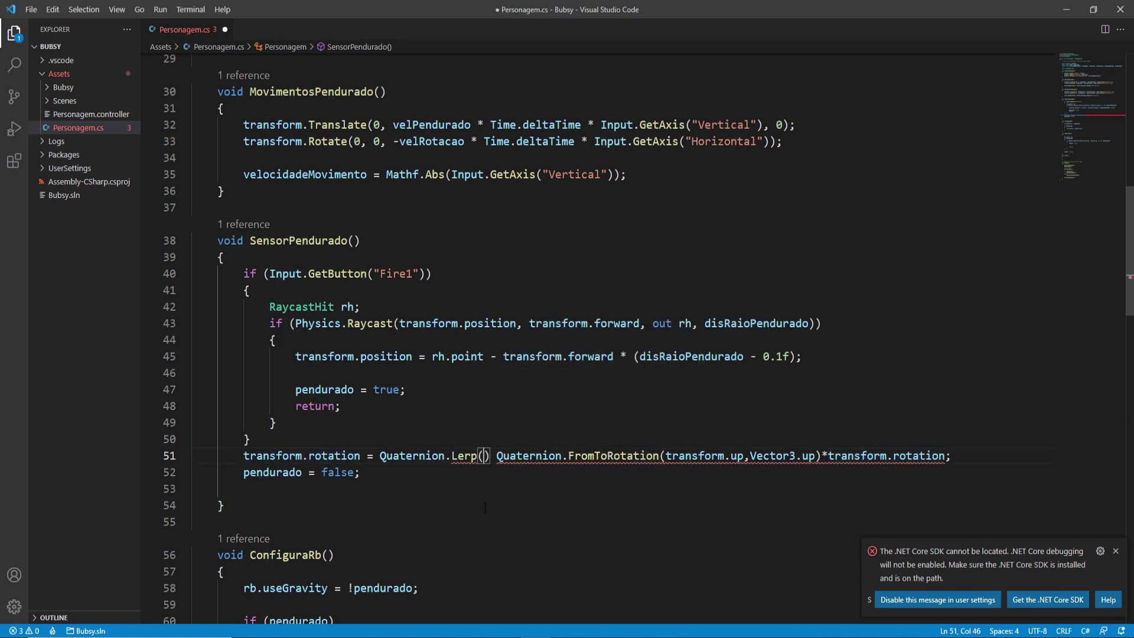
{"action": "key", "text": "ctrl+v"}
Remove the stray parenthesis and put the FromToRotation argument on its own indented line.
{"action": "type", "text": ","}
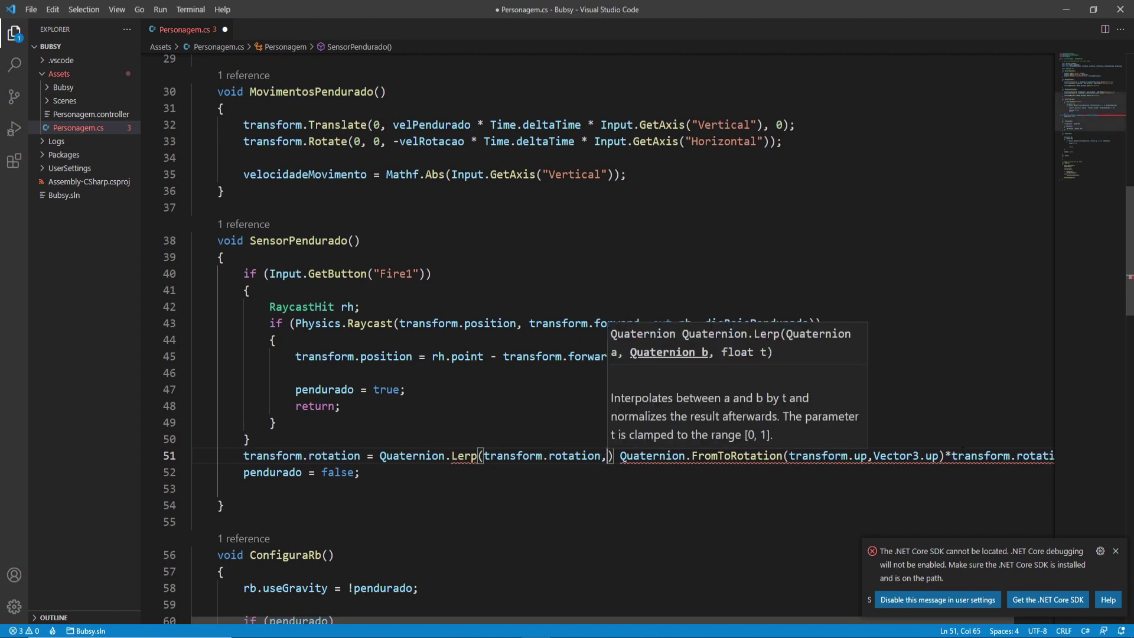
{"action": "left_click", "coordinate": [618, 455]}
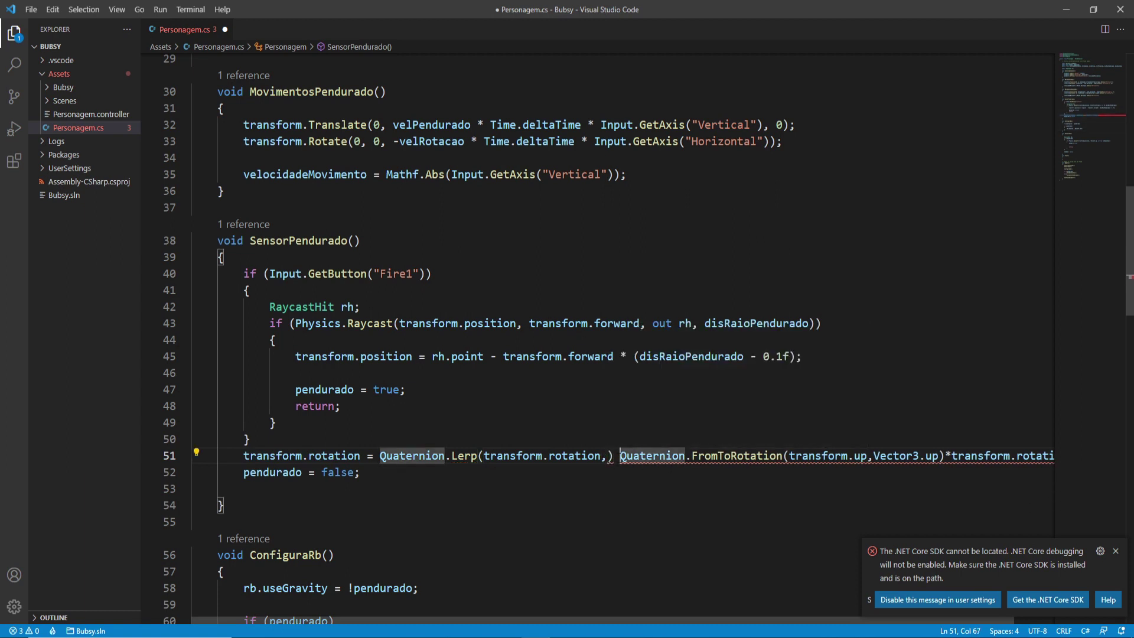
{"action": "key", "text": "BackSpace"}
{"action": "key", "text": "BackSpace"}
{"action": "key", "text": "Return"}
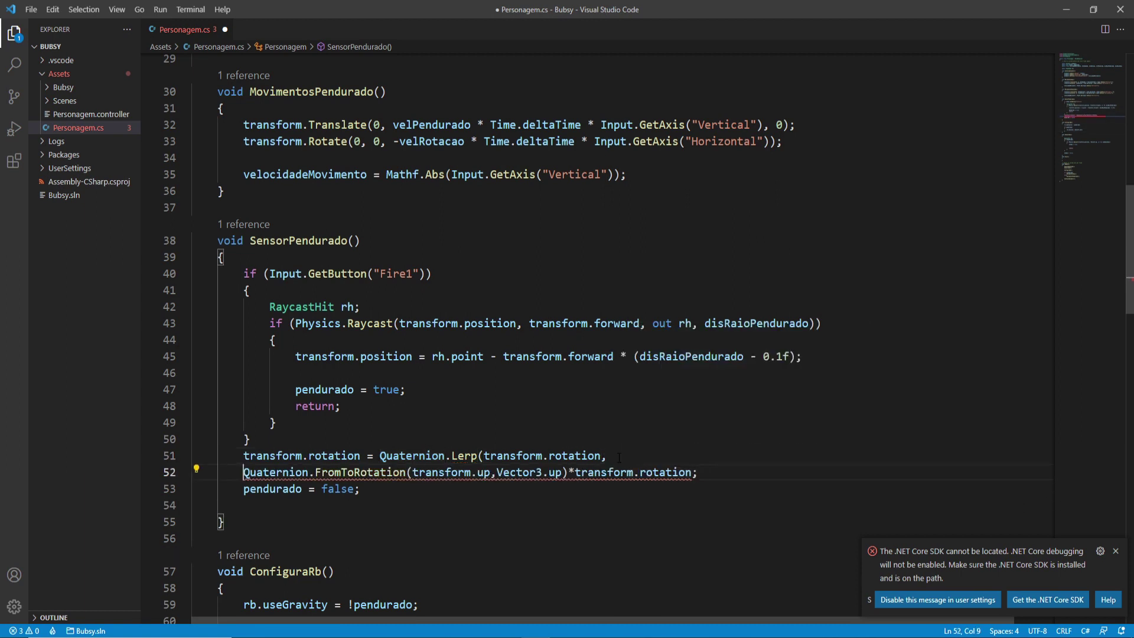
{"action": "key", "text": "Tab"}
{"action": "key", "text": "Tab"}
{"action": "key", "text": "Tab"}
{"action": "key", "text": "Tab"}
{"action": "key", "text": "Tab"}
{"action": "key", "text": "space"}
{"action": "key", "text": "space"}
{"action": "key", "text": "space"}
{"action": "key", "text": "space"}
{"action": "key", "text": "space"}
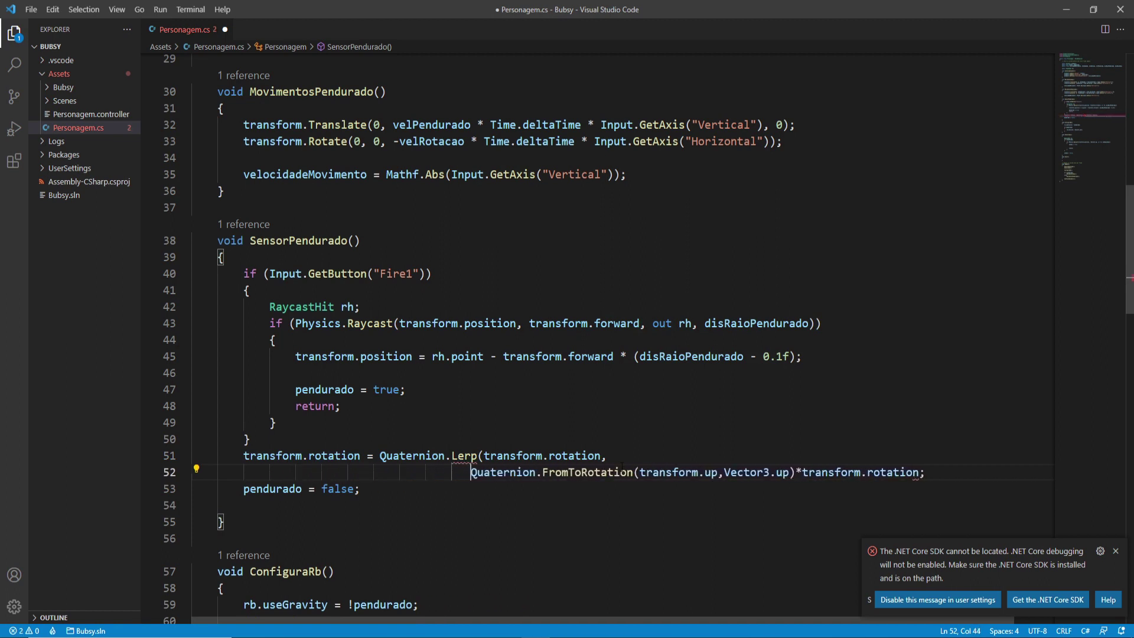
{"action": "key", "text": "space"}
{"action": "key", "text": "space"}
Close the Lerp call and add Time.deltaTime* as its third argument.
{"action": "left_click", "coordinate": [932, 472]}
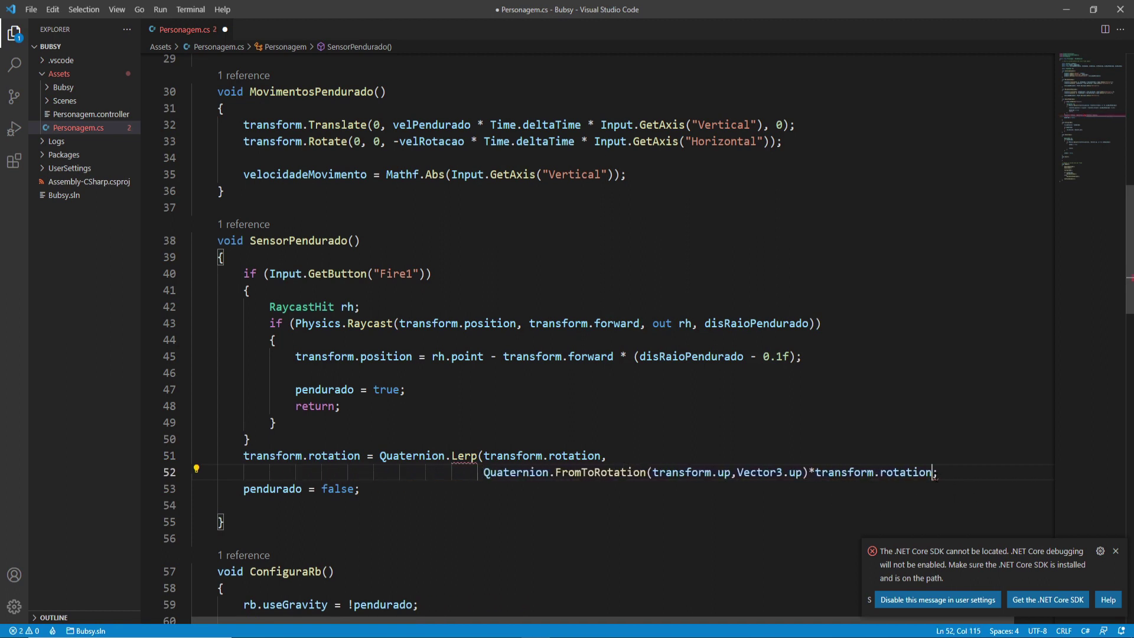
{"action": "type", "text": ")"}
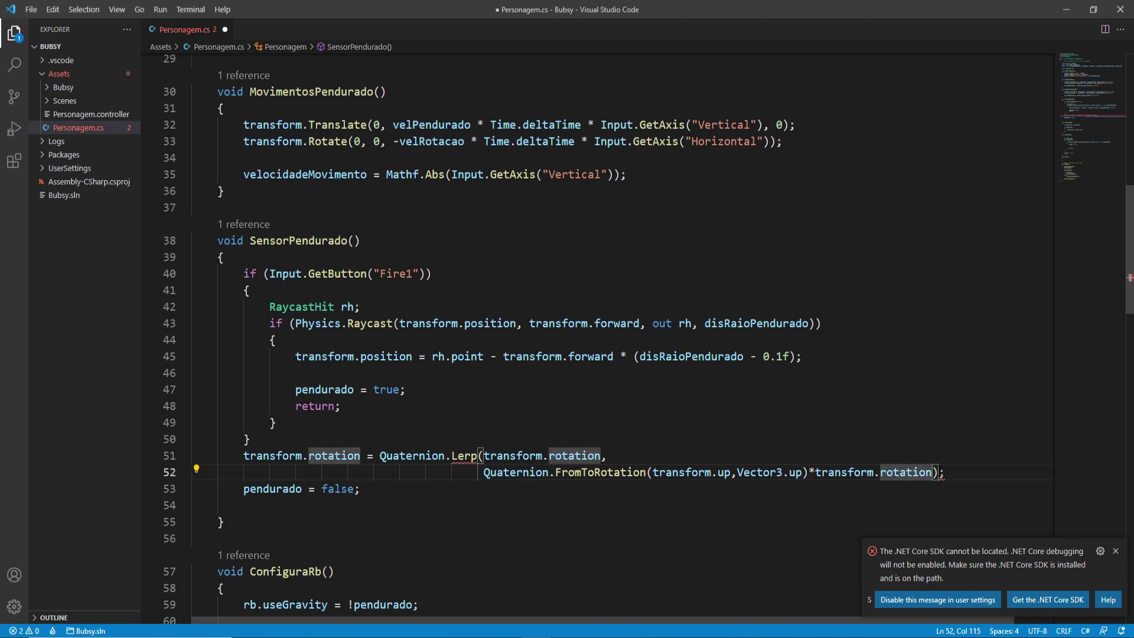
{"action": "key", "text": "Return"}
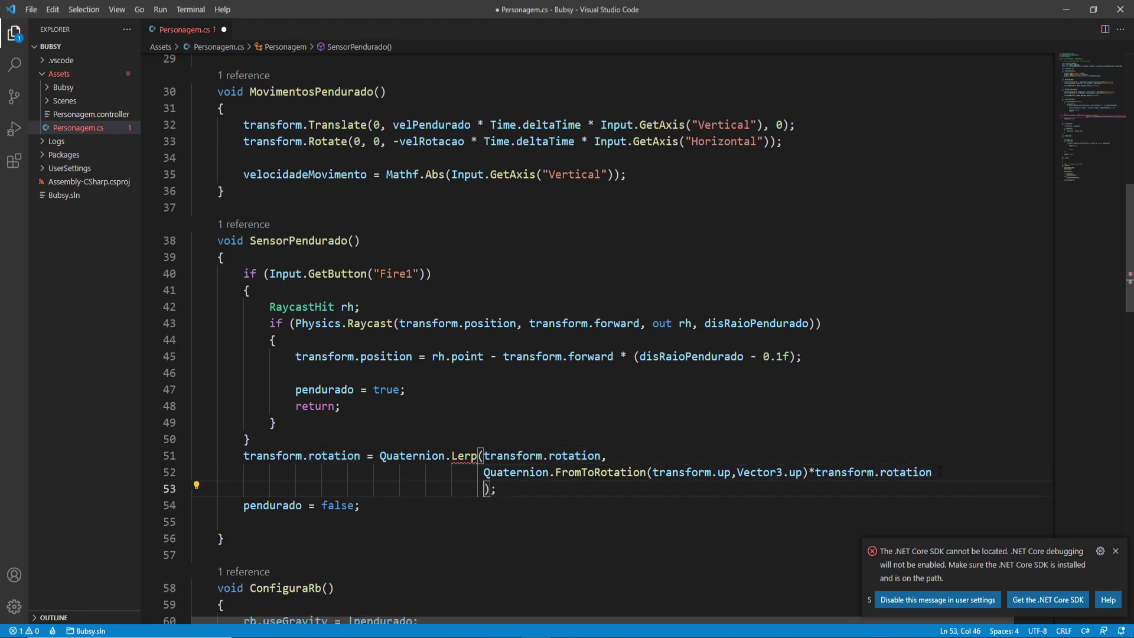
{"action": "left_click", "coordinate": [940, 472]}
{"action": "type", "text": ","}
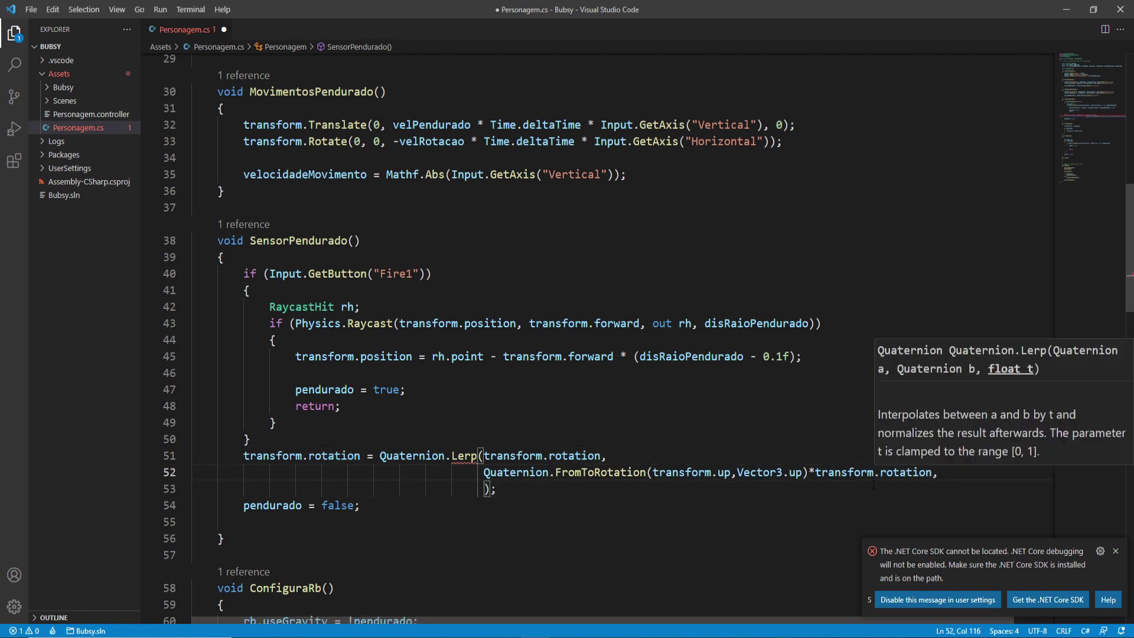
{"action": "left_click", "coordinate": [489, 488]}
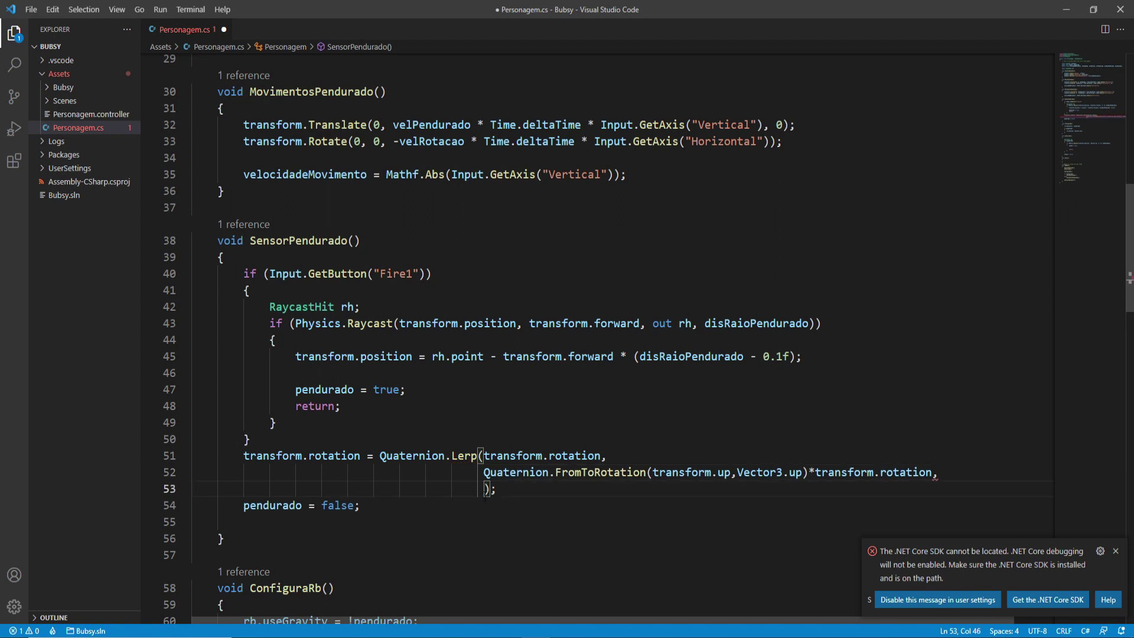
{"action": "type", "text": "Tim"}
{"action": "type", "text": "e,d"}
{"action": "key", "text": "BackSpace"}
{"action": "key", "text": "BackSpace"}
{"action": "type", "text": ".de"}
{"action": "key", "text": "Return"}
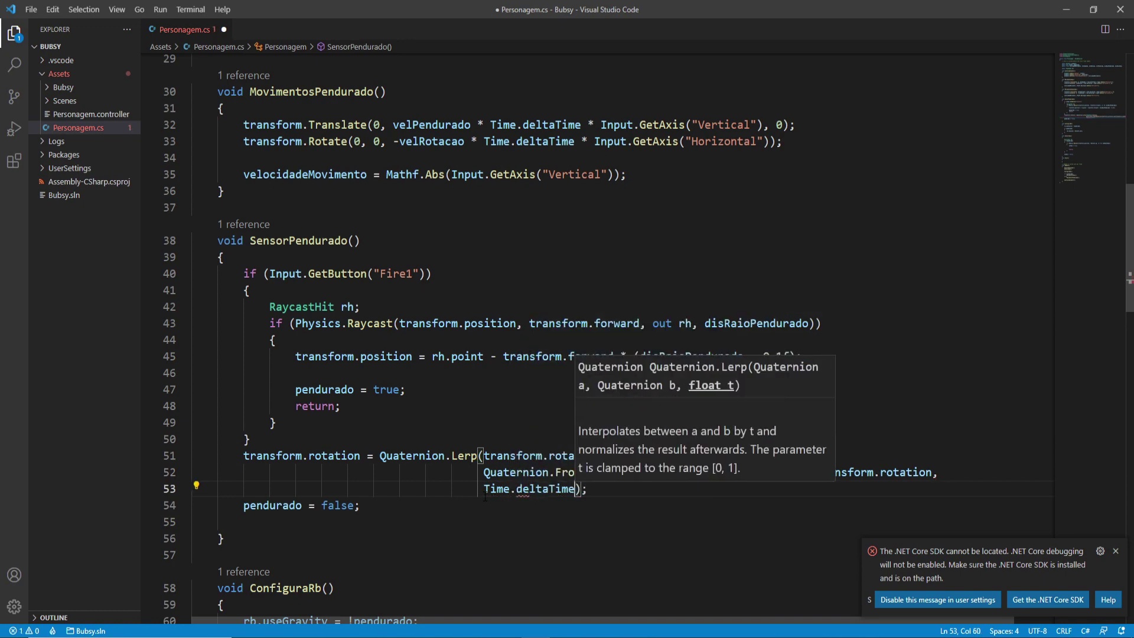
{"action": "type", "text": "*"}
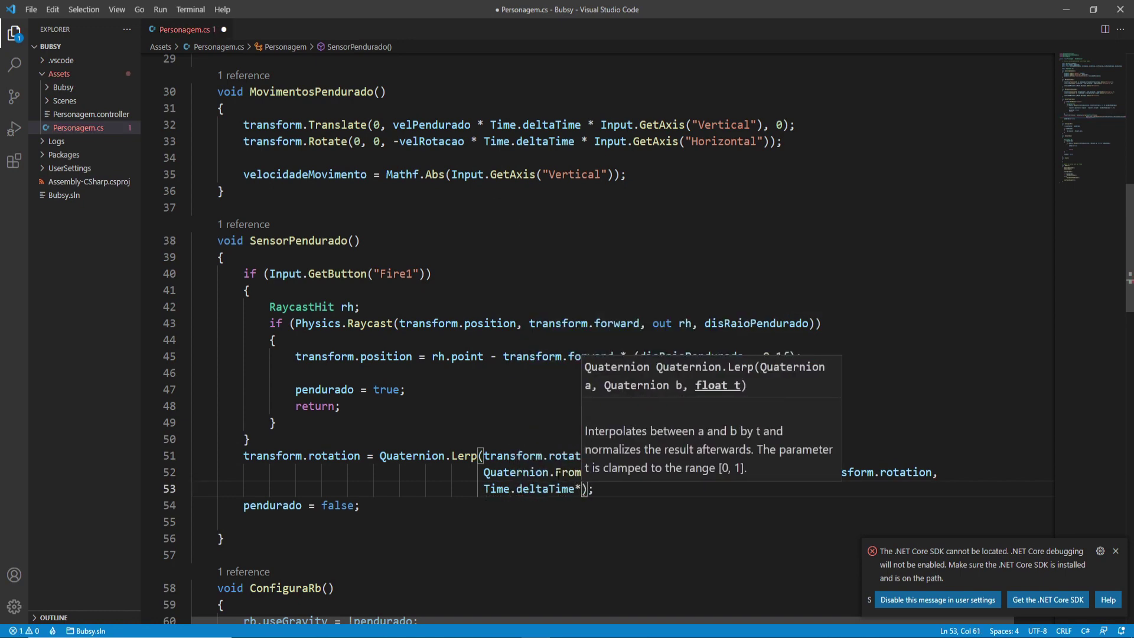
Declare velAjusteRotacao alongside the existing public float fields.
{"action": "scroll", "coordinate": [520, 412], "scroll_direction": "up", "scroll_amount": 3}
{"action": "scroll", "coordinate": [685, 331], "scroll_direction": "up", "scroll_amount": 3}
{"action": "scroll", "coordinate": [856, 248], "scroll_direction": "up", "scroll_amount": 3}
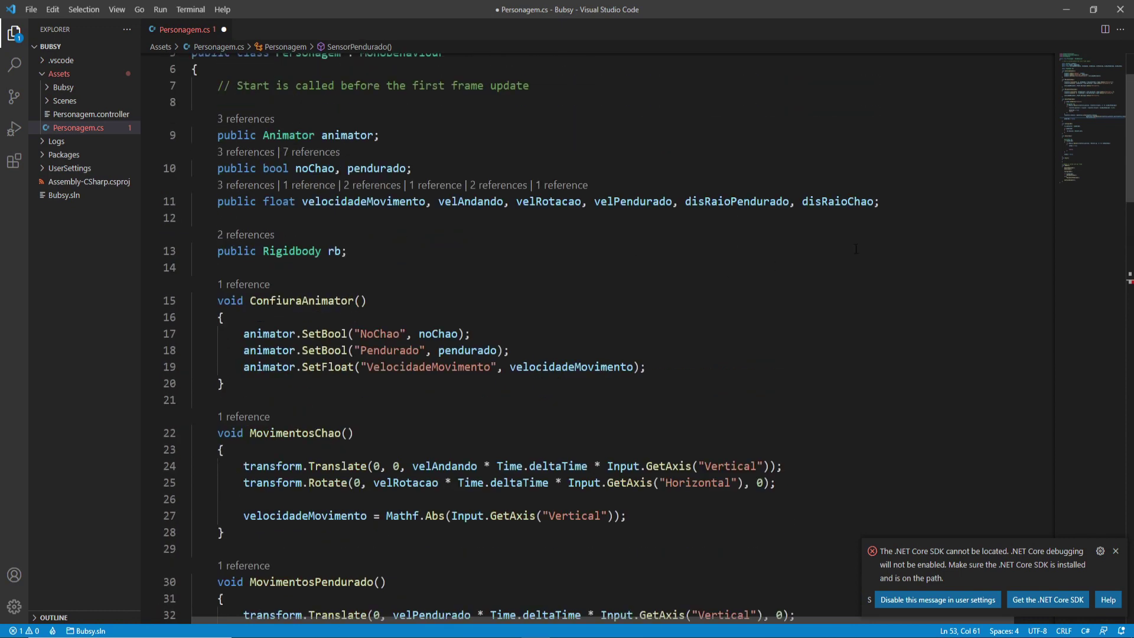
{"action": "left_click", "coordinate": [876, 202]}
{"action": "type", "text": ",ve"}
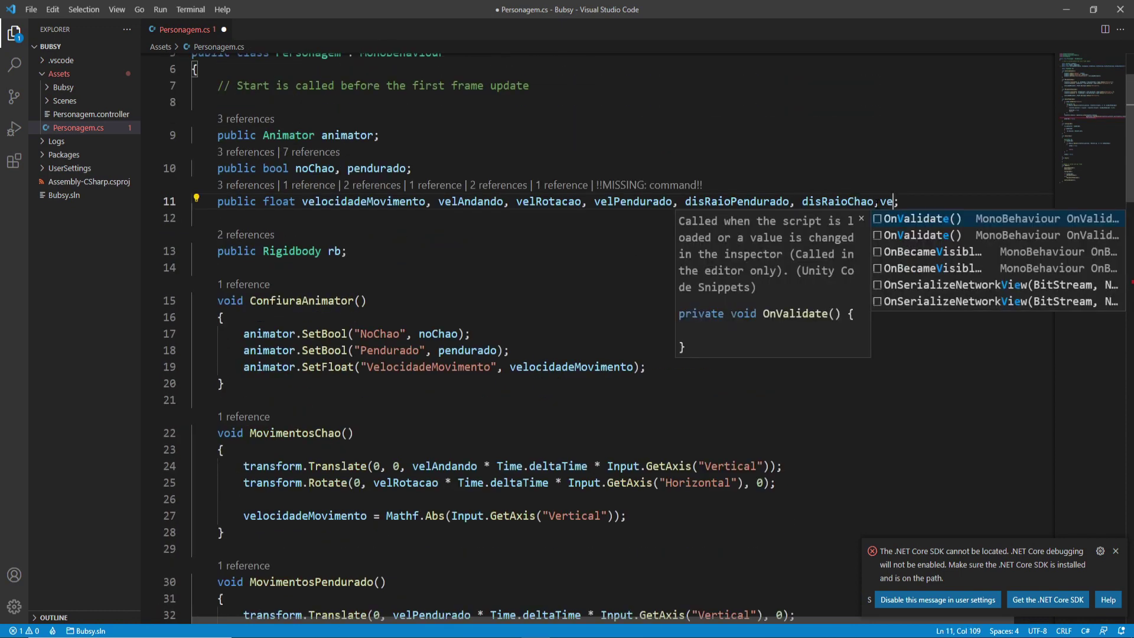
{"action": "type", "text": "lRotacao"}
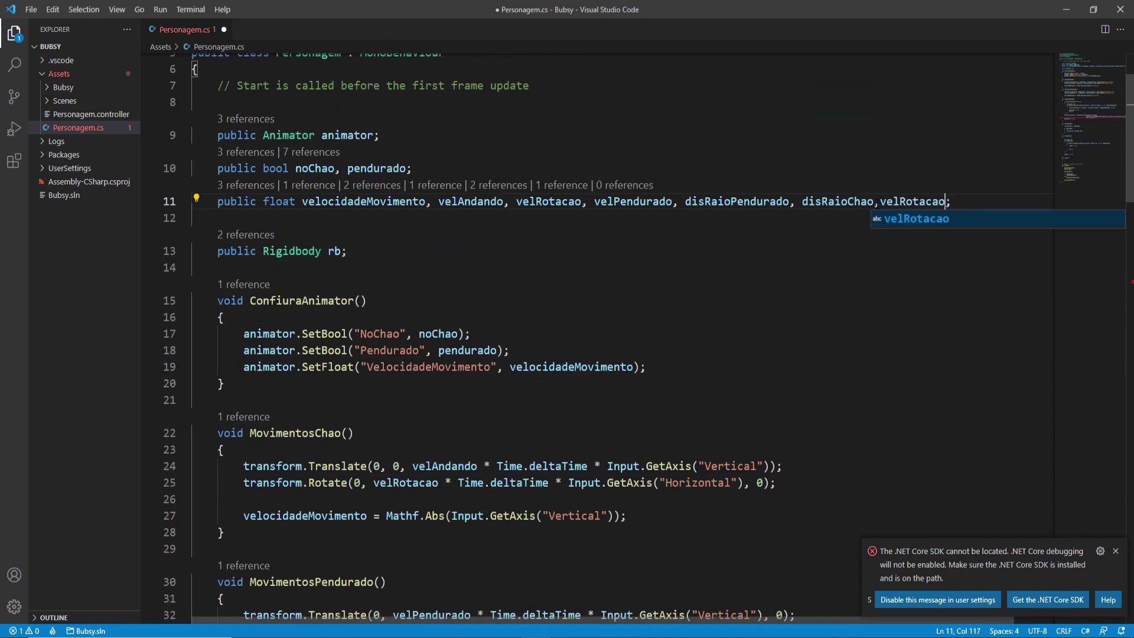
{"action": "key", "text": "BackSpace"}
{"action": "key", "text": "BackSpace"}
{"action": "key", "text": "BackSpace"}
{"action": "key", "text": "BackSpace"}
{"action": "key", "text": "BackSpace"}
{"action": "key", "text": "BackSpace"}
{"action": "key", "text": "BackSpace"}
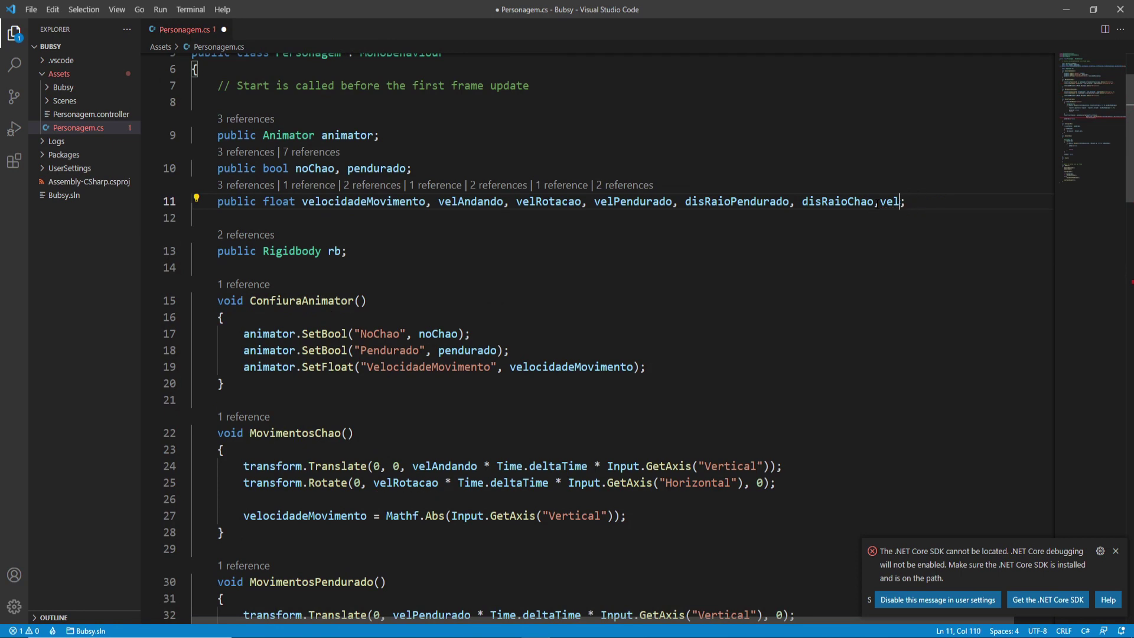
{"action": "type", "text": "re"}
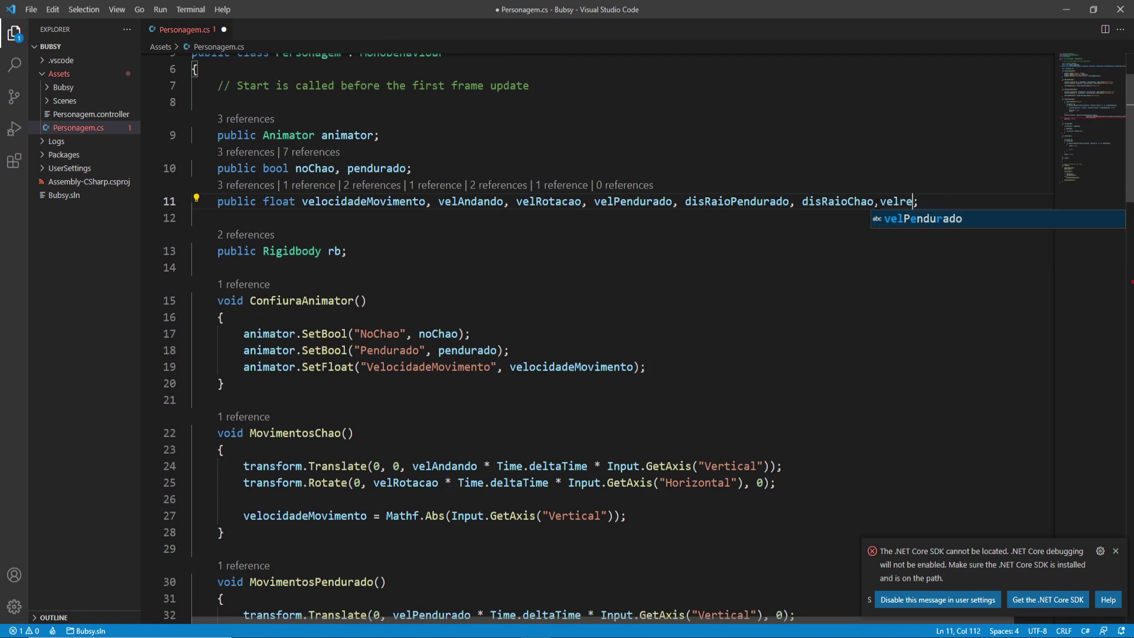
{"action": "key", "text": "BackSpace"}
{"action": "key", "text": "BackSpace"}
{"action": "type", "text": "A"}
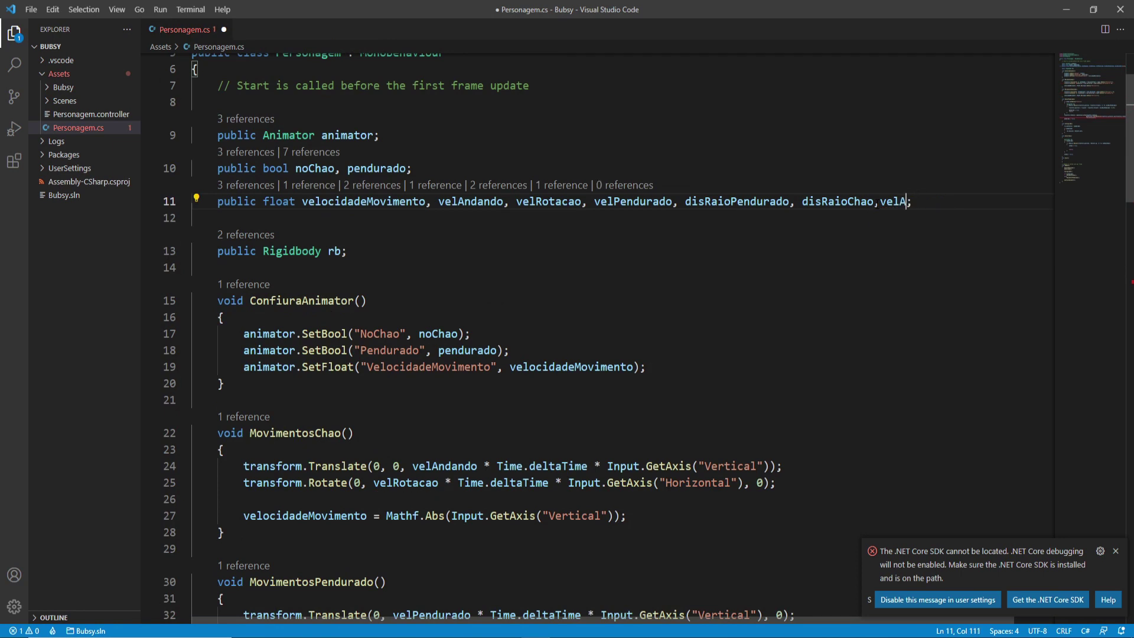
{"action": "type", "text": "justeRotacao"}
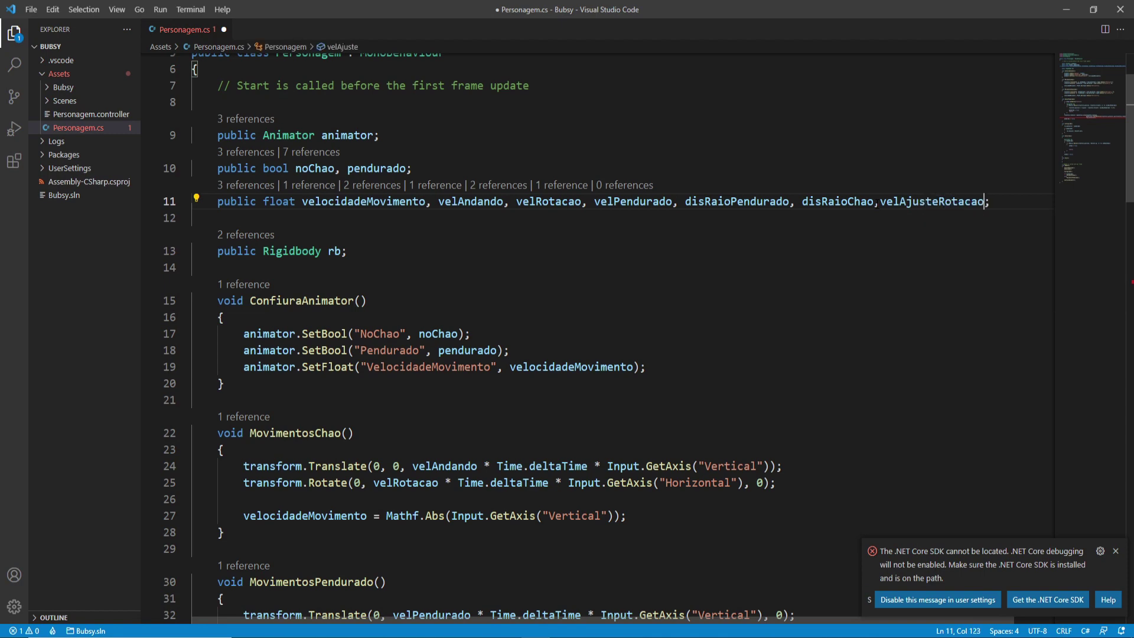
{"action": "double_click", "coordinate": [913, 202]}
{"action": "key", "text": "ctrl+c"}
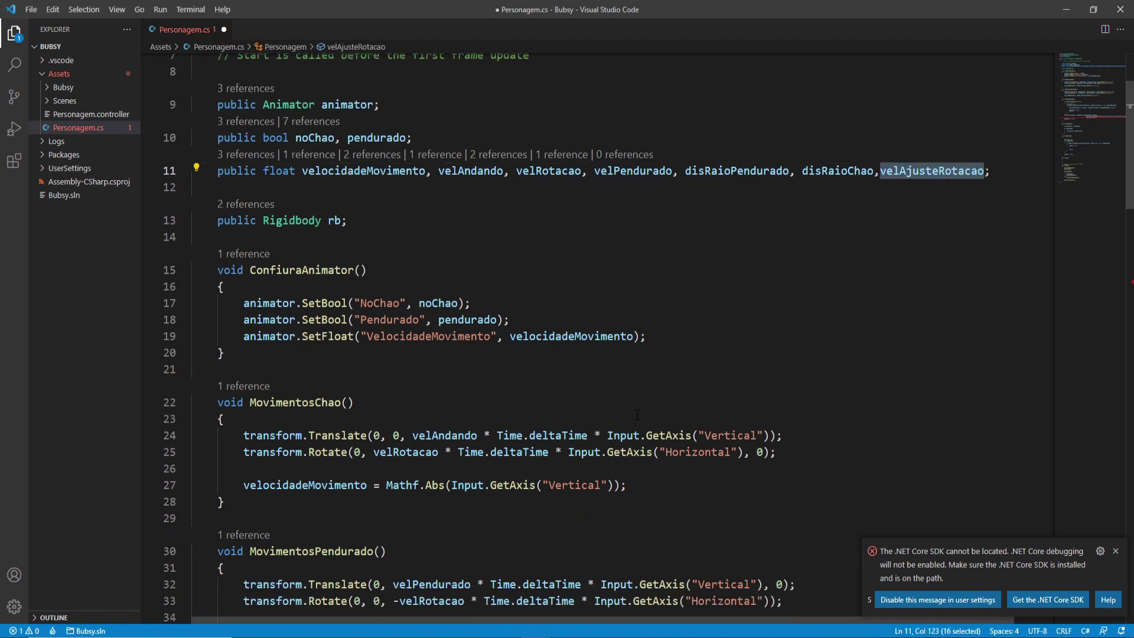
Multiply Time.deltaTime by velAjusteRotacao and save Personagem.cs.
{"action": "scroll", "coordinate": [585, 435], "scroll_direction": "down", "scroll_amount": 10}
{"action": "left_click", "coordinate": [581, 429]}
{"action": "key", "text": "ctrl+v"}
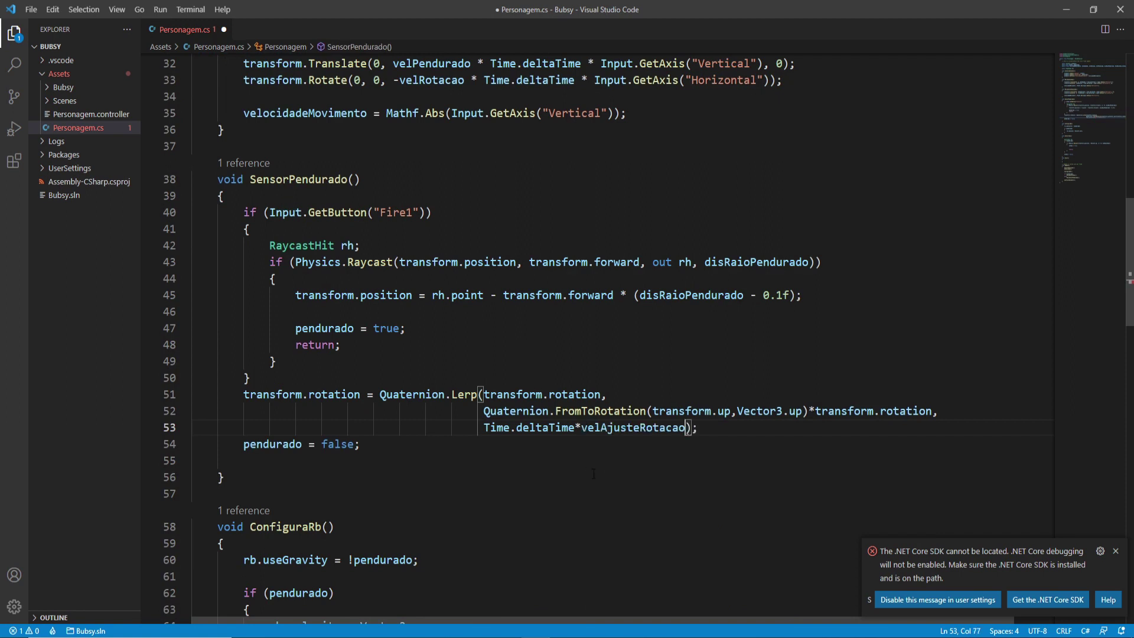
{"action": "key", "text": "ctrl+s"}
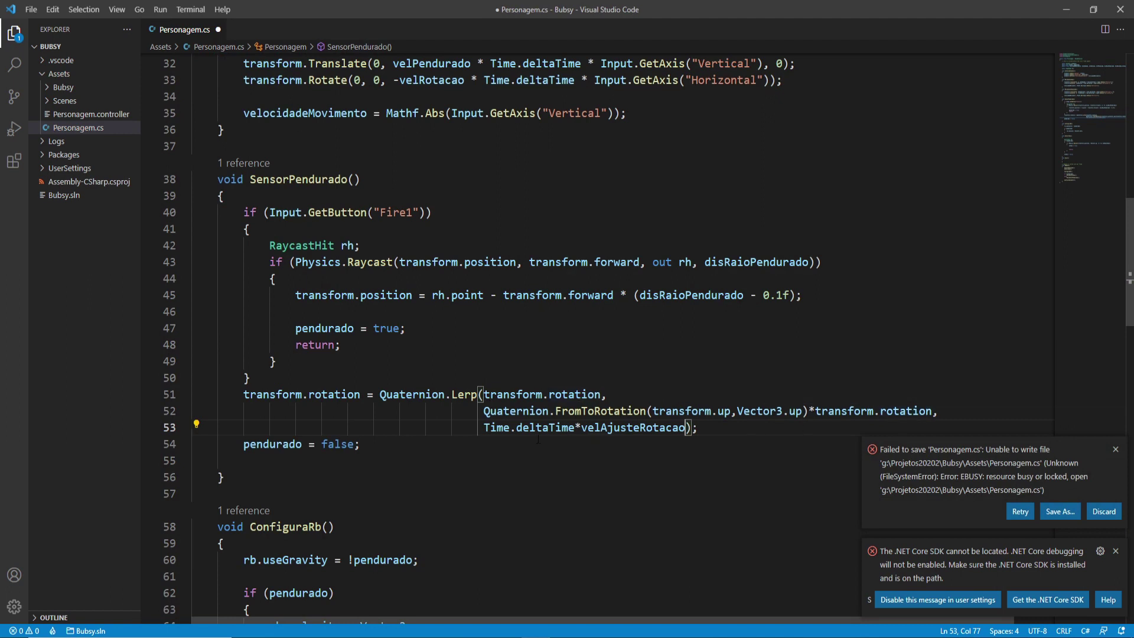
Back in Unity, enter 3 for Vel Ajuste Rotacao in the Inspector and start Play mode.
{"action": "key", "text": "alt+Tab"}
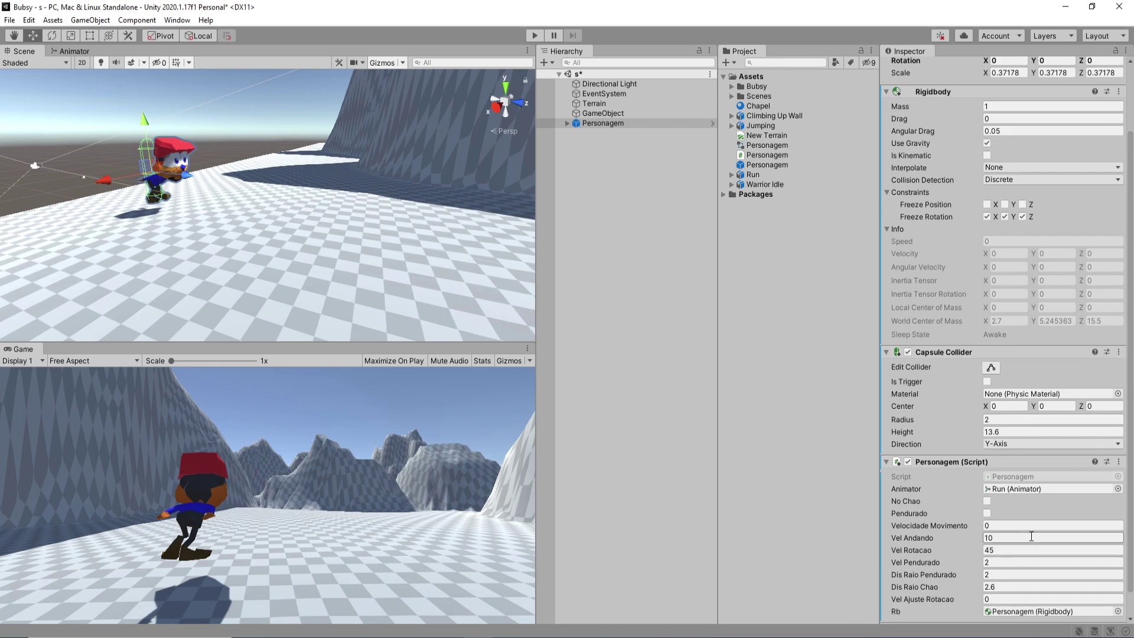
{"action": "scroll", "coordinate": [993, 543], "scroll_direction": "down", "scroll_amount": 2}
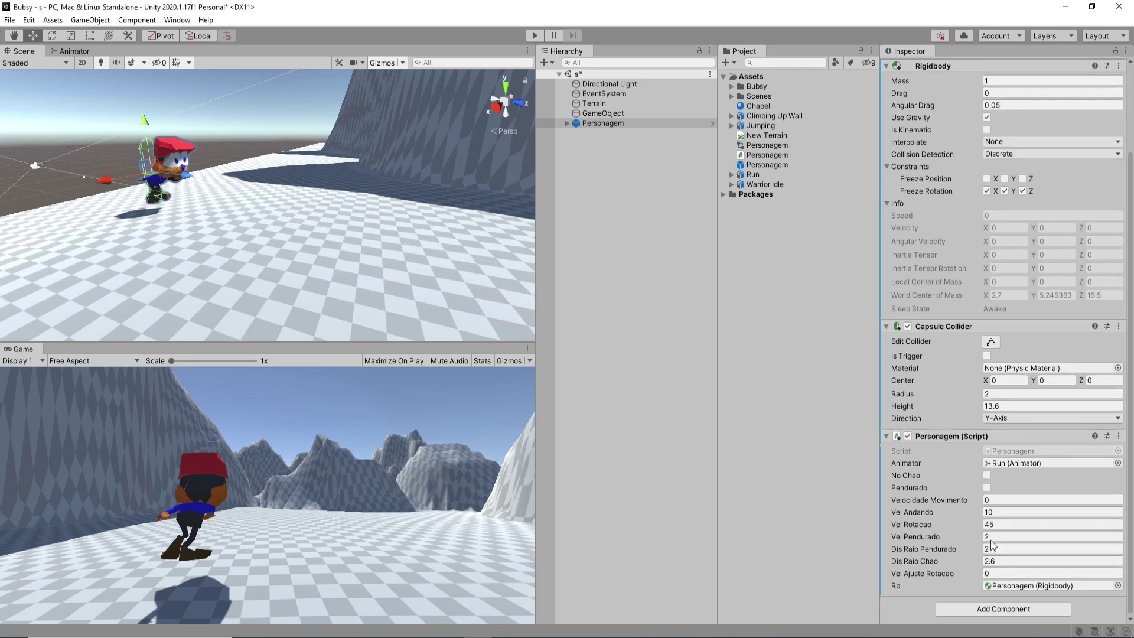
{"action": "left_click", "coordinate": [1010, 573]}
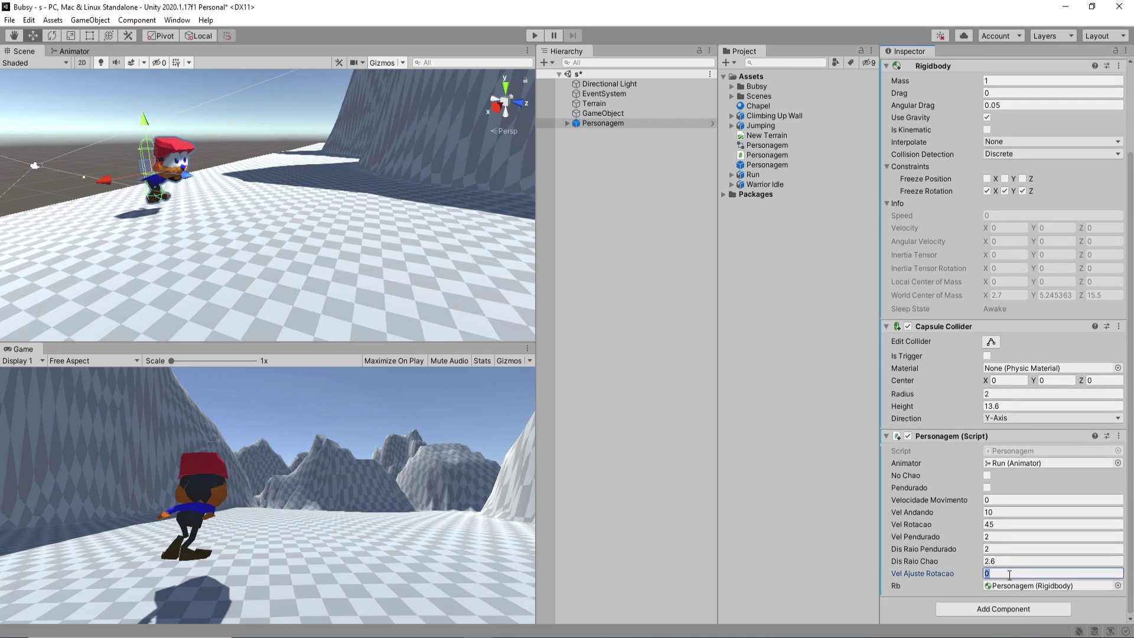
{"action": "type", "text": "3"}
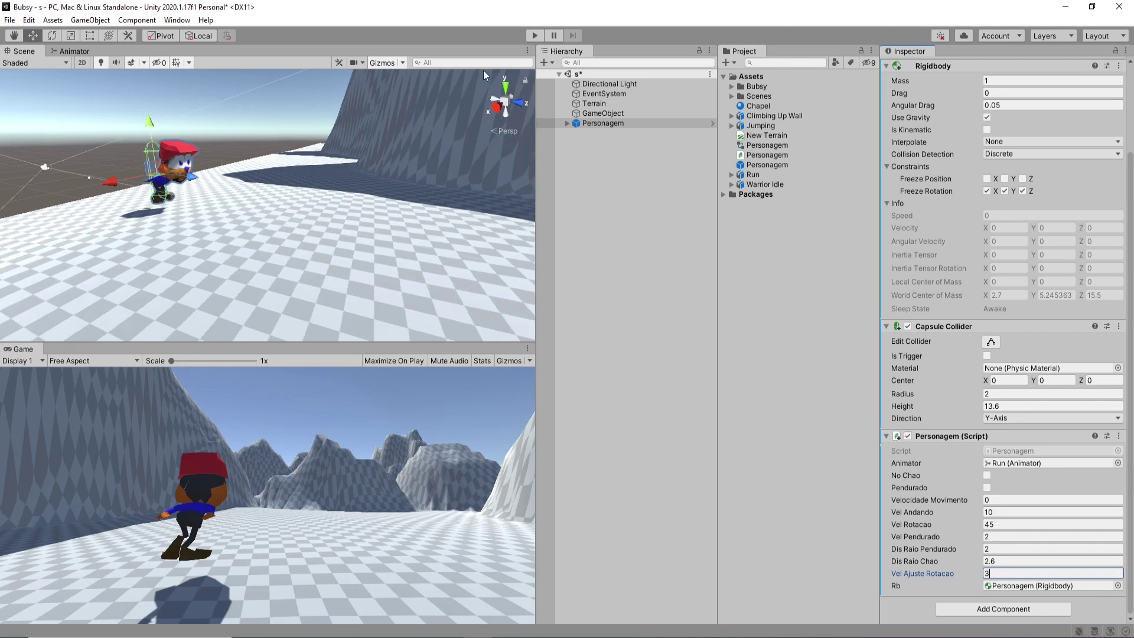
{"action": "left_click", "coordinate": [535, 35]}
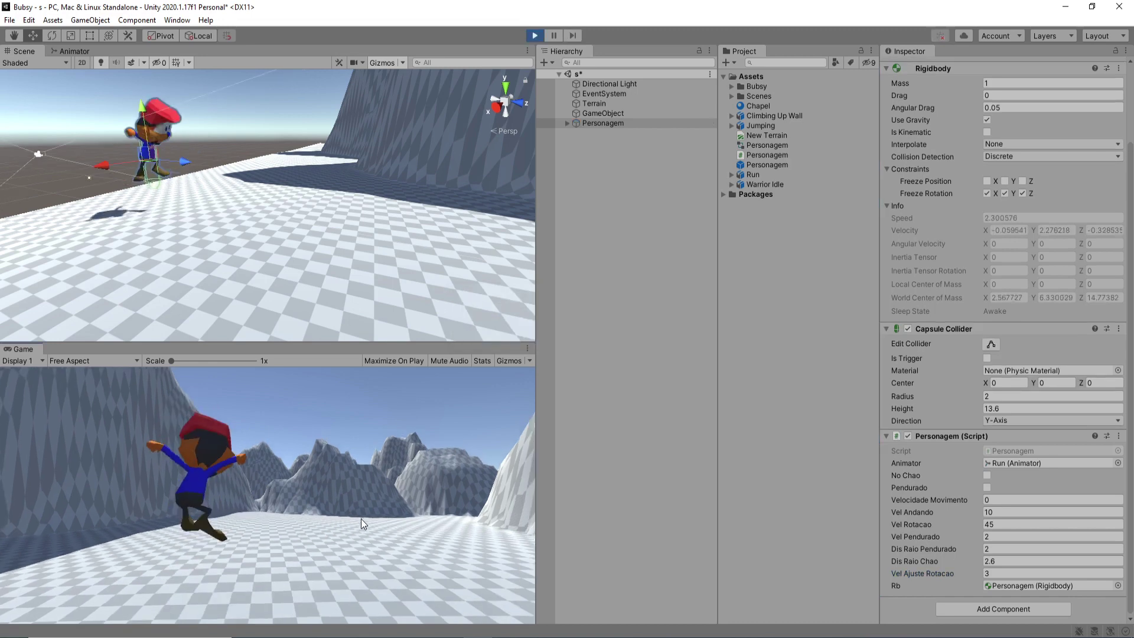
Drive the character into the wall with W, climb it, turn away with S, then stop Play mode.
{"action": "key", "text": "w"}
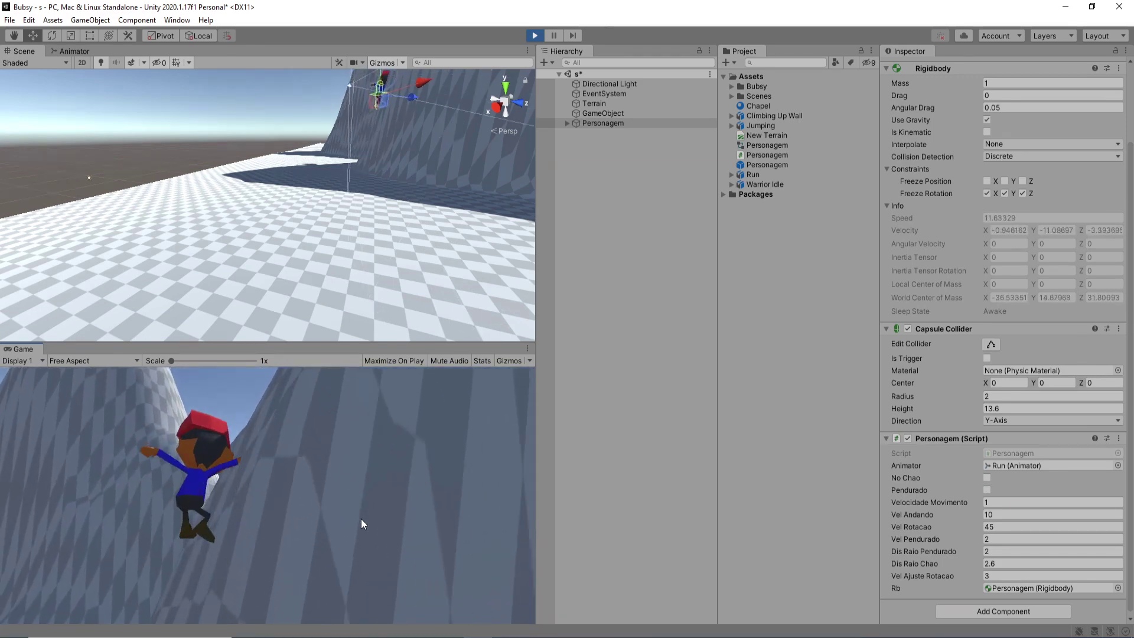
{"action": "key", "text": "w"}
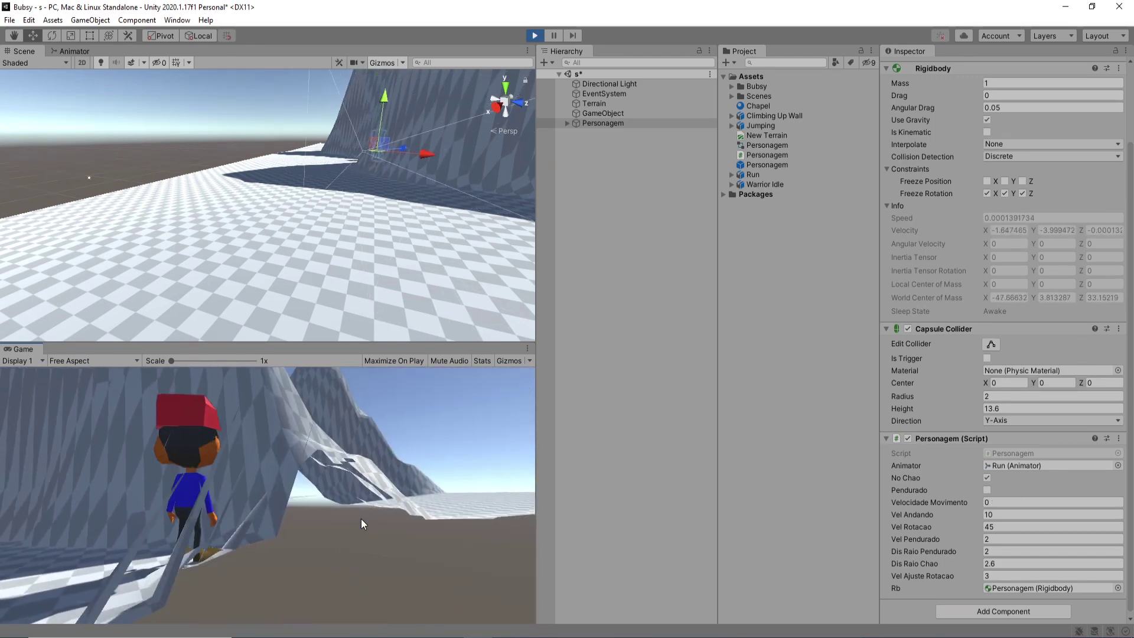
{"action": "key", "text": "s"}
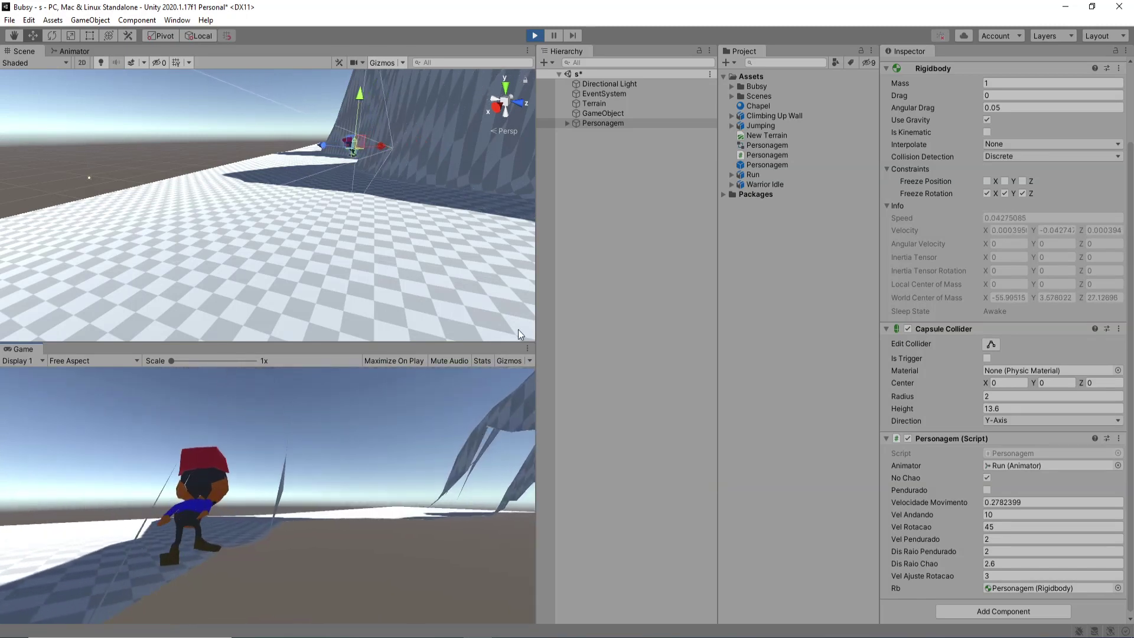
{"action": "left_click", "coordinate": [537, 35]}
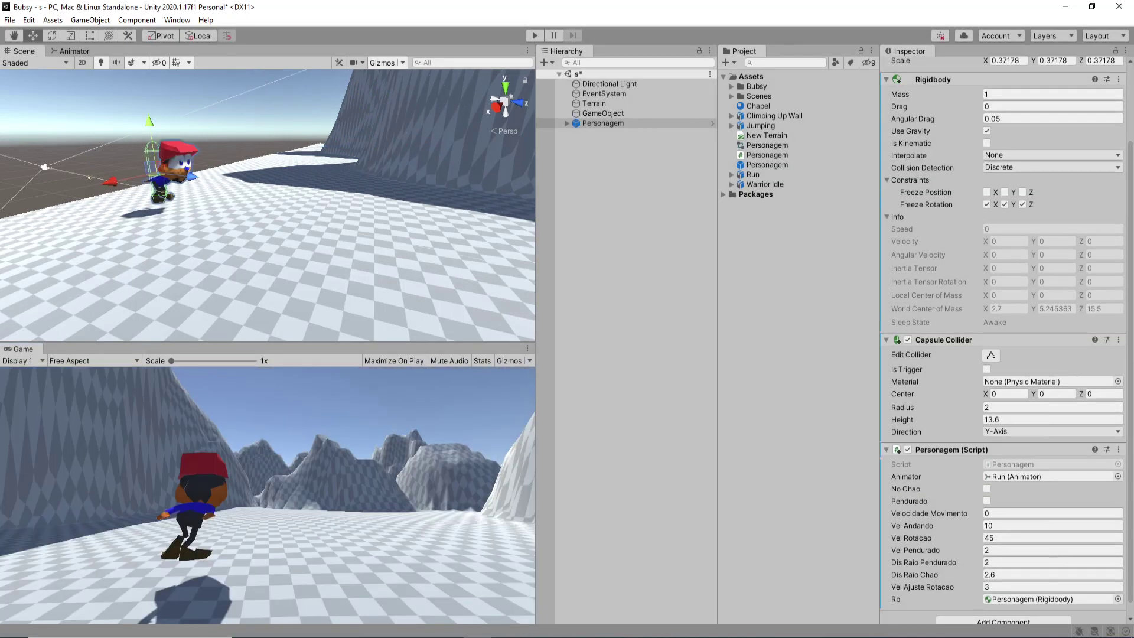
Copy the Quaternion.Lerp rotation statement and paste it on a new line after pendurado = true.
{"action": "key", "text": "alt+Tab"}
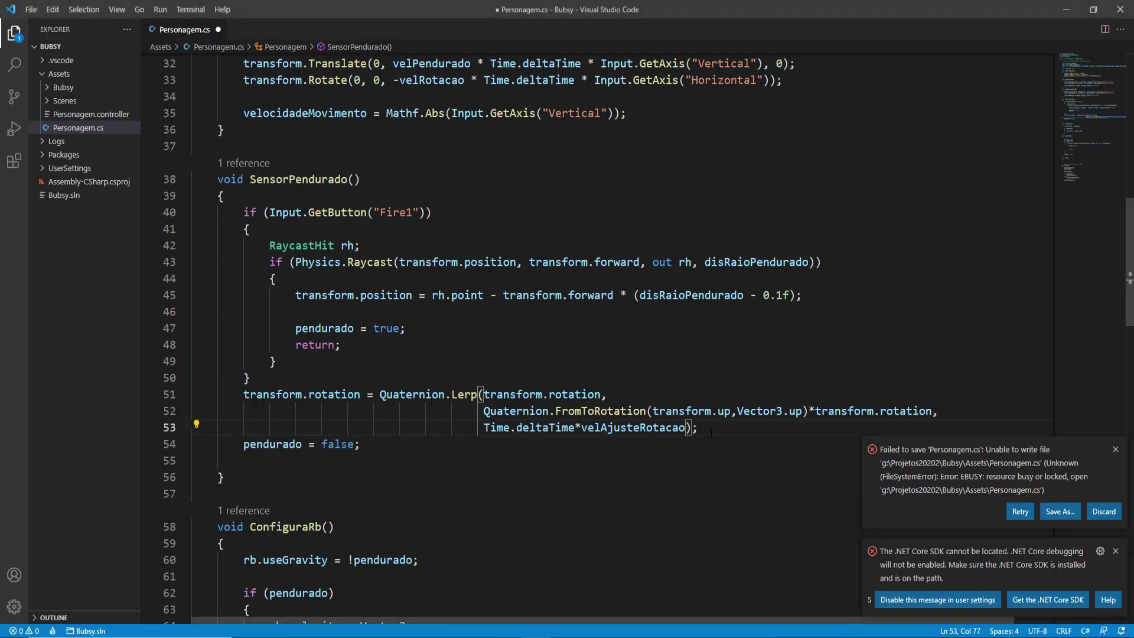
{"action": "left_click_drag", "start_coordinate": [690, 427], "coordinate": [245, 397]}
{"action": "key", "text": "ctrl+c"}
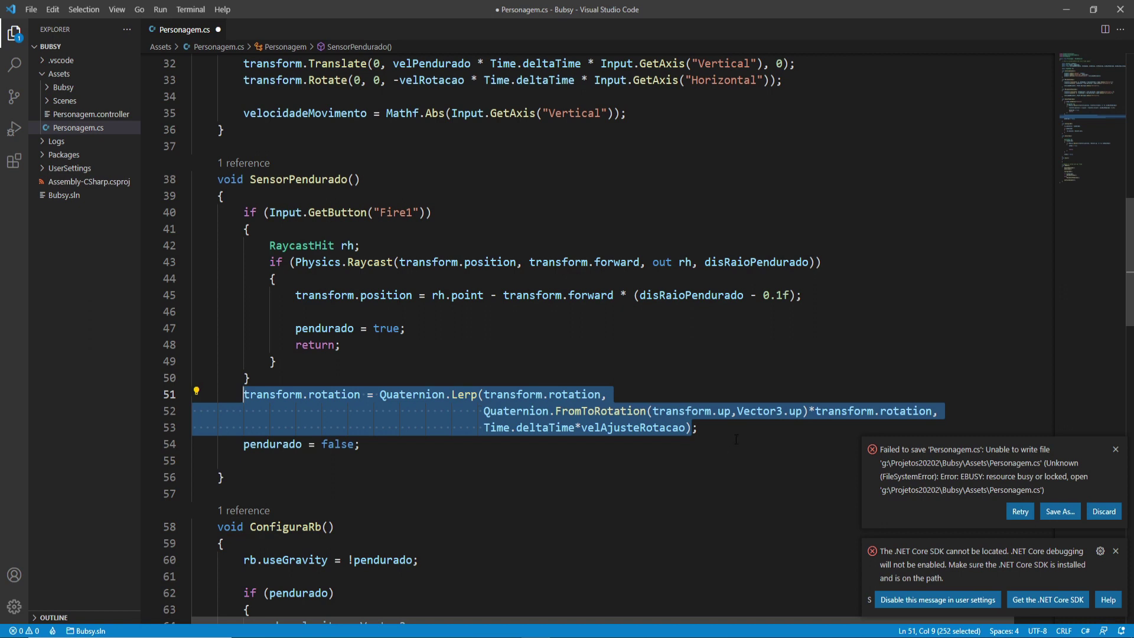
{"action": "left_click", "coordinate": [514, 311]}
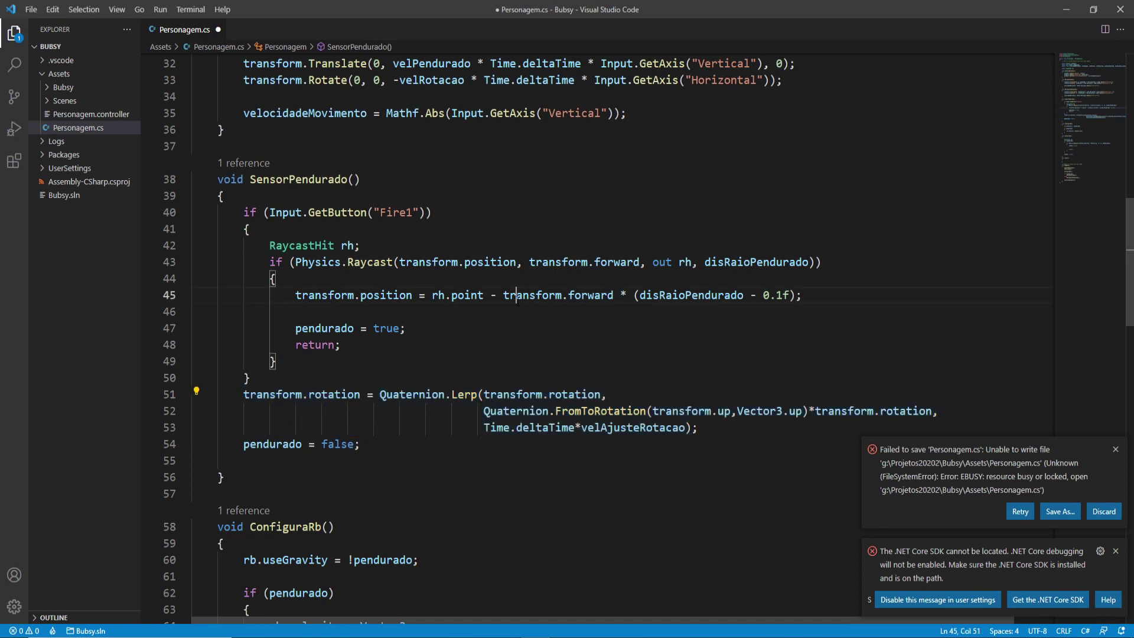
{"action": "left_click", "coordinate": [470, 323]}
{"action": "key", "text": "Return"}
{"action": "key", "text": "Return"}
{"action": "key", "text": "ctrl+f"}
{"action": "key", "text": "ctrl+v"}
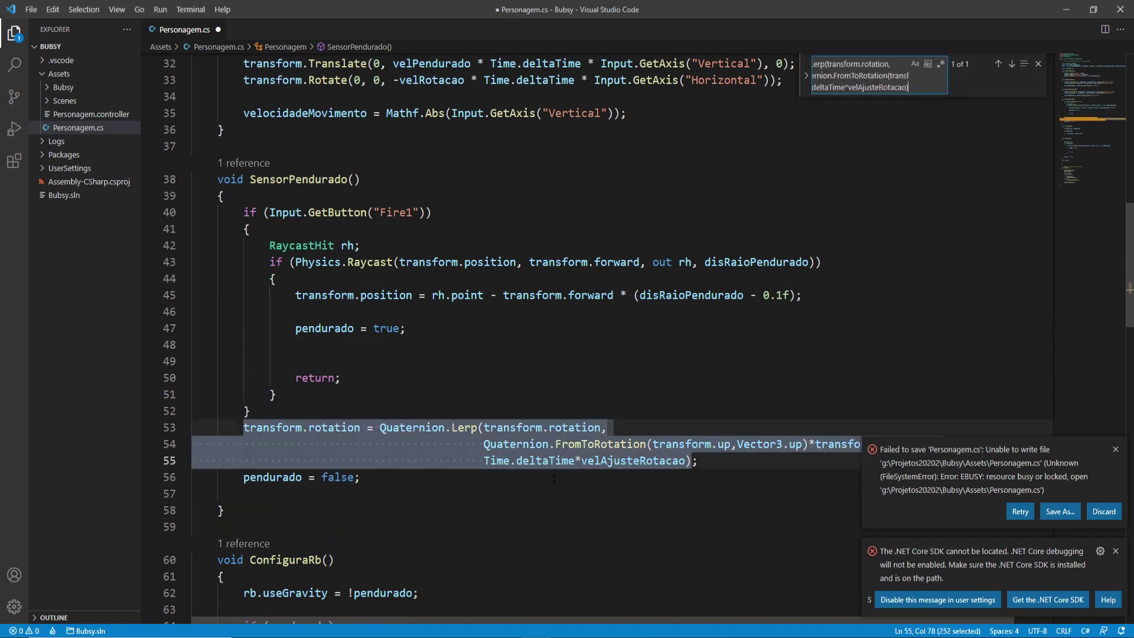
{"action": "key", "text": "Escape"}
{"action": "key", "text": "ctrl+v"}
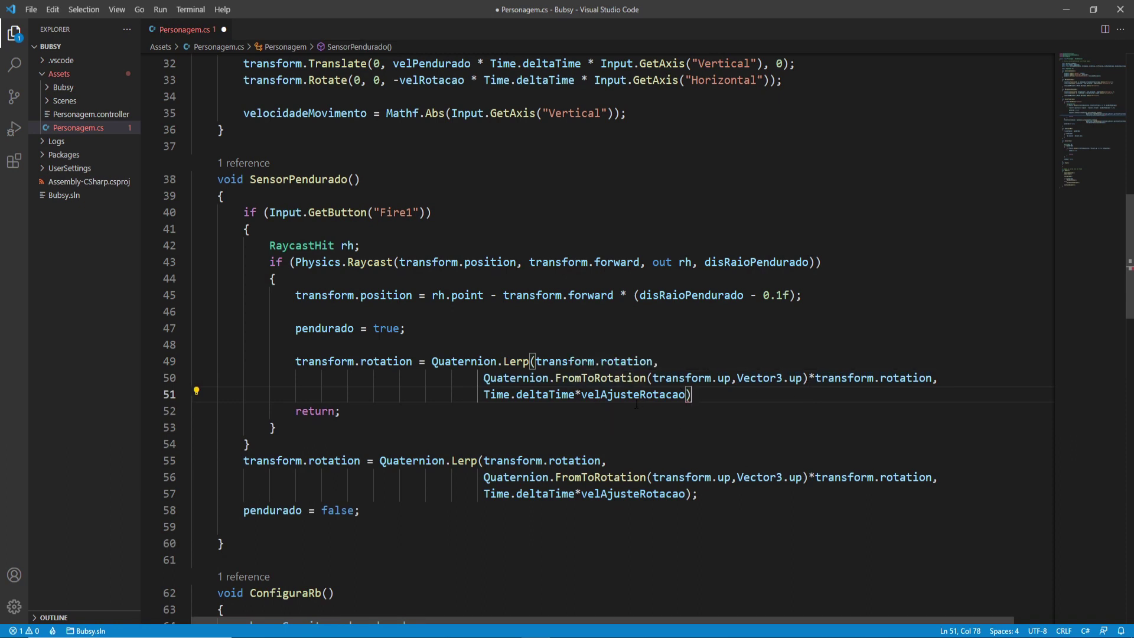
In the copied Lerp, change transform.up to transform.forward and Vector3.up to -rh.normal.
{"action": "double_click", "coordinate": [723, 378]}
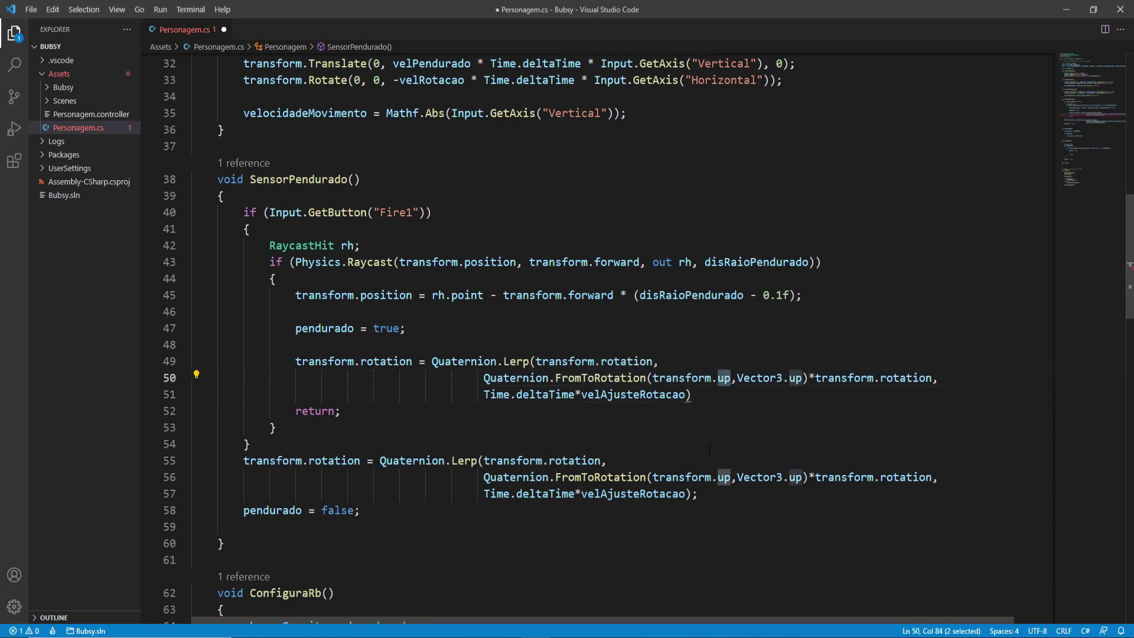
{"action": "type", "text": "for"}
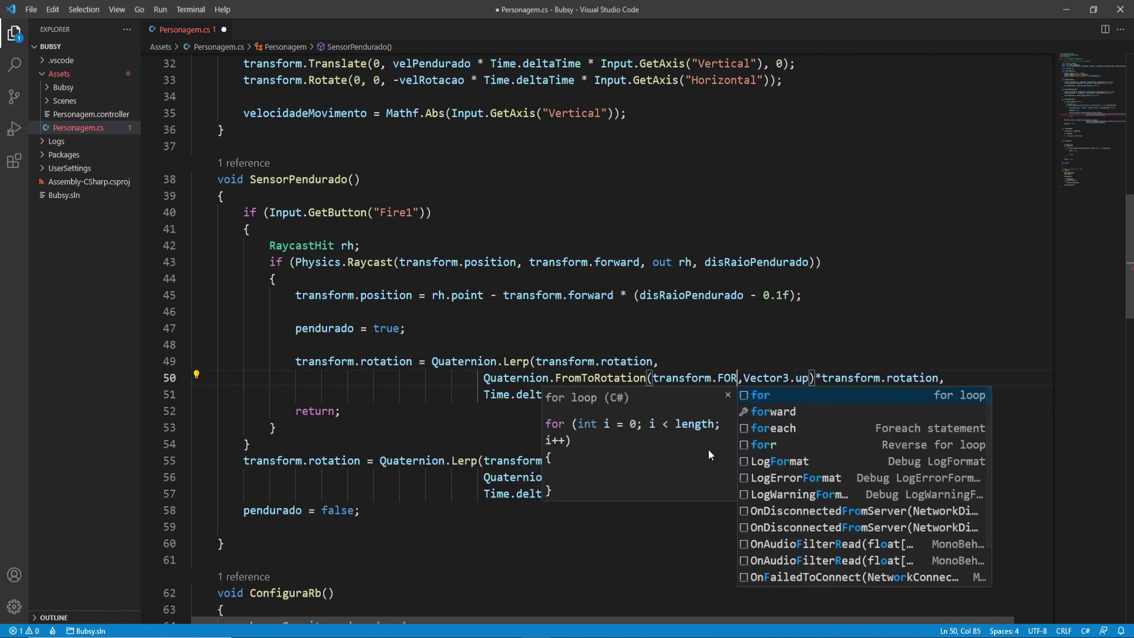
{"action": "type", "text": "ward"}
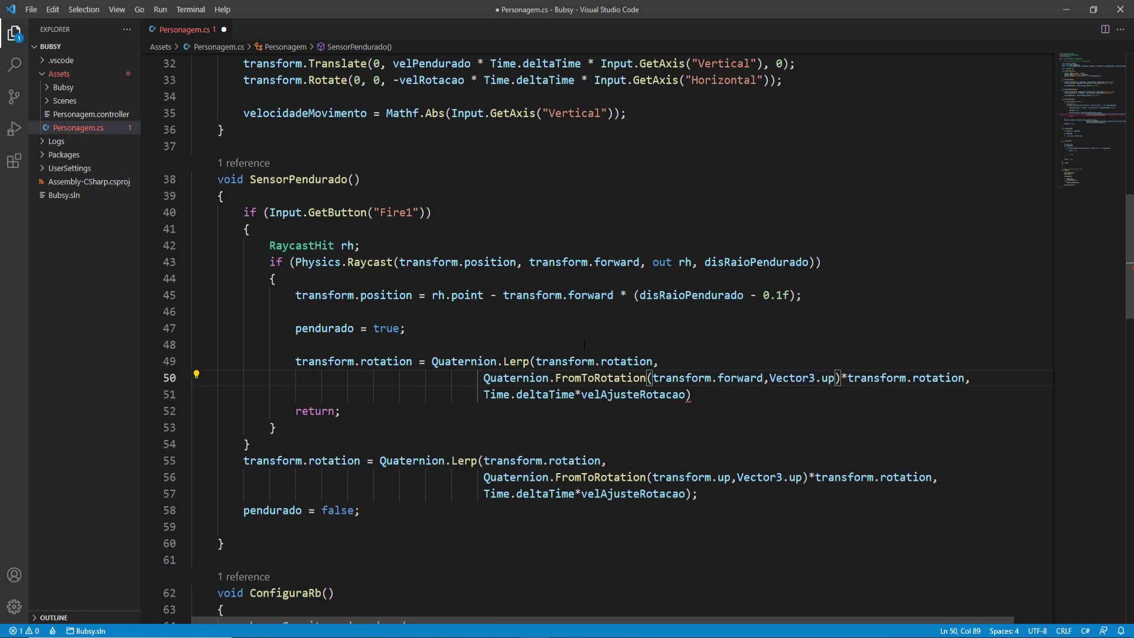
{"action": "double_click", "coordinate": [685, 262]}
{"action": "key", "text": "ctrl+c"}
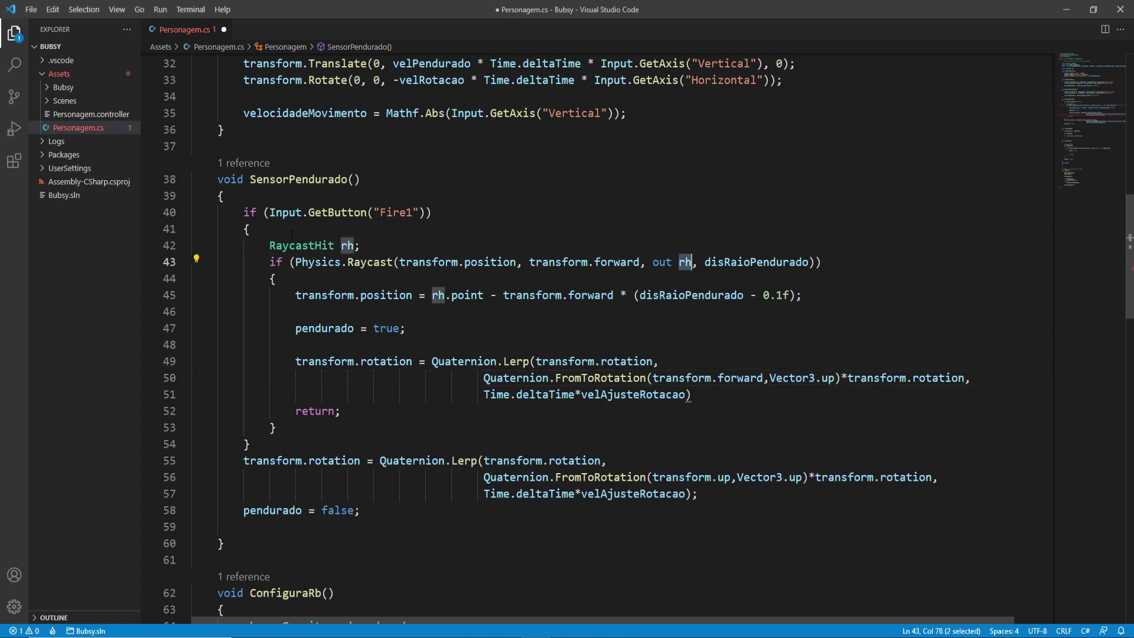
{"action": "left_click_drag", "start_coordinate": [839, 378], "coordinate": [770, 377]}
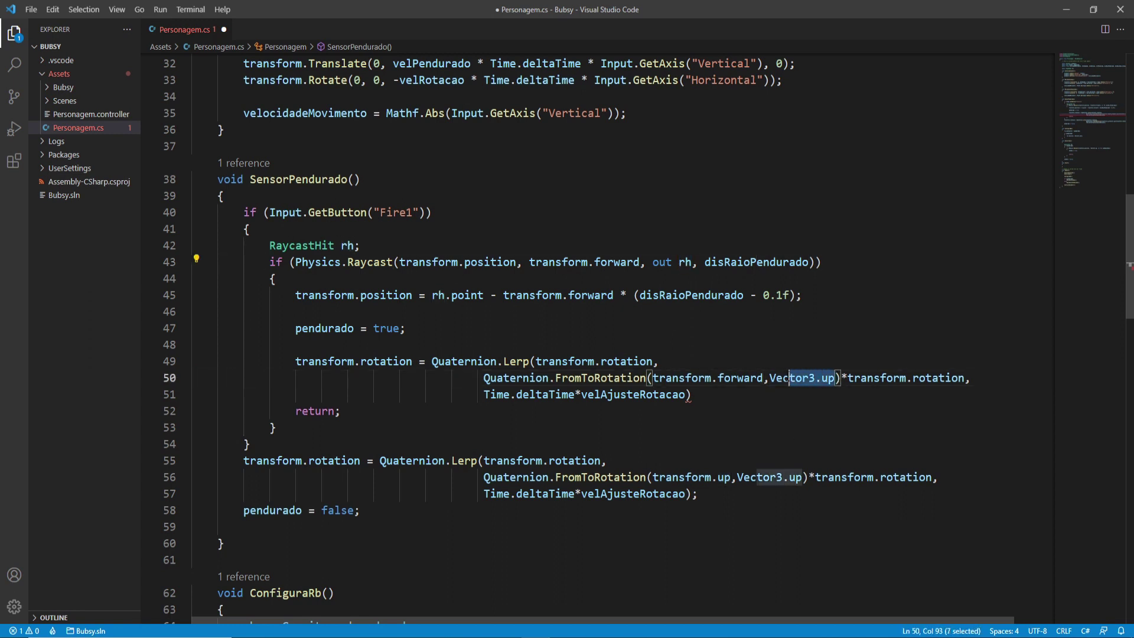
{"action": "key", "text": "ctrl+v"}
{"action": "type", "text": "."}
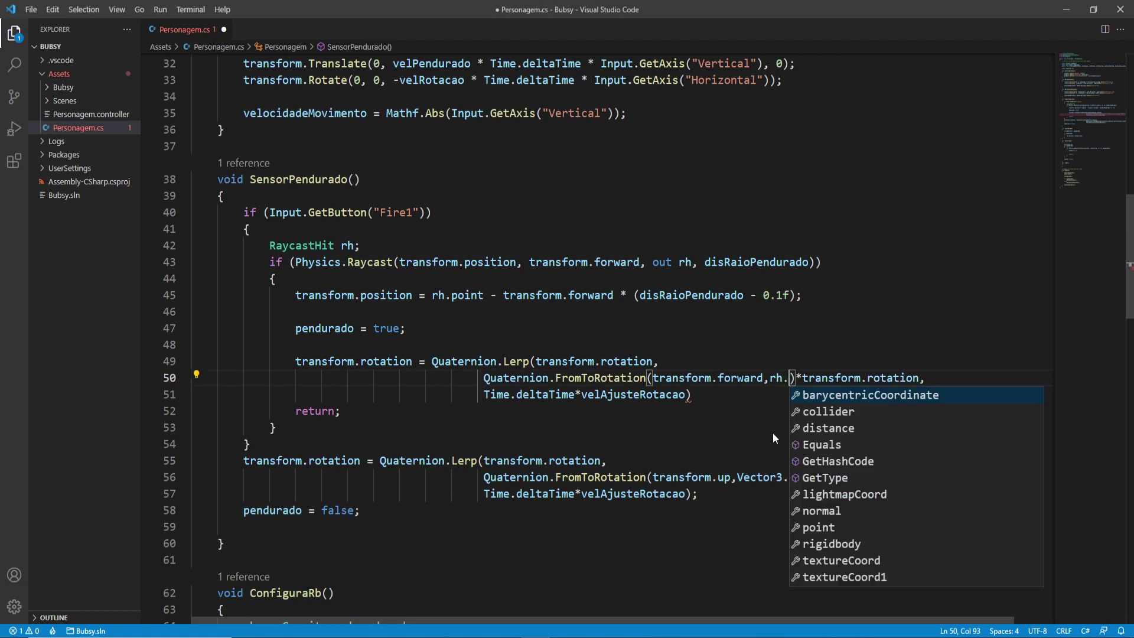
{"action": "type", "text": "NO"}
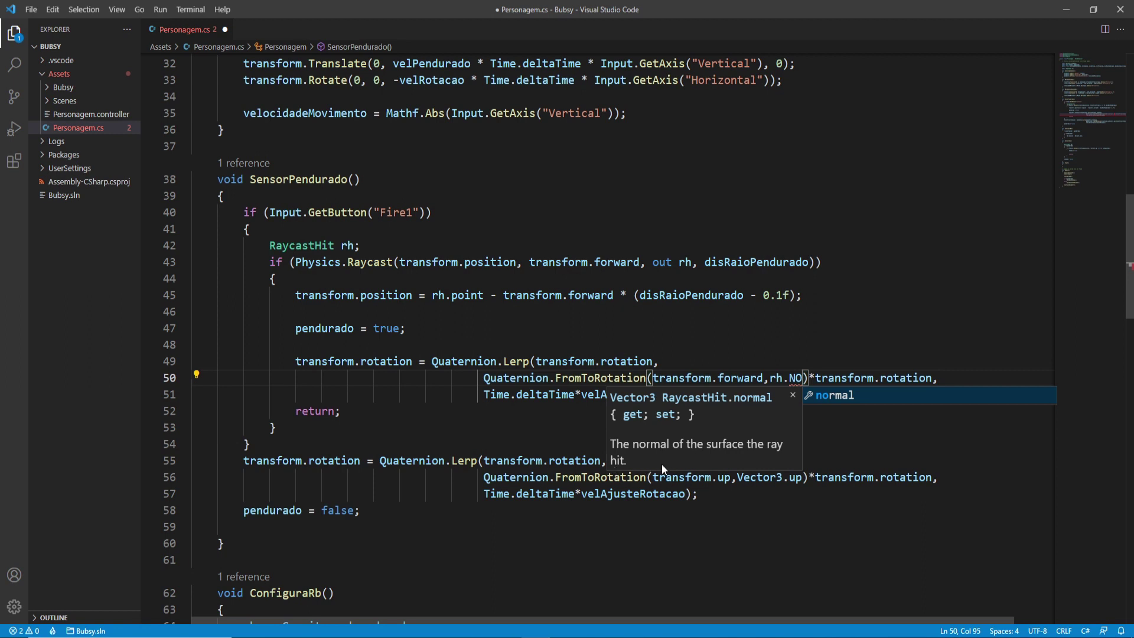
{"action": "key", "text": "Tab"}
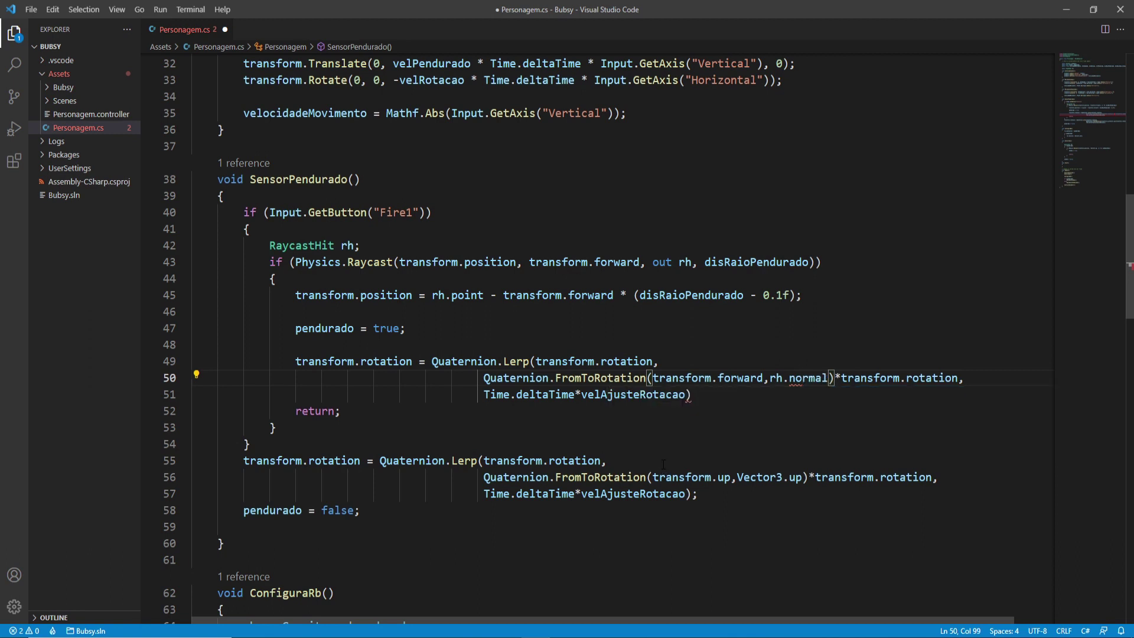
{"action": "left_click", "coordinate": [770, 378]}
{"action": "type", "text": "-"}
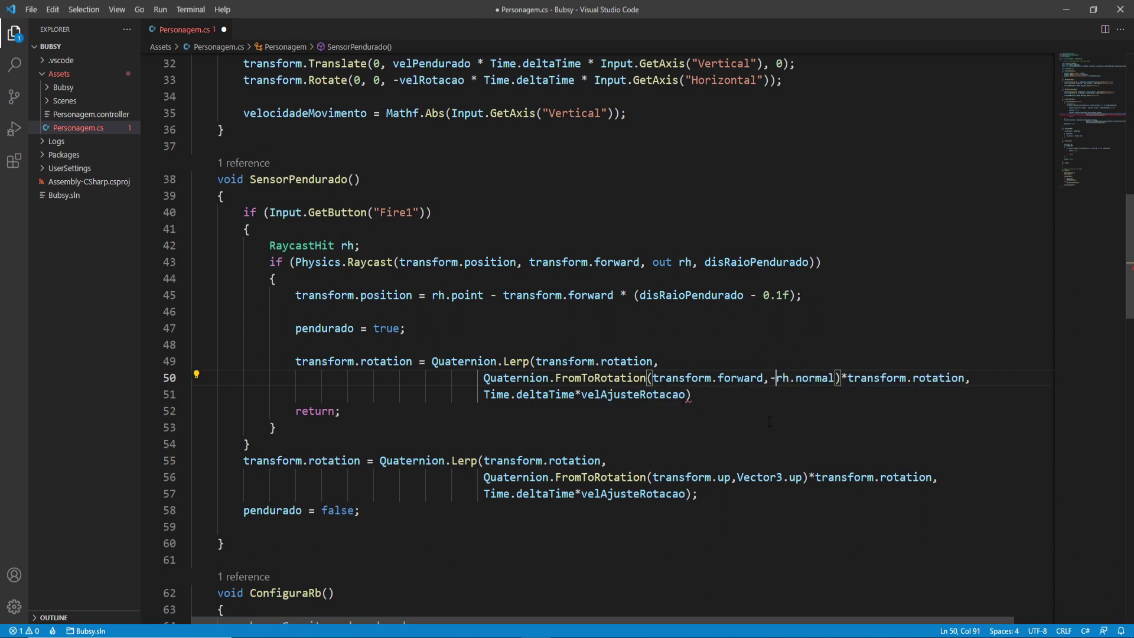
Add the missing semicolon to the copied statement, save the script, and return to Unity.
{"action": "key", "text": "ctrl+s"}
{"action": "left_click", "coordinate": [702, 395]}
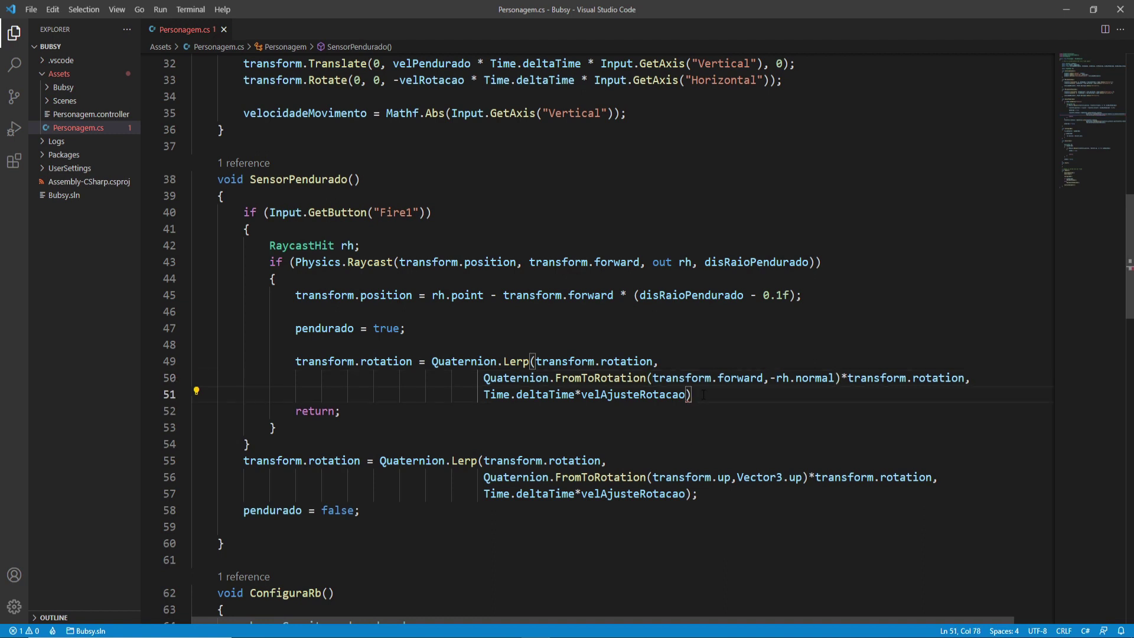
{"action": "type", "text": ";"}
{"action": "key", "text": "ctrl+s"}
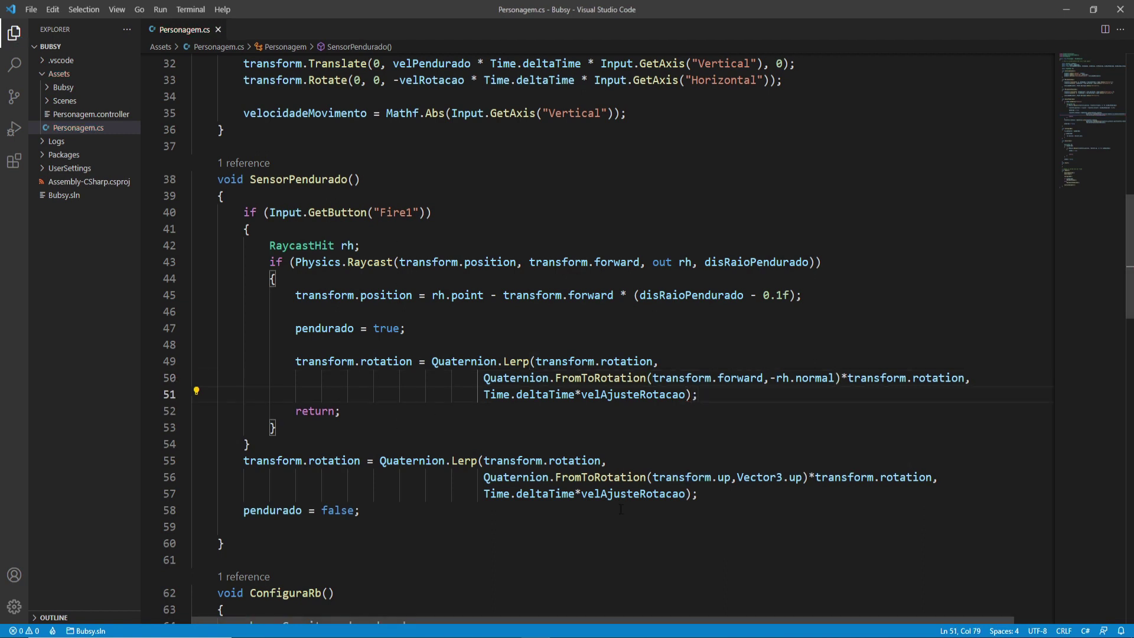
{"action": "left_click", "coordinate": [559, 632]}
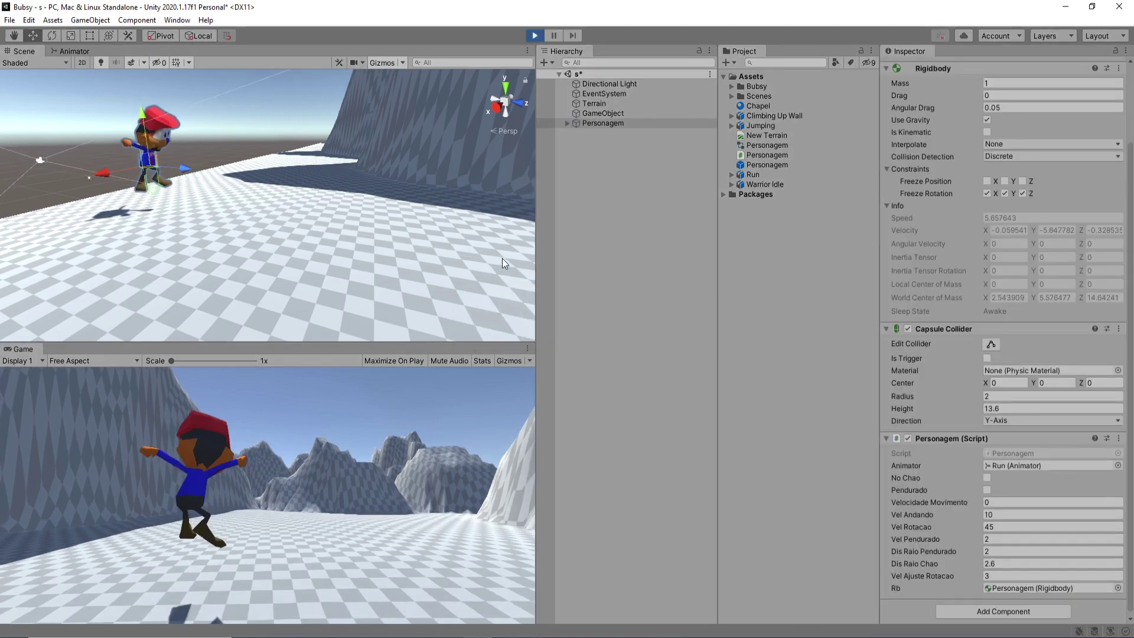
Run forward with W, turn toward the wall with A, and grab it to hang.
{"action": "key", "text": "w"}
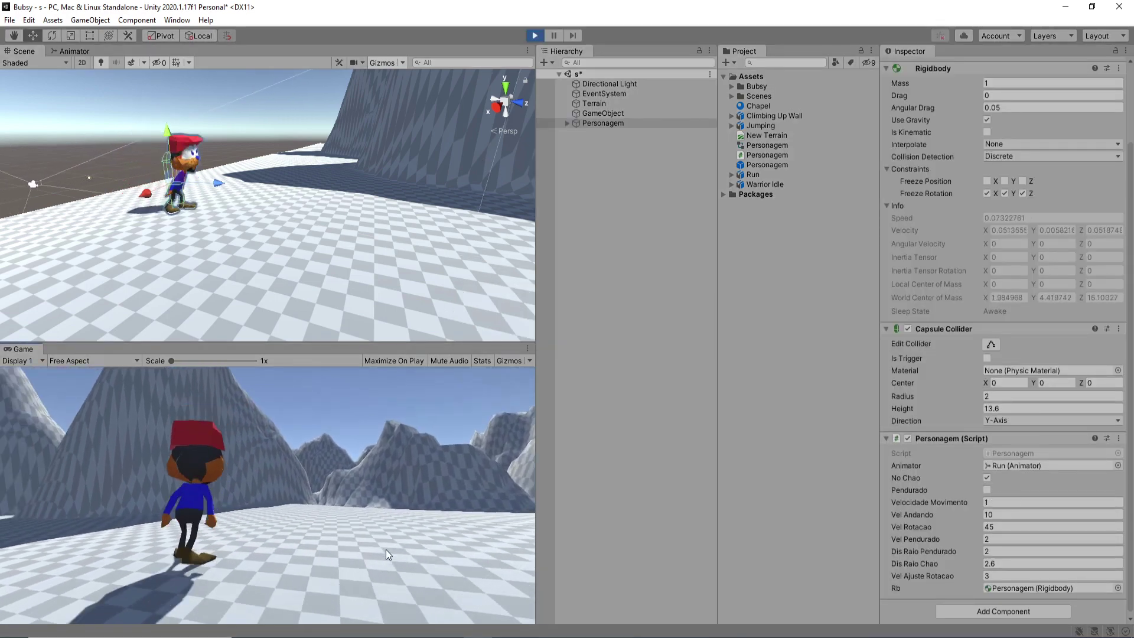
{"action": "key", "text": "a"}
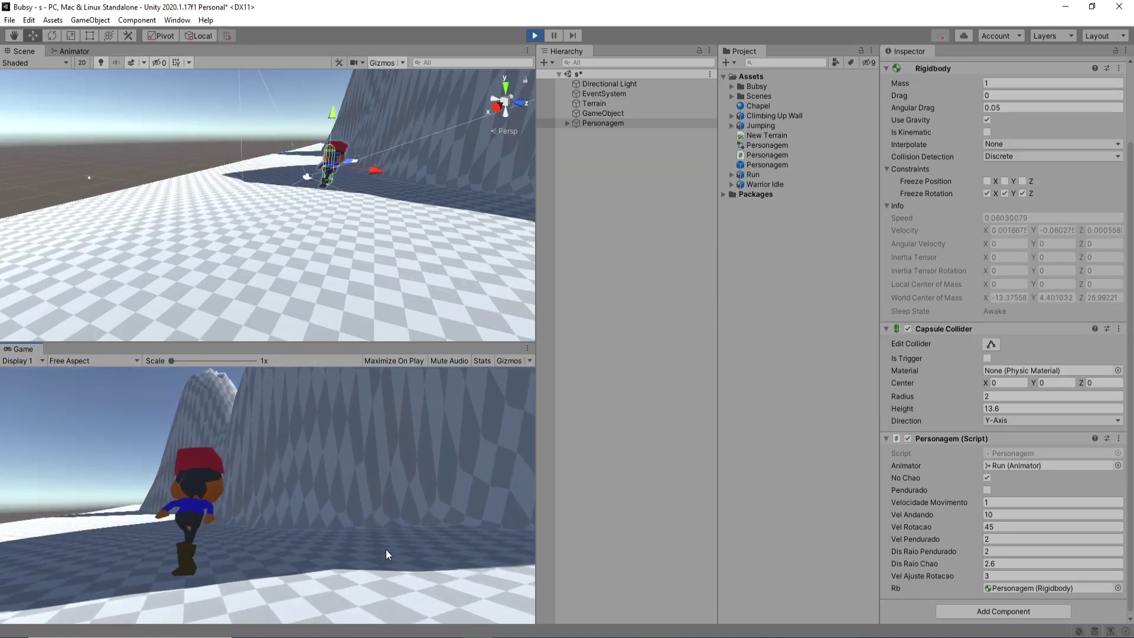
{"action": "key", "text": "w"}
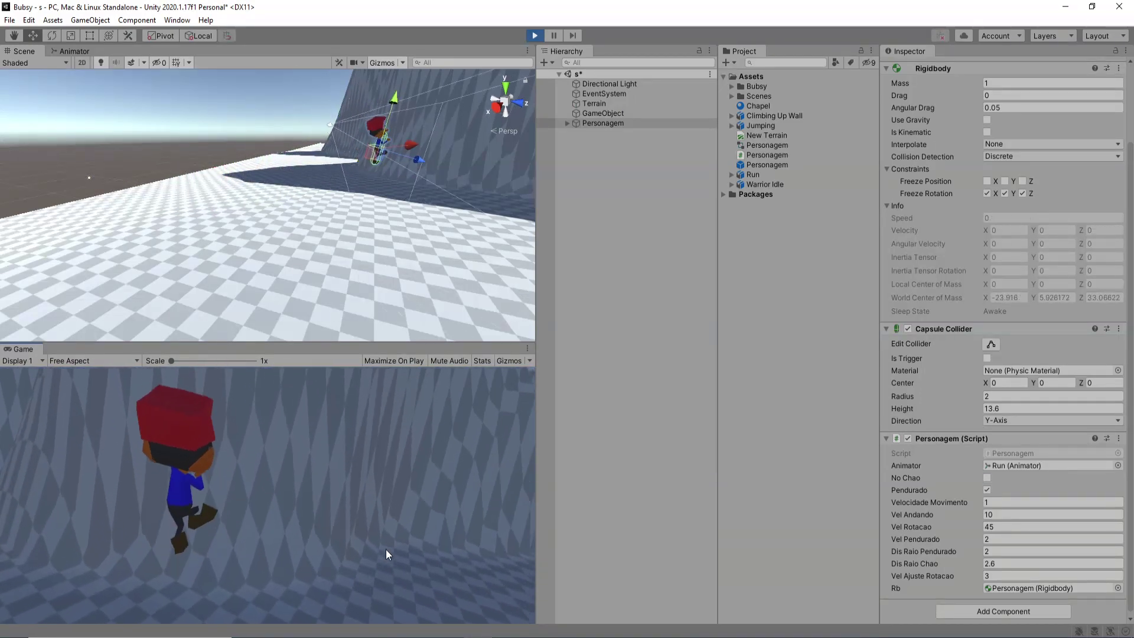
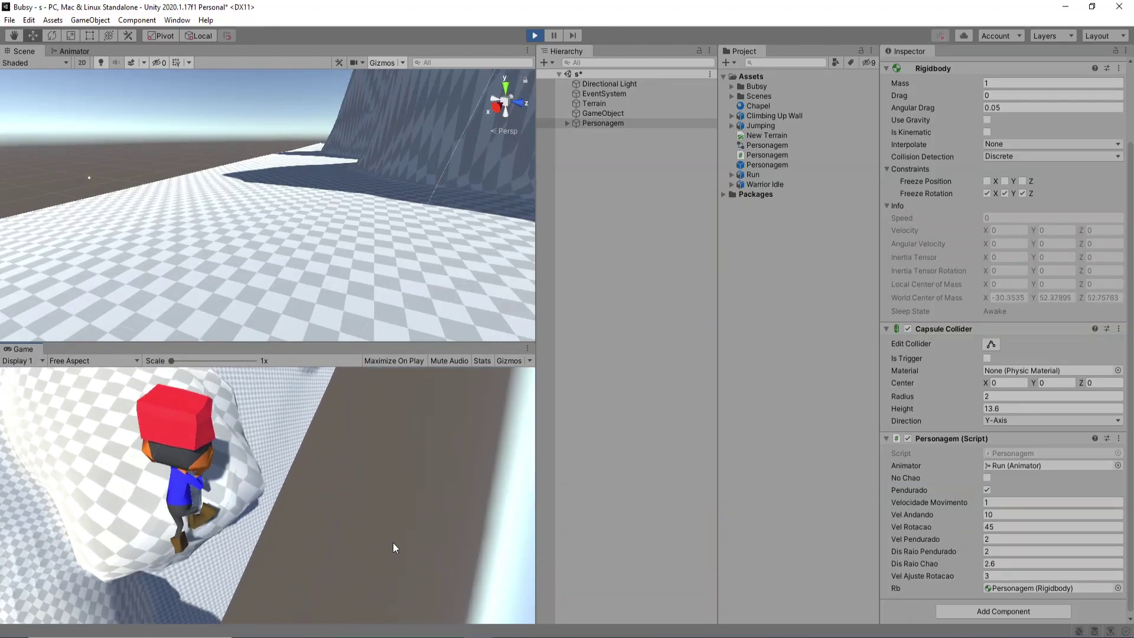
In Play mode, climb the character up and over the wall, then walk it forward.
{"action": "key", "text": "w"}
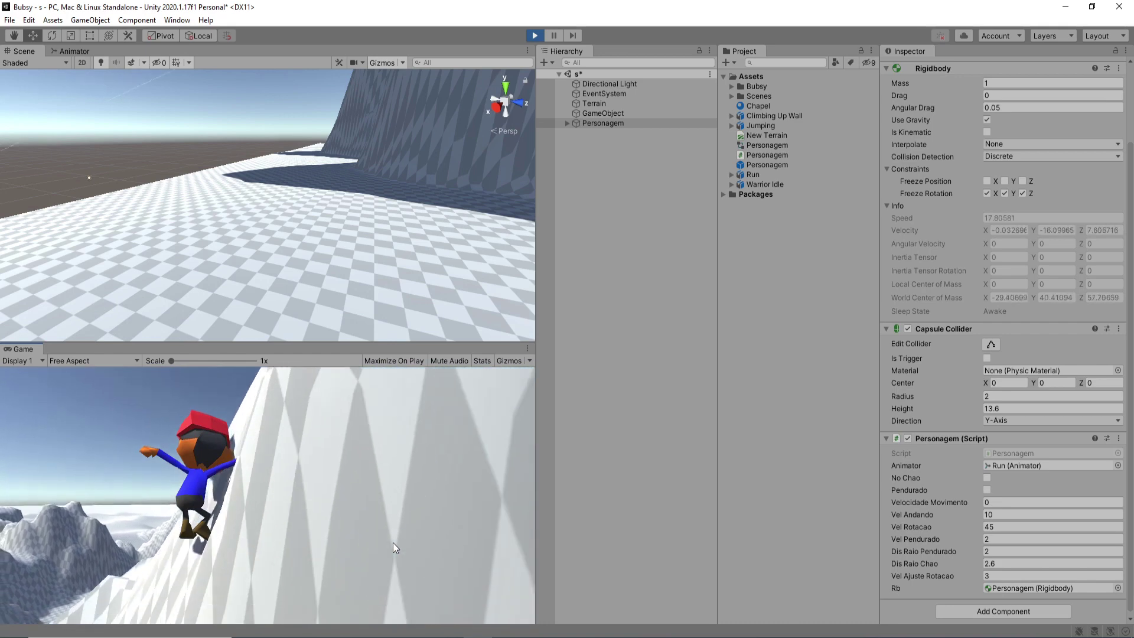
{"action": "key", "text": "w"}
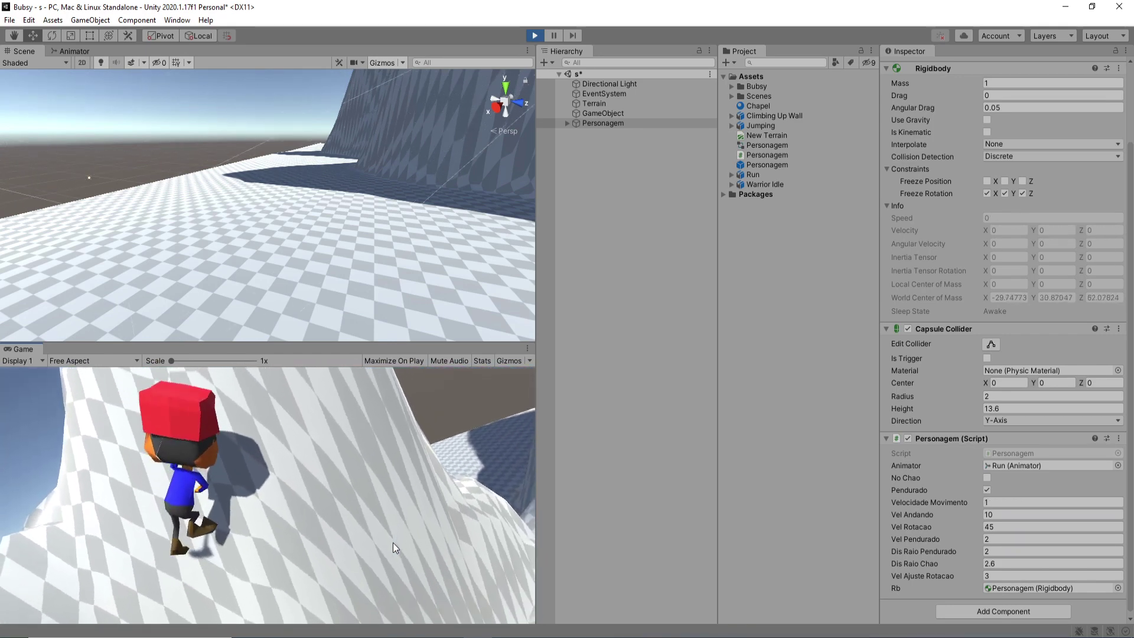
{"action": "key", "text": "w"}
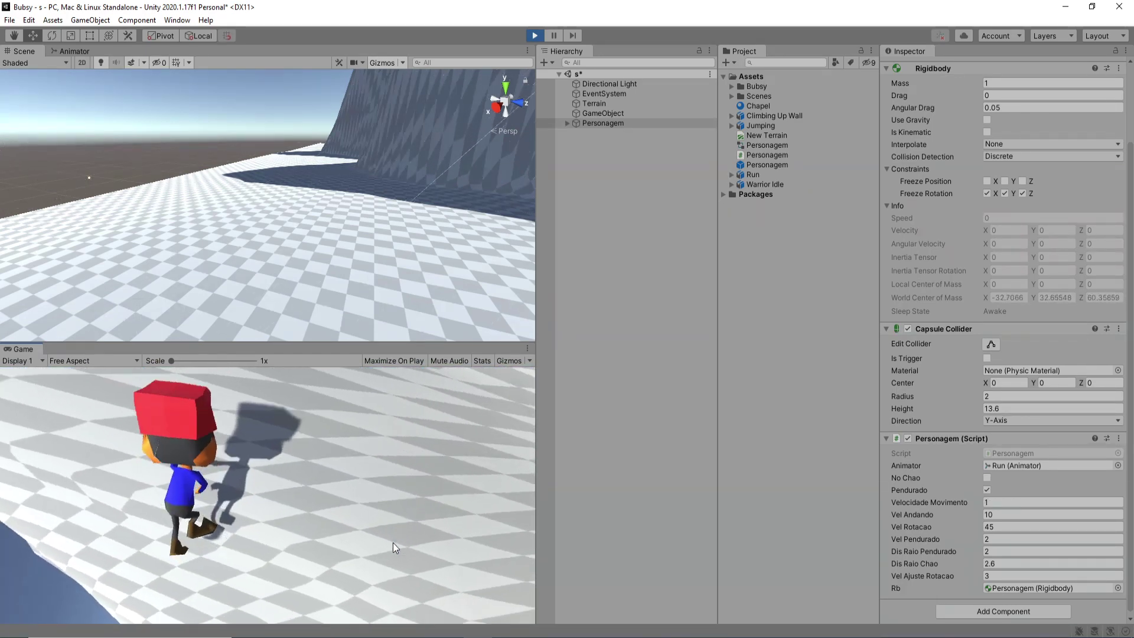
{"action": "key", "text": "w"}
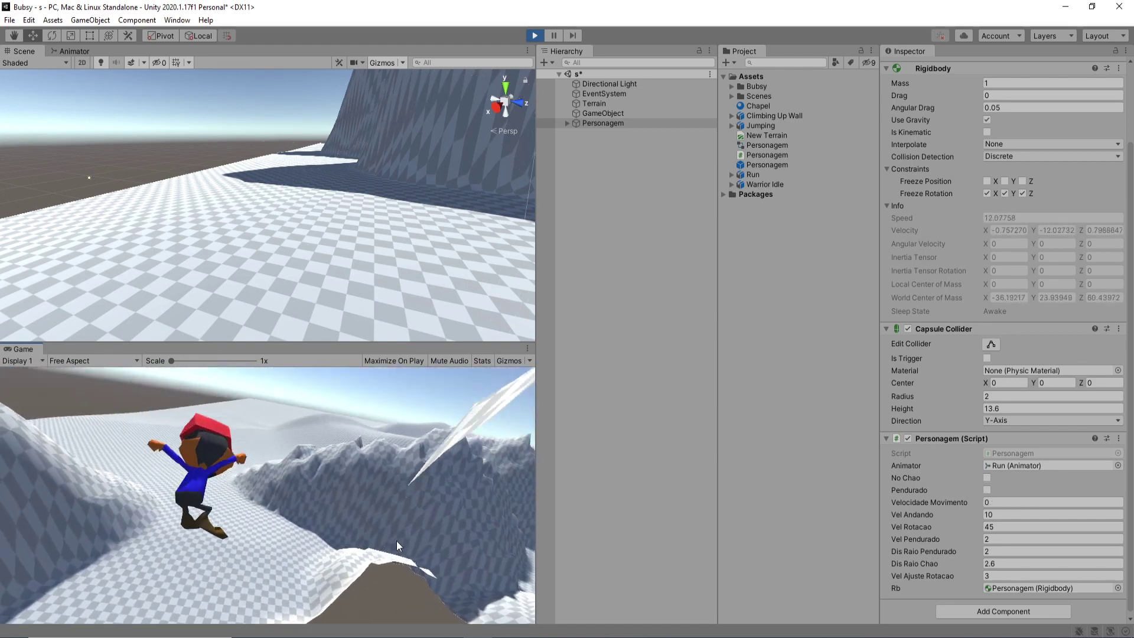
{"action": "key", "text": "w"}
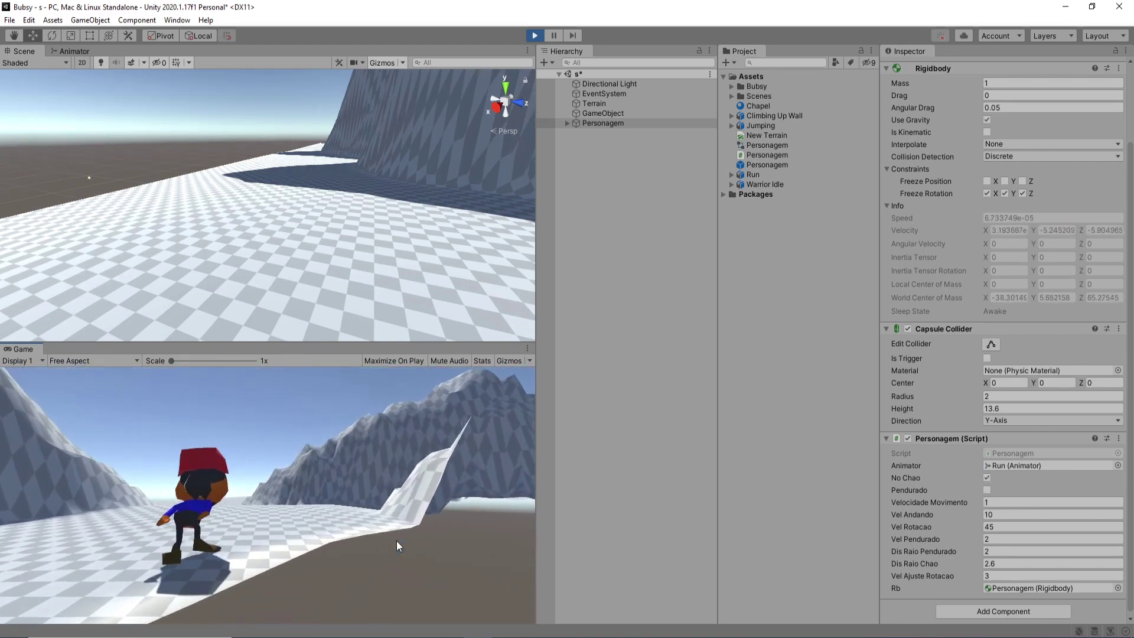
{"action": "key", "text": "d"}
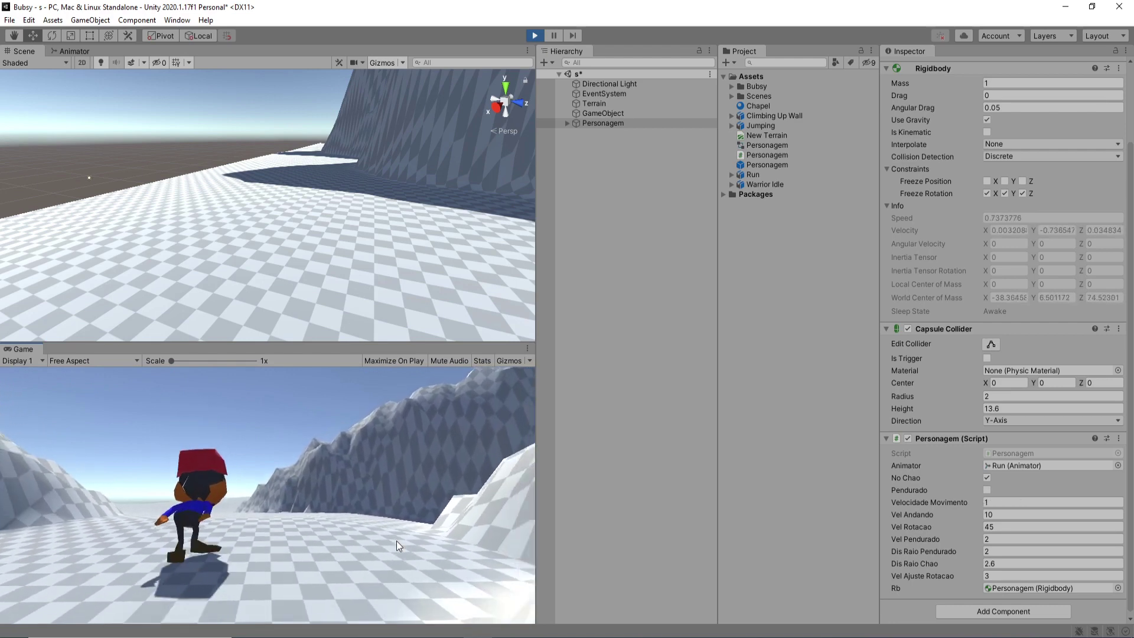
{"action": "key", "text": "w"}
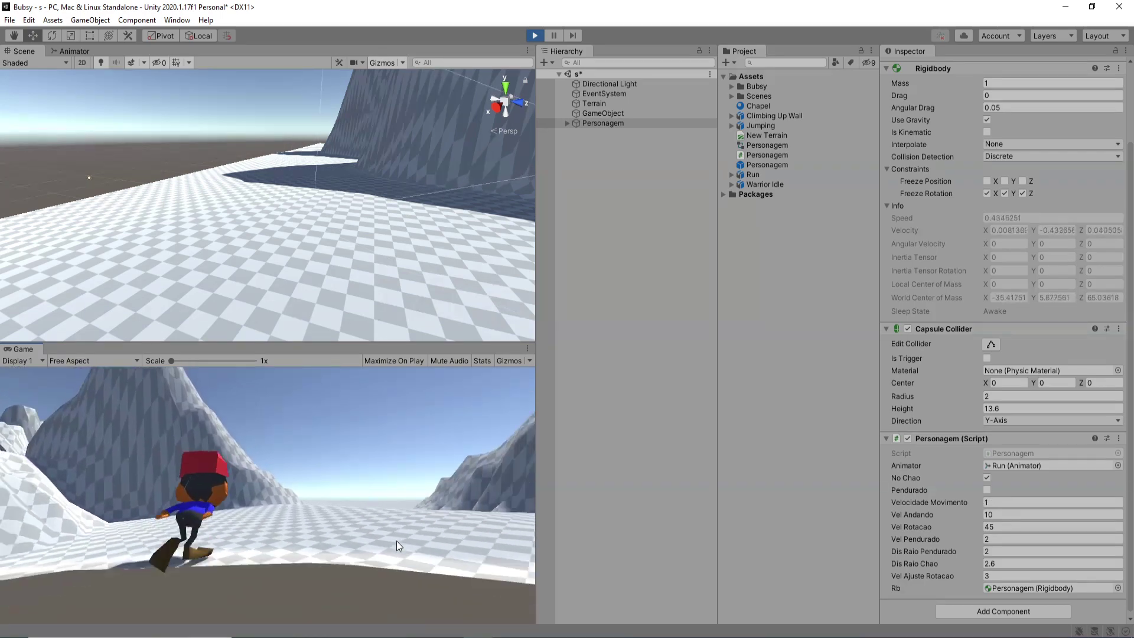
Run and steer the character across the terrain and back onto the wall, then stop Play mode.
{"action": "key", "text": "a"}
{"action": "key", "text": "a"}
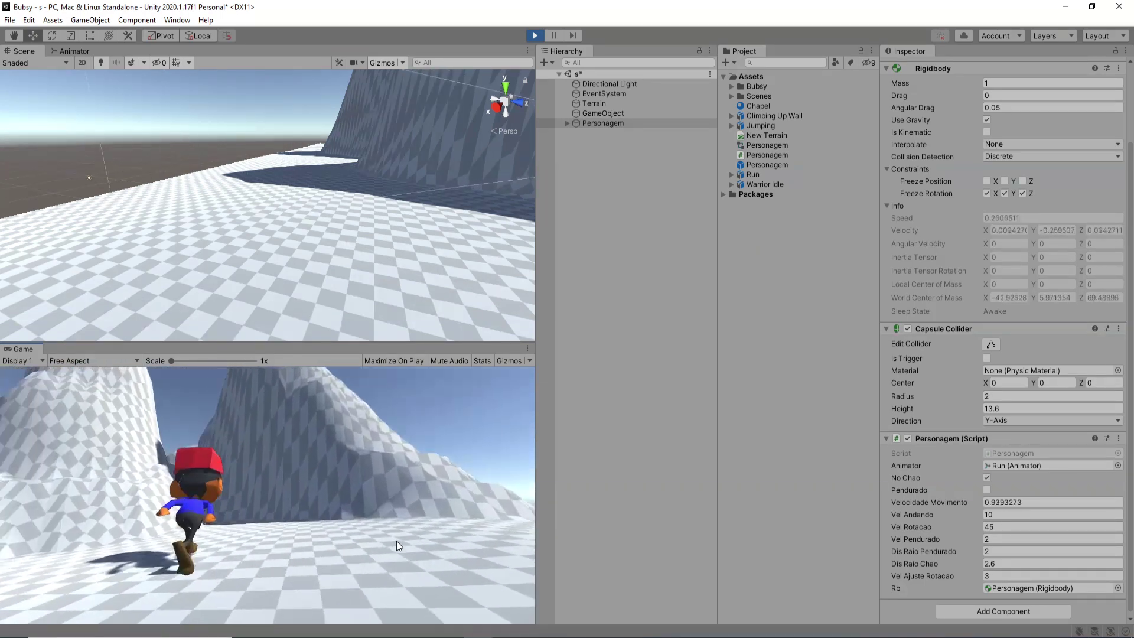
{"action": "key", "text": "w"}
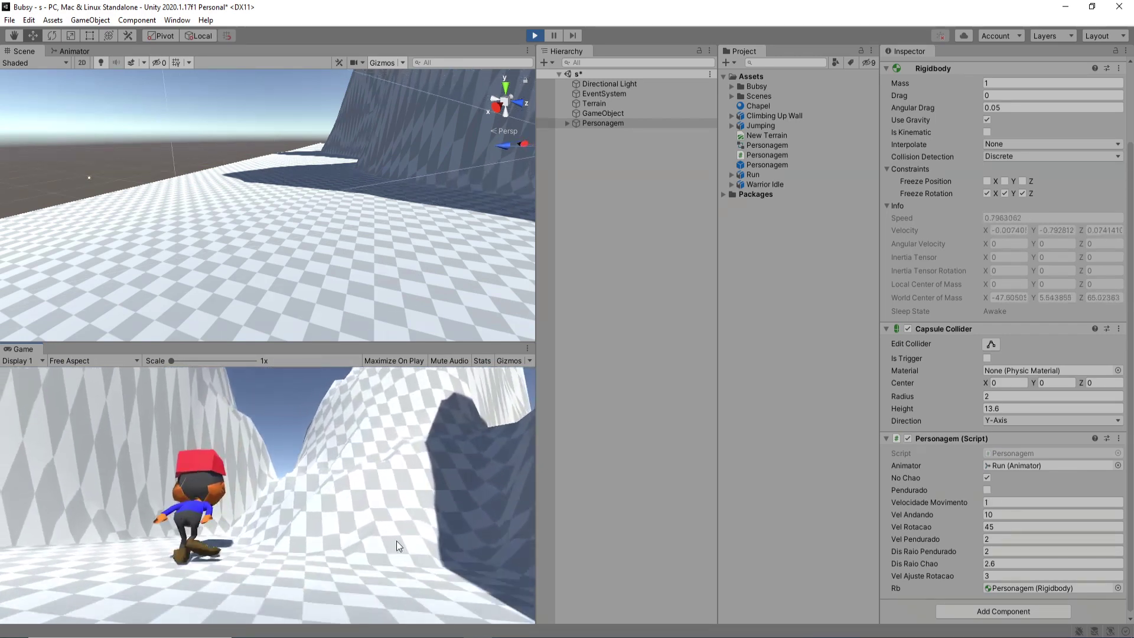
{"action": "key", "text": "d"}
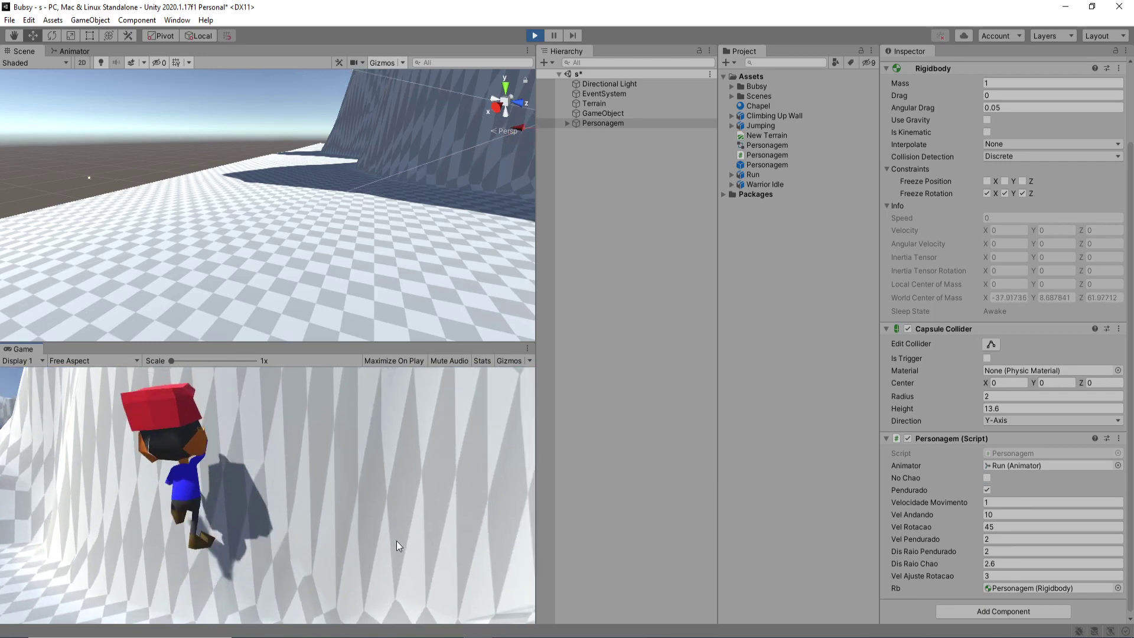
{"action": "key", "text": "ctrl+s"}
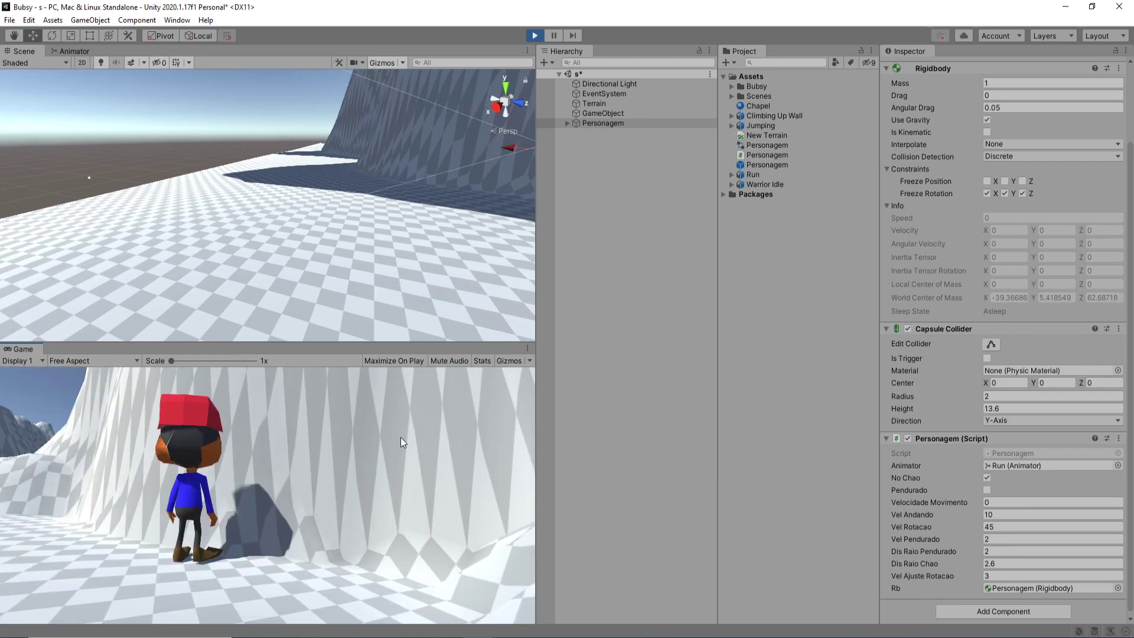
{"action": "key", "text": "a"}
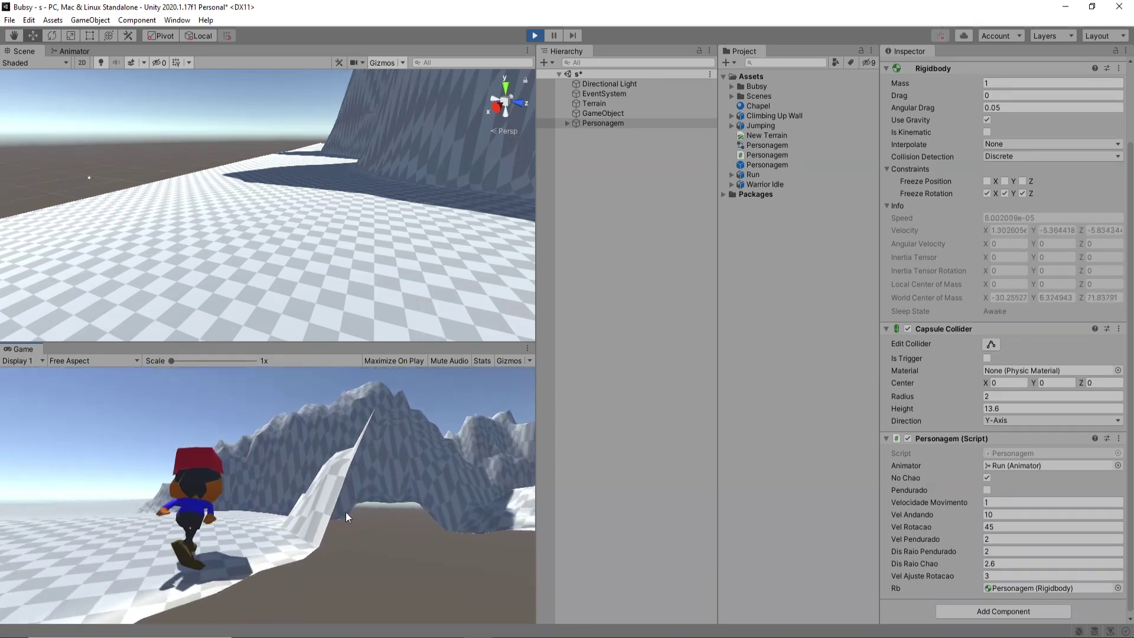
{"action": "key", "text": "w"}
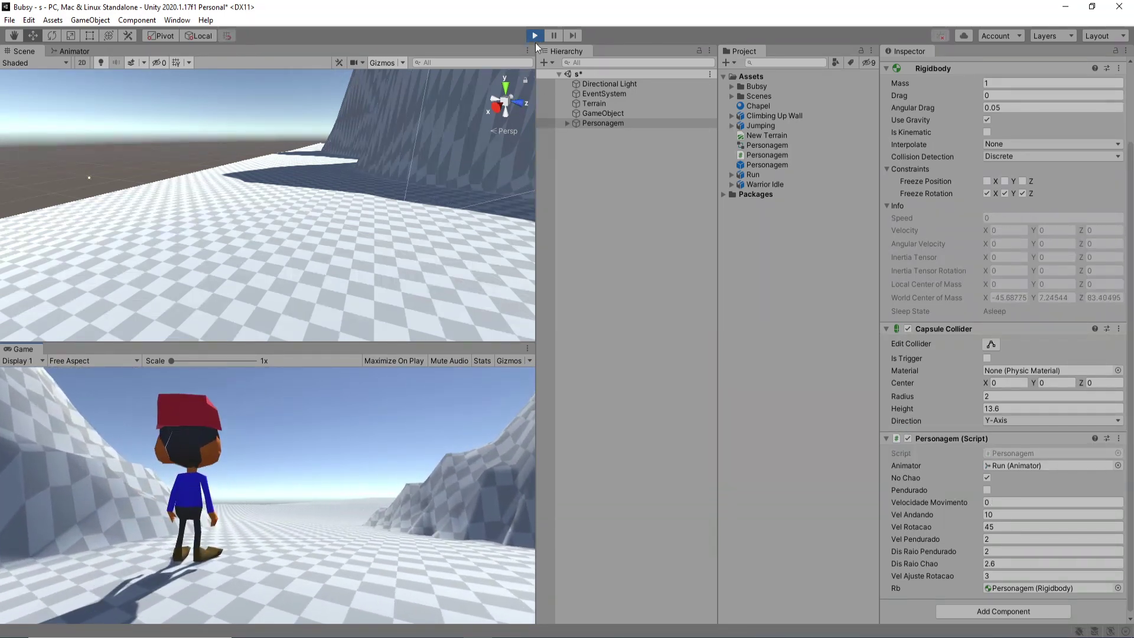
{"action": "key", "text": "w"}
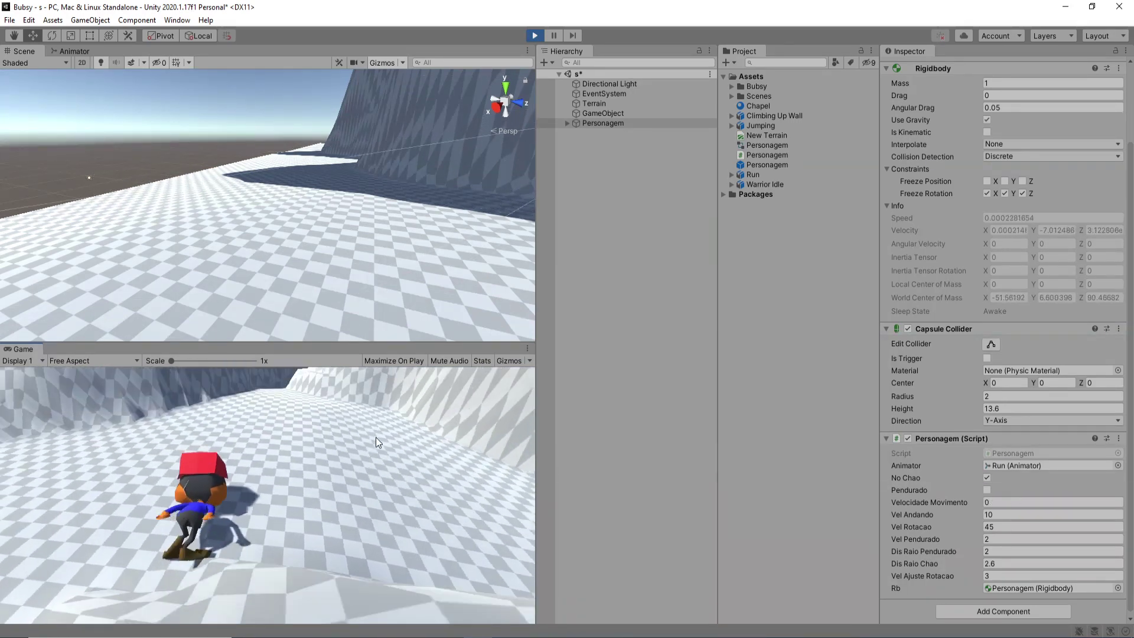
{"action": "key", "text": "w"}
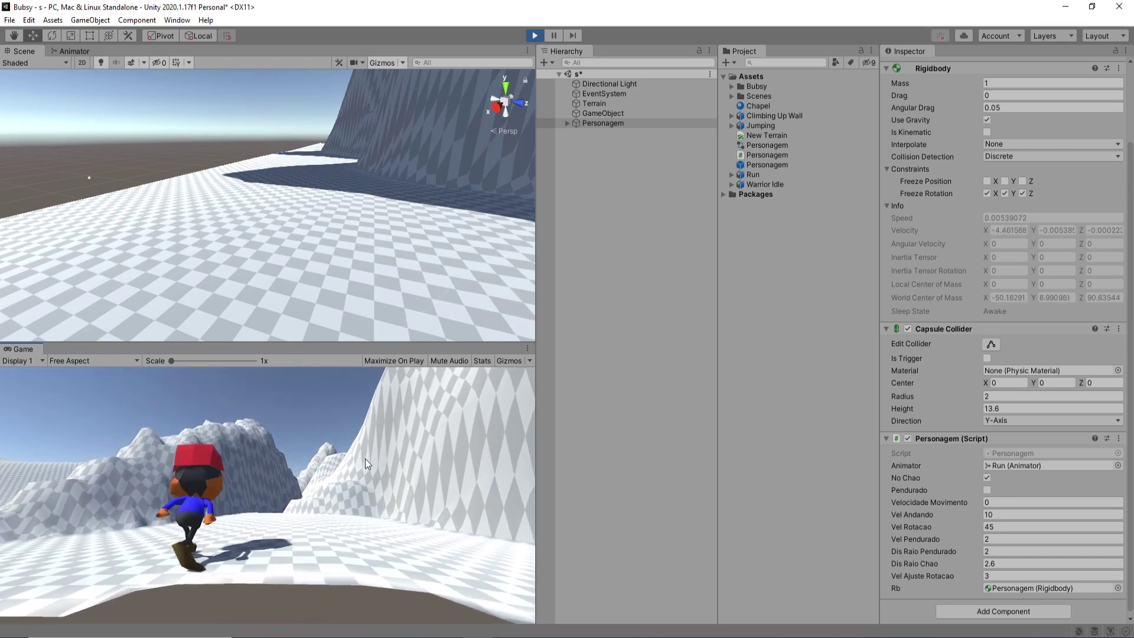
{"action": "left_click", "coordinate": [533, 36]}
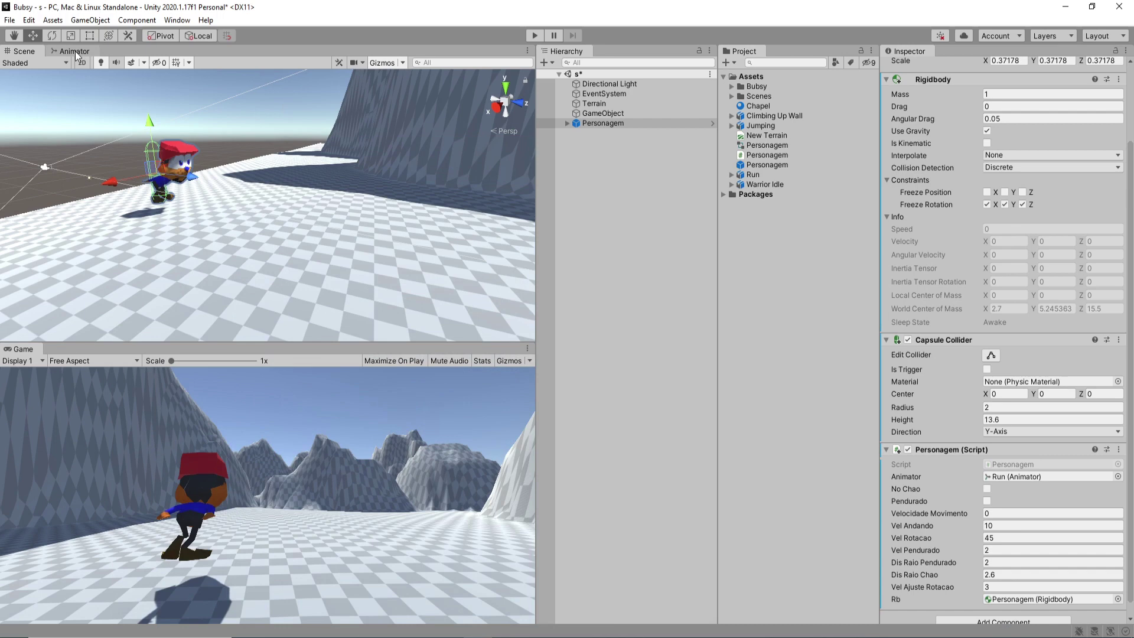
Show the Personagem Animator graph and inspect the Warrior Idle, Run, Jumping and Climbing Up Wall states.
{"action": "left_click", "coordinate": [74, 52]}
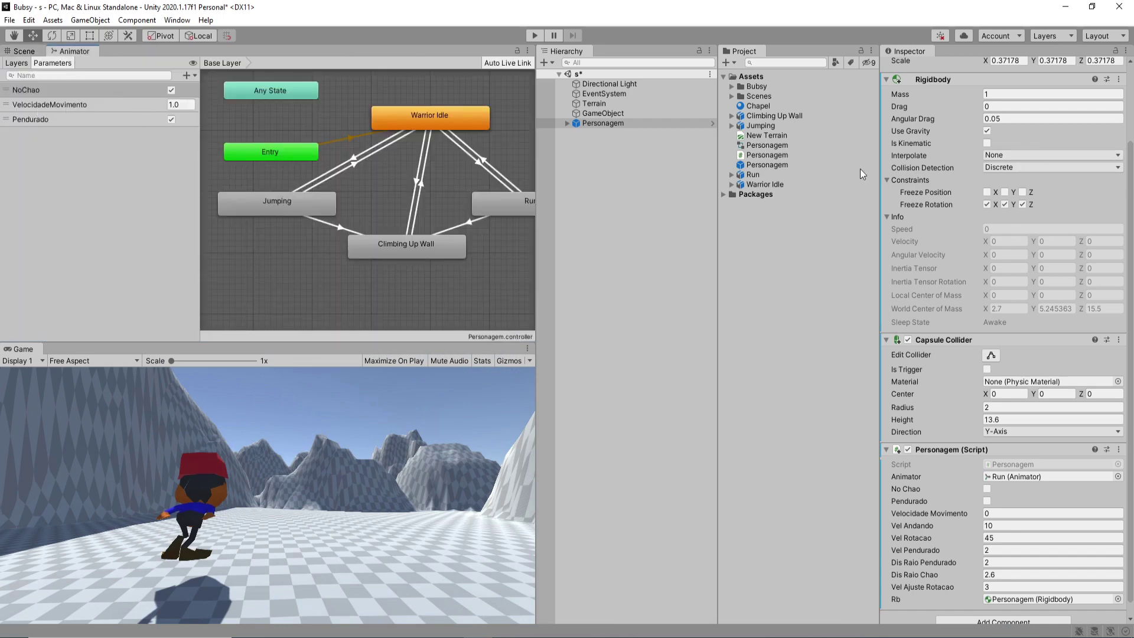
{"action": "left_click", "coordinate": [456, 124]}
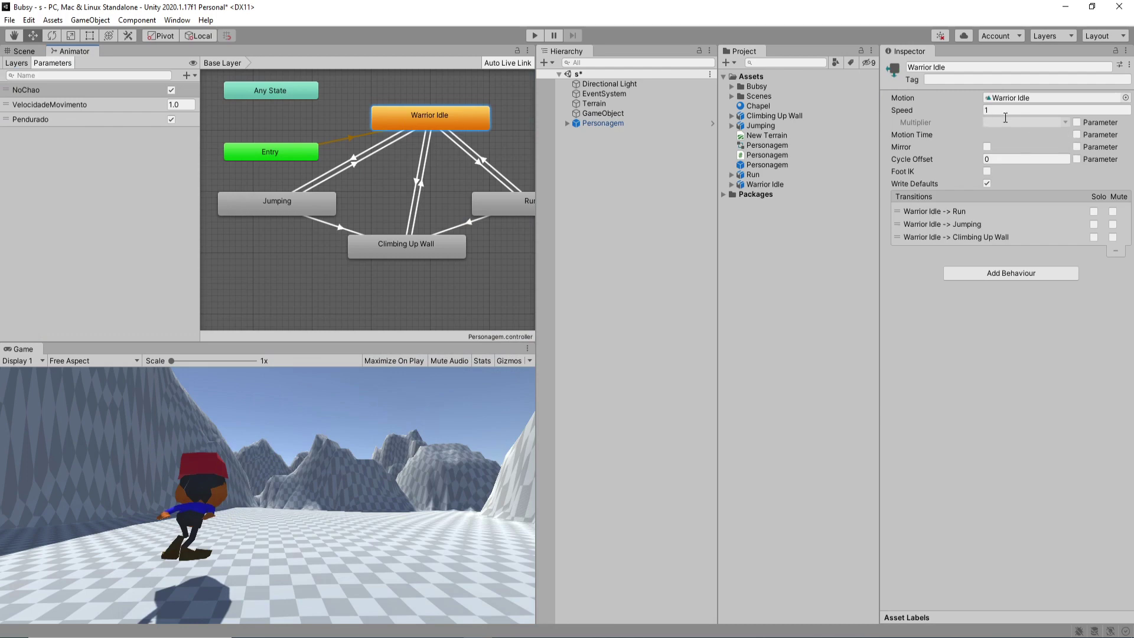
{"action": "left_click", "coordinate": [489, 209]}
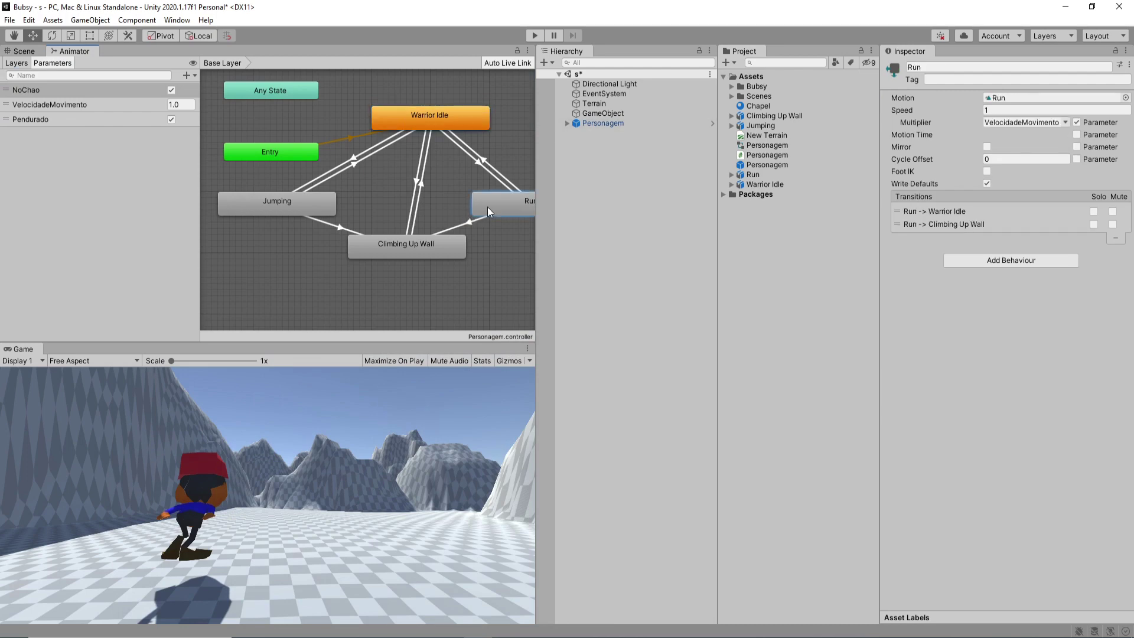
{"action": "left_click", "coordinate": [284, 202]}
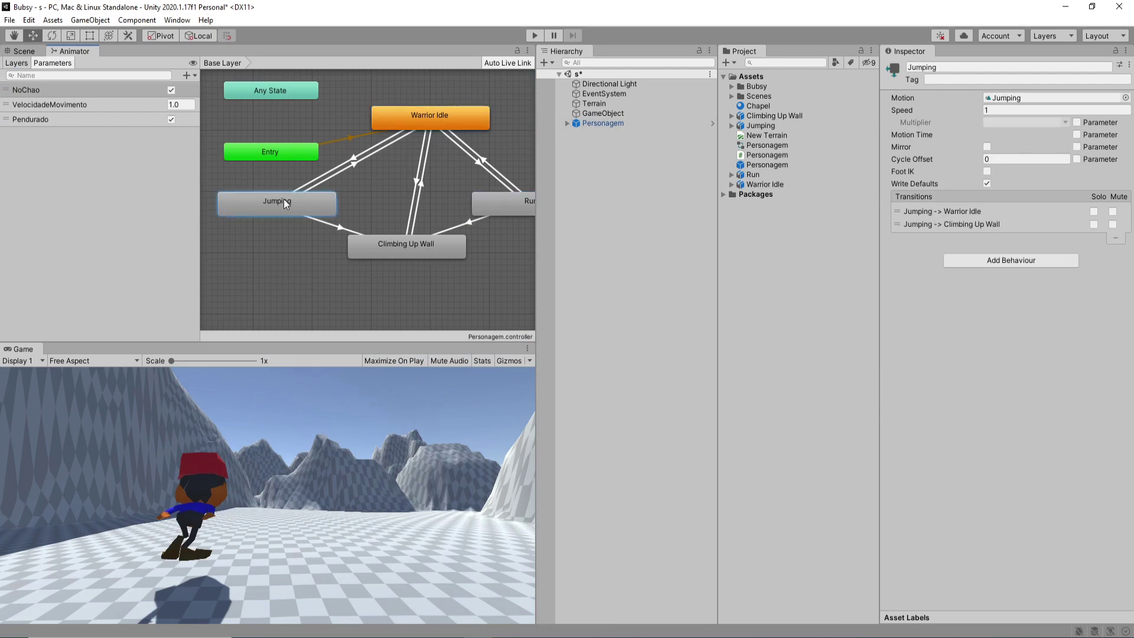
{"action": "left_click", "coordinate": [407, 244]}
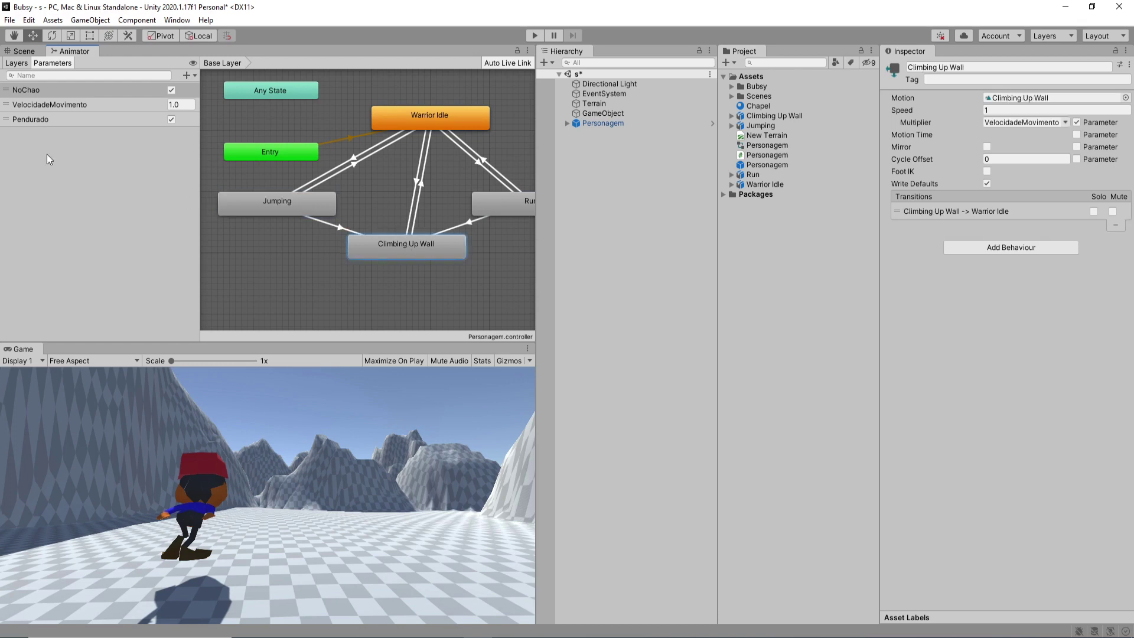
Add a float Animator parameter named SentidoMoviemento, correcting the typo in its name.
{"action": "left_click", "coordinate": [187, 73]}
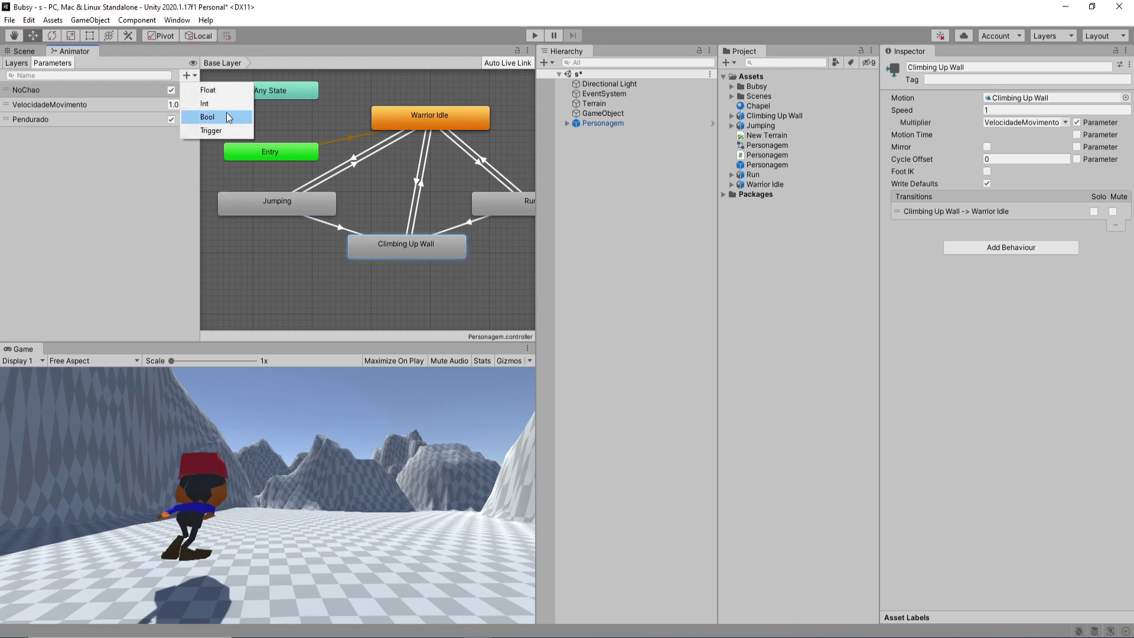
{"action": "left_click", "coordinate": [224, 91]}
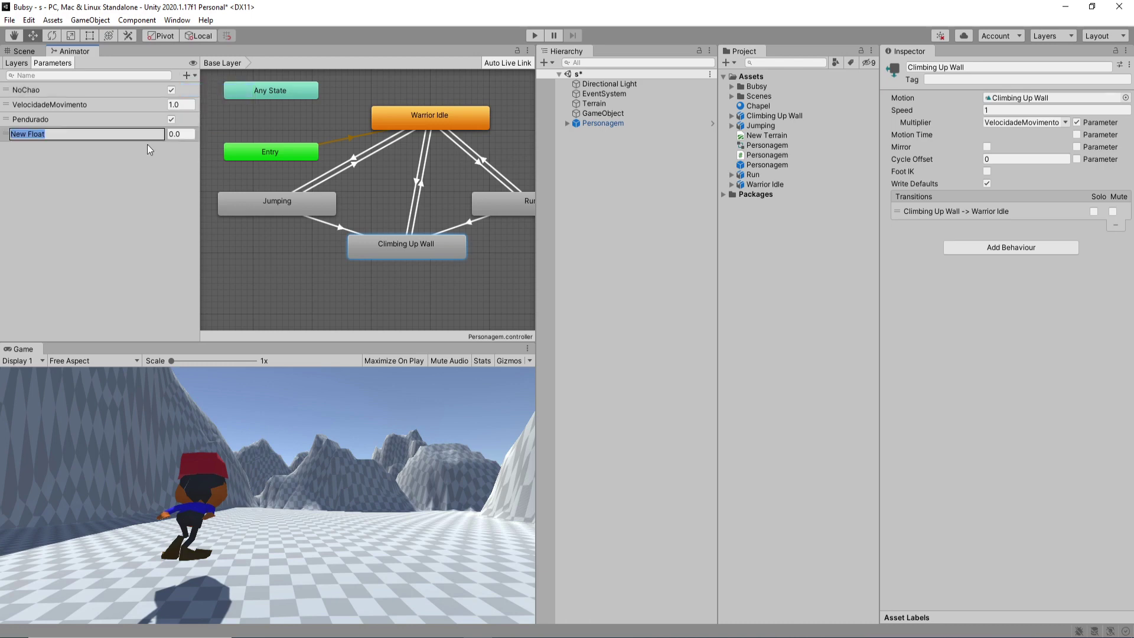
{"action": "type", "text": "Sentiudo"}
{"action": "key", "text": "BackSpace"}
{"action": "key", "text": "BackSpace"}
{"action": "key", "text": "BackSpace"}
{"action": "type", "text": "doMoviemnto"}
{"action": "key", "text": "Return"}
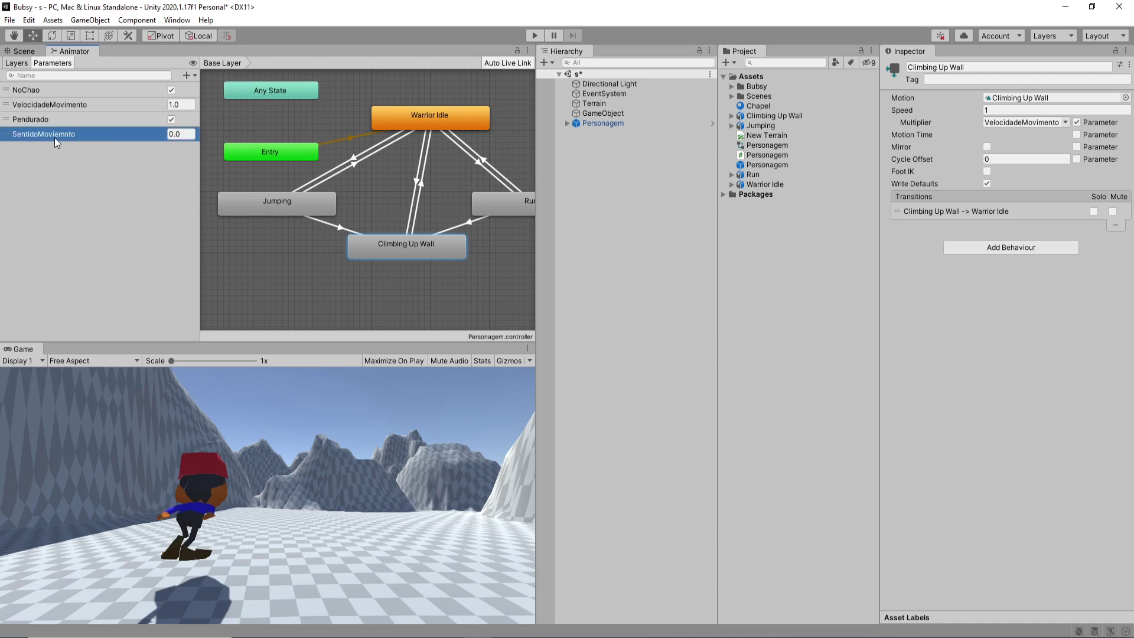
{"action": "left_click", "coordinate": [58, 135]}
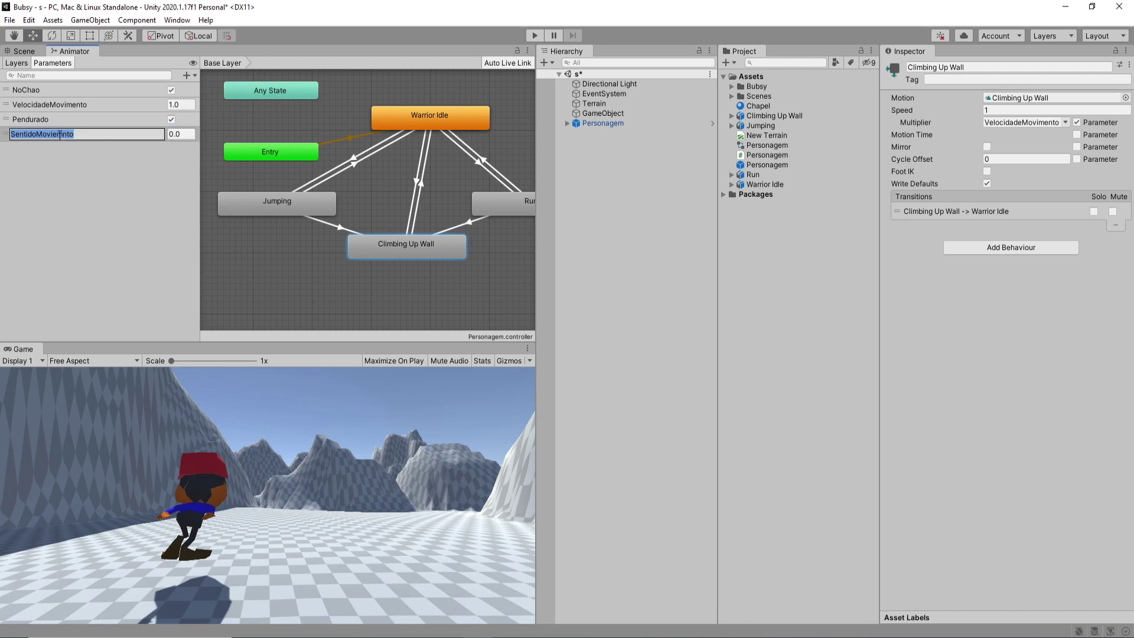
{"action": "left_click", "coordinate": [63, 134]}
{"action": "type", "text": "e"}
{"action": "key", "text": "Return"}
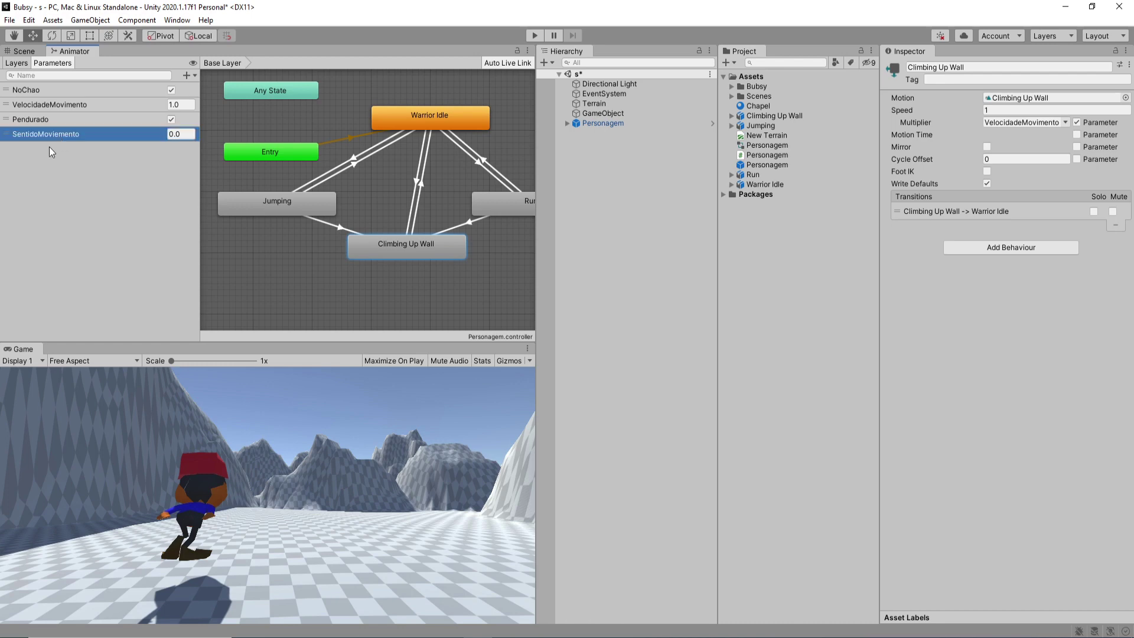
Make SentidoMoviemento the speed multiplier of the Climbing Up Wall and Run states.
{"action": "left_click", "coordinate": [1065, 124]}
{"action": "left_click", "coordinate": [1063, 150]}
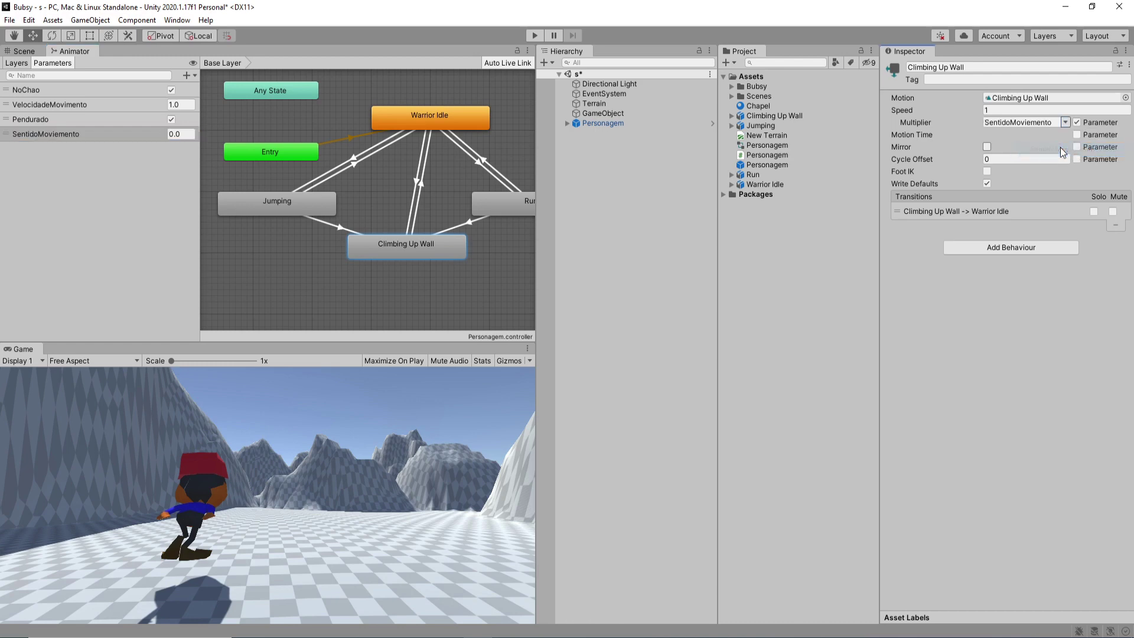
{"action": "left_click", "coordinate": [520, 206]}
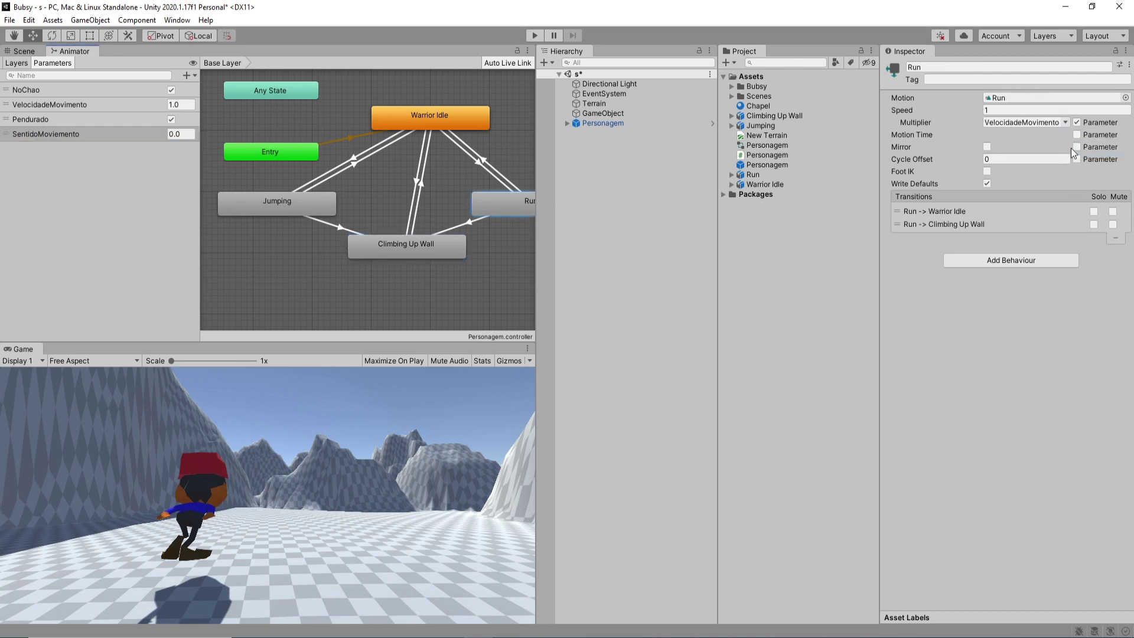
{"action": "left_click", "coordinate": [1065, 123]}
{"action": "left_click", "coordinate": [1057, 148]}
In Personagem.cs, duplicate the animator SetFloat line for VelocidadeMovimento.
{"action": "left_click", "coordinate": [538, 591]}
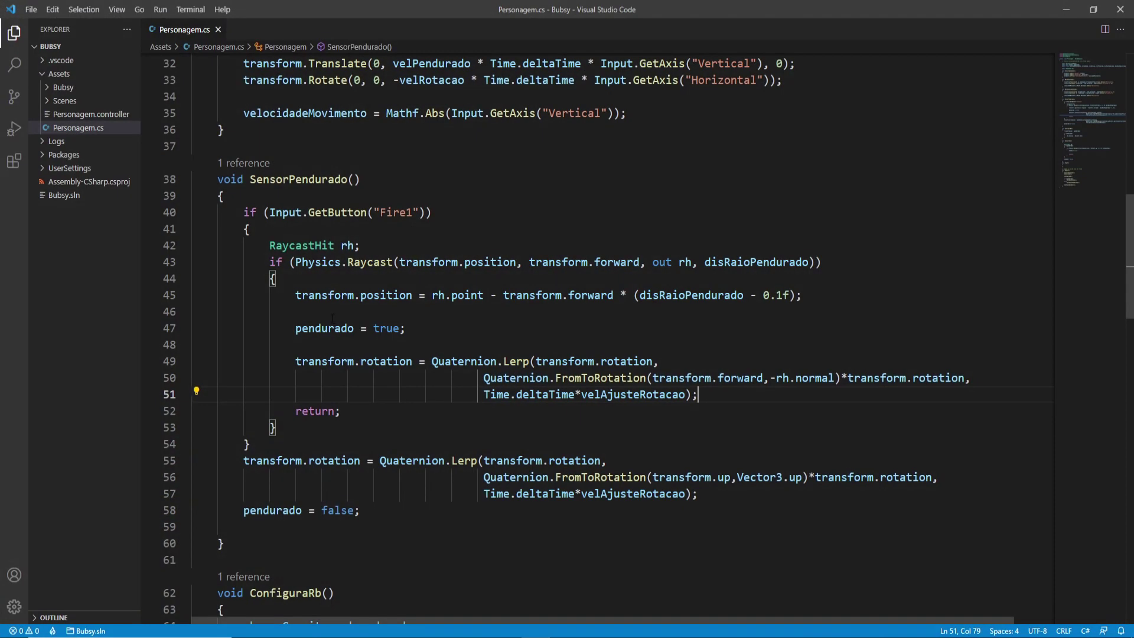
{"action": "scroll", "coordinate": [412, 327], "scroll_direction": "down", "scroll_amount": 2}
{"action": "scroll", "coordinate": [419, 348], "scroll_direction": "down", "scroll_amount": 2}
{"action": "scroll", "coordinate": [432, 384], "scroll_direction": "down", "scroll_amount": 4}
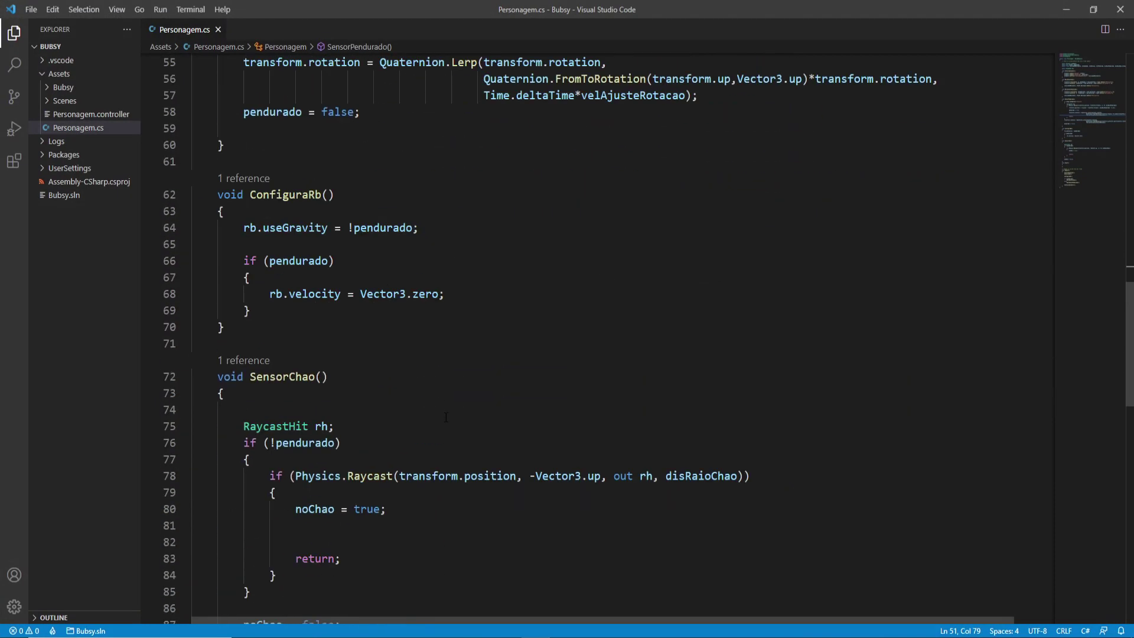
{"action": "scroll", "coordinate": [446, 417], "scroll_direction": "down", "scroll_amount": 4}
{"action": "scroll", "coordinate": [446, 417], "scroll_direction": "down", "scroll_amount": 5}
{"action": "scroll", "coordinate": [447, 416], "scroll_direction": "down", "scroll_amount": 4}
{"action": "scroll", "coordinate": [447, 415], "scroll_direction": "up", "scroll_amount": 5}
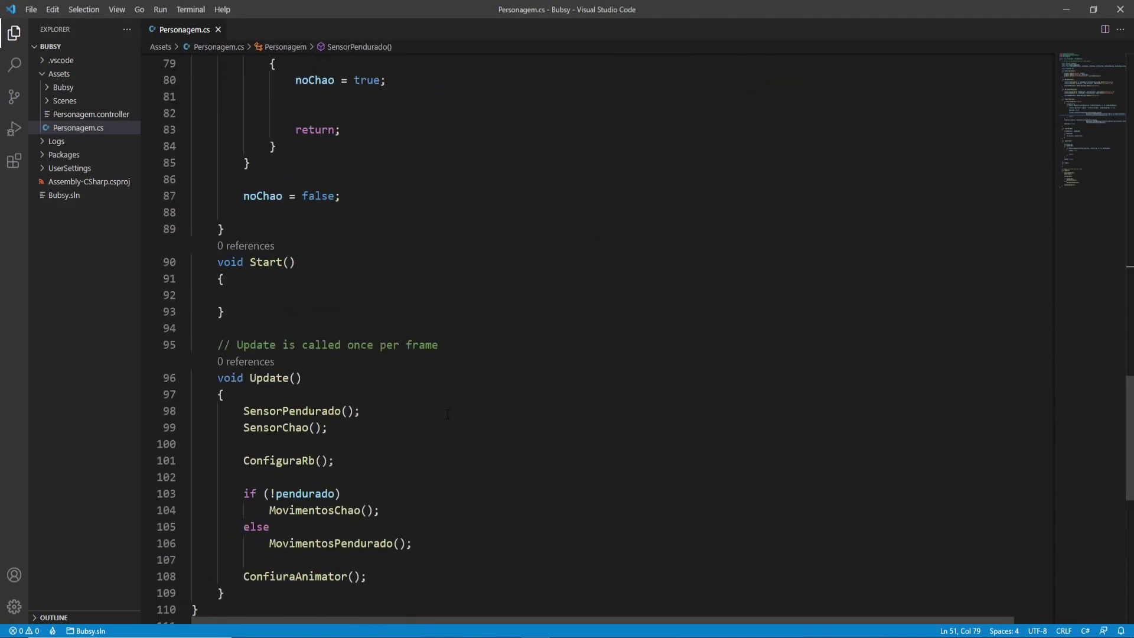
{"action": "scroll", "coordinate": [447, 414], "scroll_direction": "up", "scroll_amount": 8}
{"action": "scroll", "coordinate": [447, 414], "scroll_direction": "up", "scroll_amount": 8}
{"action": "scroll", "coordinate": [458, 399], "scroll_direction": "up", "scroll_amount": 6}
{"action": "scroll", "coordinate": [470, 381], "scroll_direction": "up", "scroll_amount": 1}
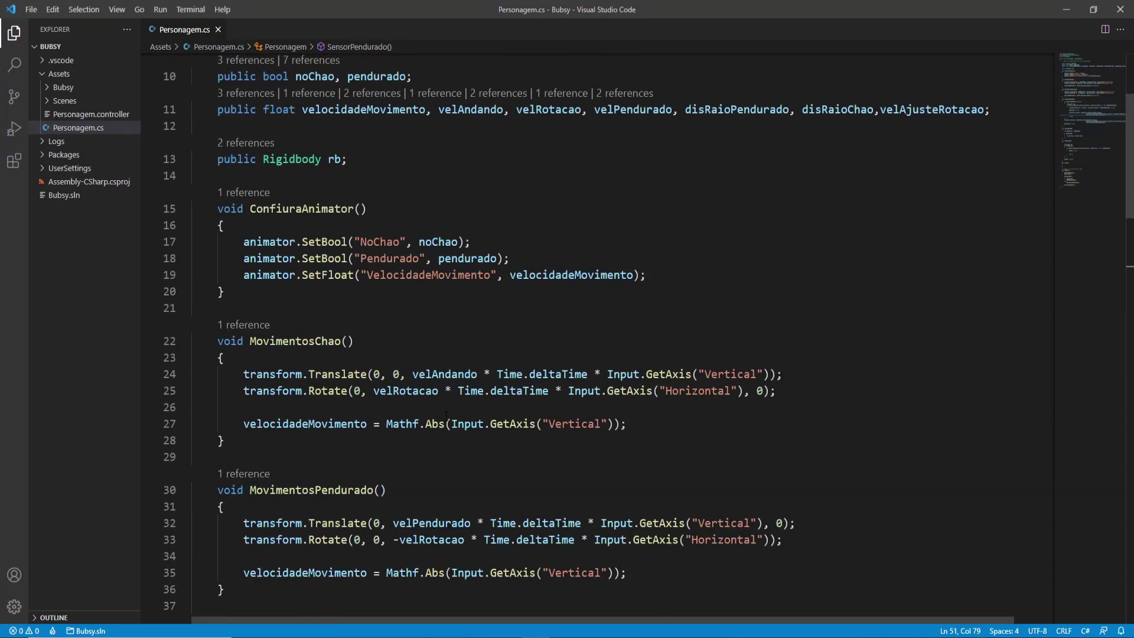
{"action": "scroll", "coordinate": [484, 365], "scroll_direction": "down", "scroll_amount": 2}
{"action": "scroll", "coordinate": [638, 389], "scroll_direction": "up", "scroll_amount": 3}
{"action": "scroll", "coordinate": [608, 394], "scroll_direction": "up", "scroll_amount": 2}
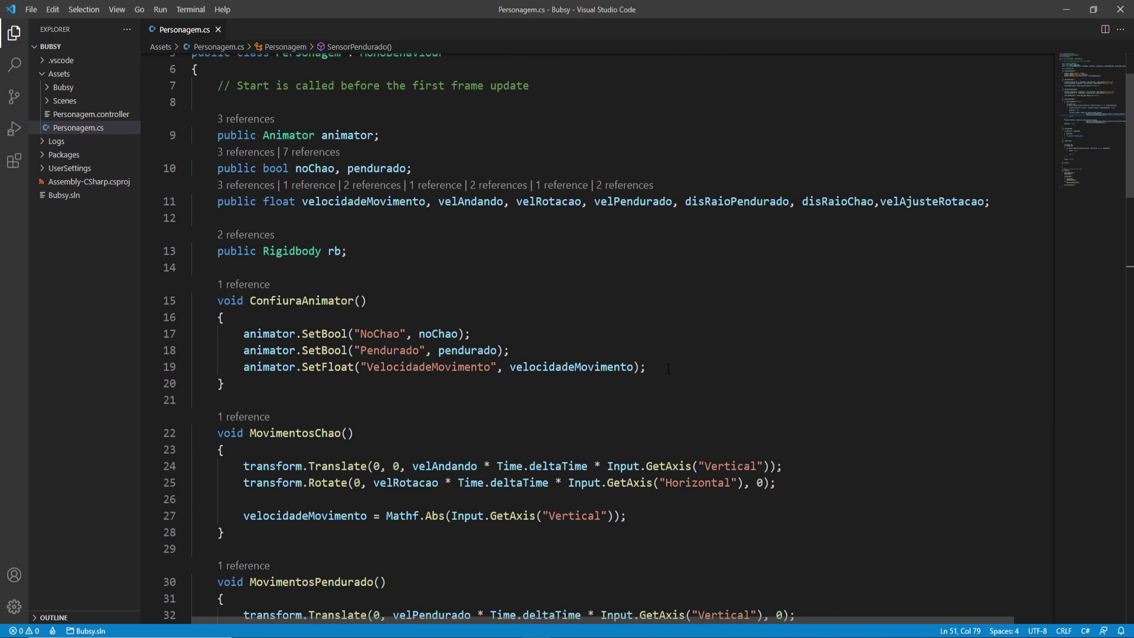
{"action": "left_click_drag", "start_coordinate": [668, 368], "coordinate": [242, 367]}
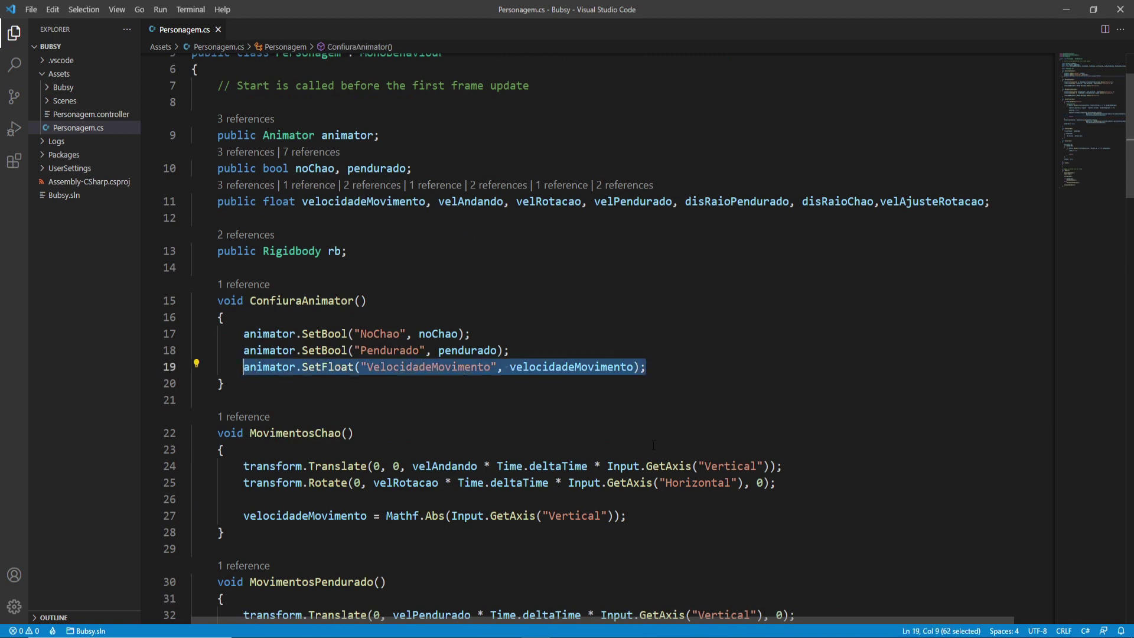
{"action": "key", "text": "ctrl+c"}
{"action": "left_click", "coordinate": [670, 372]}
{"action": "key", "text": "Return"}
{"action": "key", "text": "ctrl+v"}
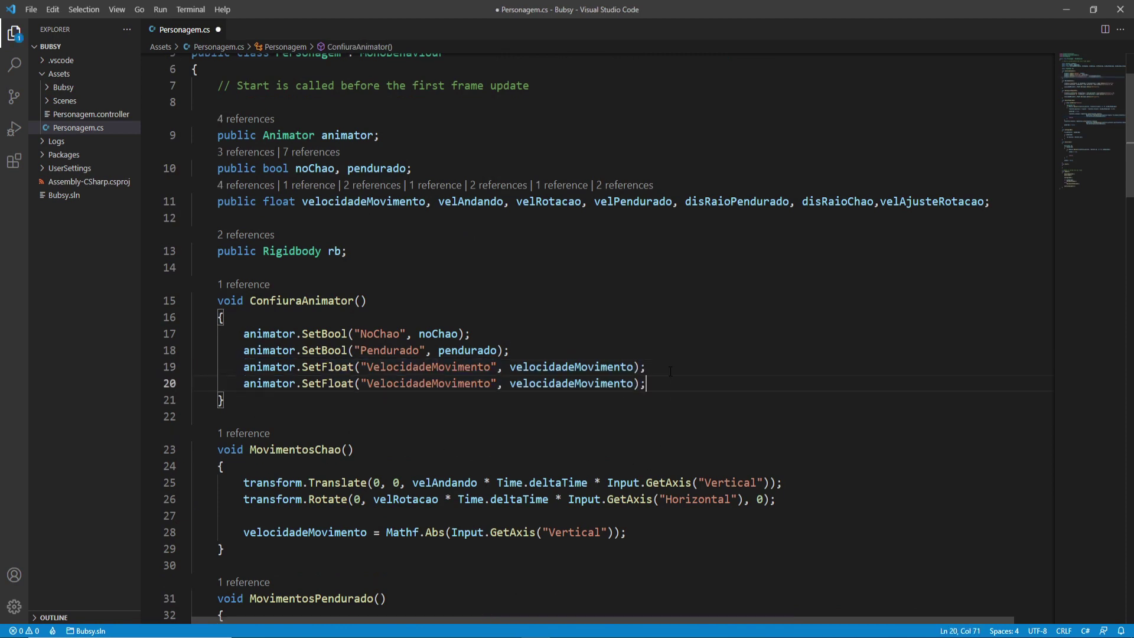
Declare a sentidoMovimento float and assign it Input.GetAxis("Vertical") in MovimentosChao.
{"action": "left_click", "coordinate": [983, 199]}
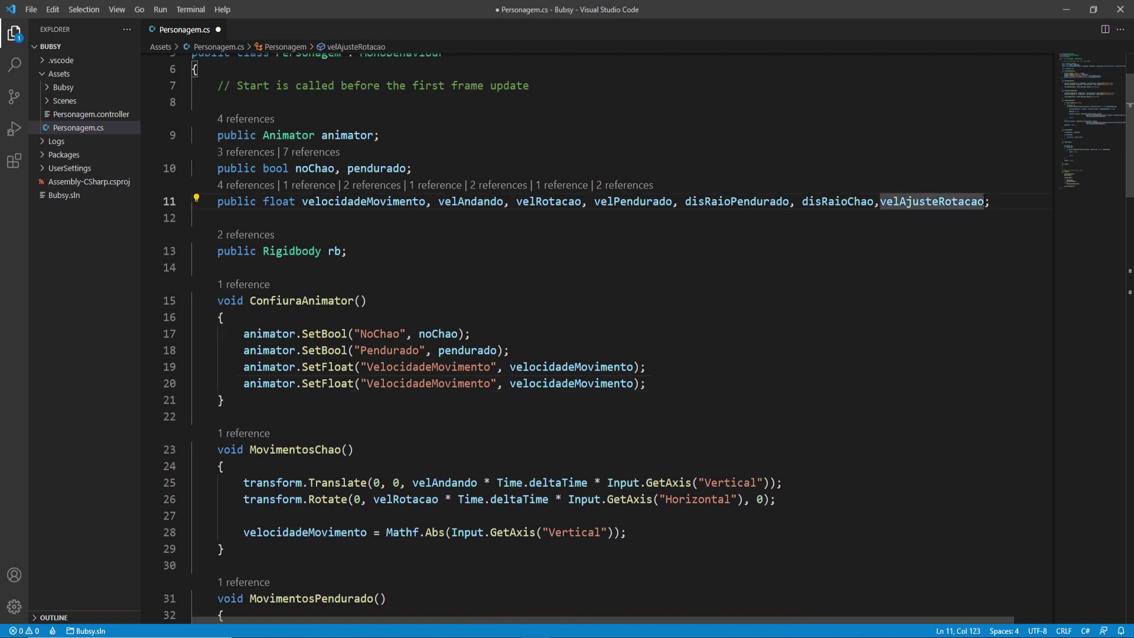
{"action": "type", "text": ", senti"}
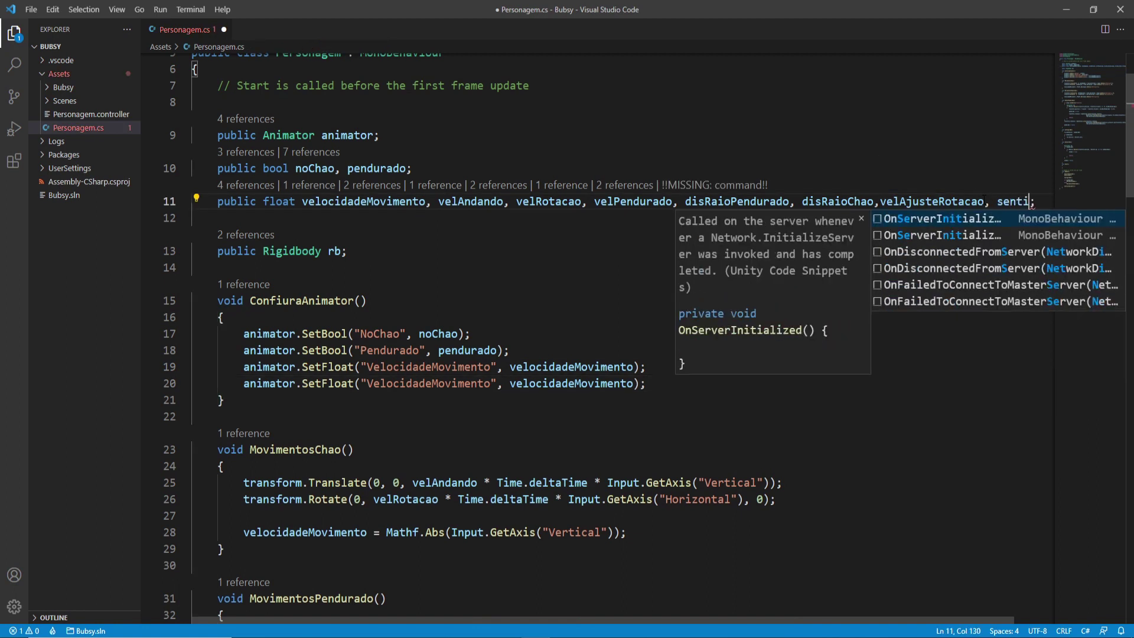
{"action": "type", "text": "do"}
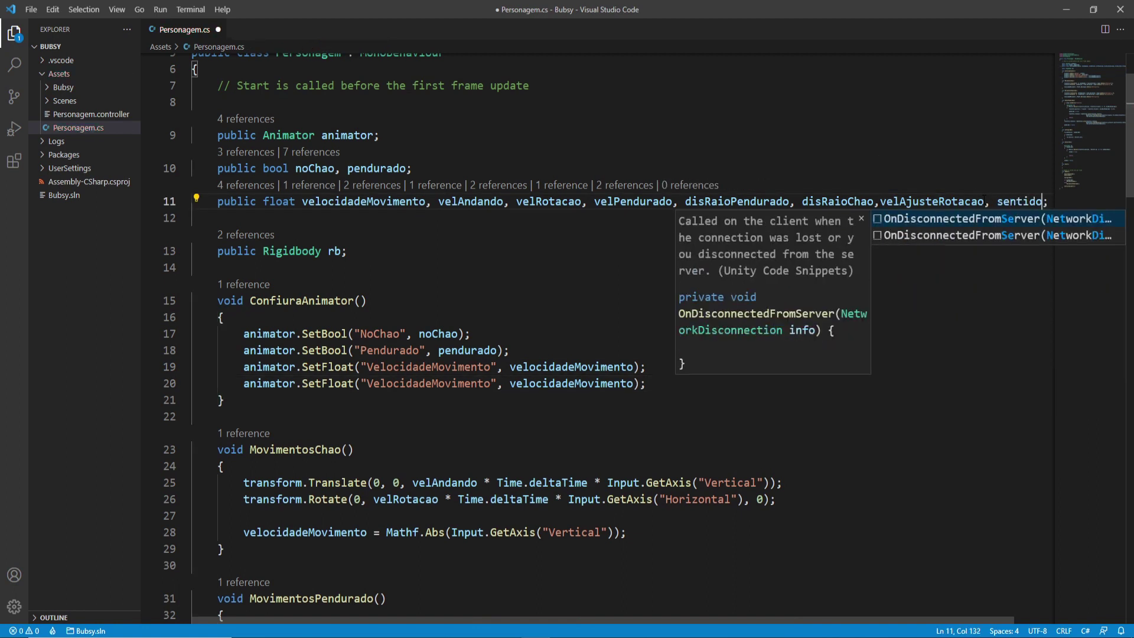
{"action": "type", "text": "Movimento"}
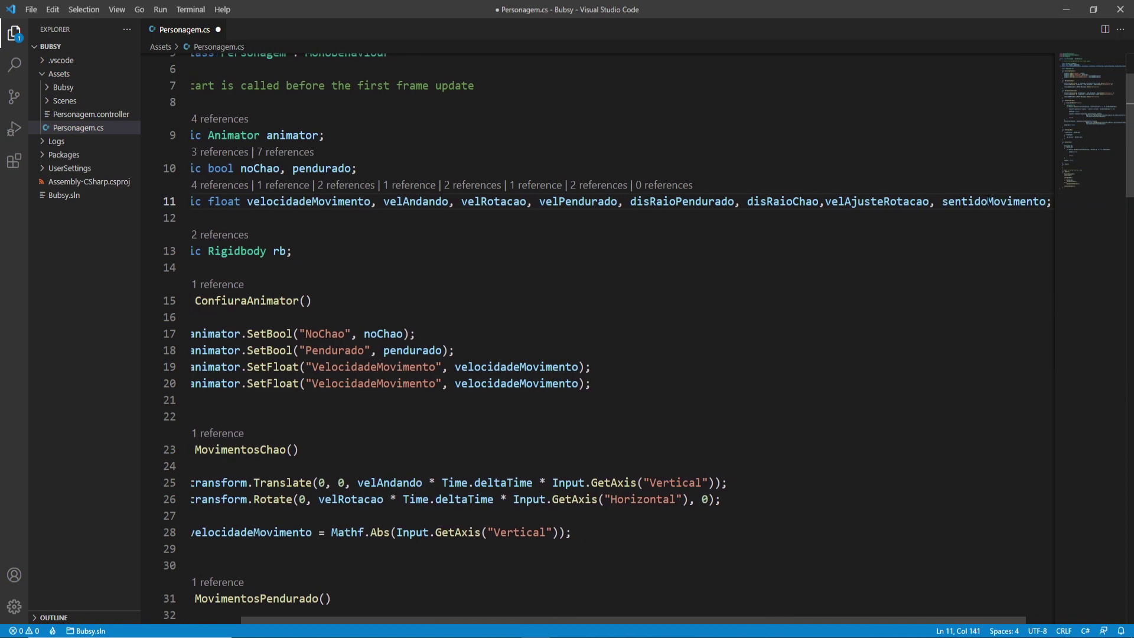
{"action": "key", "text": "ctrl+shift+Left"}
{"action": "scroll", "coordinate": [243, 283], "scroll_direction": "down", "scroll_amount": 5}
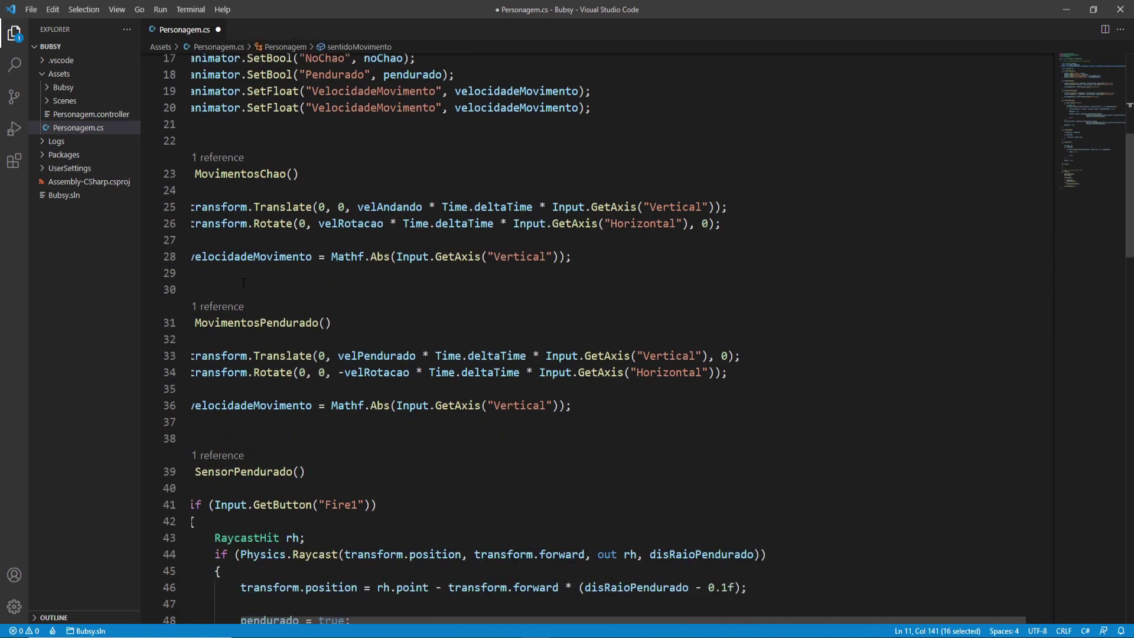
{"action": "key", "text": "Return"}
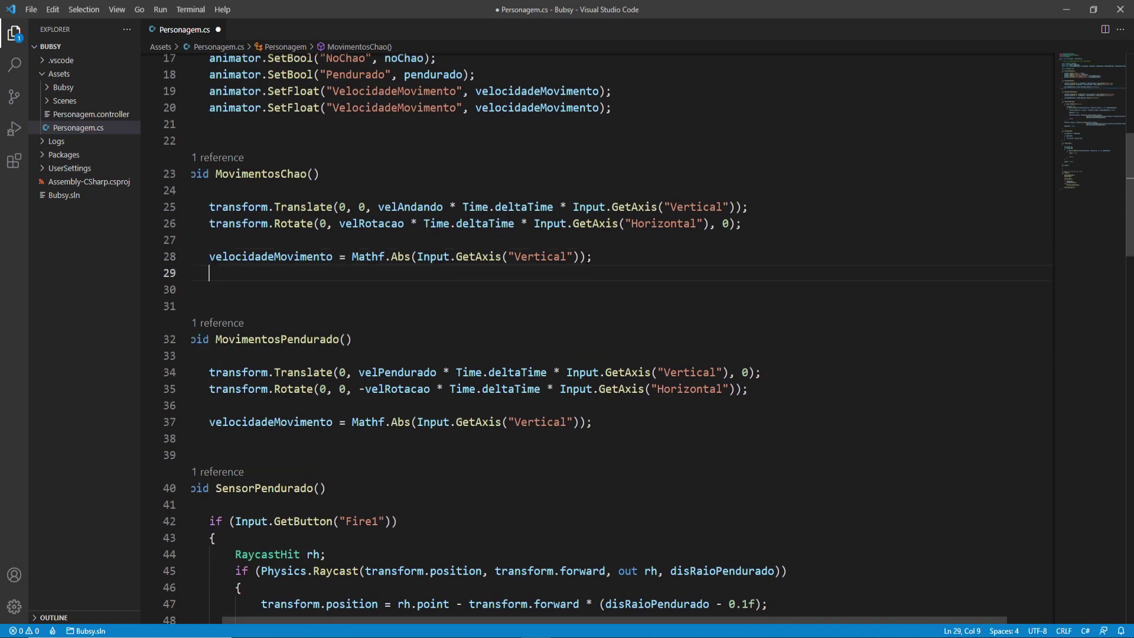
{"action": "key", "text": "ctrl+v"}
{"action": "left_click_drag", "start_coordinate": [581, 256], "coordinate": [417, 258]}
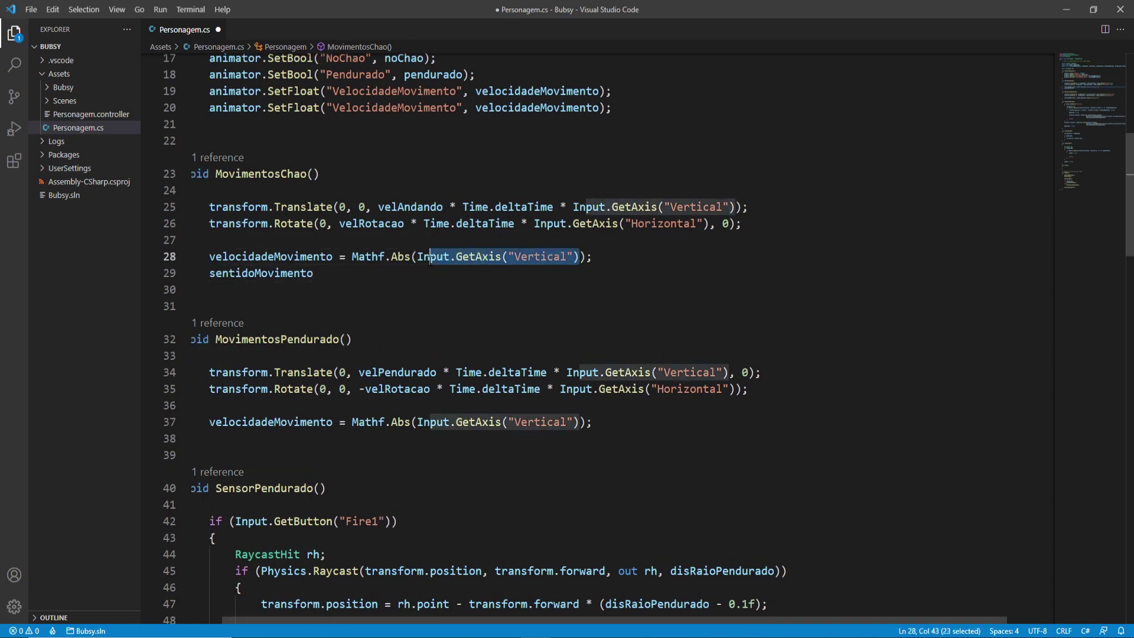
{"action": "left_click", "coordinate": [333, 275]}
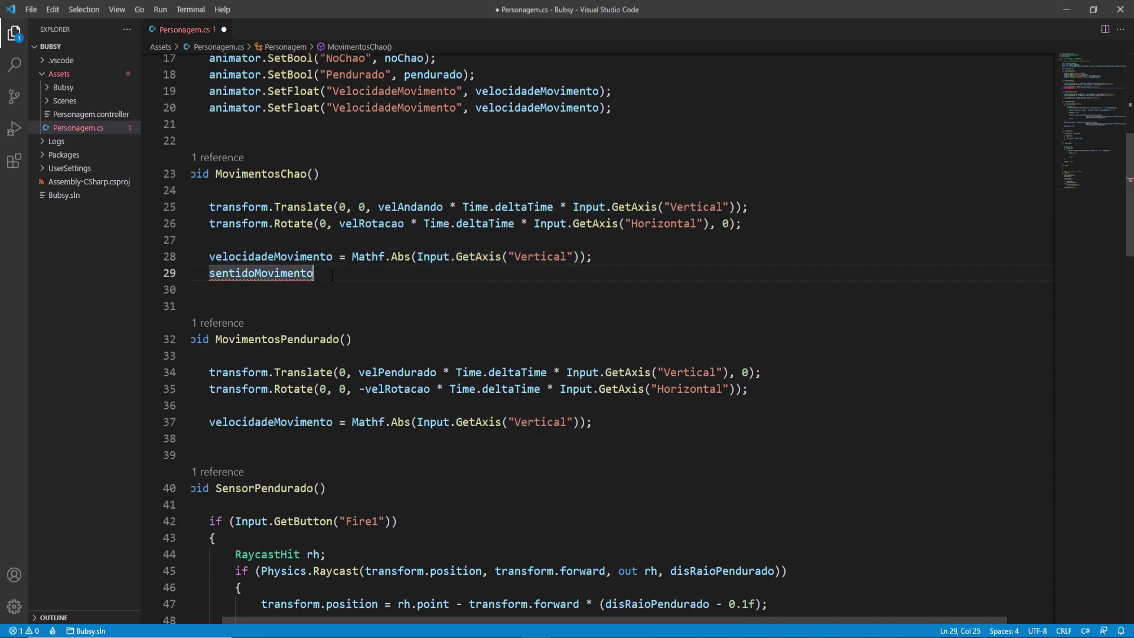
{"action": "key", "text": "ctrl+v"}
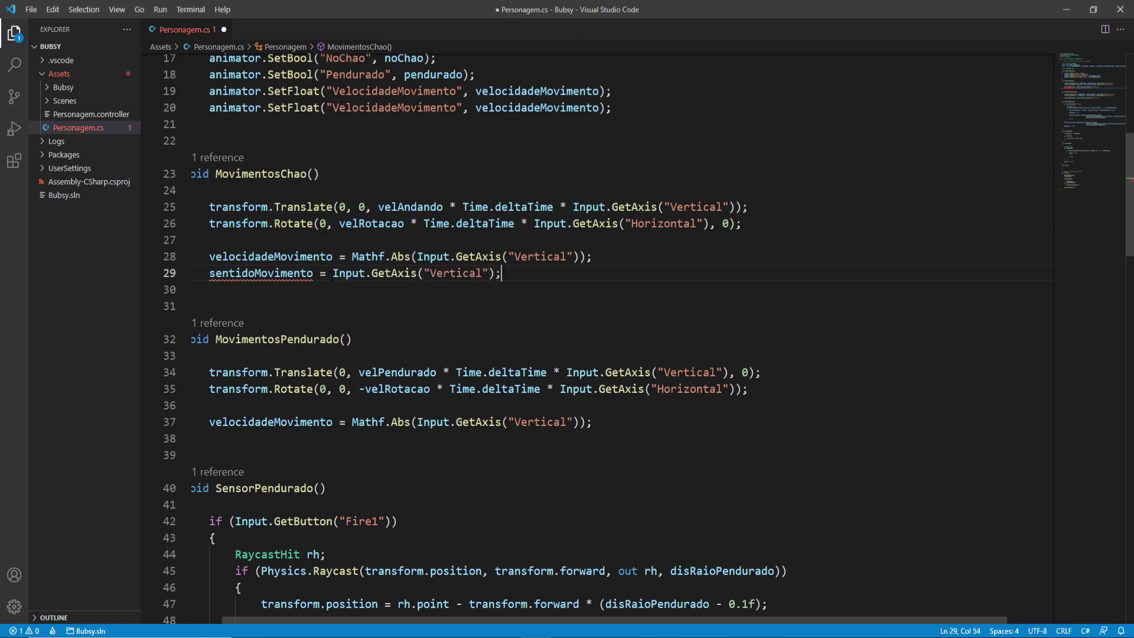
{"action": "double_click", "coordinate": [268, 274]}
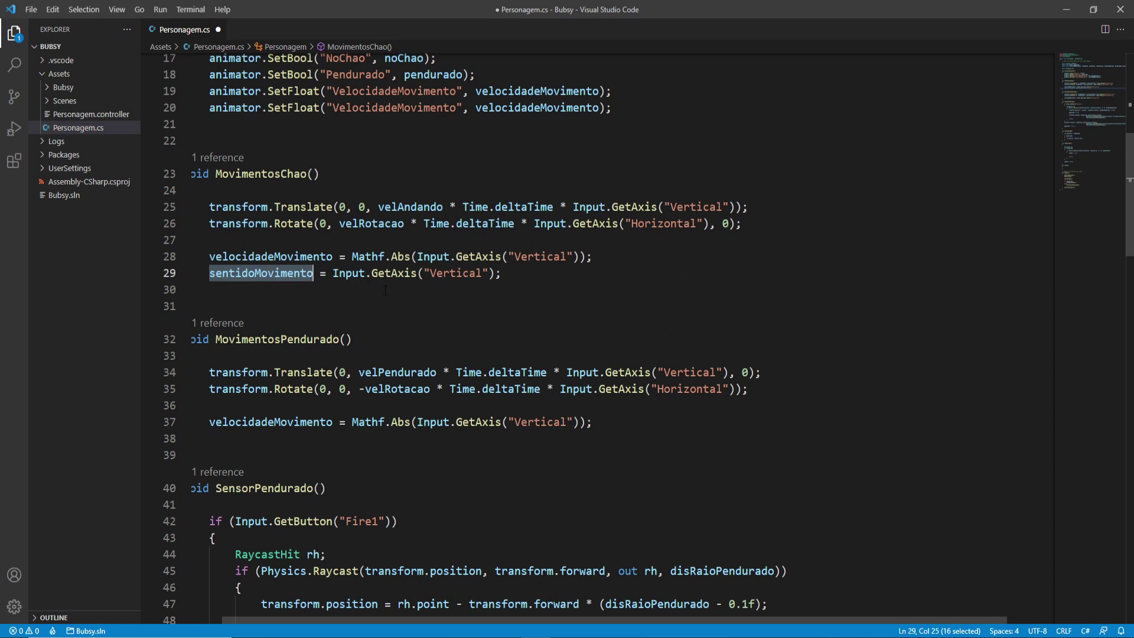
Change the duplicated line to animator.SetFloat("SentidoMovimento", sentidoMovimento) and return to Unity.
{"action": "scroll", "coordinate": [438, 291], "scroll_direction": "up", "scroll_amount": 3}
{"action": "double_click", "coordinate": [409, 263]}
{"action": "key", "text": "ctrl+d"}
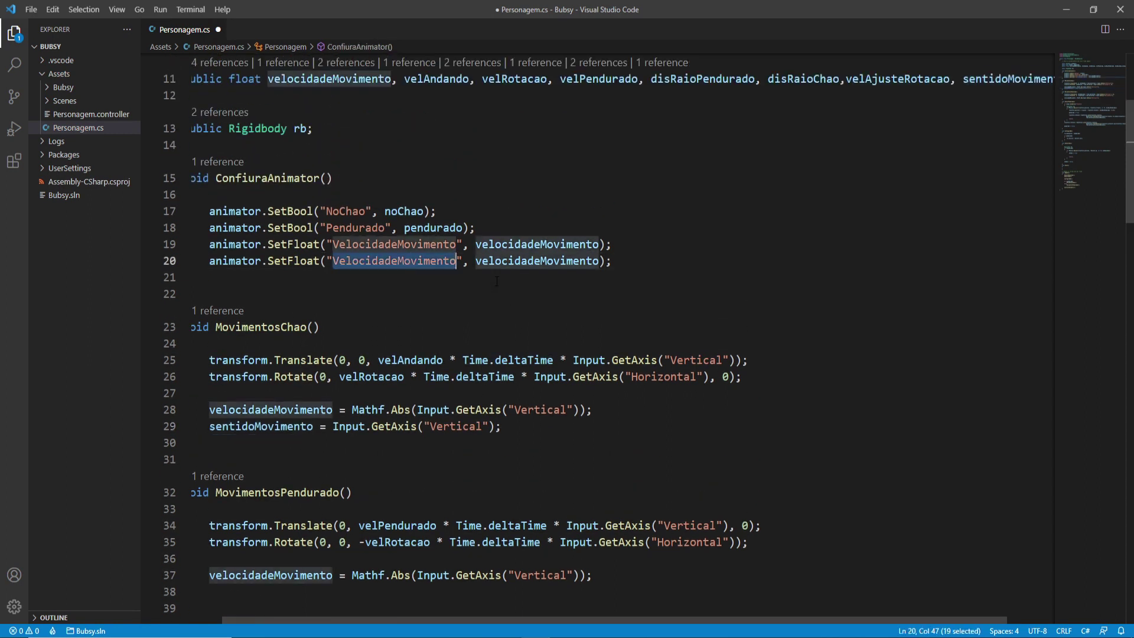
{"action": "key", "text": "ctrl+v"}
{"action": "key", "text": "Escape"}
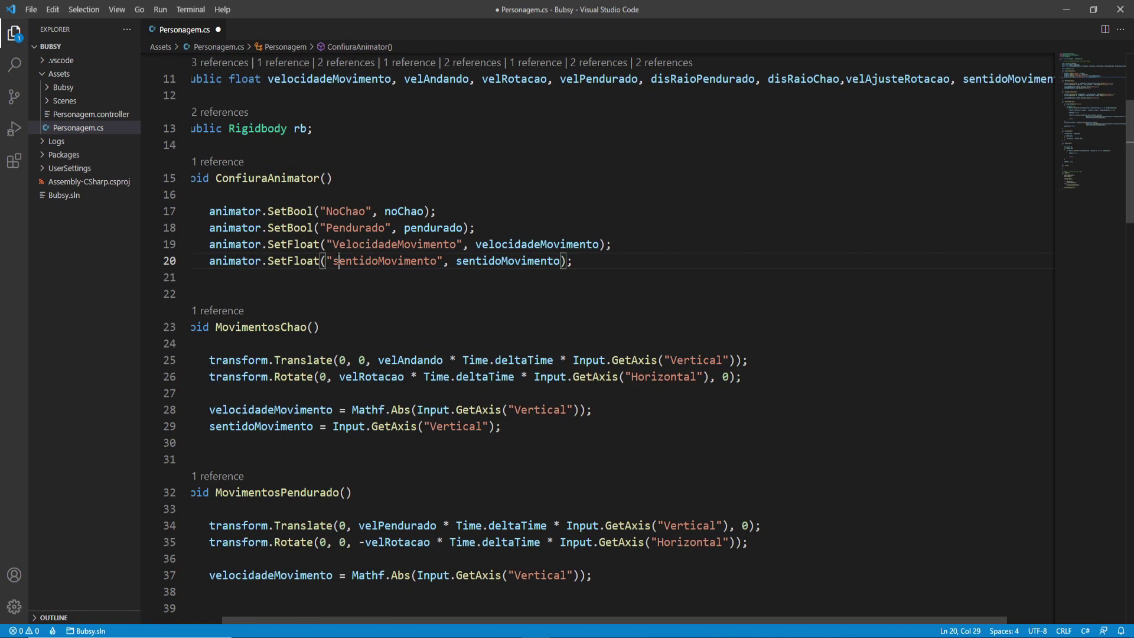
{"action": "key", "text": "BackSpace"}
{"action": "type", "text": "S"}
{"action": "key", "text": "alt+Tab"}
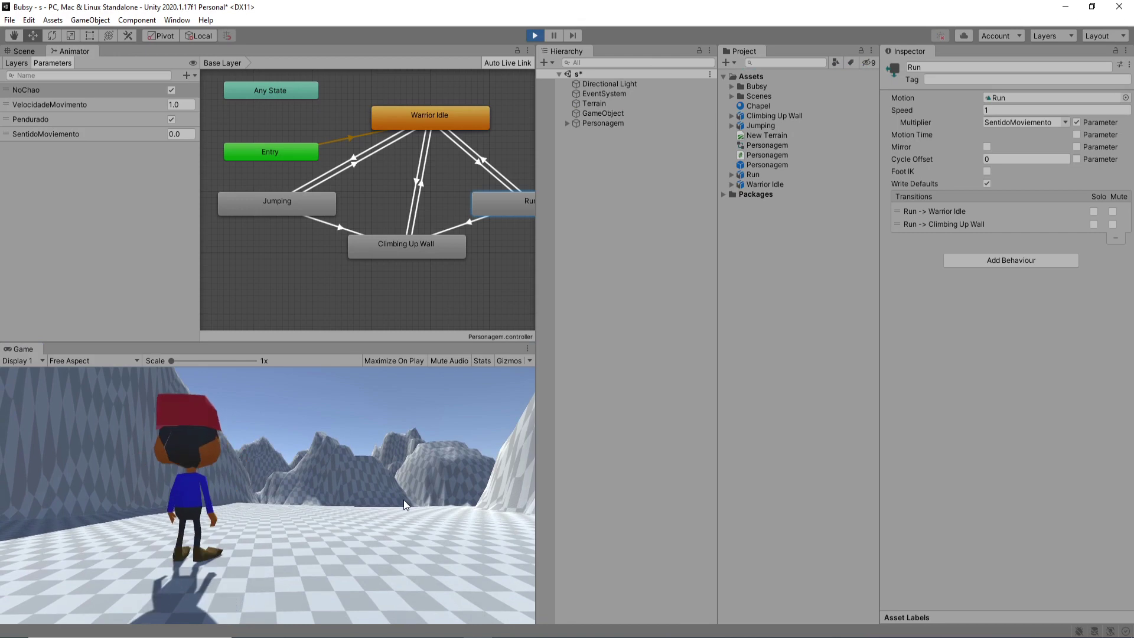
During the play test, rename the SentidoMoviemento parameter to SentidoMovimento by deleting the extra 'e'.
{"action": "left_click", "coordinate": [395, 512]}
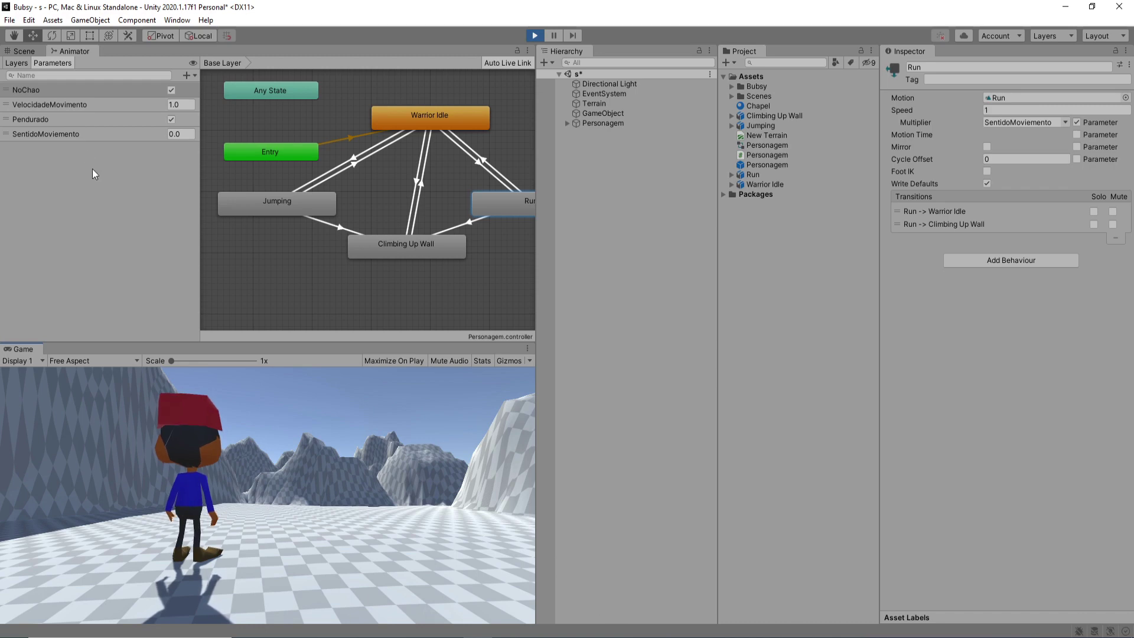
{"action": "left_click", "coordinate": [69, 135]}
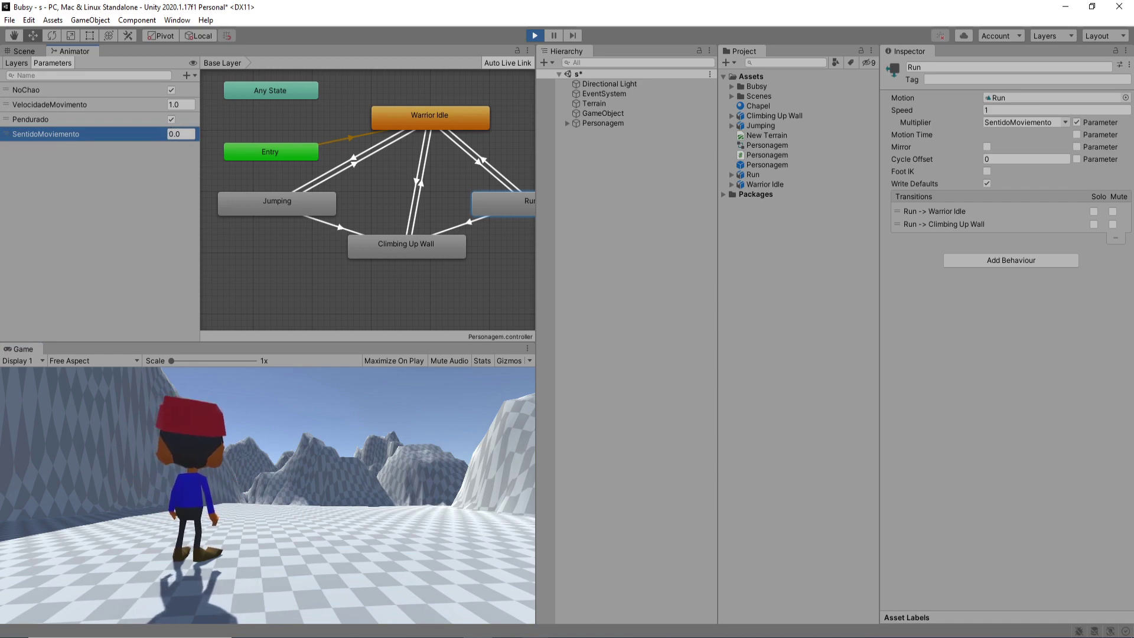
{"action": "mouse_move", "coordinate": [535, 636]}
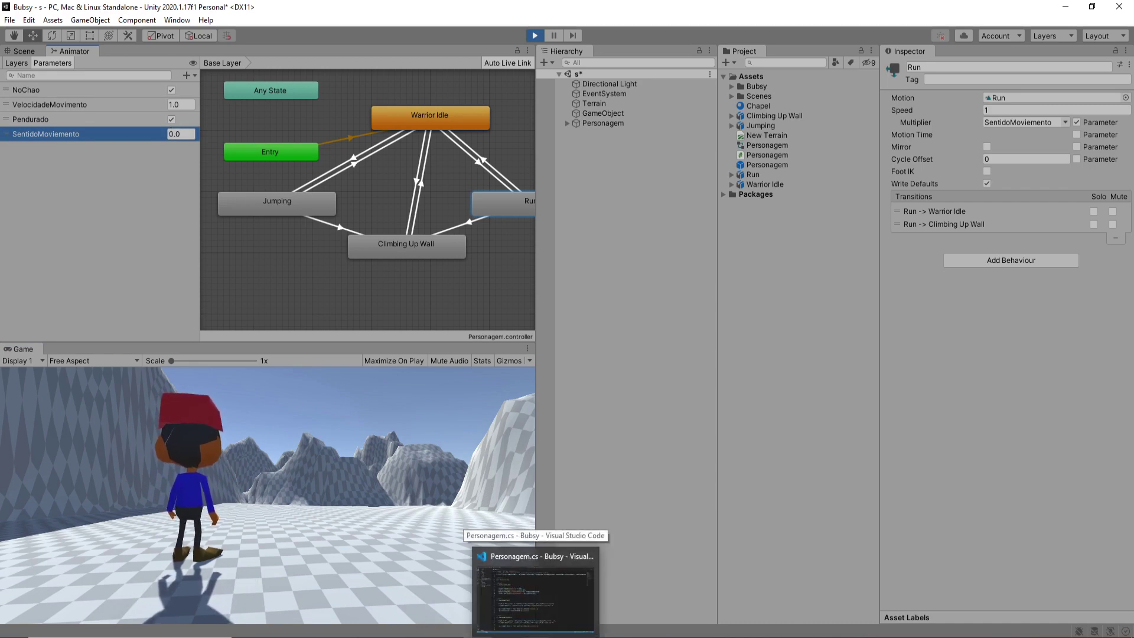
{"action": "double_click", "coordinate": [77, 134]}
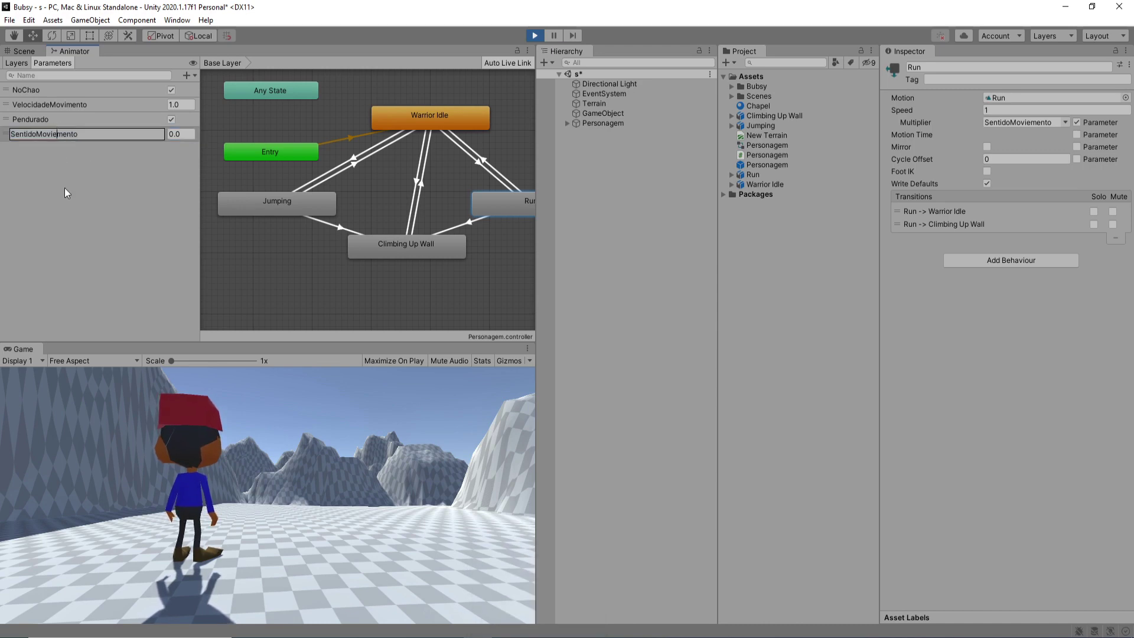
{"action": "key", "text": "BackSpace"}
{"action": "key", "text": "Return"}
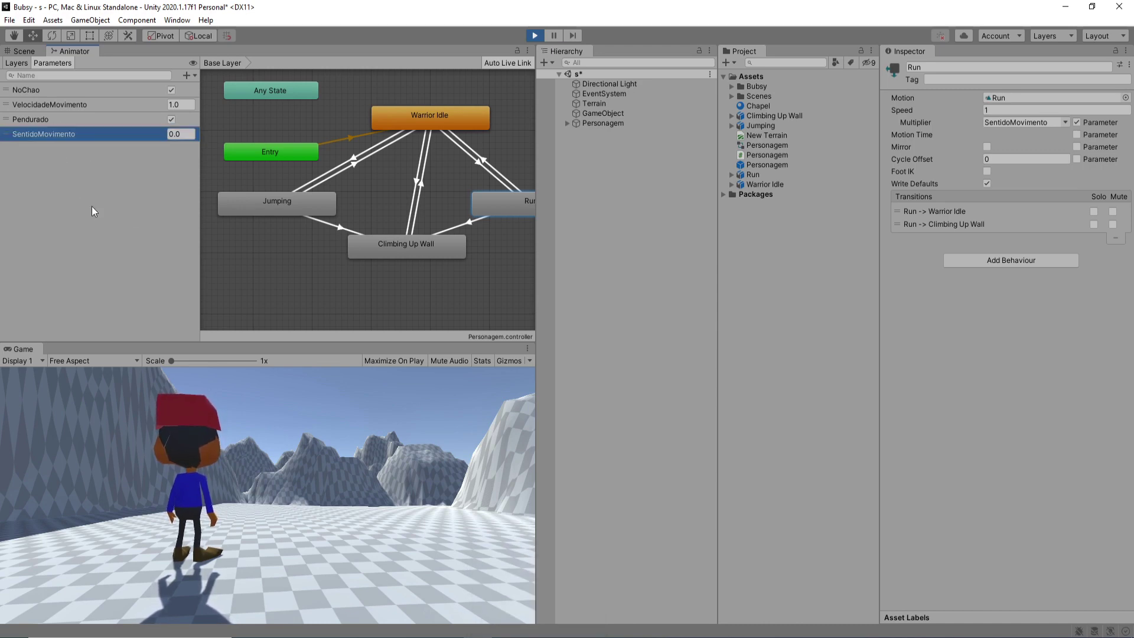
{"action": "left_click", "coordinate": [392, 467]}
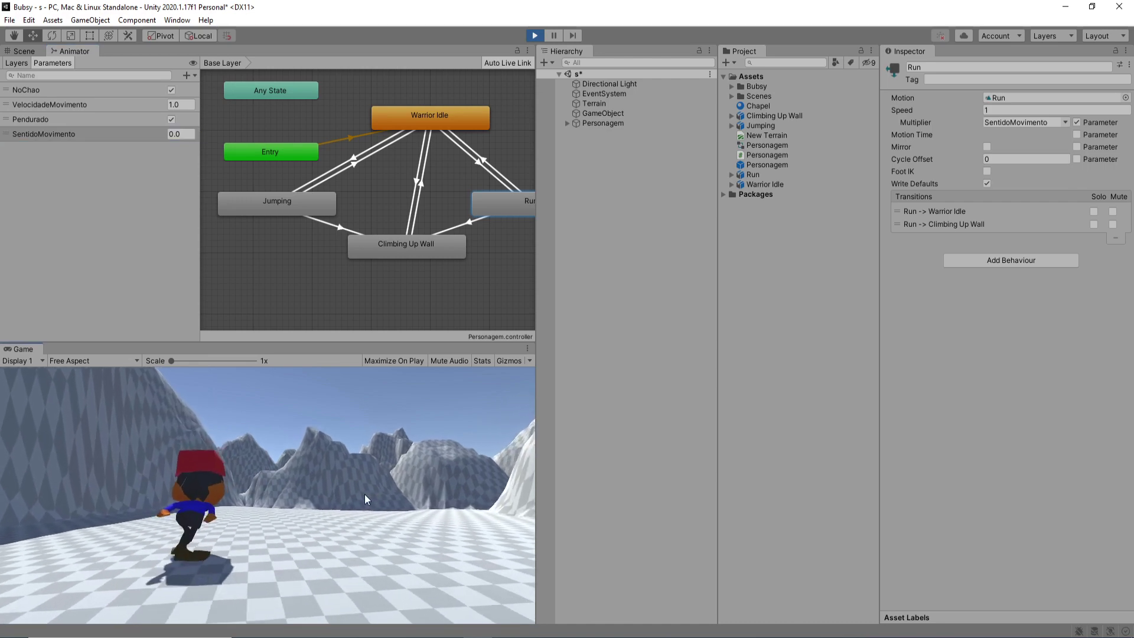
Run the character forward and up the wall in Play mode, then go back to Visual Studio Code.
{"action": "key", "text": "a"}
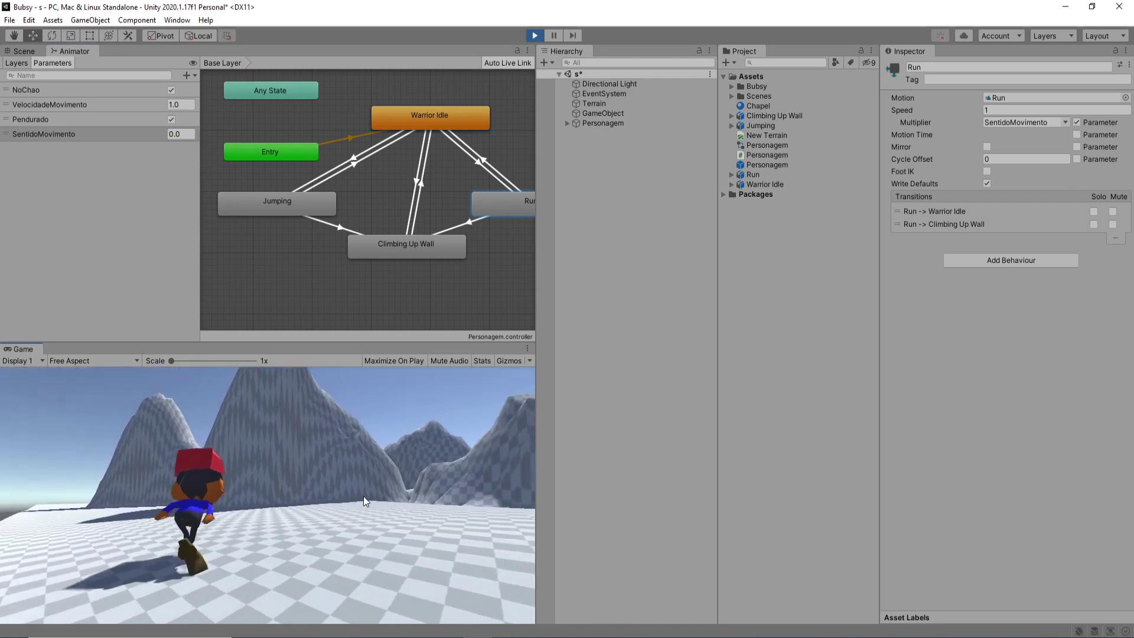
{"action": "key", "text": "w"}
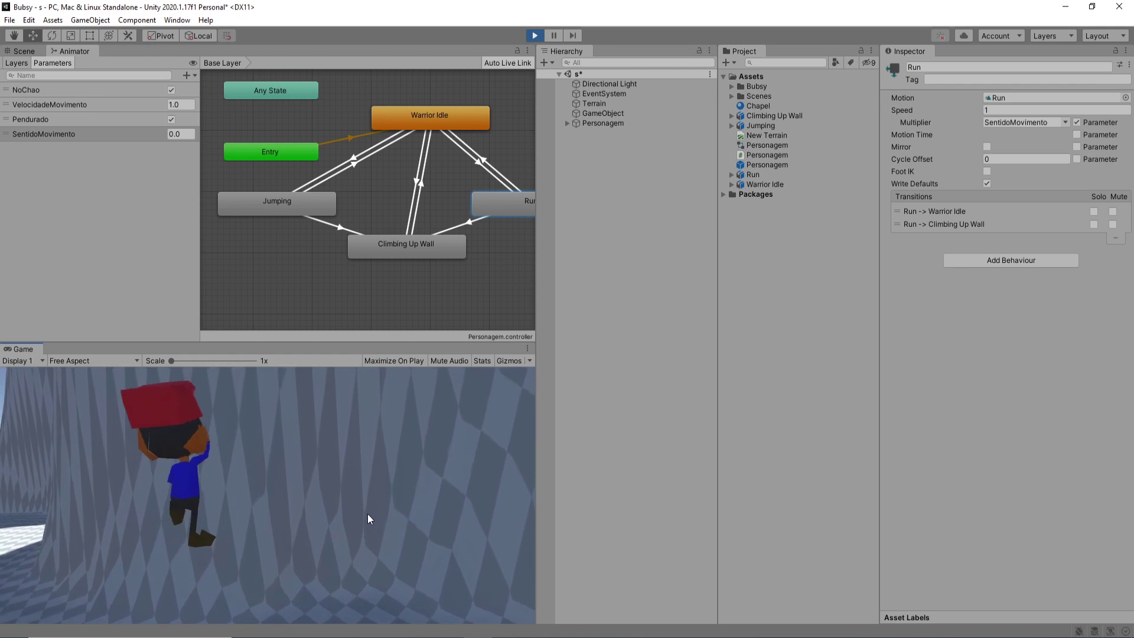
{"action": "key", "text": "ctrl+s"}
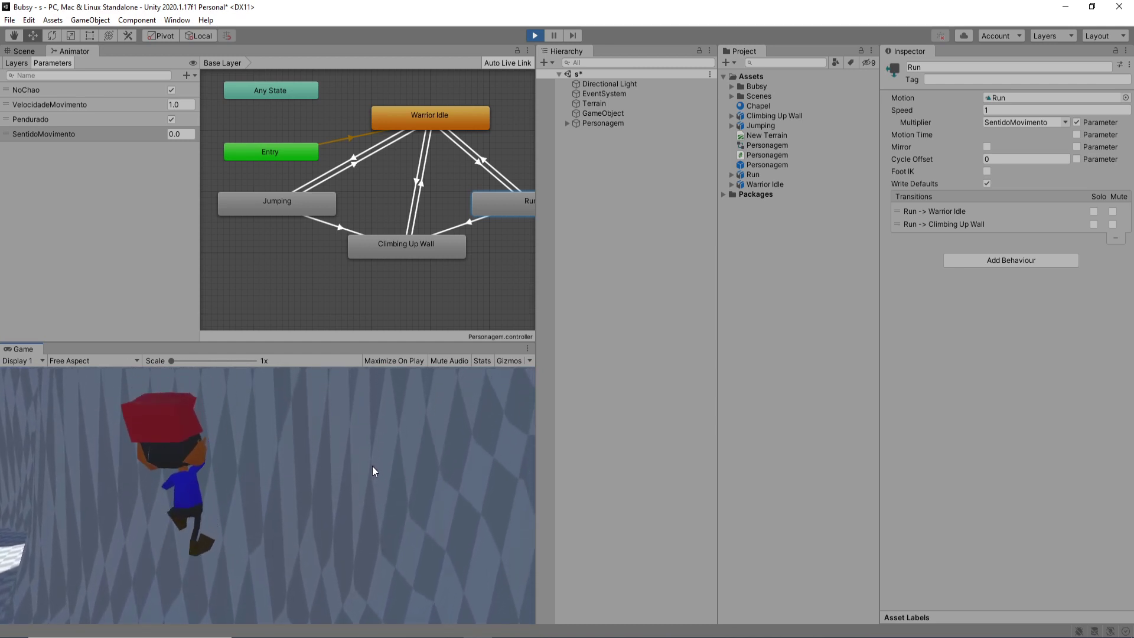
{"action": "key", "text": "alt+Tab"}
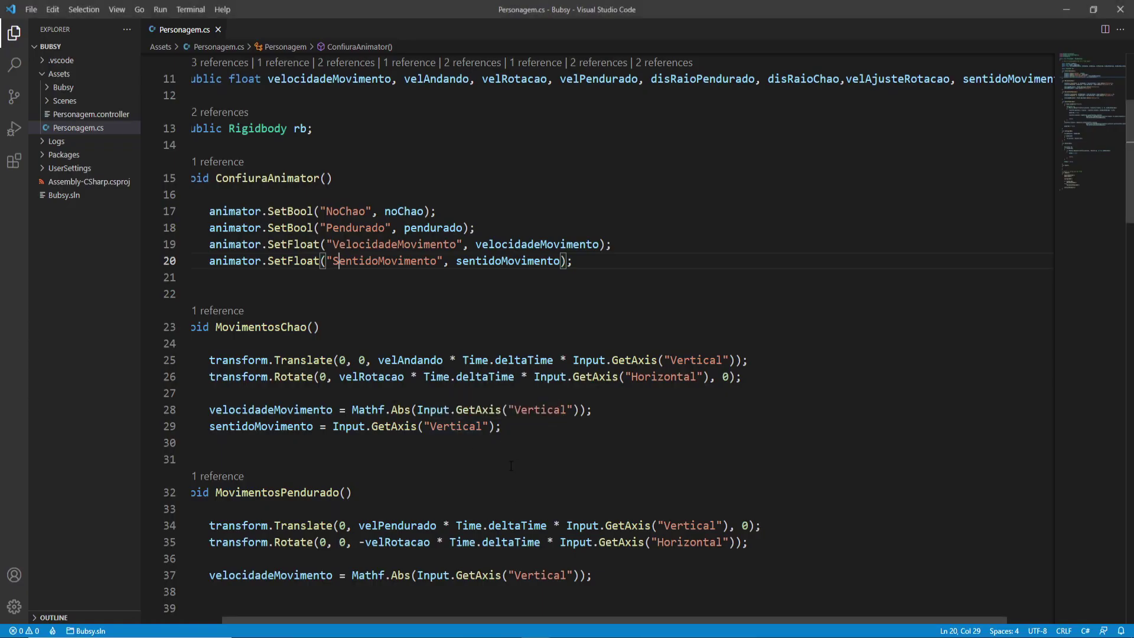
Finish ConfiuraAnimator with the SetFloat call passing sentidoMovimento to SentidoMovimento.
{"action": "scroll", "coordinate": [511, 466], "scroll_direction": "down", "scroll_amount": 2}
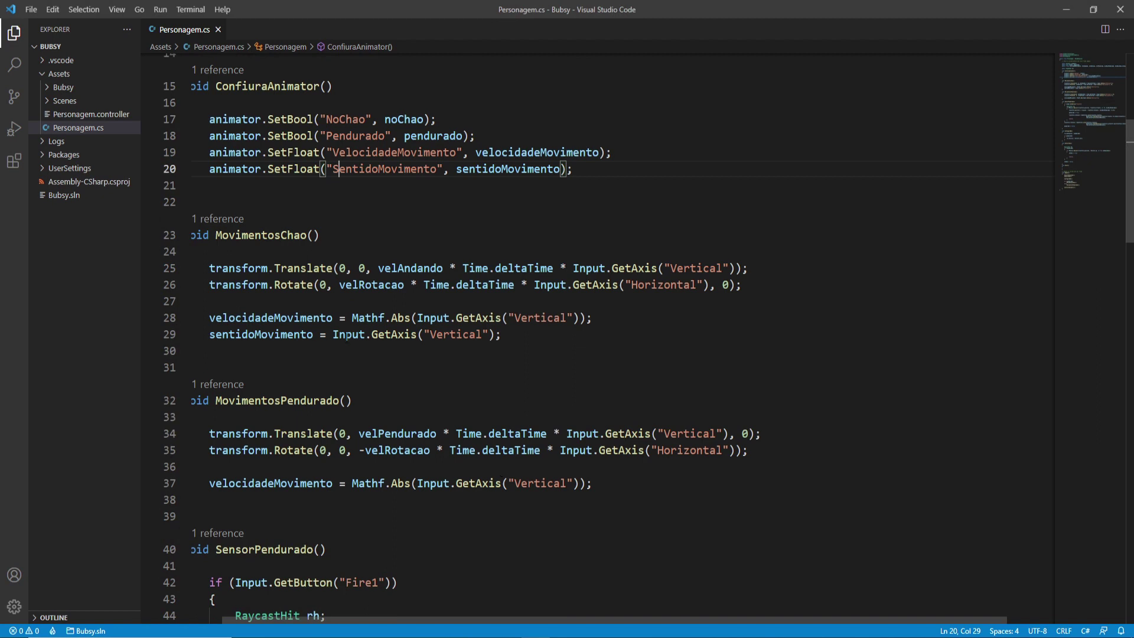
{"action": "scroll", "coordinate": [348, 336], "scroll_direction": "up", "scroll_amount": 2}
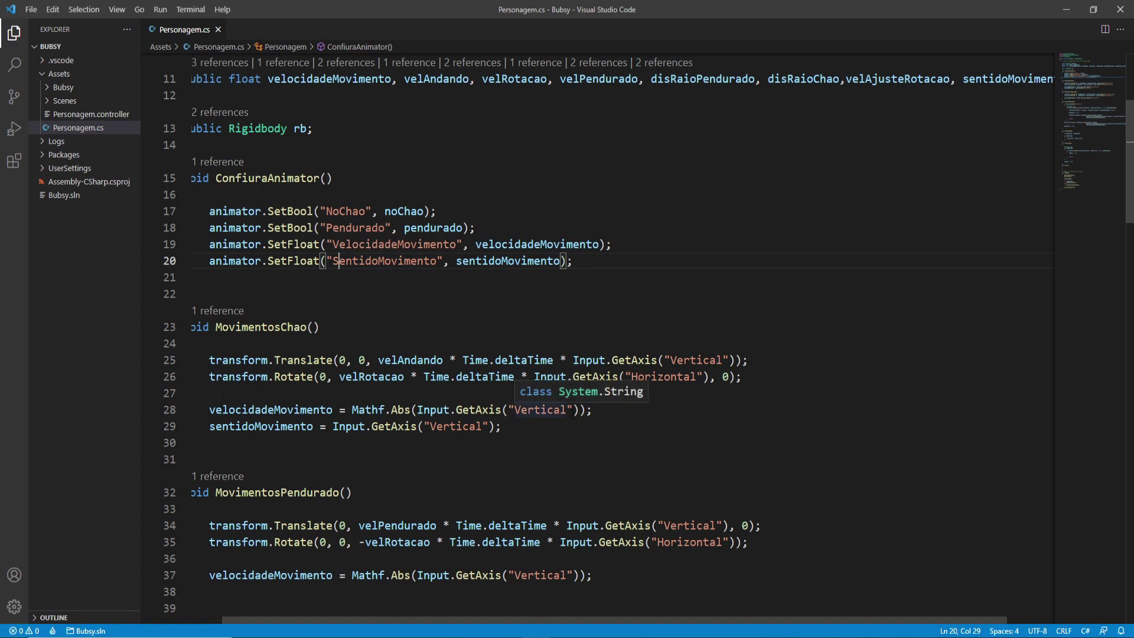
{"action": "key", "text": "Down"}
{"action": "key", "text": "Down"}
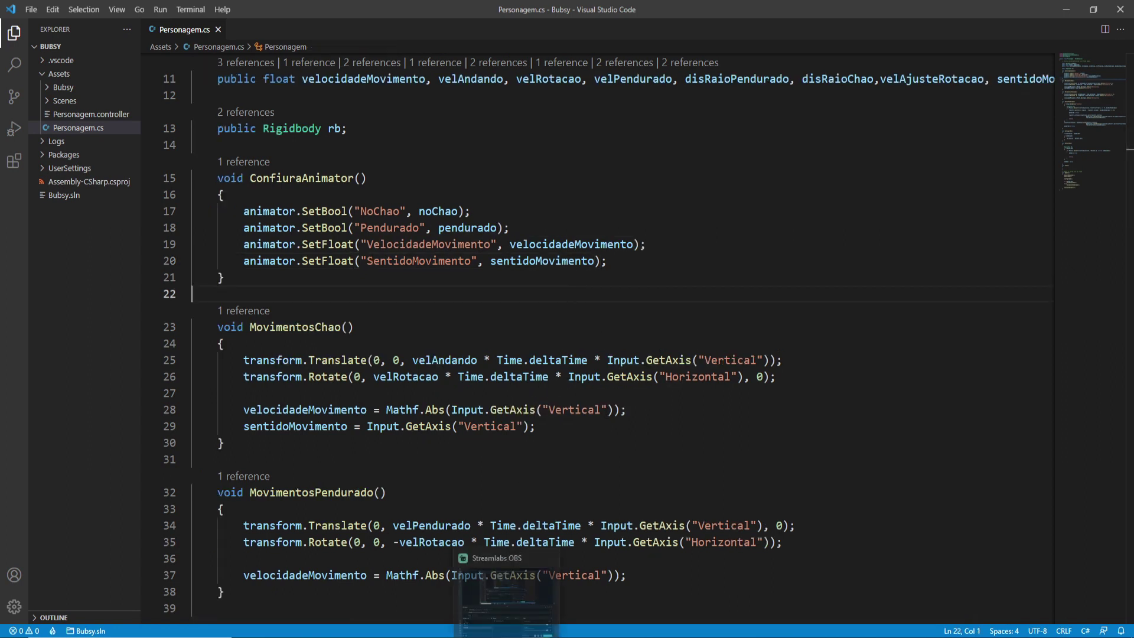
Back in Unity, restart Play mode so the updated script is used.
{"action": "left_click", "coordinate": [508, 591]}
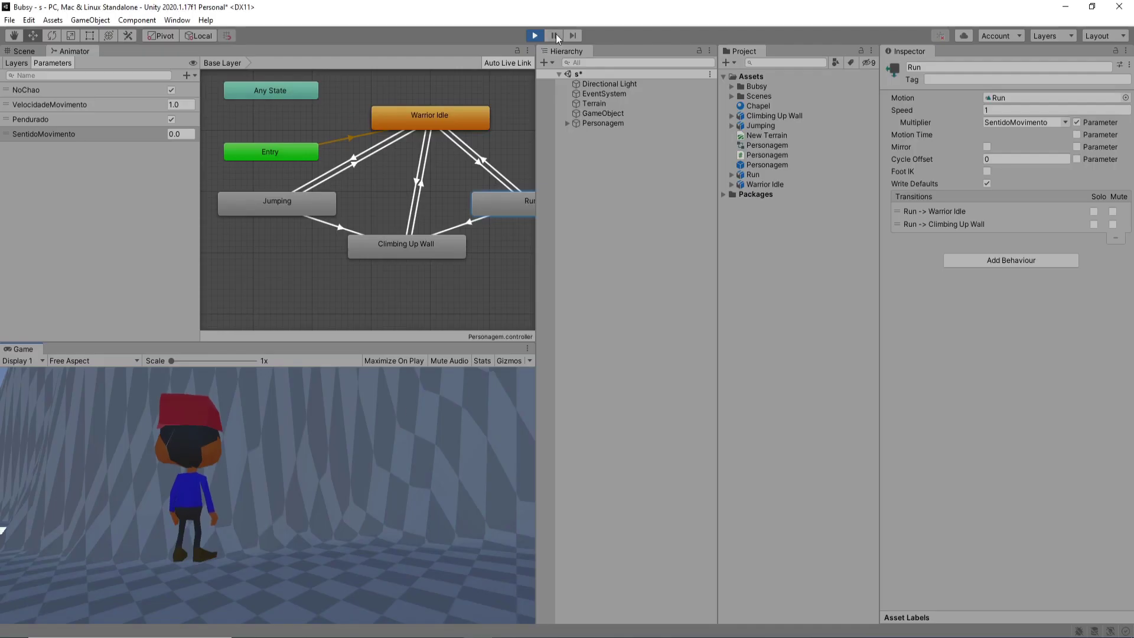
{"action": "left_click", "coordinate": [535, 36]}
{"action": "left_click", "coordinate": [533, 36]}
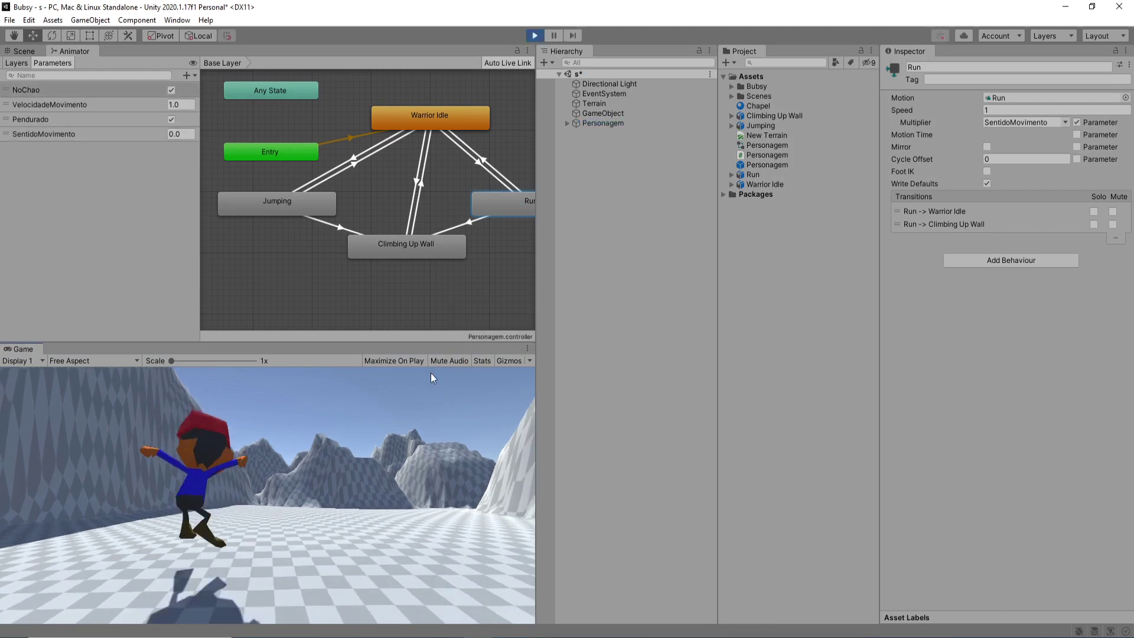
Compare the Climbing Up Wall and Run states in the Animator, then focus the game view.
{"action": "left_click", "coordinate": [449, 253]}
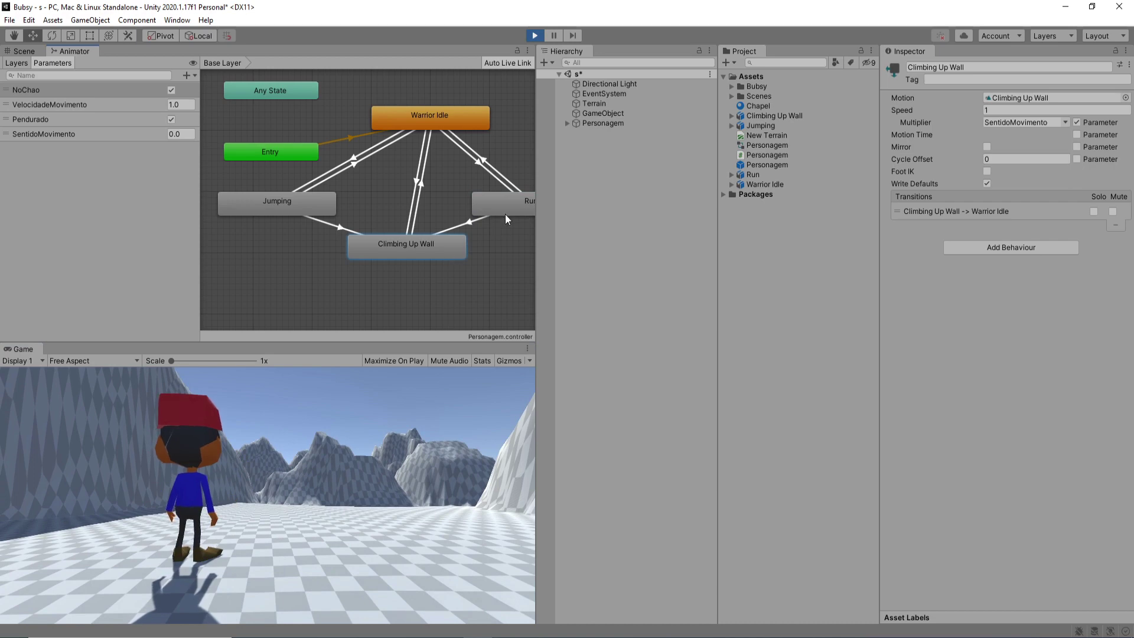
{"action": "left_click", "coordinate": [507, 215]}
{"action": "left_click", "coordinate": [432, 246]}
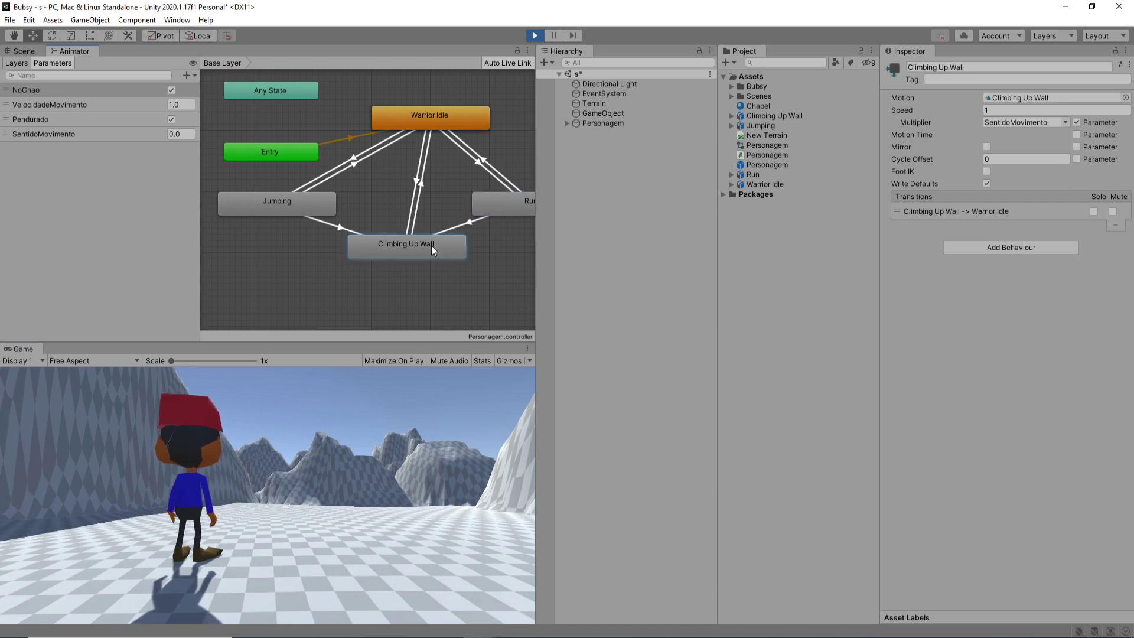
{"action": "left_click", "coordinate": [489, 204]}
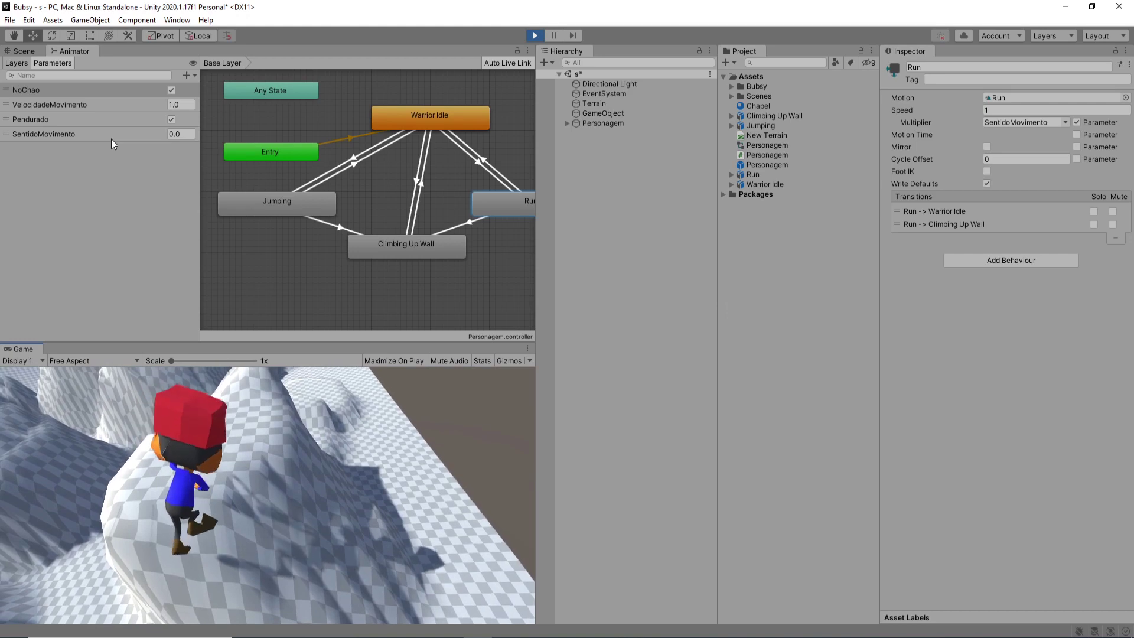
{"action": "left_click", "coordinate": [421, 246], "text": "shift"}
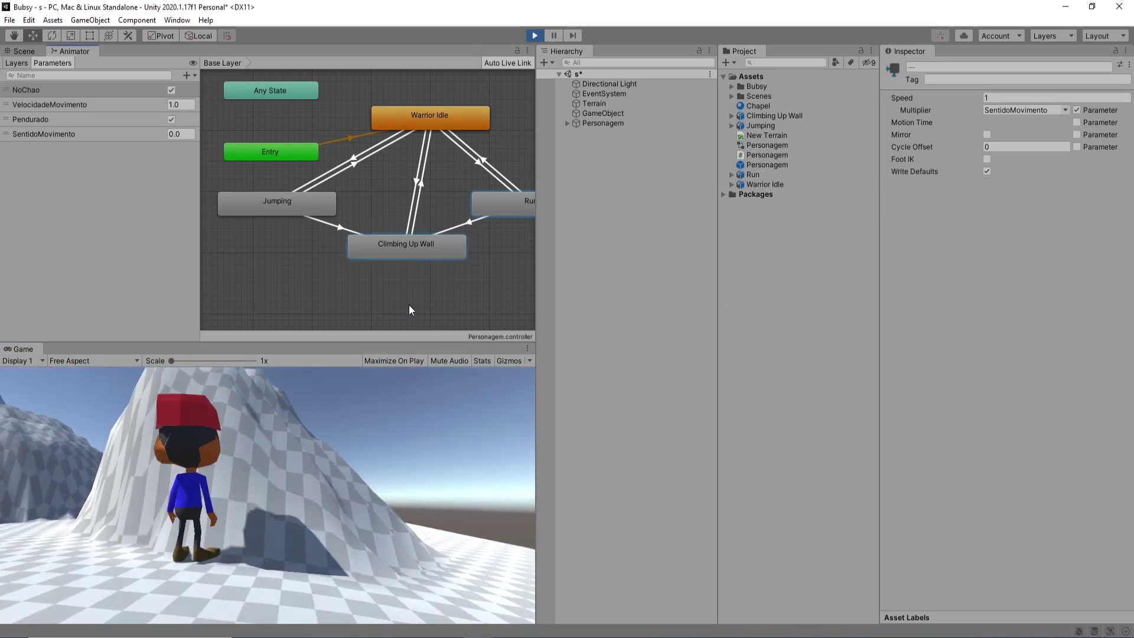
{"action": "left_click", "coordinate": [341, 505]}
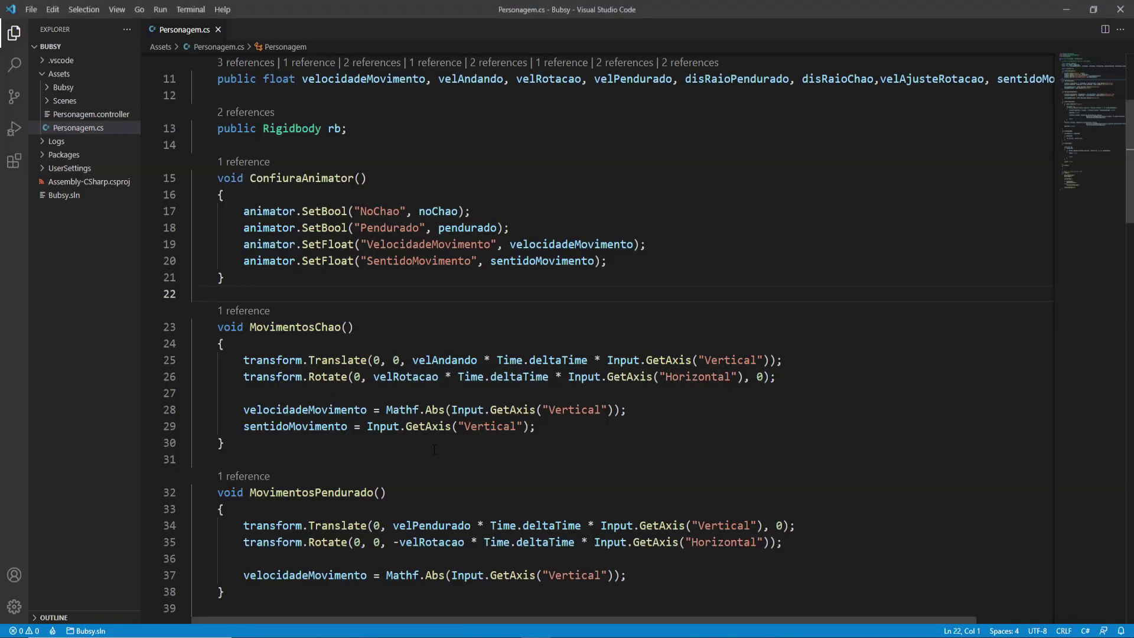
{"action": "scroll", "coordinate": [434, 449], "scroll_direction": "down", "scroll_amount": 2}
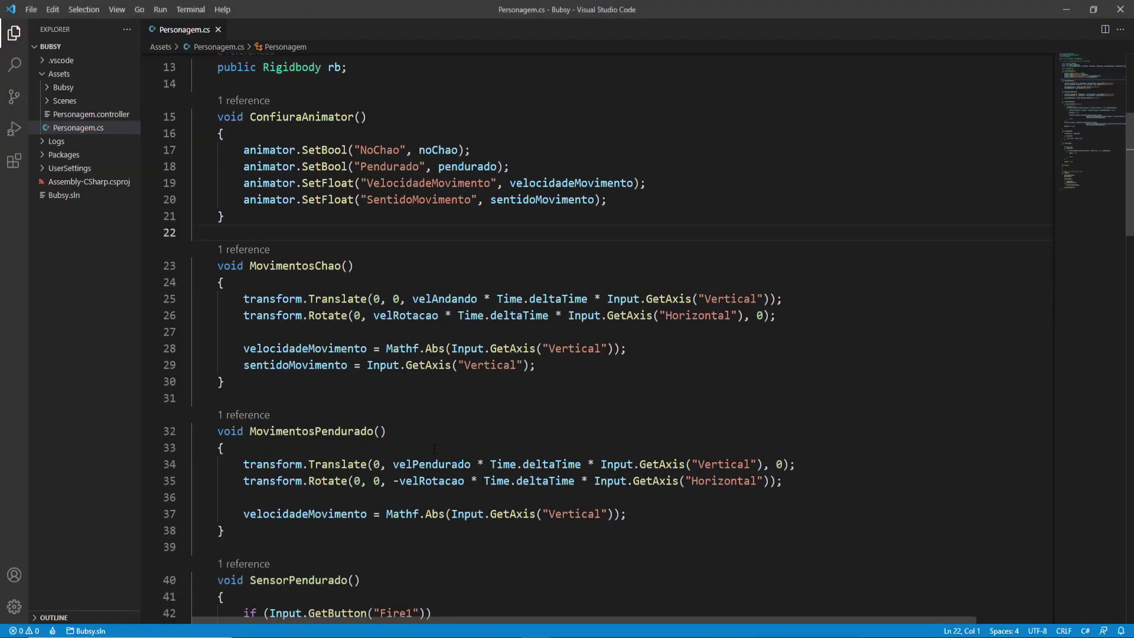
Switch to the Scene view and select Personagem to watch its script values in the Inspector.
{"action": "key", "text": "alt+Tab"}
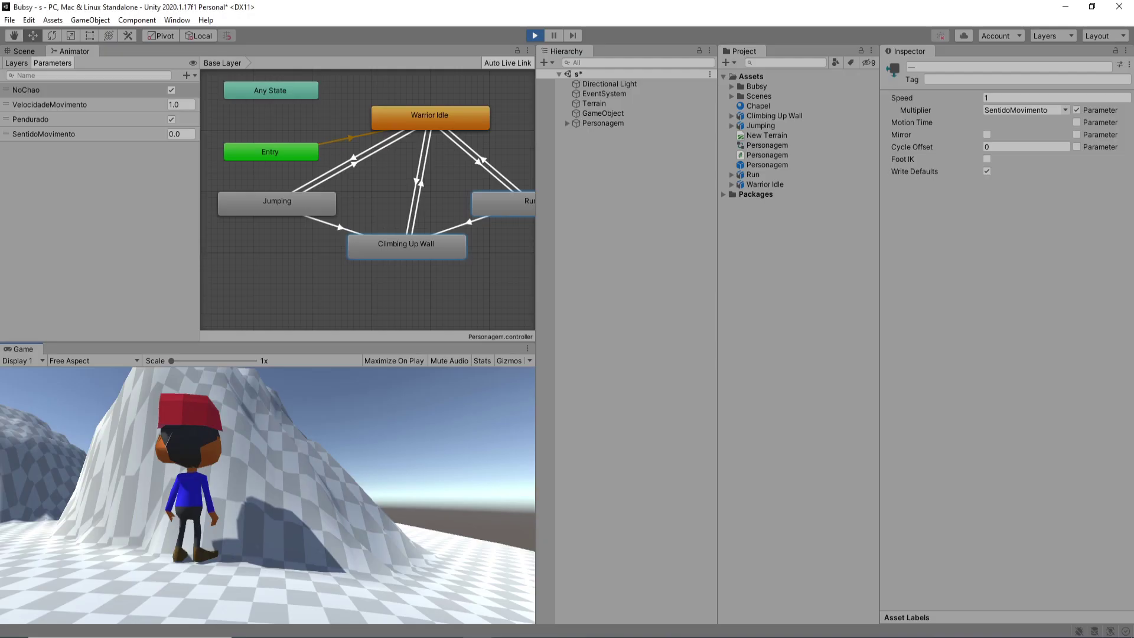
{"action": "left_click", "coordinate": [21, 51]}
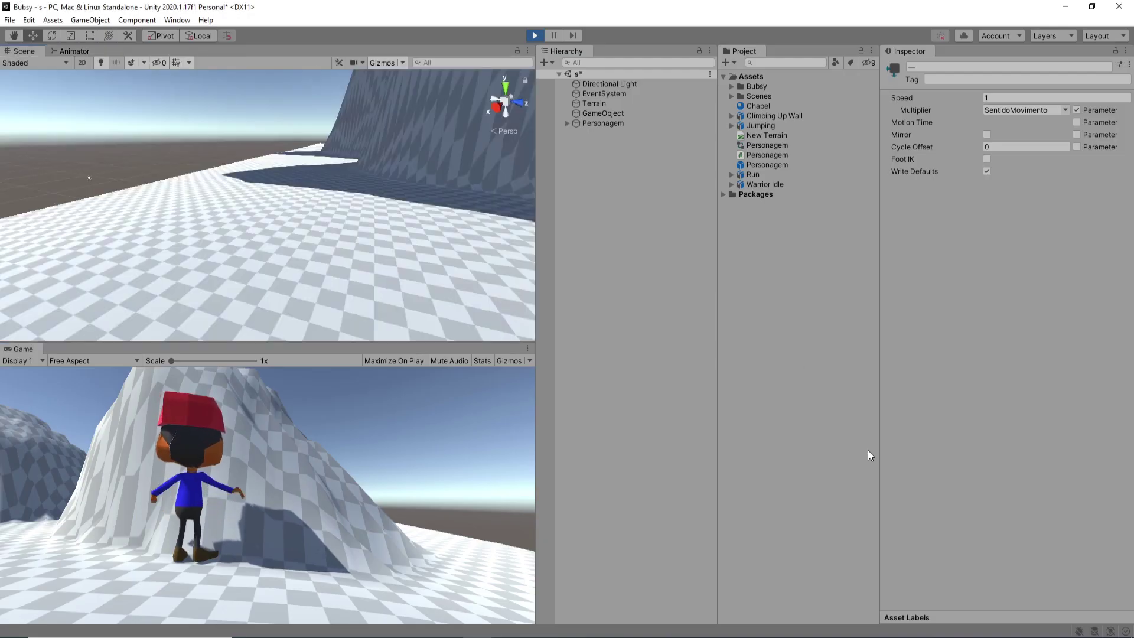
{"action": "left_click", "coordinate": [608, 122]}
{"action": "scroll", "coordinate": [1017, 500], "scroll_direction": "down", "scroll_amount": 10}
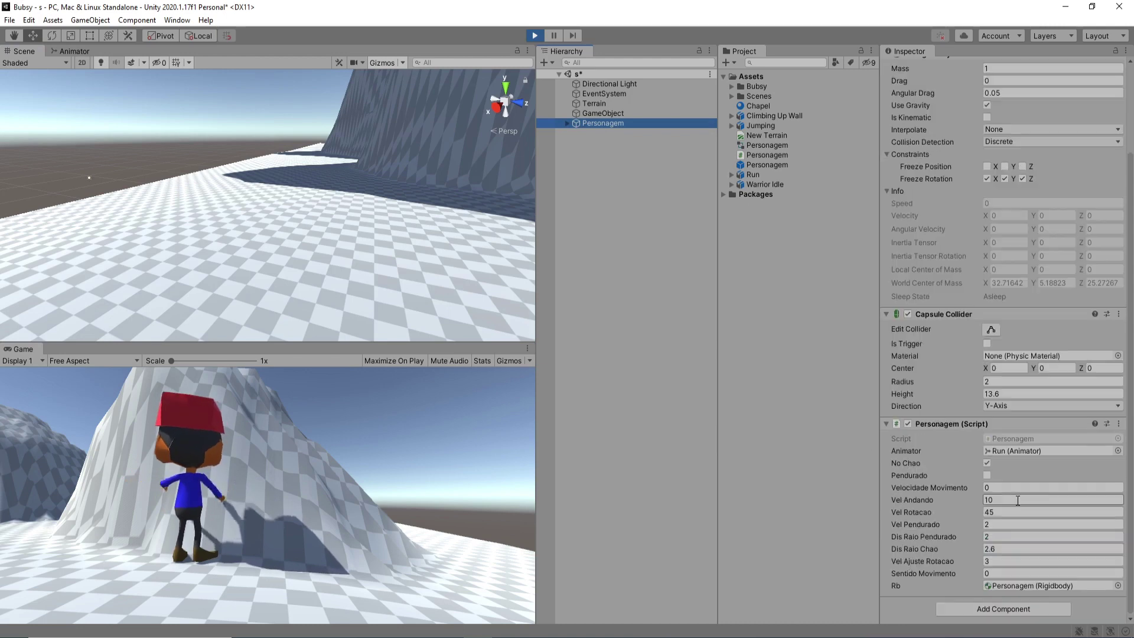
Walk the character both directions and climb the wall while watching Sentido Movimento and Pendurado.
{"action": "left_click", "coordinate": [385, 512]}
{"action": "key", "text": "w"}
{"action": "key", "text": "a"}
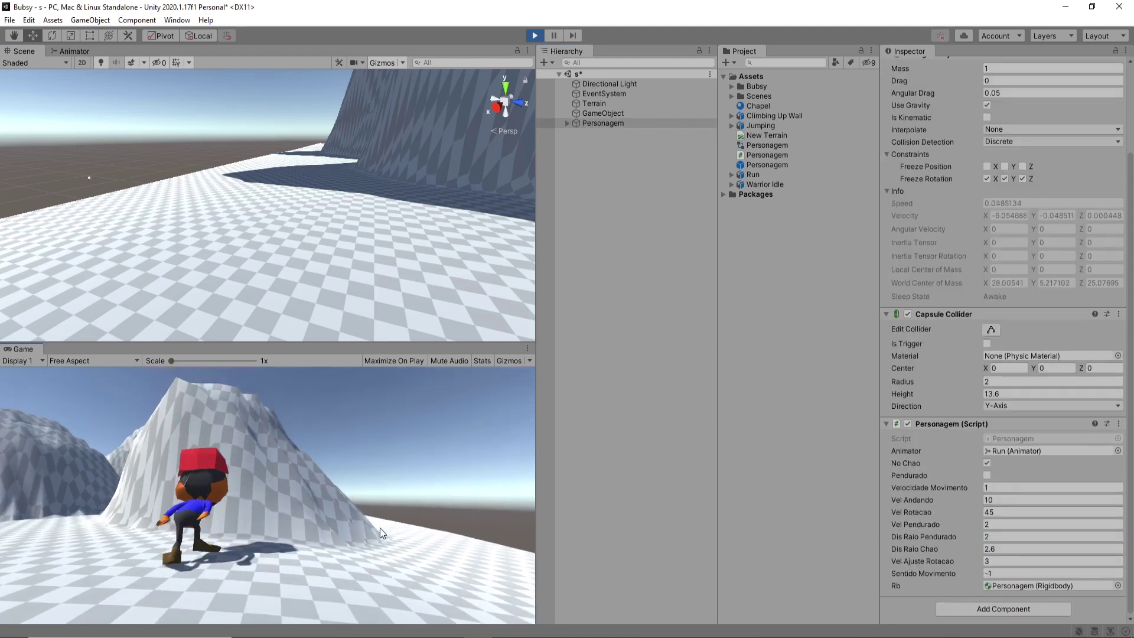
{"action": "key", "text": "d"}
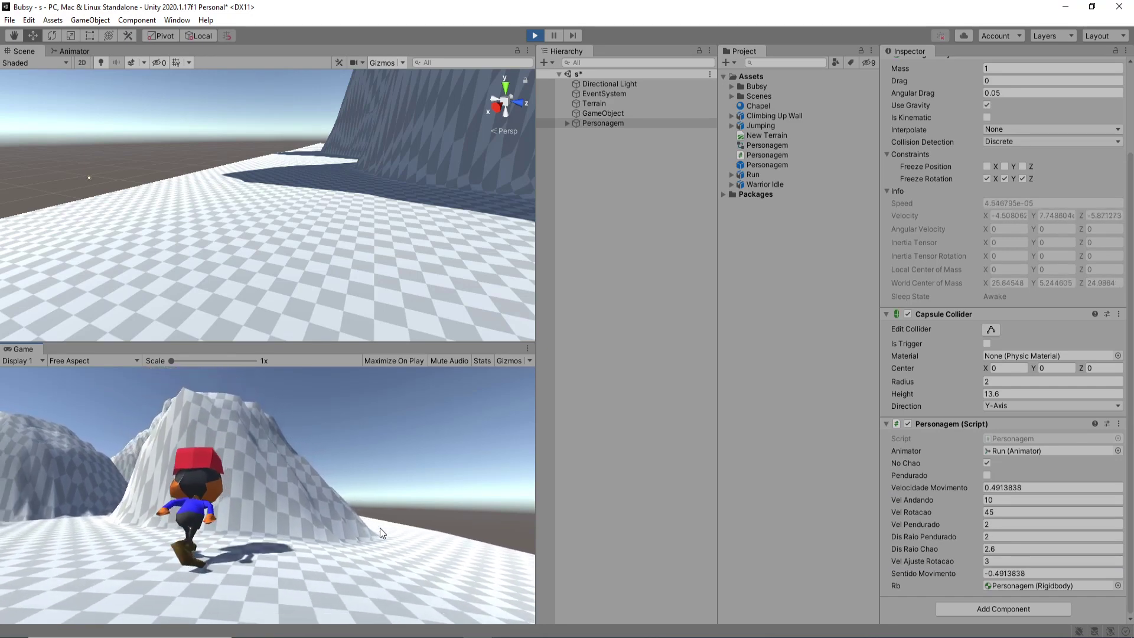
{"action": "key", "text": "ctrl+s"}
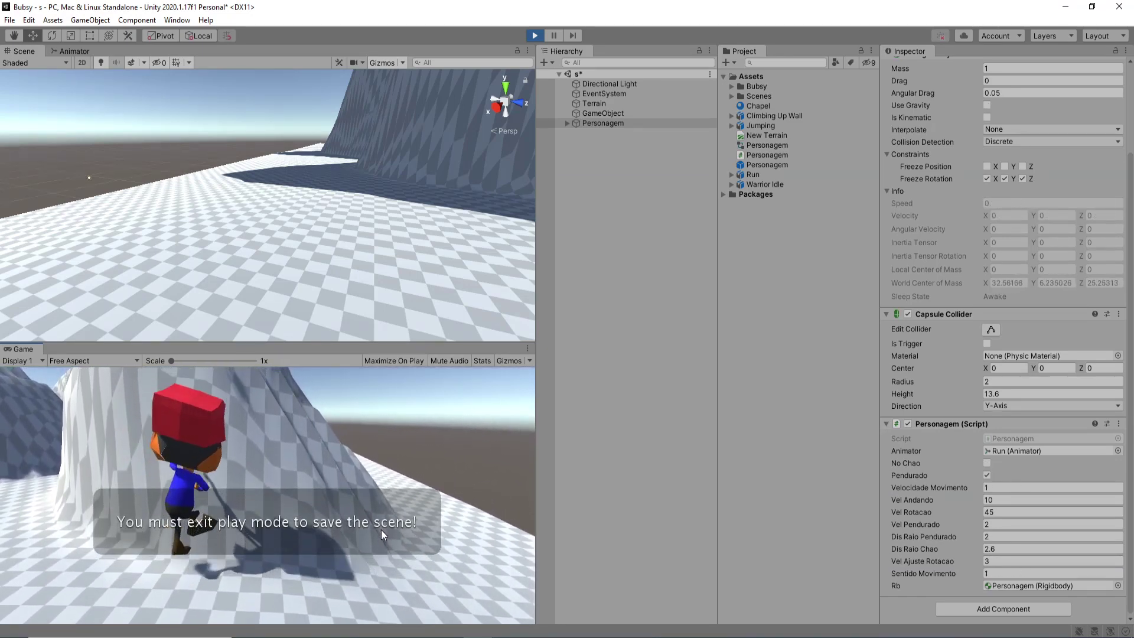
{"action": "key", "text": "ctrl+s"}
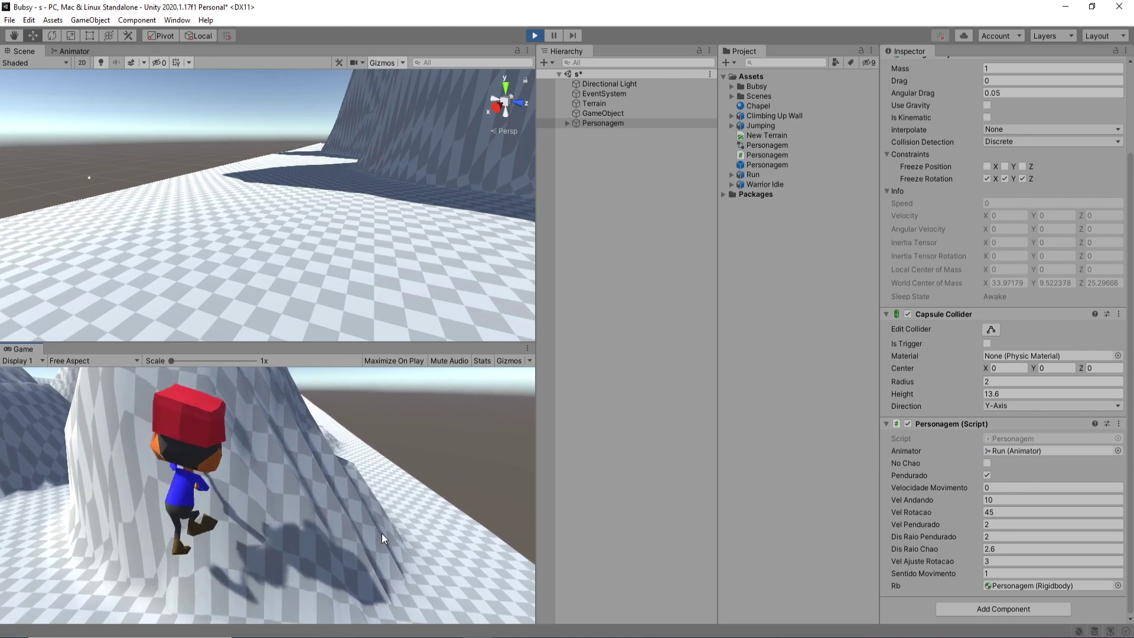
{"action": "key", "text": "w"}
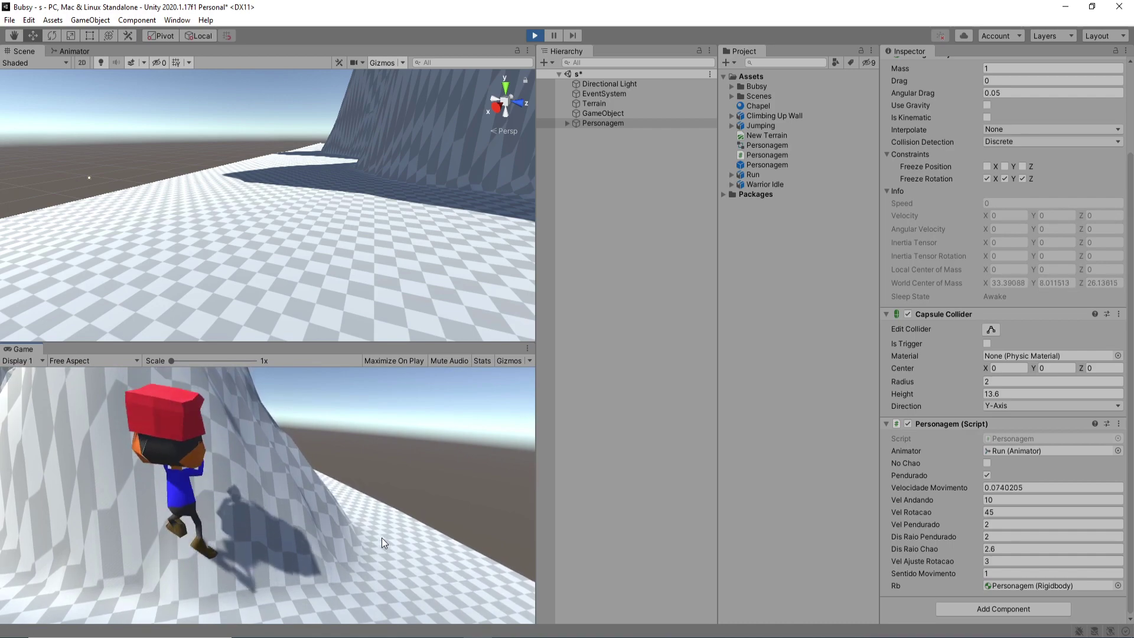
{"action": "key", "text": "alt+Tab"}
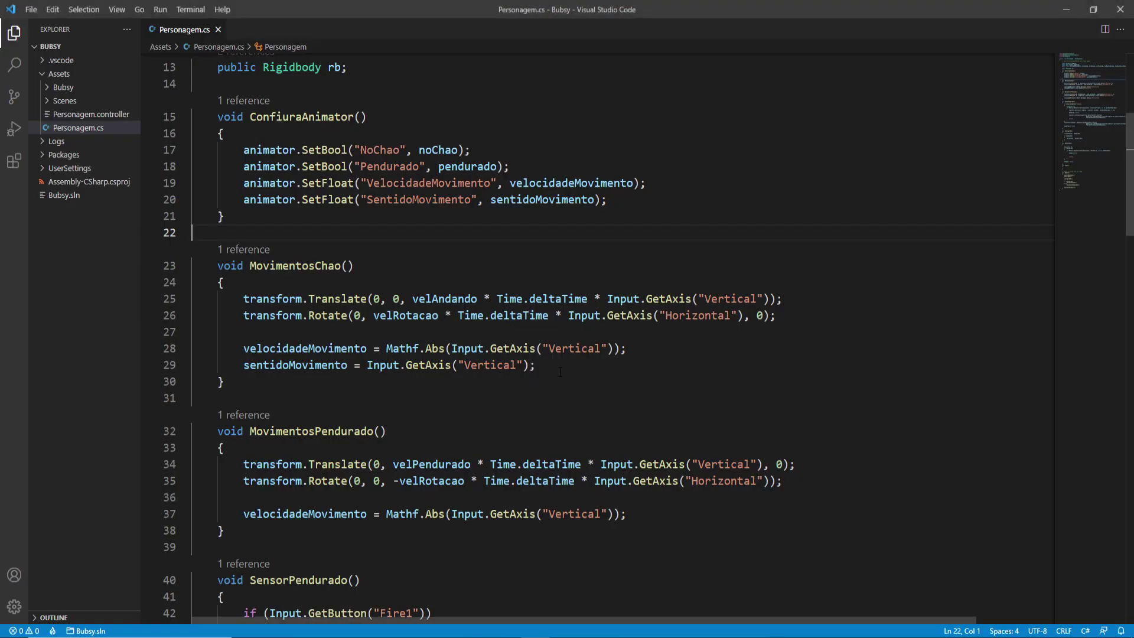
Copy the velocidadeMovimento and sentidoMovimento lines from MovimentosChao, undoing a misplaced paste.
{"action": "left_click_drag", "start_coordinate": [560, 372], "coordinate": [240, 363]}
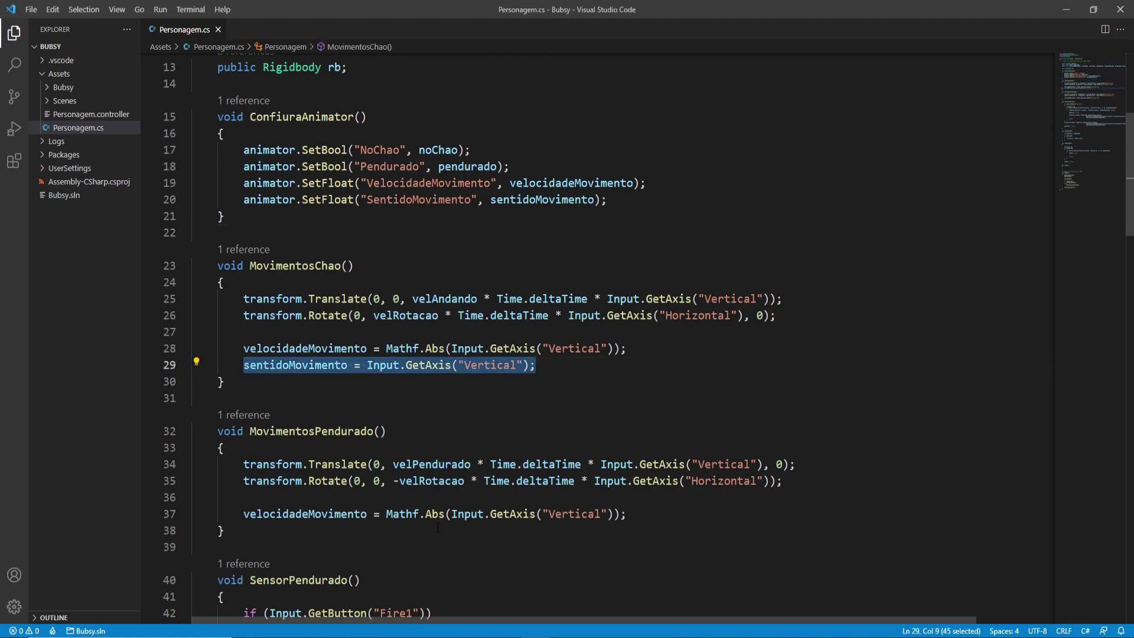
{"action": "scroll", "coordinate": [436, 535], "scroll_direction": "down", "scroll_amount": 3}
{"action": "scroll", "coordinate": [449, 544], "scroll_direction": "down", "scroll_amount": 4}
{"action": "scroll", "coordinate": [473, 555], "scroll_direction": "down", "scroll_amount": 1}
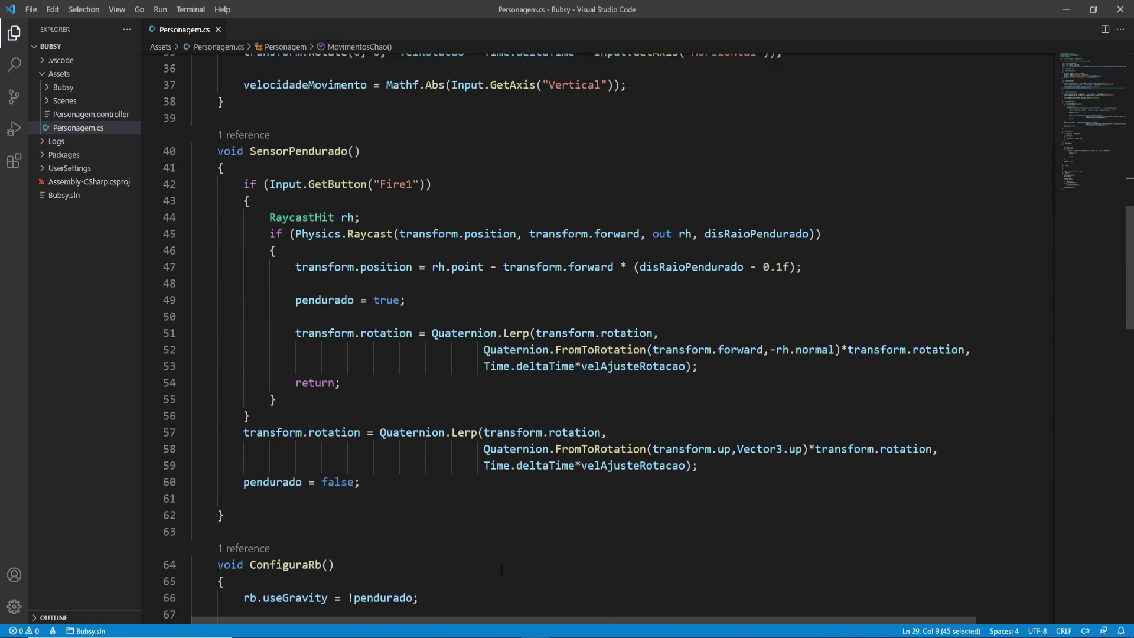
{"action": "scroll", "coordinate": [501, 573], "scroll_direction": "up", "scroll_amount": 7}
{"action": "scroll", "coordinate": [501, 572], "scroll_direction": "up", "scroll_amount": 2}
{"action": "left_click_drag", "start_coordinate": [536, 396], "coordinate": [243, 378]}
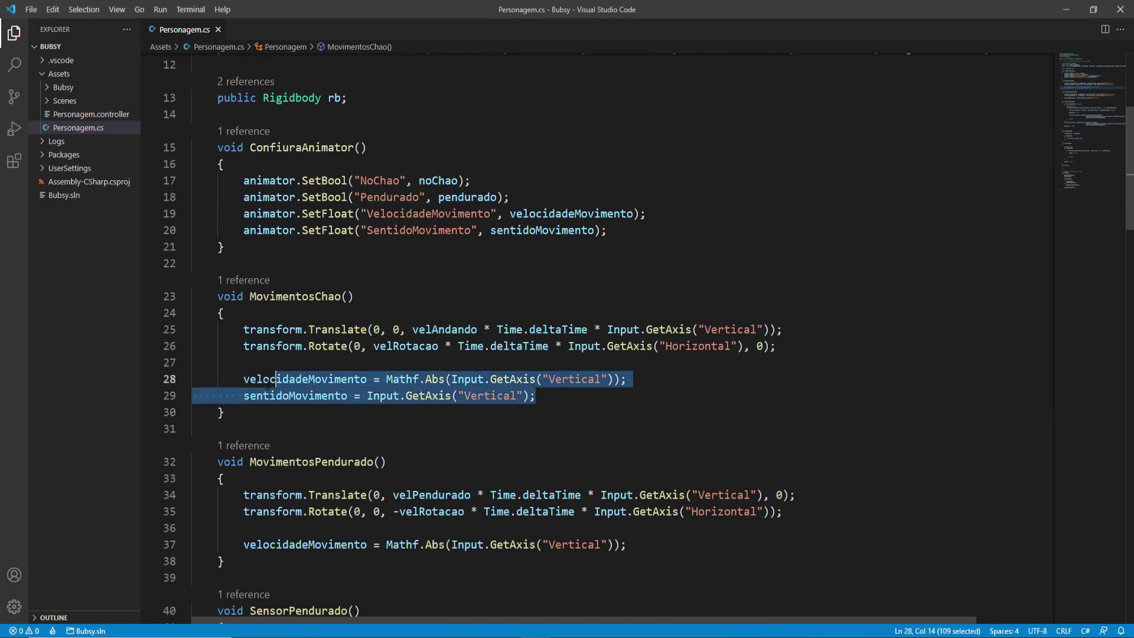
{"action": "scroll", "coordinate": [375, 444], "scroll_direction": "down", "scroll_amount": 4}
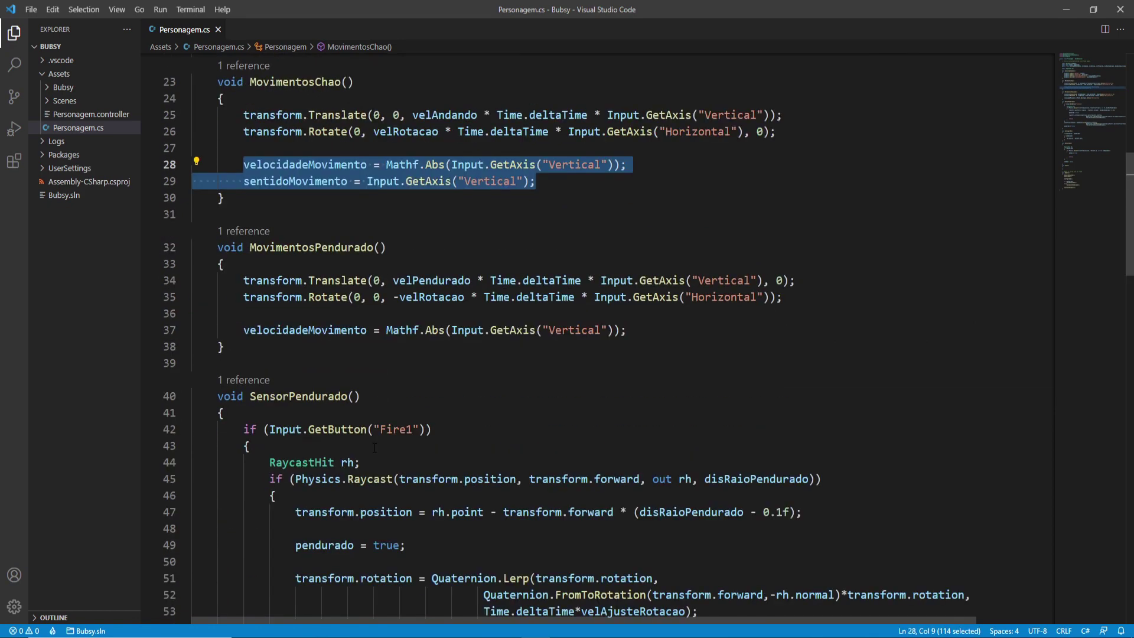
{"action": "scroll", "coordinate": [374, 446], "scroll_direction": "down", "scroll_amount": 7}
{"action": "left_click", "coordinate": [384, 331]}
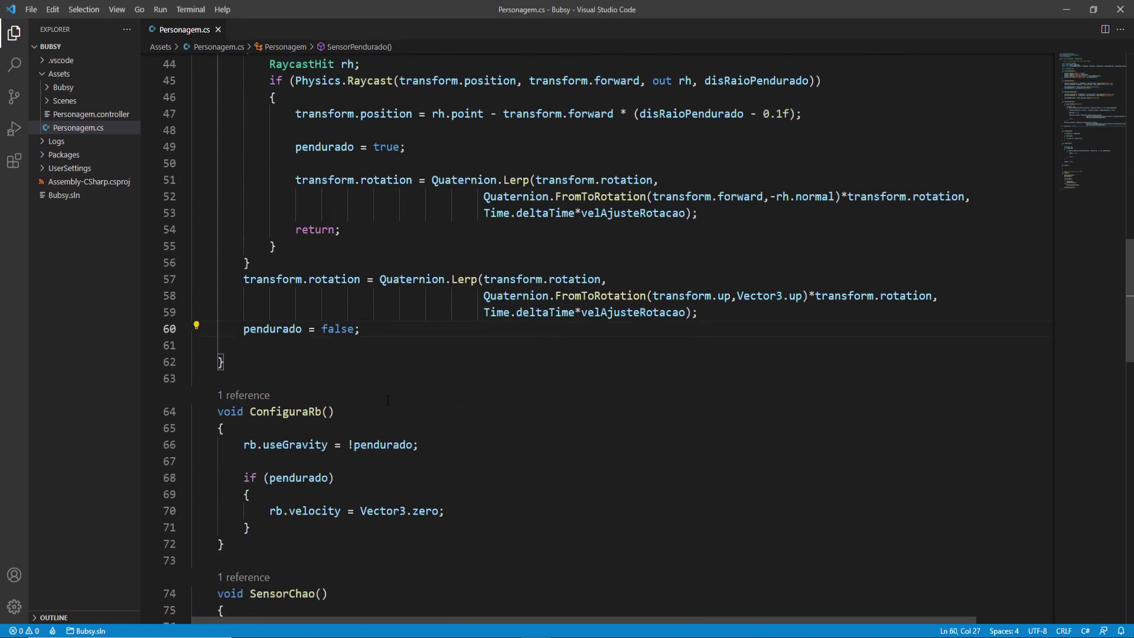
{"action": "key", "text": "Return"}
{"action": "key", "text": "Return"}
{"action": "type", "text": "velocidadeMovimento = Mathf.Abs(Input.GetAxis(\"Vertical\"));         sentidoMovimento = Input.GetAxis(\"Vertical\");"}
{"action": "key", "text": "ctrl+z"}
Paste both lines under pendurado = true in SensorPendurado and fix their indentation.
{"action": "scroll", "coordinate": [387, 405], "scroll_direction": "up", "scroll_amount": 4}
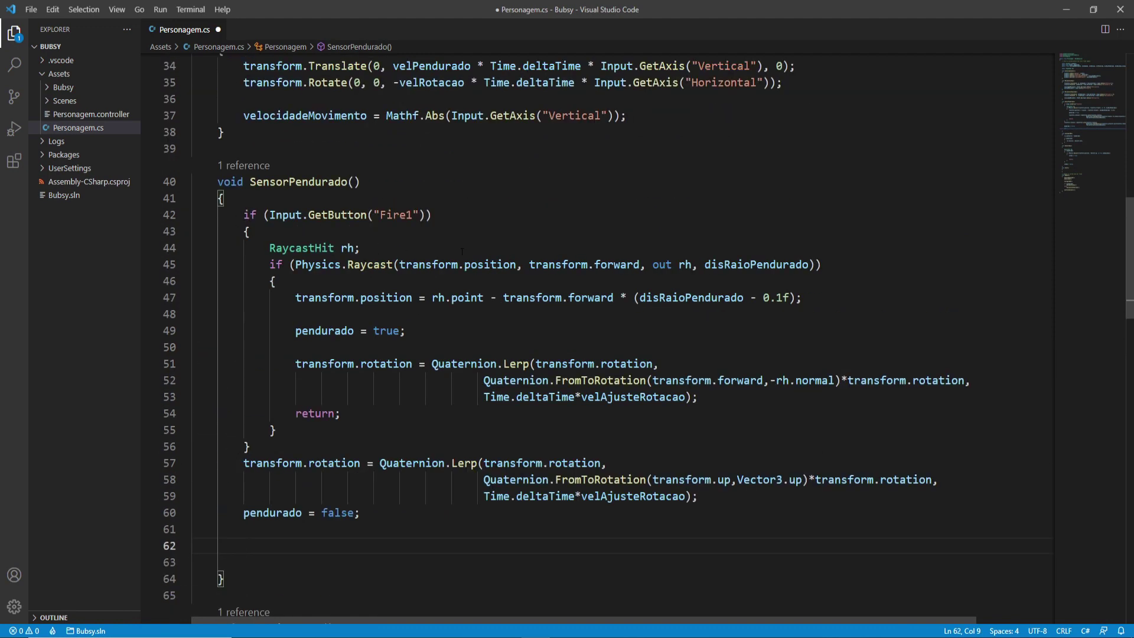
{"action": "left_click", "coordinate": [374, 253]}
{"action": "key", "text": "Return"}
{"action": "key", "text": "Return"}
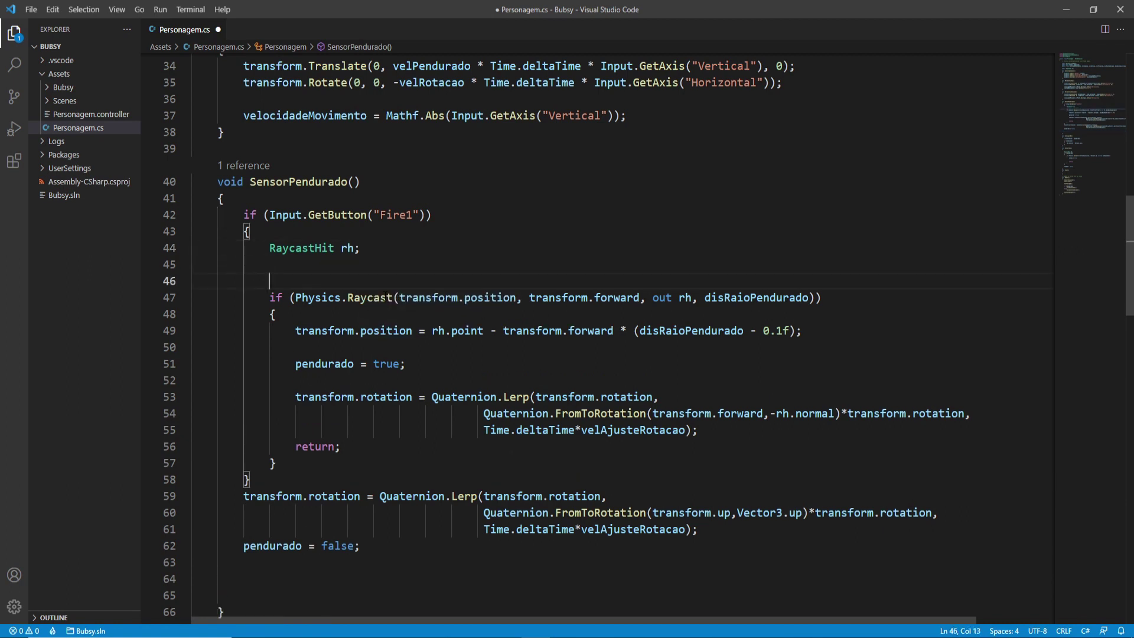
{"action": "key", "text": "BackSpace"}
{"action": "left_click", "coordinate": [375, 433]}
{"action": "key", "text": "Return"}
{"action": "key", "text": "Return"}
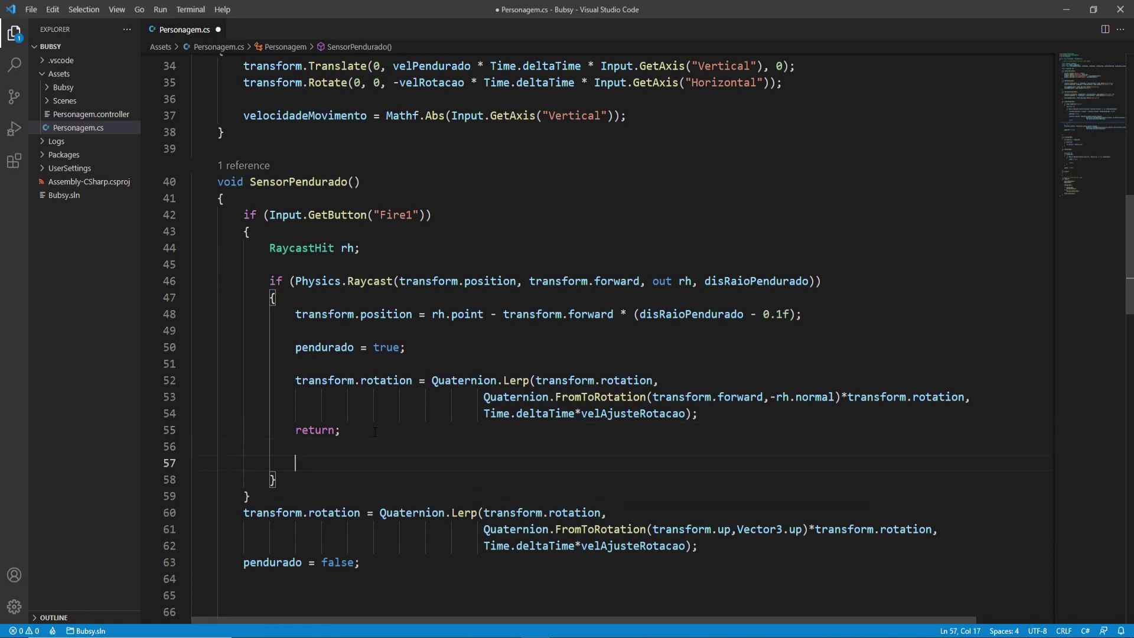
{"action": "key", "text": "BackSpace"}
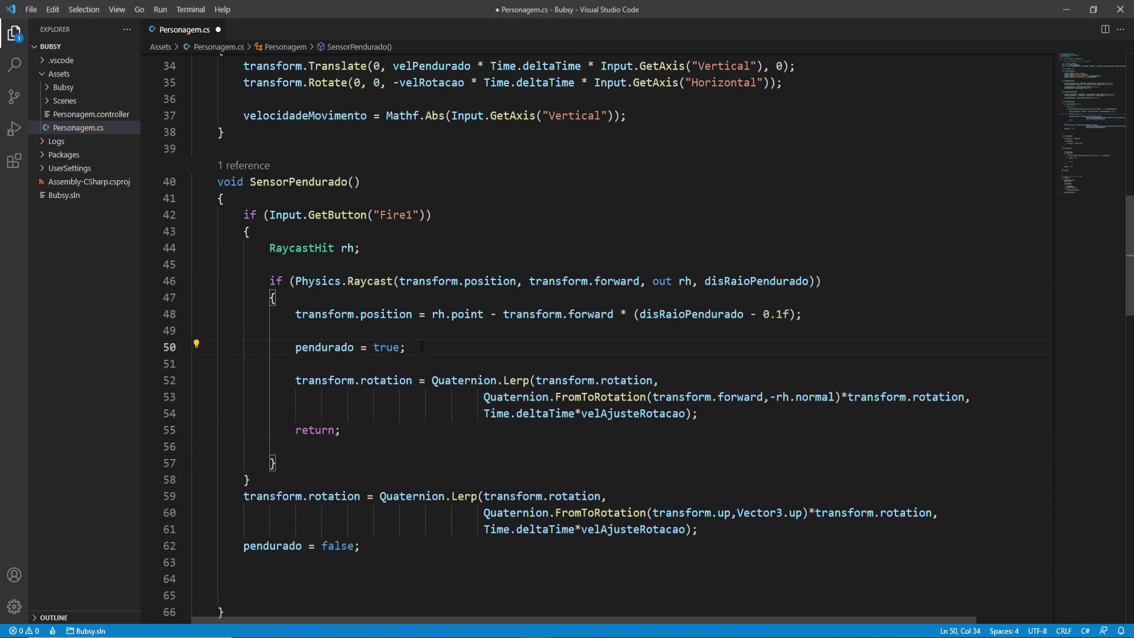
{"action": "key", "text": "Return"}
{"action": "key", "text": "Return"}
{"action": "type", "text": "velocidadeMovimento = Mathf.Abs(Input.GetAxis(\"Vertical\"));         sentidoMovimento = Input.GetAxis(\"Vertical\");"}
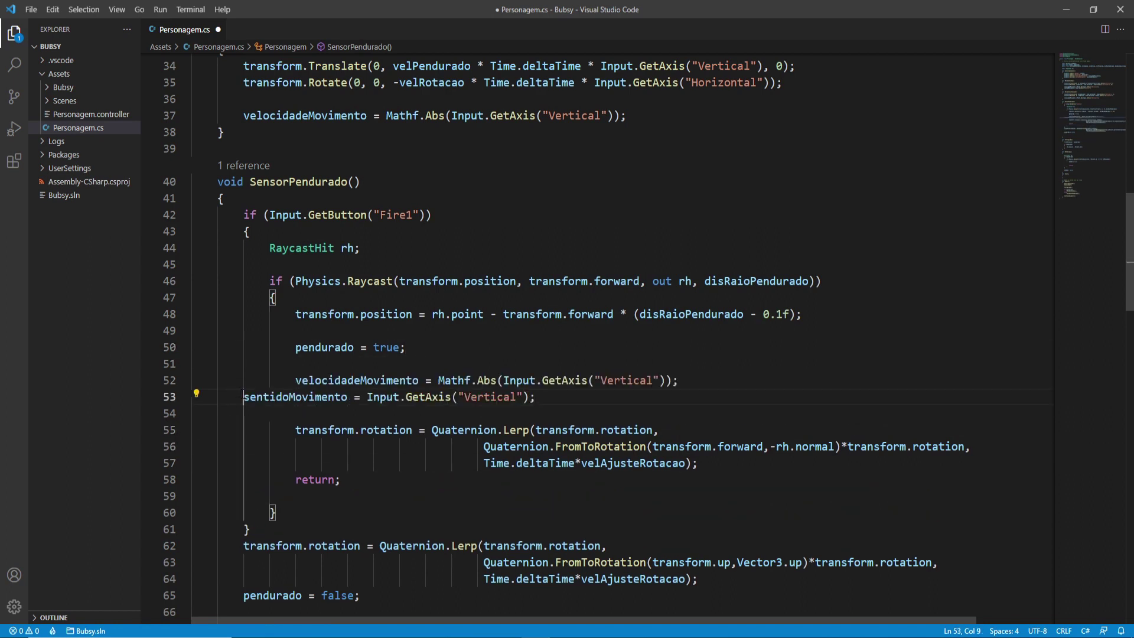
{"action": "key", "text": "Tab"}
{"action": "key", "text": "Tab"}
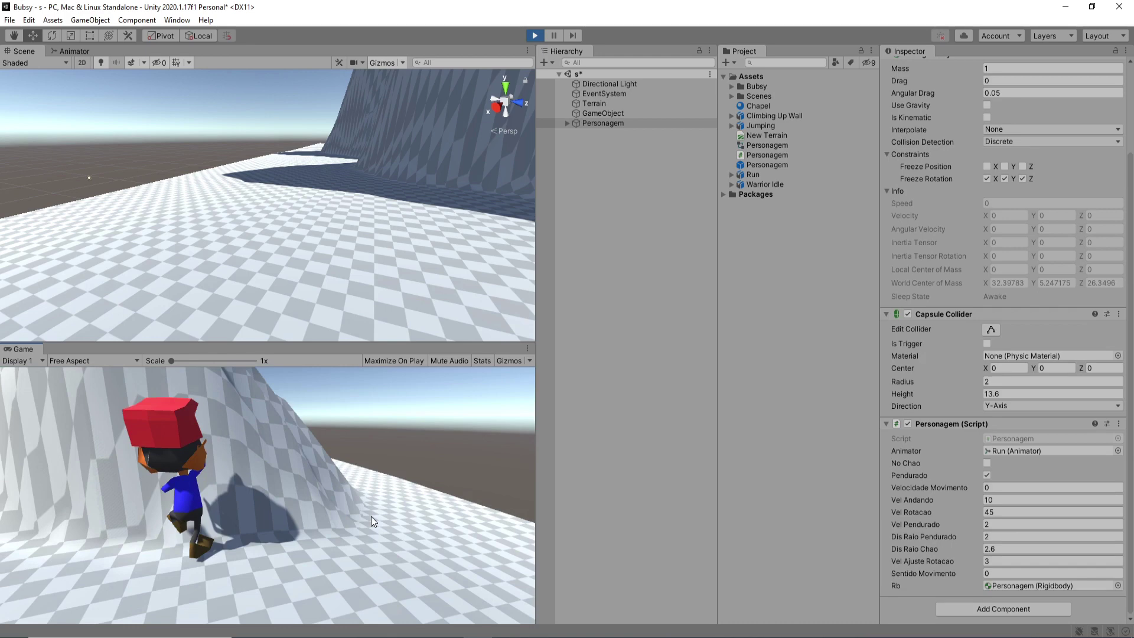
Move the hanging character both ways along the climbable wall, then stop Play mode.
{"action": "key", "text": "ctrl+s"}
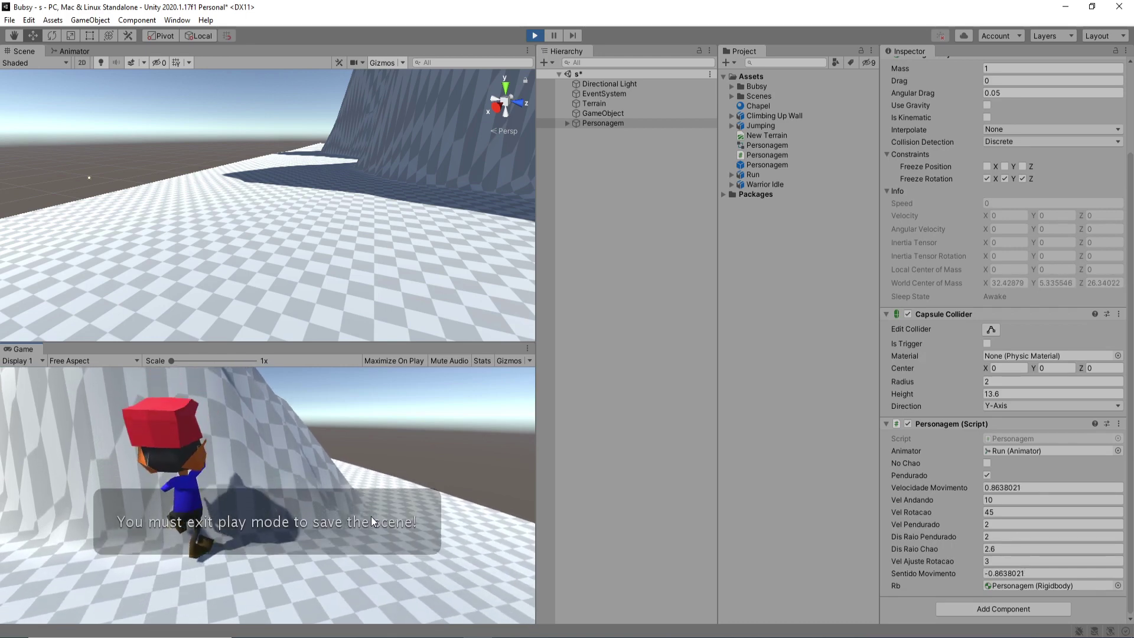
{"action": "key", "text": "d"}
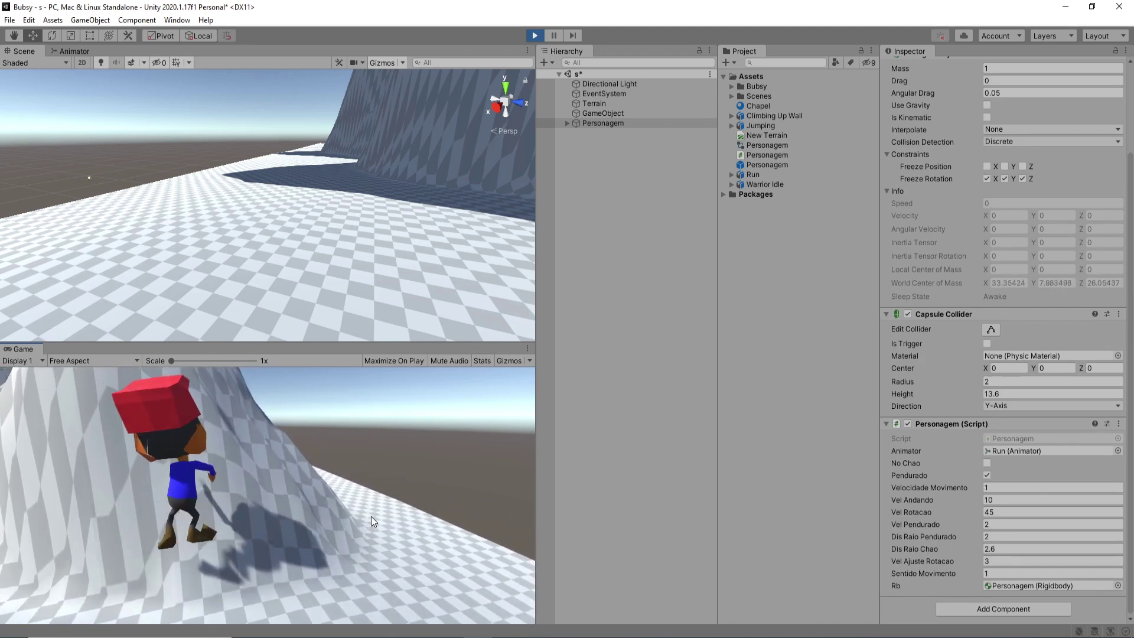
{"action": "key", "text": "ctrl+s"}
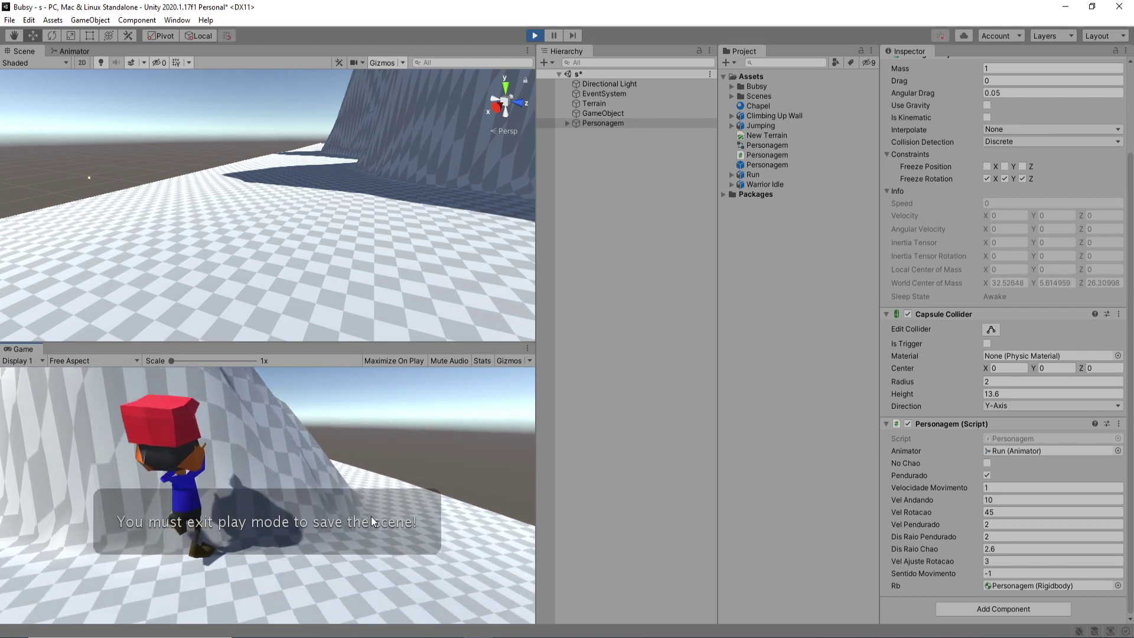
{"action": "key", "text": "w"}
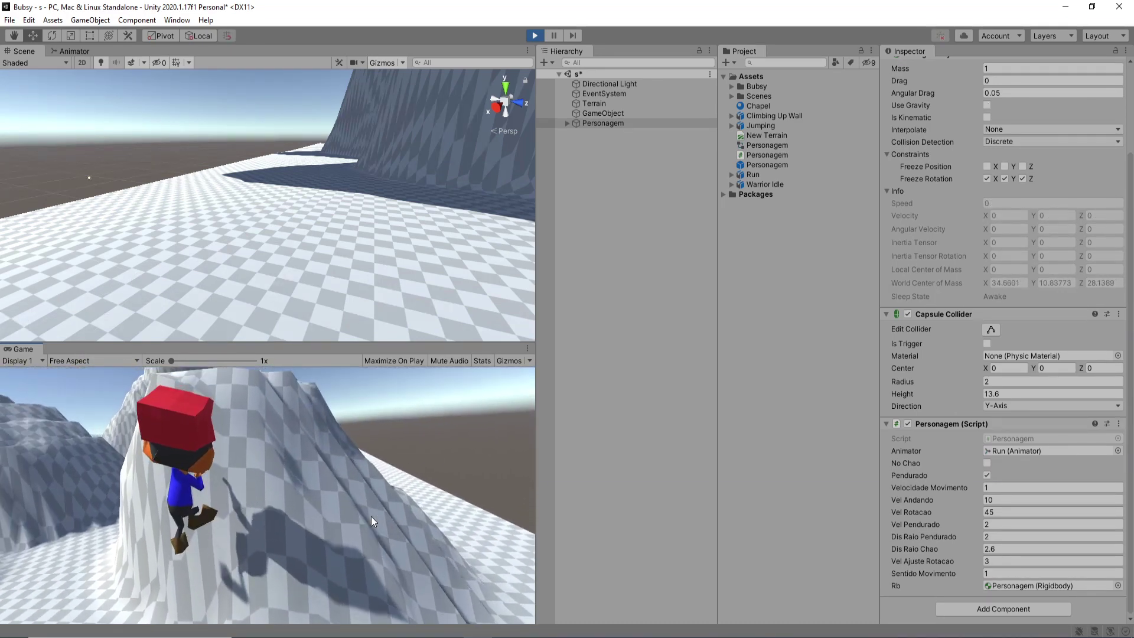
{"action": "left_click", "coordinate": [535, 36]}
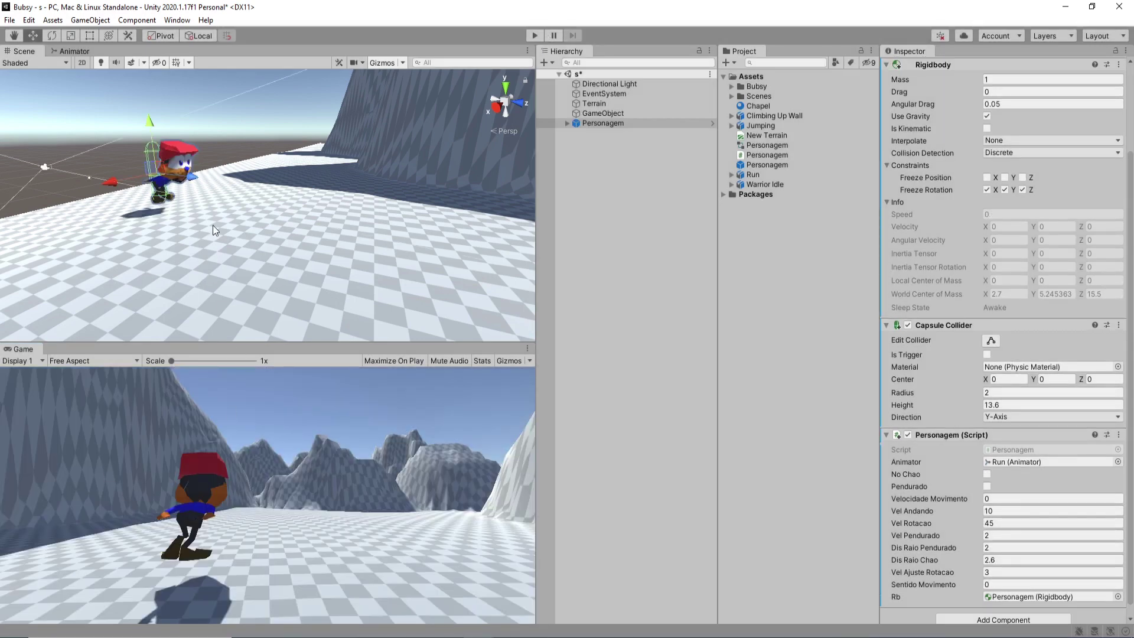
Drag Main Camera out of Personagem to the Hierarchy root and check its Transform.
{"action": "left_click", "coordinate": [567, 123]}
{"action": "left_click", "coordinate": [597, 144]}
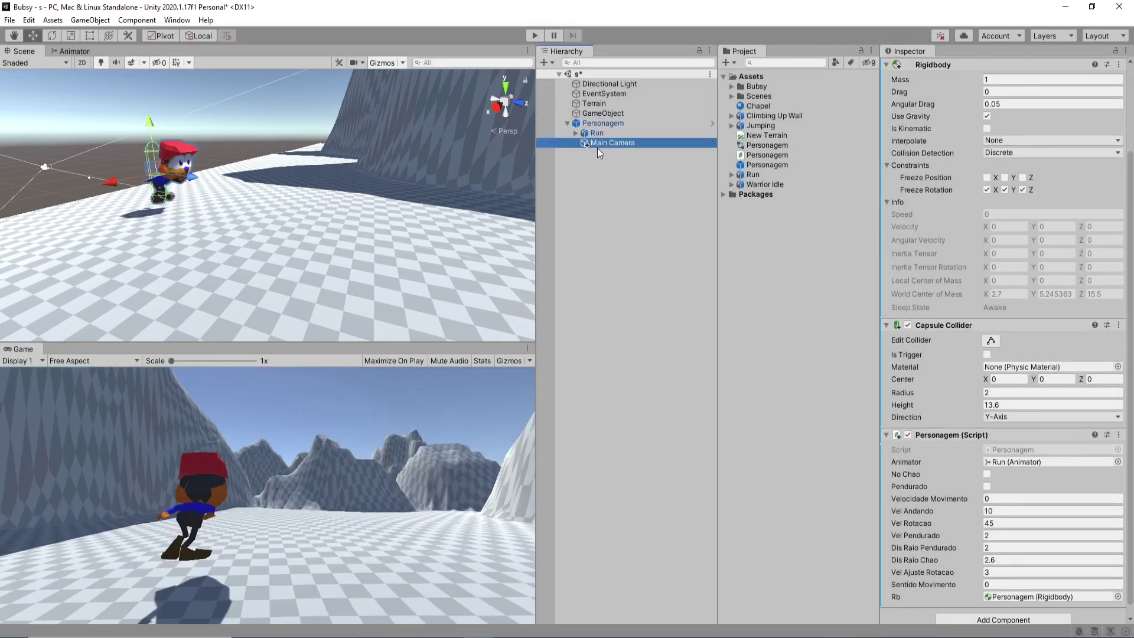
{"action": "left_click_drag", "start_coordinate": [597, 148], "coordinate": [597, 222]}
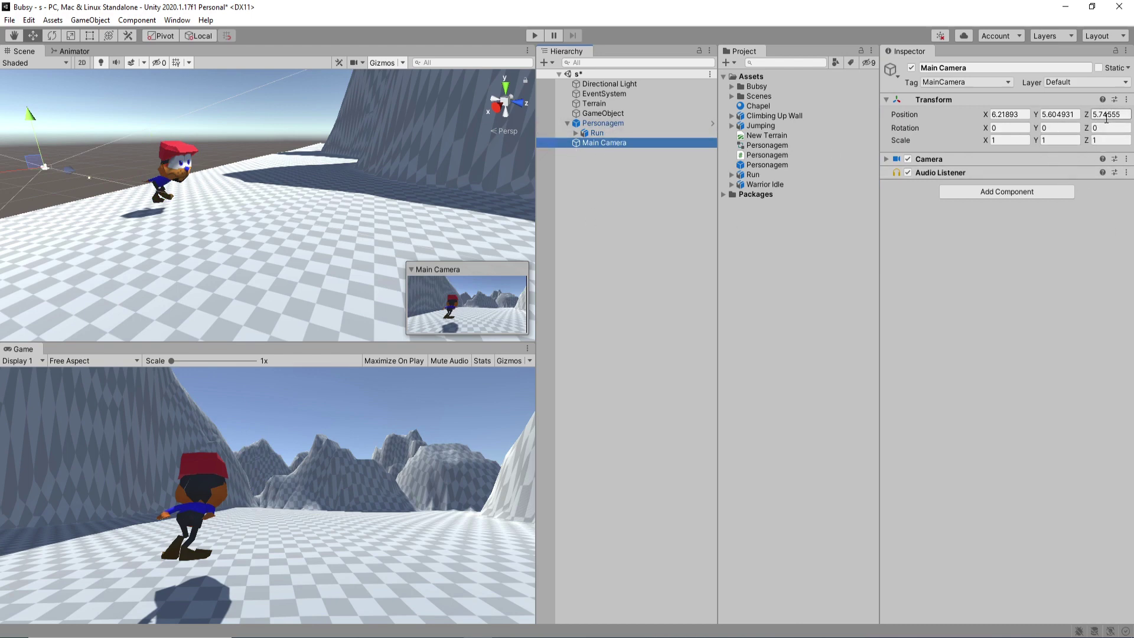
{"action": "left_click", "coordinate": [616, 123]}
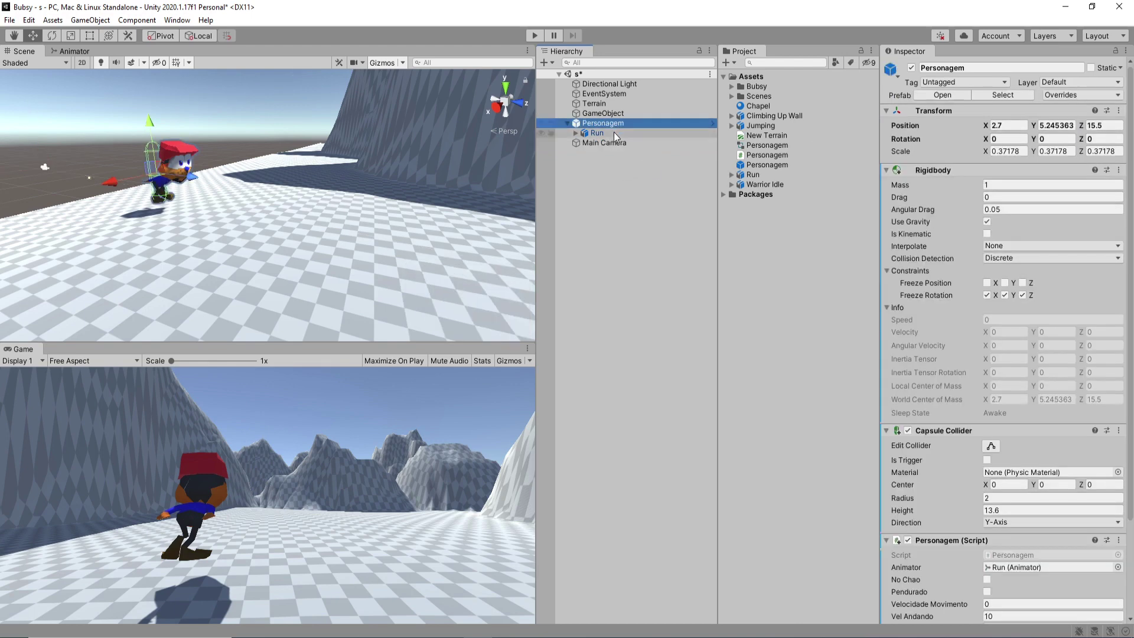
{"action": "left_click", "coordinate": [607, 143]}
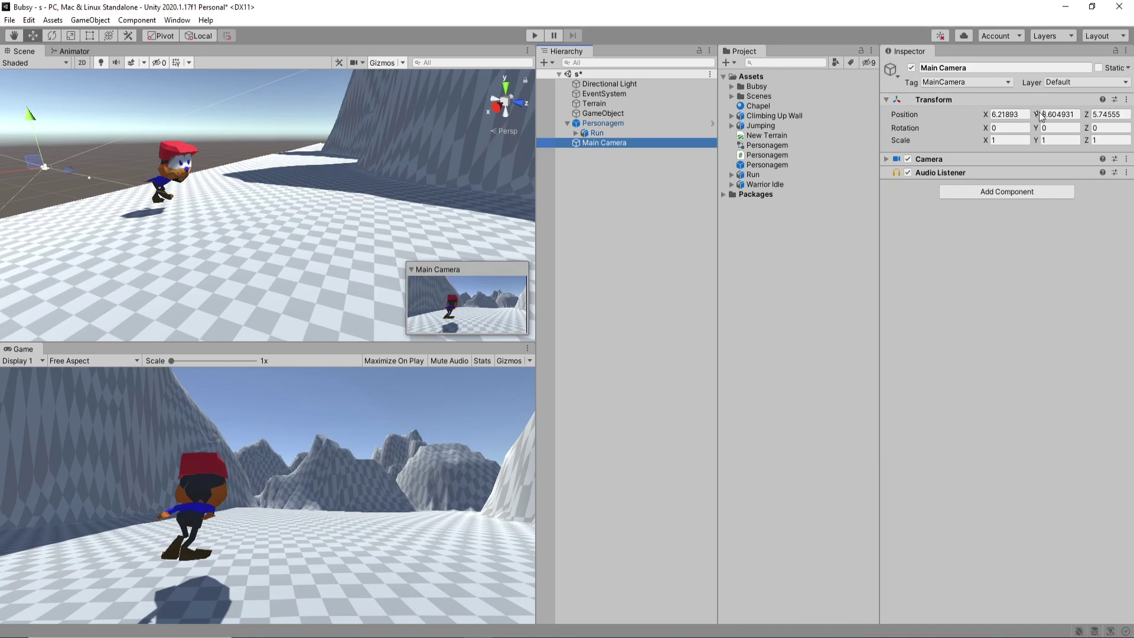
Declare a 'public Transform cam;' field below the rb field in Personagem.cs.
{"action": "scroll", "coordinate": [422, 370], "scroll_direction": "up", "scroll_amount": 2}
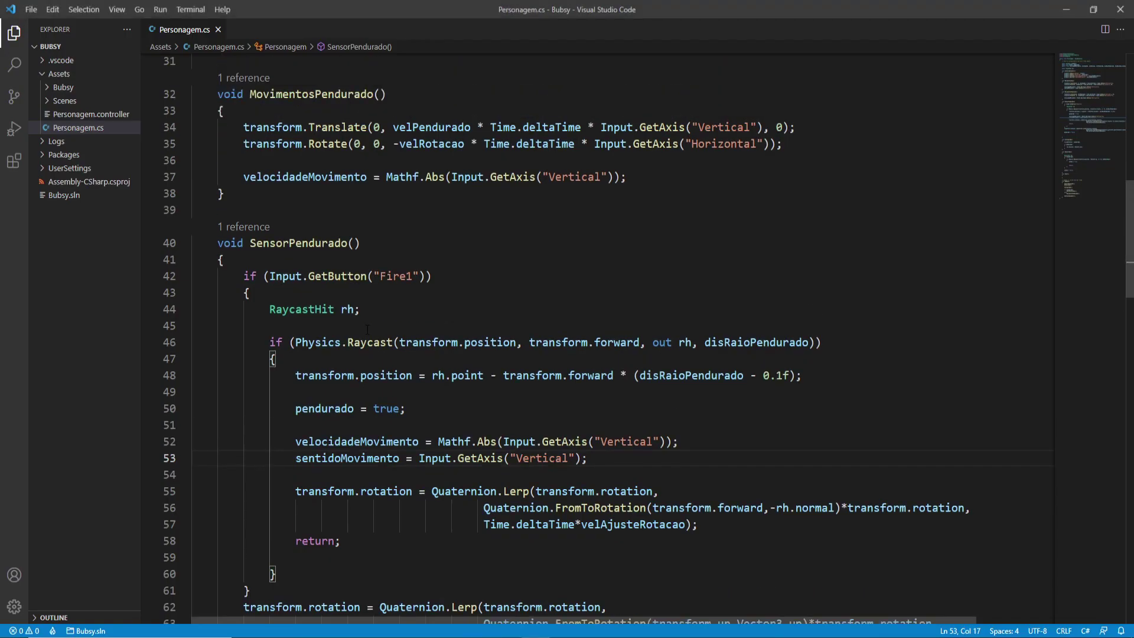
{"action": "scroll", "coordinate": [422, 370], "scroll_direction": "up", "scroll_amount": 7}
{"action": "scroll", "coordinate": [423, 369], "scroll_direction": "up", "scroll_amount": 3}
{"action": "left_click", "coordinate": [372, 340]}
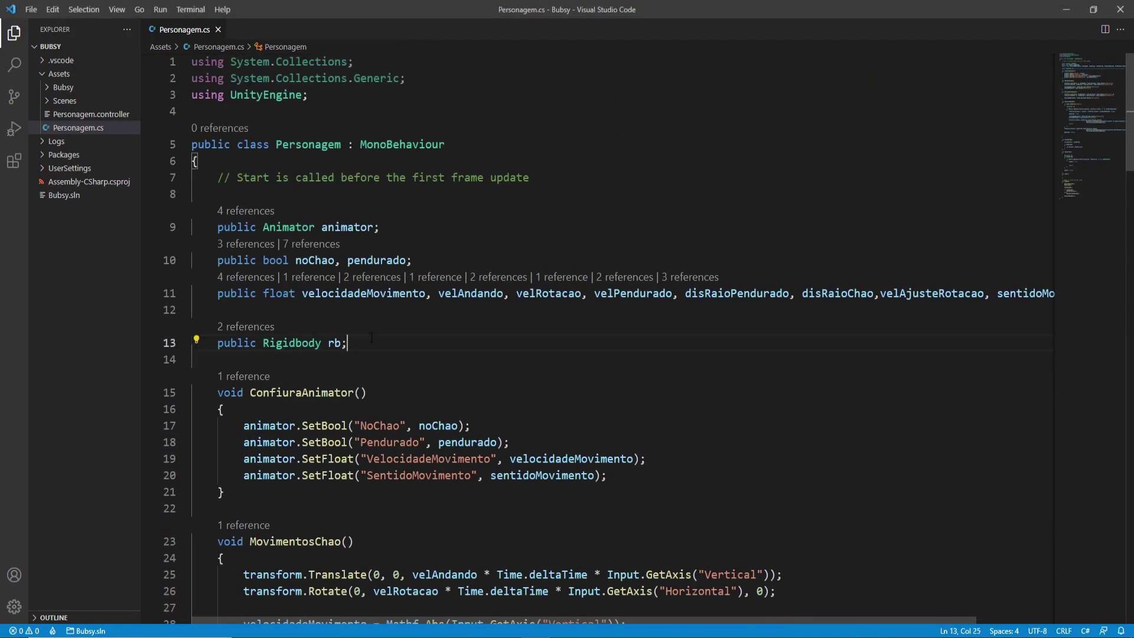
{"action": "key", "text": "Return"}
{"action": "key", "text": "Return"}
{"action": "type", "text": "public "}
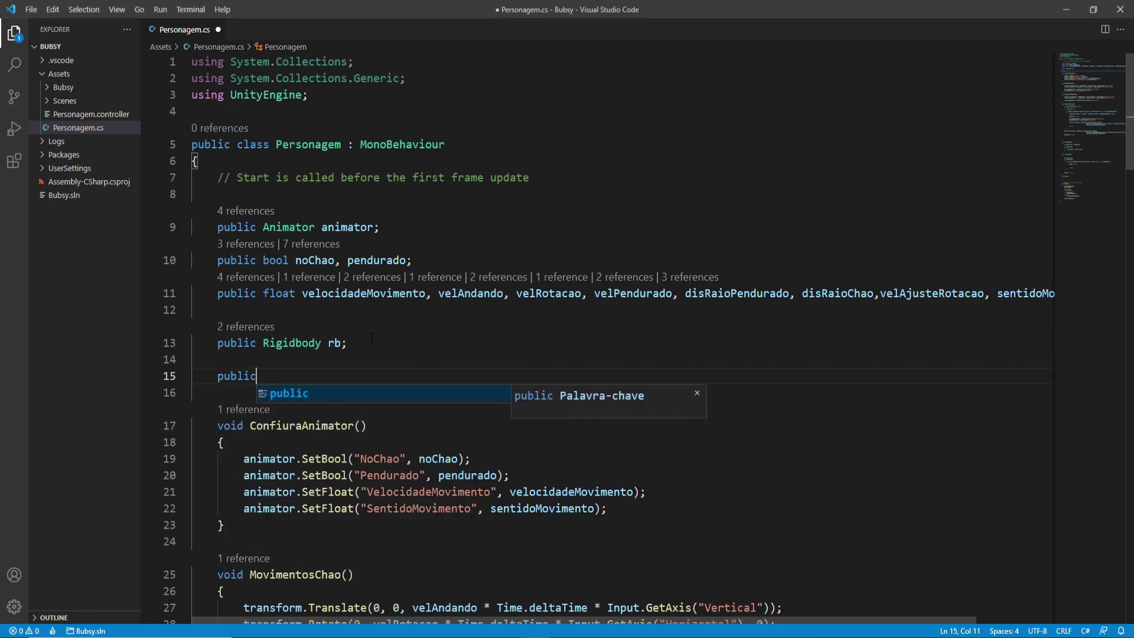
{"action": "type", "text": "Tran"}
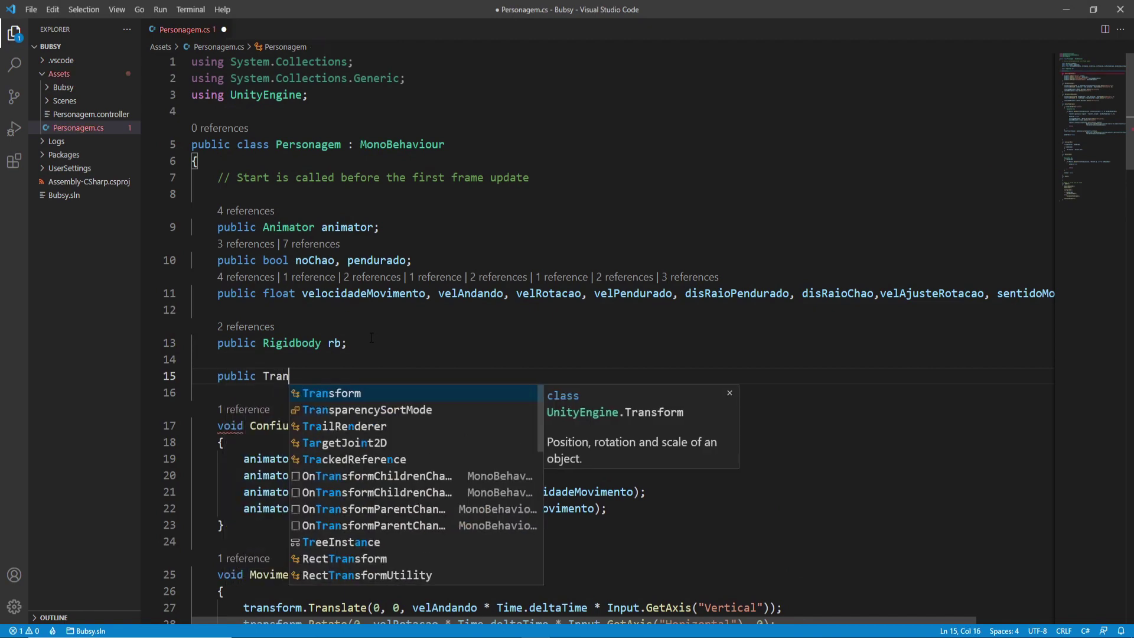
{"action": "key", "text": "Tab"}
{"action": "type", "text": "cam;"}
{"action": "scroll", "coordinate": [372, 337], "scroll_direction": "down", "scroll_amount": 2}
{"action": "double_click", "coordinate": [337, 301]}
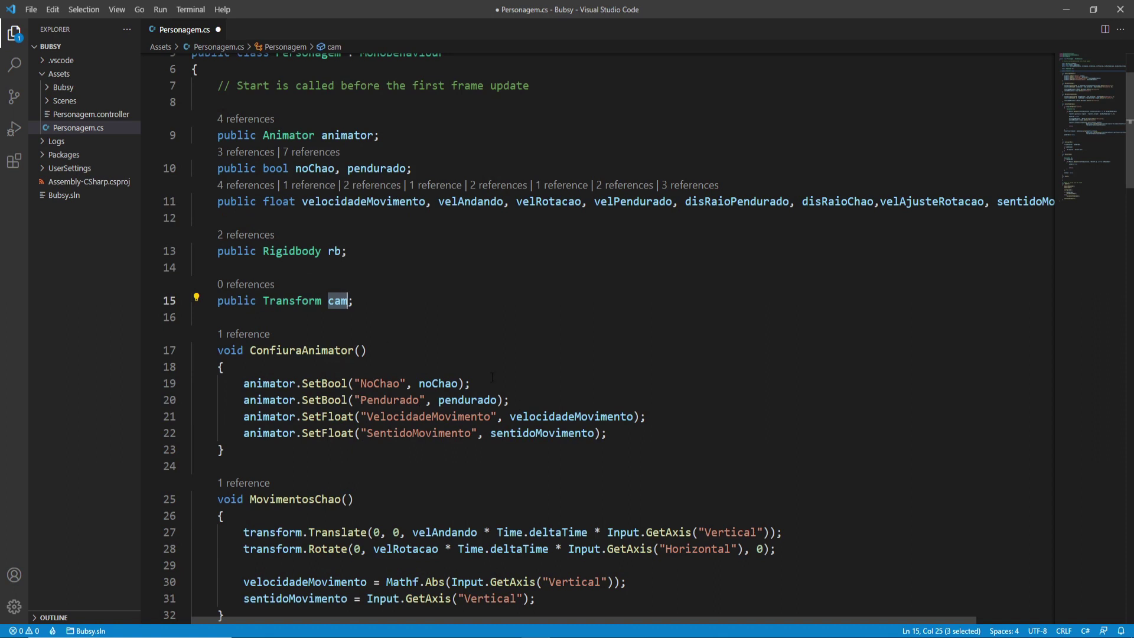
Add a ConfiguraCamera() method whose body starts with 'cam.position ='.
{"action": "left_click", "coordinate": [310, 321]}
{"action": "key", "text": "Return"}
{"action": "key", "text": "Return"}
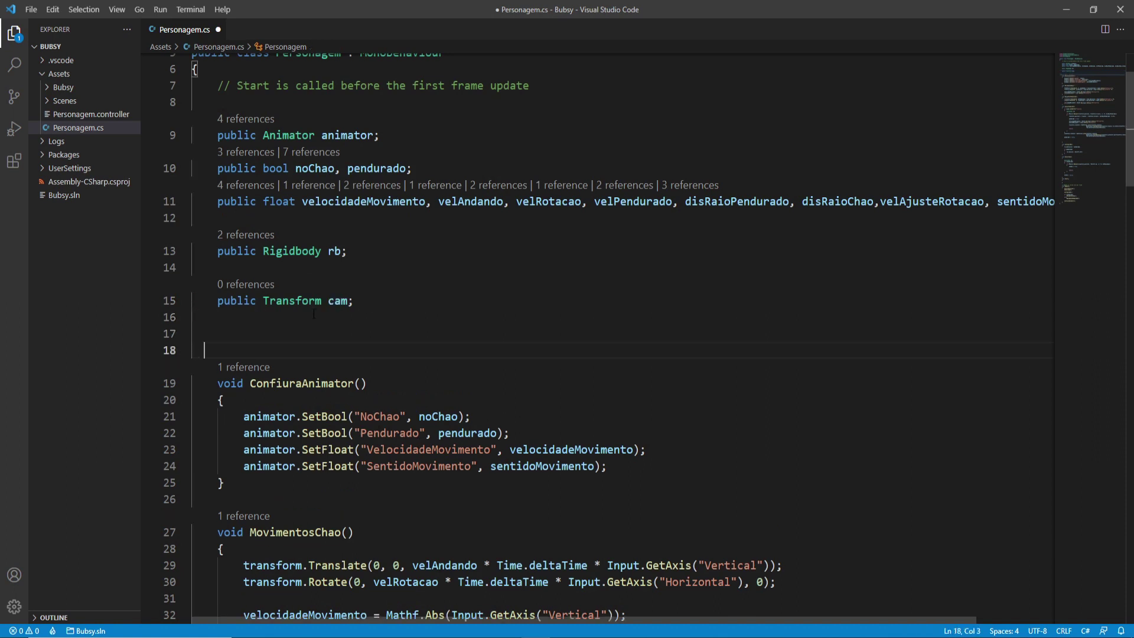
{"action": "type", "text": "voi"}
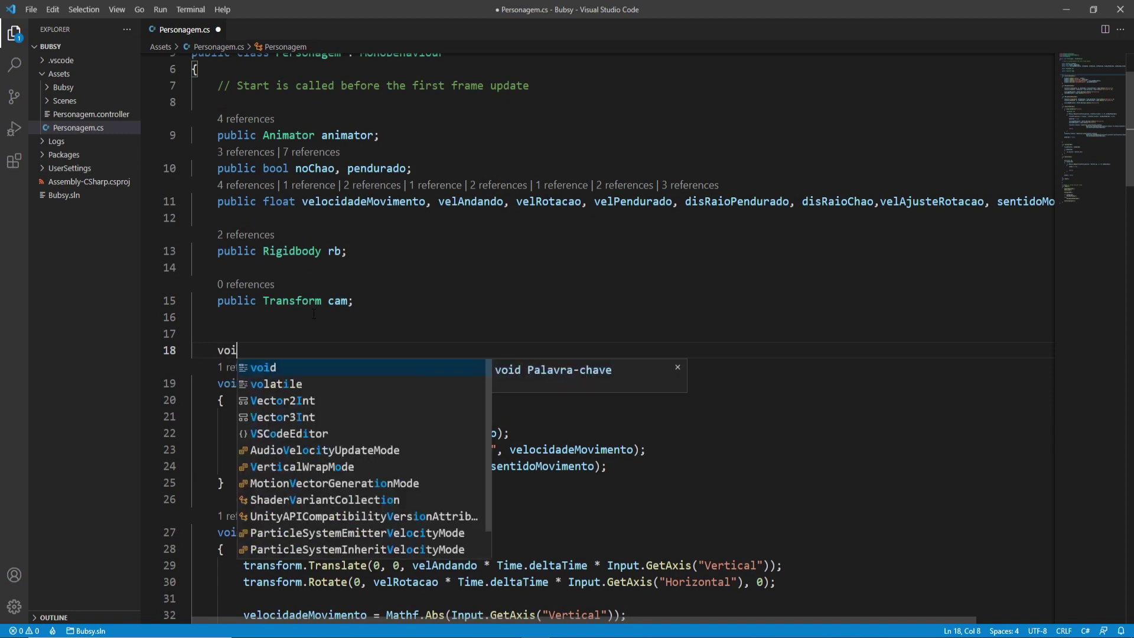
{"action": "type", "text": "d Configura"}
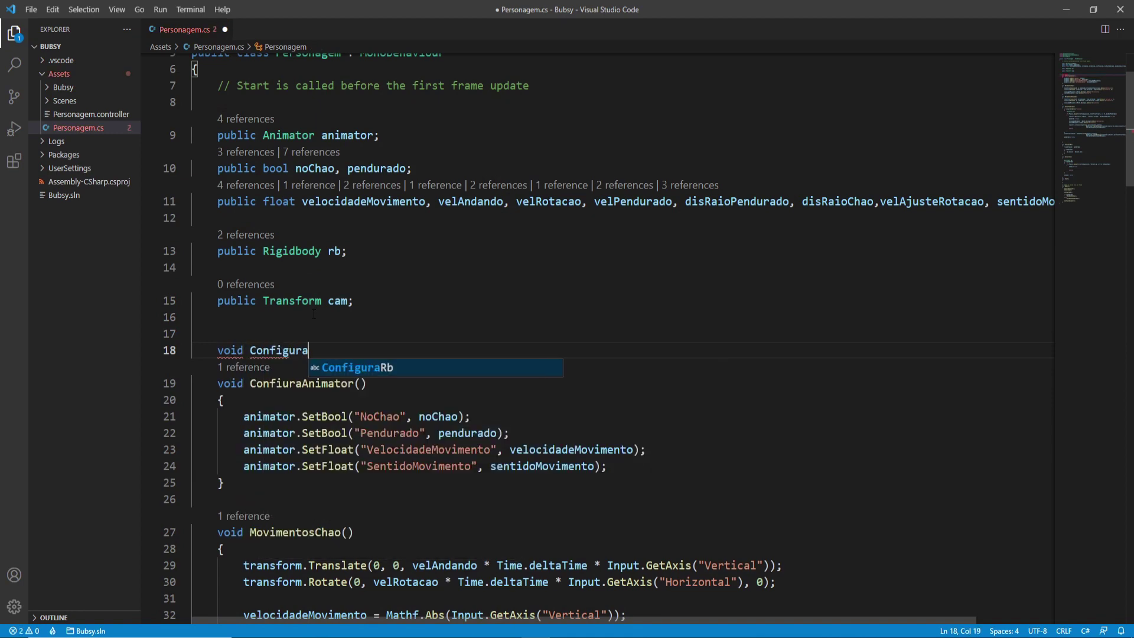
{"action": "type", "text": "Vame"}
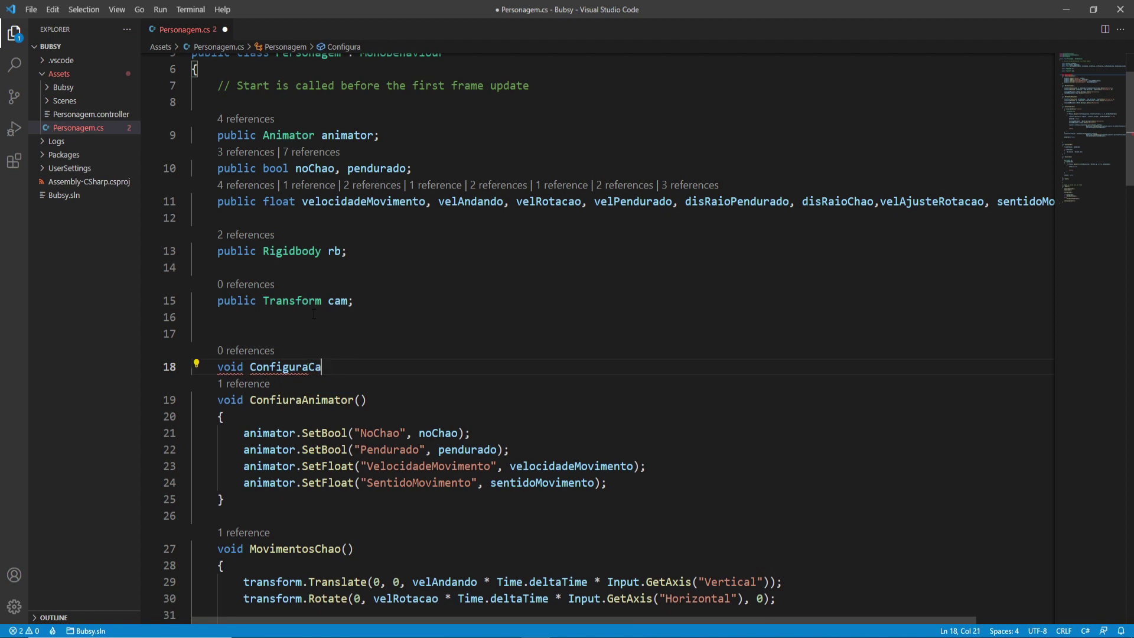
{"action": "type", "text": "()"}
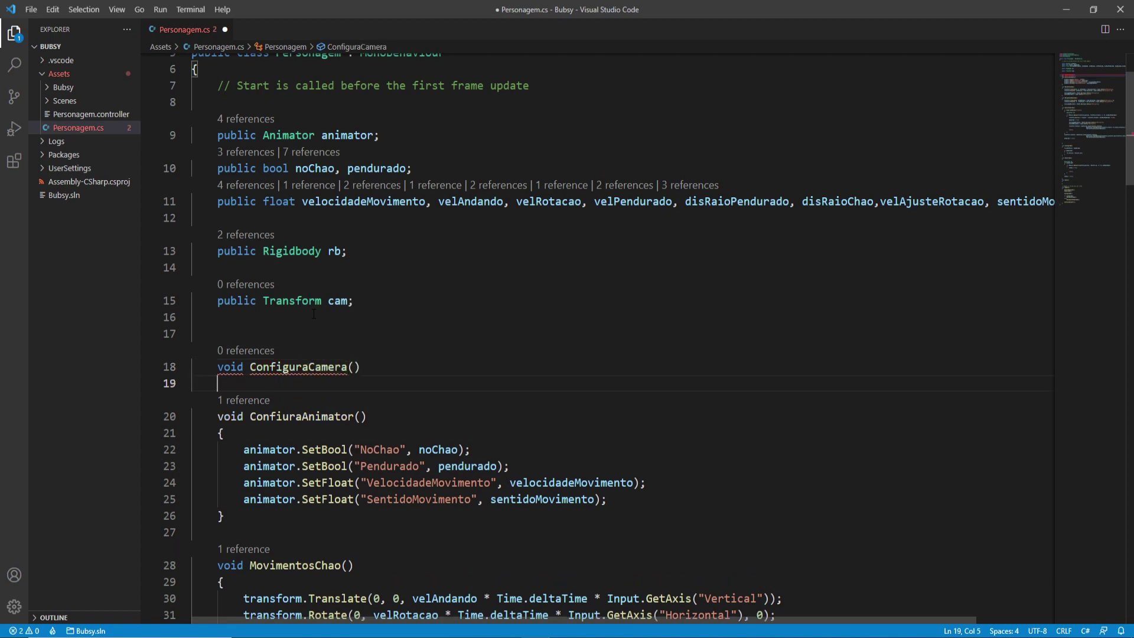
{"action": "key", "text": "Return"}
{"action": "type", "text": "{"}
{"action": "key", "text": "Return"}
{"action": "type", "text": "cam"}
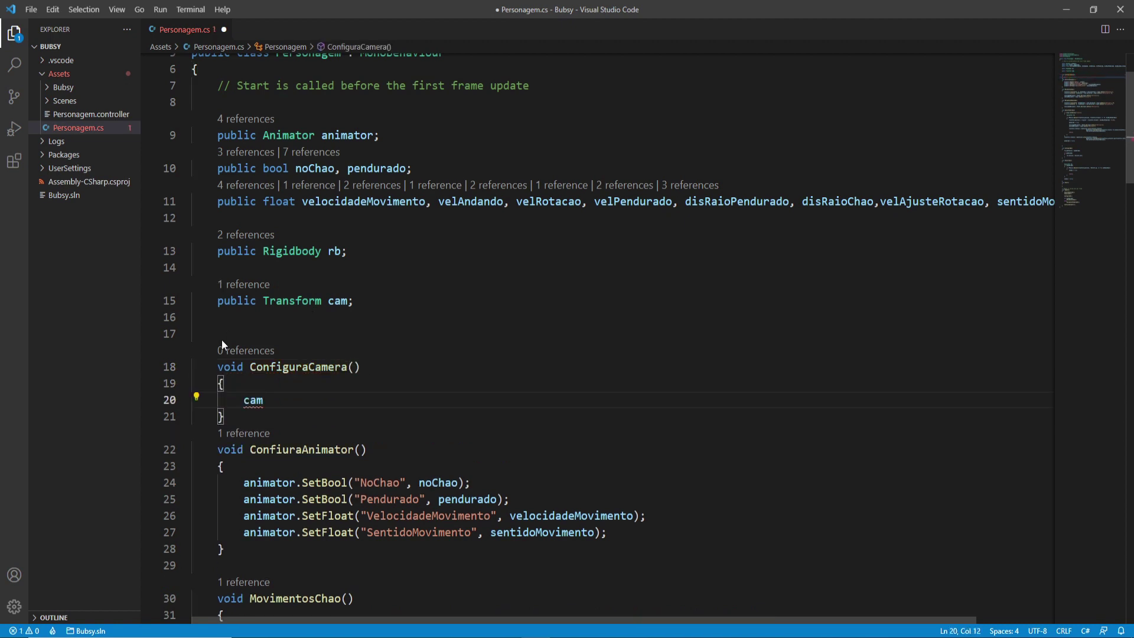
{"action": "type", "text": ".po"}
{"action": "key", "text": "Tab"}
{"action": "type", "text": "="}
{"action": "left_click", "coordinate": [243, 400]}
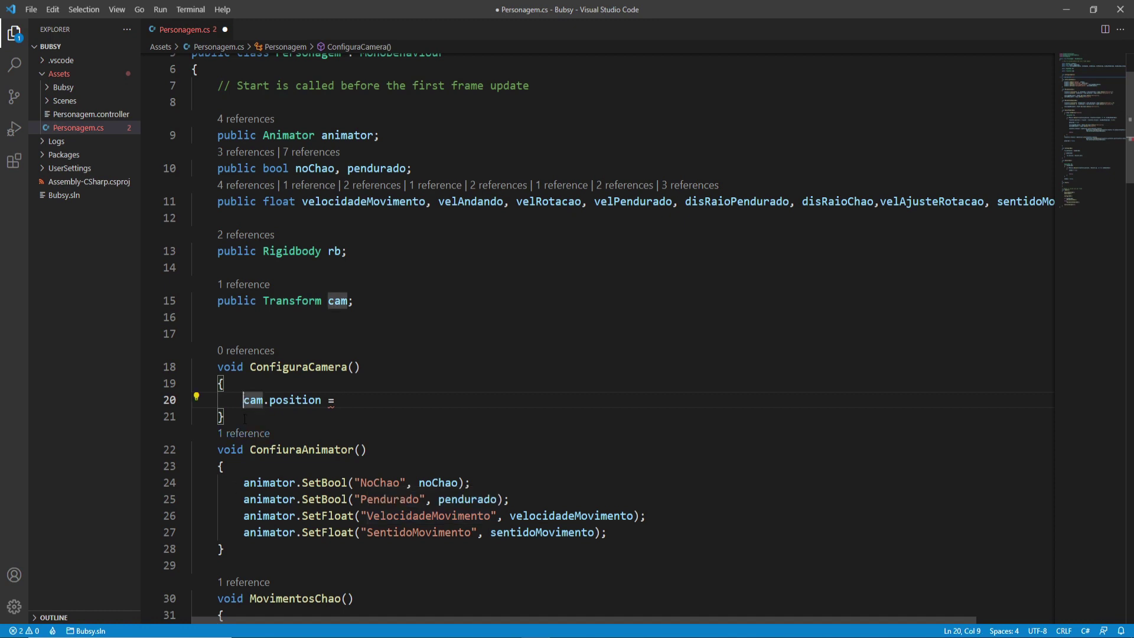
{"action": "key", "text": "Return"}
{"action": "key", "text": "Return"}
{"action": "left_click", "coordinate": [244, 417]}
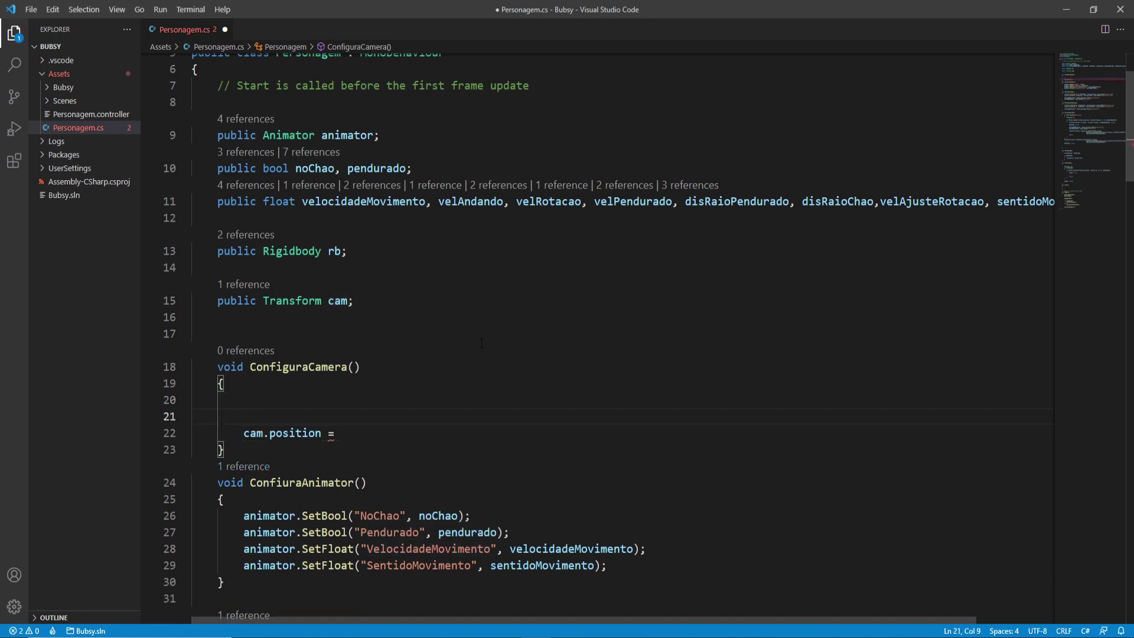
{"action": "scroll", "coordinate": [481, 343], "scroll_direction": "down", "scroll_amount": 2}
{"action": "scroll", "coordinate": [531, 340], "scroll_direction": "down", "scroll_amount": 3}
{"action": "scroll", "coordinate": [650, 334], "scroll_direction": "down", "scroll_amount": 5}
Copy the RaycastHit and Physics.Raycast lines from SensorPendurado into ConfiguraCamera, adding an if body.
{"action": "scroll", "coordinate": [826, 324], "scroll_direction": "down", "scroll_amount": 3}
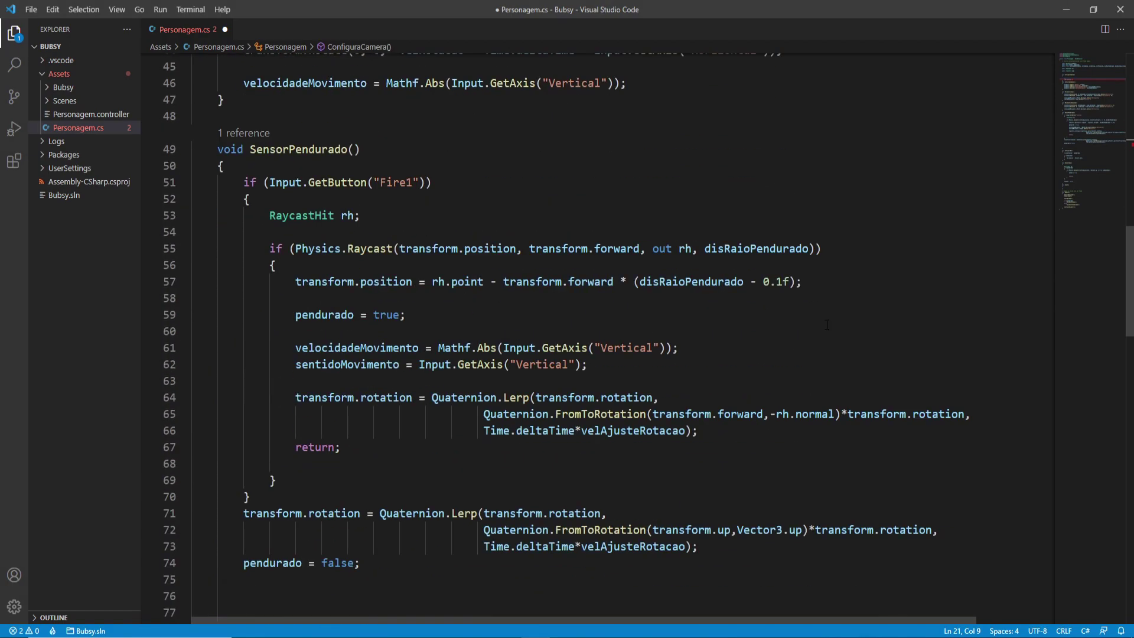
{"action": "left_click_drag", "start_coordinate": [841, 253], "coordinate": [270, 215]}
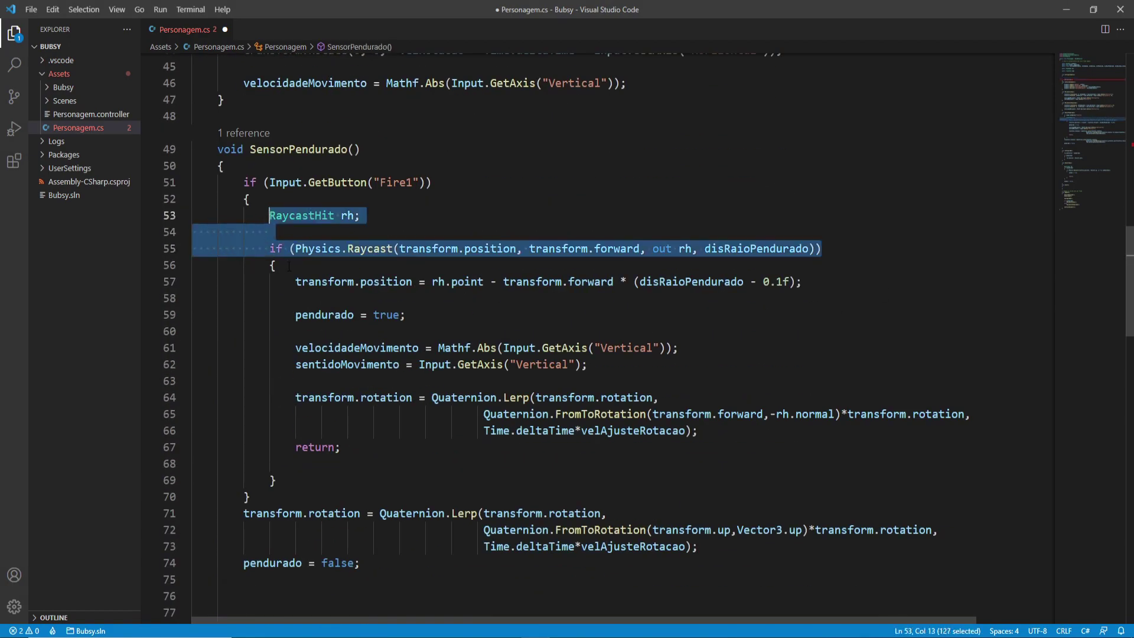
{"action": "scroll", "coordinate": [264, 384], "scroll_direction": "up", "scroll_amount": 8}
{"action": "scroll", "coordinate": [264, 384], "scroll_direction": "up", "scroll_amount": 4}
{"action": "scroll", "coordinate": [264, 384], "scroll_direction": "up", "scroll_amount": 1}
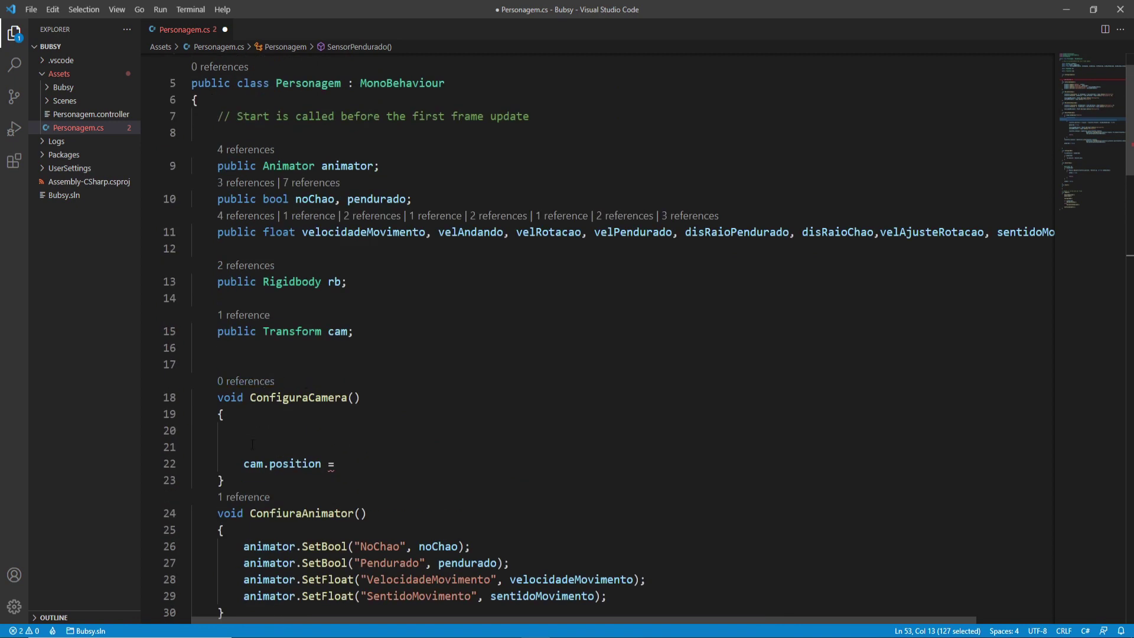
{"action": "left_click", "coordinate": [264, 448]}
{"action": "type", "text": "RaycastHit rh;              if (Physics.Raycast(transform.position, transform.forward, out rh, disRaioPendurado))"}
{"action": "scroll", "coordinate": [263, 485], "scroll_direction": "down", "scroll_amount": 1}
{"action": "left_click", "coordinate": [270, 418]}
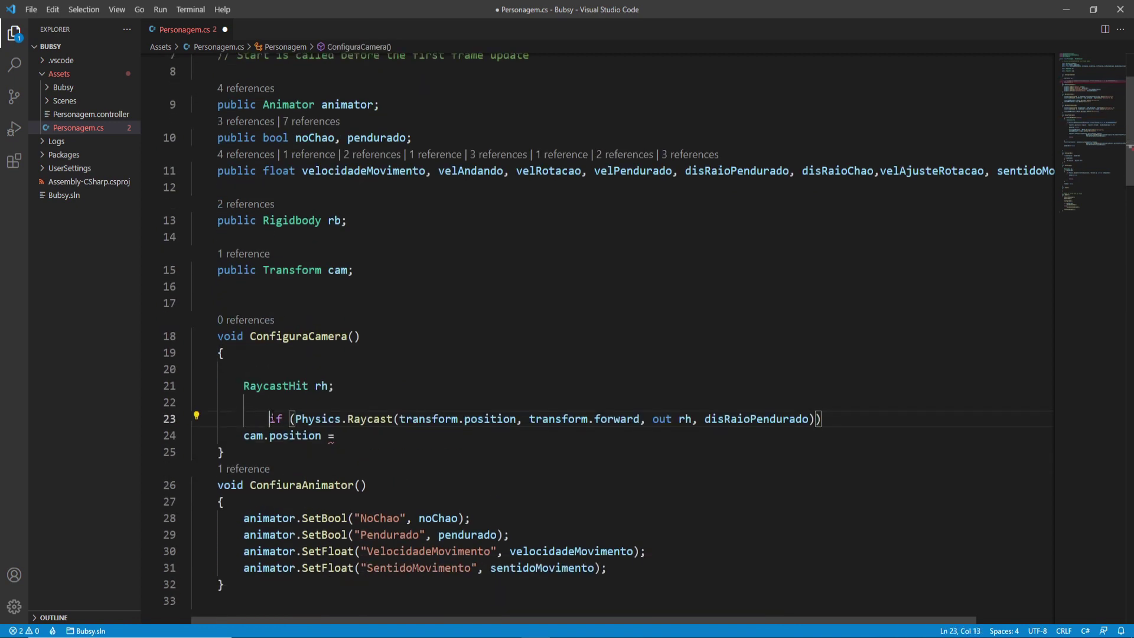
{"action": "key", "text": "BackSpace"}
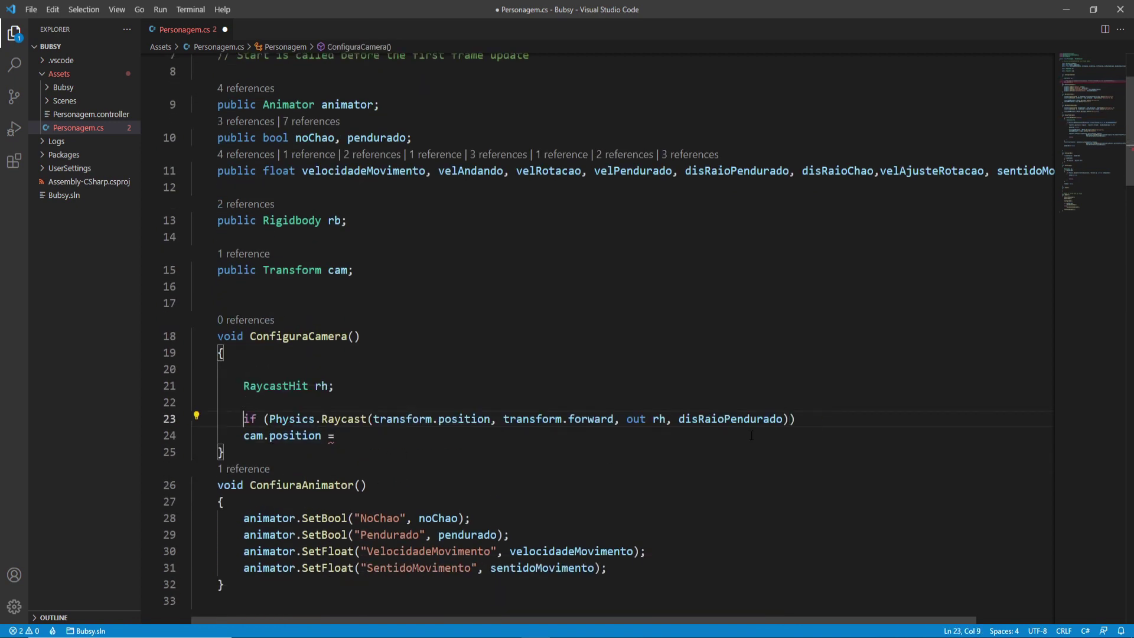
{"action": "left_click", "coordinate": [817, 419]}
{"action": "key", "text": "Return"}
{"action": "type", "text": "{"}
{"action": "key", "text": "Return"}
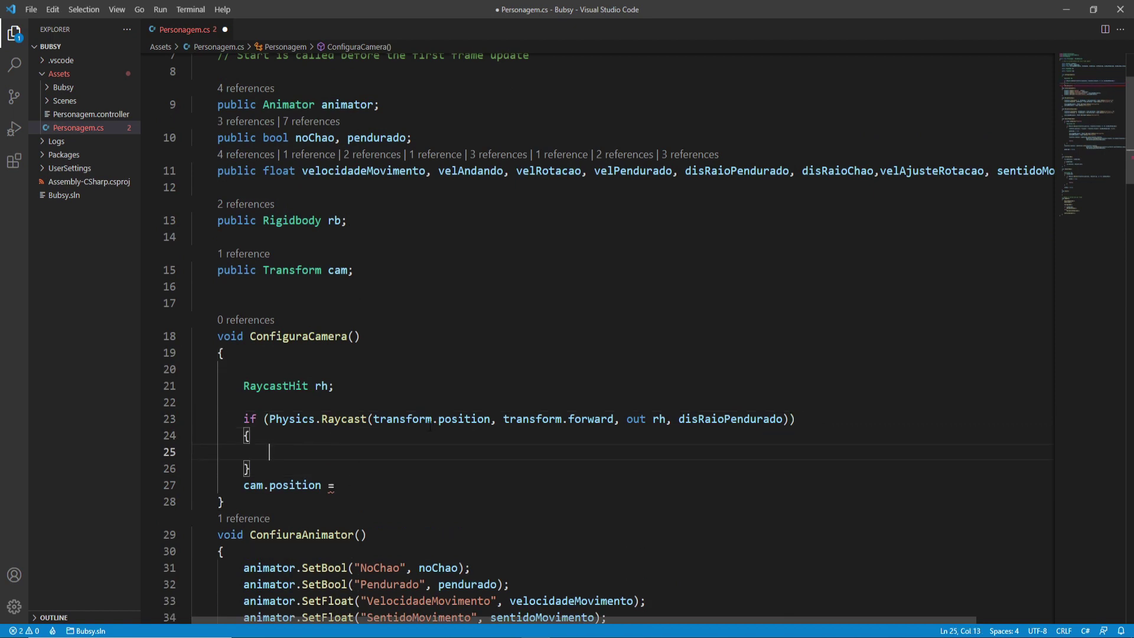
Negate the raycast direction to -transform.forward.
{"action": "double_click", "coordinate": [557, 420]}
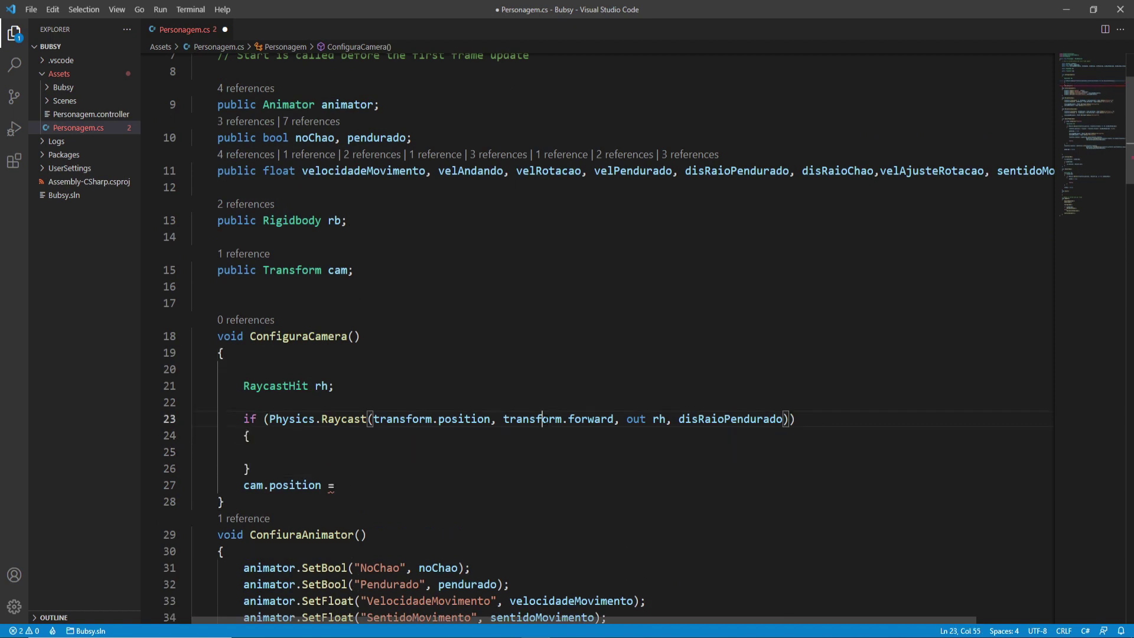
{"action": "left_click", "coordinate": [538, 464]}
{"action": "left_click_drag", "start_coordinate": [614, 419], "coordinate": [504, 419]}
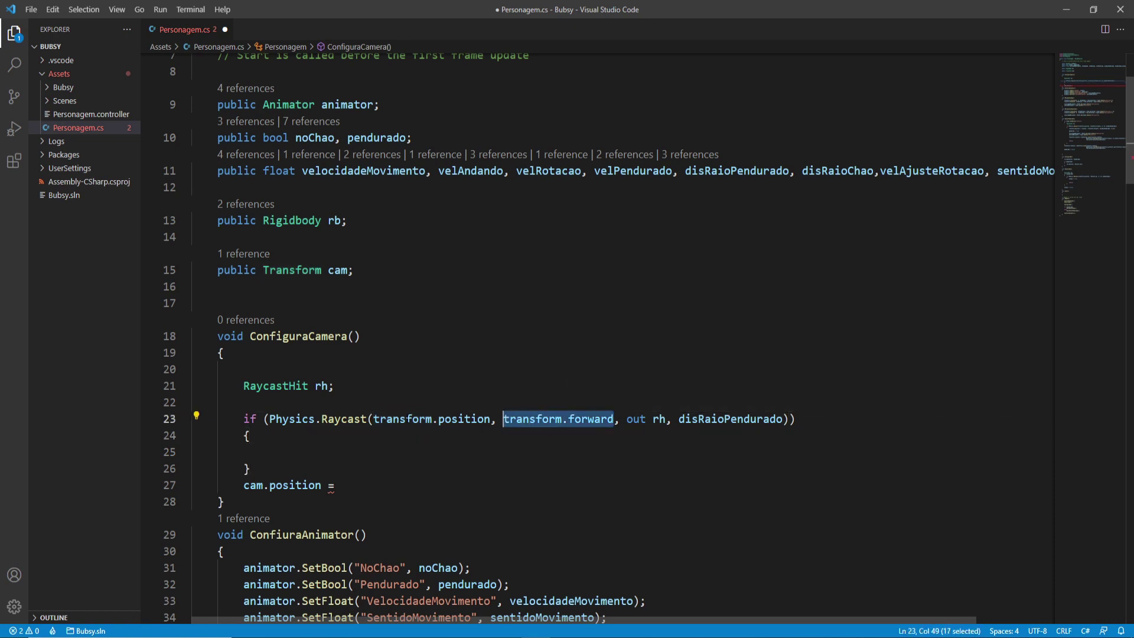
{"action": "left_click", "coordinate": [405, 419]}
{"action": "left_click_drag", "start_coordinate": [615, 419], "coordinate": [504, 419]}
{"action": "left_click", "coordinate": [406, 427]}
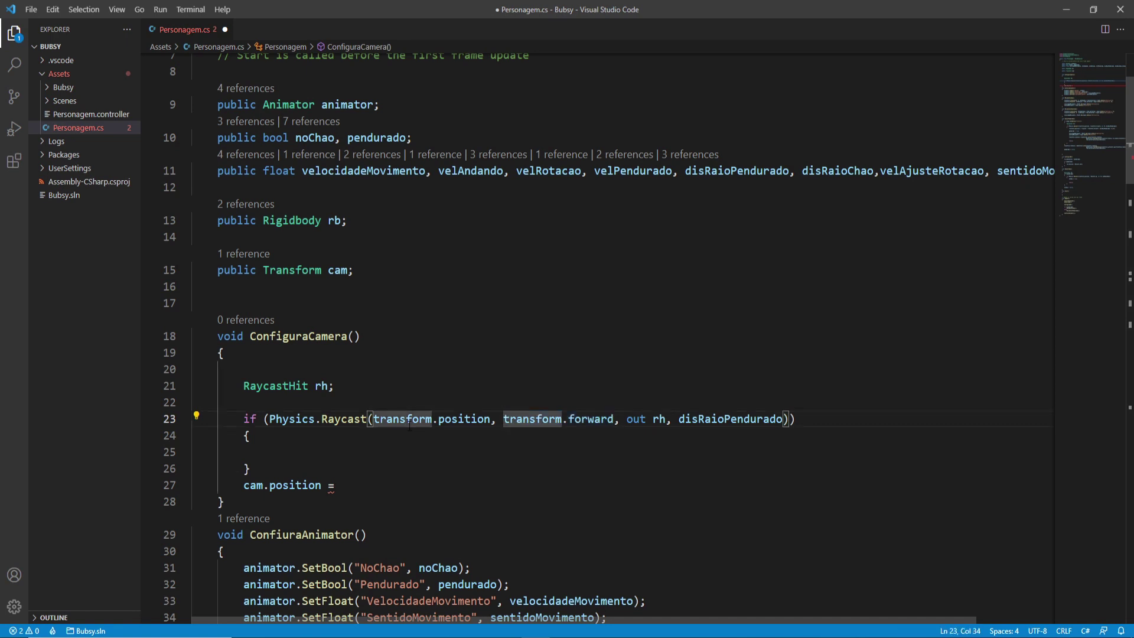
{"action": "left_click", "coordinate": [504, 424]}
{"action": "type", "text": "-"}
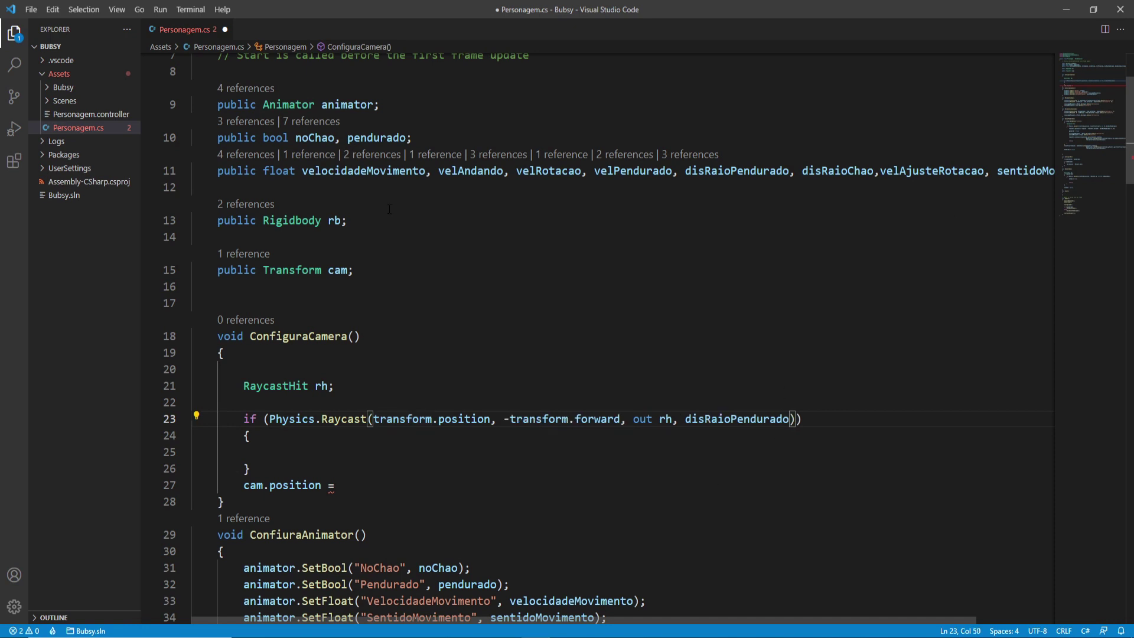
Move disRaioPendurado to its own line and add disMaxCam to the float declaration.
{"action": "left_click", "coordinate": [684, 171]}
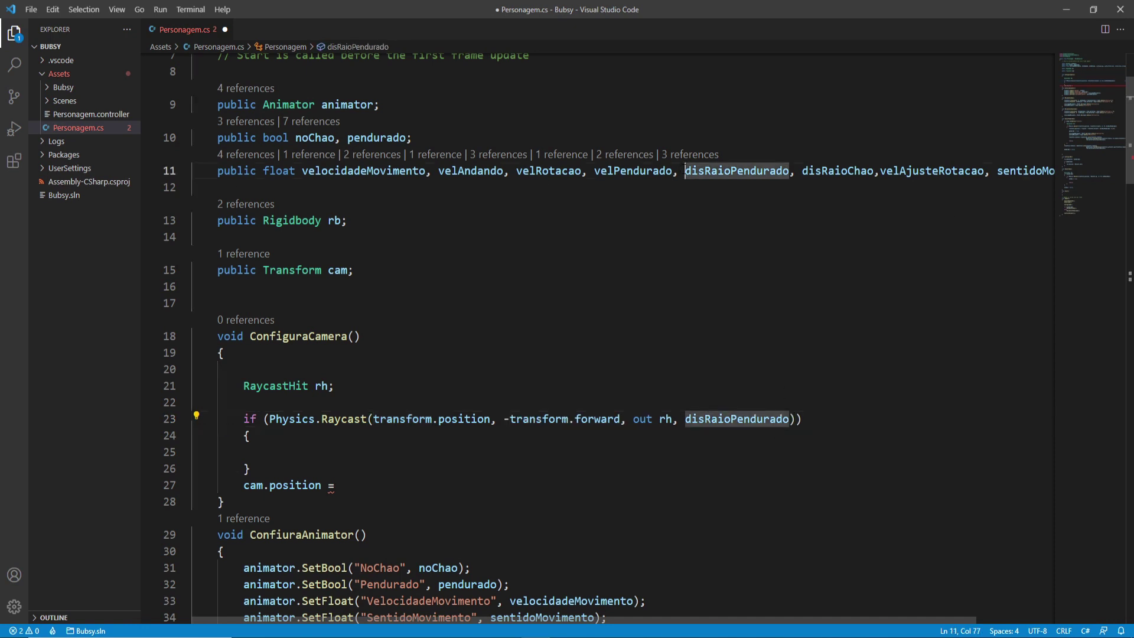
{"action": "key", "text": "Return"}
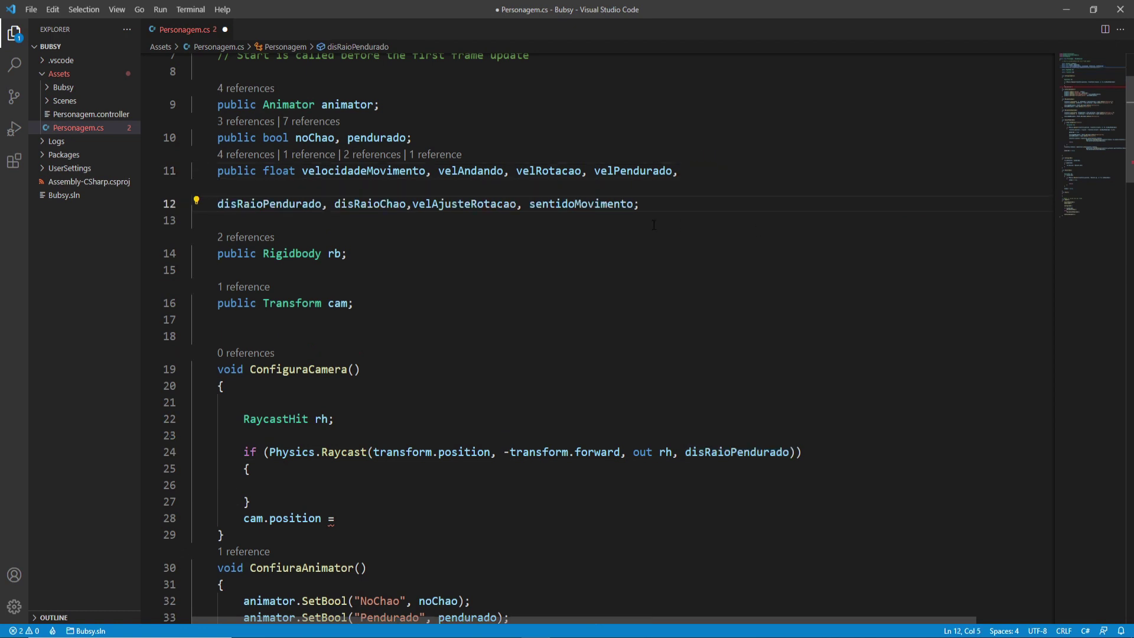
{"action": "key", "text": "End"}
{"action": "key", "text": "Left"}
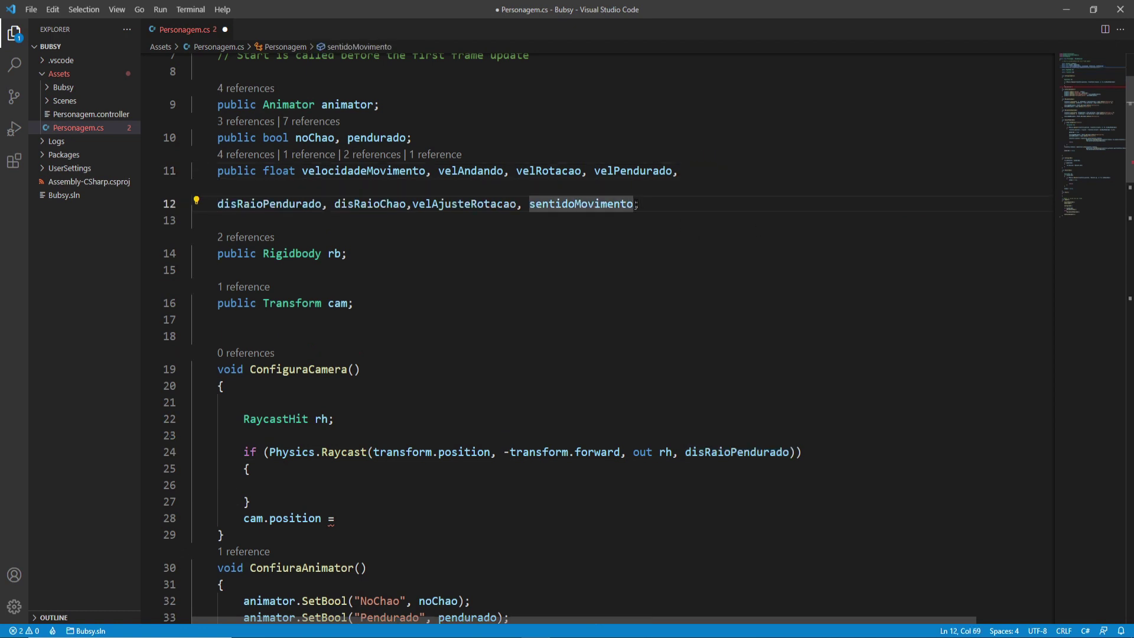
{"action": "type", "text": ", disMax"}
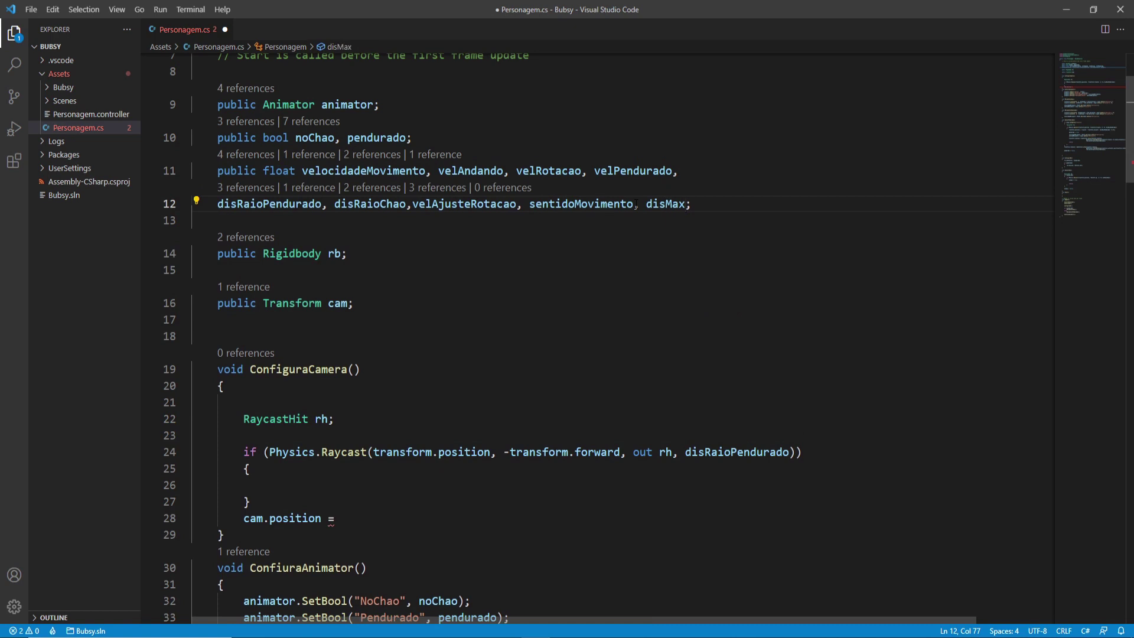
{"action": "type", "text": "Cam"}
{"action": "double_click", "coordinate": [665, 203]}
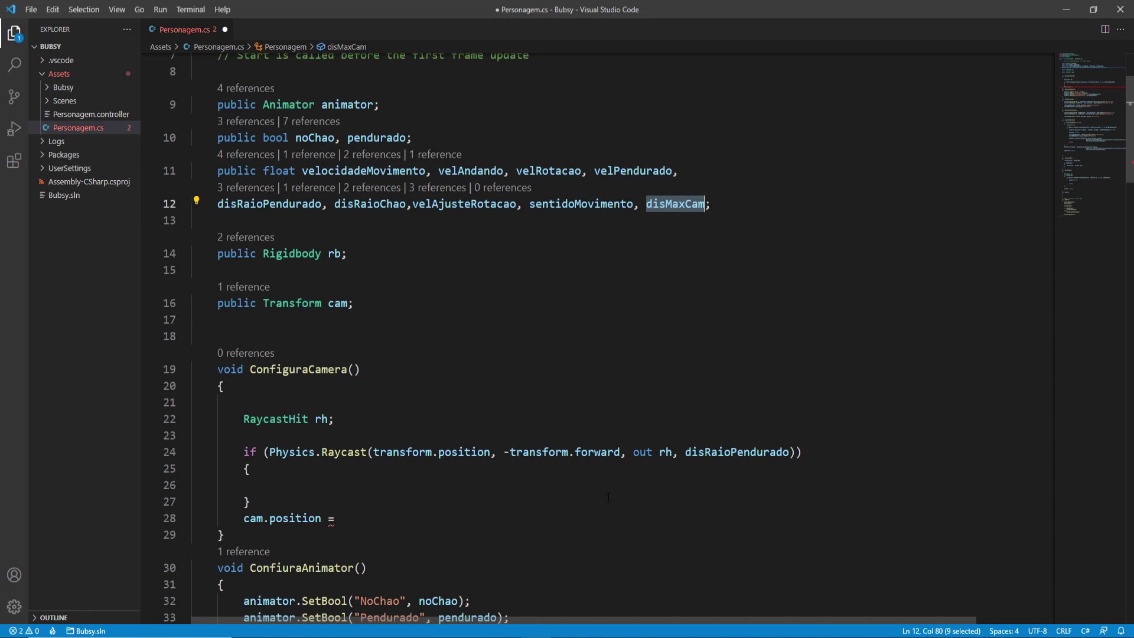
Replace disRaioPendurado with disMaxCam as the raycast's maximum distance.
{"action": "double_click", "coordinate": [666, 452]}
{"action": "double_click", "coordinate": [736, 452]}
{"action": "key", "text": "ctrl+f"}
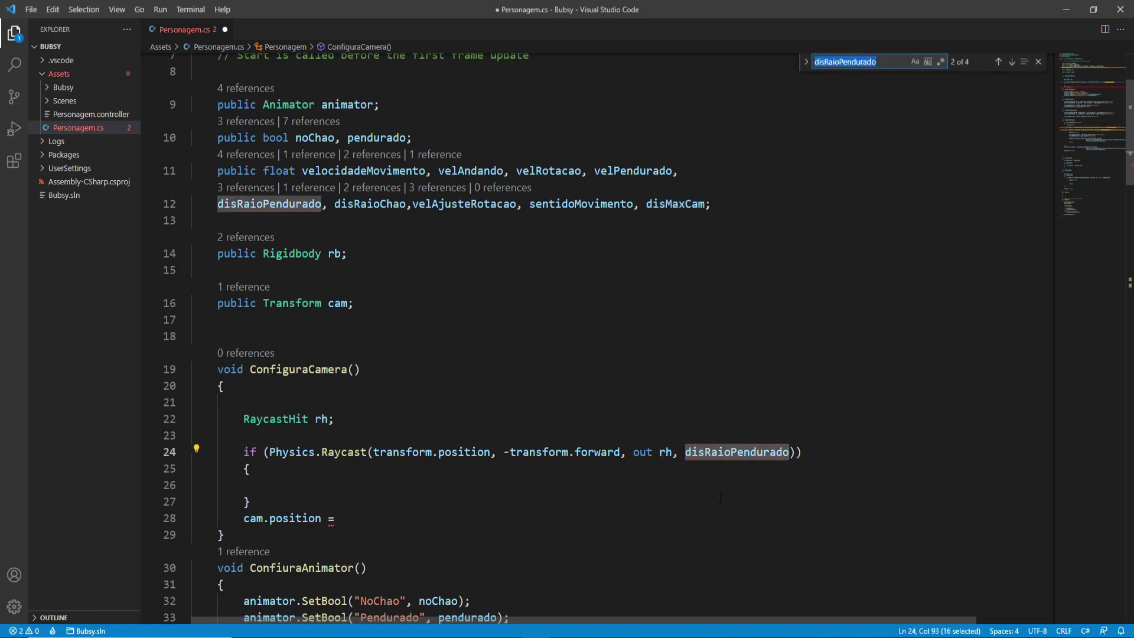
{"action": "double_click", "coordinate": [666, 203]}
{"action": "key", "text": "ctrl+c"}
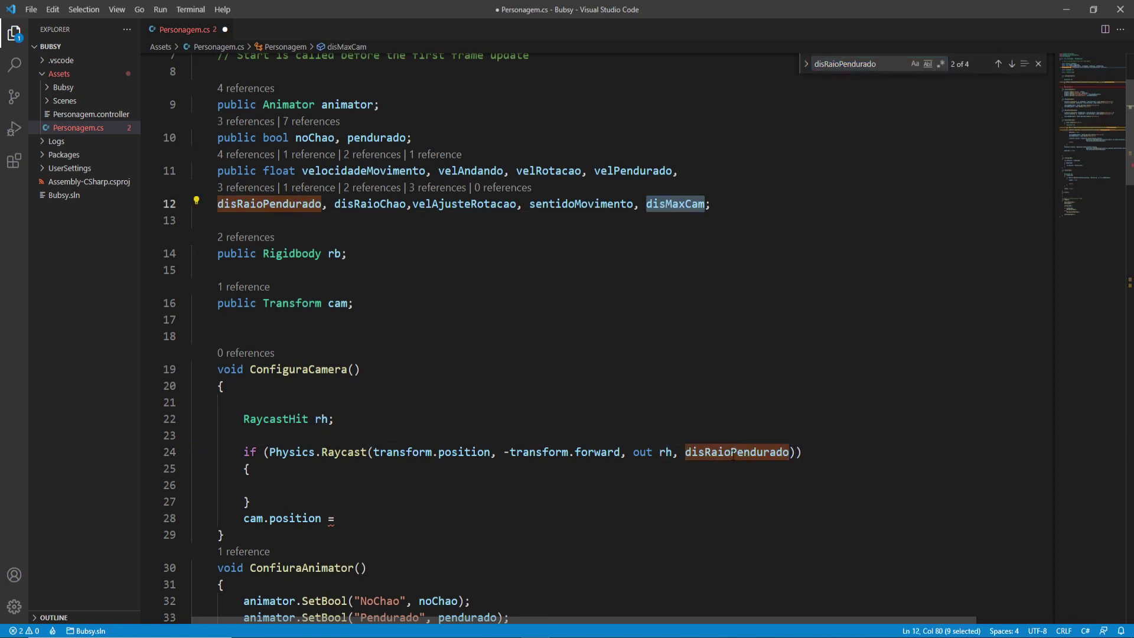
{"action": "double_click", "coordinate": [734, 453]}
{"action": "key", "text": "ctrl+v"}
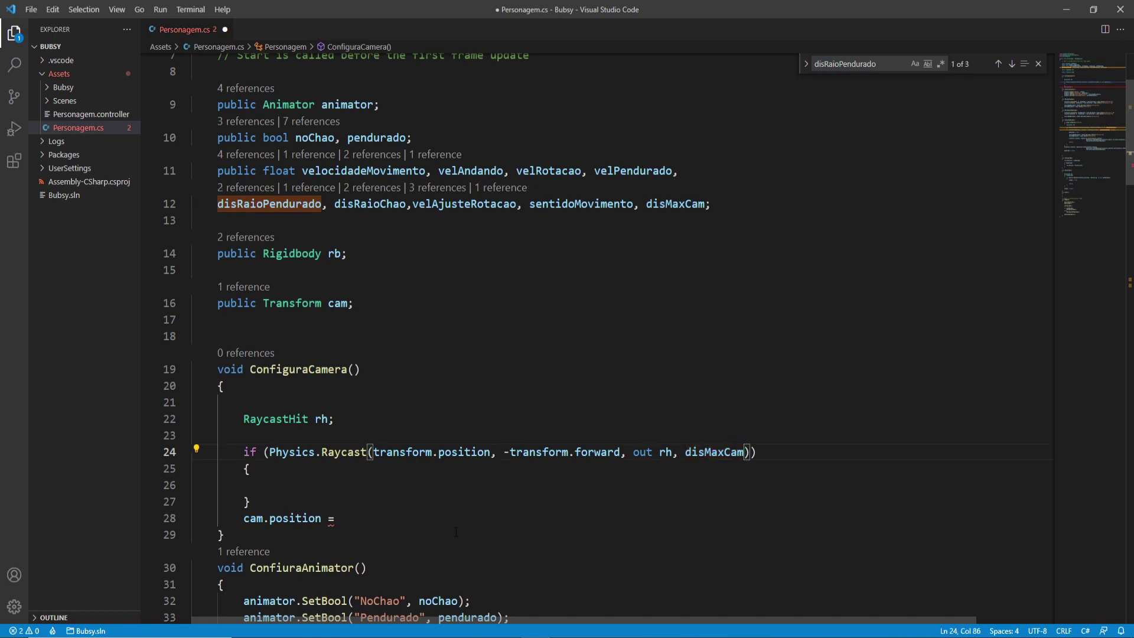
{"action": "key", "text": "Escape"}
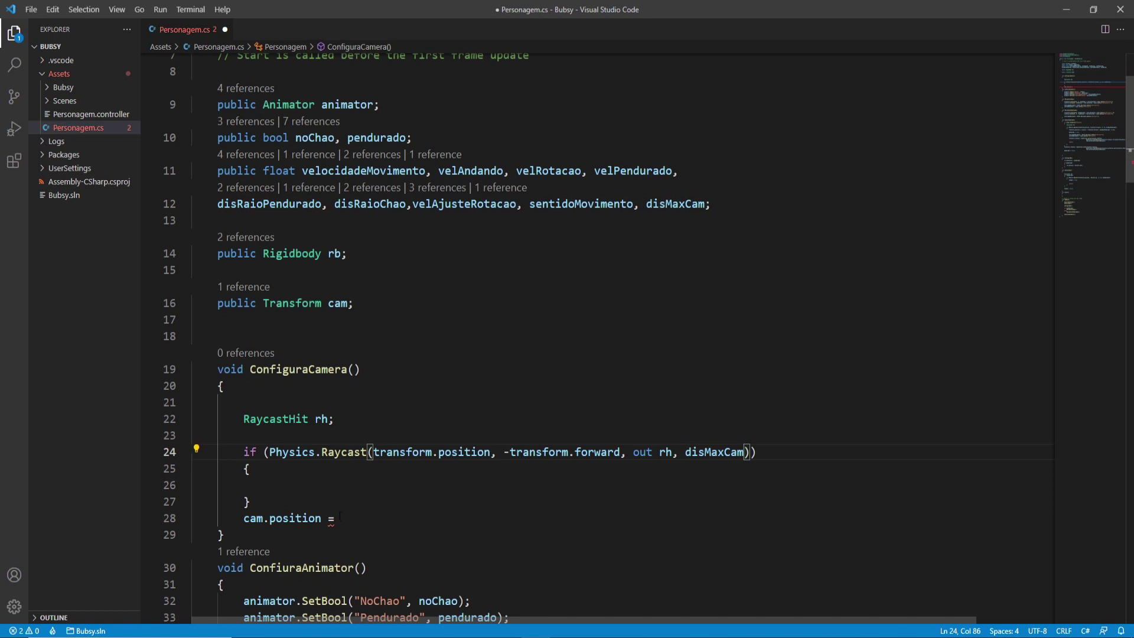
Move the unfinished 'cam.position =' line into the raycast's if block, indented.
{"action": "left_click_drag", "start_coordinate": [340, 518], "coordinate": [244, 518]}
{"action": "key", "text": "ctrl+x"}
{"action": "left_click", "coordinate": [267, 485]}
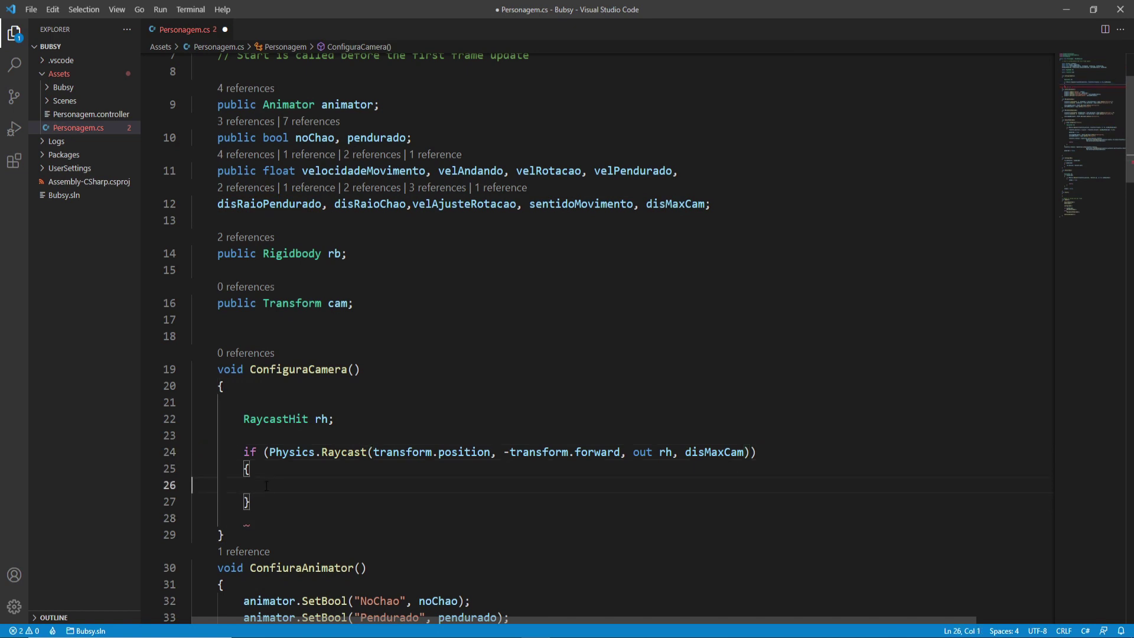
{"action": "key", "text": "ctrl+v"}
{"action": "key", "text": "Home"}
{"action": "key", "text": "Tab"}
{"action": "key", "text": "Tab"}
{"action": "key", "text": "Tab"}
{"action": "left_click", "coordinate": [368, 489]}
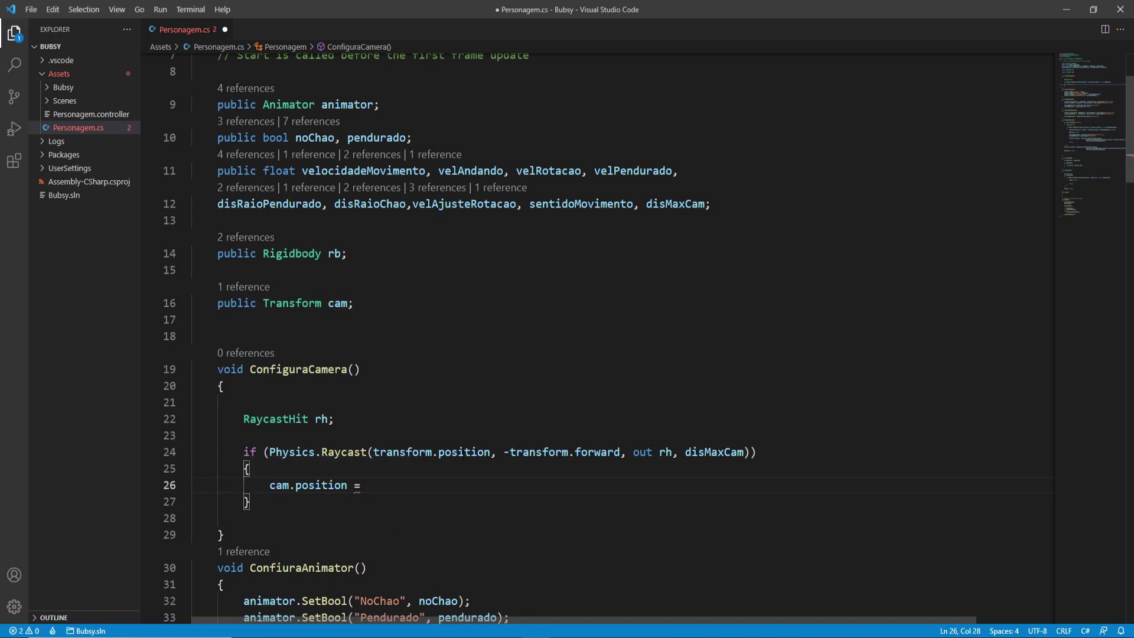
{"action": "left_click", "coordinate": [665, 452]}
{"action": "left_click", "coordinate": [378, 485]}
Complete it as rh.point - transform.forward*disMaxCam/10; and save the script.
{"action": "type", "text": "rh"}
{"action": "type", "text": ".po"}
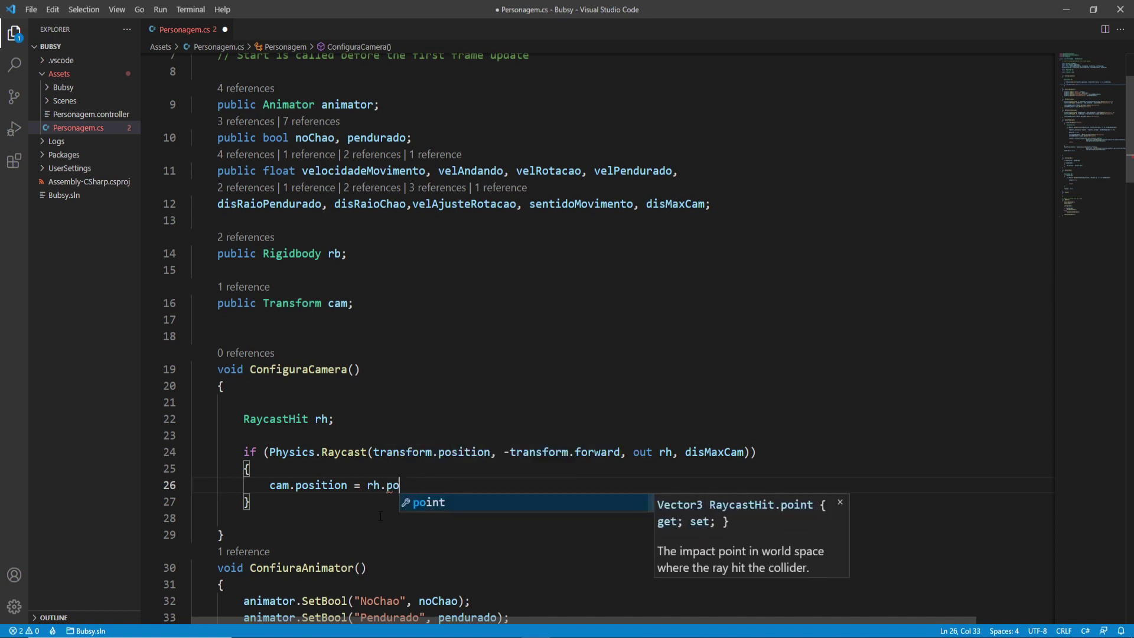
{"action": "key", "text": "Return"}
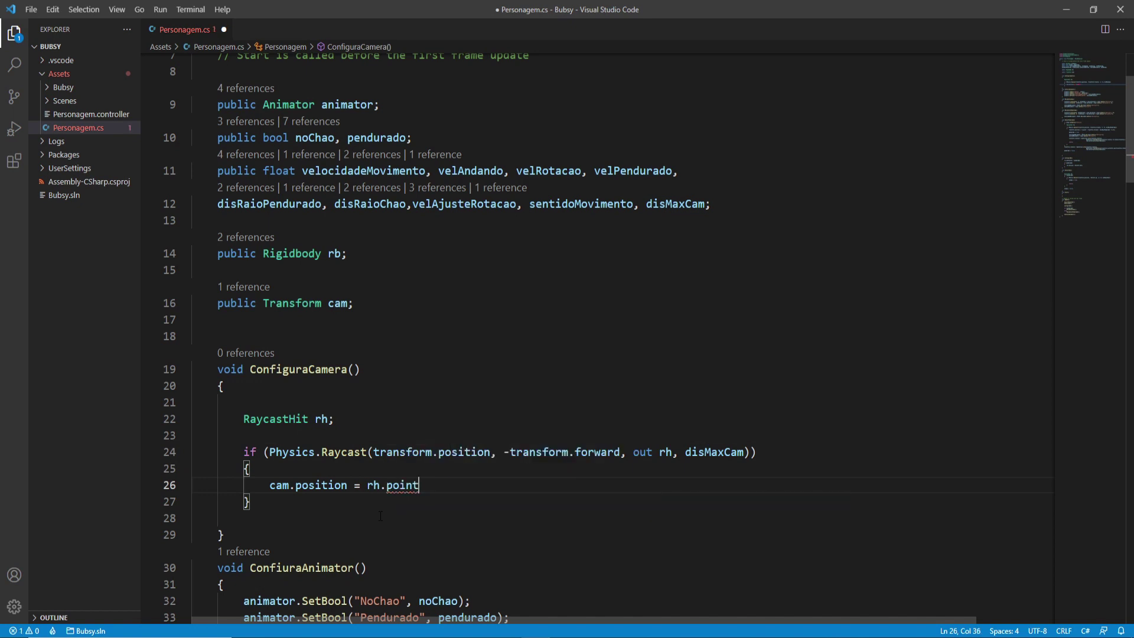
{"action": "type", "text": " - "}
{"action": "type", "text": "disMaxCam"}
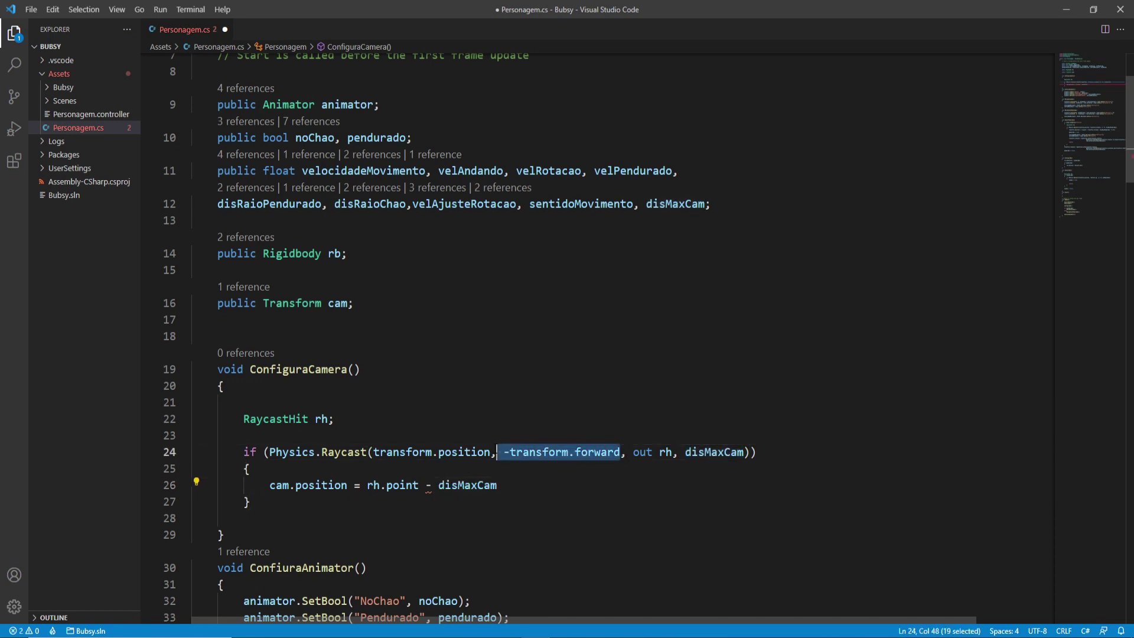
{"action": "left_click", "coordinate": [527, 467]}
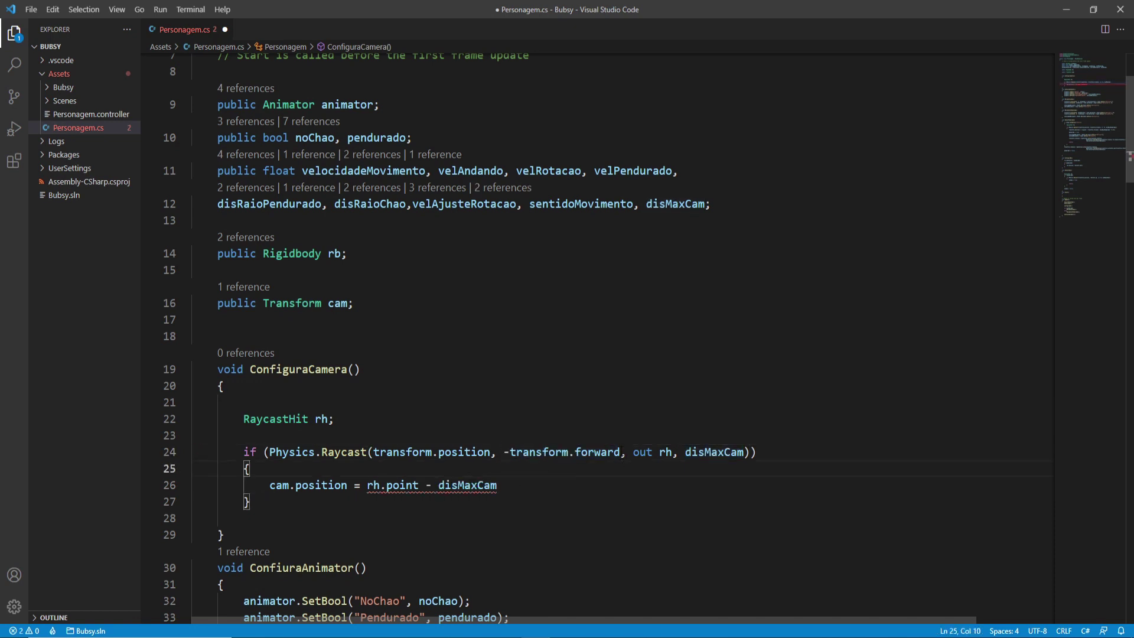
{"action": "left_click_drag", "start_coordinate": [510, 451], "coordinate": [621, 452]}
{"action": "key", "text": "ctrl+c"}
{"action": "left_click", "coordinate": [439, 485]}
{"action": "key", "text": "ctrl+v"}
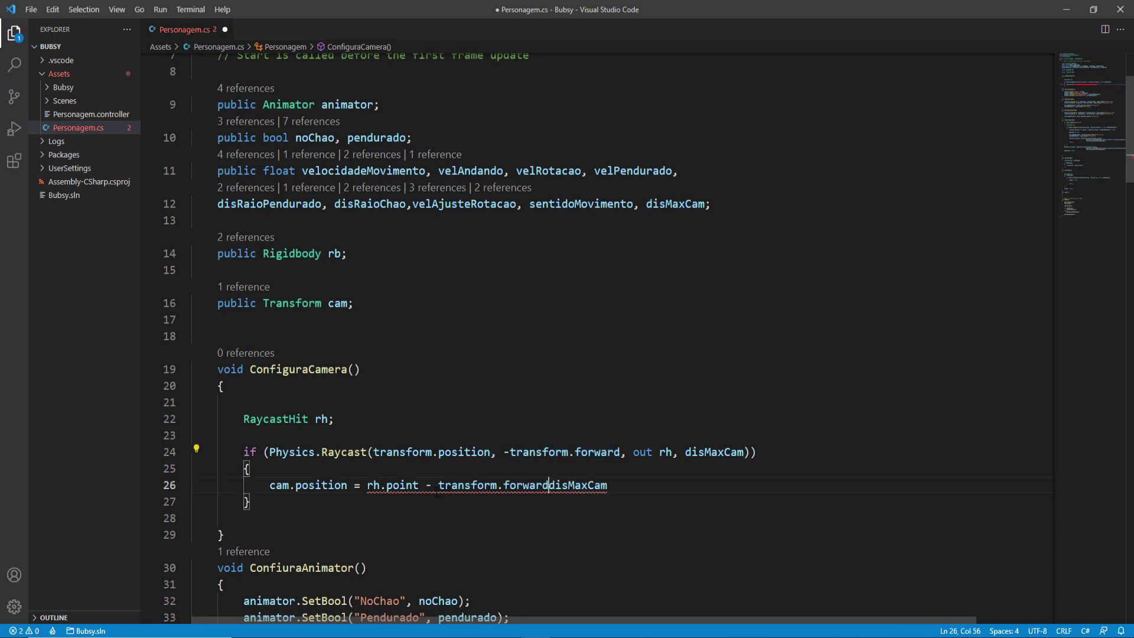
{"action": "type", "text": "*"}
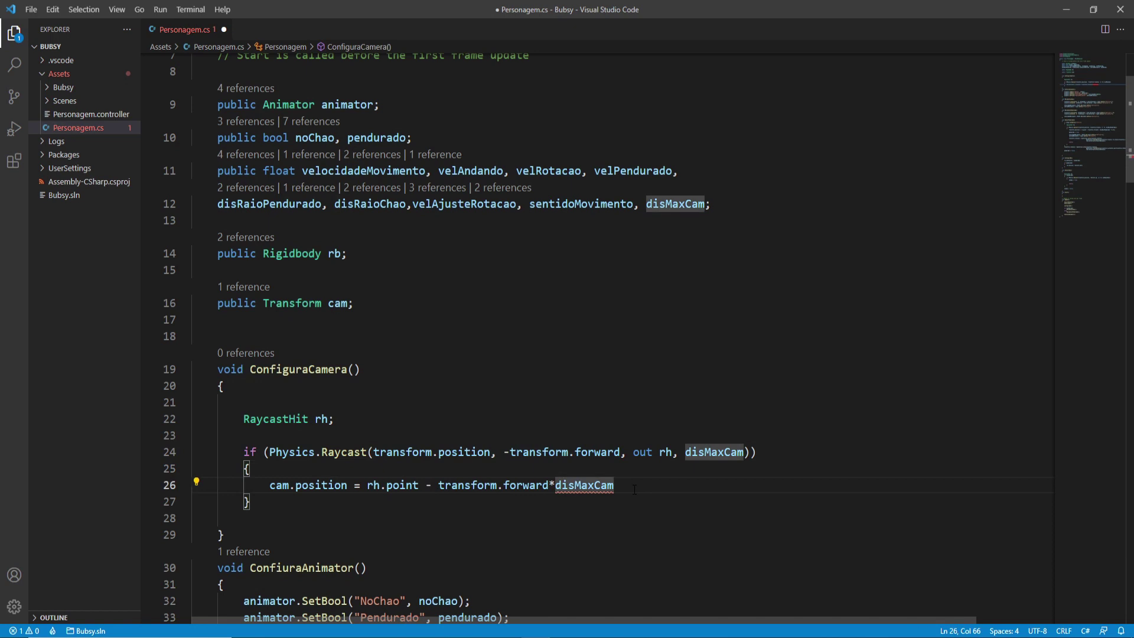
{"action": "type", "text": "/10;"}
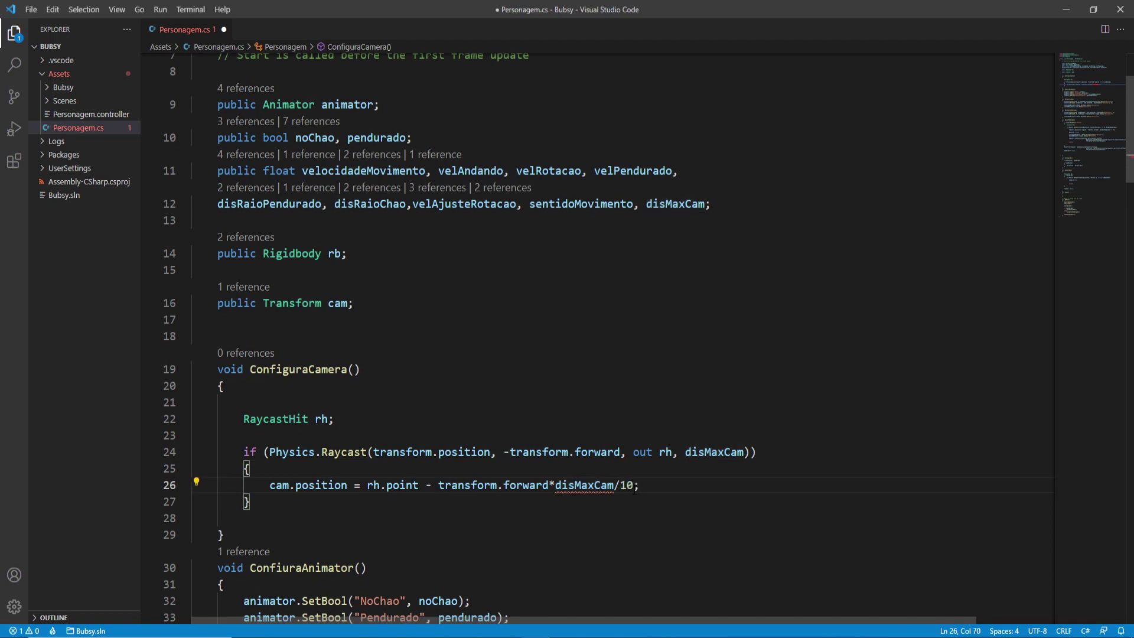
{"action": "key", "text": "ctrl+s"}
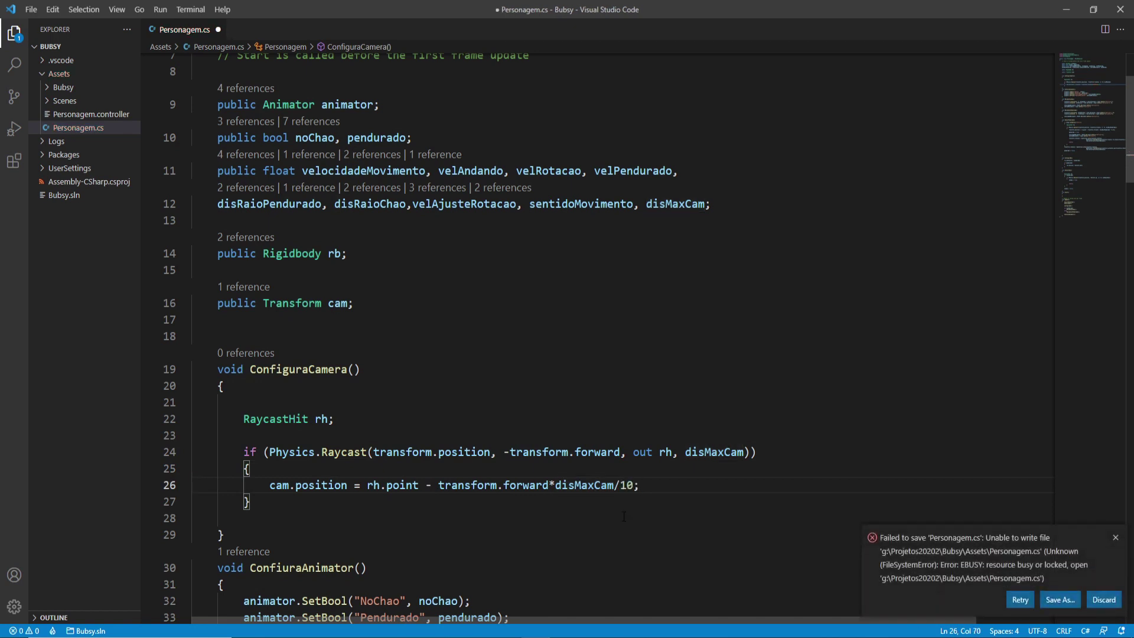
{"action": "left_click", "coordinate": [382, 363]}
{"action": "key", "text": "shift+Home"}
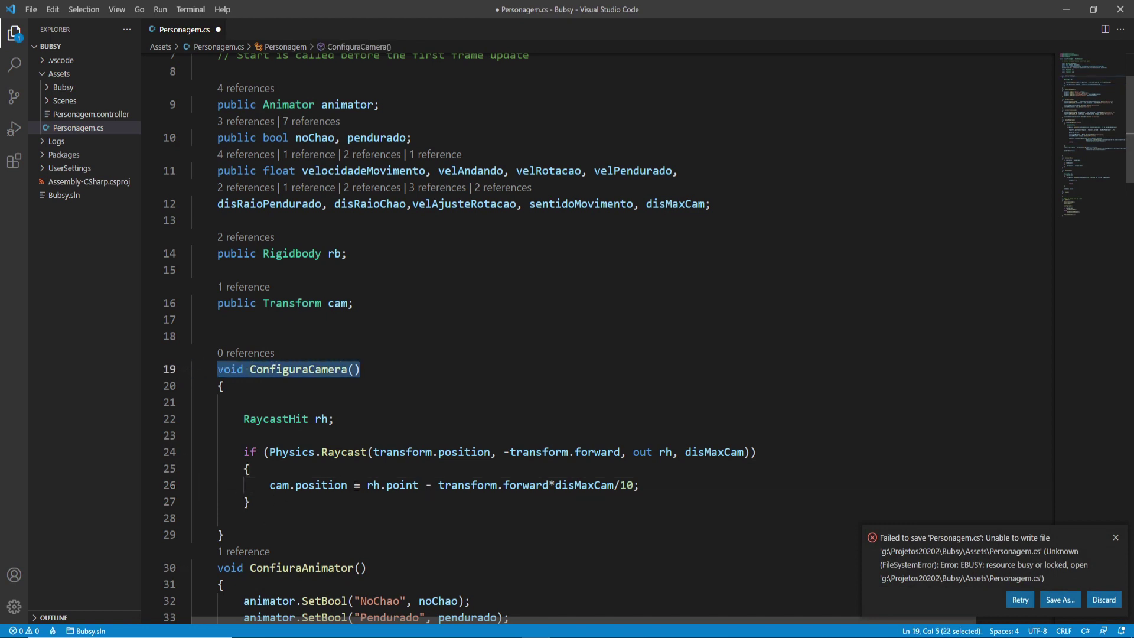
{"action": "left_click_drag", "start_coordinate": [348, 485], "coordinate": [269, 485]}
Add an else block after the if and paste 'cam.position =' inside it.
{"action": "key", "text": "Down"}
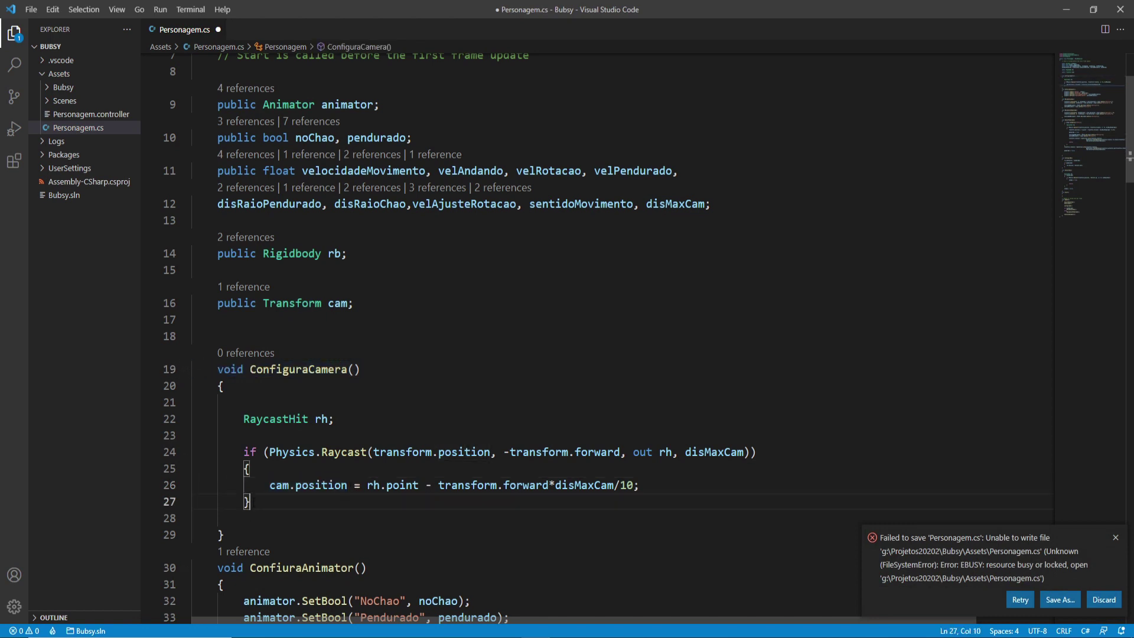
{"action": "key", "text": "Return"}
{"action": "type", "text": "else"}
{"action": "key", "text": "Return"}
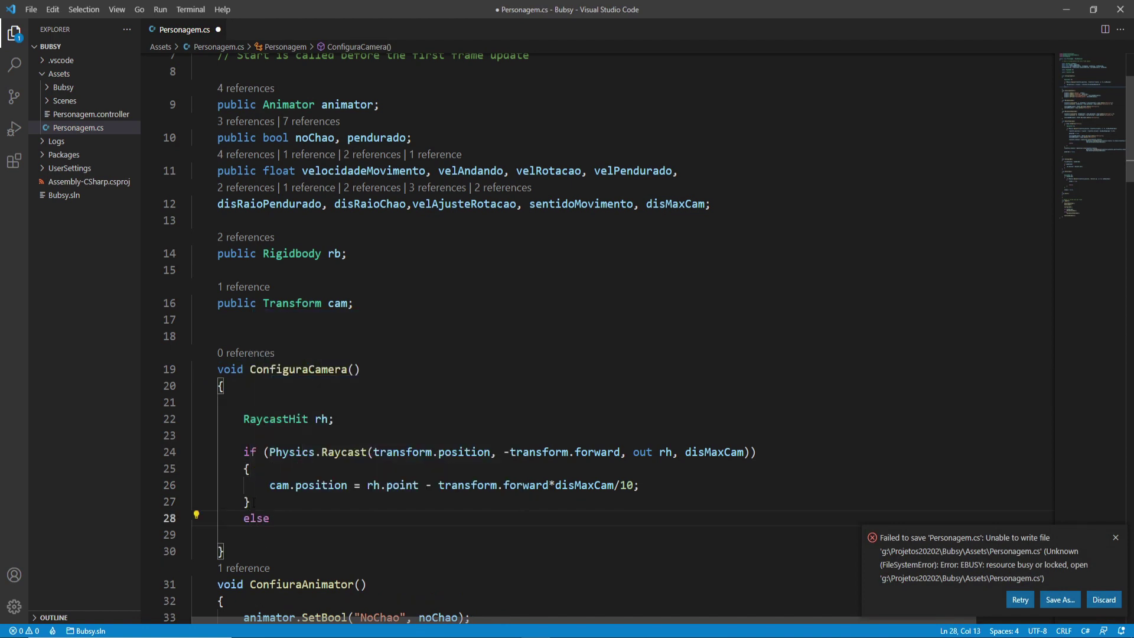
{"action": "type", "text": "{"}
{"action": "key", "text": "Return"}
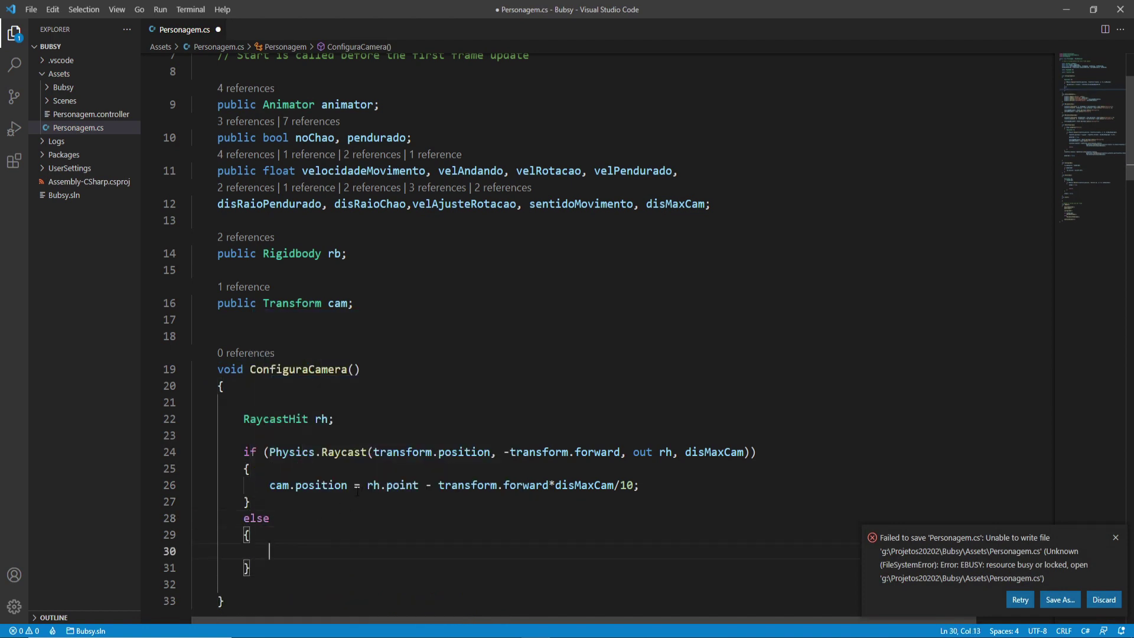
{"action": "left_click_drag", "start_coordinate": [349, 485], "coordinate": [270, 486]}
{"action": "key", "text": "ctrl+c"}
{"action": "left_click", "coordinate": [269, 551]}
{"action": "key", "text": "ctrl+v"}
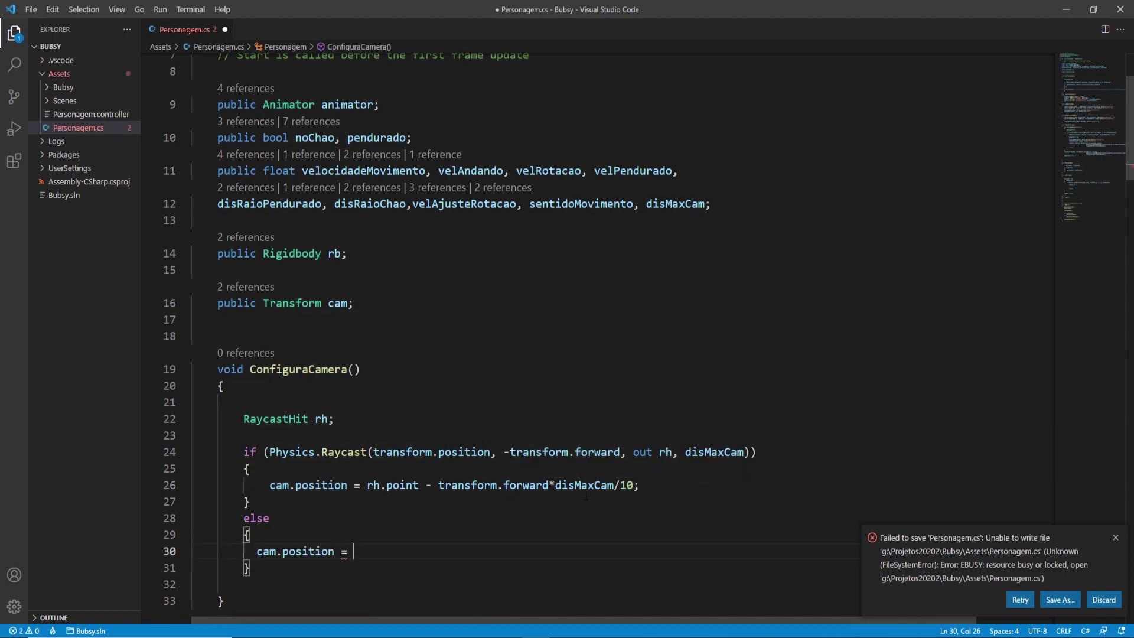
Complete the else assignment as transform.position - transform.forward*disMaxCam; and save.
{"action": "left_click_drag", "start_coordinate": [614, 485], "coordinate": [426, 485]}
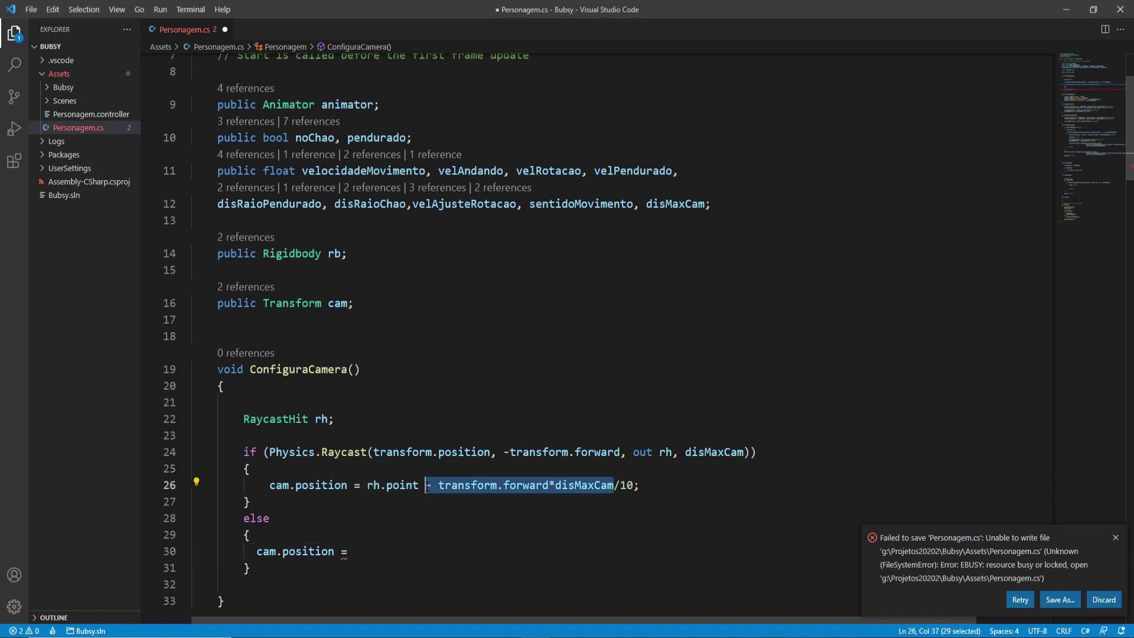
{"action": "key", "text": "ctrl+c"}
{"action": "left_click", "coordinate": [366, 551]}
{"action": "key", "text": "ctrl+v"}
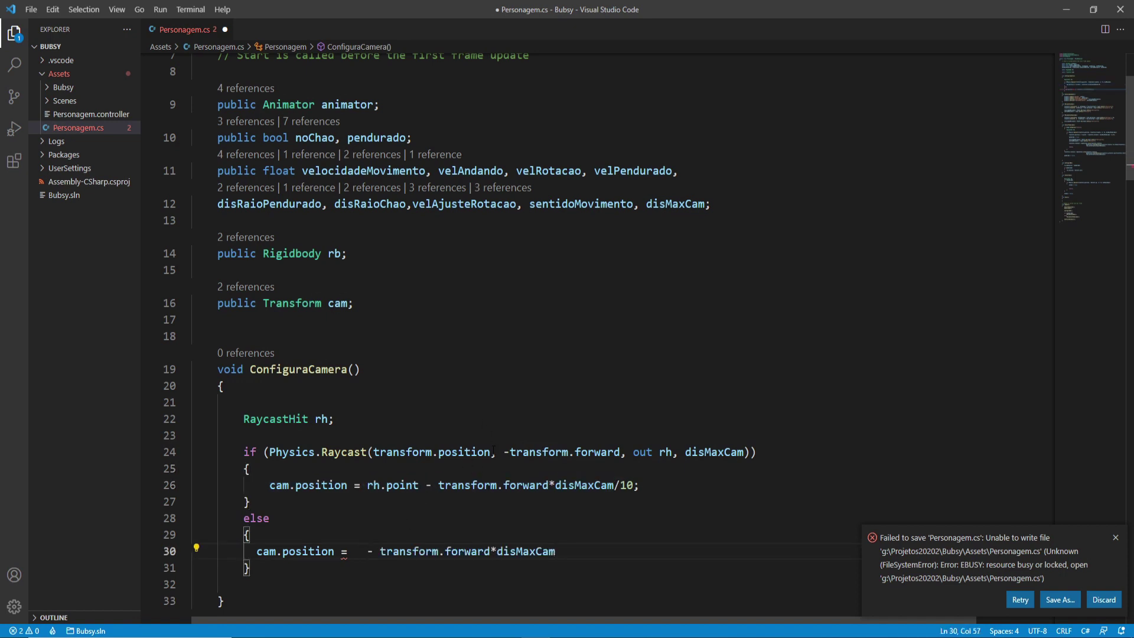
{"action": "left_click_drag", "start_coordinate": [491, 453], "coordinate": [368, 452]}
{"action": "left_click", "coordinate": [368, 453]}
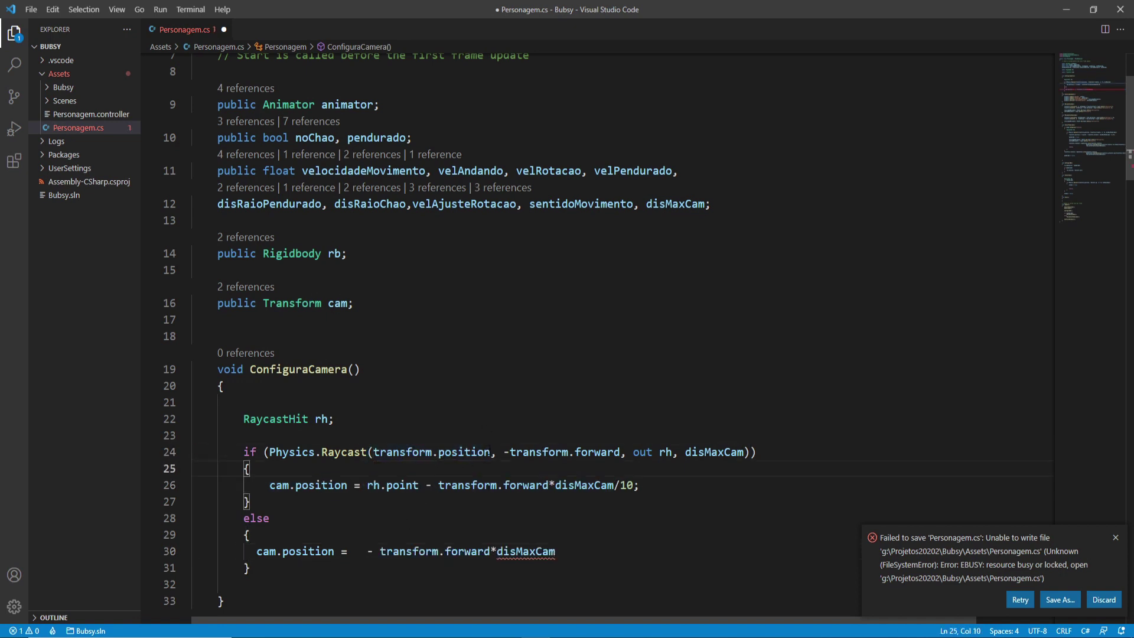
{"action": "left_click_drag", "start_coordinate": [490, 453], "coordinate": [373, 452]}
{"action": "key", "text": "ctrl+c"}
{"action": "left_click", "coordinate": [361, 551]}
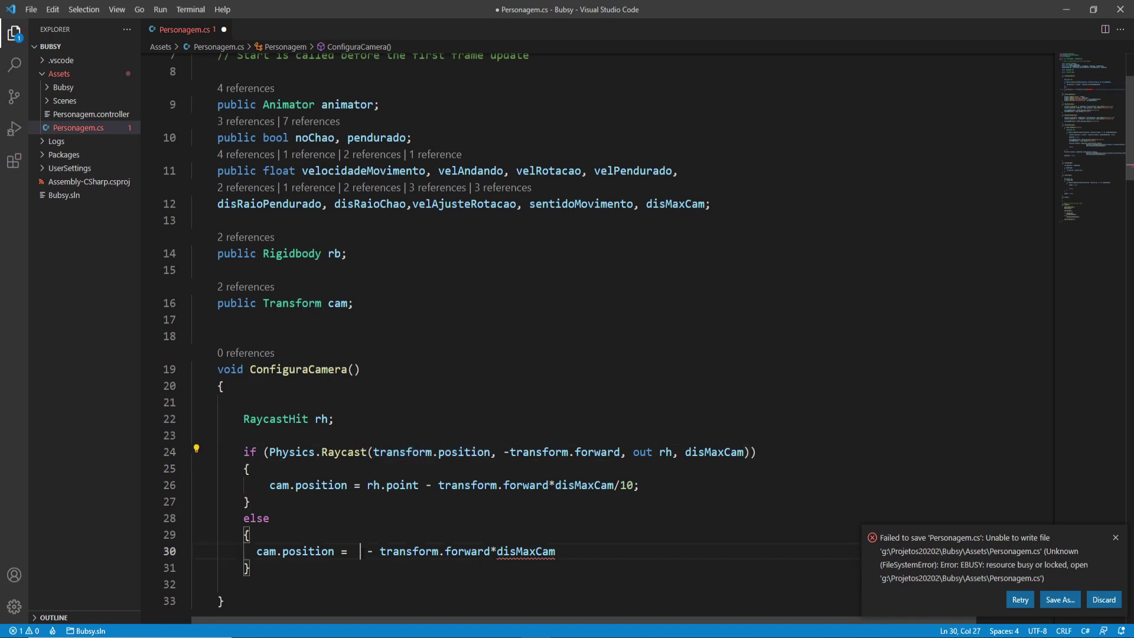
{"action": "key", "text": "ctrl+v"}
{"action": "type", "text": ";"}
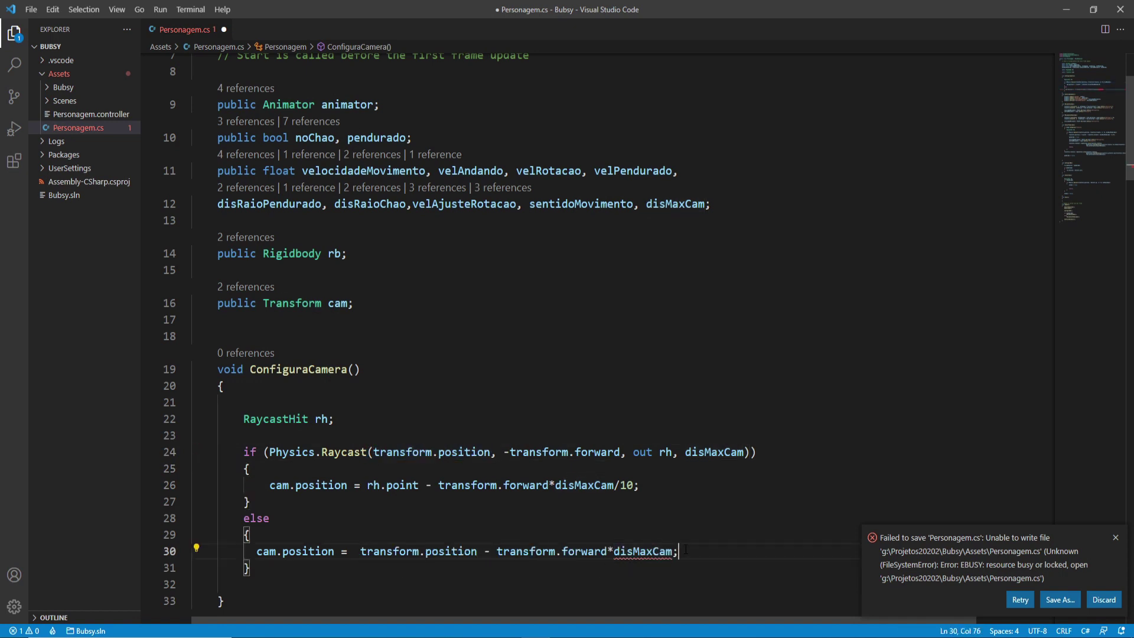
{"action": "key", "text": "ctrl+s"}
{"action": "scroll", "coordinate": [630, 477], "scroll_direction": "down", "scroll_amount": 2}
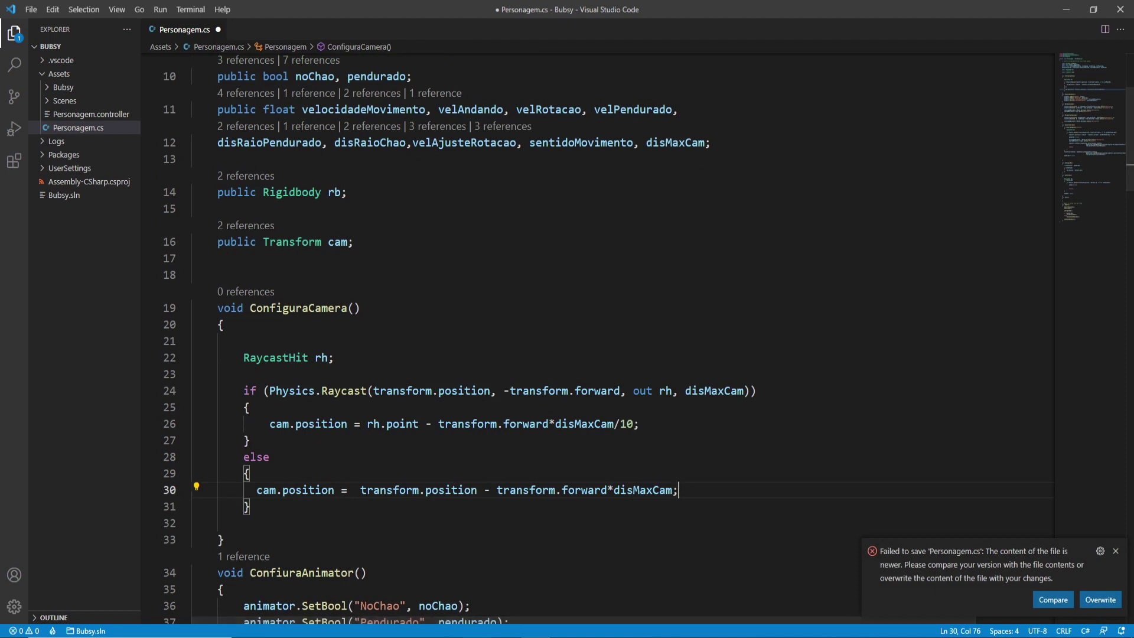
Assign Main Camera to Personagem's Cam slot, set Dis Max Cam to 10, and play.
{"action": "mouse_move", "coordinate": [477, 635]}
{"action": "left_click", "coordinate": [477, 599]}
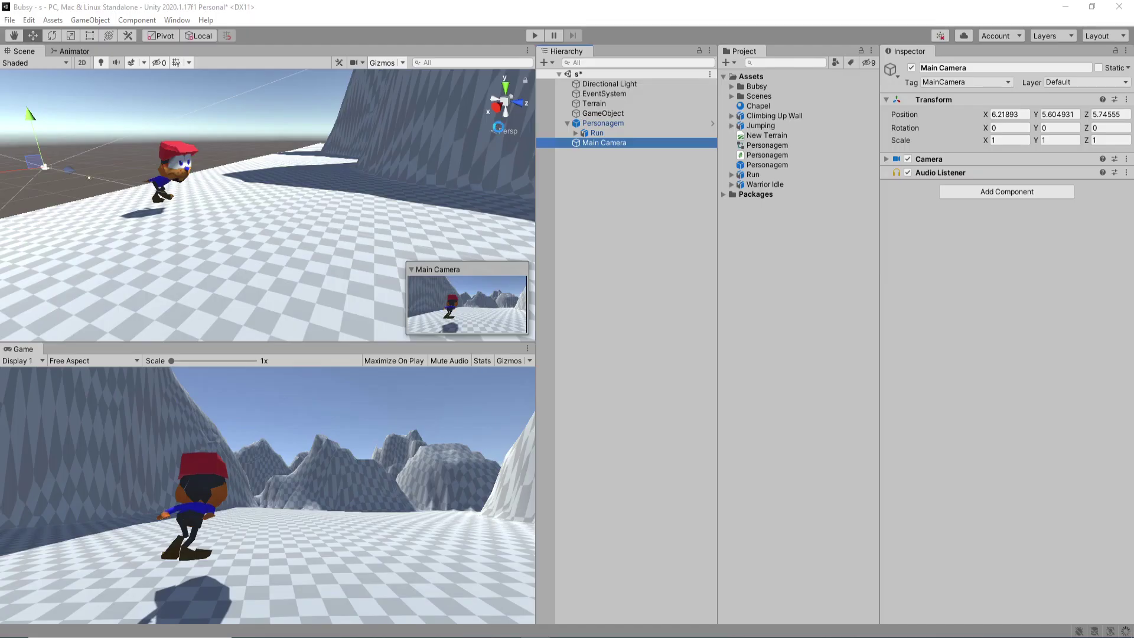
{"action": "left_click", "coordinate": [609, 122]}
{"action": "scroll", "coordinate": [961, 564], "scroll_direction": "down", "scroll_amount": 5}
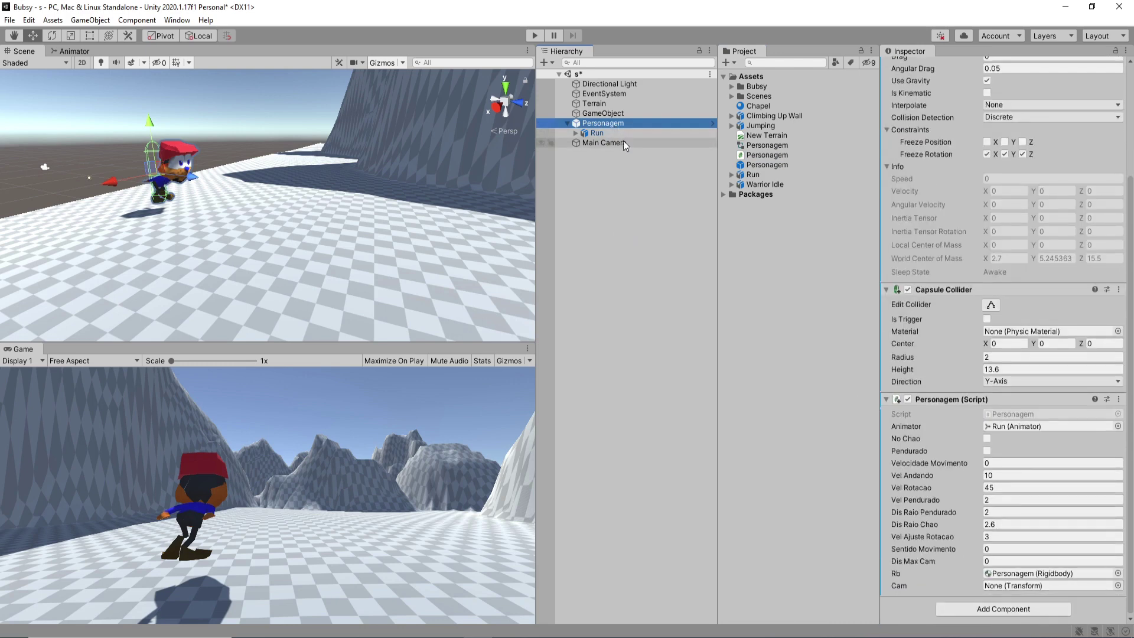
{"action": "left_click_drag", "start_coordinate": [603, 143], "coordinate": [1024, 586]}
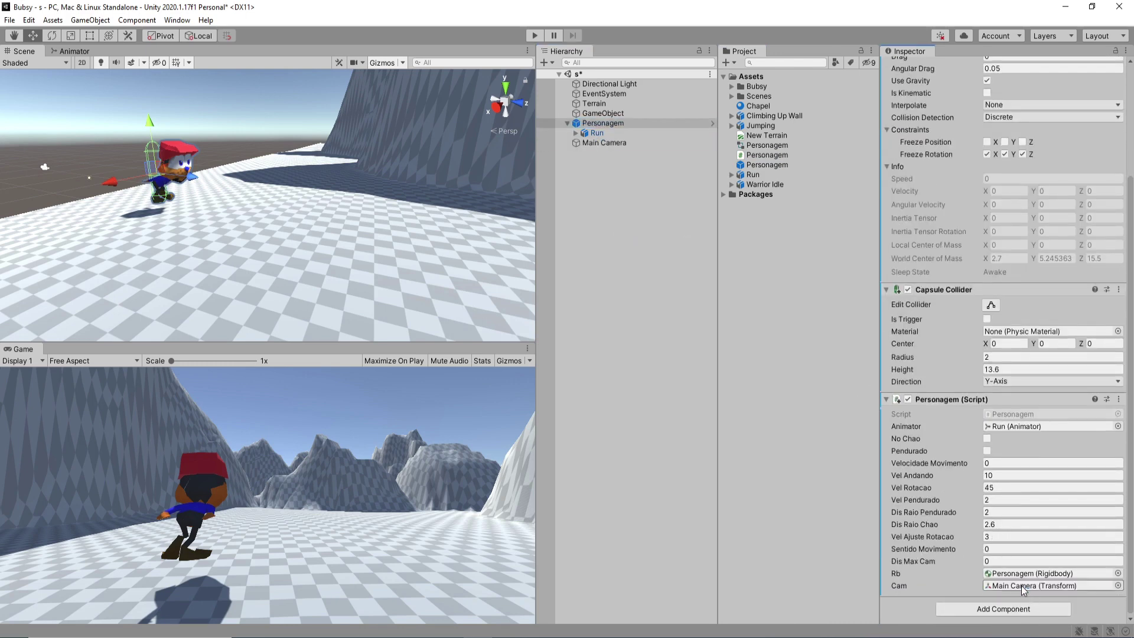
{"action": "left_click", "coordinate": [953, 560]}
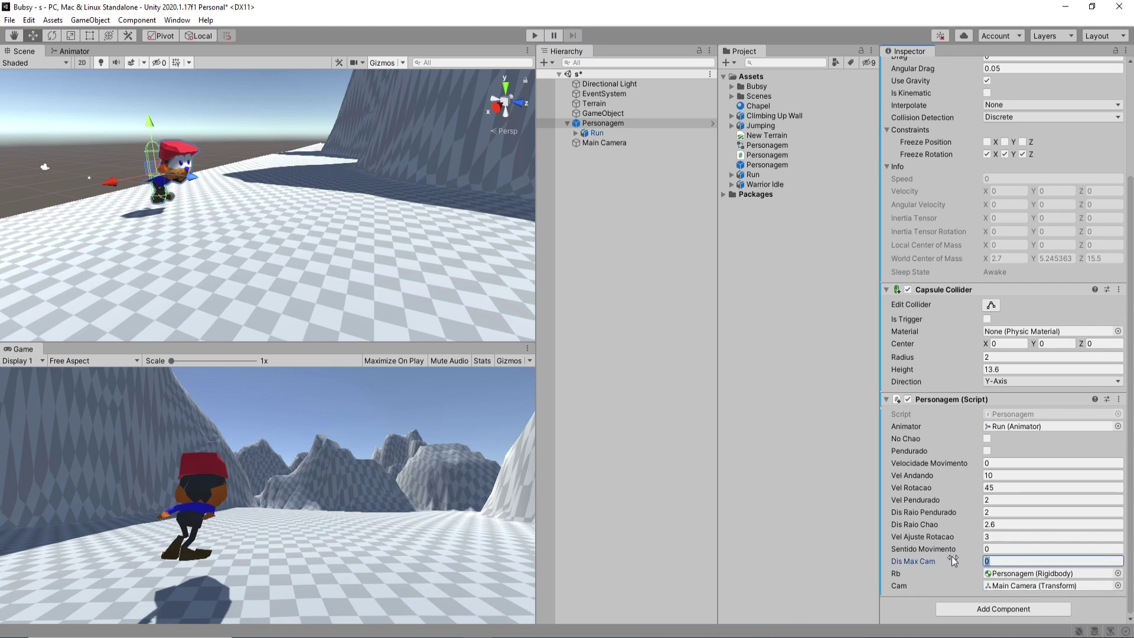
{"action": "type", "text": "10"}
{"action": "left_click", "coordinate": [533, 36]}
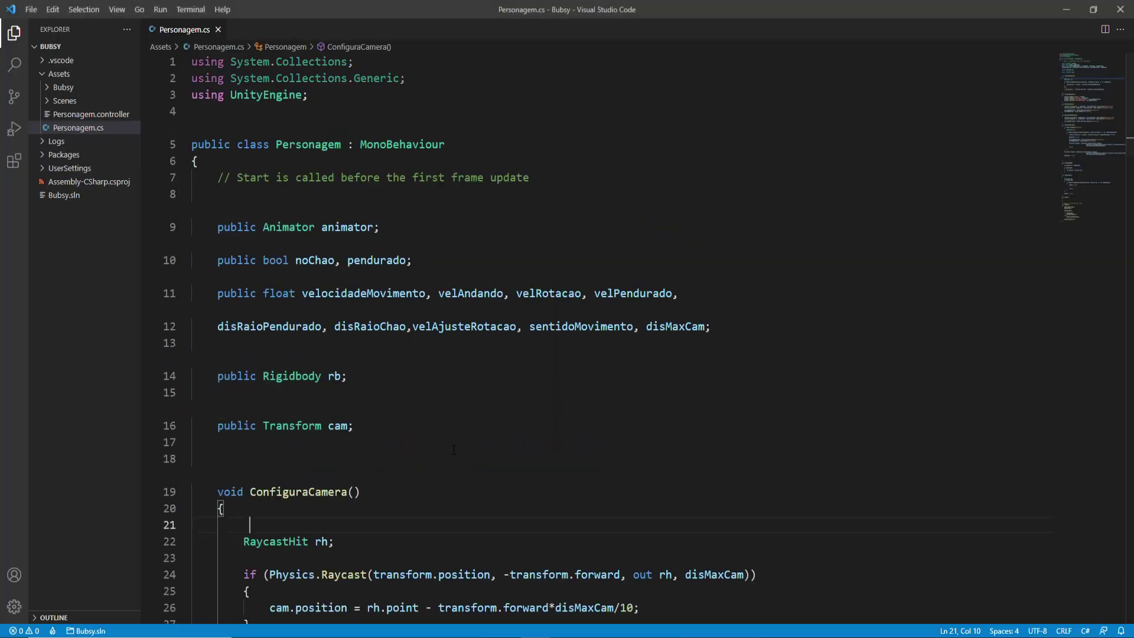
Back in Personagem.cs, select the ConfiguraCamera() method name.
{"action": "key", "text": "alt+Tab"}
{"action": "left_click_drag", "start_coordinate": [360, 492], "coordinate": [248, 494]}
{"action": "scroll", "coordinate": [293, 495], "scroll_direction": "down", "scroll_amount": 8}
Add a 'ConfiguraCamera();' call after ConfiuraAnimator() in Update, then return to Unity.
{"action": "scroll", "coordinate": [294, 494], "scroll_direction": "down", "scroll_amount": 8}
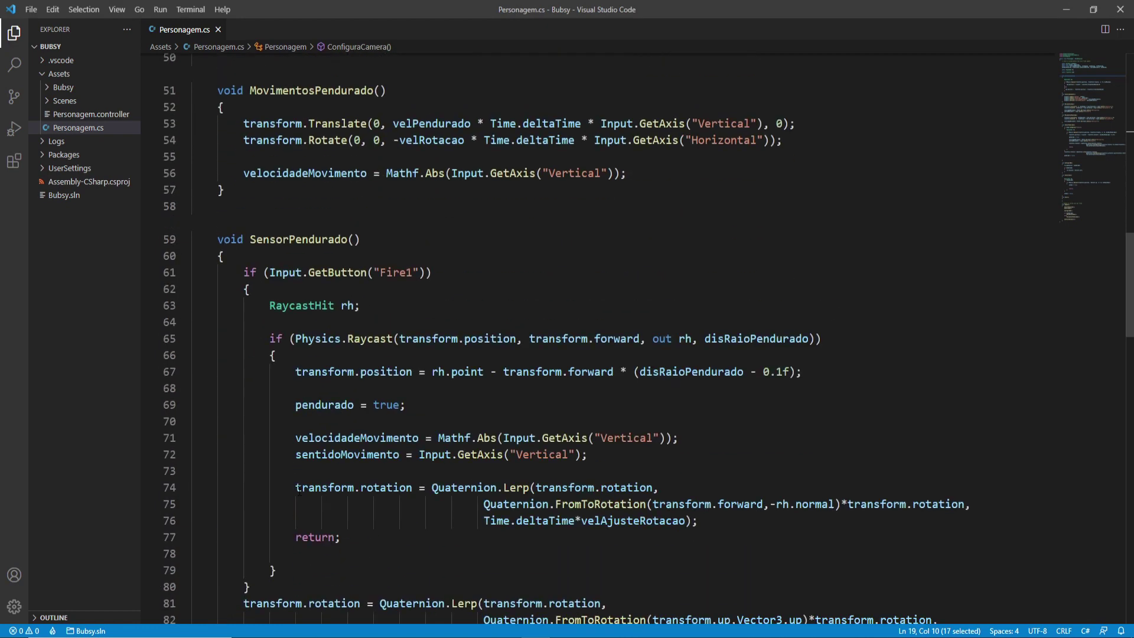
{"action": "scroll", "coordinate": [296, 493], "scroll_direction": "down", "scroll_amount": 6}
{"action": "scroll", "coordinate": [299, 491], "scroll_direction": "down", "scroll_amount": 7}
{"action": "scroll", "coordinate": [299, 490], "scroll_direction": "down", "scroll_amount": 8}
{"action": "scroll", "coordinate": [354, 437], "scroll_direction": "down", "scroll_amount": 2}
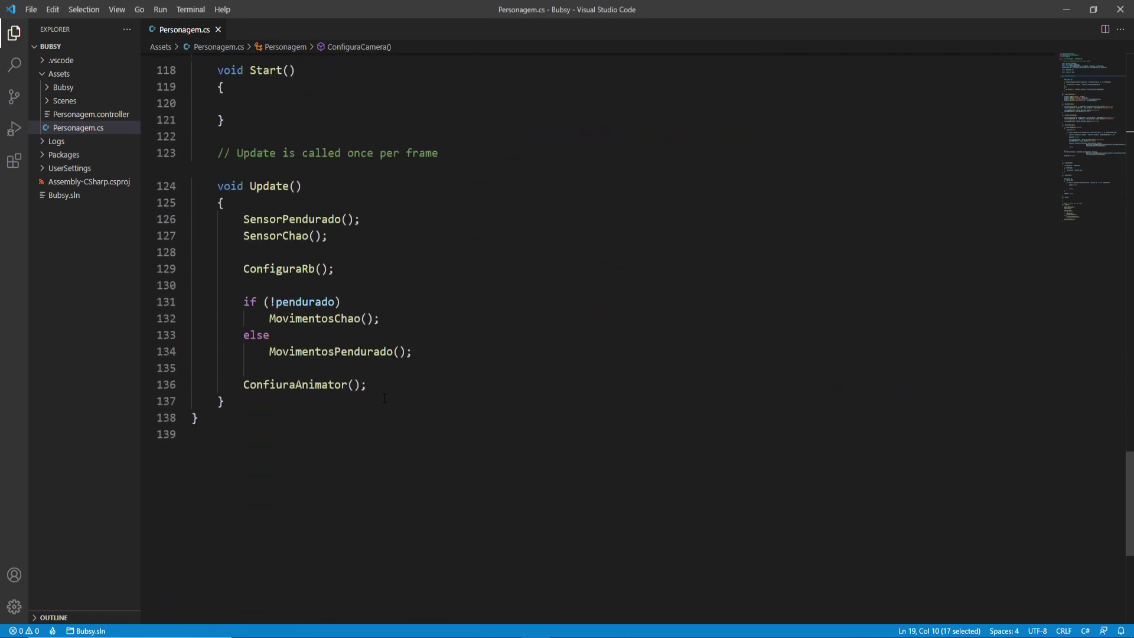
{"action": "left_click", "coordinate": [397, 387]}
{"action": "key", "text": "Return"}
{"action": "key", "text": "Return"}
{"action": "key", "text": "ctrl+v"}
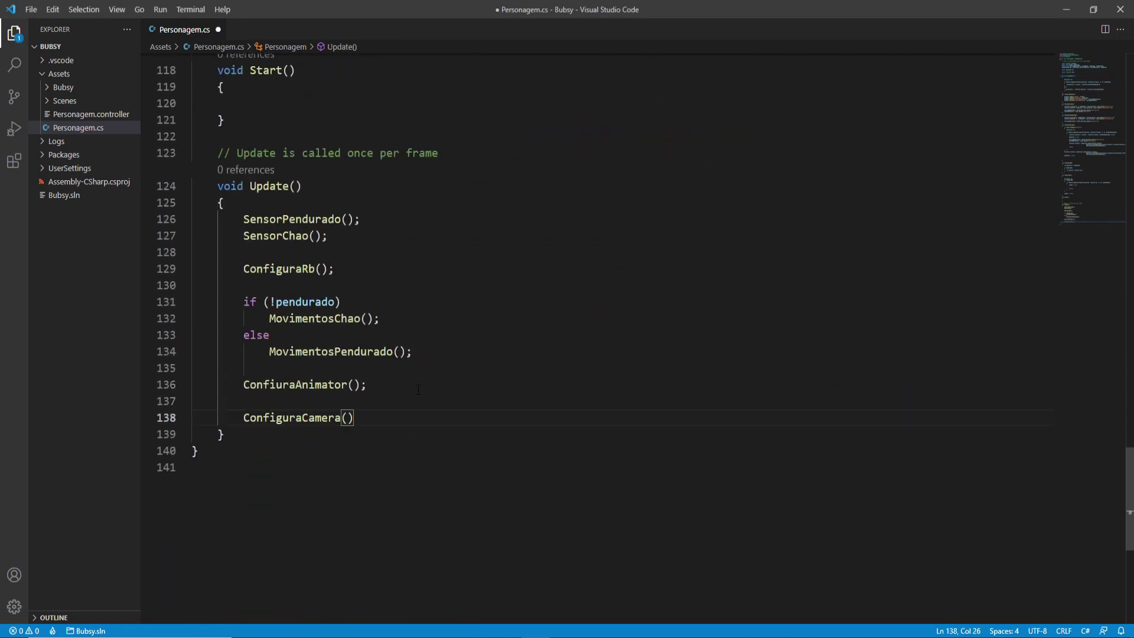
{"action": "type", "text": ";"}
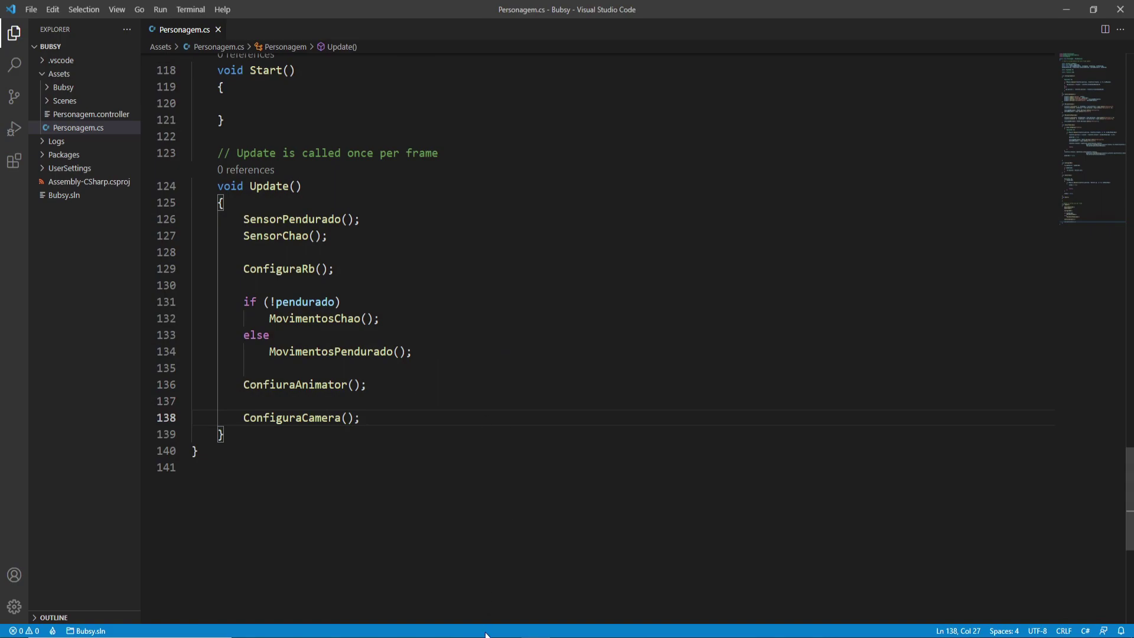
{"action": "key", "text": "alt+Tab"}
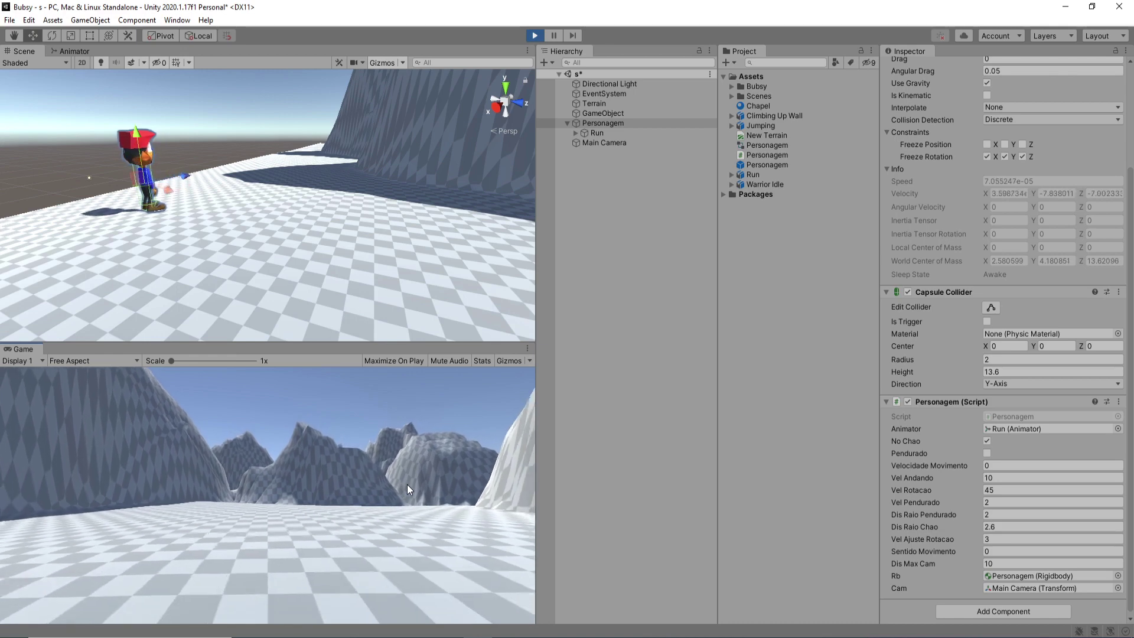
Turn and run the character to watch the camera follow, then stop and return to the script.
{"action": "key", "text": "a"}
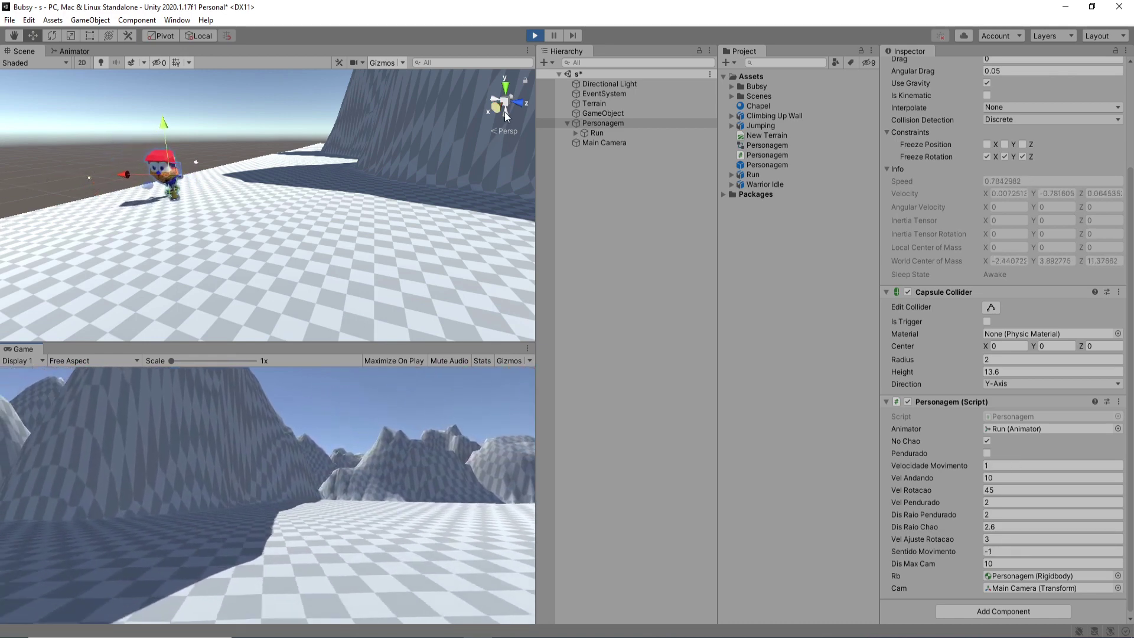
{"action": "left_click", "coordinate": [536, 35]}
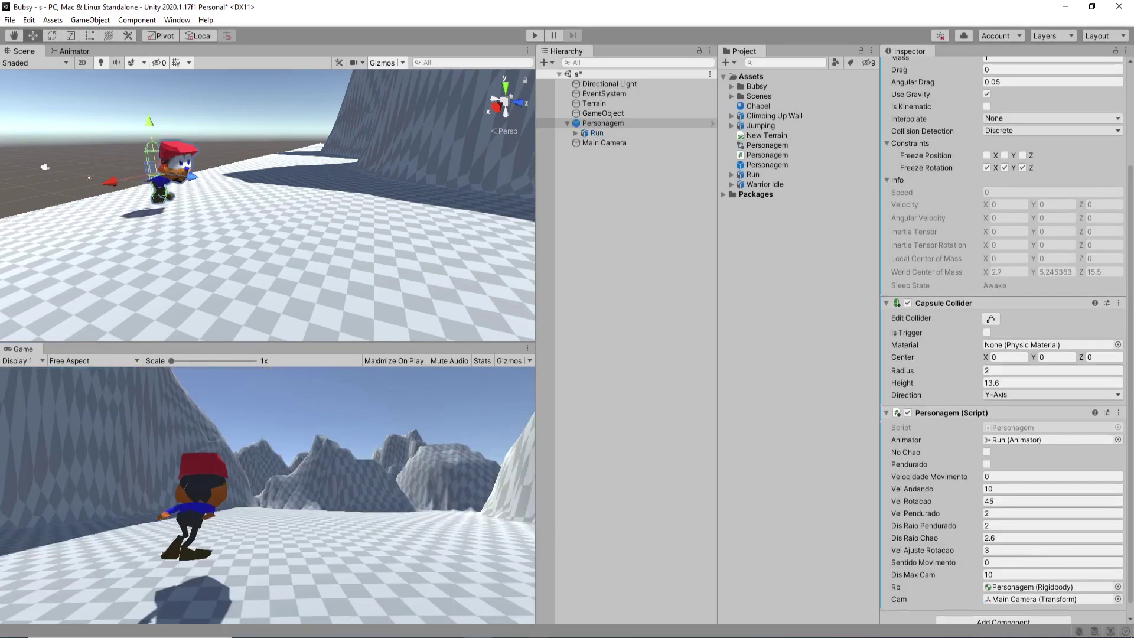
{"action": "key", "text": "alt+Tab"}
{"action": "scroll", "coordinate": [359, 401], "scroll_direction": "up", "scroll_amount": 9}
Add cam.LookAt(transform); on a new line below the else block in ConfiguraCamera.
{"action": "scroll", "coordinate": [359, 401], "scroll_direction": "up", "scroll_amount": 5}
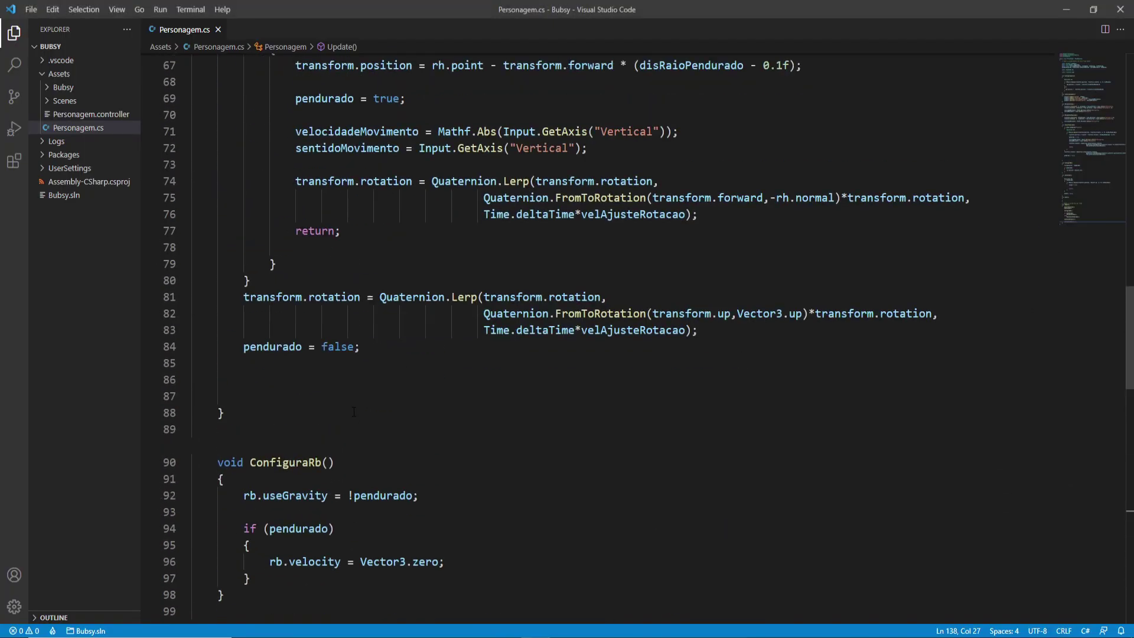
{"action": "scroll", "coordinate": [355, 407], "scroll_direction": "up", "scroll_amount": 8}
{"action": "scroll", "coordinate": [349, 414], "scroll_direction": "up", "scroll_amount": 8}
{"action": "scroll", "coordinate": [346, 420], "scroll_direction": "up", "scroll_amount": 5}
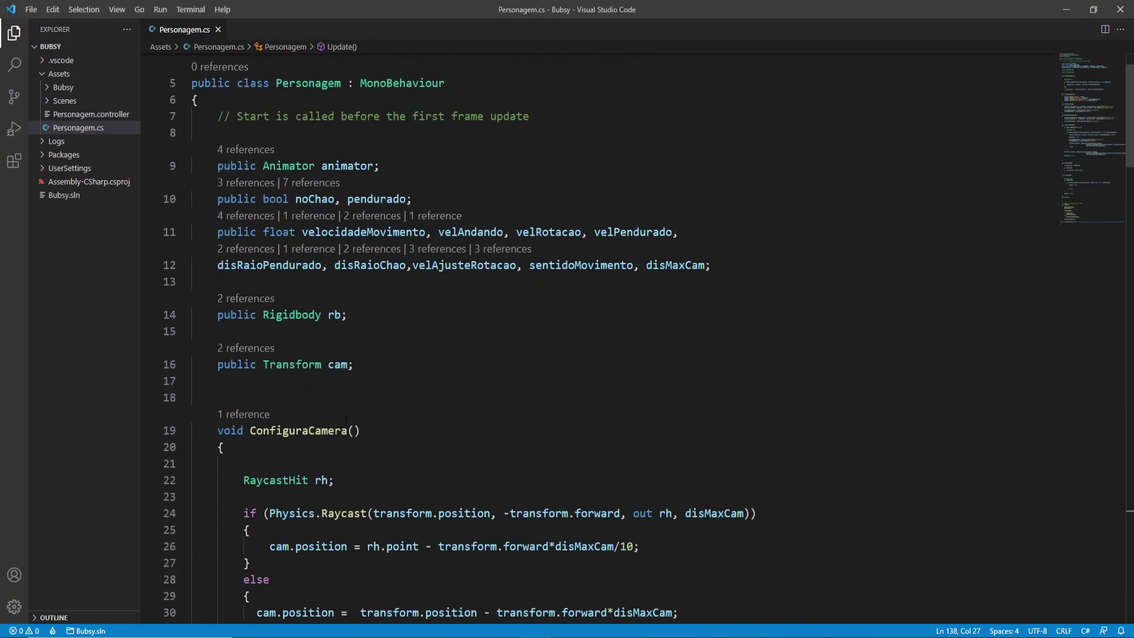
{"action": "scroll", "coordinate": [346, 420], "scroll_direction": "down", "scroll_amount": 4}
{"action": "left_click", "coordinate": [258, 429]}
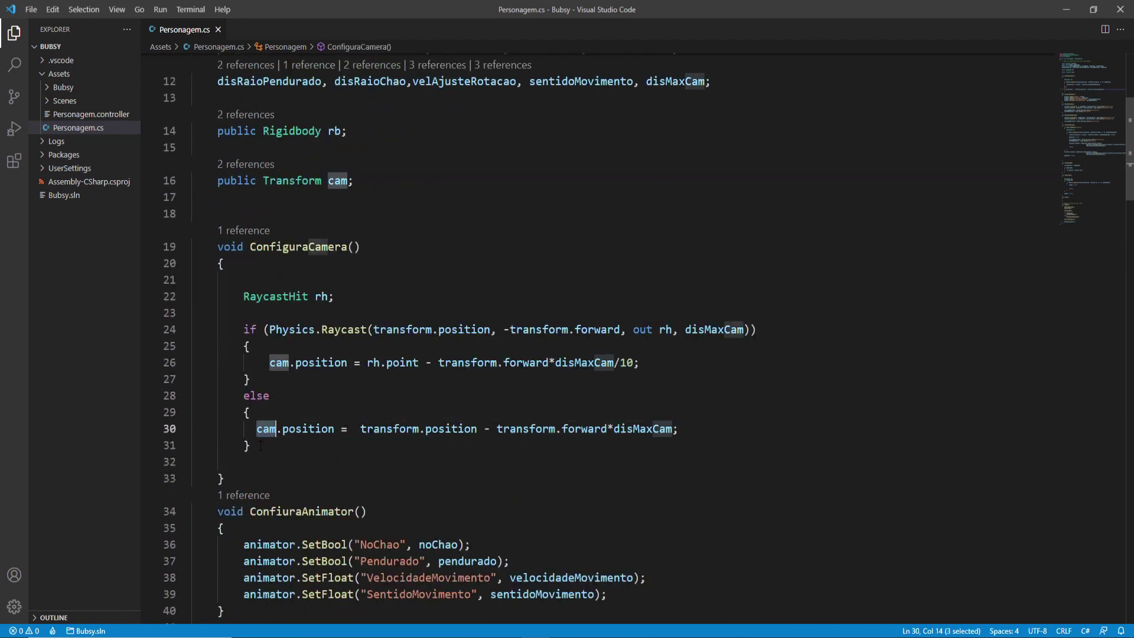
{"action": "left_click", "coordinate": [261, 446]}
{"action": "key", "text": "Return"}
{"action": "key", "text": "Return"}
{"action": "type", "text": "cam."}
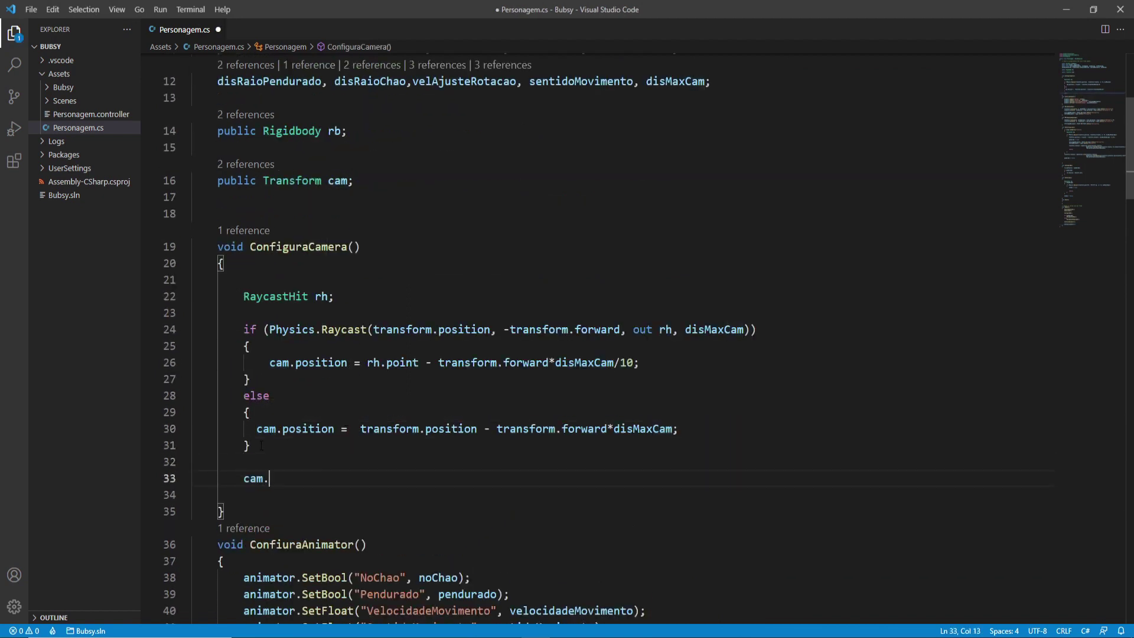
{"action": "type", "text": "ll"}
{"action": "key", "text": "BackSpace"}
{"action": "type", "text": "o"}
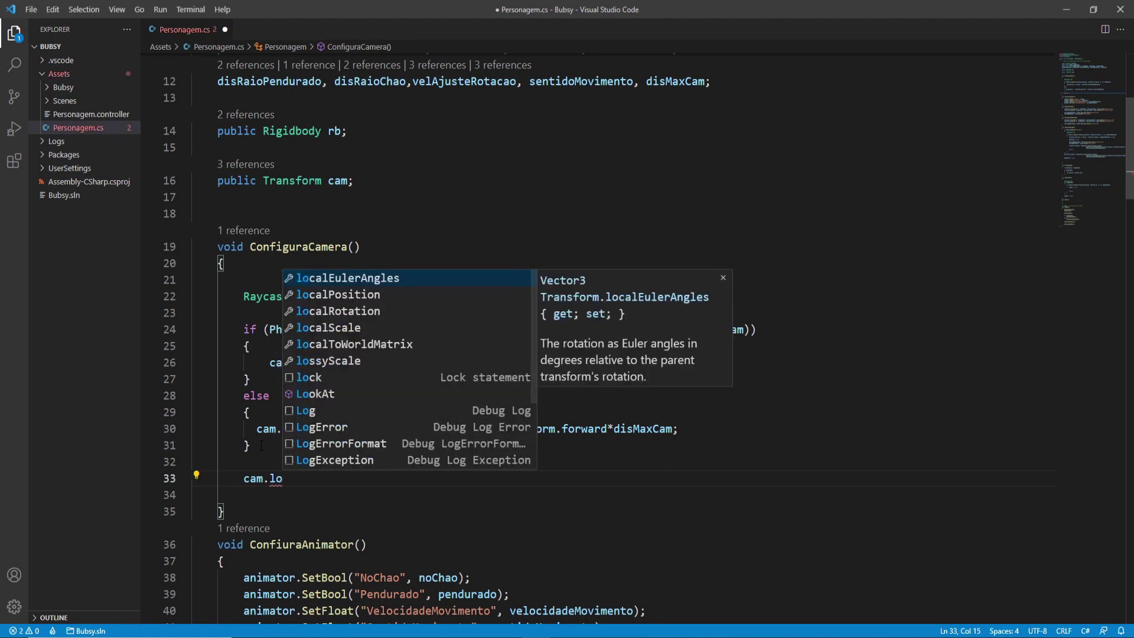
{"action": "left_click", "coordinate": [321, 399]}
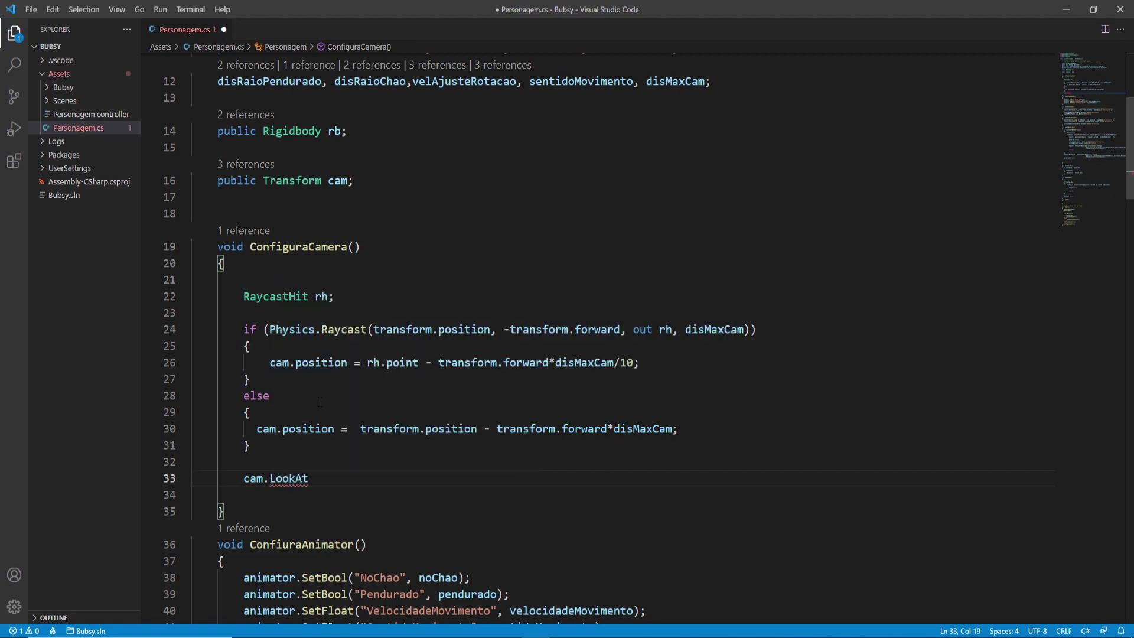
{"action": "type", "text": "()"}
{"action": "type", "text": "s"}
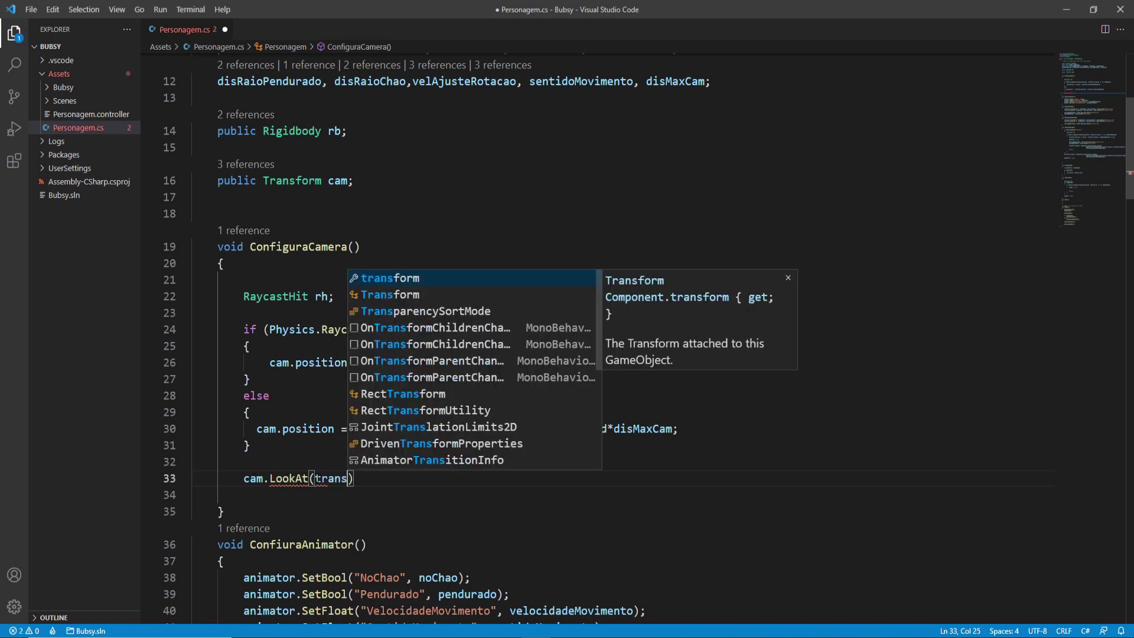
{"action": "key", "text": "Tab"}
{"action": "type", "text": ".po"}
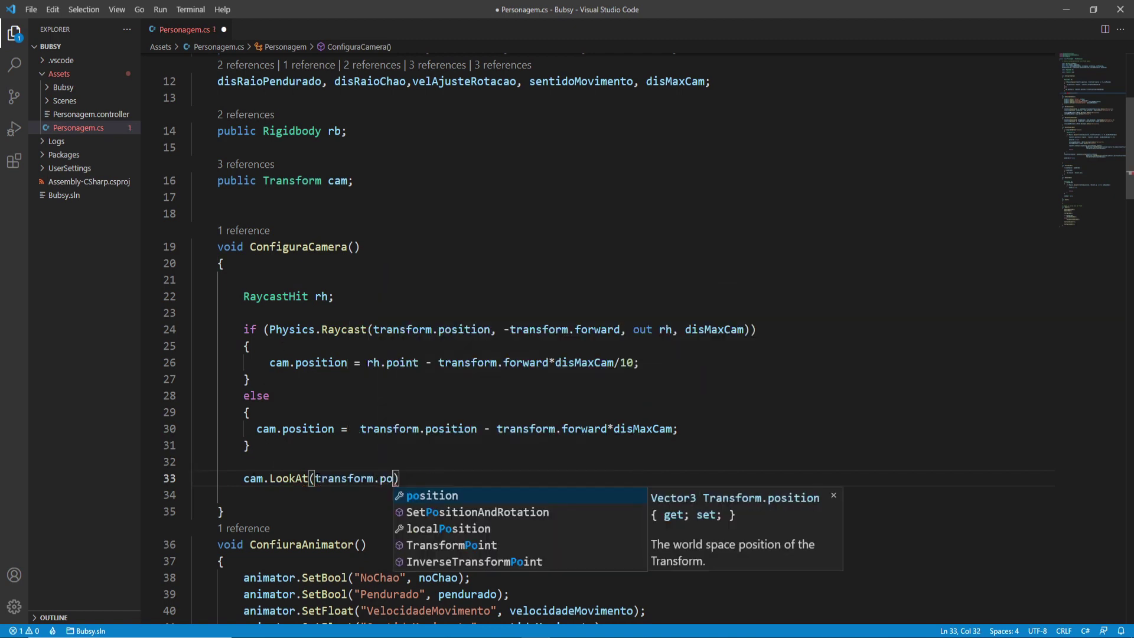
{"action": "key", "text": "BackSpace"}
{"action": "key", "text": "BackSpace"}
{"action": "key", "text": "BackSpace"}
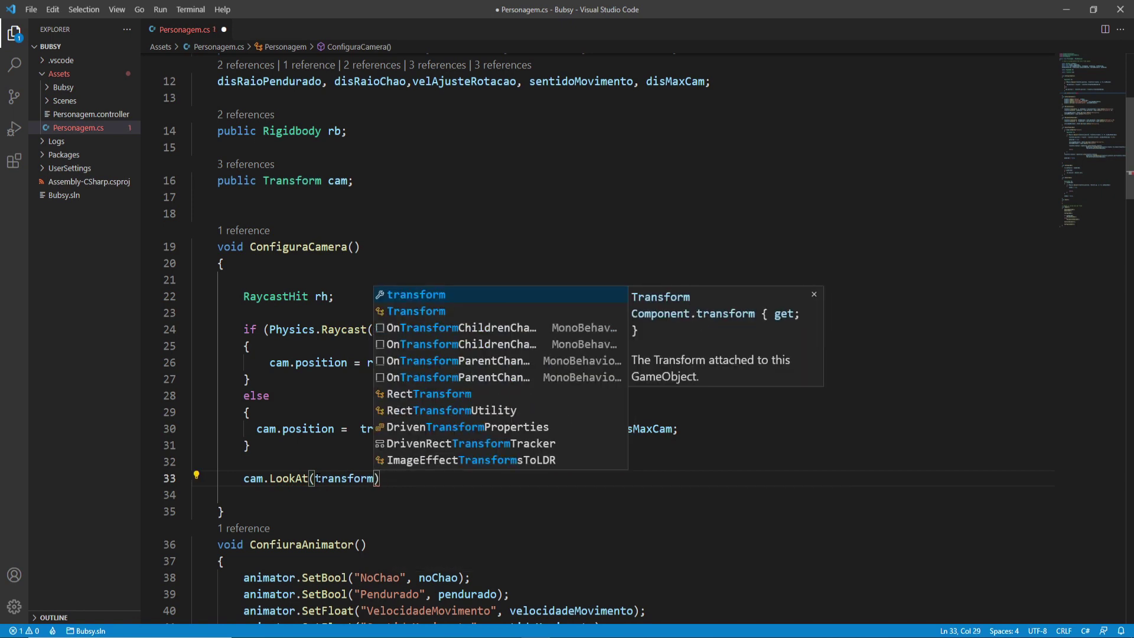
{"action": "type", "text": ")"}
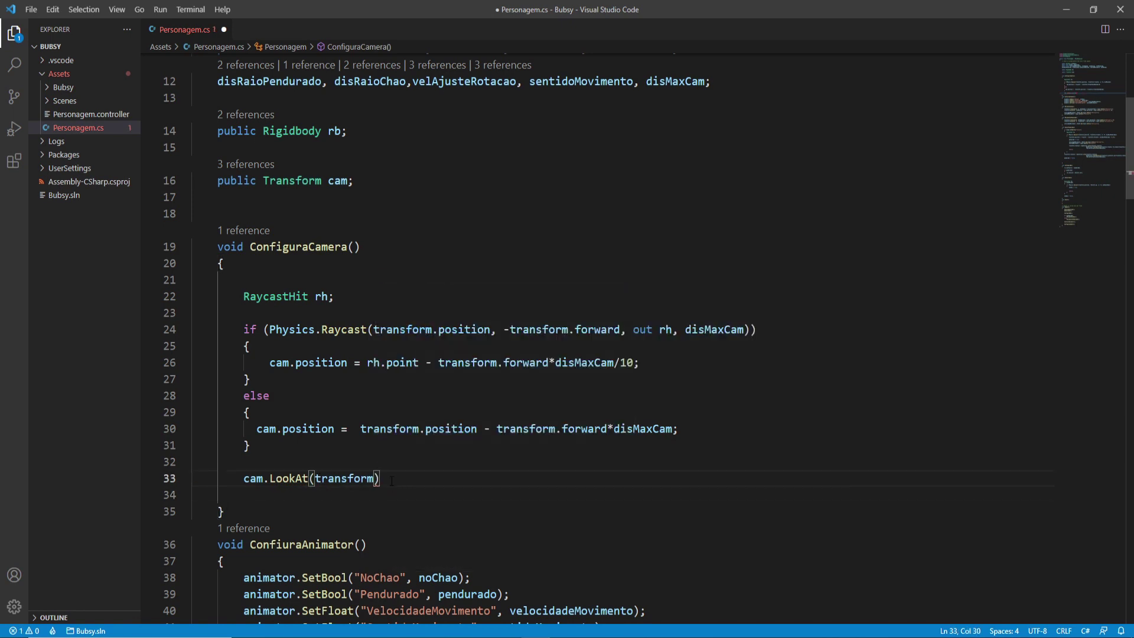
{"action": "type", "text": ";"}
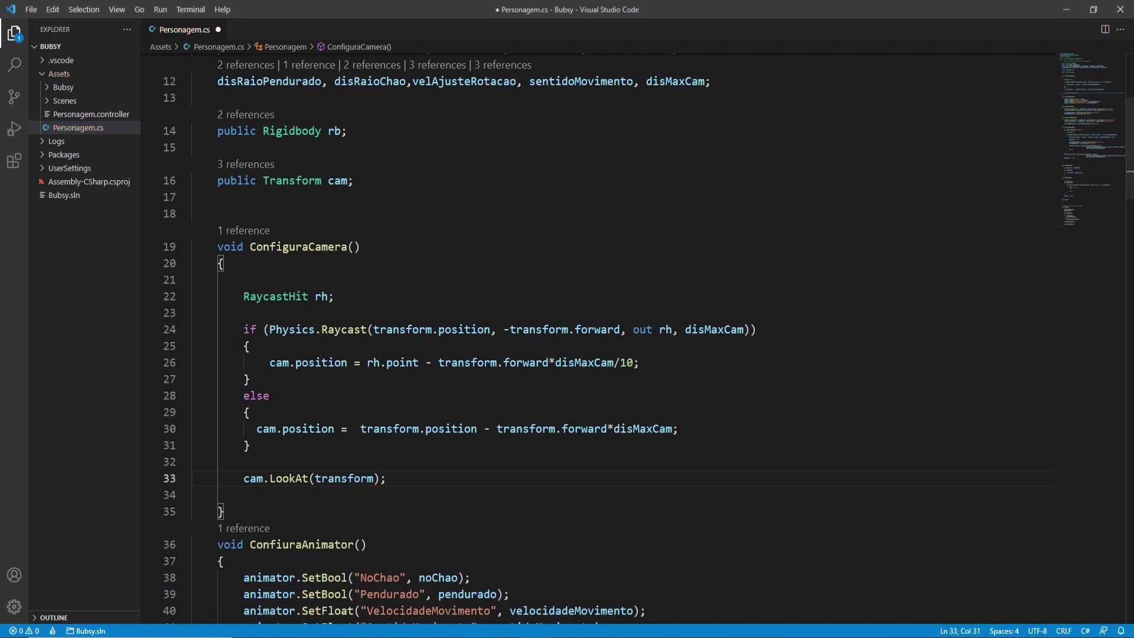
{"action": "key", "text": "alt+Tab"}
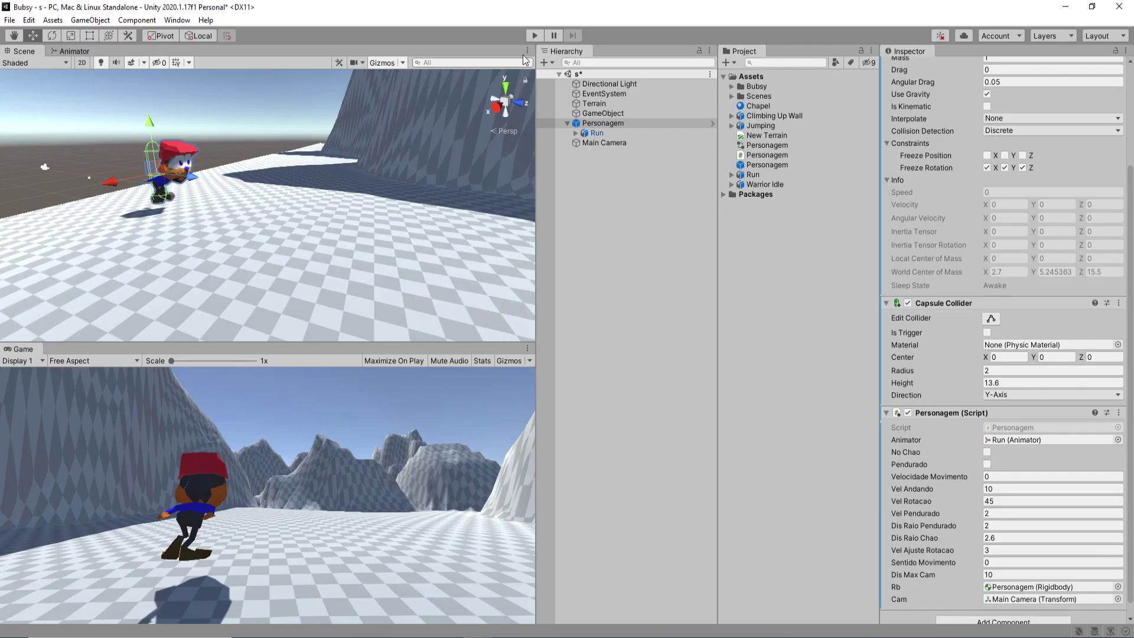
Start Play mode in Unity and save the Personagem script.
{"action": "left_click", "coordinate": [535, 36]}
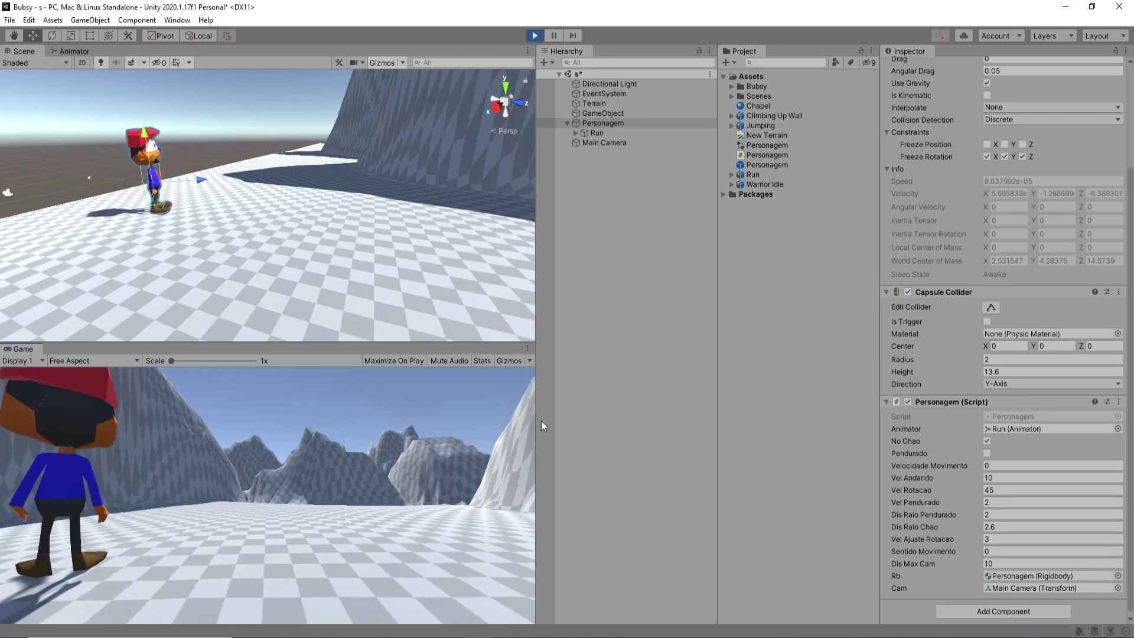
{"action": "key", "text": "alt+Tab"}
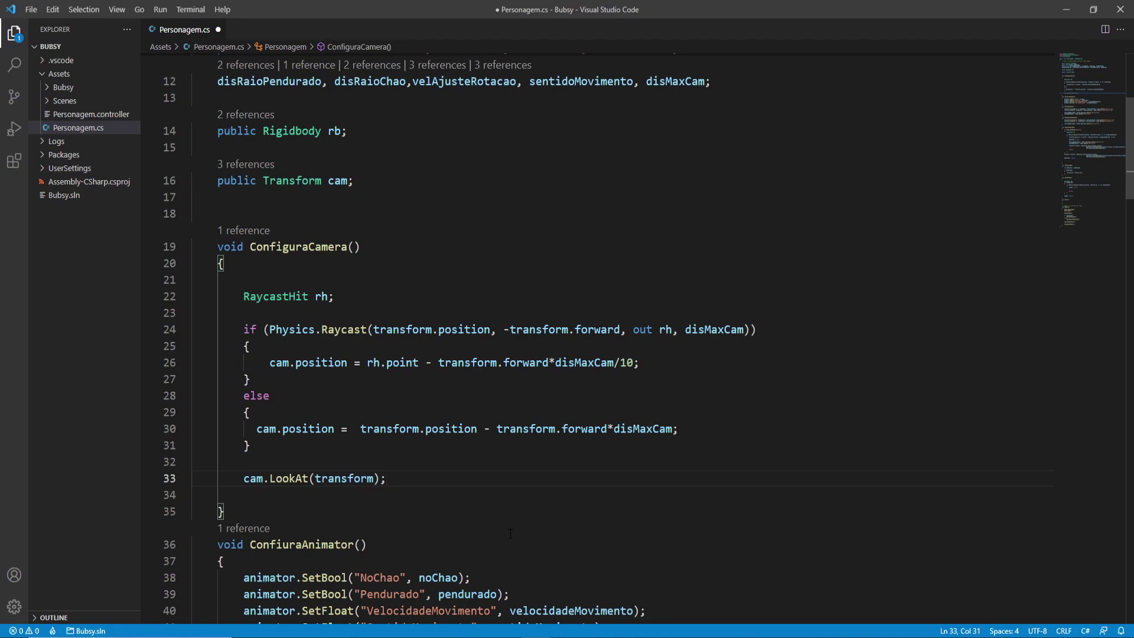
{"action": "key", "text": "ctrl+s"}
{"action": "key", "text": "alt+Tab"}
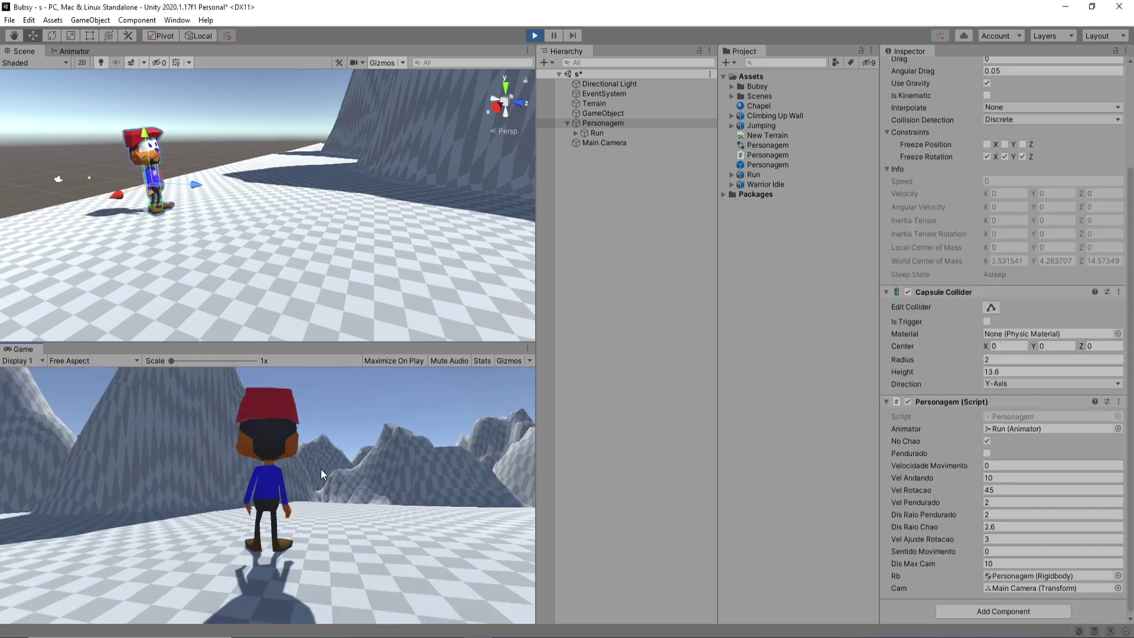
Run the character around the terrain toward the mountains, watching the camera follow.
{"action": "key", "text": "a"}
{"action": "key", "text": "w"}
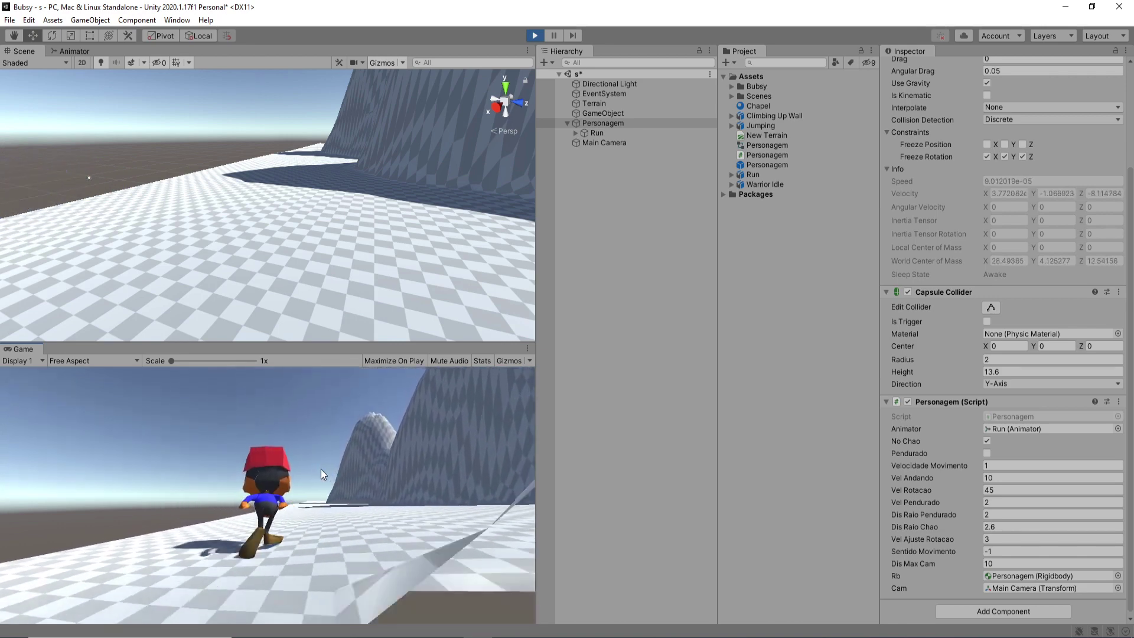
{"action": "key", "text": "d"}
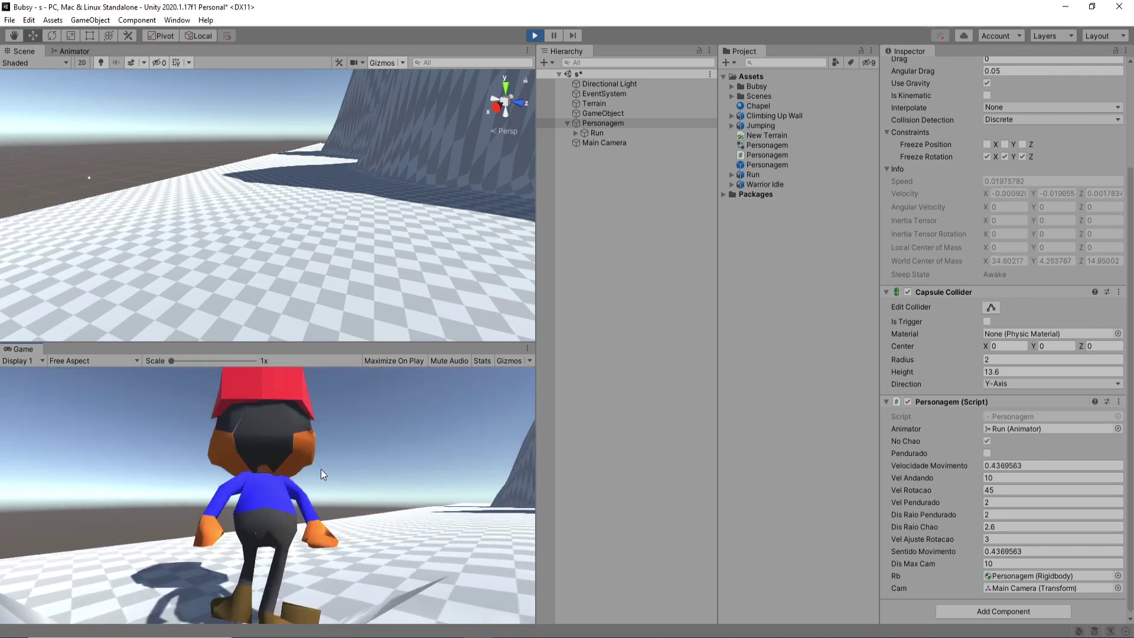
{"action": "key", "text": "w"}
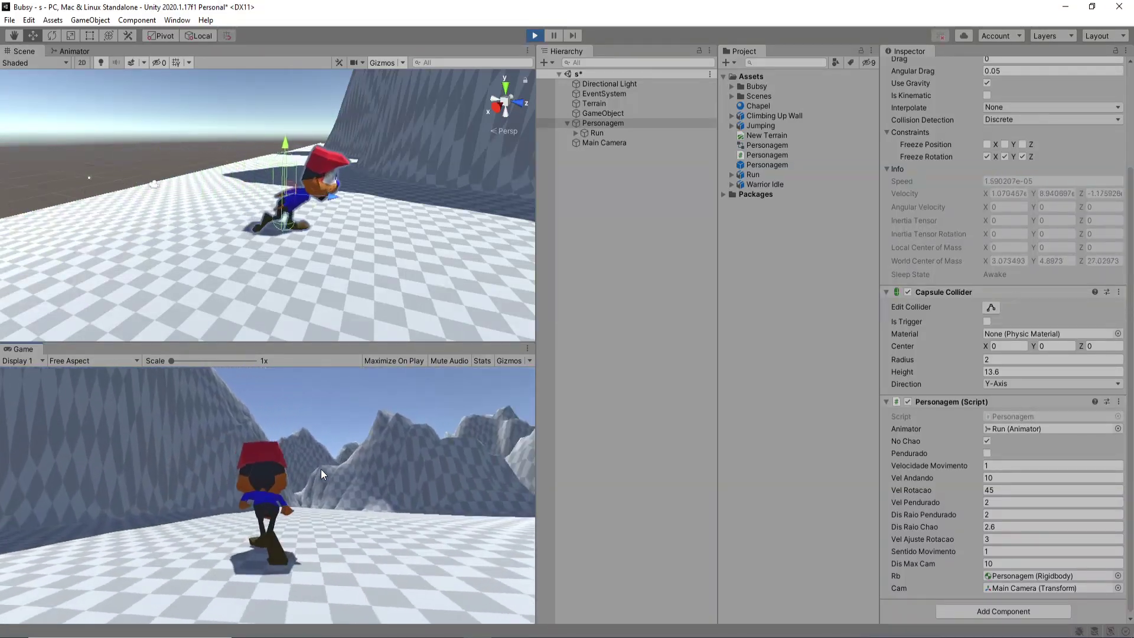
{"action": "key", "text": "s"}
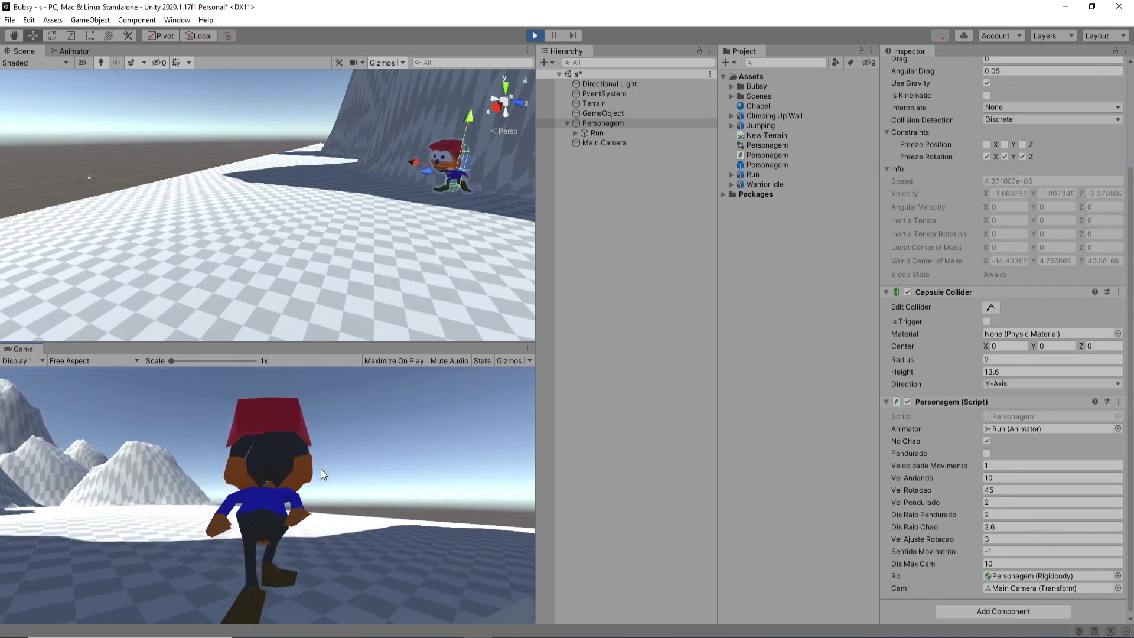
{"action": "key", "text": "w"}
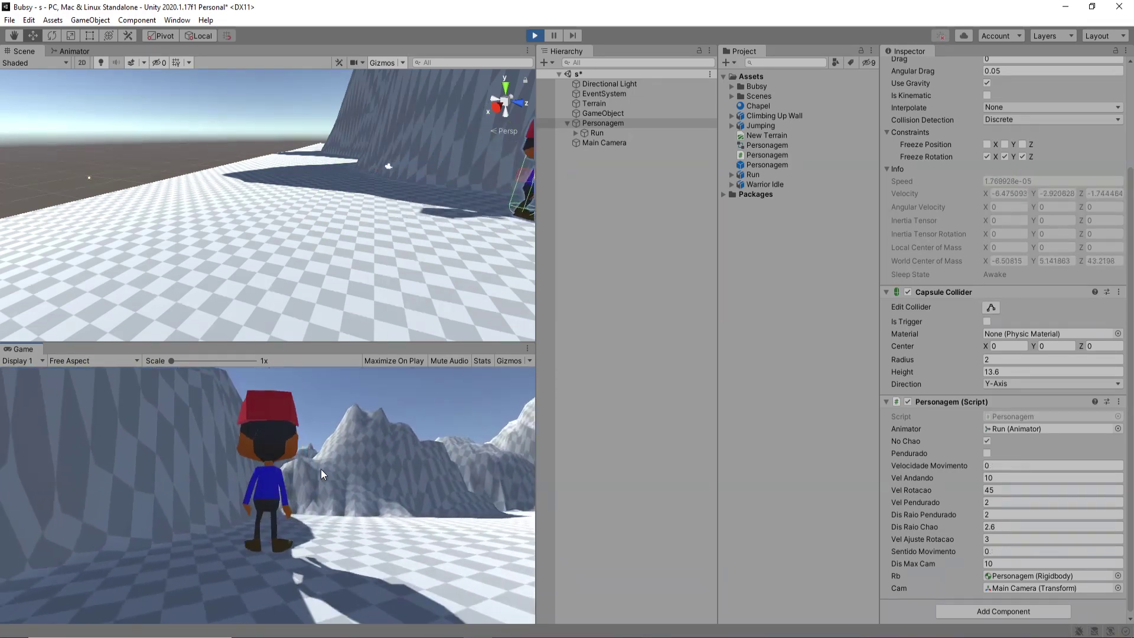
Climb the wall left, right and straight up while the camera tracks the character.
{"action": "key", "text": "w"}
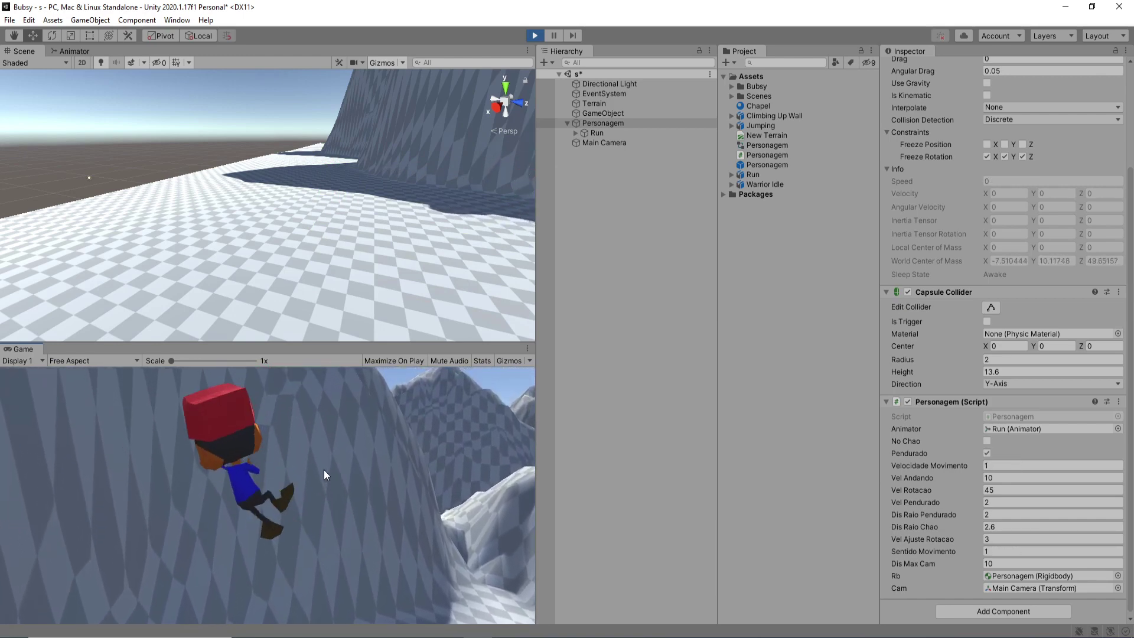
{"action": "key", "text": "a"}
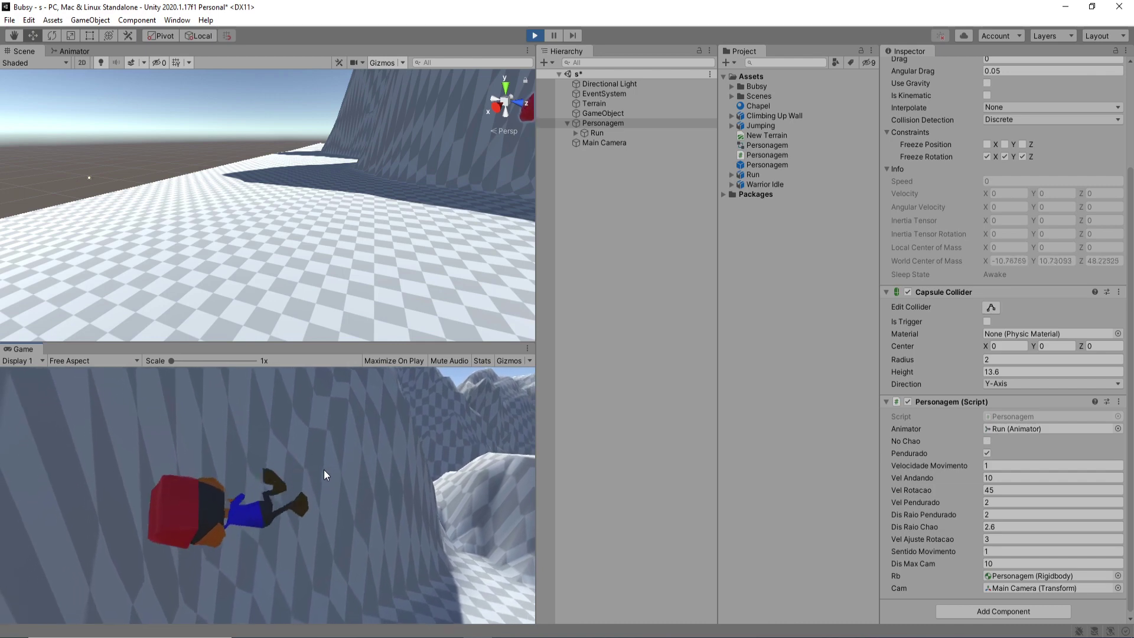
{"action": "key", "text": "w"}
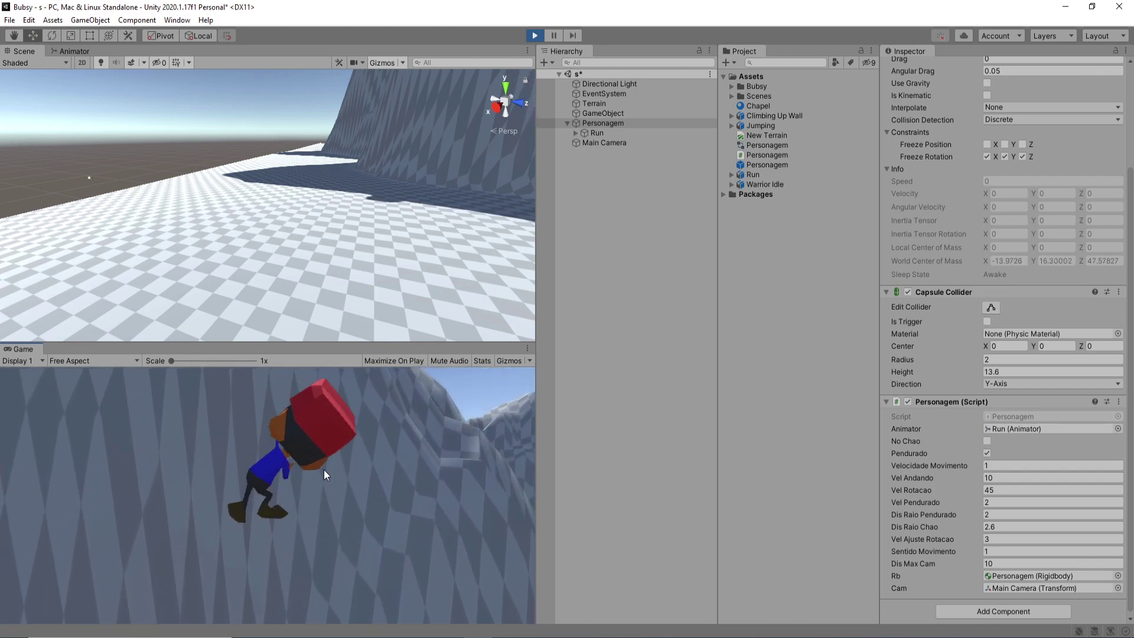
{"action": "key", "text": "d"}
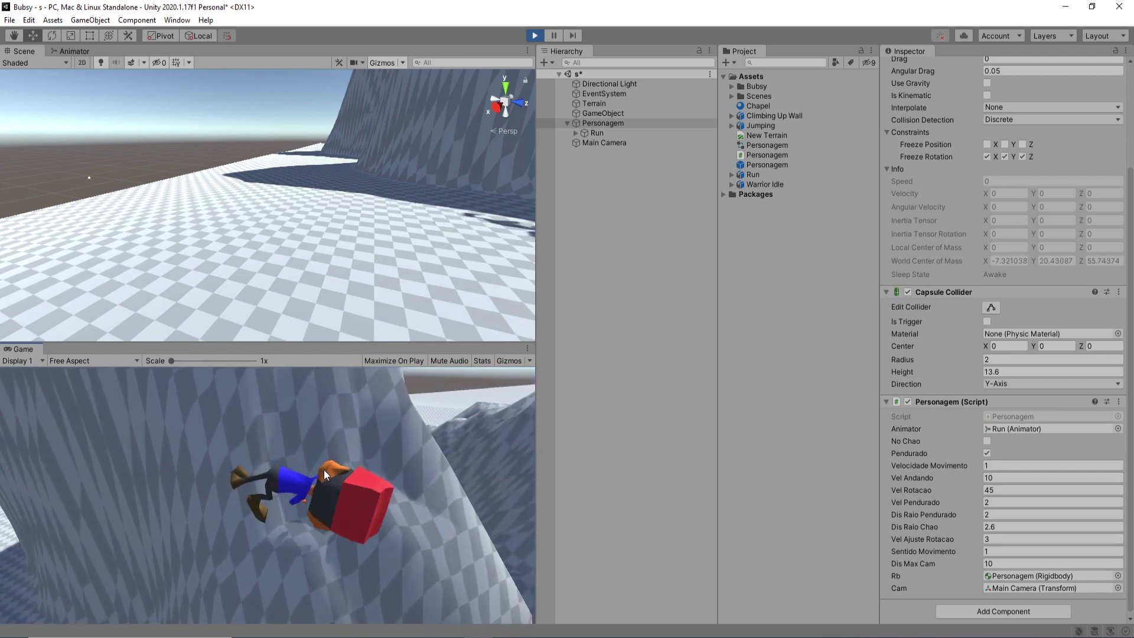
{"action": "key", "text": "w"}
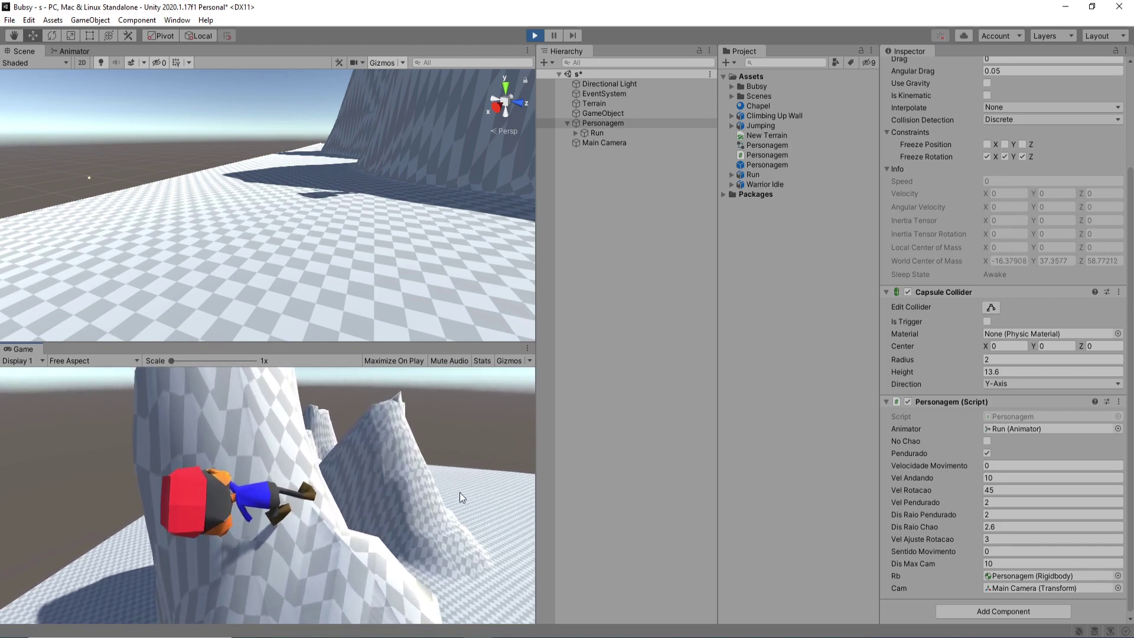
Stop the playtest and review the ConfiguraCamera code in Personagem.cs.
{"action": "left_click", "coordinate": [535, 36]}
{"action": "key", "text": "alt+Tab"}
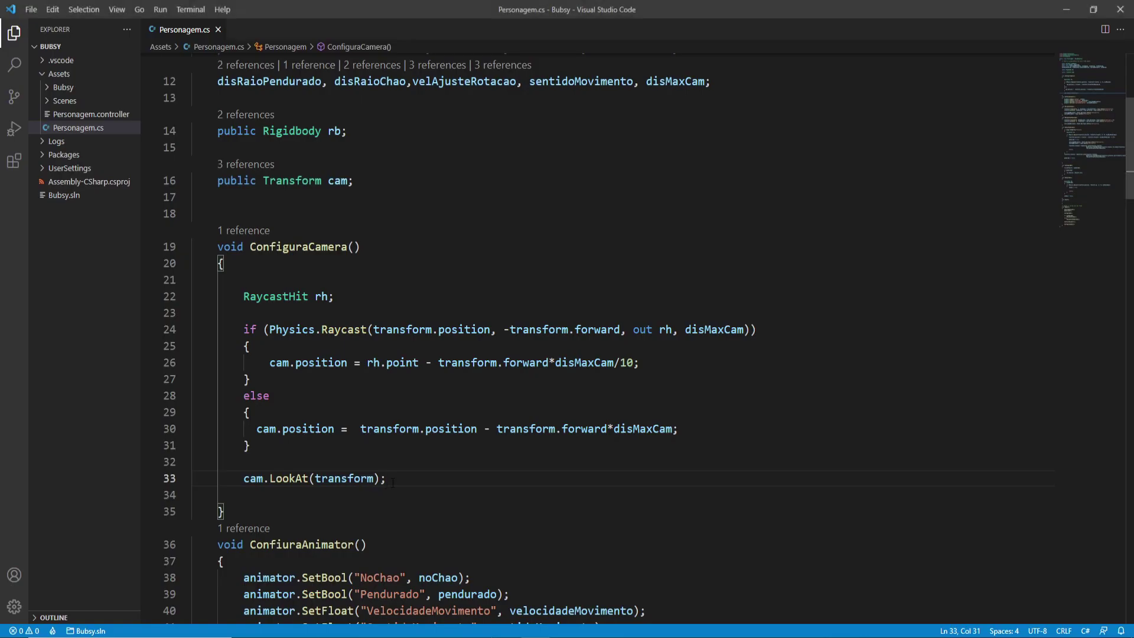
{"action": "scroll", "coordinate": [313, 477], "scroll_direction": "down", "scroll_amount": 2}
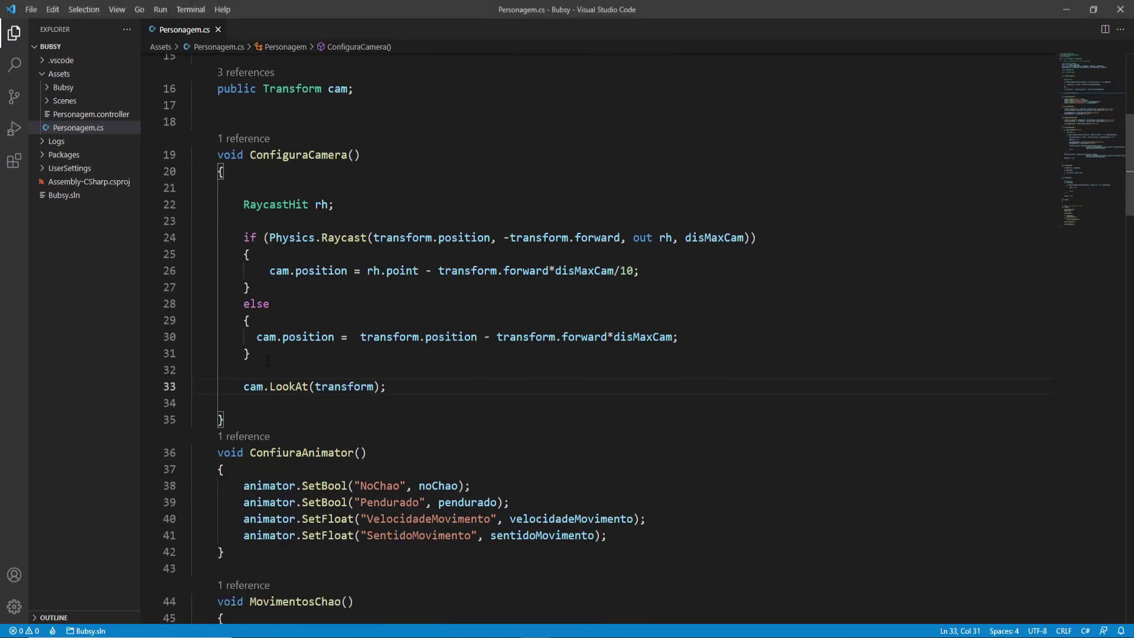
{"action": "scroll", "coordinate": [268, 361], "scroll_direction": "down", "scroll_amount": 2}
{"action": "scroll", "coordinate": [327, 332], "scroll_direction": "up", "scroll_amount": 2}
{"action": "scroll", "coordinate": [321, 384], "scroll_direction": "up", "scroll_amount": 2}
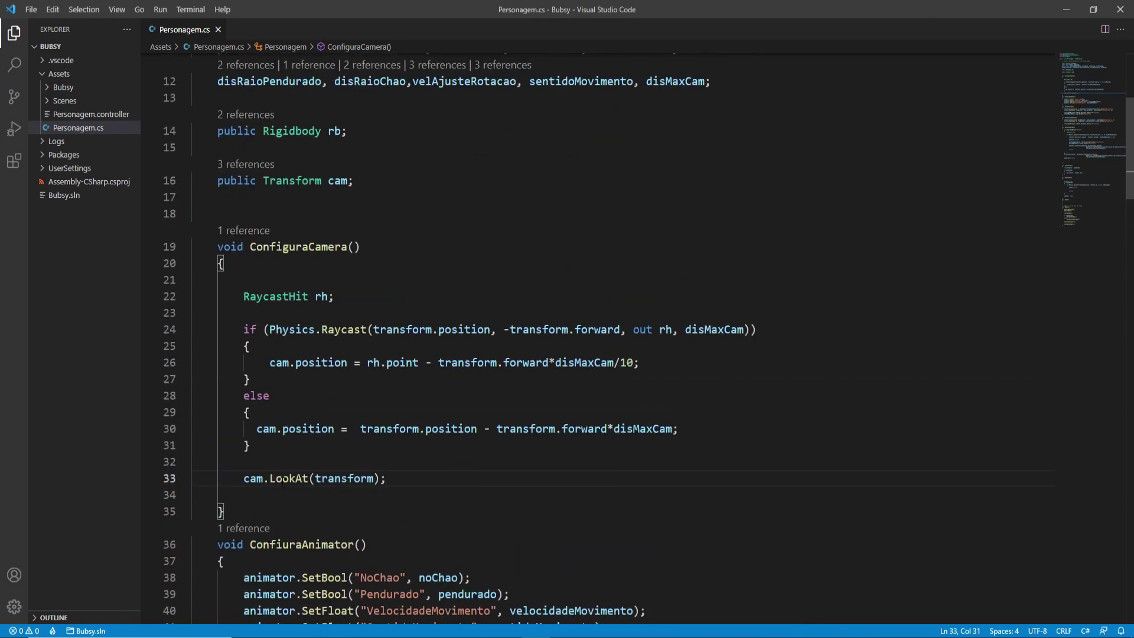
{"action": "left_click", "coordinate": [362, 362]}
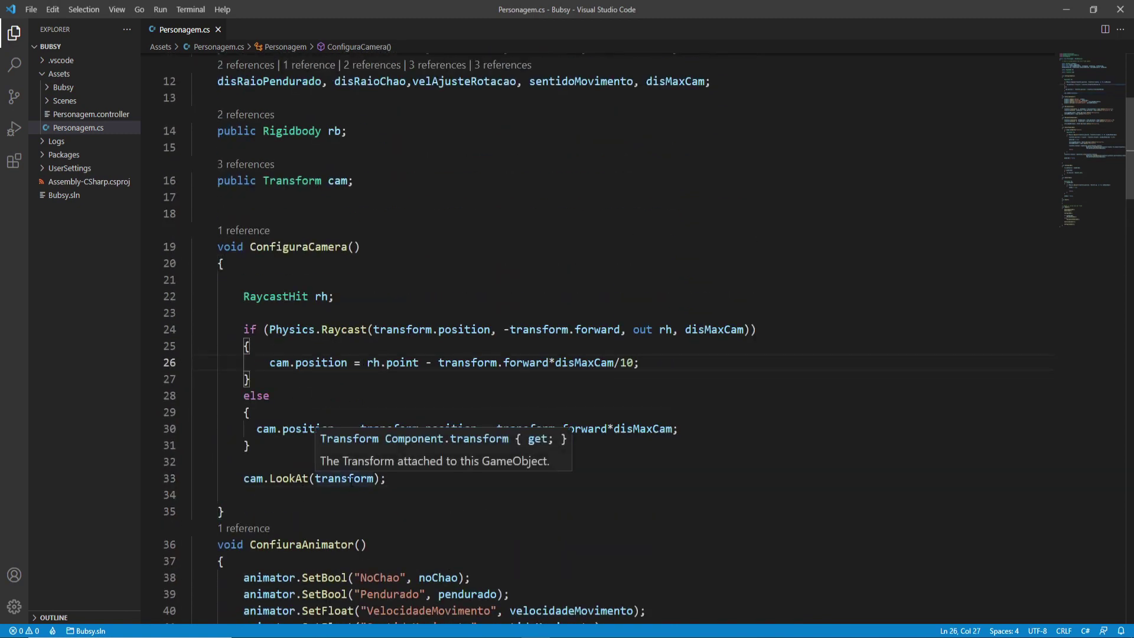
{"action": "scroll", "coordinate": [702, 288], "scroll_direction": "up", "scroll_amount": 3}
Append ', velCam' to the public float declaration after disMaxCam.
{"action": "left_click", "coordinate": [706, 236]}
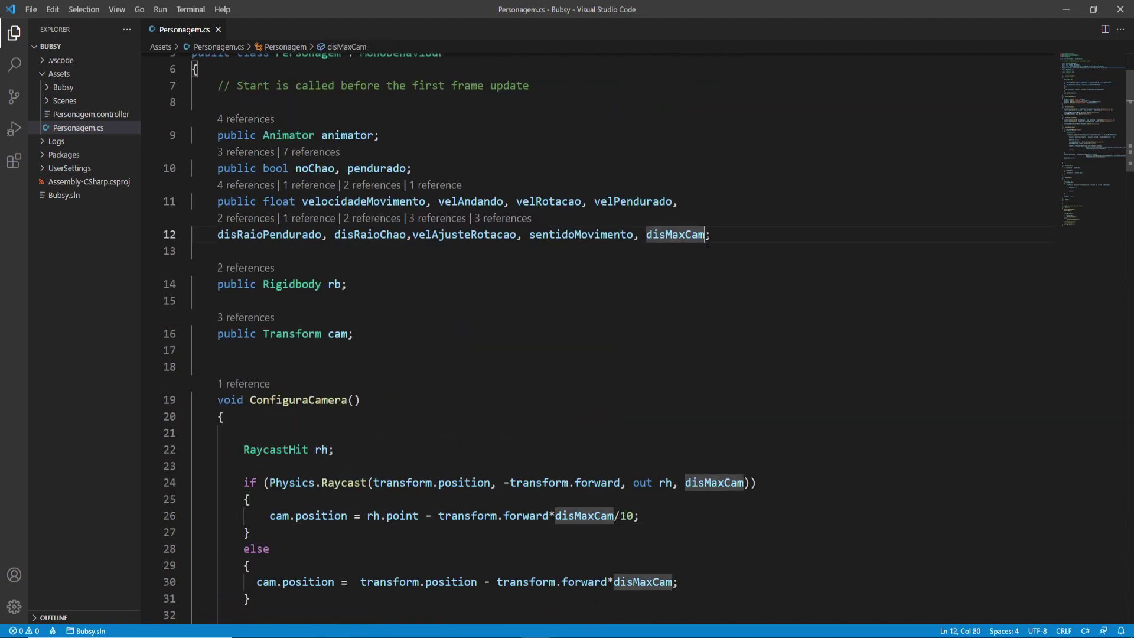
{"action": "type", "text": ", velca"}
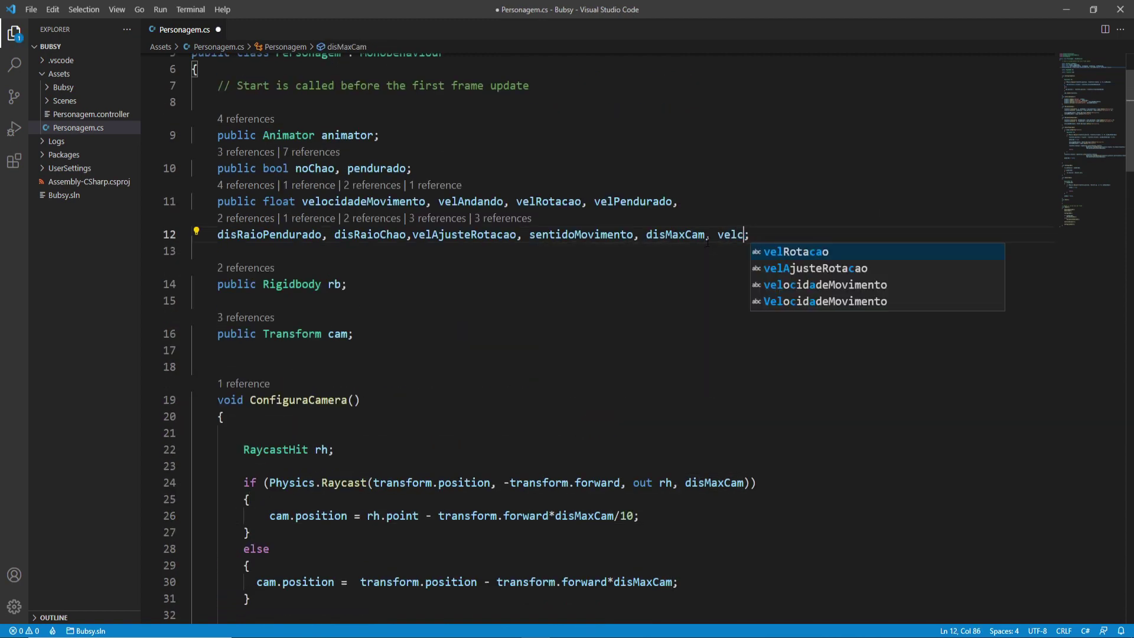
{"action": "key", "text": "BackSpace"}
{"action": "type", "text": "Cam"}
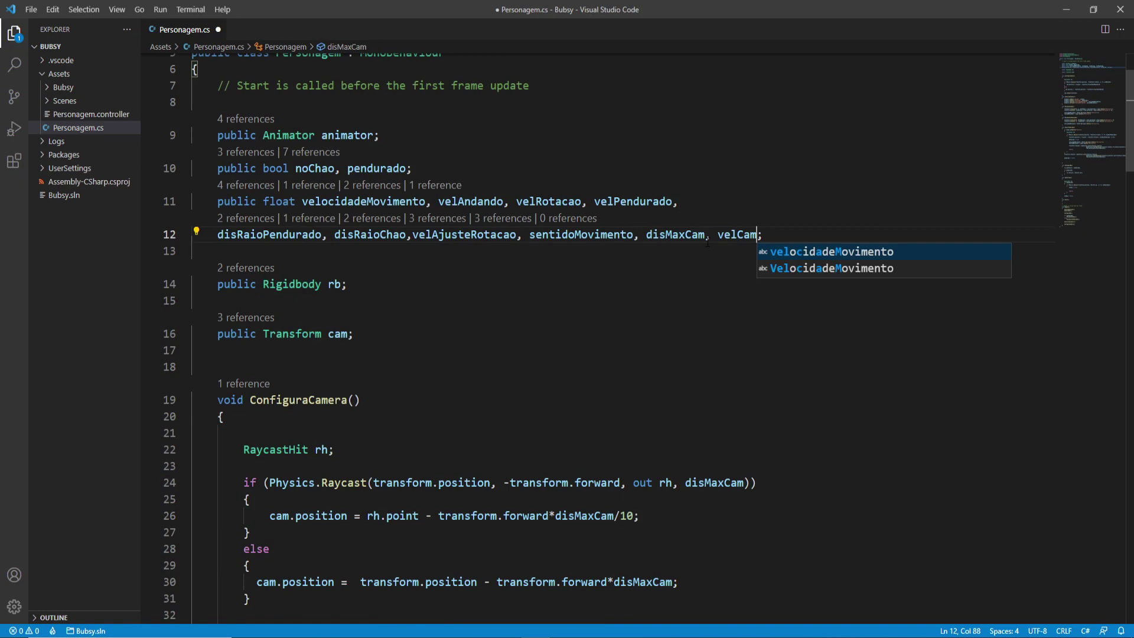
{"action": "key", "text": "Escape"}
{"action": "key", "text": "ctrl+d"}
{"action": "scroll", "coordinate": [594, 359], "scroll_direction": "down", "scroll_amount": 3}
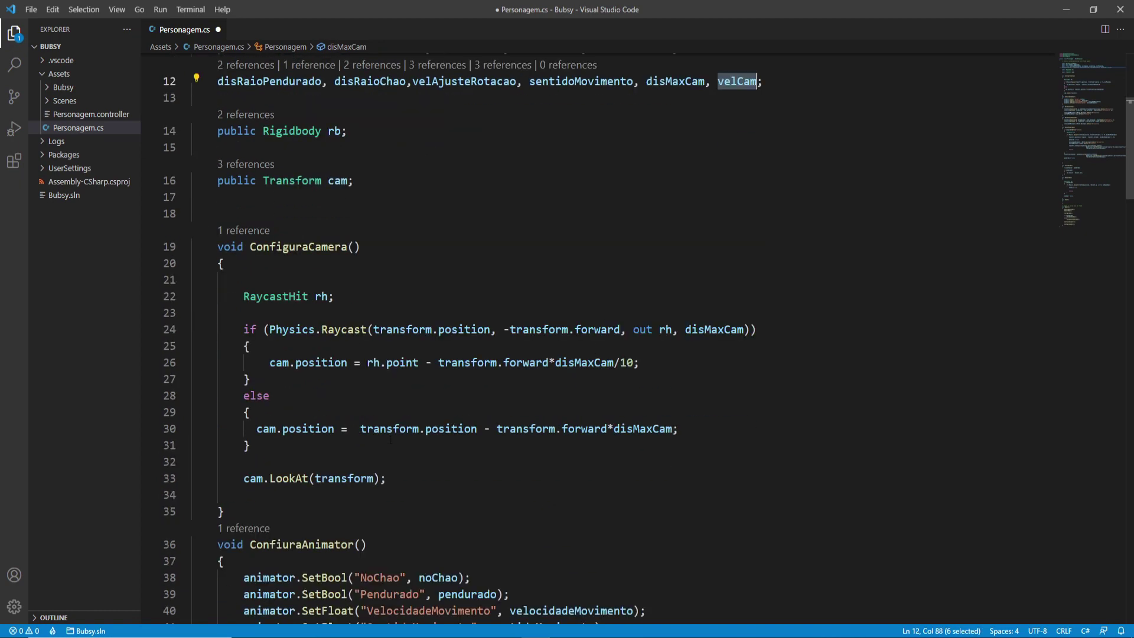
{"action": "scroll", "coordinate": [385, 480], "scroll_direction": "down", "scroll_amount": 6}
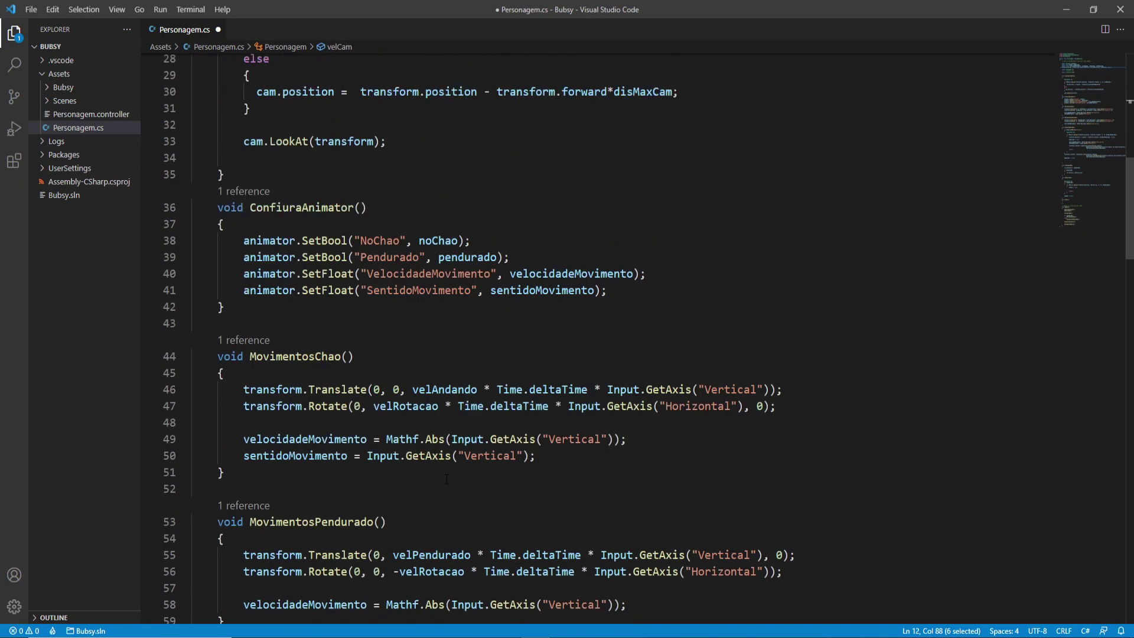
{"action": "scroll", "coordinate": [567, 330], "scroll_direction": "down", "scroll_amount": 3}
{"action": "scroll", "coordinate": [567, 331], "scroll_direction": "down", "scroll_amount": 1}
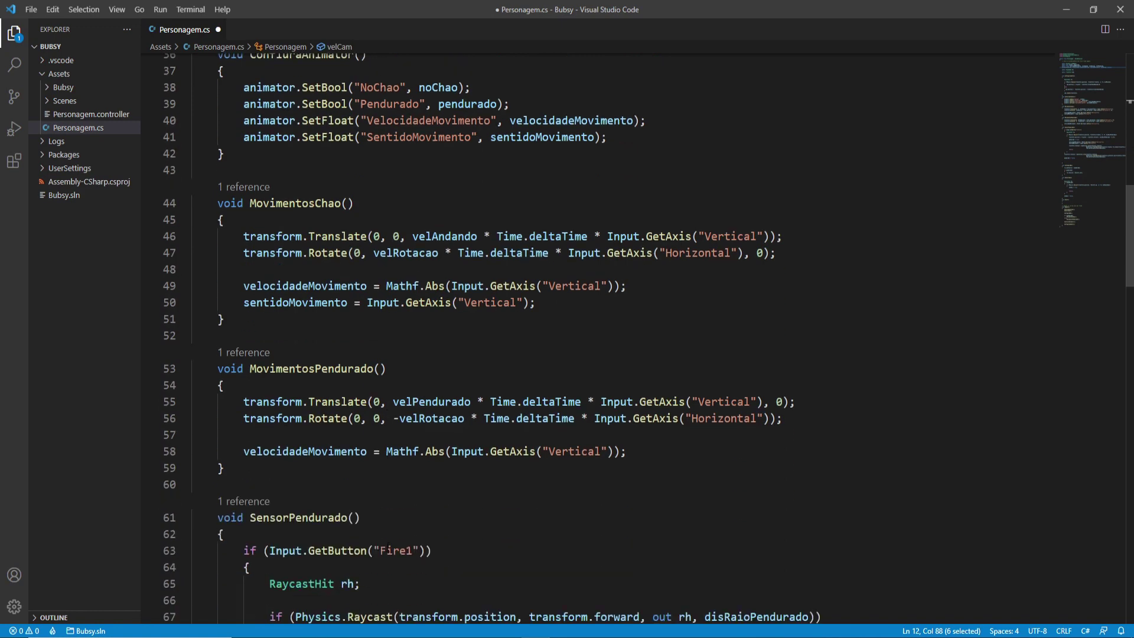
{"action": "scroll", "coordinate": [567, 330], "scroll_direction": "up", "scroll_amount": 10}
Declare a Vector3 posicao below the RaycastHit rh declaration.
{"action": "left_click", "coordinate": [361, 334]}
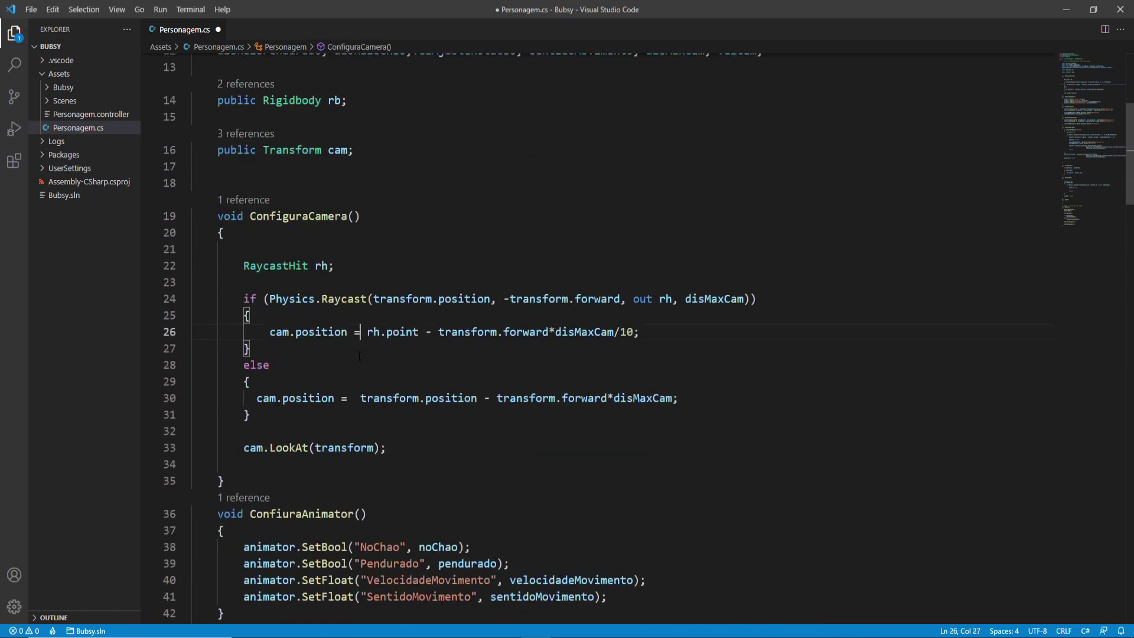
{"action": "left_click", "coordinate": [347, 261]}
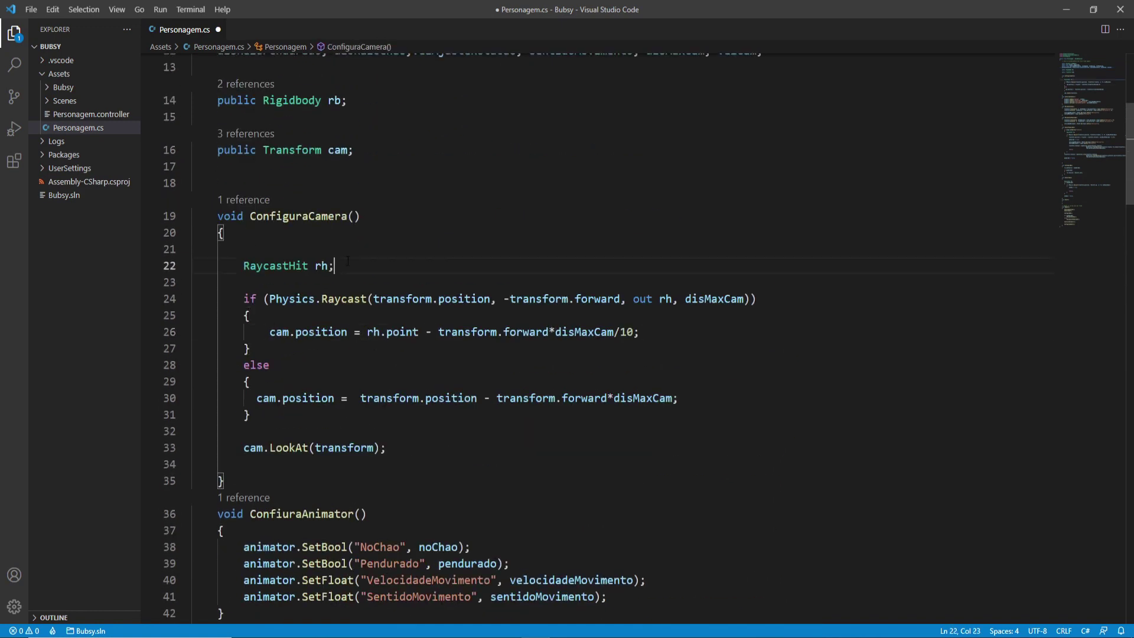
{"action": "key", "text": "Return"}
{"action": "key", "text": "Return"}
{"action": "type", "text": "Vec"}
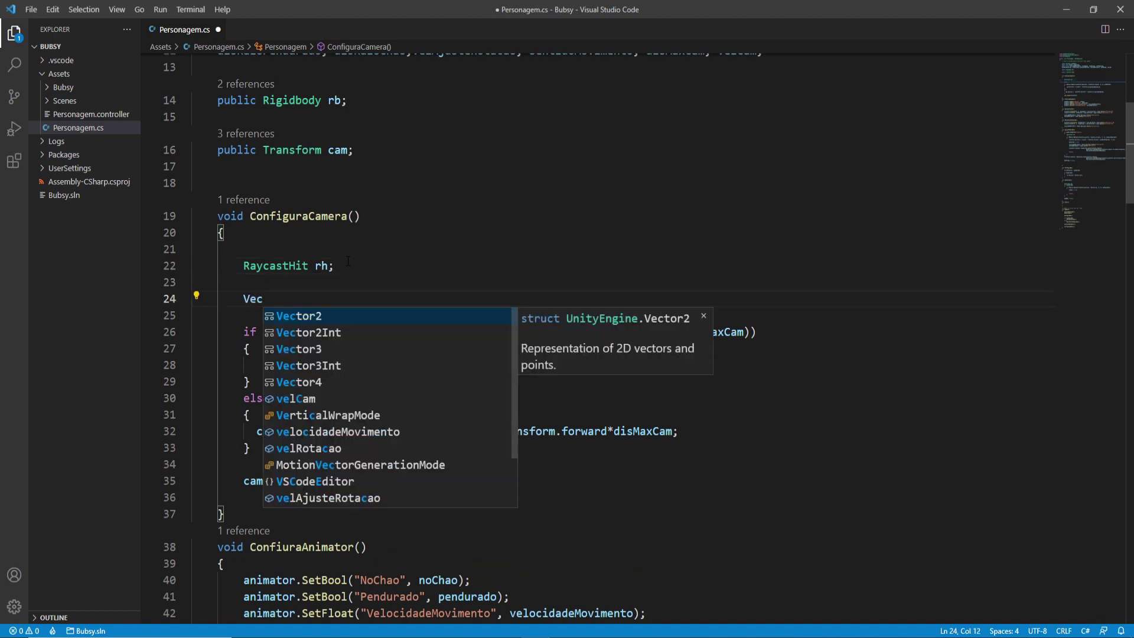
{"action": "key", "text": "Escape"}
{"action": "key", "text": "Down"}
{"action": "key", "text": "Down"}
{"action": "key", "text": "Down"}
{"action": "key", "text": "Right"}
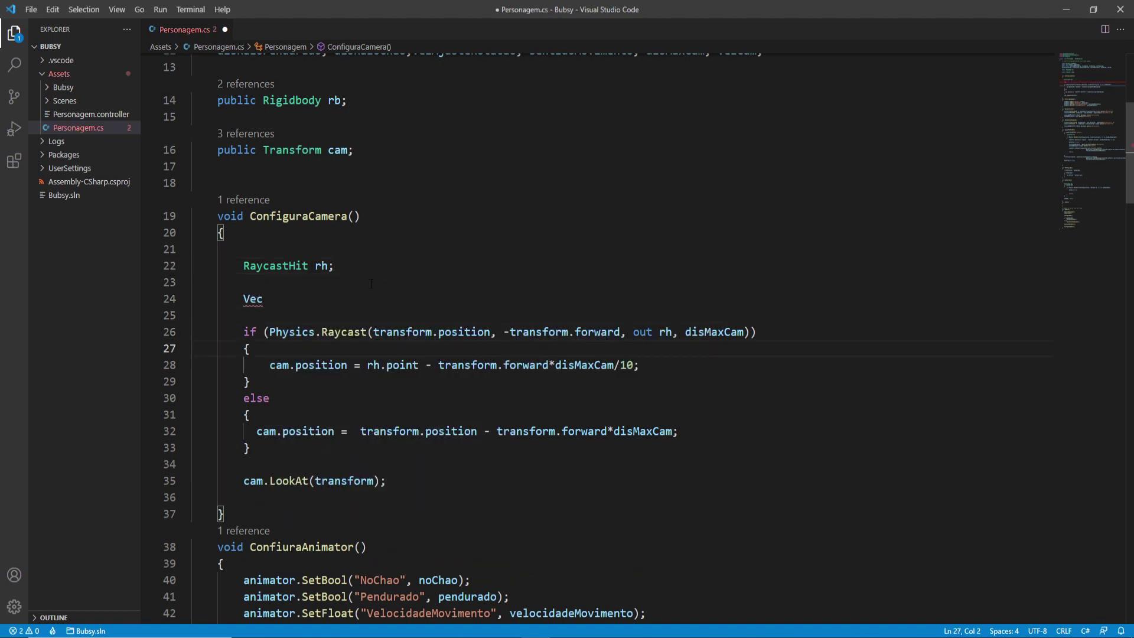
{"action": "left_click_drag", "start_coordinate": [212, 329], "coordinate": [281, 305]}
{"action": "left_click", "coordinate": [266, 300]}
{"action": "key", "text": "ctrl+space"}
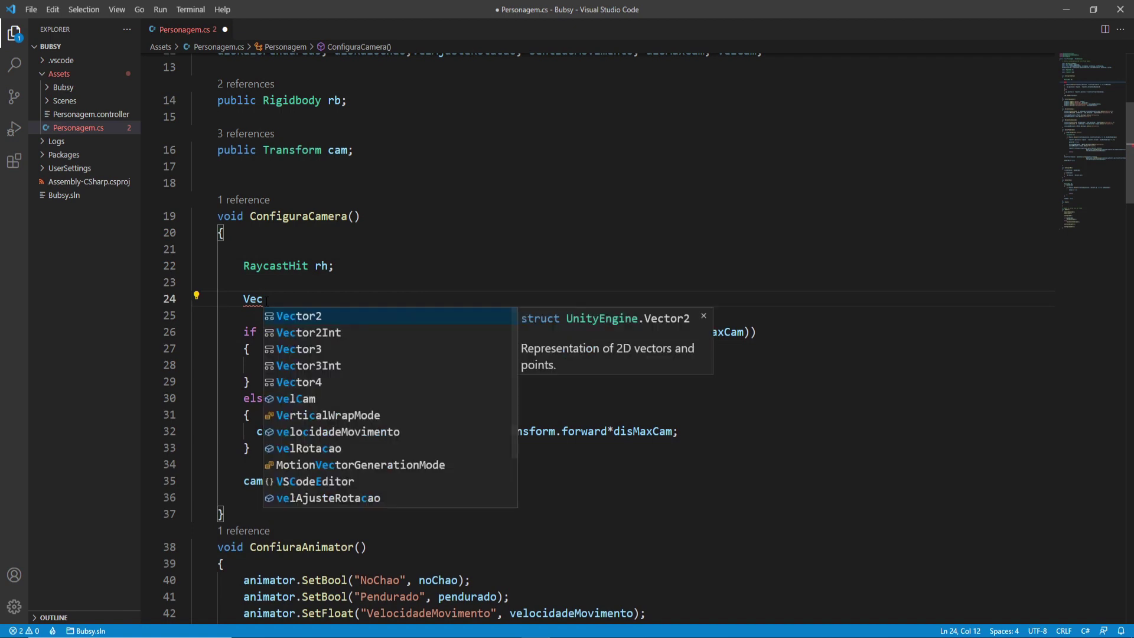
{"action": "left_click", "coordinate": [302, 349]}
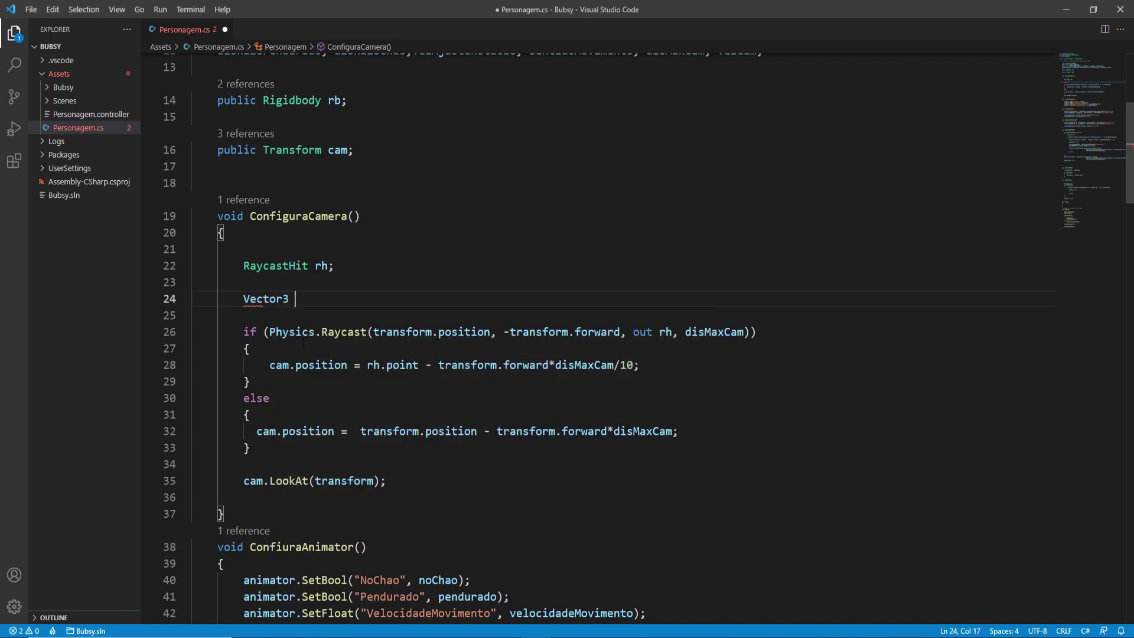
{"action": "type", "text": "posican"}
Replace cam.position with posicao in both the wall-hit and else branches.
{"action": "left_click_drag", "start_coordinate": [348, 365], "coordinate": [270, 366]}
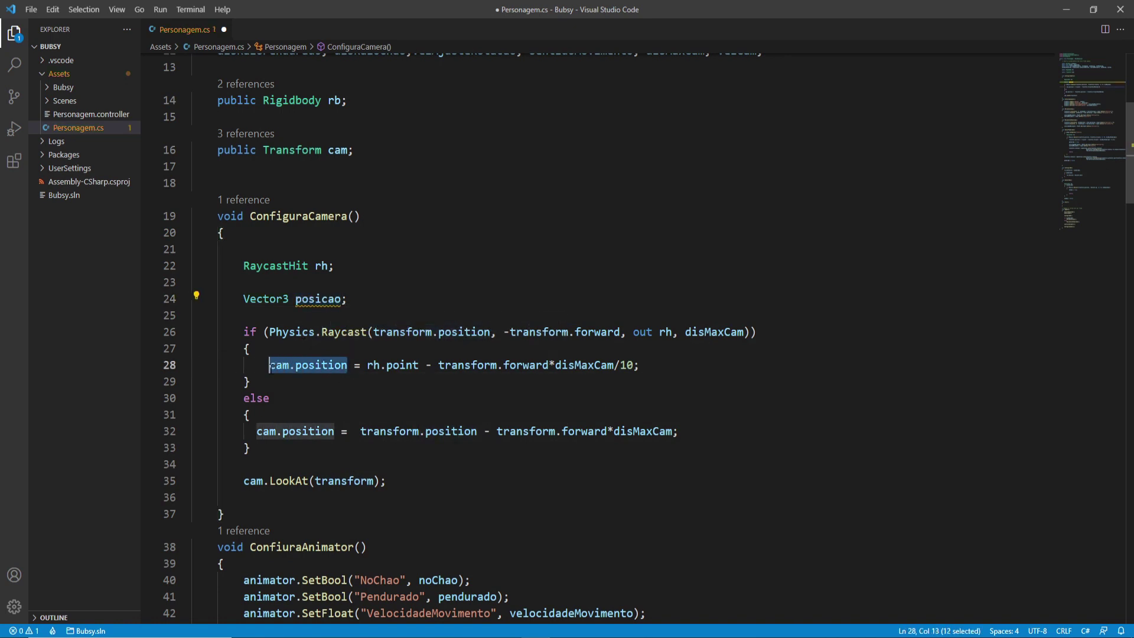
{"action": "type", "text": "posicao"}
{"action": "left_click_drag", "start_coordinate": [335, 430], "coordinate": [256, 431]}
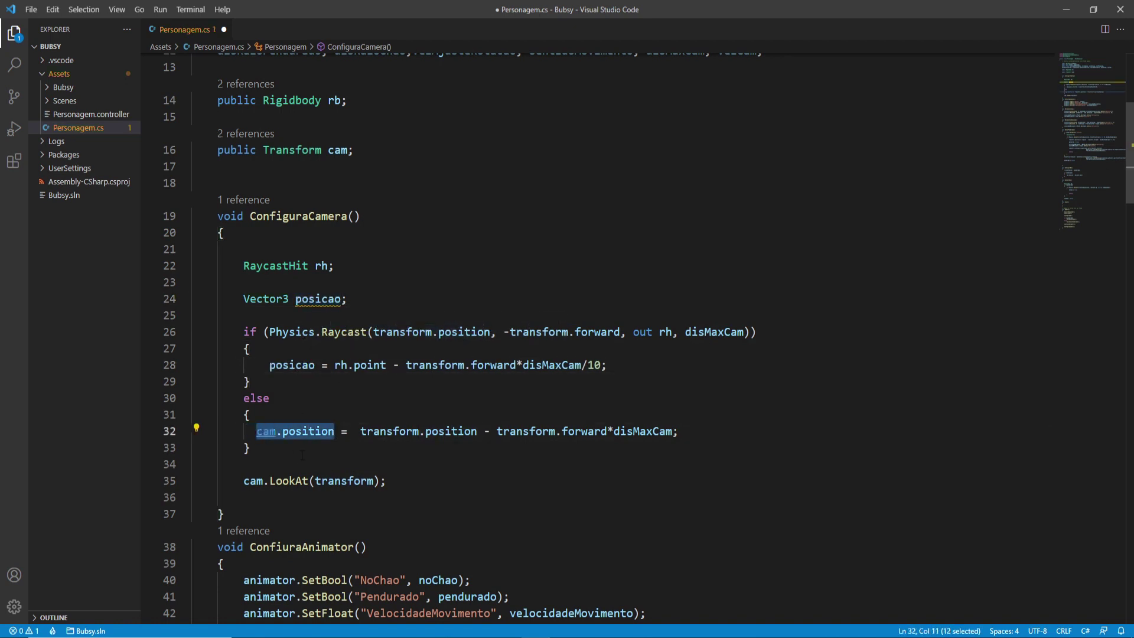
{"action": "type", "text": "posicao"}
{"action": "left_click", "coordinate": [266, 449]}
Start a new line cam.position = Vector3.Lerp() after the else block.
{"action": "key", "text": "Return"}
{"action": "key", "text": "Return"}
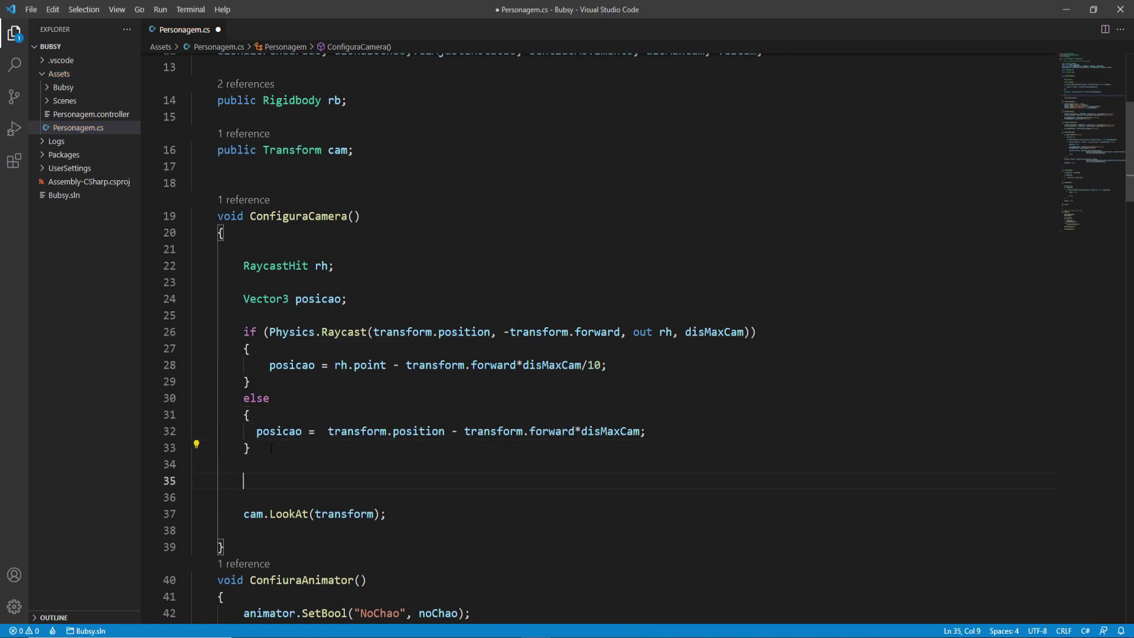
{"action": "type", "text": "cam"}
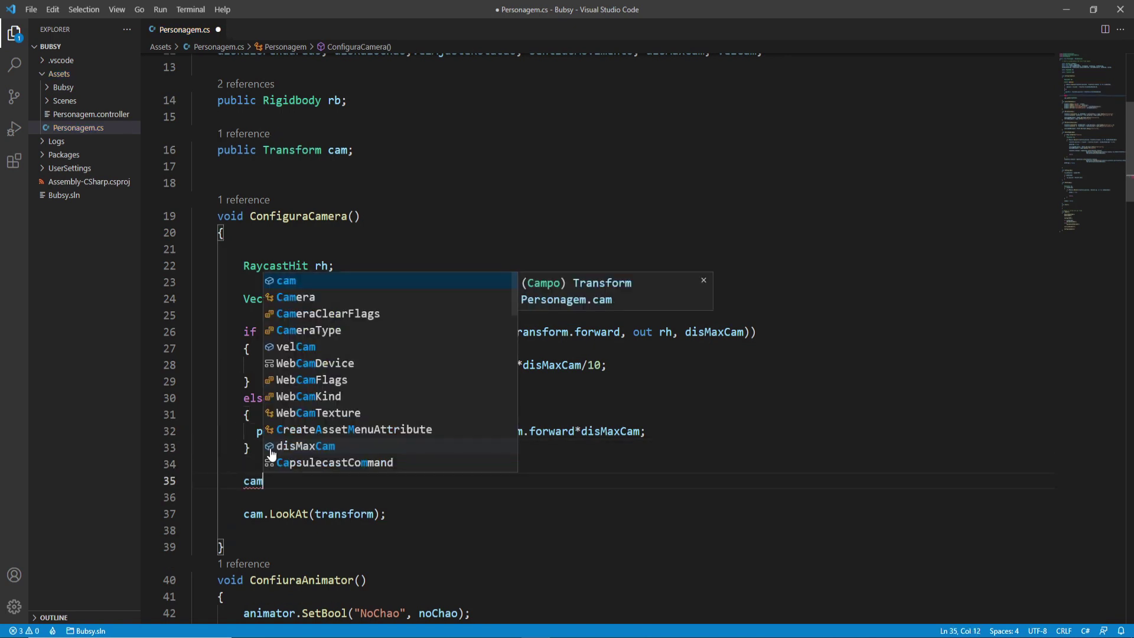
{"action": "type", "text": ".position "}
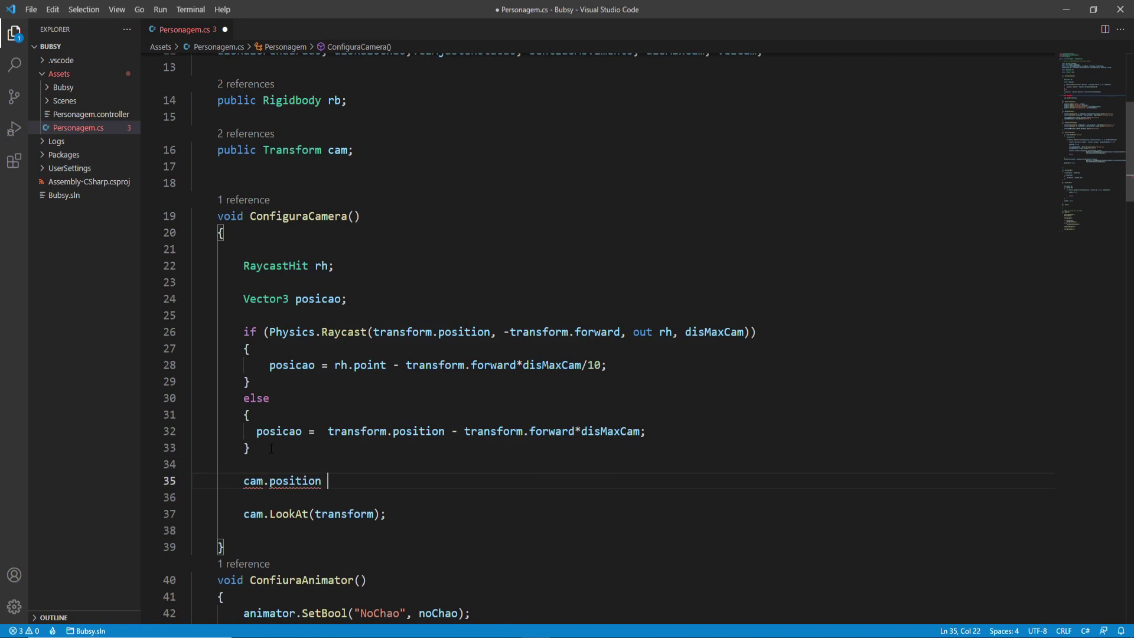
{"action": "type", "text": "= Vect"}
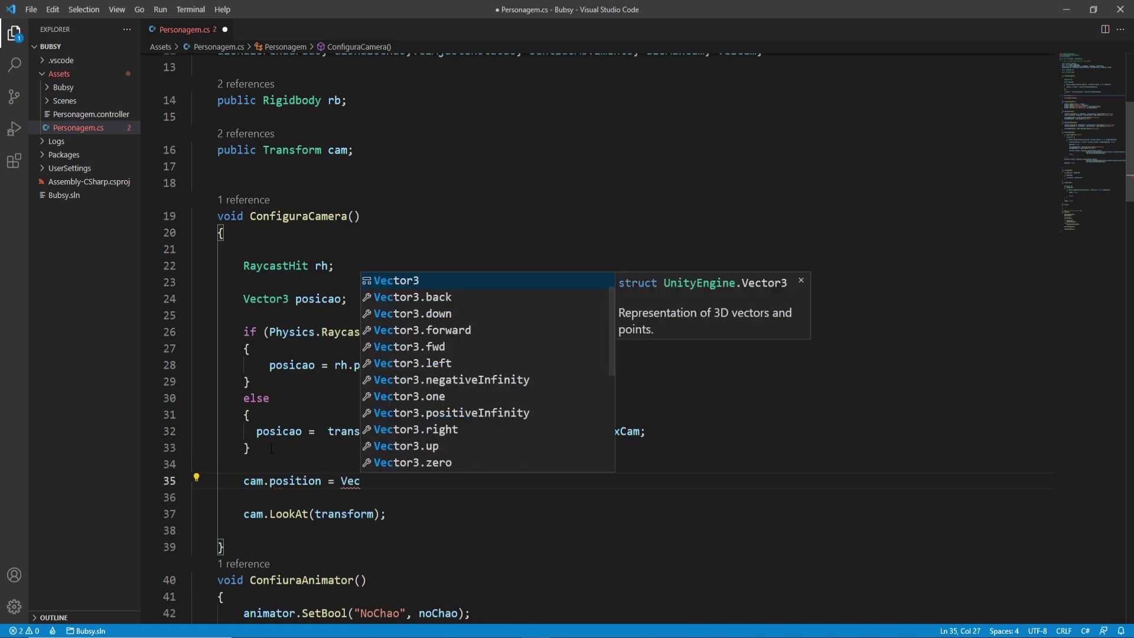
{"action": "key", "text": "Tab"}
{"action": "type", "text": ".le"}
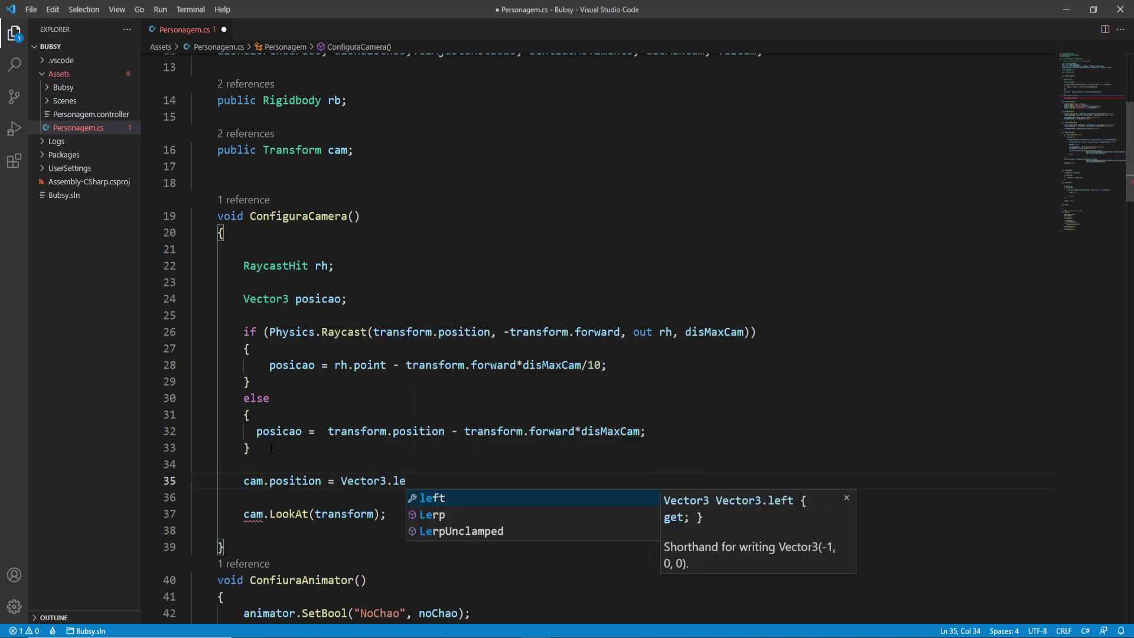
{"action": "key", "text": "Down"}
{"action": "key", "text": "Tab"}
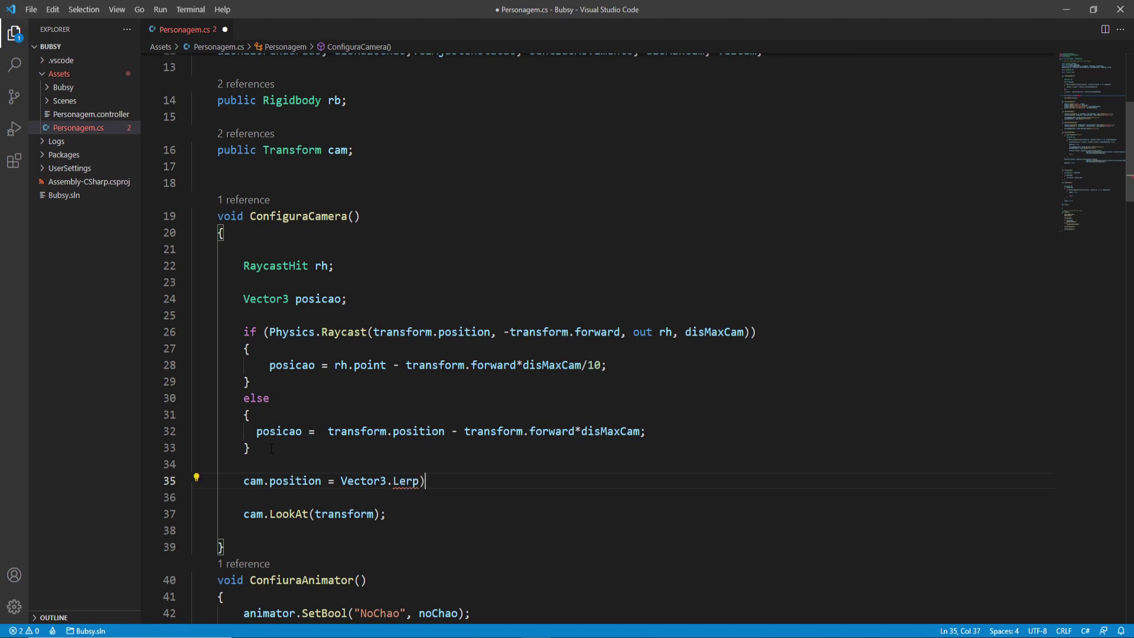
{"action": "type", "text": "()"}
Pass cam.position and posicao as the Lerp's first two arguments.
{"action": "left_click_drag", "start_coordinate": [322, 480], "coordinate": [243, 481]}
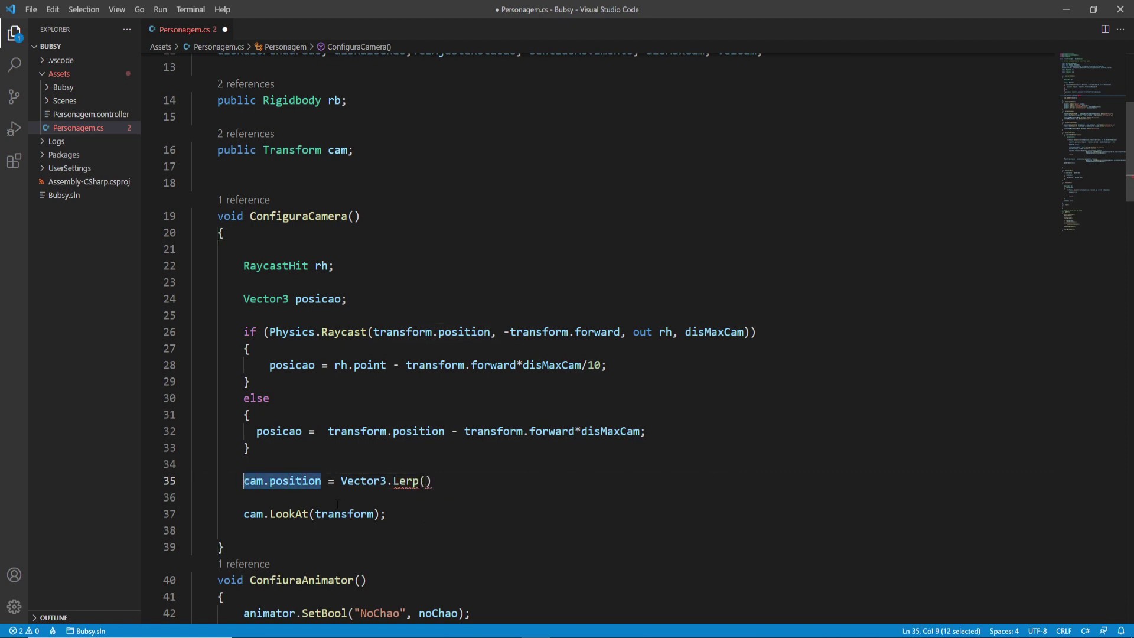
{"action": "key", "text": "ctrl+c"}
{"action": "left_click", "coordinate": [426, 481]}
{"action": "key", "text": "ctrl+v"}
{"action": "type", "text": ","}
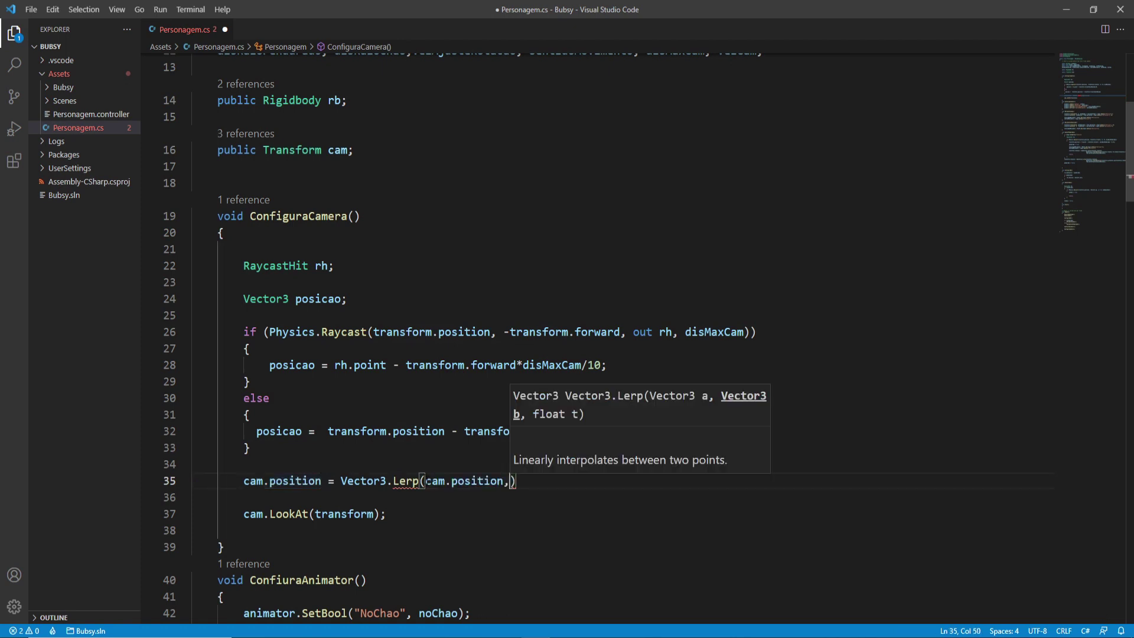
{"action": "double_click", "coordinate": [278, 432]}
{"action": "key", "text": "ctrl+c"}
{"action": "left_click", "coordinate": [510, 481]}
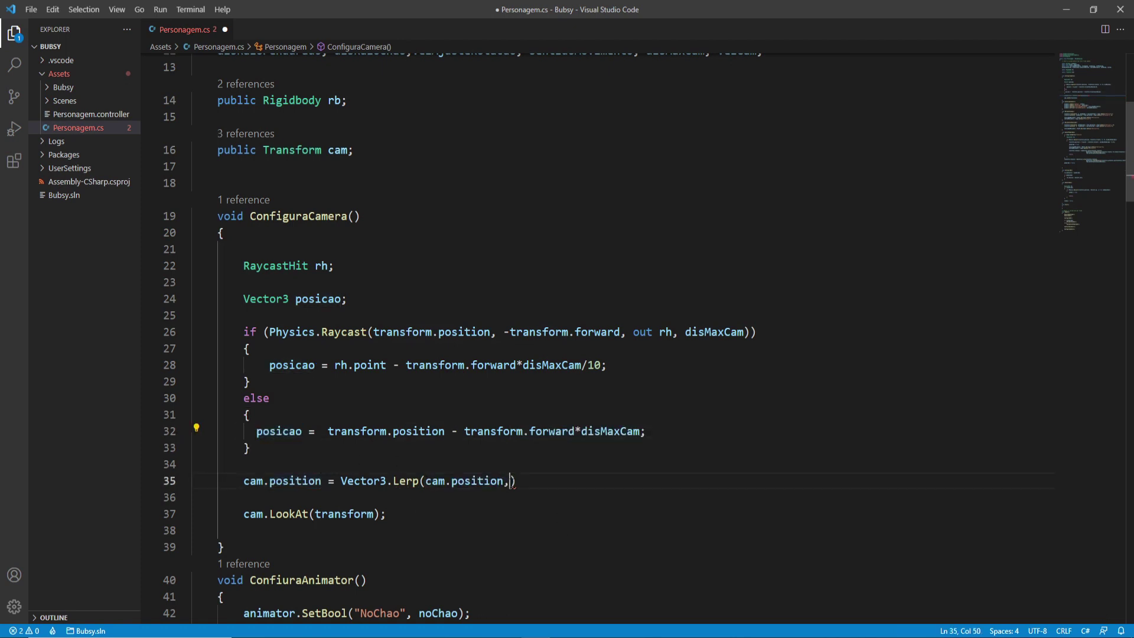
{"action": "key", "text": "ctrl+v"}
Finish the Lerp with Time.deltaTime*velCam as its third argument and a semicolon.
{"action": "type", "text": ",Time"}
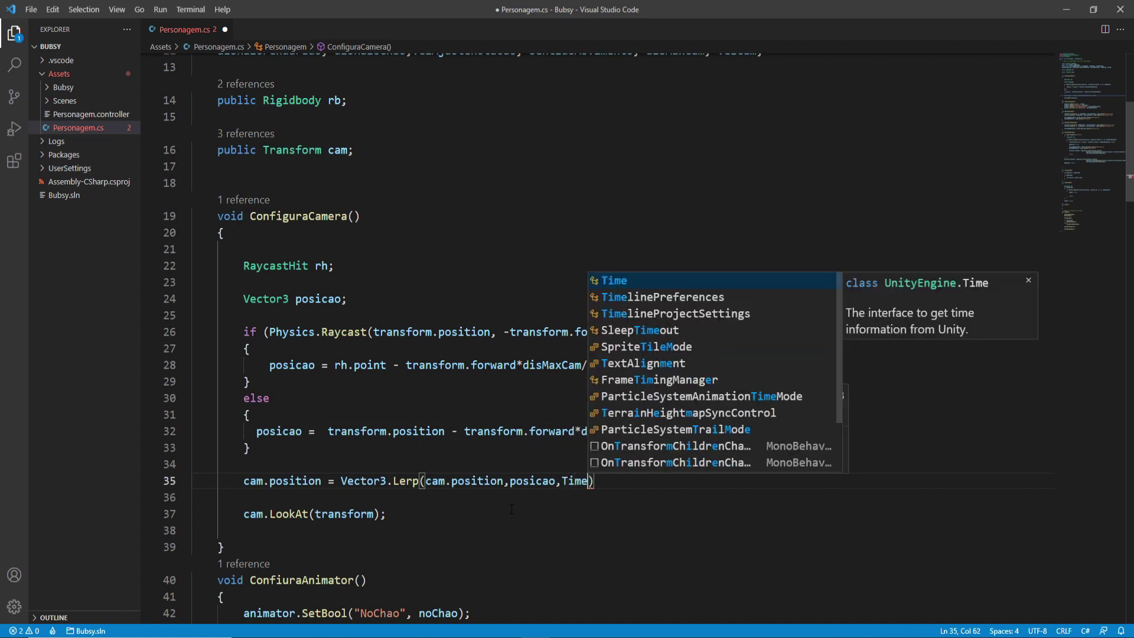
{"action": "type", "text": ".del"}
{"action": "key", "text": "Tab"}
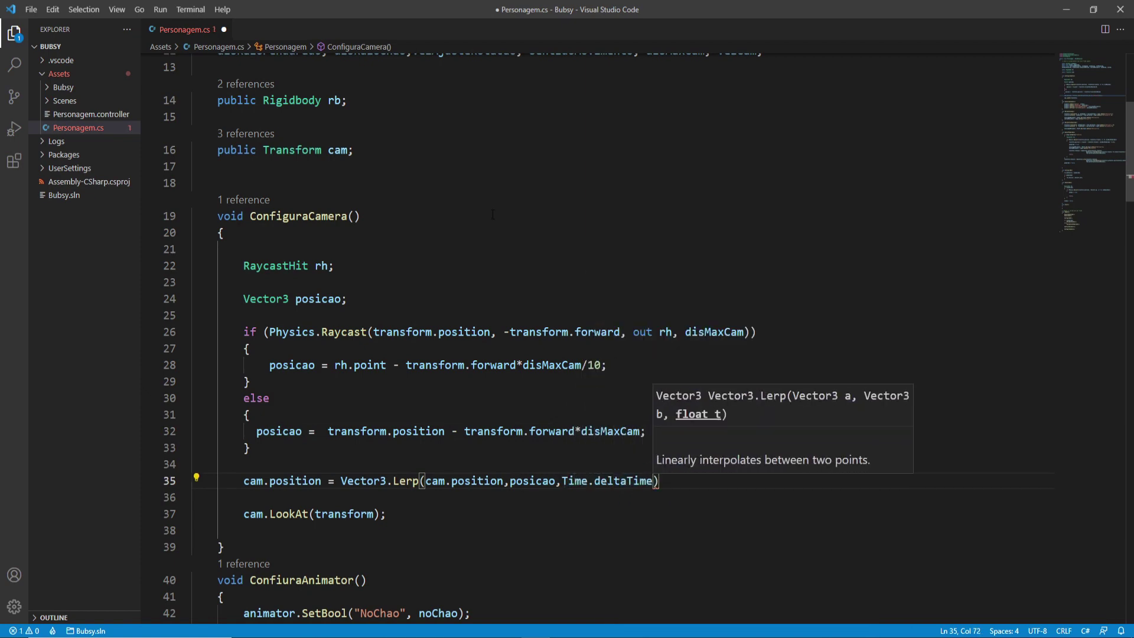
{"action": "scroll", "coordinate": [612, 284], "scroll_direction": "up", "scroll_amount": 3}
{"action": "double_click", "coordinate": [736, 173]}
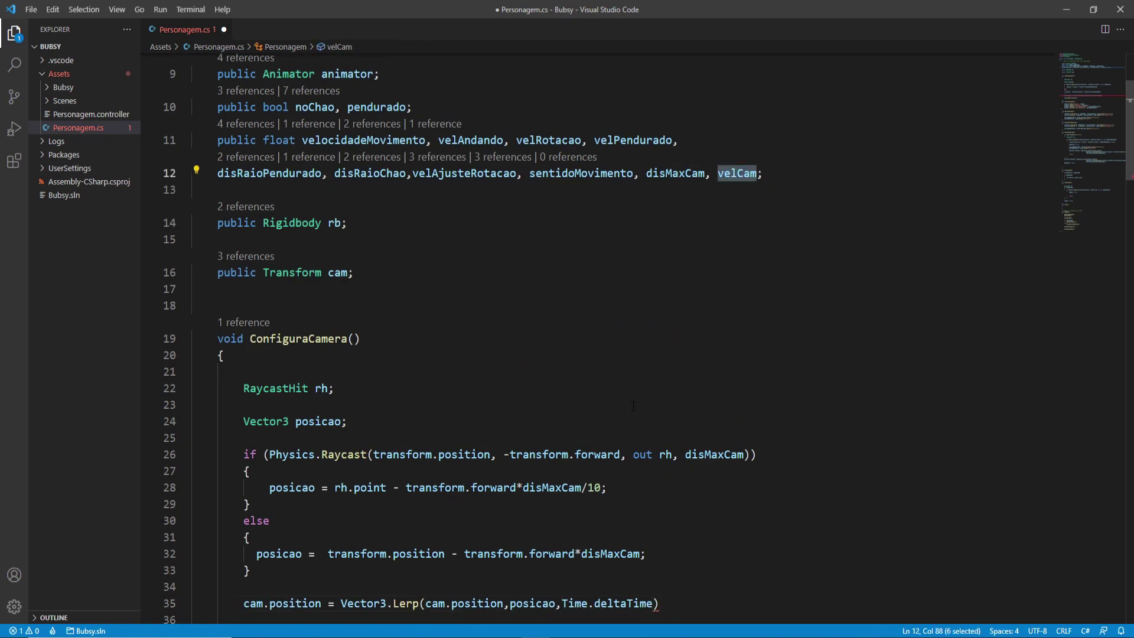
{"action": "scroll", "coordinate": [616, 490], "scroll_direction": "down", "scroll_amount": 3}
{"action": "left_click", "coordinate": [653, 481]}
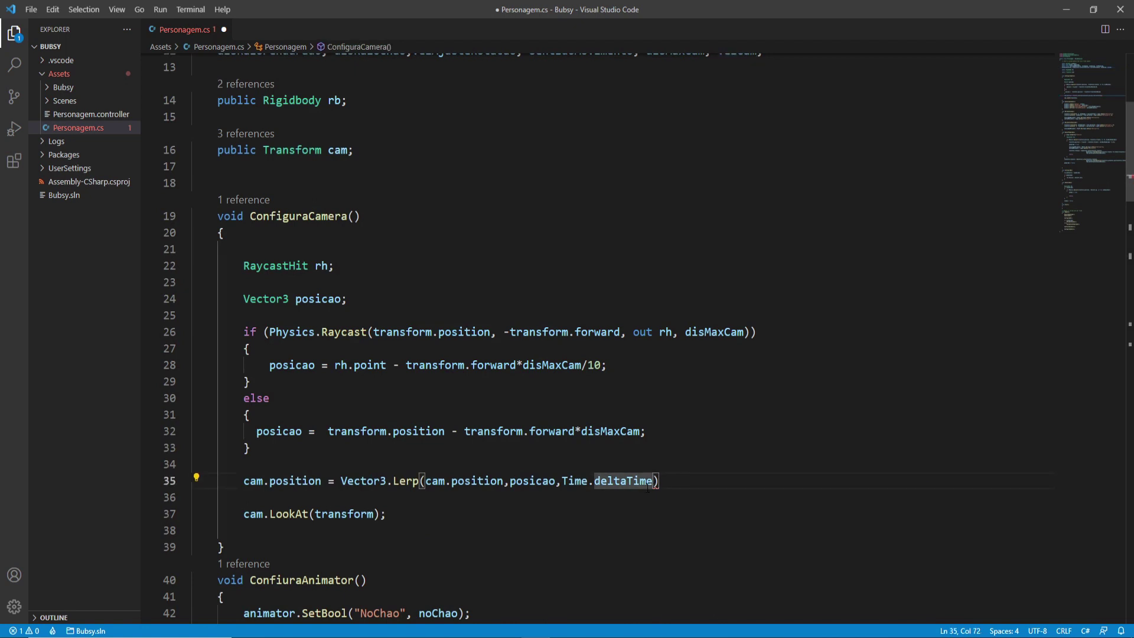
{"action": "type", "text": "*"}
{"action": "key", "text": "ctrl+v"}
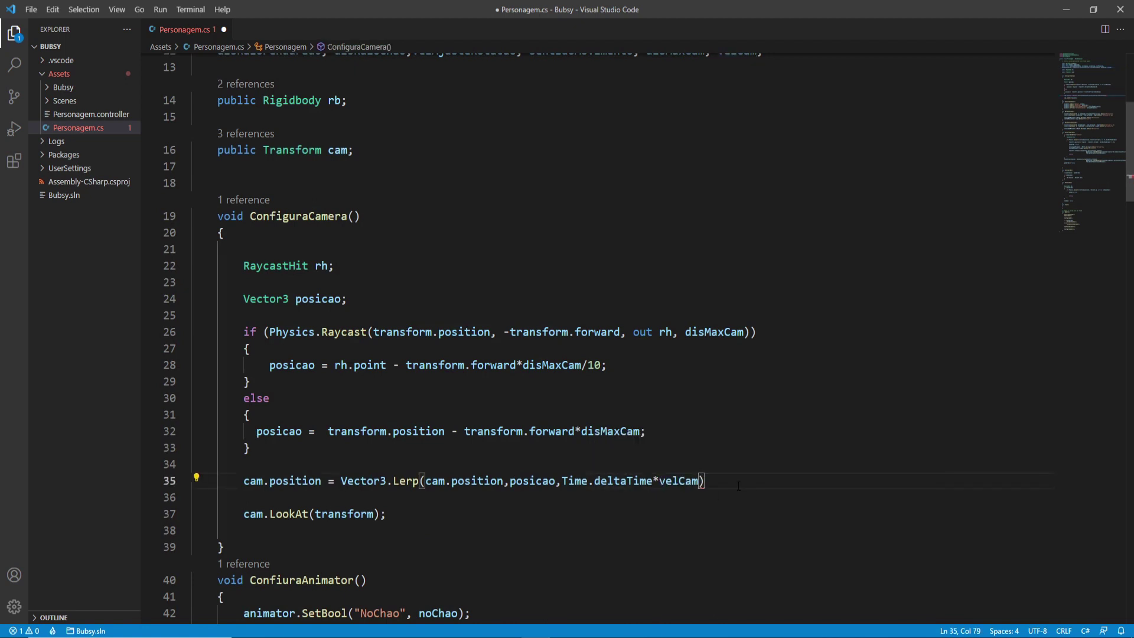
{"action": "type", "text": ";"}
{"action": "scroll", "coordinate": [330, 493], "scroll_direction": "down", "scroll_amount": 2}
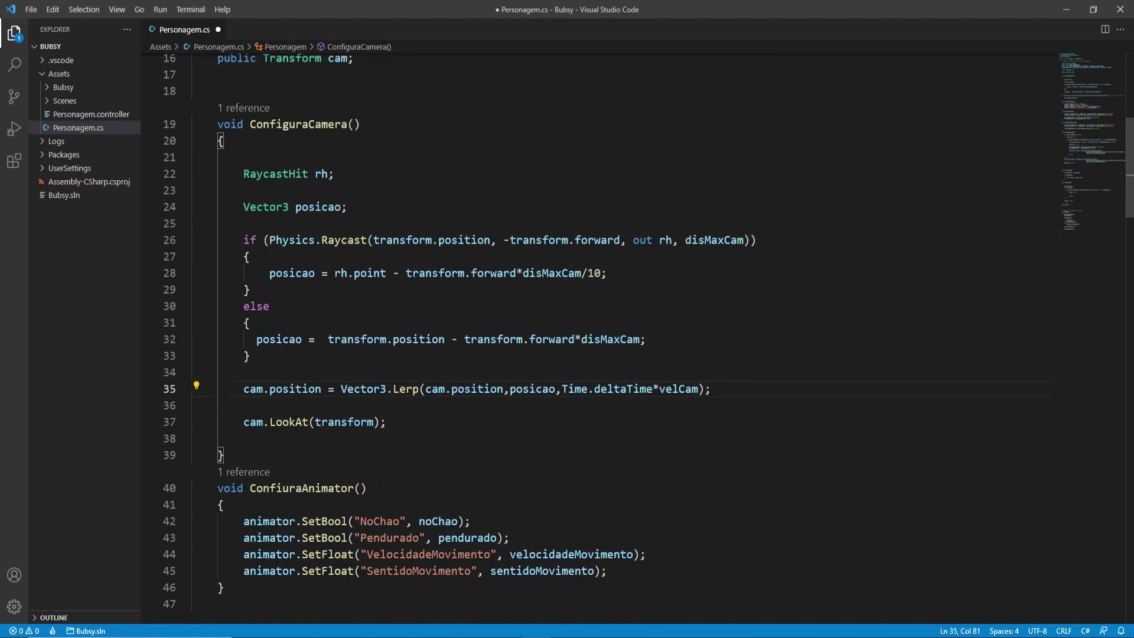
{"action": "mouse_move", "coordinate": [267, 429]}
Write if(!pendurado) on a new line below the Lerp assignment.
{"action": "key", "text": "Return"}
{"action": "key", "text": "Return"}
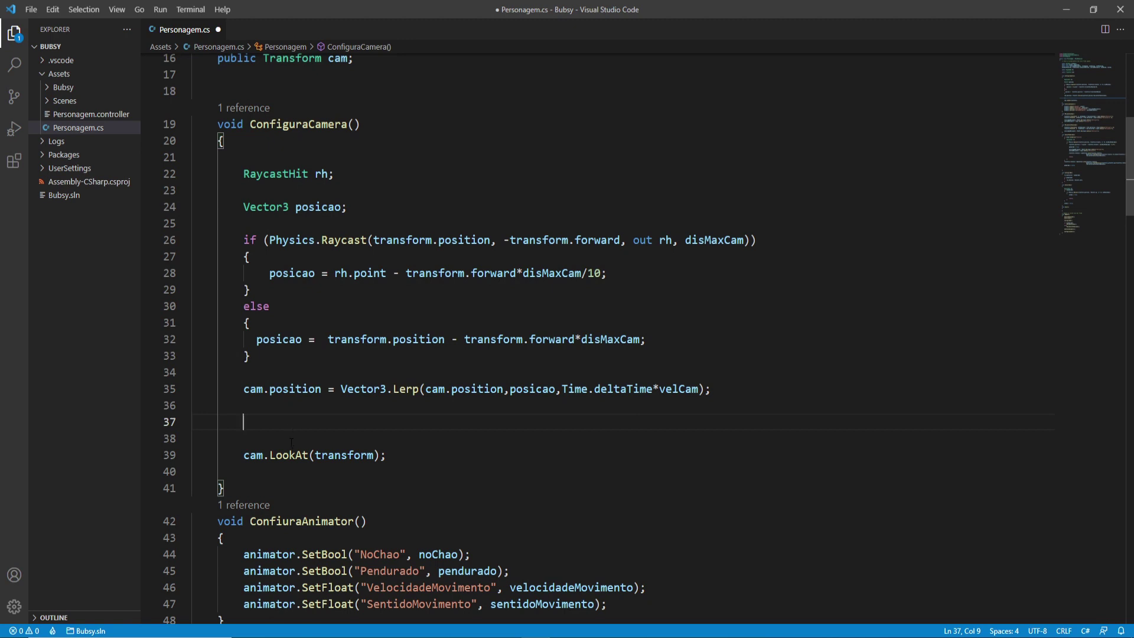
{"action": "type", "text": "if"}
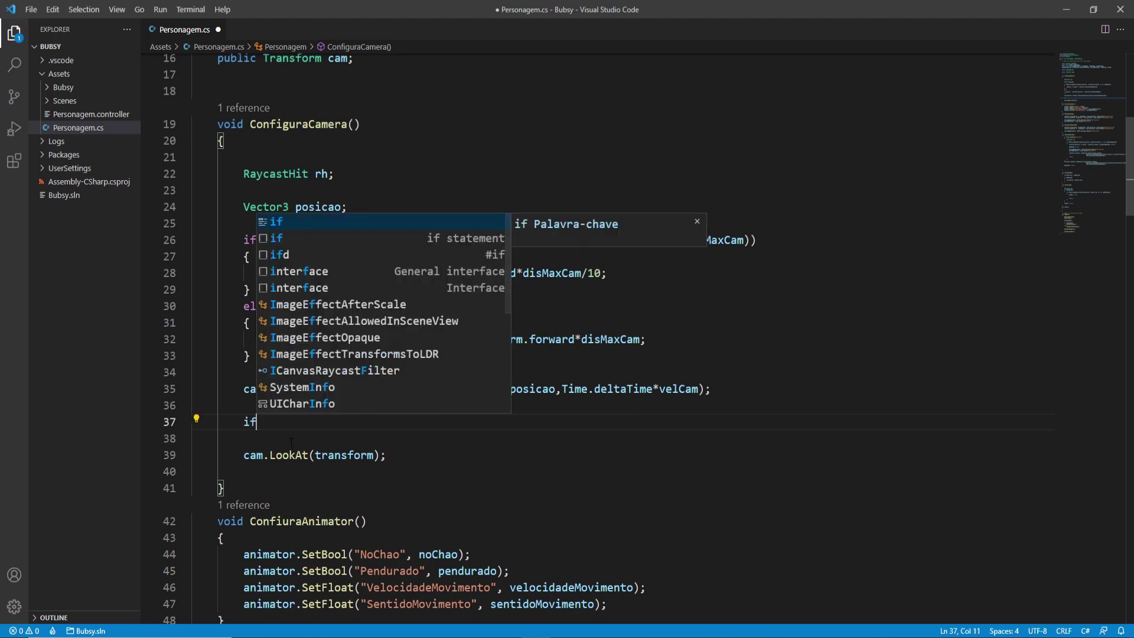
{"action": "key", "text": "BackSpace"}
{"action": "key", "text": "BackSpace"}
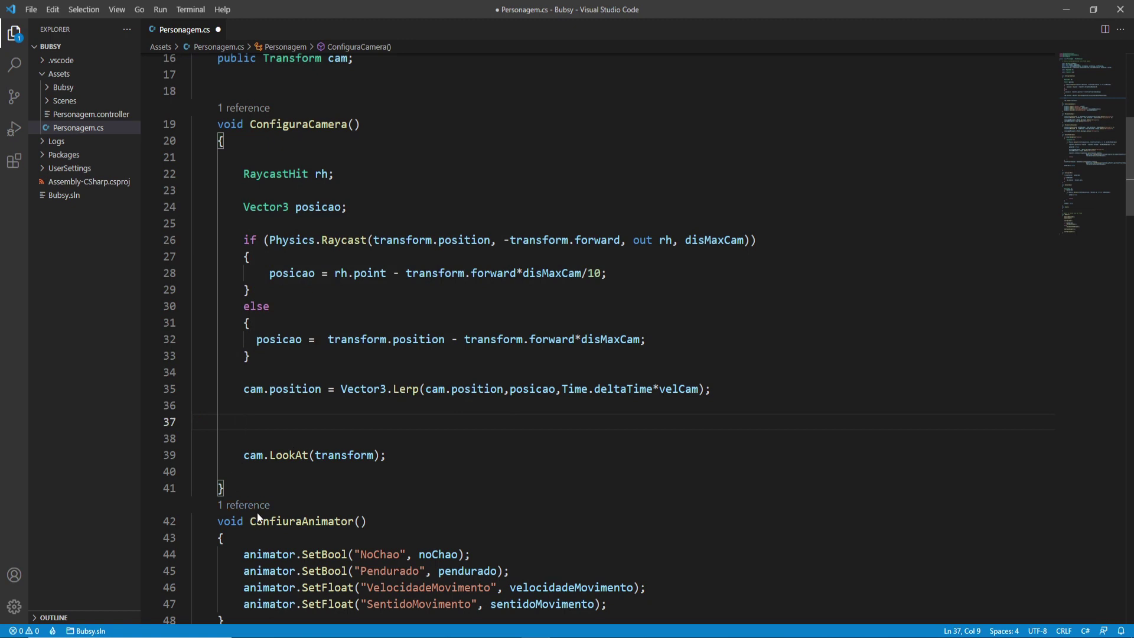
{"action": "scroll", "coordinate": [253, 531], "scroll_direction": "down", "scroll_amount": 3}
{"action": "scroll", "coordinate": [266, 532], "scroll_direction": "down", "scroll_amount": 4}
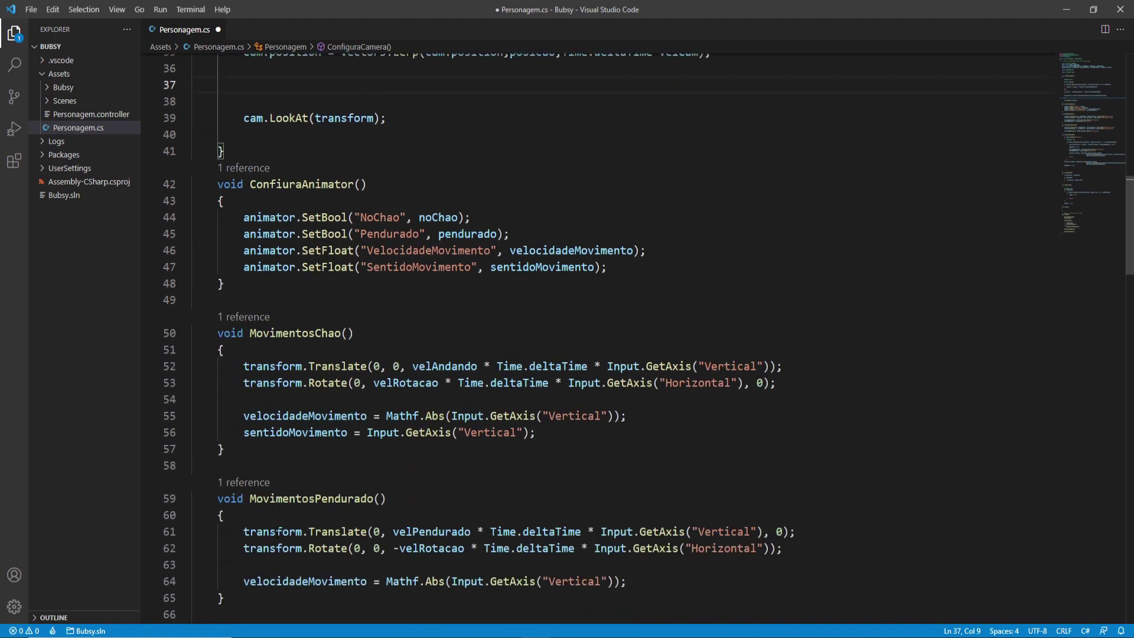
{"action": "scroll", "coordinate": [289, 533], "scroll_direction": "down", "scroll_amount": 2}
{"action": "scroll", "coordinate": [290, 532], "scroll_direction": "up", "scroll_amount": 3}
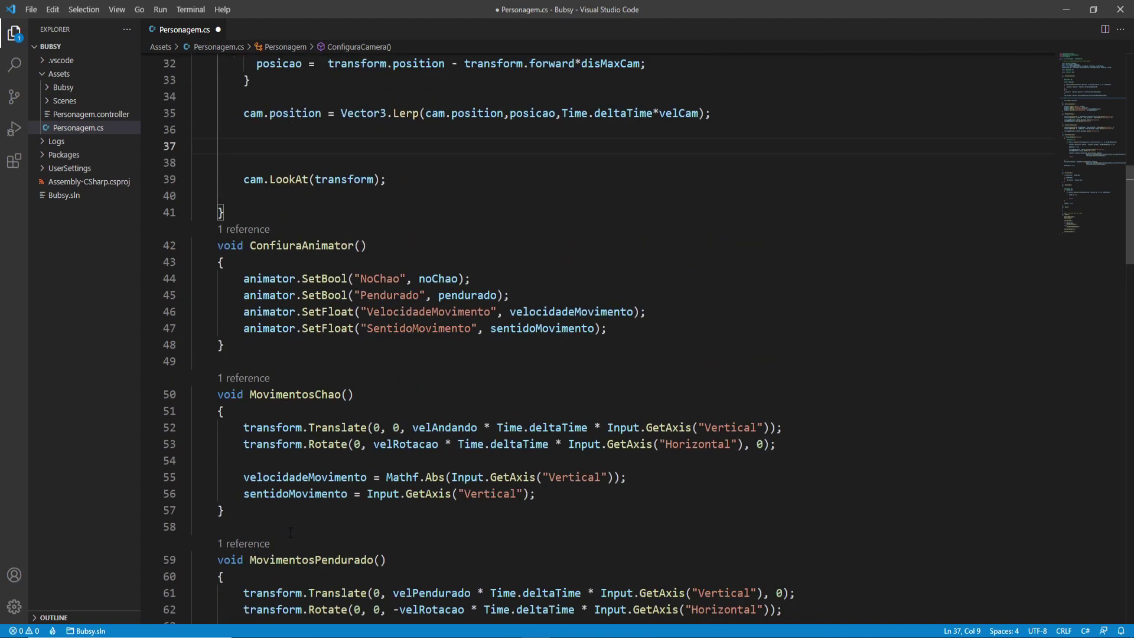
{"action": "scroll", "coordinate": [290, 532], "scroll_direction": "up", "scroll_amount": 5}
{"action": "type", "text": "if"}
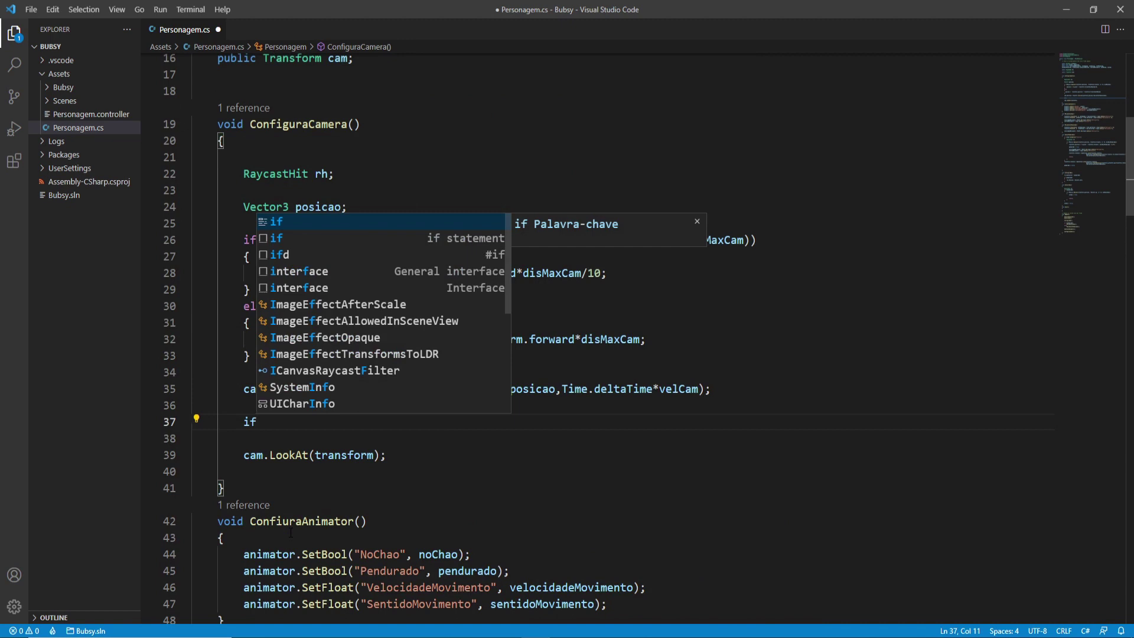
{"action": "type", "text": "()"}
{"action": "left_click", "coordinate": [256, 422]}
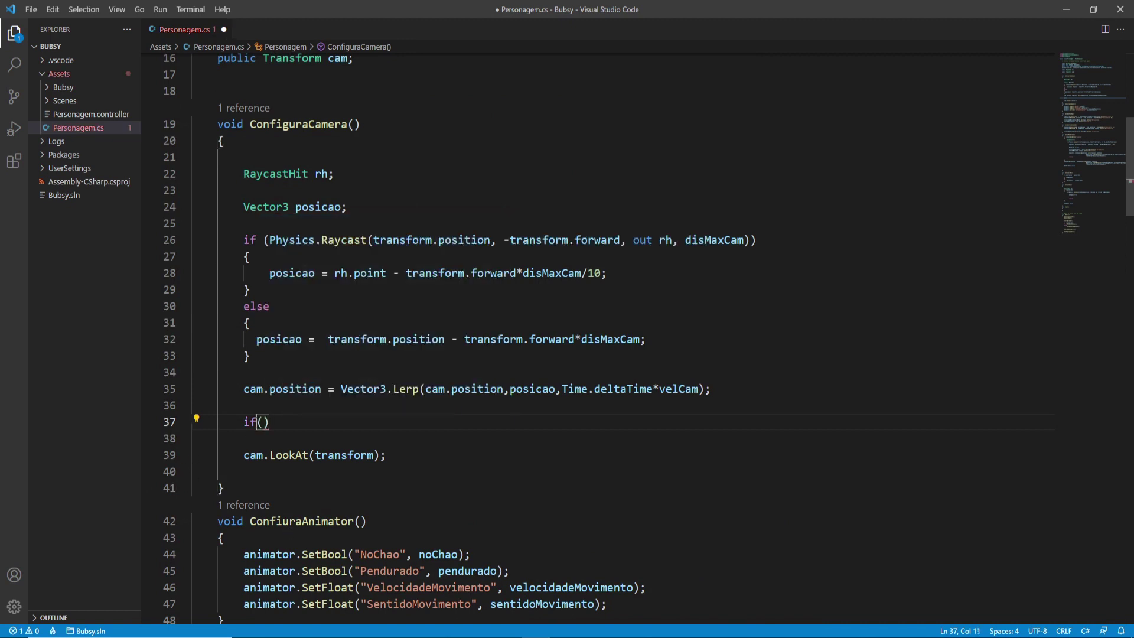
{"action": "key", "text": "Right"}
{"action": "type", "text": "!"}
{"action": "type", "text": "p"}
{"action": "key", "text": "BackSpace"}
{"action": "type", "text": "pend"}
{"action": "key", "text": "Return"}
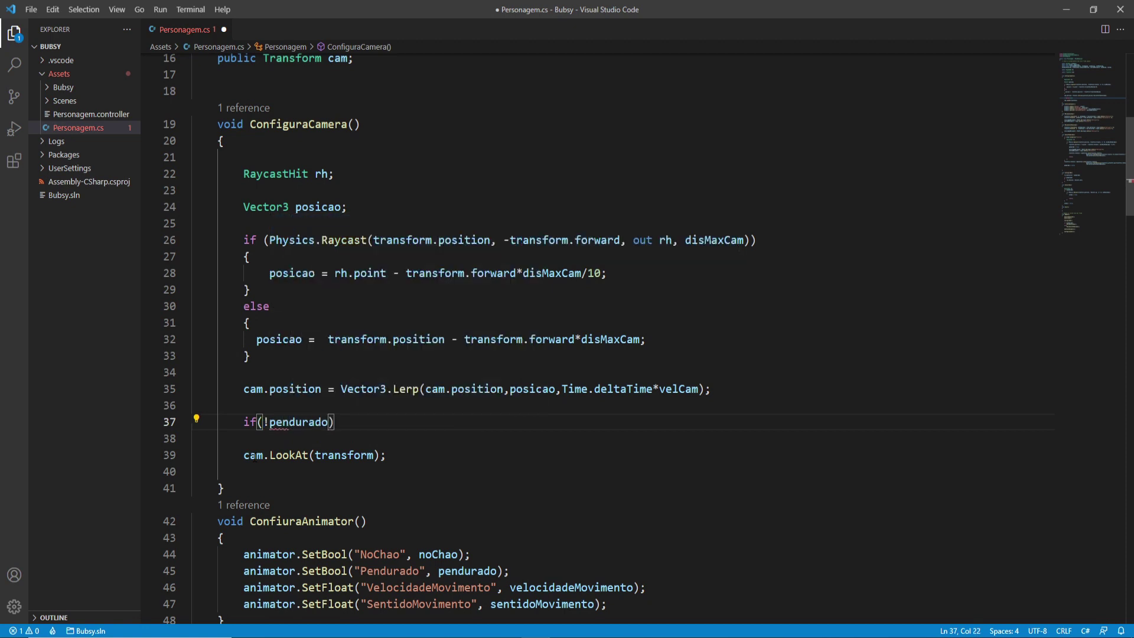
Add an empty pair of braces under the if(!pendurado) condition.
{"action": "key", "text": "Return"}
{"action": "type", "text": "{"}
{"action": "key", "text": "Return"}
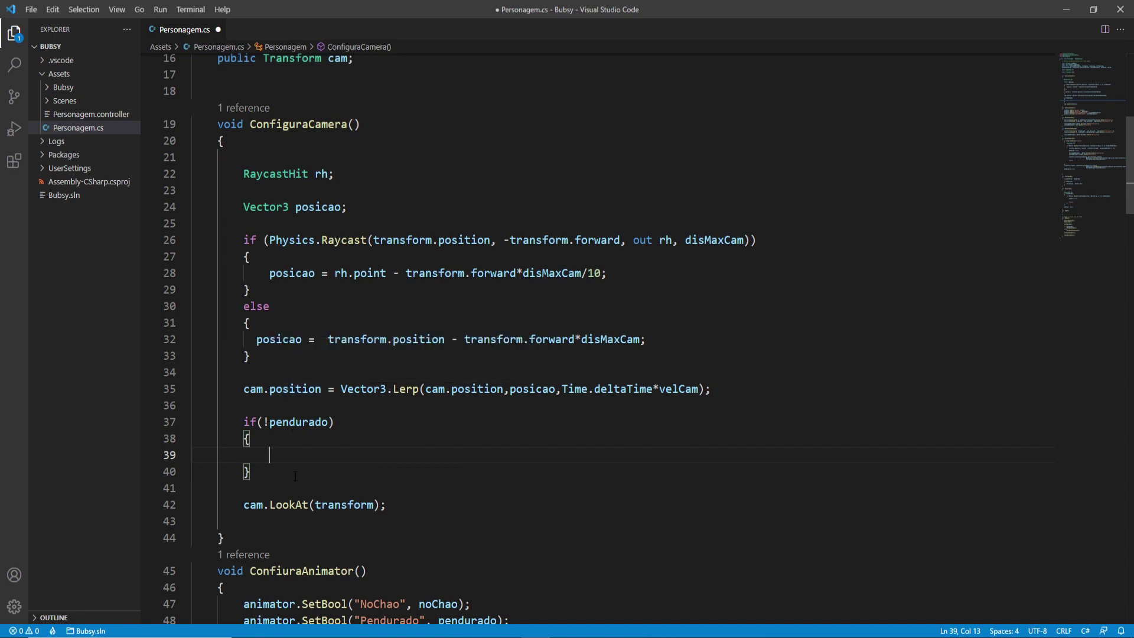
{"action": "scroll", "coordinate": [510, 548], "scroll_direction": "down", "scroll_amount": 5}
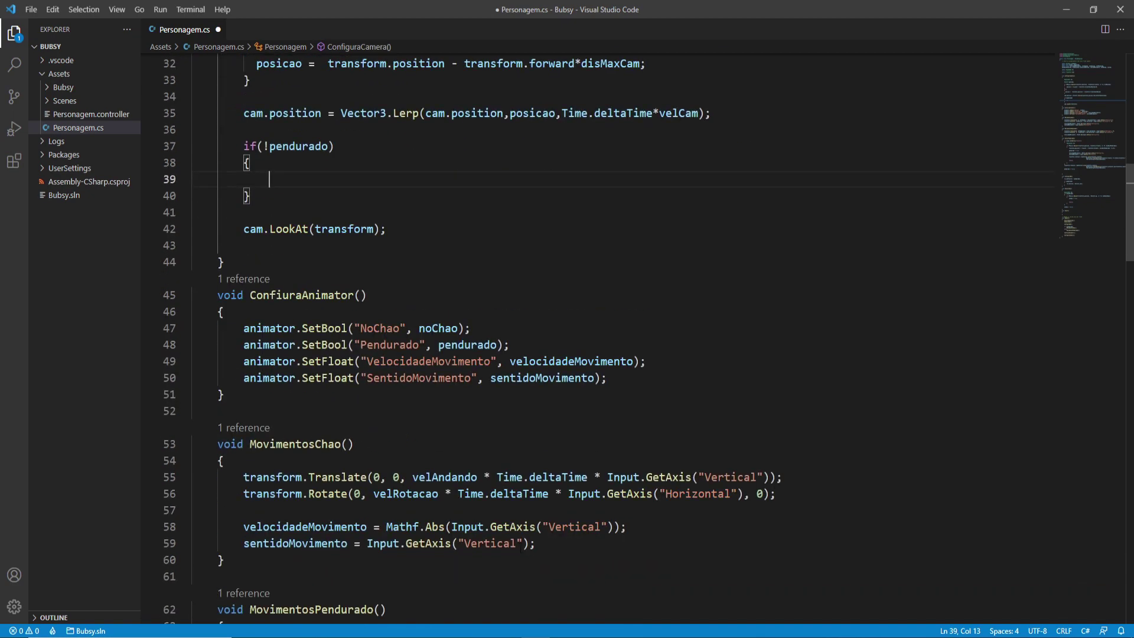
{"action": "scroll", "coordinate": [510, 548], "scroll_direction": "down", "scroll_amount": 4}
{"action": "scroll", "coordinate": [510, 548], "scroll_direction": "down", "scroll_amount": 3}
{"action": "scroll", "coordinate": [510, 548], "scroll_direction": "down", "scroll_amount": 3}
Copy the rotation-reset Lerp statement into the empty if(!pendurado) block and fix its indentation.
{"action": "scroll", "coordinate": [619, 475], "scroll_direction": "down", "scroll_amount": 2}
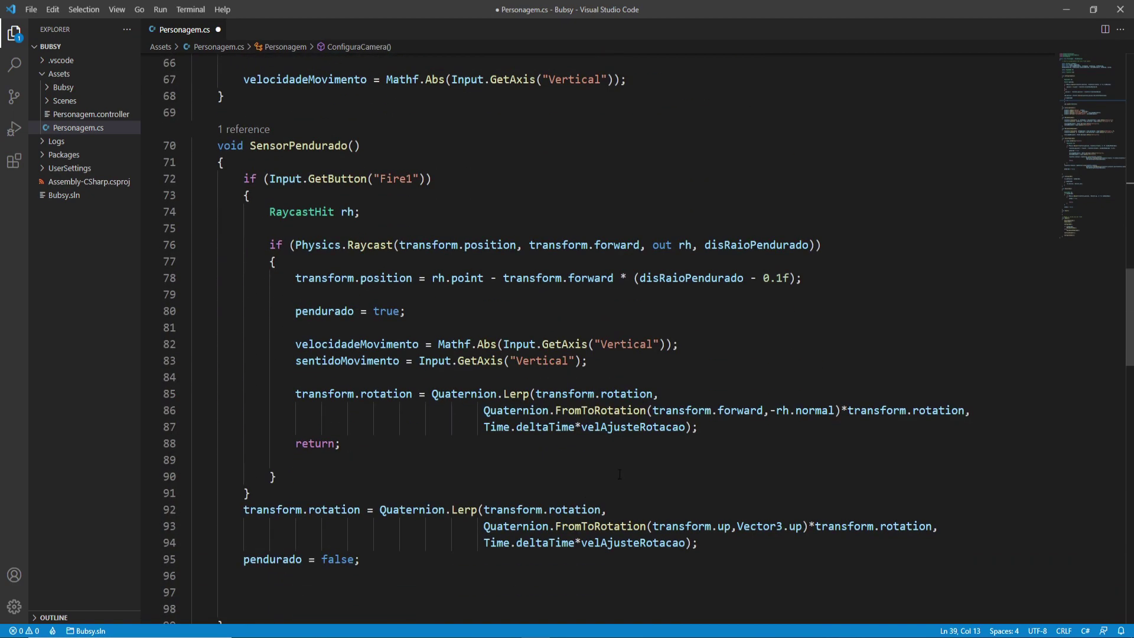
{"action": "left_click_drag", "start_coordinate": [719, 543], "coordinate": [242, 509]}
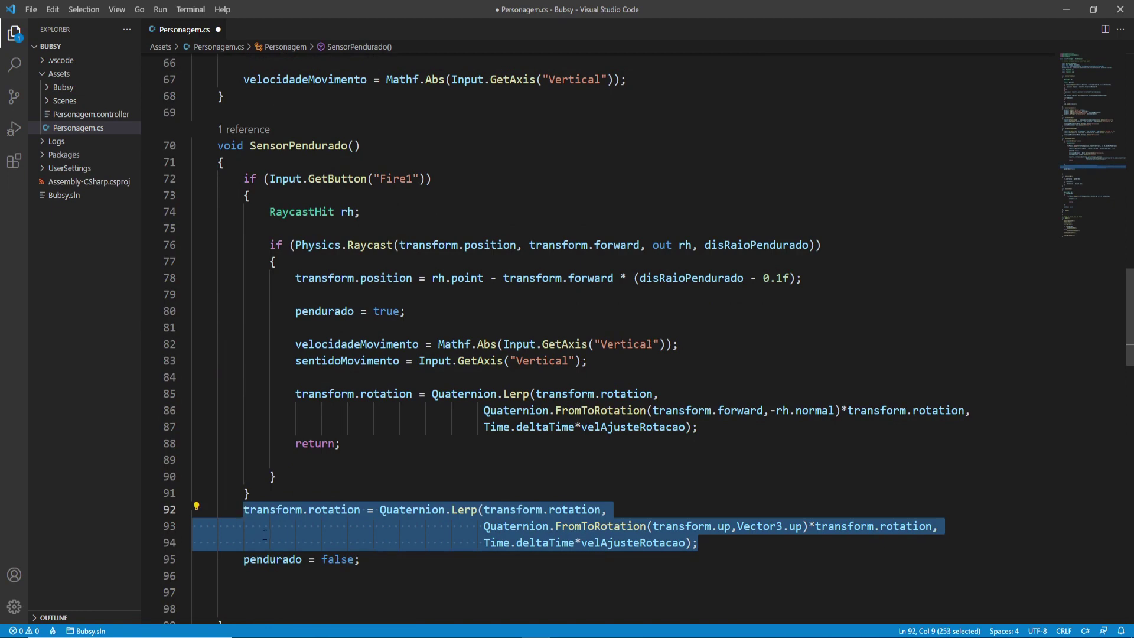
{"action": "scroll", "coordinate": [401, 543], "scroll_direction": "up", "scroll_amount": 5}
{"action": "scroll", "coordinate": [366, 514], "scroll_direction": "up", "scroll_amount": 5}
{"action": "scroll", "coordinate": [319, 472], "scroll_direction": "up", "scroll_amount": 4}
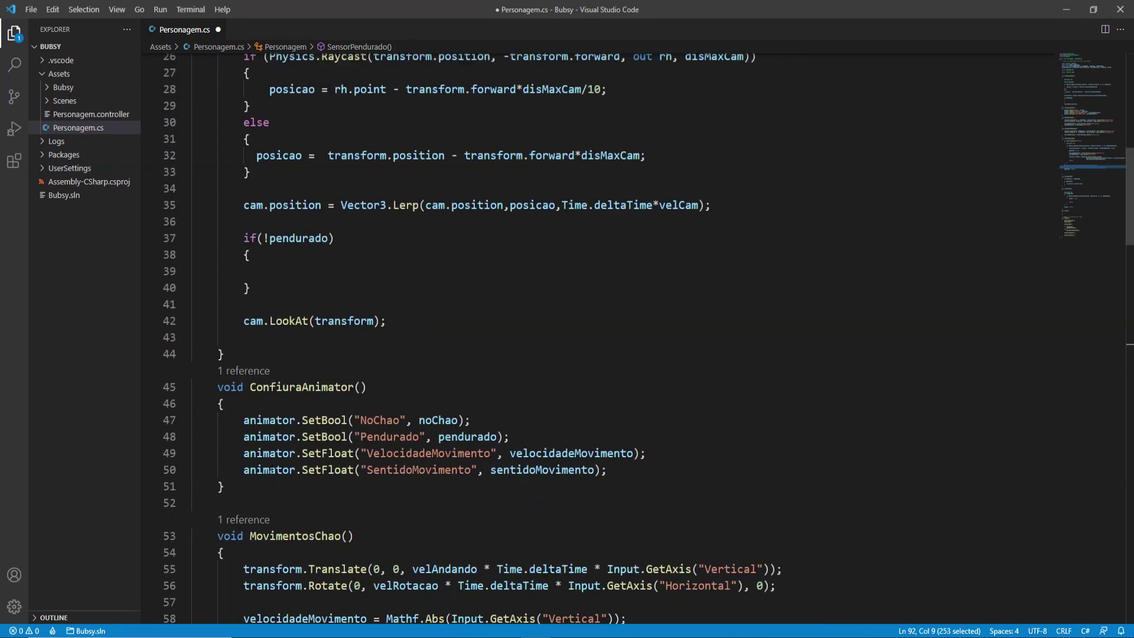
{"action": "scroll", "coordinate": [273, 434], "scroll_direction": "up", "scroll_amount": 3}
{"action": "left_click", "coordinate": [273, 433]}
{"action": "key", "text": "ctrl+v"}
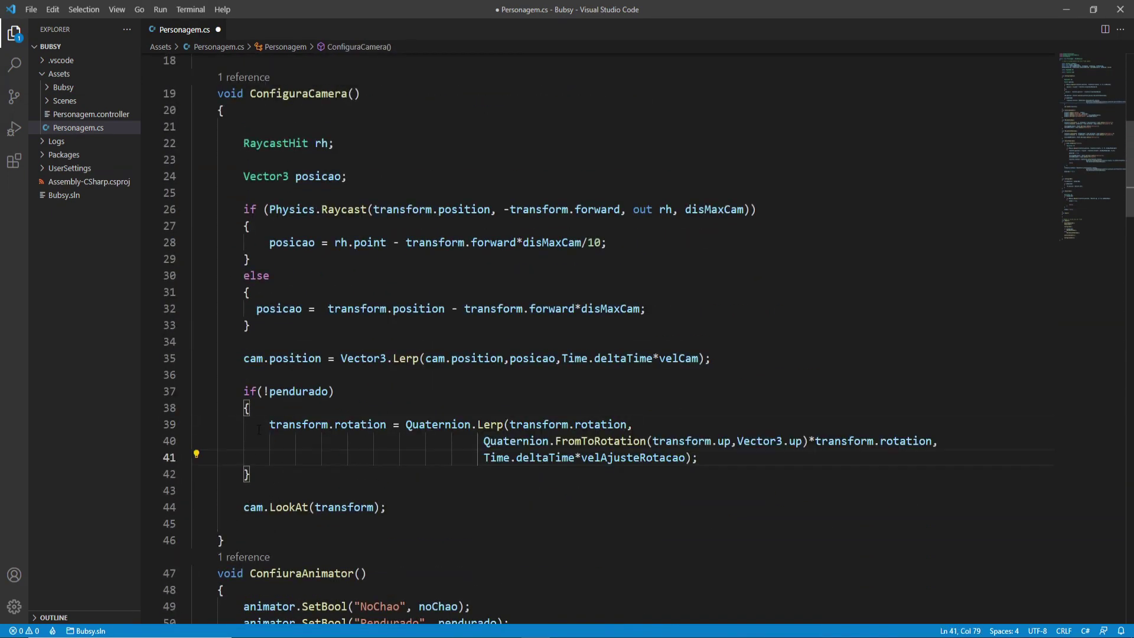
{"action": "left_click", "coordinate": [270, 425]}
{"action": "key", "text": "BackSpace"}
{"action": "key", "text": "BackSpace"}
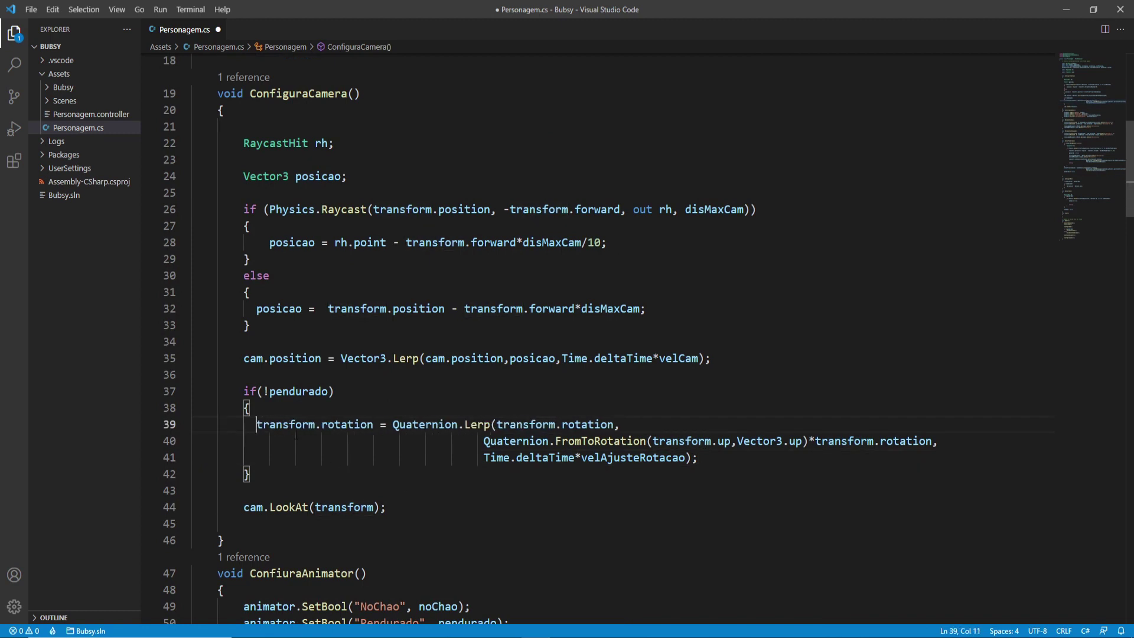
{"action": "triple_click", "coordinate": [248, 505]}
{"action": "left_click", "coordinate": [253, 512]}
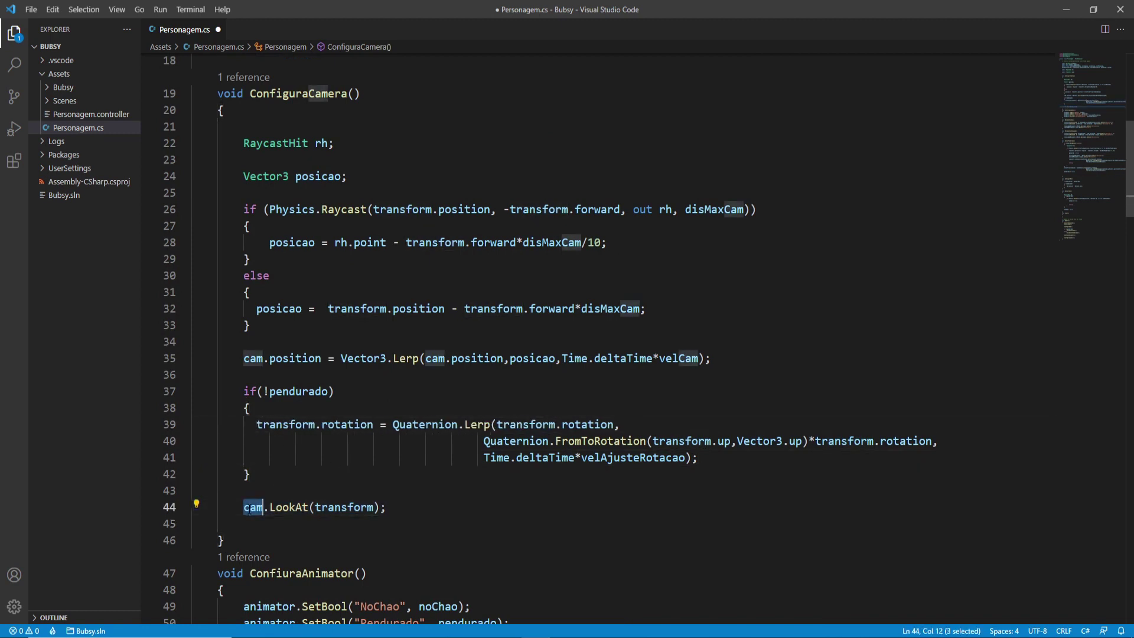
{"action": "left_click", "coordinate": [289, 391]}
{"action": "key", "text": "Down"}
{"action": "key", "text": "Down"}
{"action": "triple_click", "coordinate": [291, 426]}
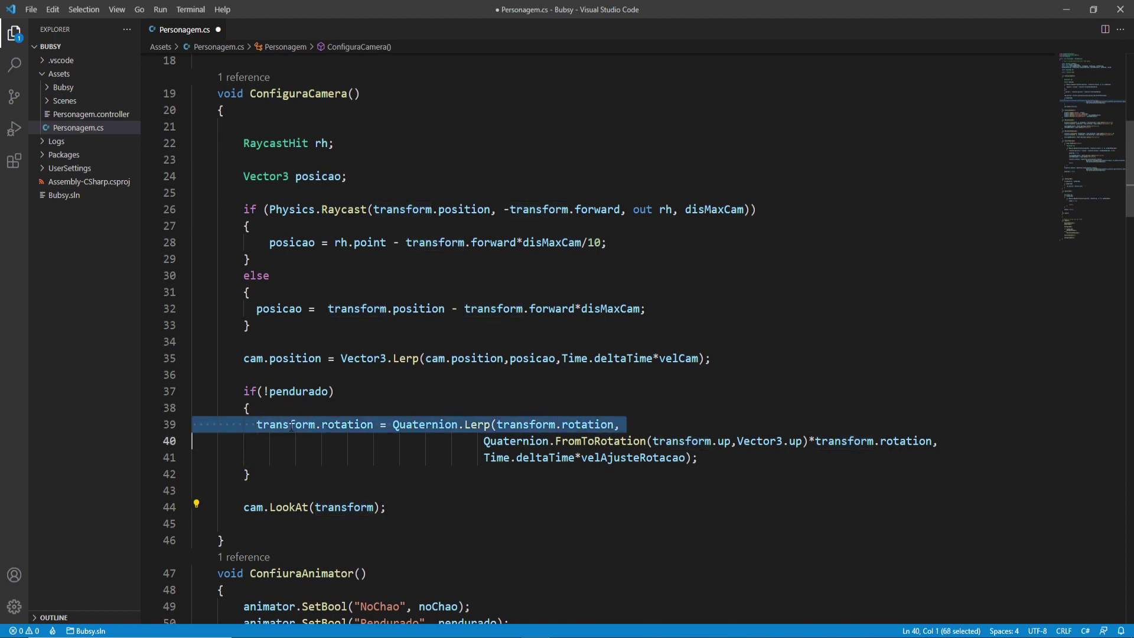
{"action": "key", "text": "ctrl+a"}
Replace the four transform references on lines 39–40 with cam.
{"action": "double_click", "coordinate": [286, 424]}
{"action": "type", "text": "cam"}
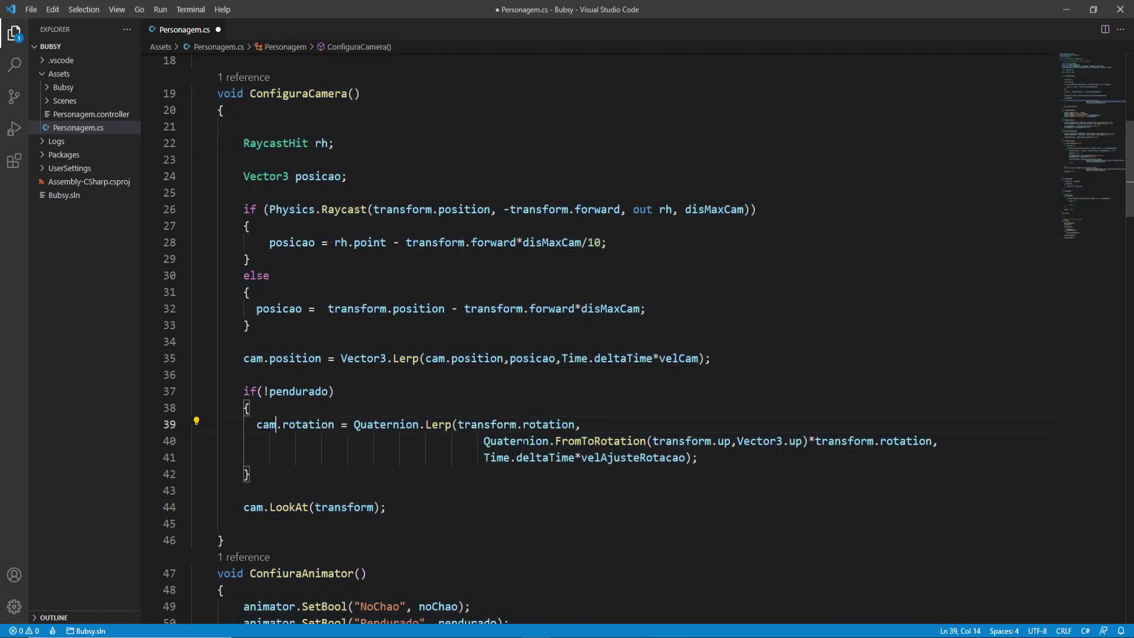
{"action": "double_click", "coordinate": [486, 424]}
{"action": "type", "text": "cam"}
{"action": "double_click", "coordinate": [682, 441]}
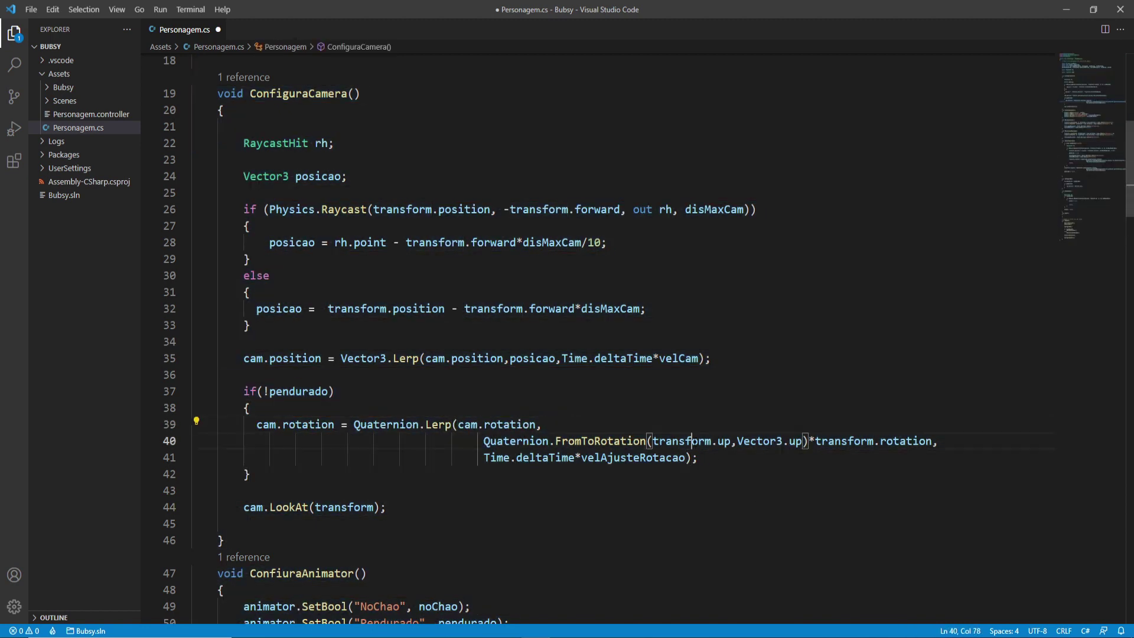
{"action": "type", "text": "cam"}
{"action": "double_click", "coordinate": [799, 441]}
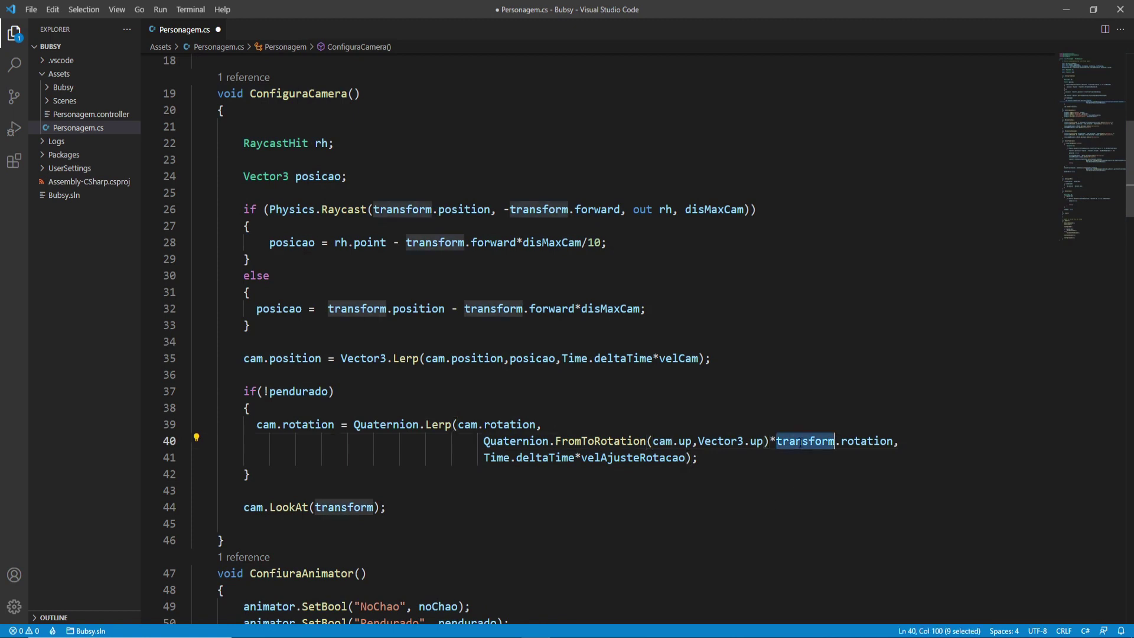
{"action": "type", "text": "cam"}
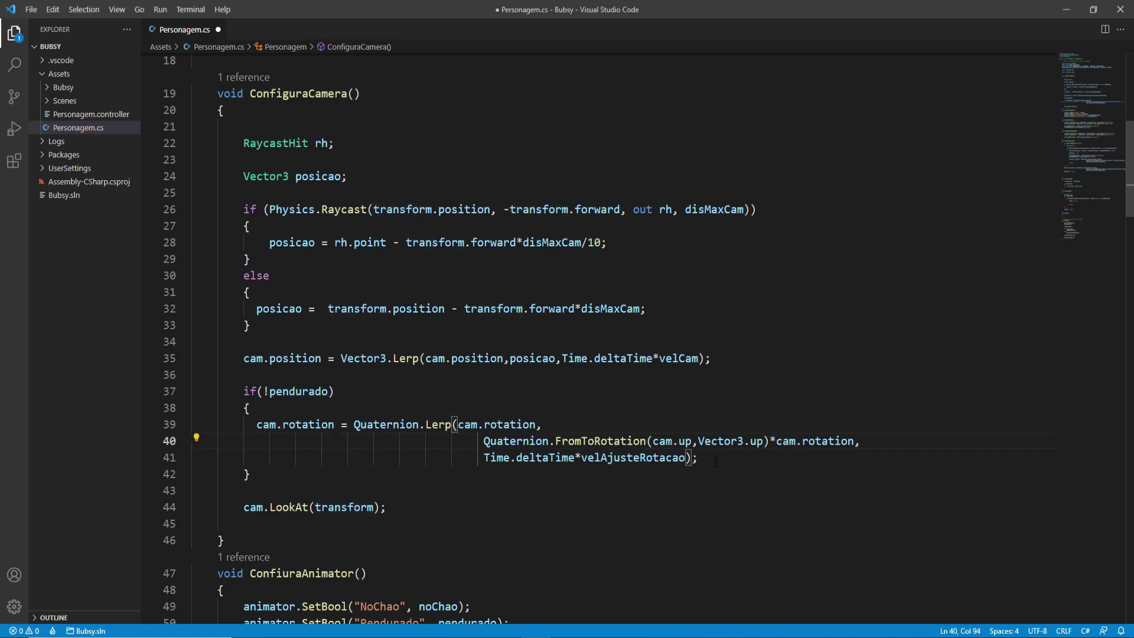
Swap velAjusteRotacao for velCam as the Lerp speed and save the script.
{"action": "double_click", "coordinate": [678, 358]}
{"action": "key", "text": "ctrl+c"}
{"action": "double_click", "coordinate": [632, 457]}
{"action": "key", "text": "ctrl+v"}
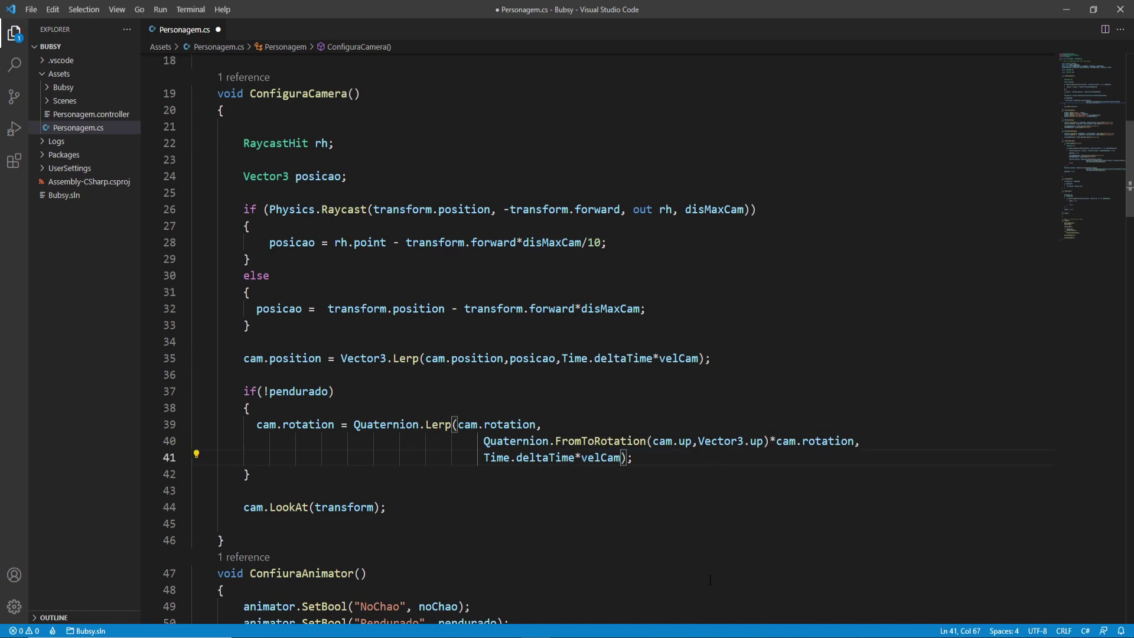
{"action": "key", "text": "ctrl+s"}
{"action": "left_click", "coordinate": [265, 476]}
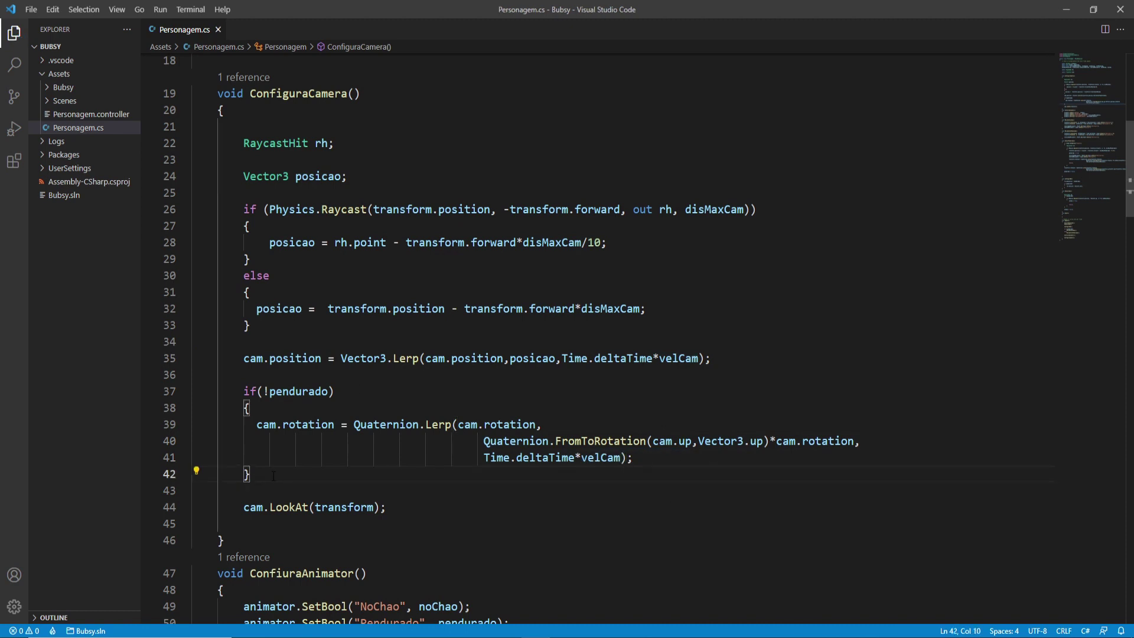
Add an else block after the if and paste a copy of the cam.rotation Lerp statement into it.
{"action": "key", "text": "Return"}
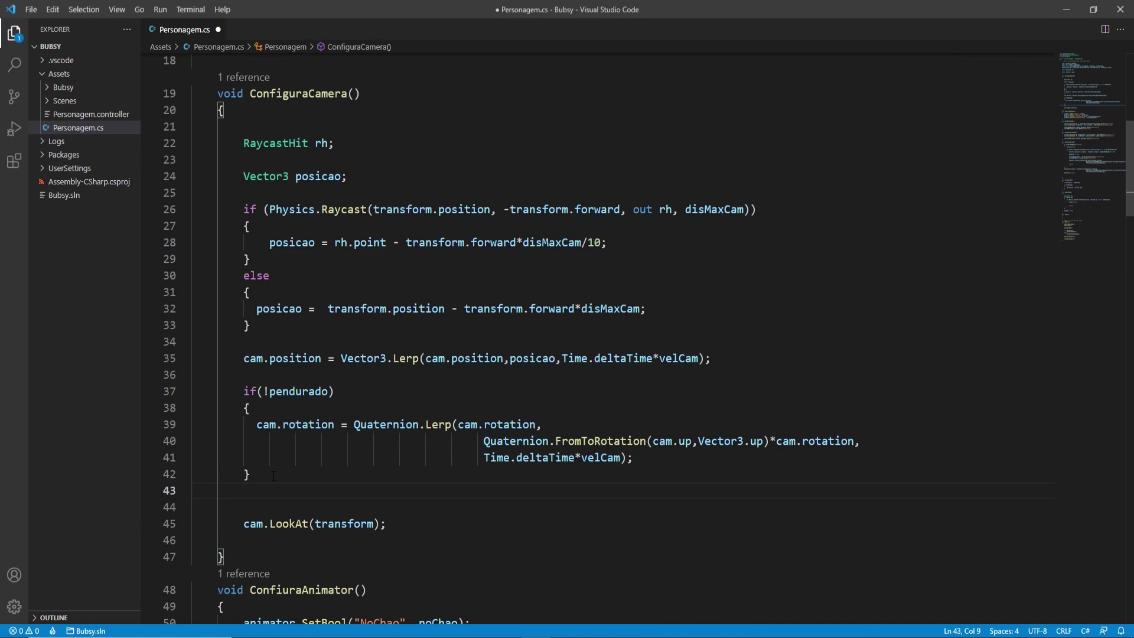
{"action": "type", "text": "e"}
{"action": "type", "text": "lse"}
{"action": "key", "text": "Return"}
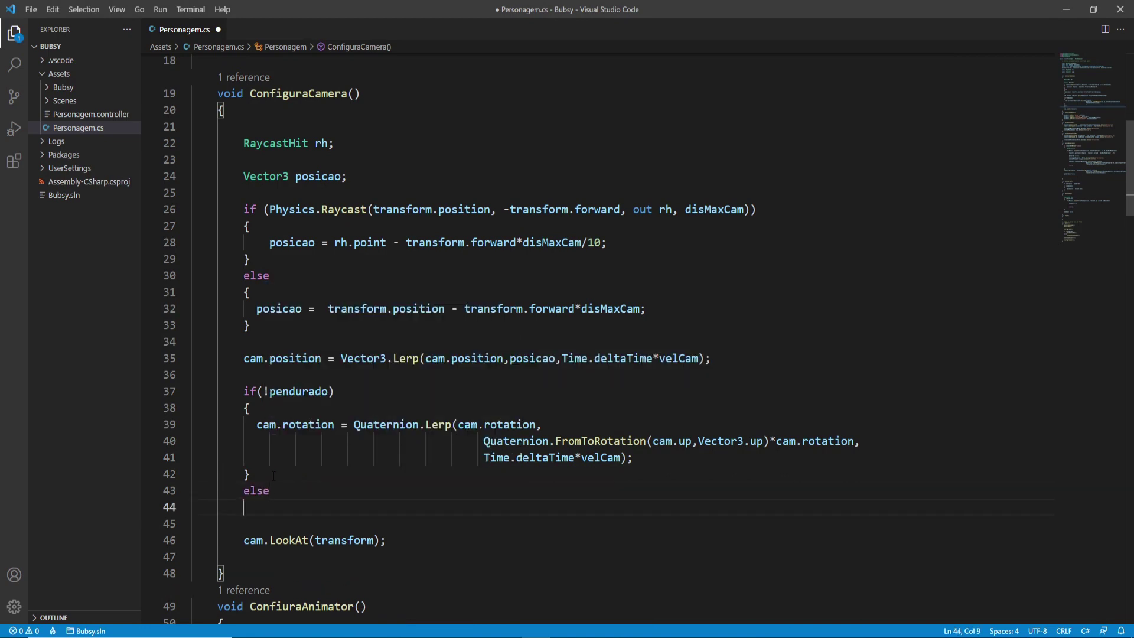
{"action": "type", "text": "{"}
{"action": "key", "text": "Return"}
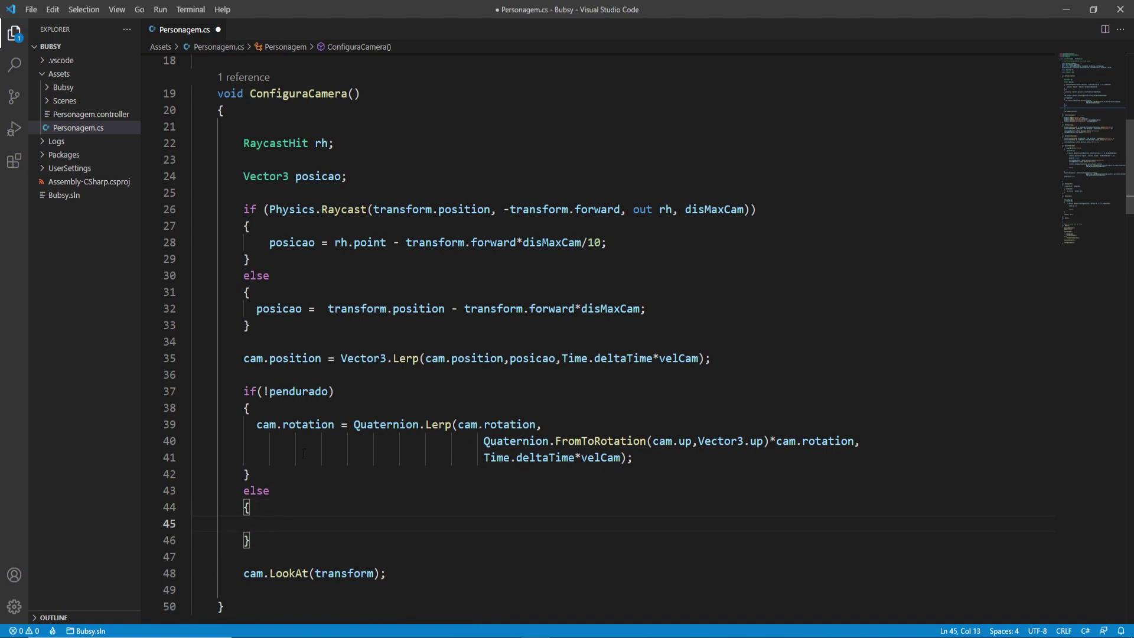
{"action": "left_click_drag", "start_coordinate": [634, 458], "coordinate": [256, 424]}
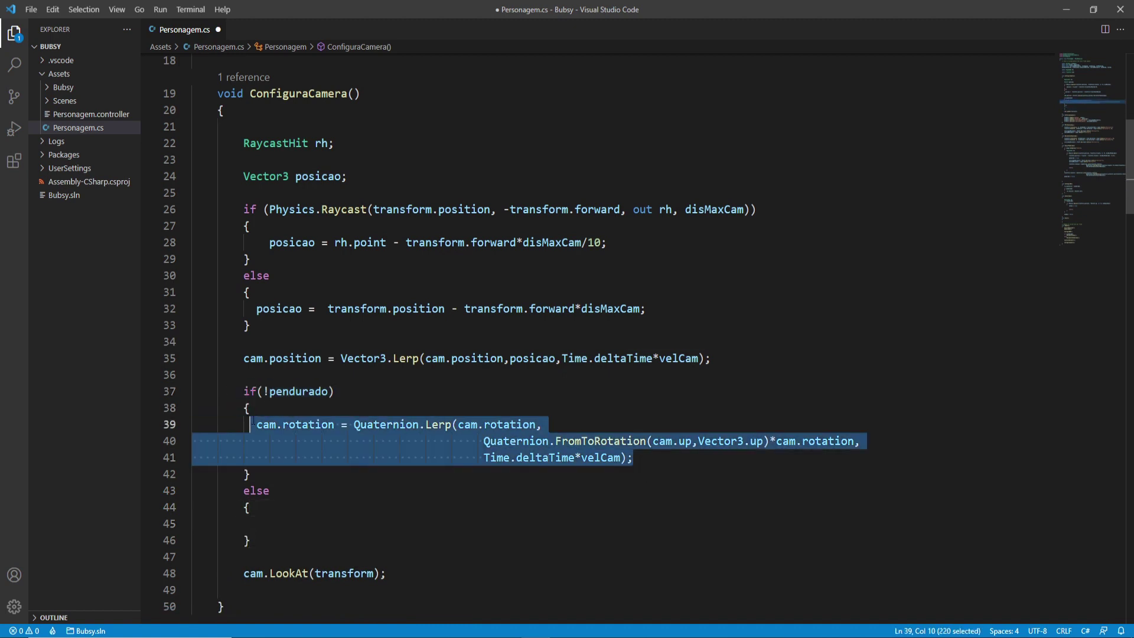
{"action": "key", "text": "ctrl+c"}
{"action": "left_click", "coordinate": [260, 513]}
{"action": "key", "text": "Down"}
{"action": "key", "text": "ctrl+v"}
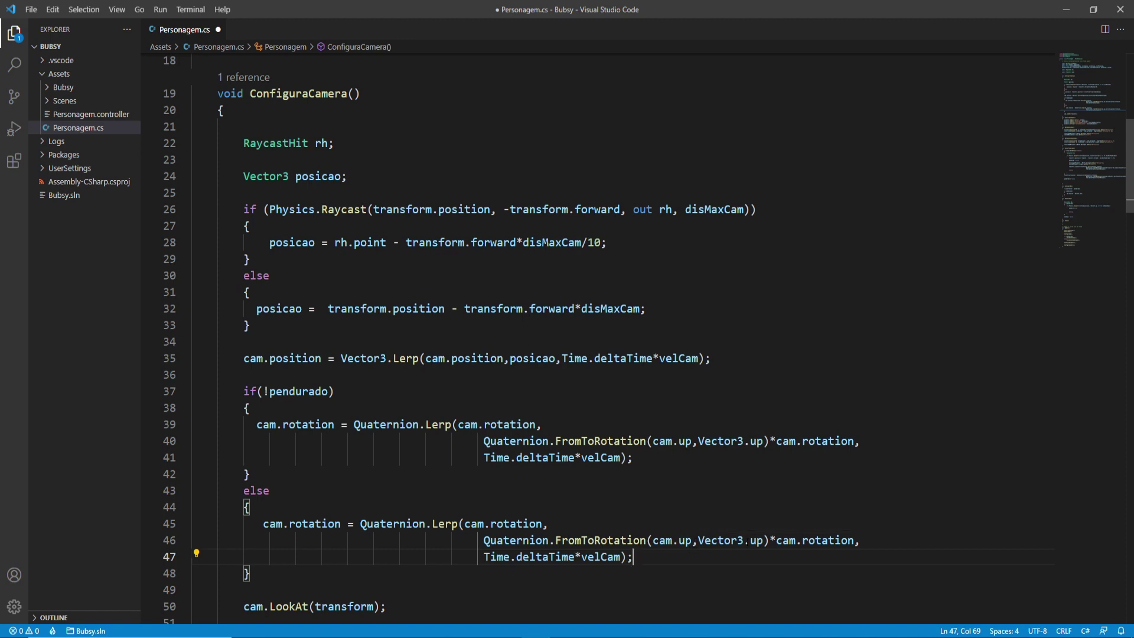
In the else copy, replace Vector3.up with transform.position-cam.position in FromToRotation.
{"action": "left_click_drag", "start_coordinate": [763, 541], "coordinate": [698, 541]}
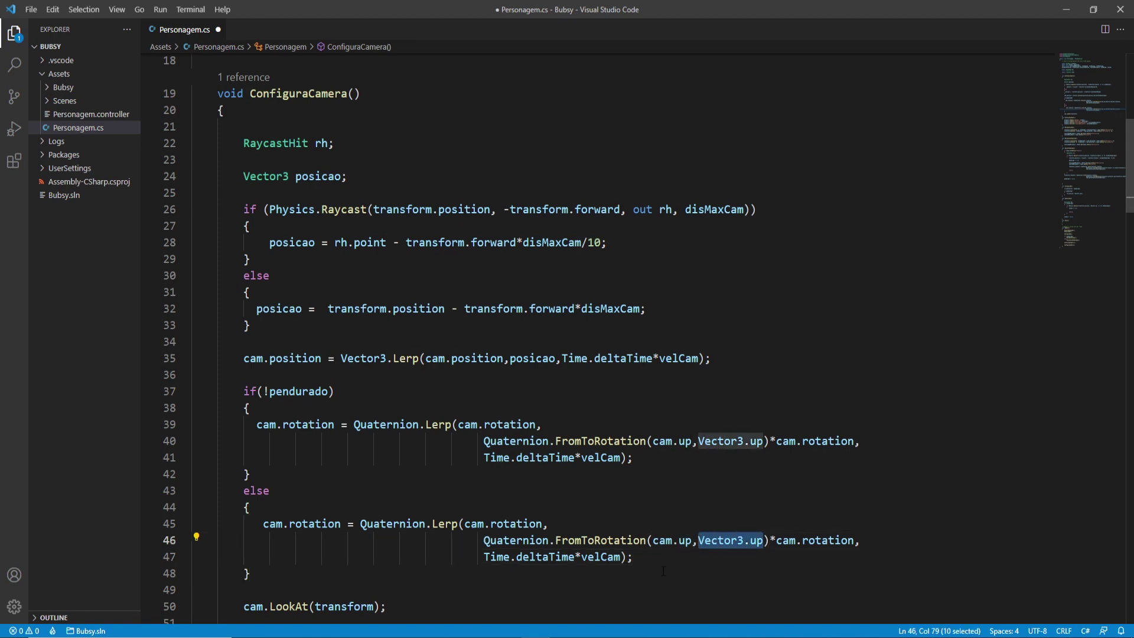
{"action": "left_click", "coordinate": [666, 540]}
{"action": "double_click", "coordinate": [664, 540]}
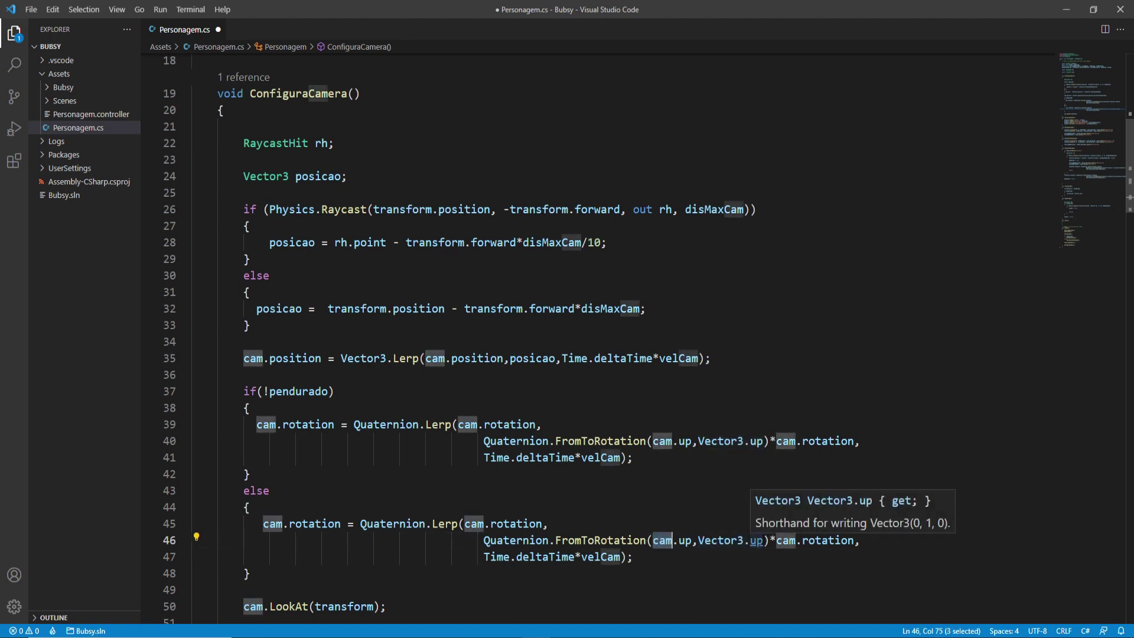
{"action": "left_click_drag", "start_coordinate": [763, 541], "coordinate": [698, 541]}
{"action": "type", "text": "tr"}
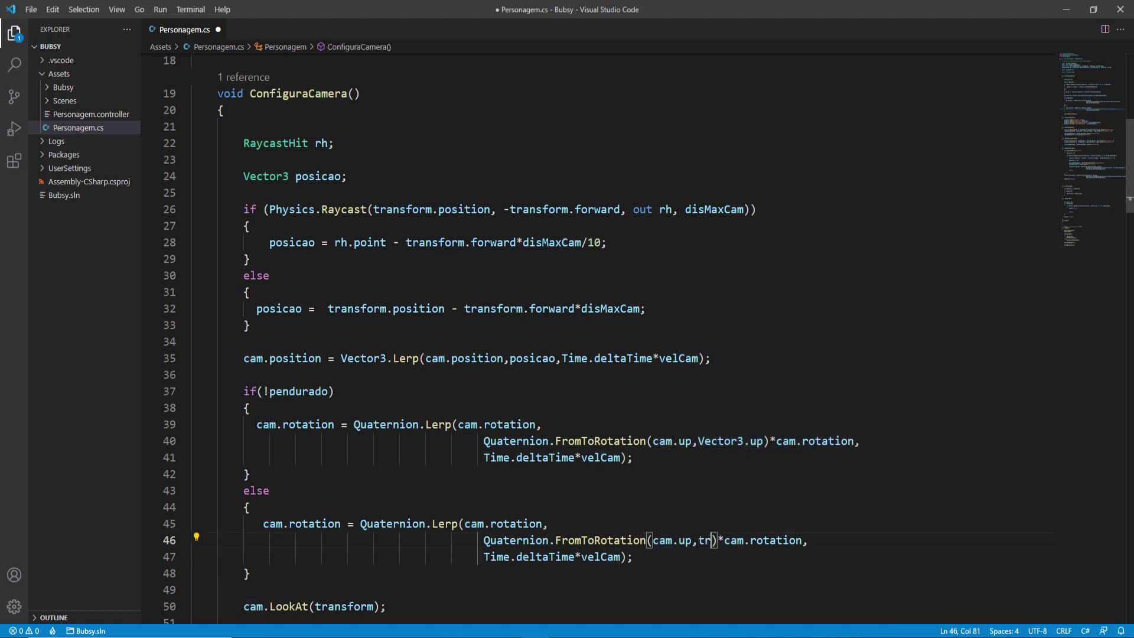
{"action": "type", "text": "ansform"}
{"action": "key", "text": "Tab"}
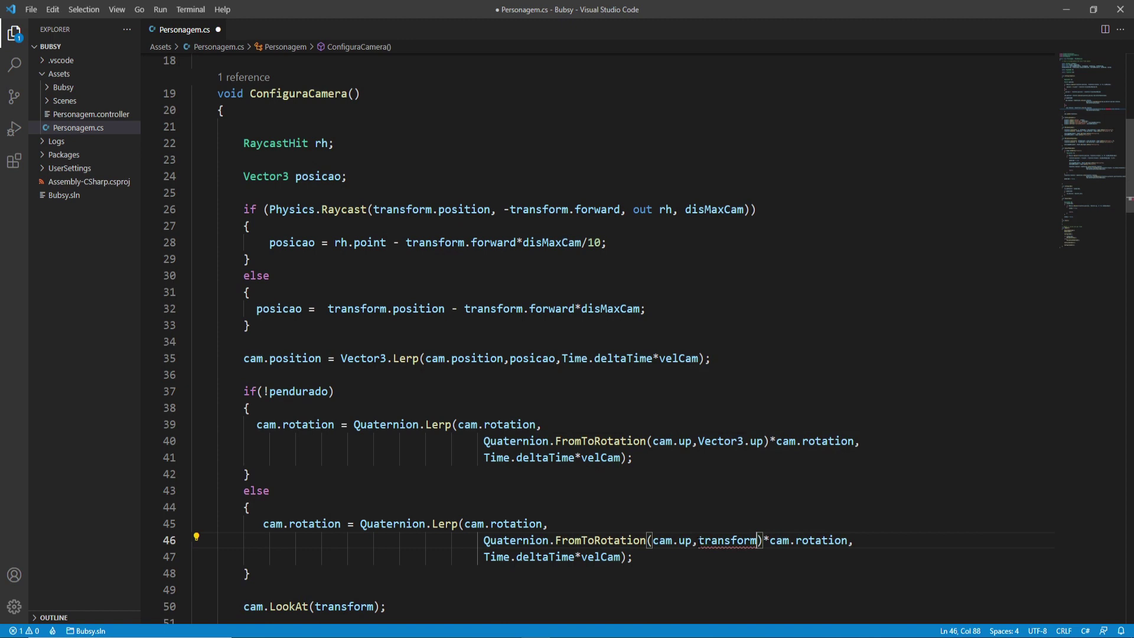
{"action": "type", "text": ".p"}
{"action": "key", "text": "Tab"}
{"action": "type", "text": "-"}
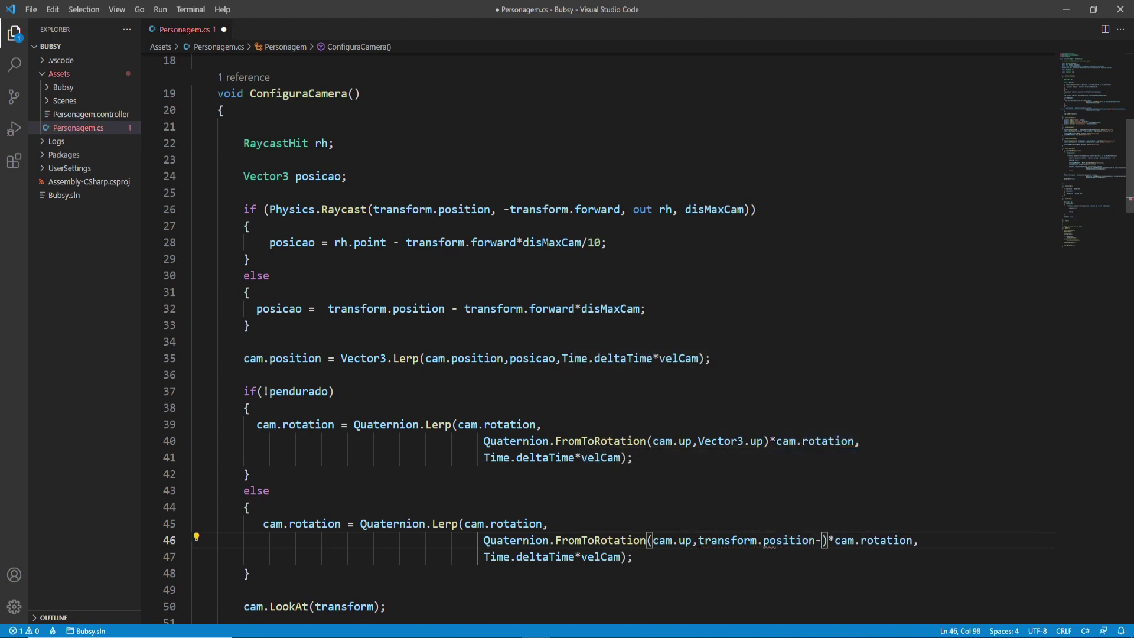
{"action": "double_click", "coordinate": [664, 540]}
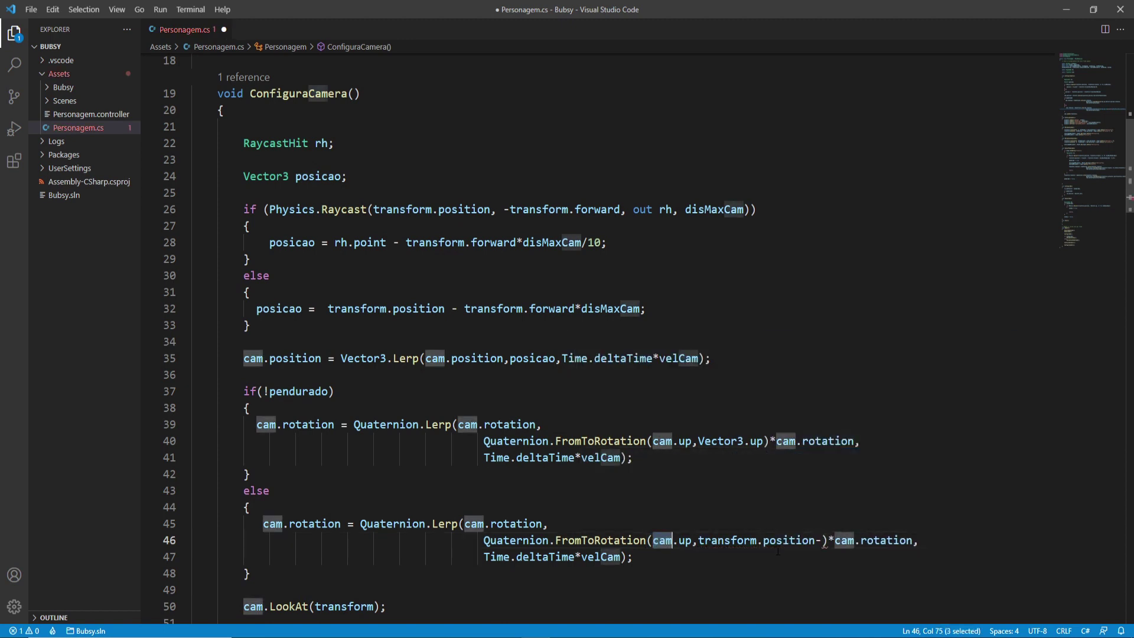
{"action": "key", "text": "ctrl+c"}
{"action": "left_click", "coordinate": [823, 540]}
{"action": "key", "text": "ctrl+v"}
{"action": "type", "text": ".p"}
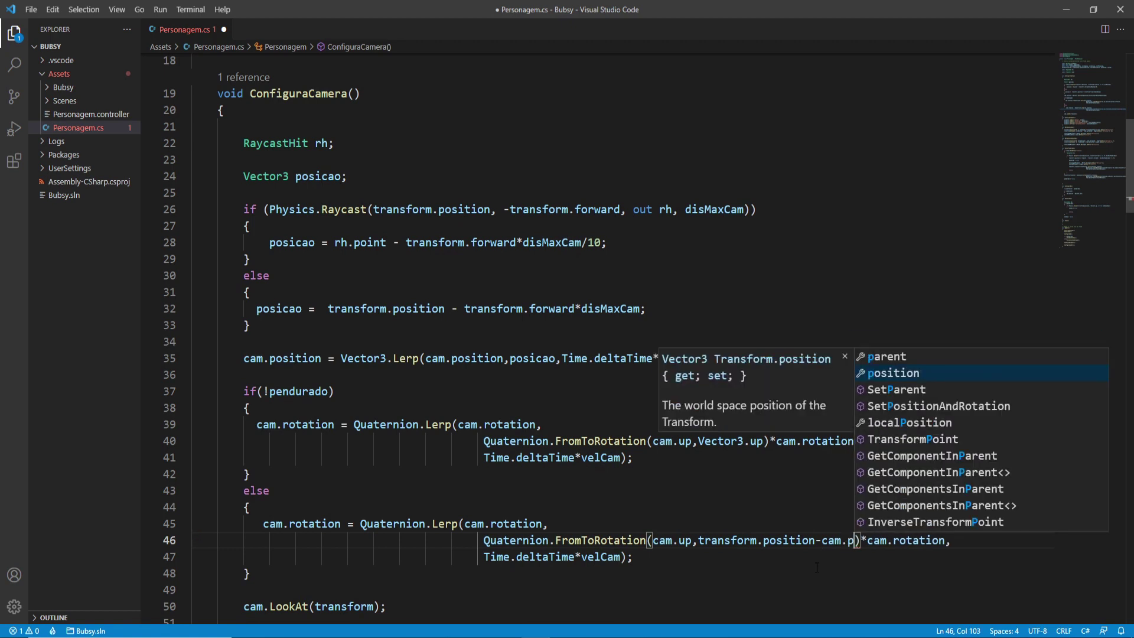
{"action": "key", "text": "Escape"}
{"action": "type", "text": "o"}
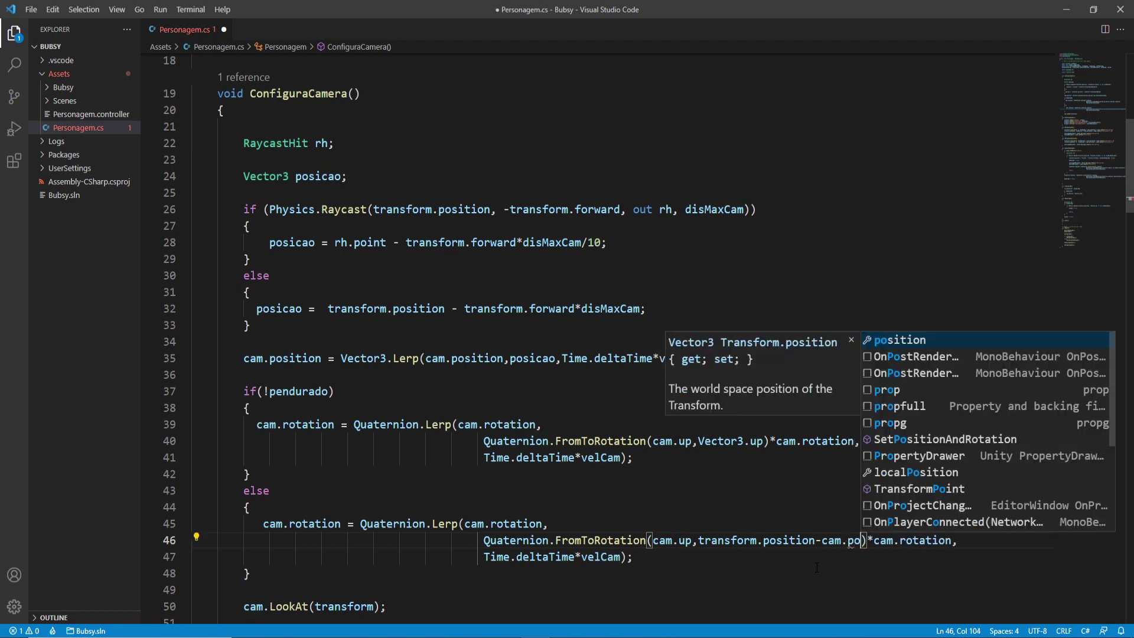
{"action": "key", "text": "Tab"}
Attempt to save the script, dismiss the save error, and return to Unity.
{"action": "key", "text": "ctrl+s"}
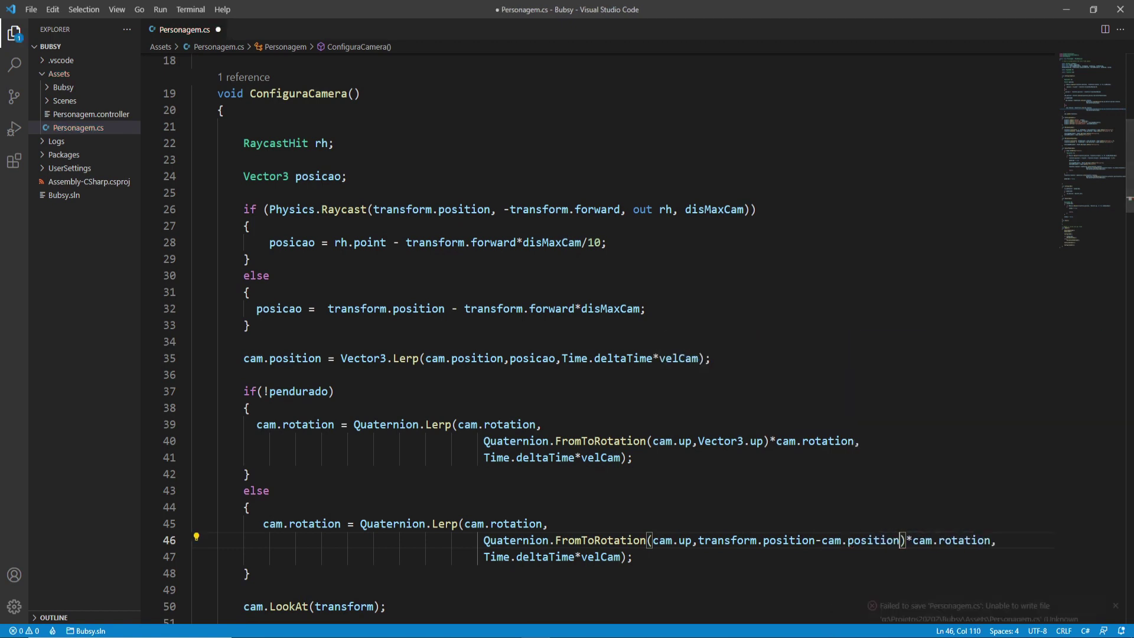
{"action": "key", "text": "Escape"}
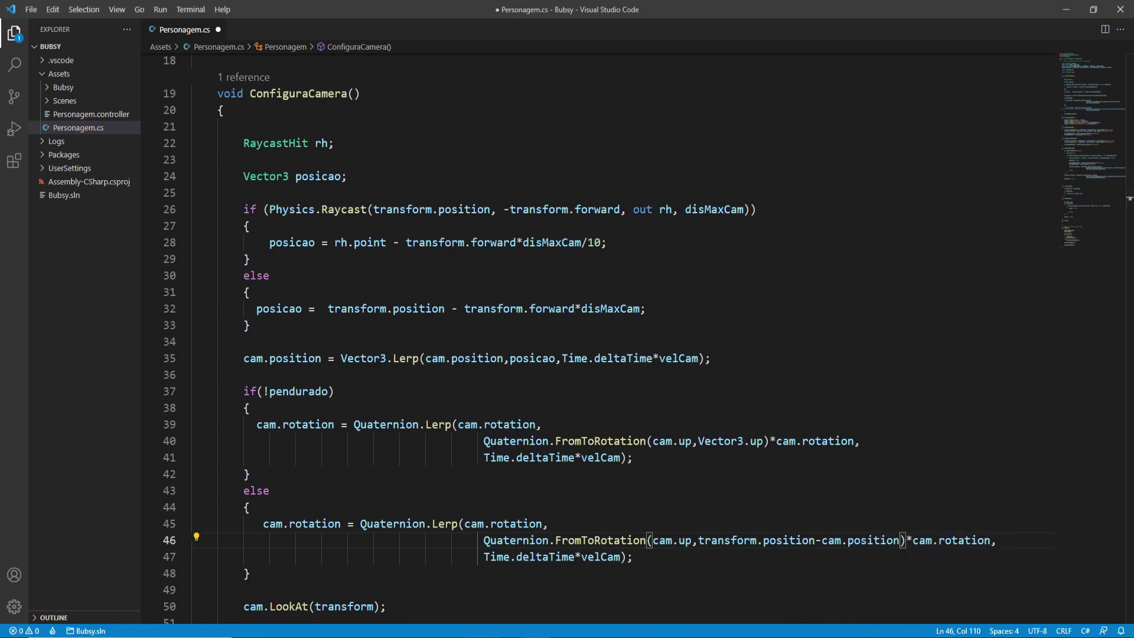
{"action": "mouse_move", "coordinate": [478, 633]}
{"action": "left_click", "coordinate": [473, 591]}
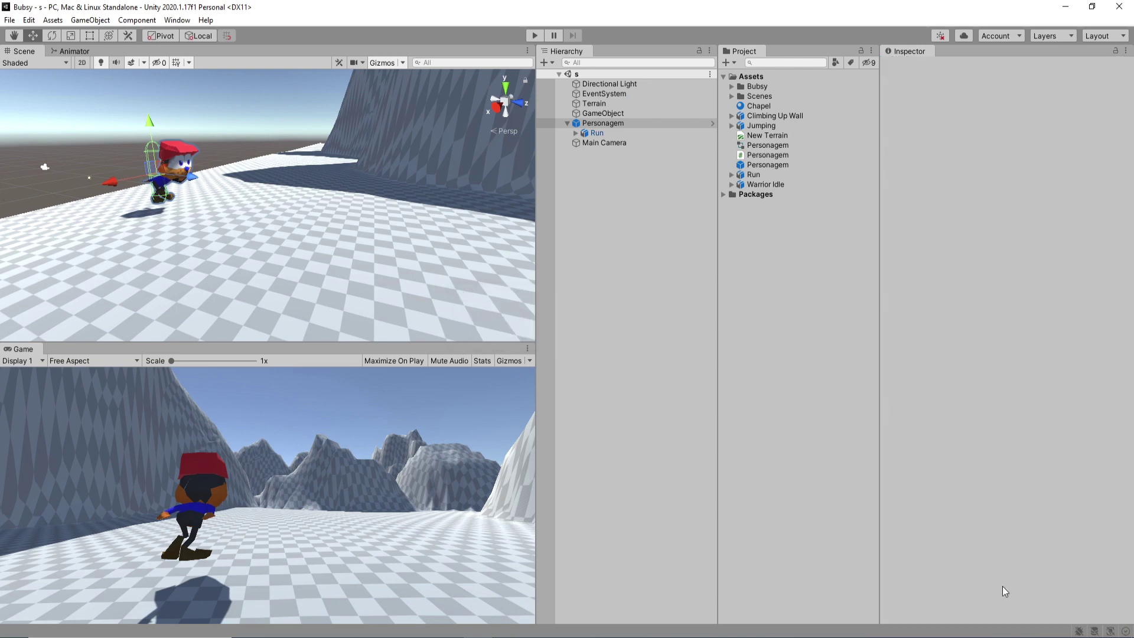
Set the character's Vel Cam to 3 and start Play mode.
{"action": "left_click", "coordinate": [1007, 586]}
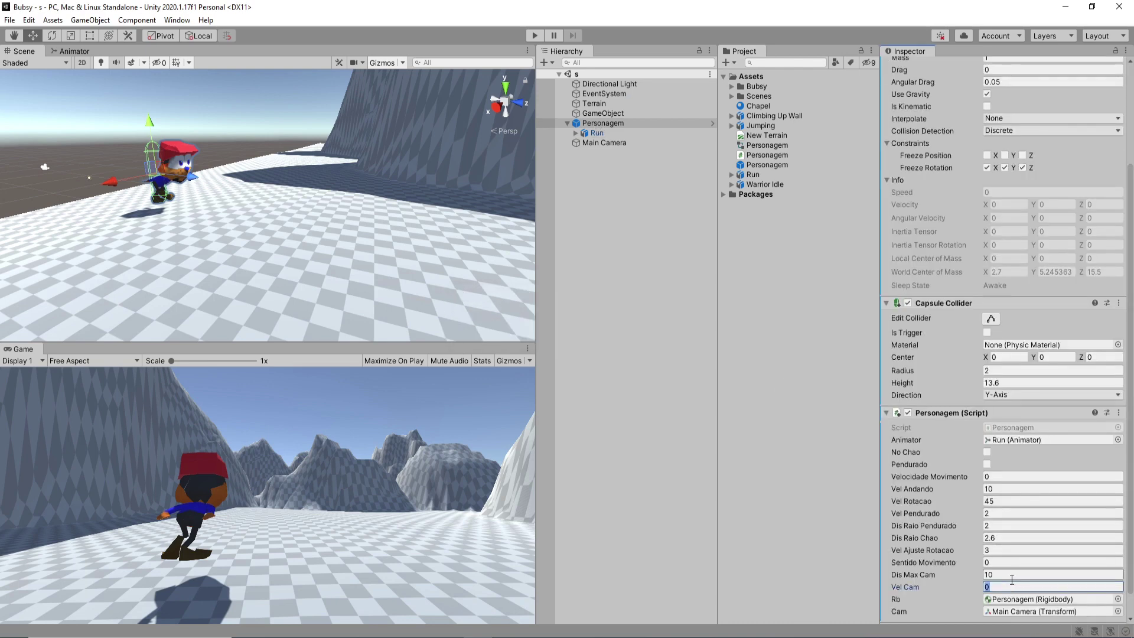
{"action": "type", "text": "3"}
{"action": "left_click", "coordinate": [534, 36]}
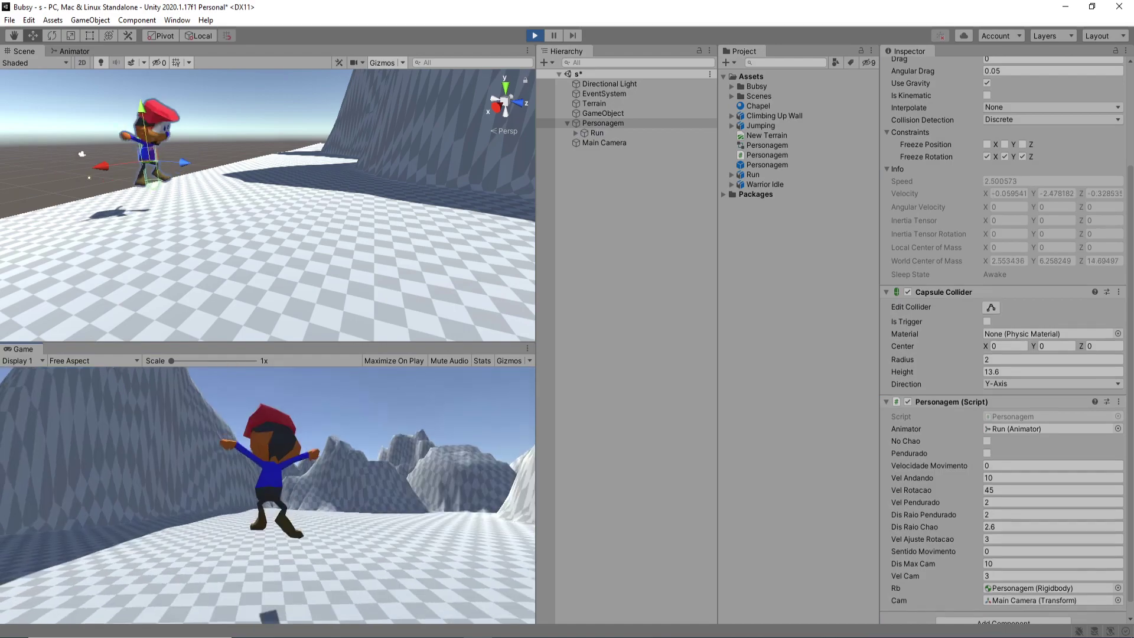
Delete the cam.LookAt(transform) line in ConfiguraCamera, save, and return to Unity.
{"action": "key", "text": "alt+Tab"}
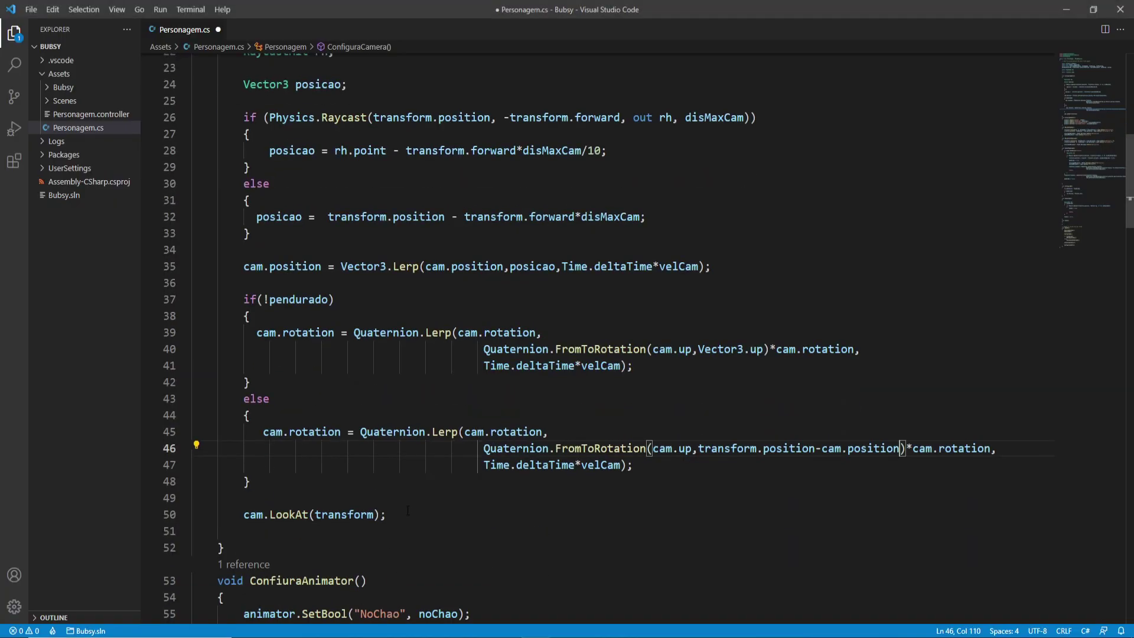
{"action": "left_click", "coordinate": [407, 511]}
{"action": "key", "text": "shift+Home"}
{"action": "key", "text": "BackSpace"}
{"action": "key", "text": "ctrl+s"}
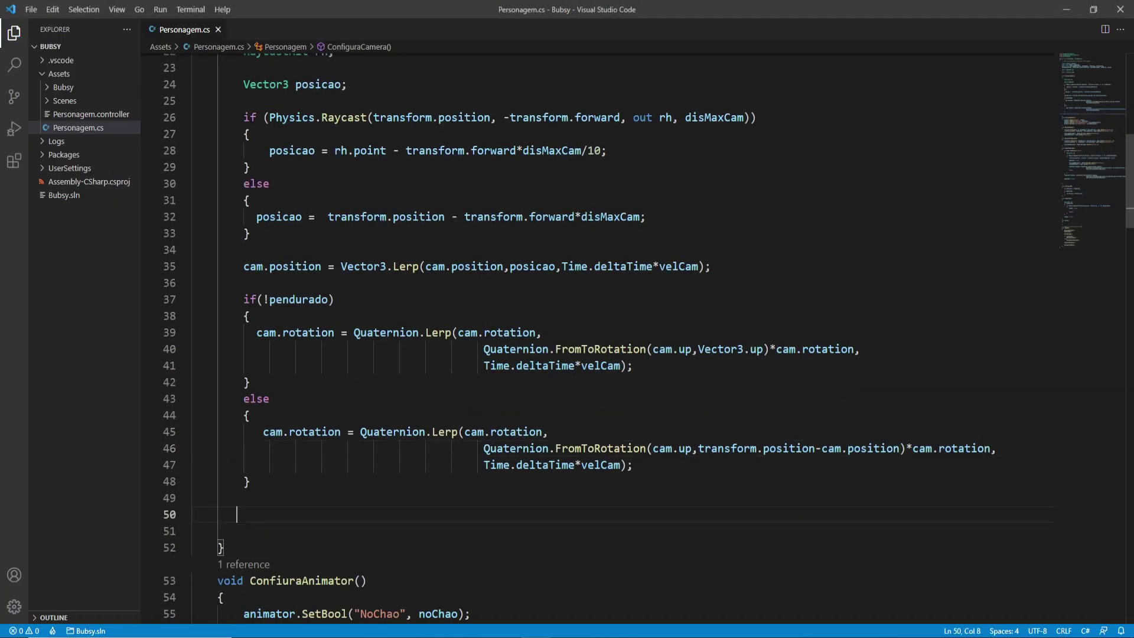
{"action": "key", "text": "alt+Tab"}
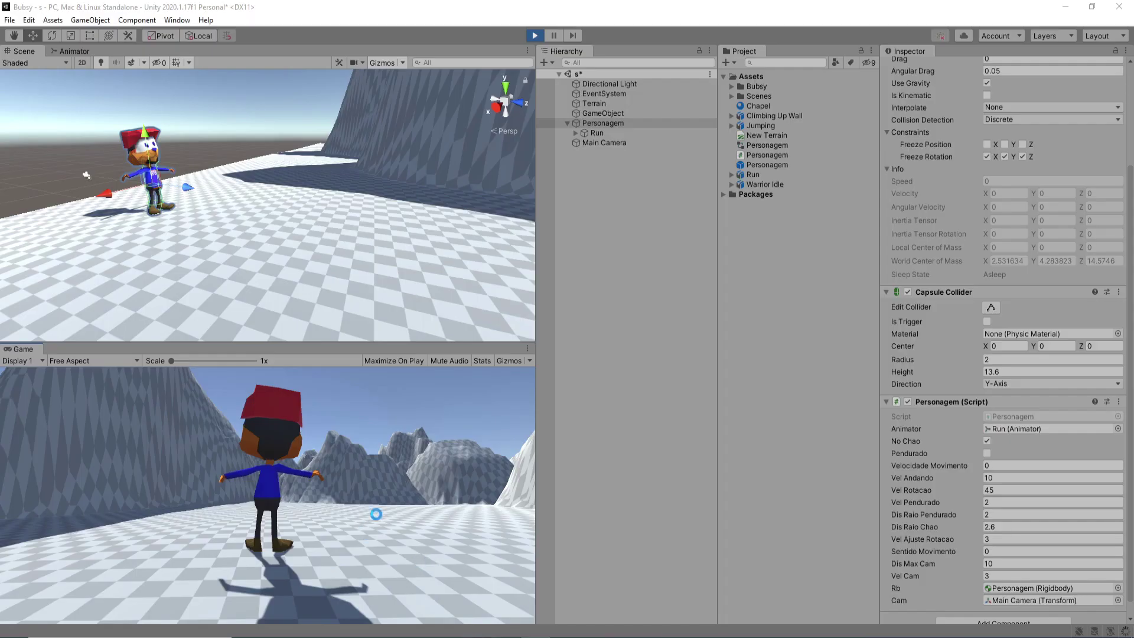
Walk the character forward with W to check the camera, then go back to Personagem.cs.
{"action": "key", "text": "w"}
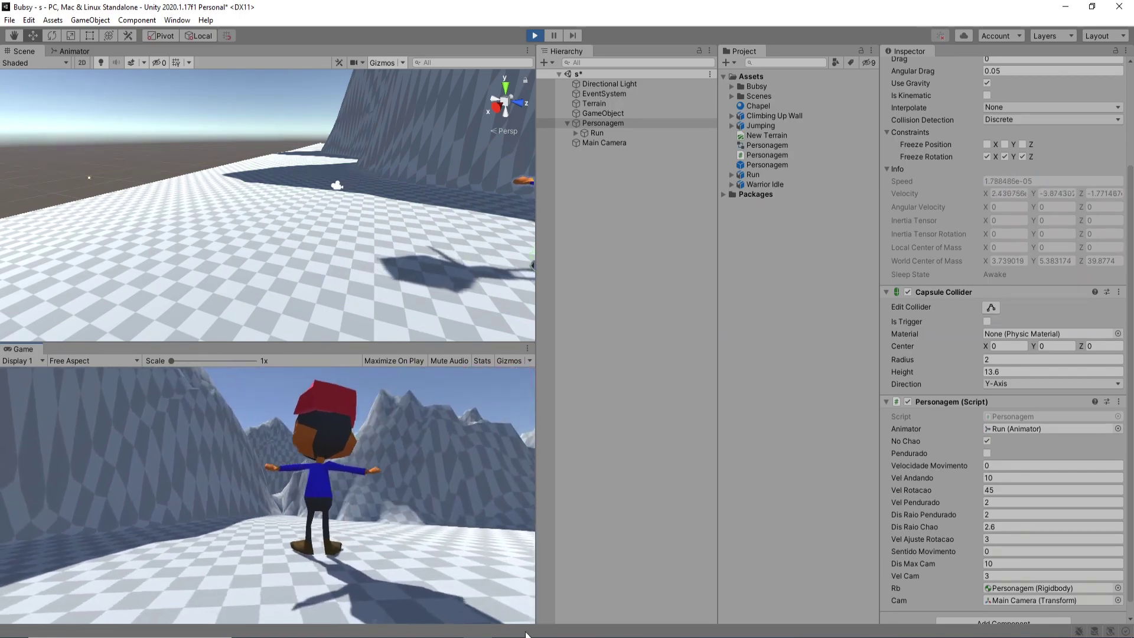
{"action": "key", "text": "alt+Tab"}
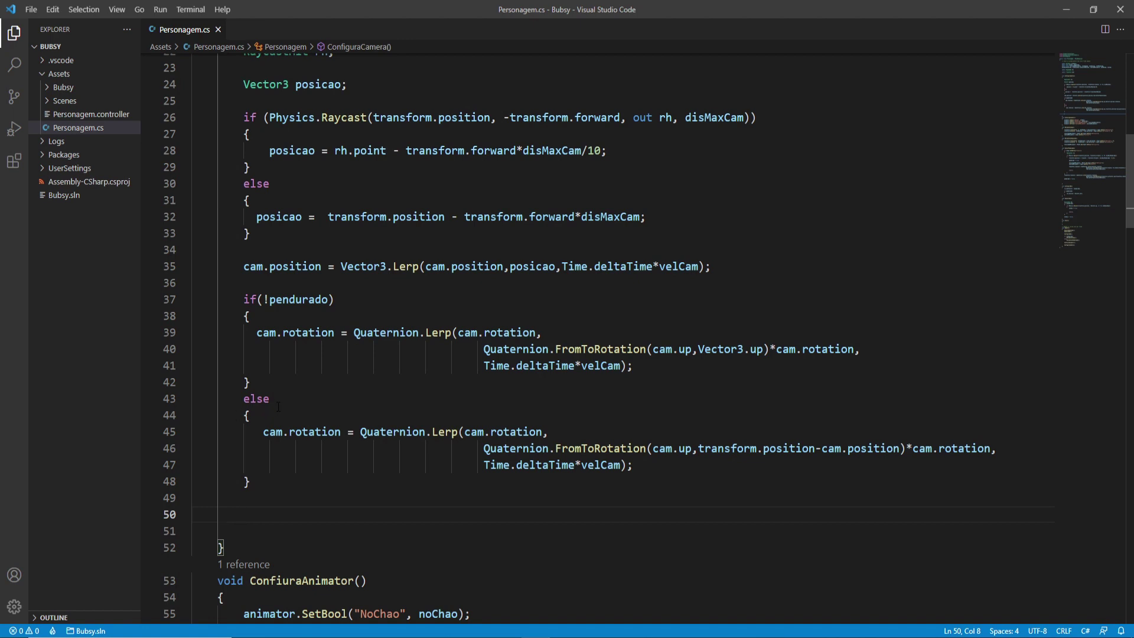
Delete the pendurado if/else and its leftover braces, keeping one rotation line, and save.
{"action": "left_click_drag", "start_coordinate": [279, 407], "coordinate": [237, 300]}
{"action": "key", "text": "BackSpace"}
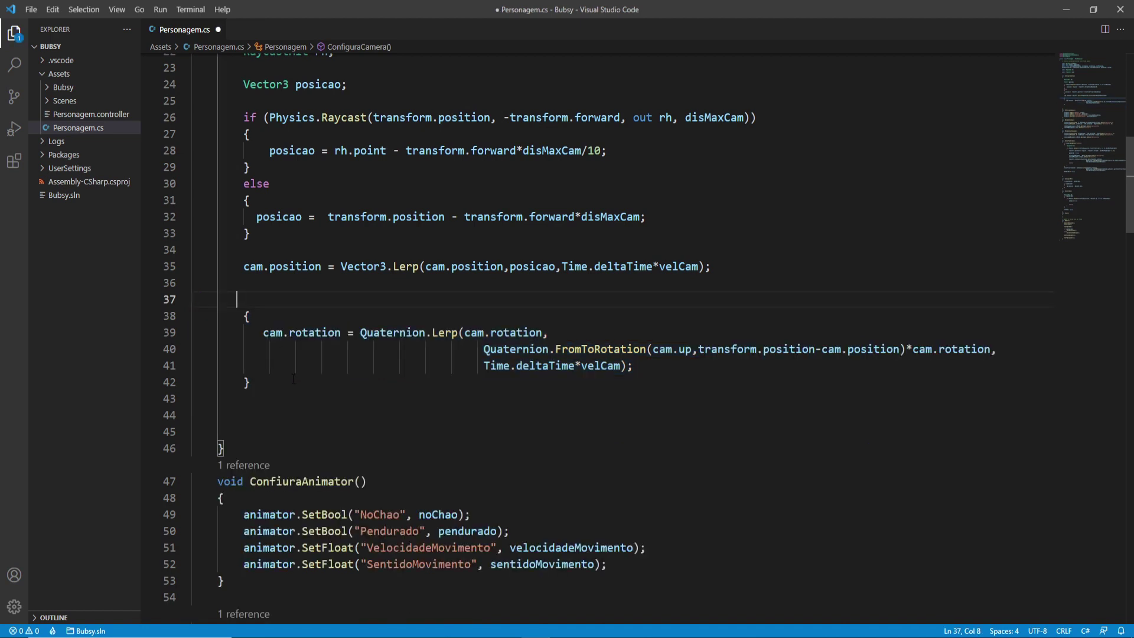
{"action": "left_click", "coordinate": [253, 316]}
{"action": "key", "text": "BackSpace"}
{"action": "left_click", "coordinate": [258, 384]}
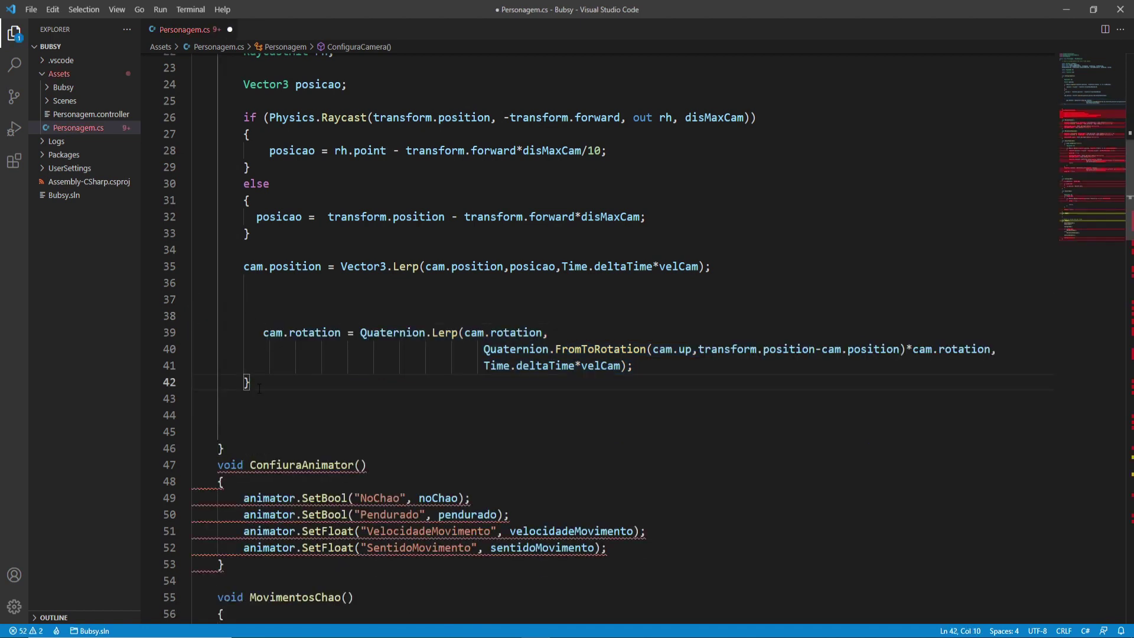
{"action": "key", "text": "BackSpace"}
{"action": "key", "text": "ctrl+s"}
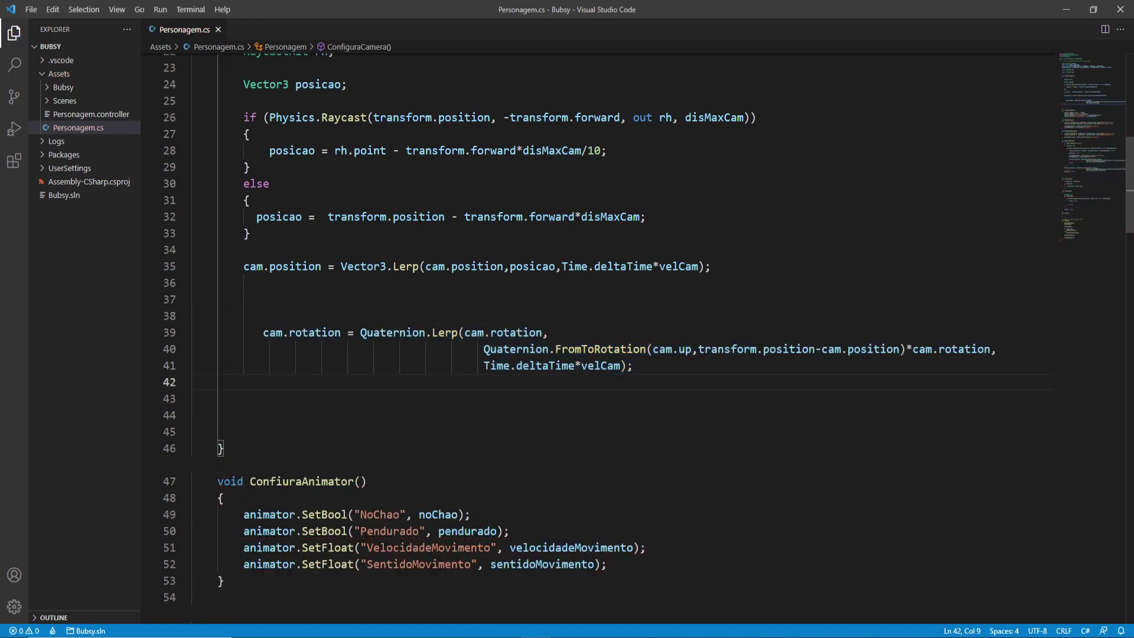
Inspect the Main Camera's transform in Unity, then return to the script.
{"action": "left_click", "coordinate": [479, 635]}
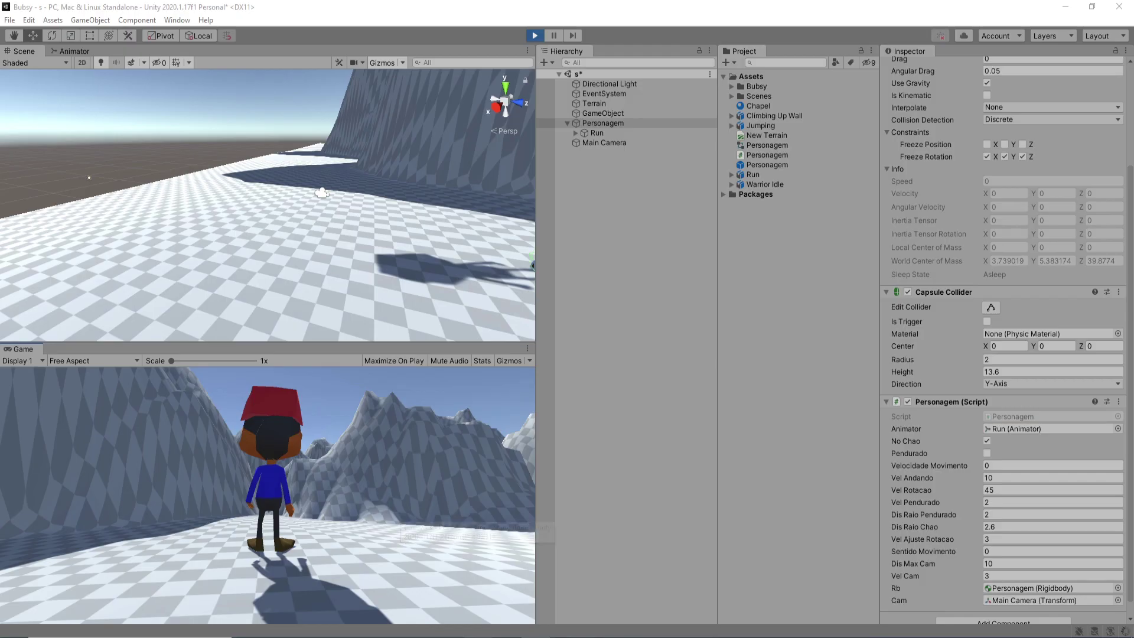
{"action": "left_click", "coordinate": [621, 143]}
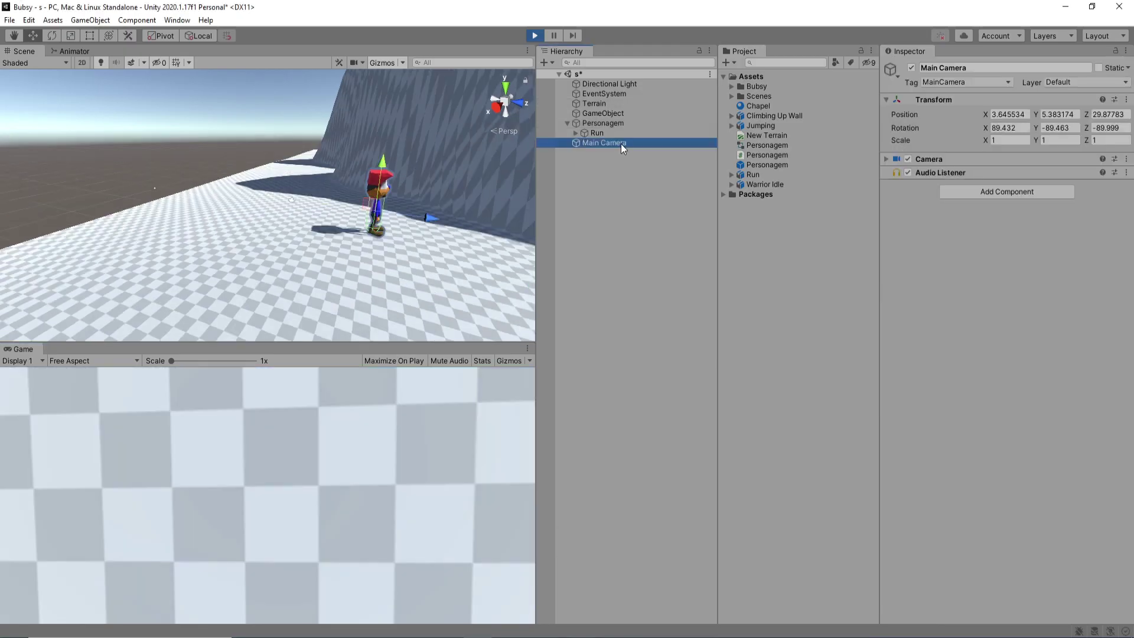
{"action": "key", "text": "alt+Tab"}
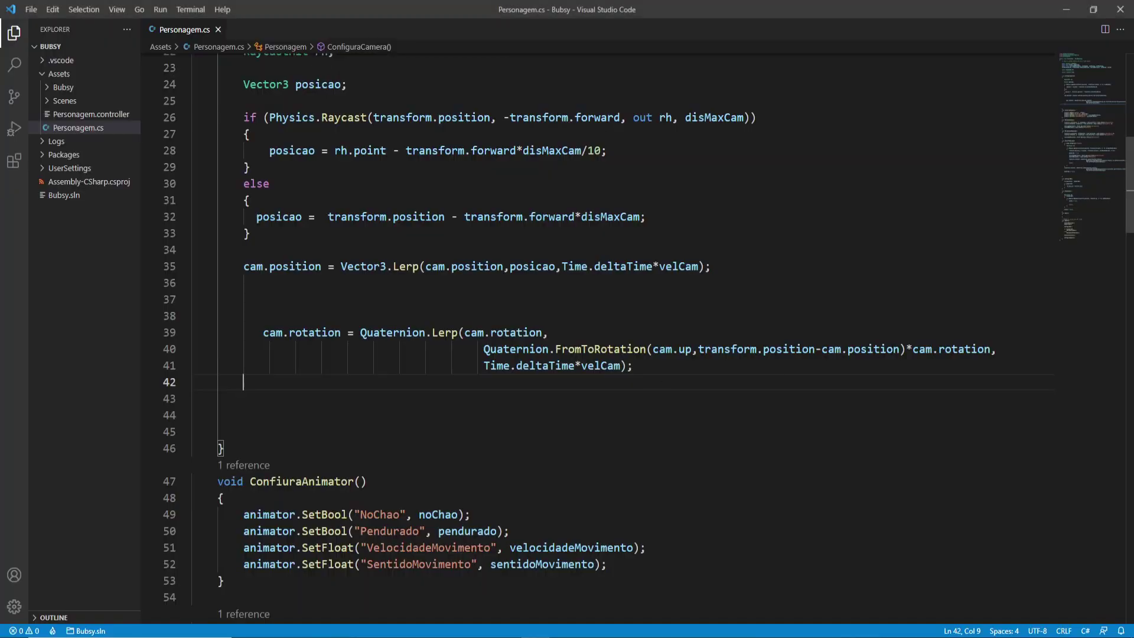
Try removing cam.position from the line 40 rotation, then restore it.
{"action": "left_click_drag", "start_coordinate": [898, 349], "coordinate": [822, 349]}
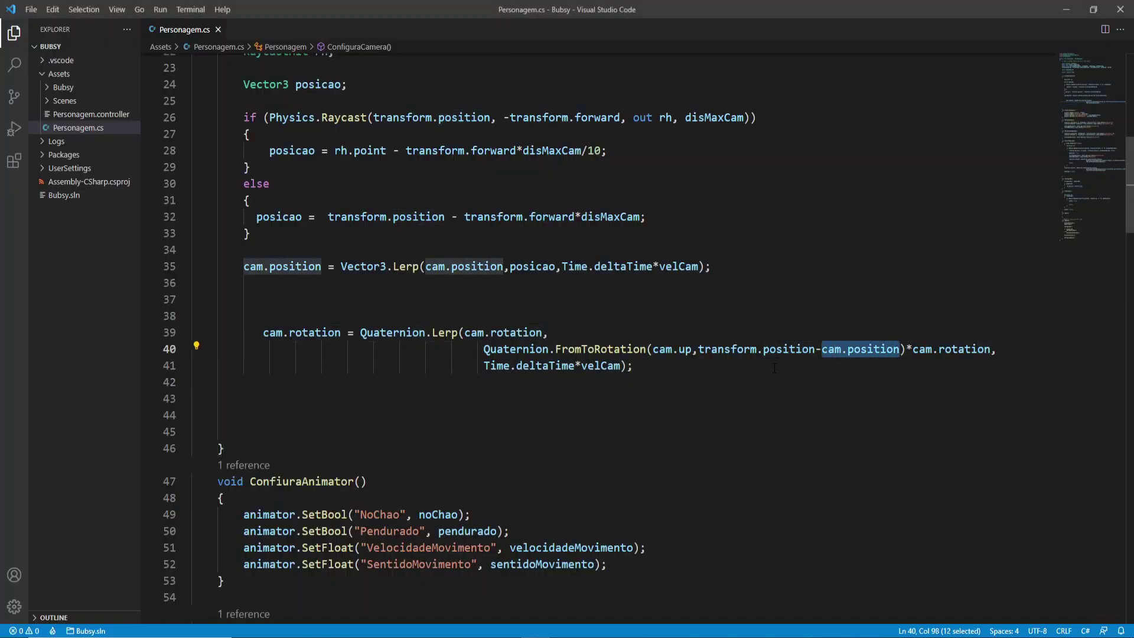
{"action": "key", "text": "BackSpace"}
{"action": "left_click", "coordinate": [699, 349]}
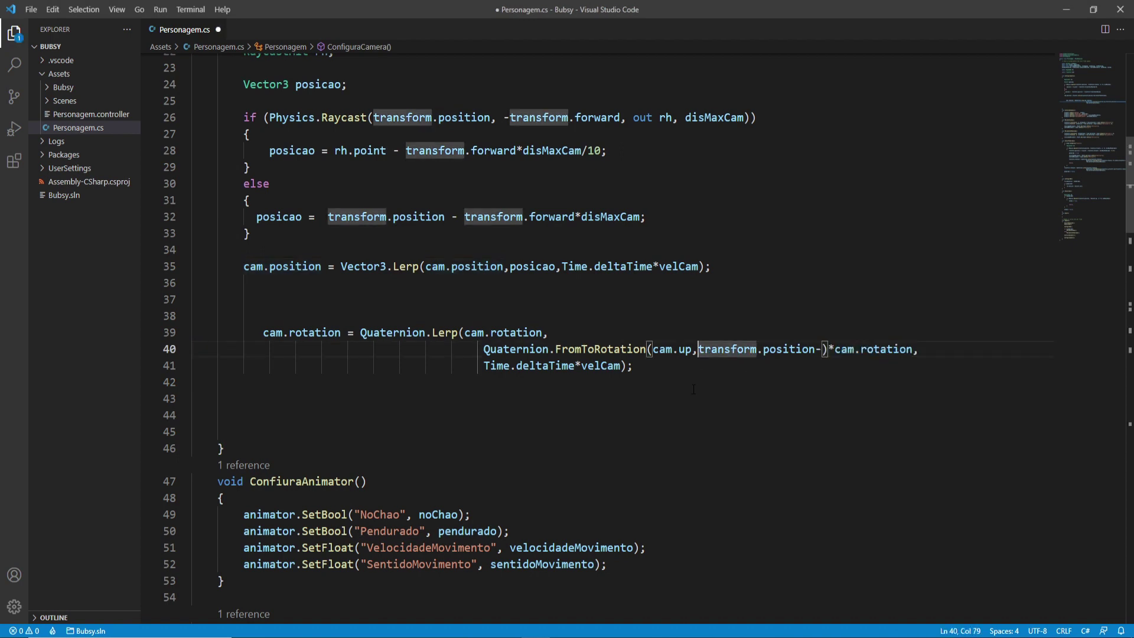
{"action": "left_click", "coordinate": [685, 349]}
{"action": "key", "text": "ctrl+z"}
Replace cam.up with cam.forward on line 40 and save the script.
{"action": "double_click", "coordinate": [686, 349]}
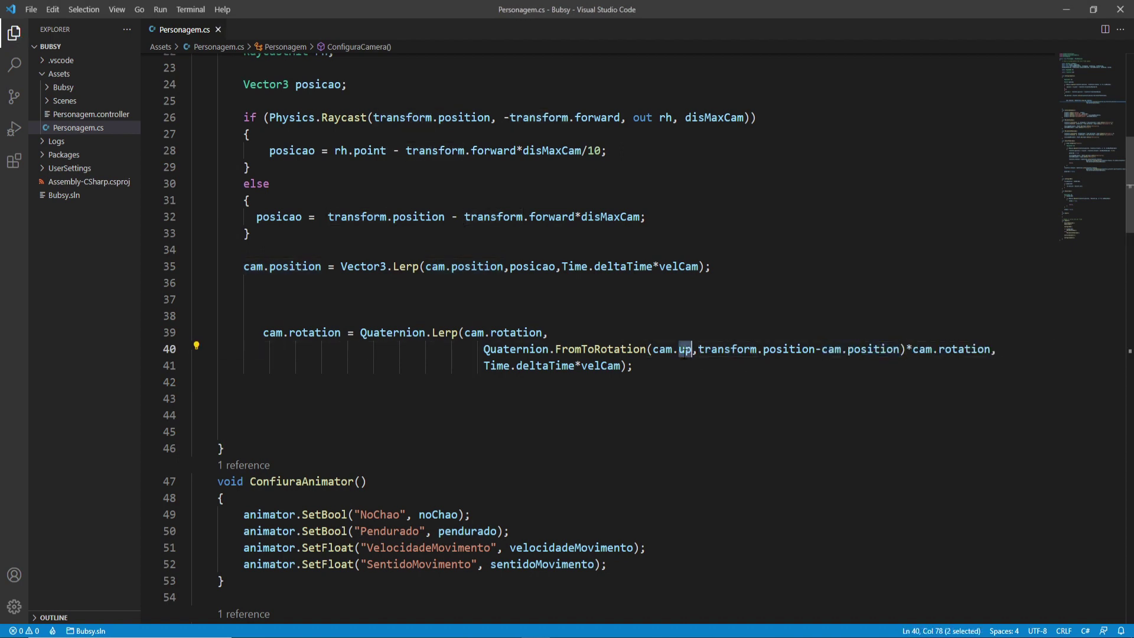
{"action": "type", "text": "for"}
{"action": "key", "text": "Return"}
{"action": "key", "text": "ctrl+z"}
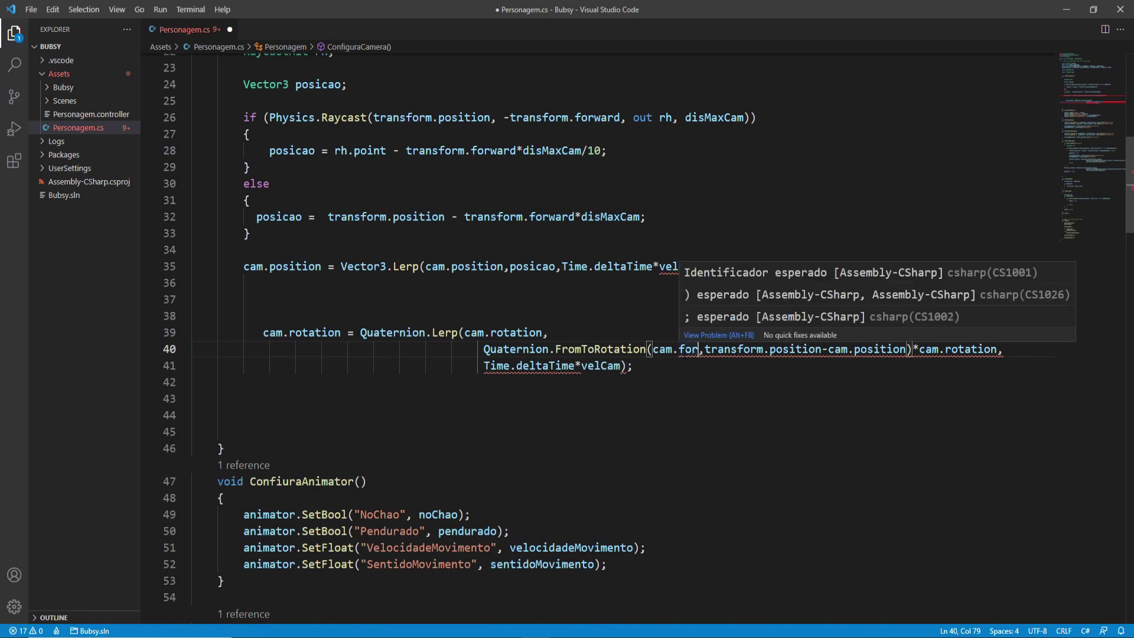
{"action": "type", "text": "wars"}
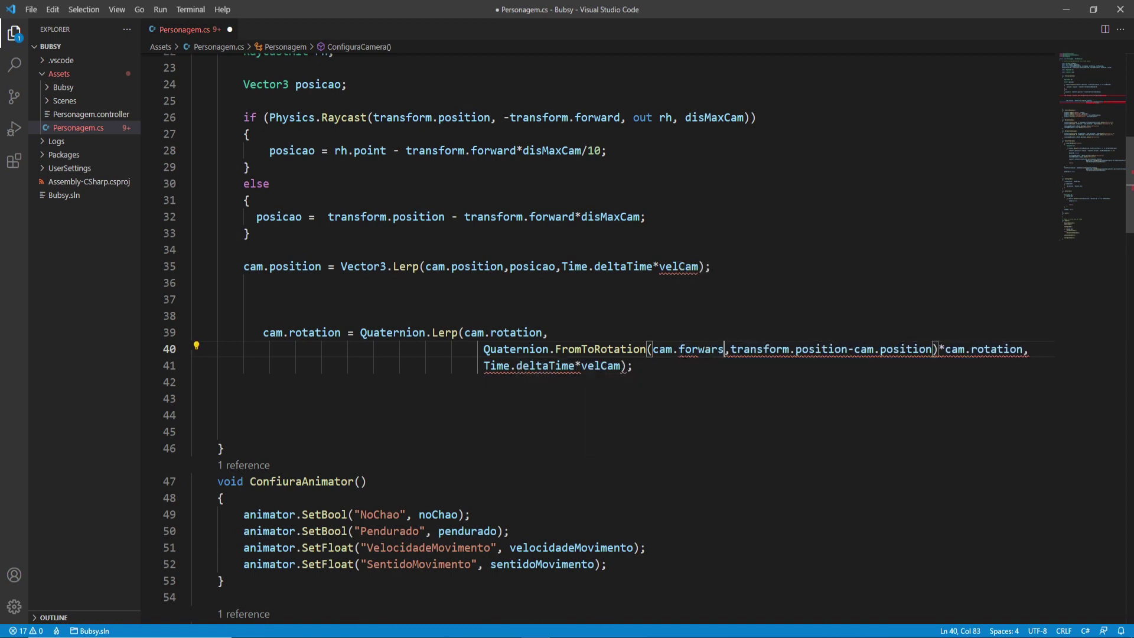
{"action": "key", "text": "BackSpace"}
{"action": "type", "text": "d"}
{"action": "key", "text": "ctrl+s"}
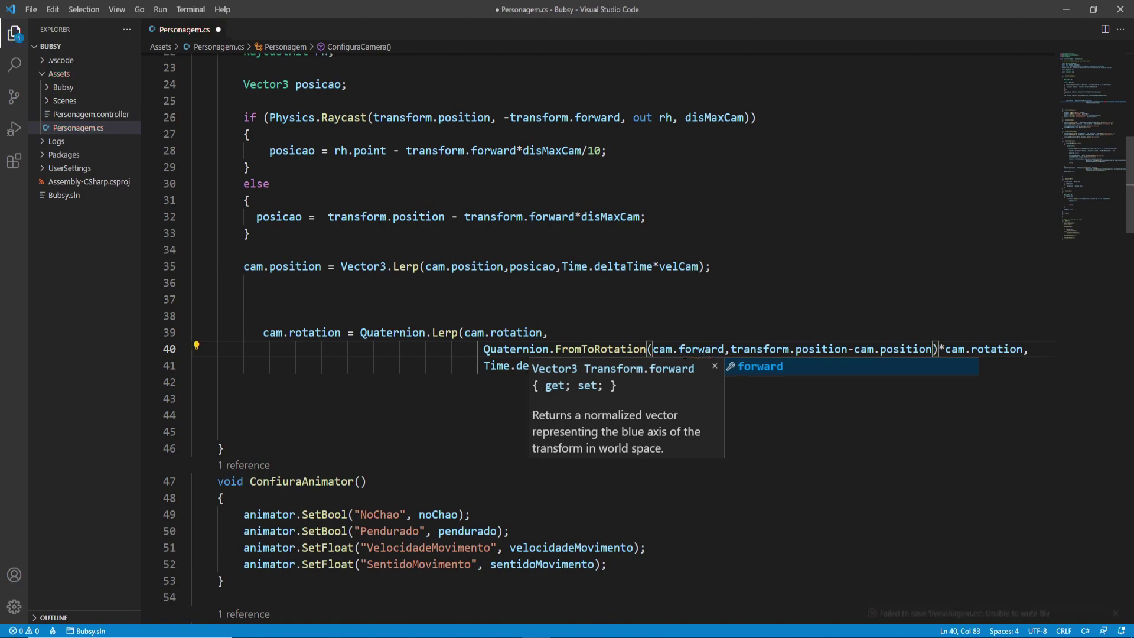
{"action": "key", "text": "Escape"}
Play-test in Unity, turning with A and D, running with W and climbing the wall.
{"action": "key", "text": "alt+Tab"}
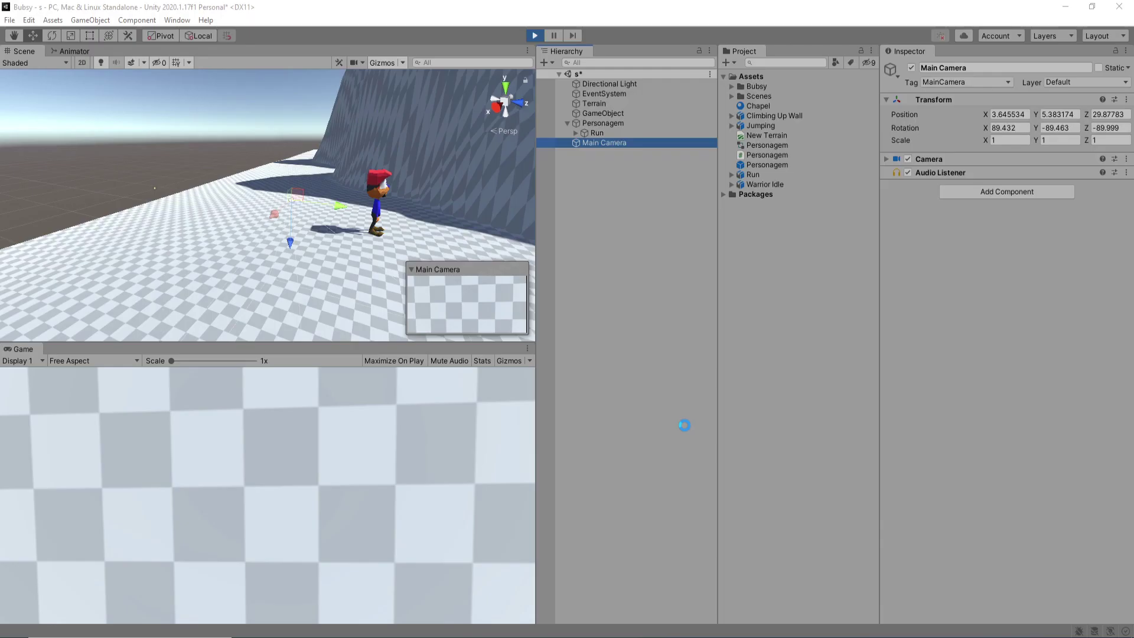
{"action": "key", "text": "ctrl+p"}
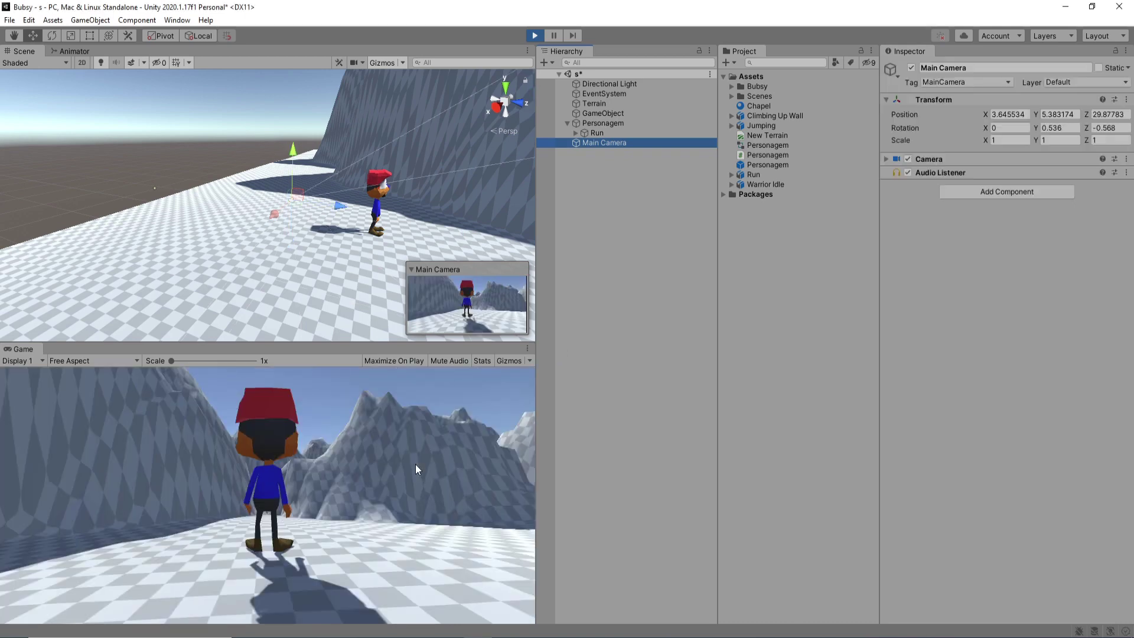
{"action": "left_click", "coordinate": [363, 465]}
{"action": "key", "text": "a"}
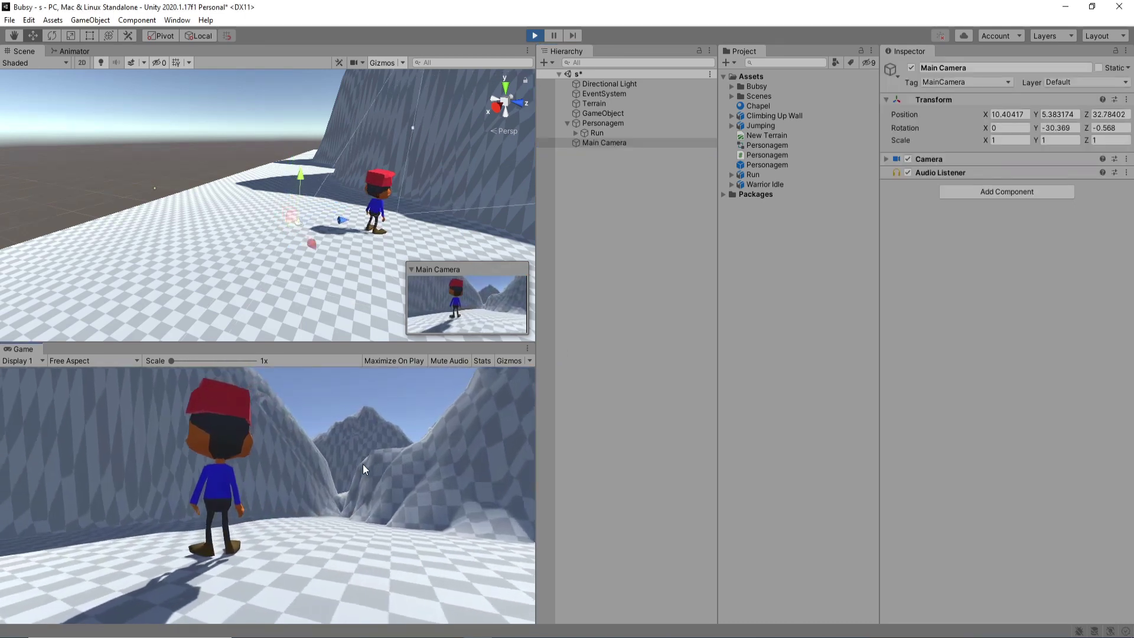
{"action": "key", "text": "d"}
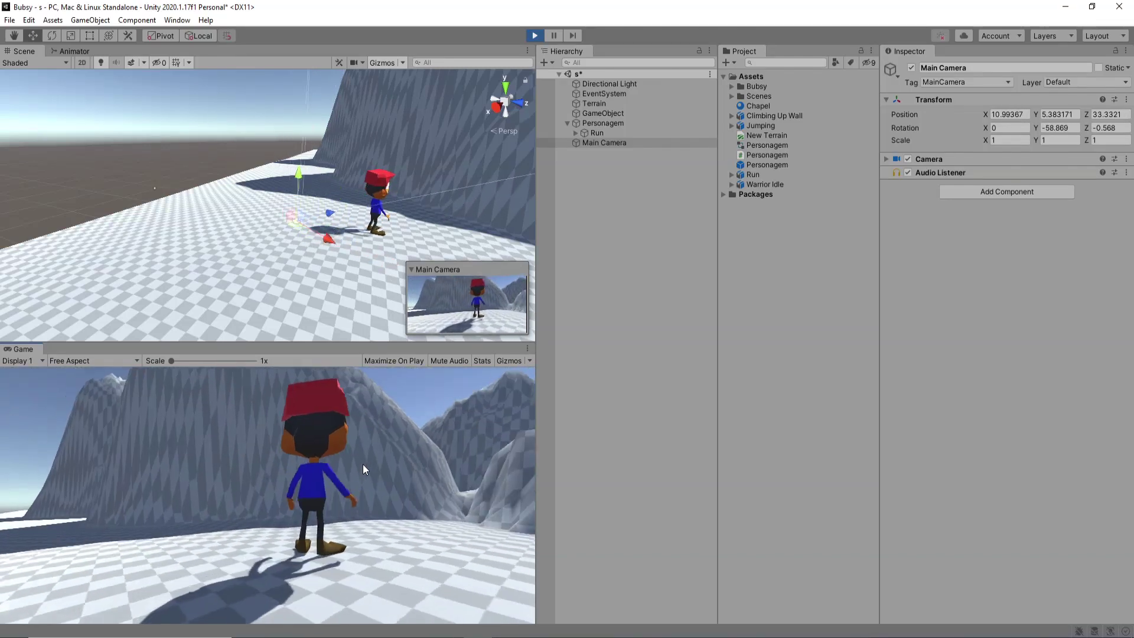
{"action": "key", "text": "w"}
{"action": "key", "text": "a"}
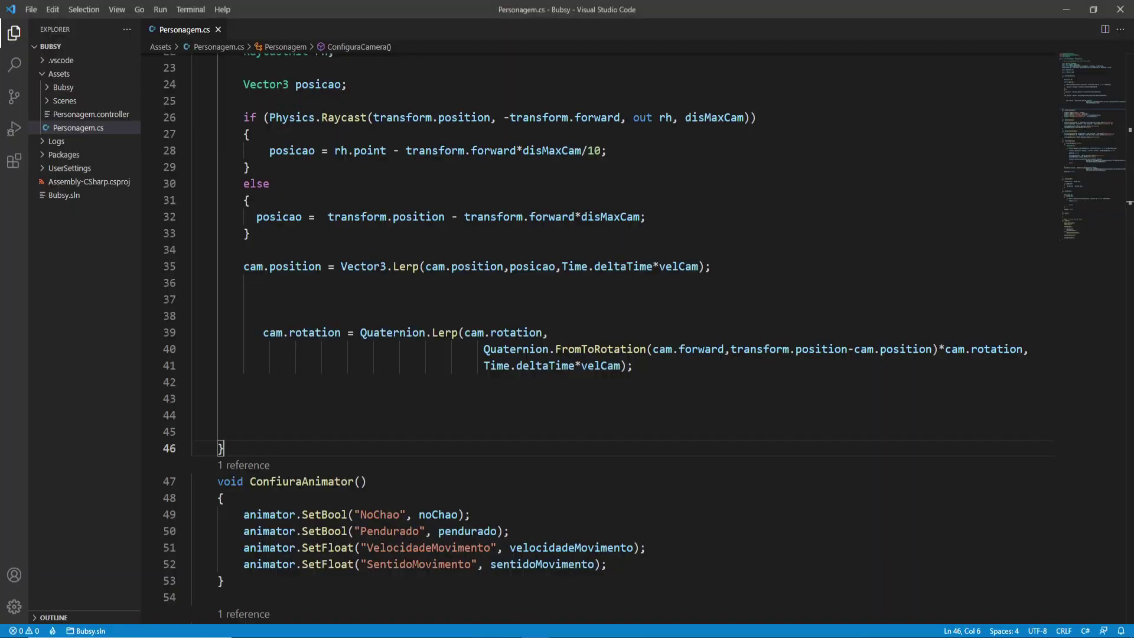
Add an if statement above the camera rotation with the copied pendurado variable as its condition.
{"action": "key", "text": "alt+Tab"}
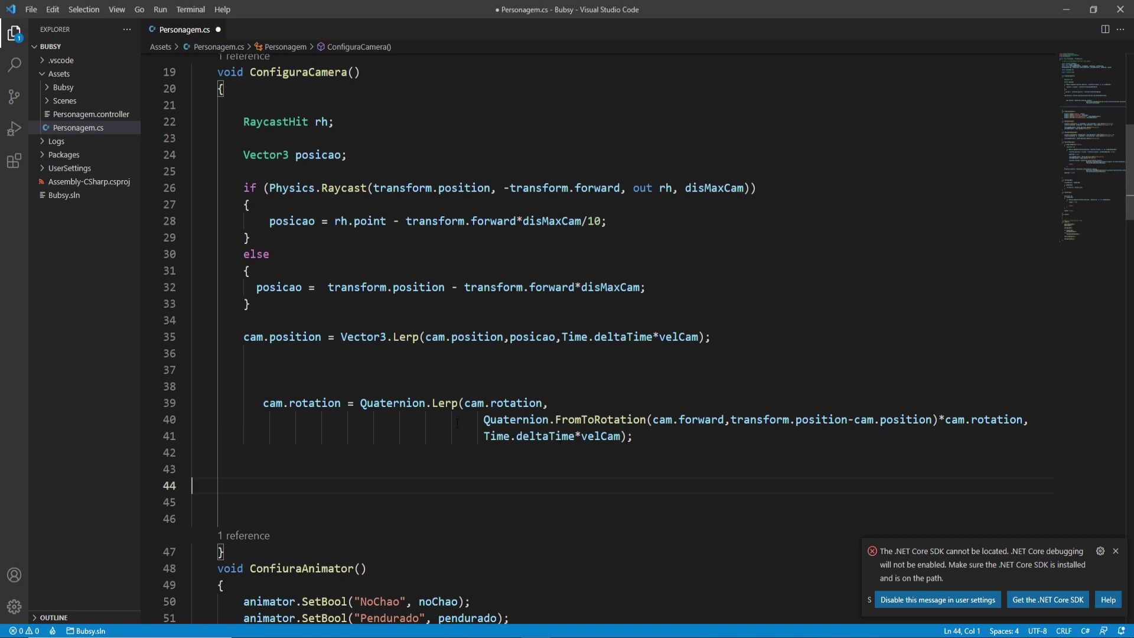
{"action": "left_click", "coordinate": [245, 389]}
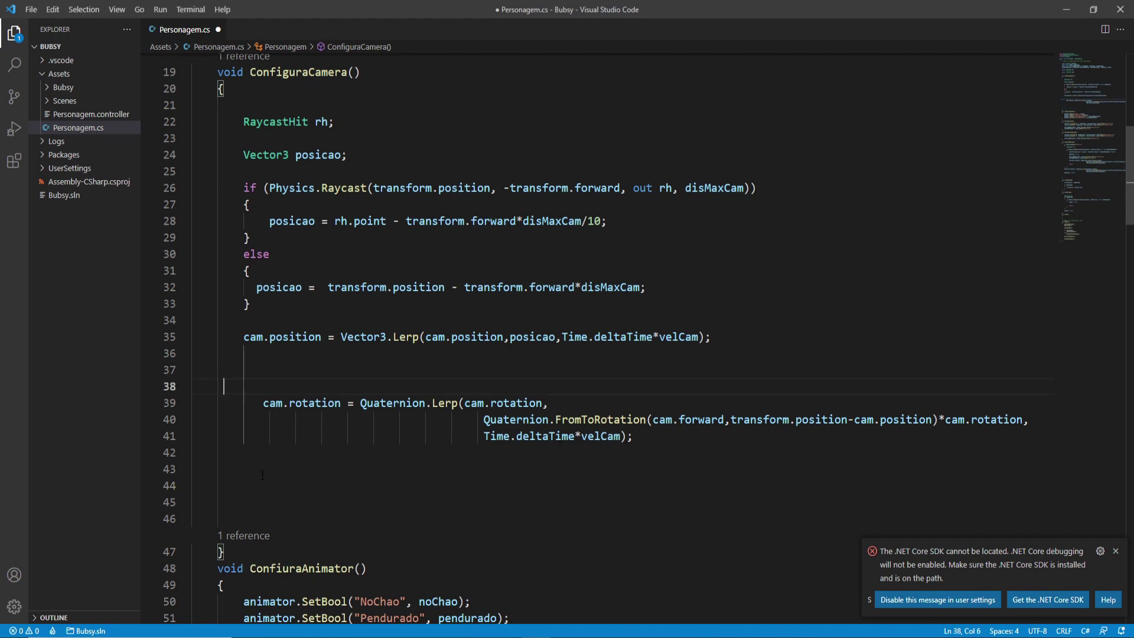
{"action": "type", "text": "if"}
{"action": "type", "text": "()"}
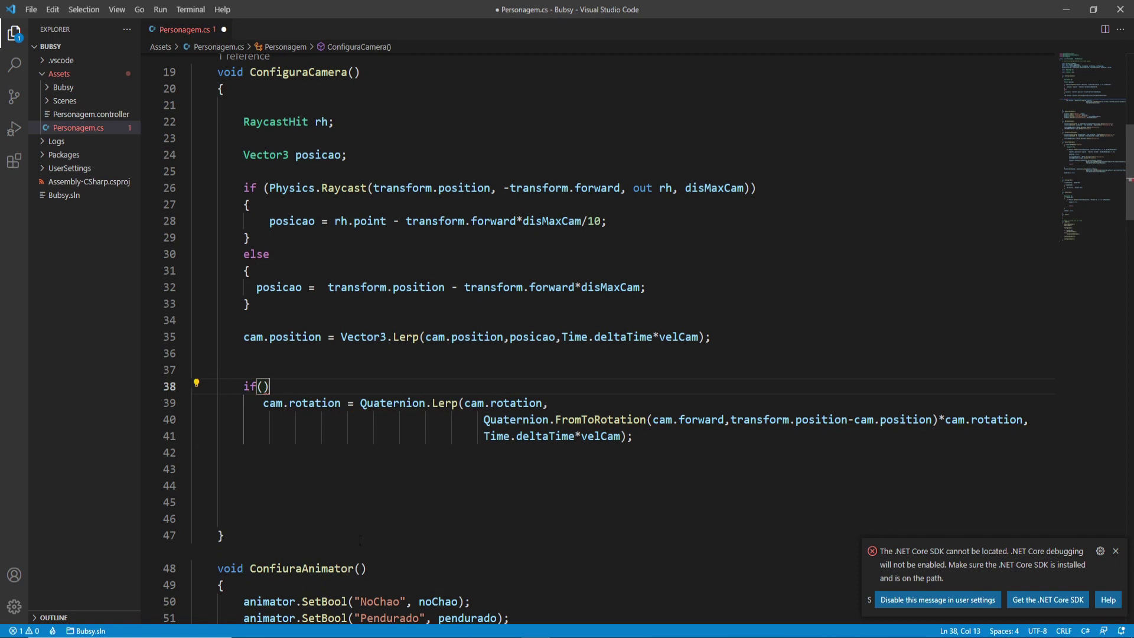
{"action": "scroll", "coordinate": [317, 417], "scroll_direction": "up", "scroll_amount": 3}
{"action": "scroll", "coordinate": [343, 433], "scroll_direction": "down", "scroll_amount": 3}
{"action": "scroll", "coordinate": [371, 430], "scroll_direction": "up", "scroll_amount": 6}
{"action": "scroll", "coordinate": [370, 430], "scroll_direction": "up", "scroll_amount": 1}
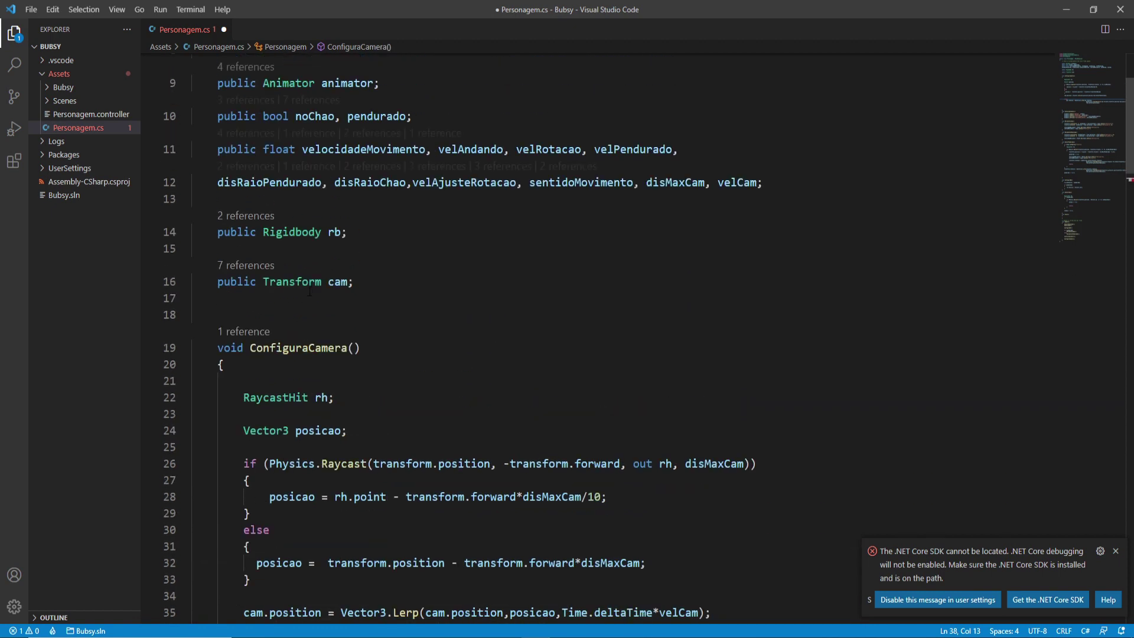
{"action": "scroll", "coordinate": [370, 430], "scroll_direction": "up", "scroll_amount": 2}
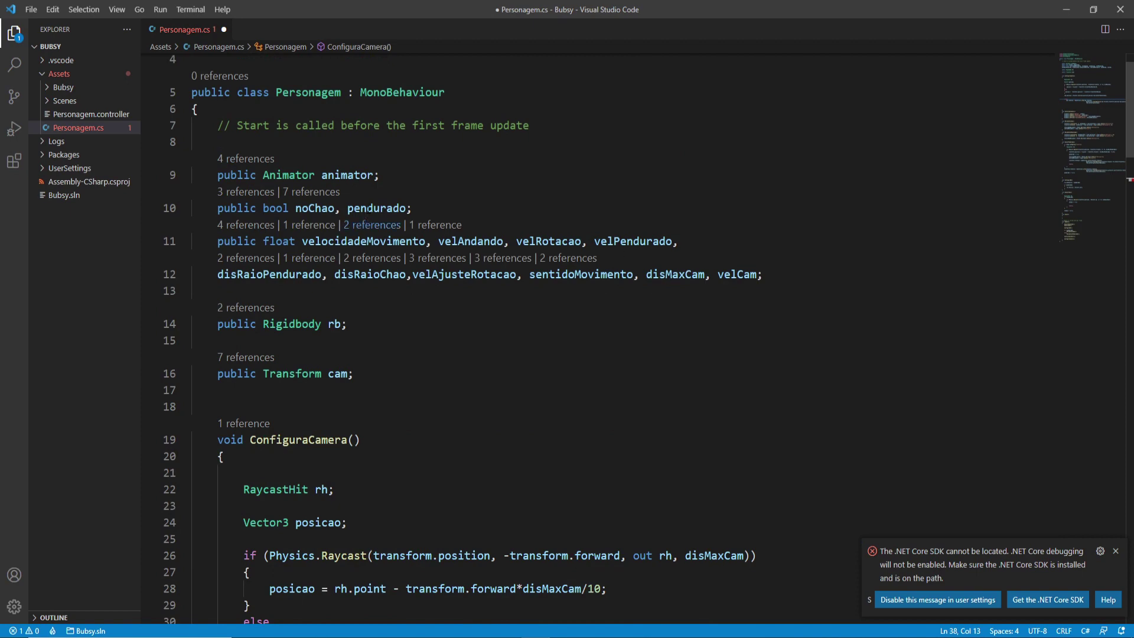
{"action": "double_click", "coordinate": [369, 210]}
{"action": "key", "text": "ctrl+c"}
{"action": "scroll", "coordinate": [290, 404], "scroll_direction": "down", "scroll_amount": 5}
{"action": "scroll", "coordinate": [289, 405], "scroll_direction": "down", "scroll_amount": 3}
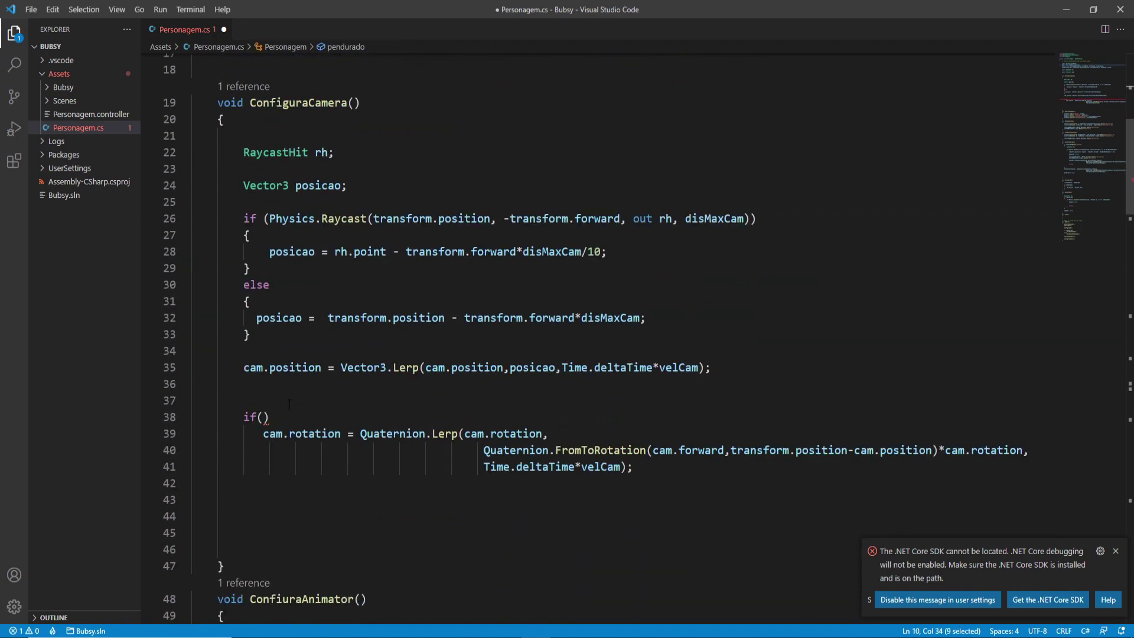
{"action": "left_click", "coordinate": [266, 418]}
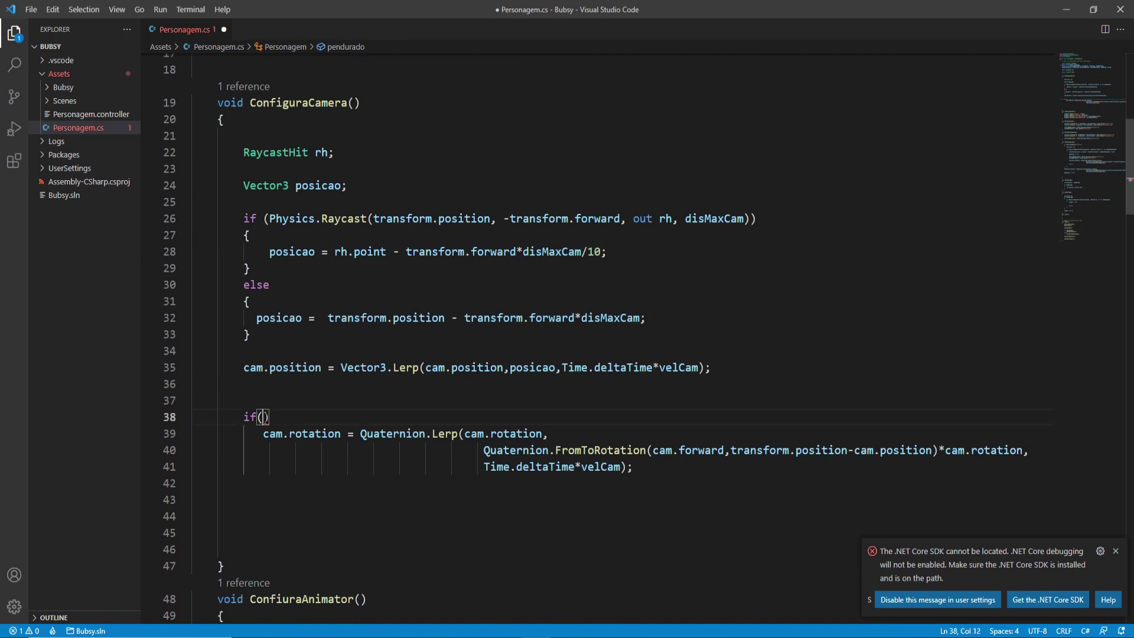
{"action": "key", "text": "ctrl+v"}
Wrap the rotation statement in the if block's braces and add an empty else block.
{"action": "key", "text": "Return"}
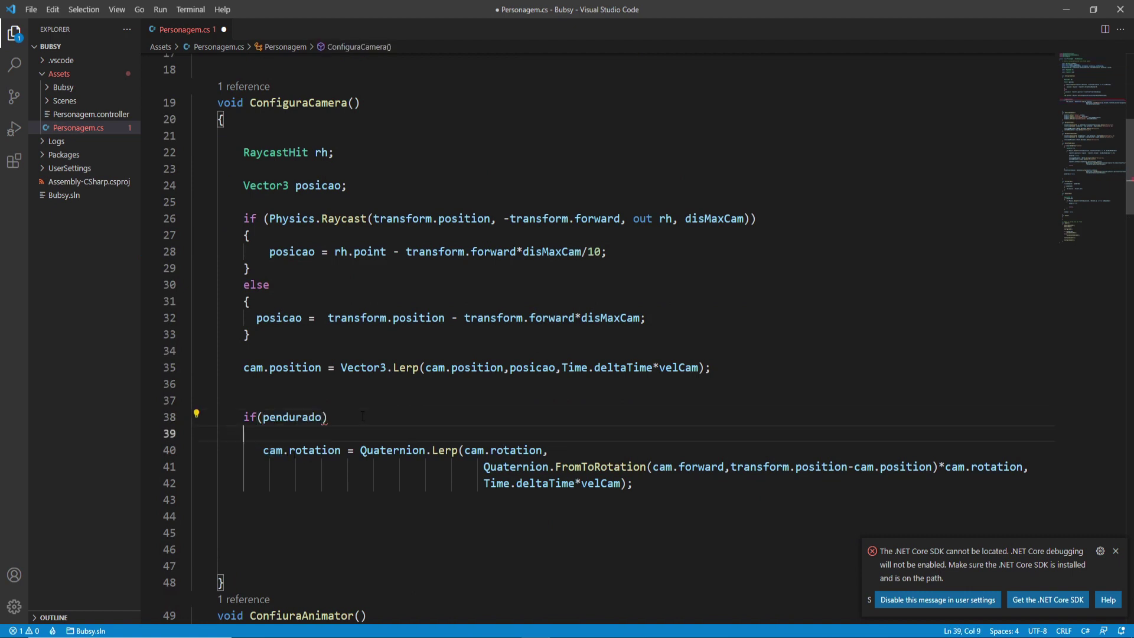
{"action": "type", "text": "{"}
{"action": "key", "text": "Delete"}
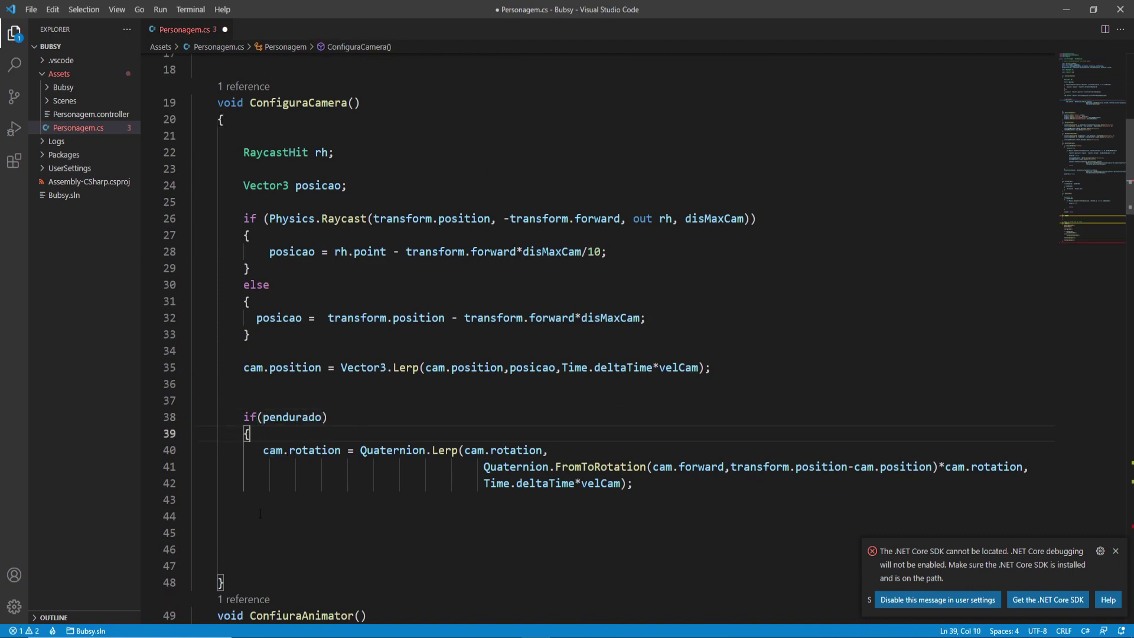
{"action": "left_click", "coordinate": [258, 512]}
{"action": "type", "text": "}"}
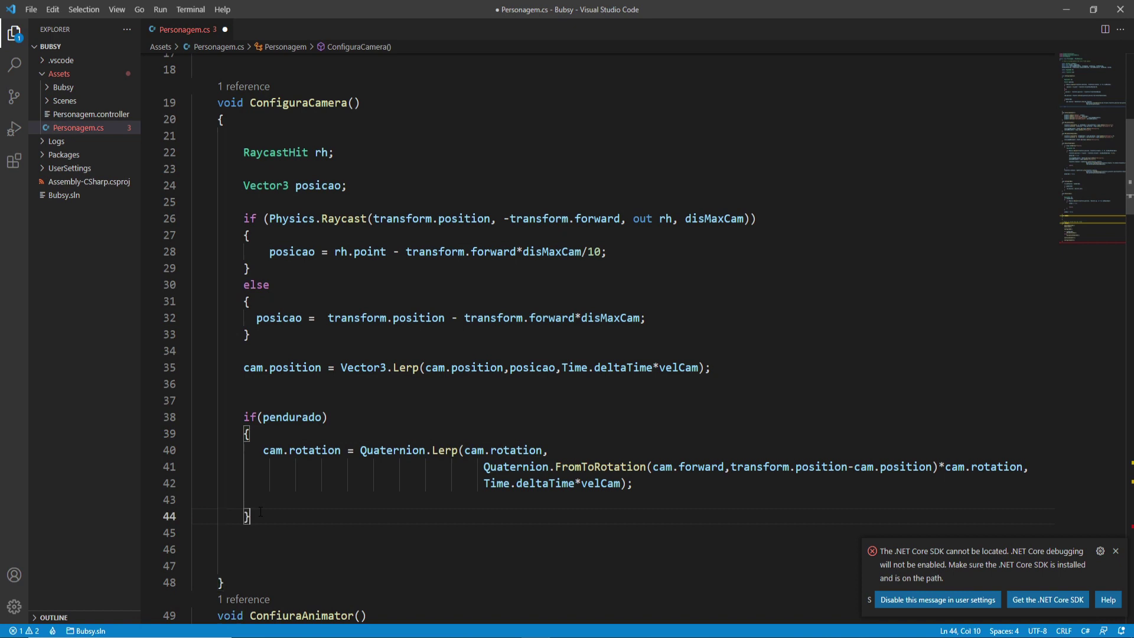
{"action": "key", "text": "Return"}
{"action": "type", "text": "else"}
{"action": "key", "text": "Return"}
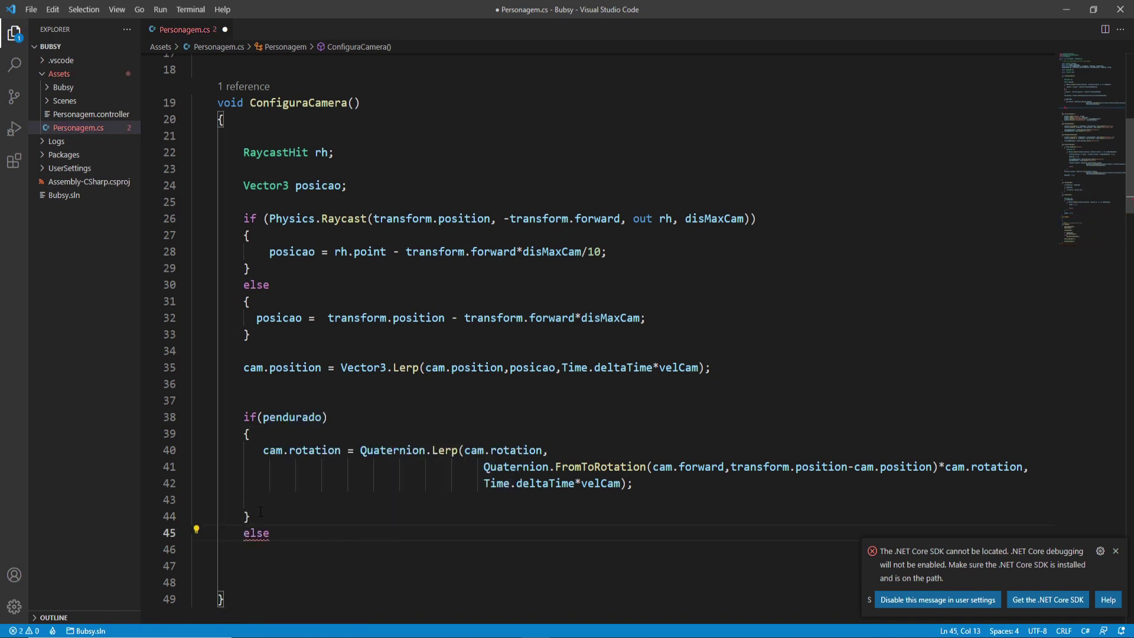
{"action": "scroll", "coordinate": [722, 459], "scroll_direction": "down", "scroll_amount": 3}
{"action": "type", "text": "{"}
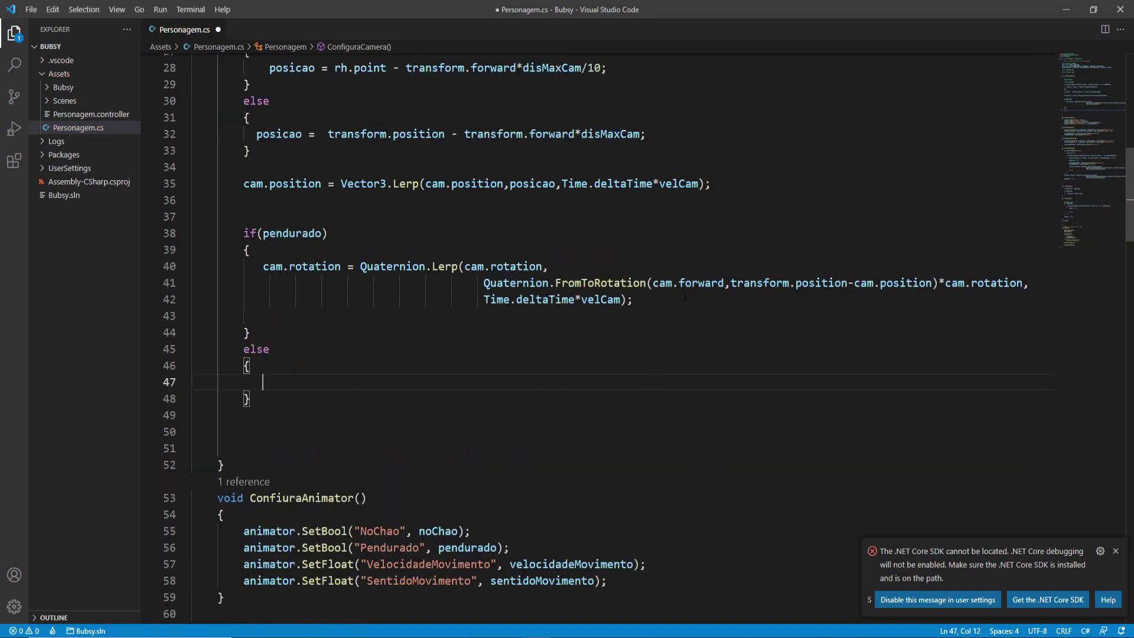
Copy the Quaternion.Lerp rotation line into else and change FromToRotation to LookRotation.
{"action": "left_click_drag", "start_coordinate": [685, 298], "coordinate": [271, 266]}
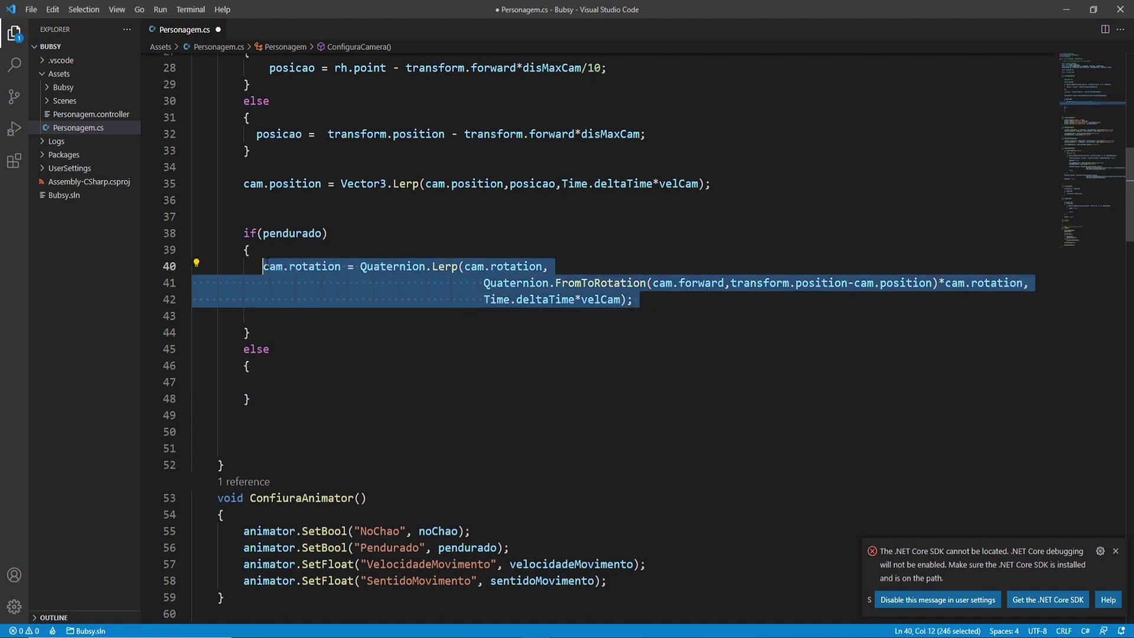
{"action": "key", "text": "ctrl+c"}
{"action": "left_click", "coordinate": [286, 382]}
{"action": "key", "text": "ctrl+v"}
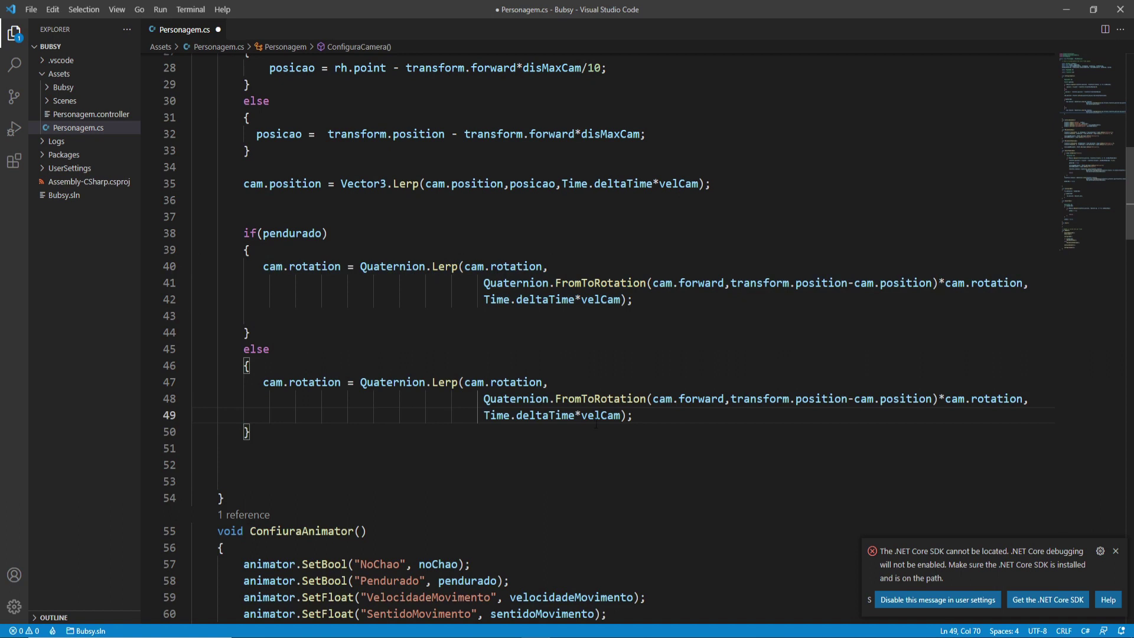
{"action": "double_click", "coordinate": [603, 399]}
{"action": "key", "text": "BackSpace"}
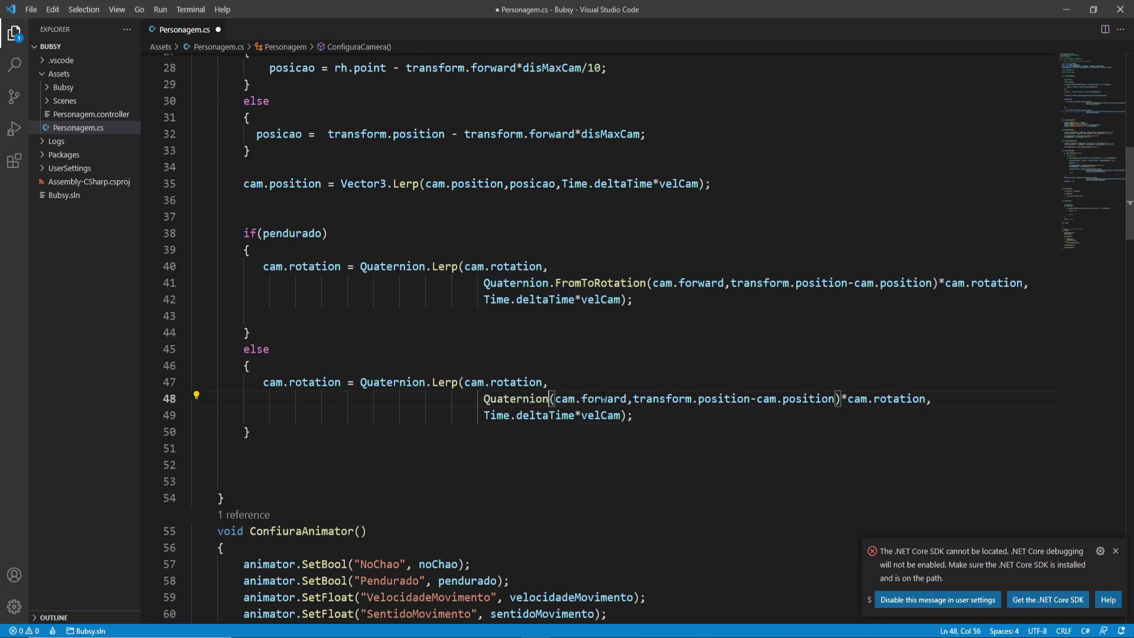
{"action": "type", "text": ".lo"}
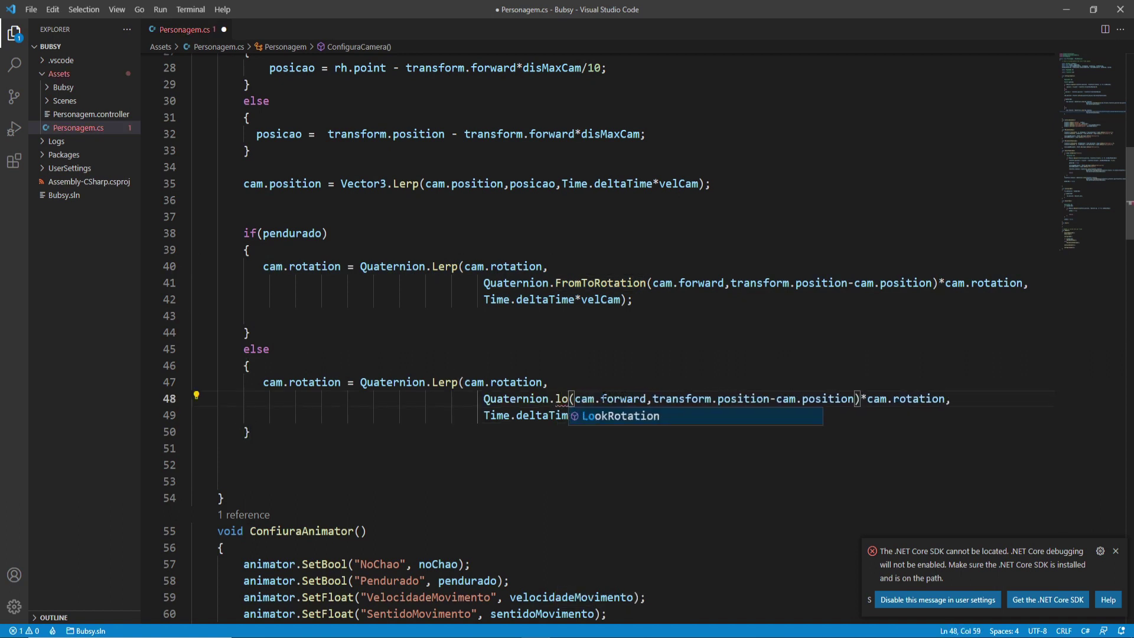
{"action": "key", "text": "Tab"}
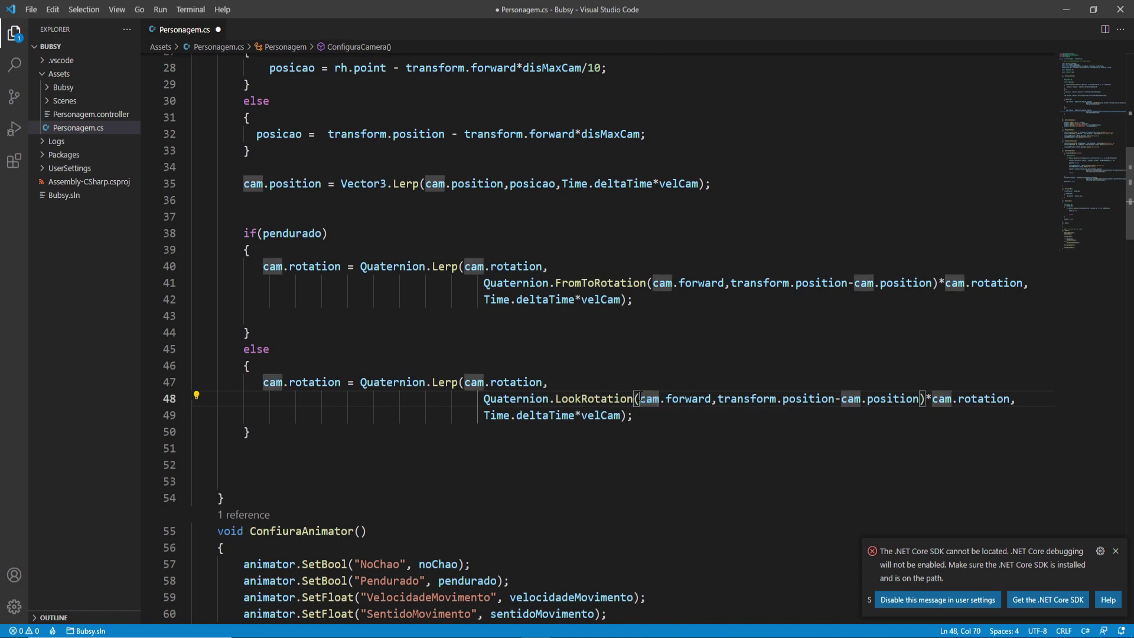
{"action": "key", "text": "ctrl+space"}
{"action": "key", "text": "Escape"}
{"action": "key", "text": "Left"}
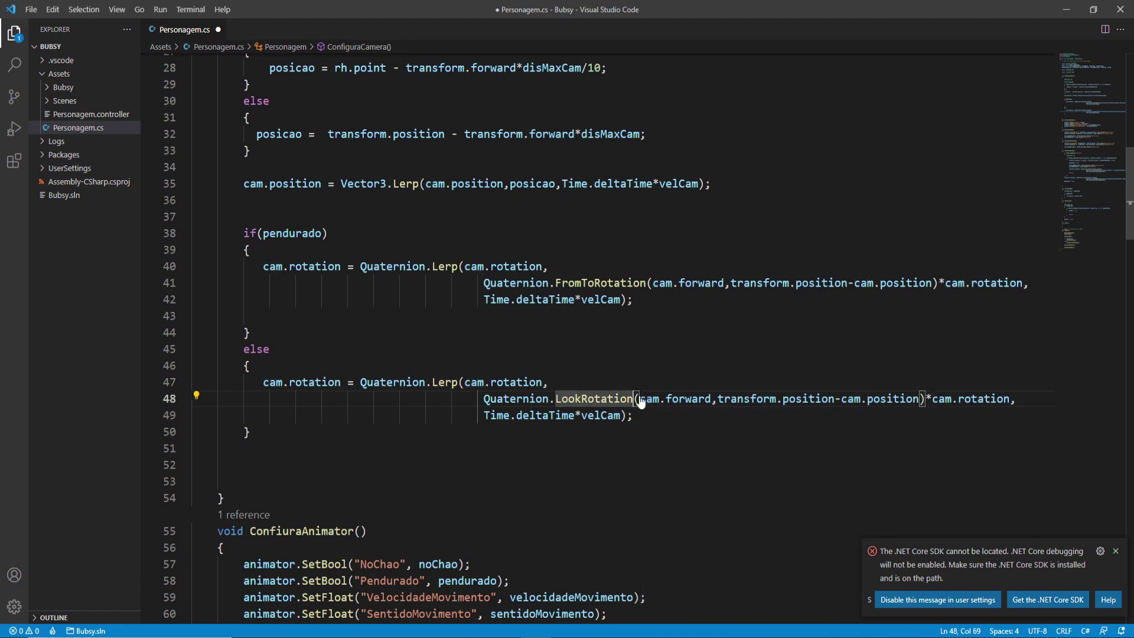
{"action": "key", "text": "ctrl+shift+space"}
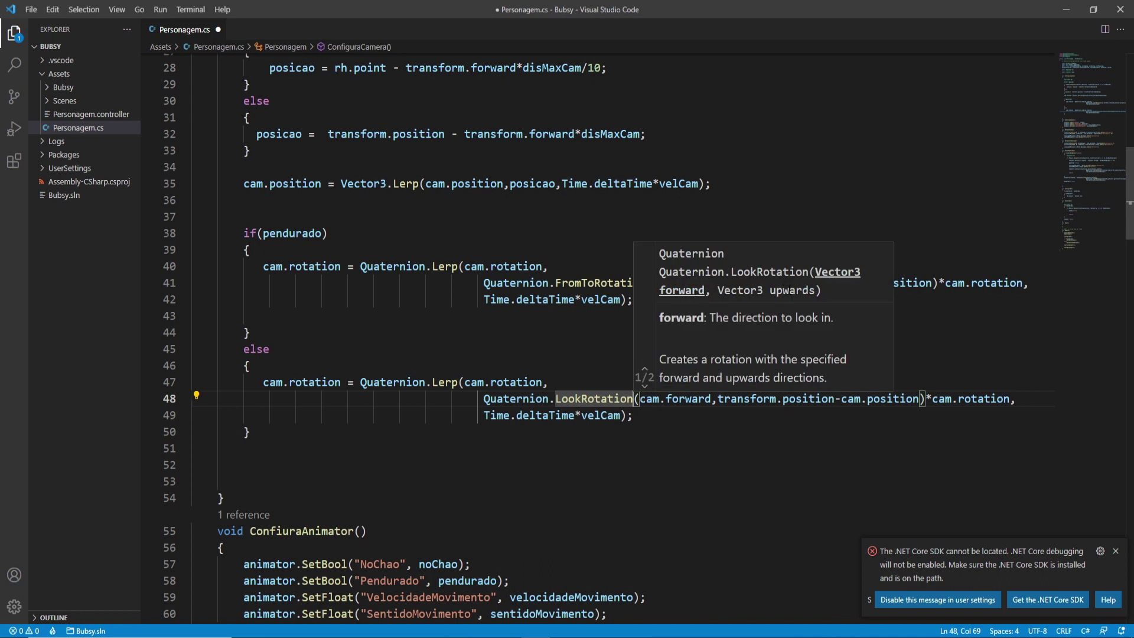
{"action": "left_click", "coordinate": [786, 412]}
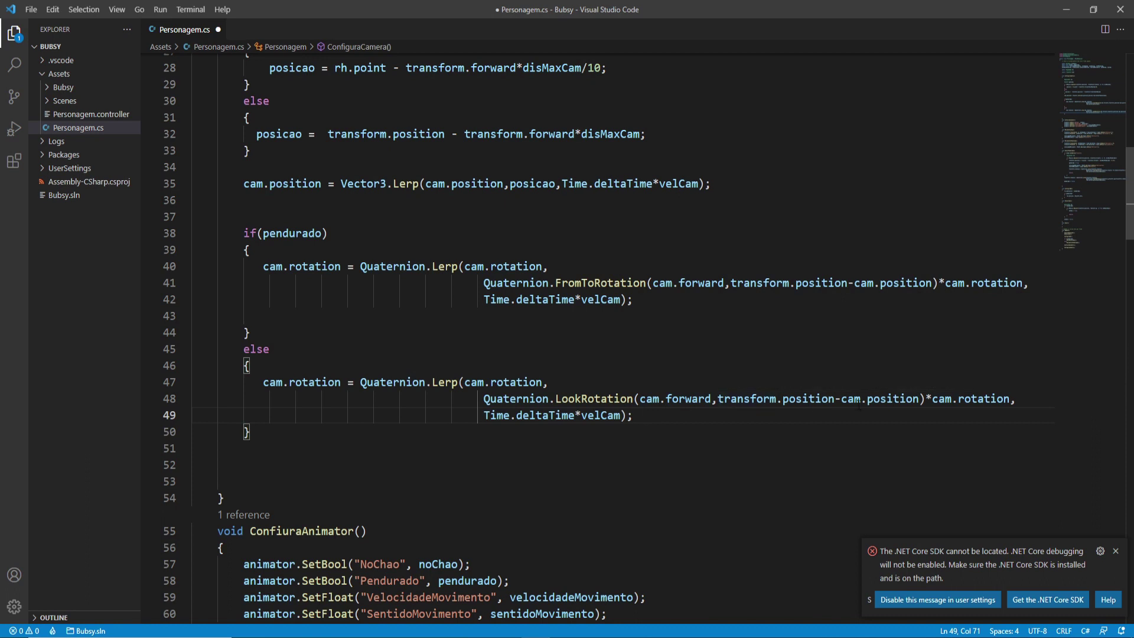
Set the LookRotation arguments to transform.position-cam.position and cam.up, then save Personagem.cs.
{"action": "left_click", "coordinate": [722, 401]}
{"action": "left_click_drag", "start_coordinate": [718, 399], "coordinate": [641, 400]}
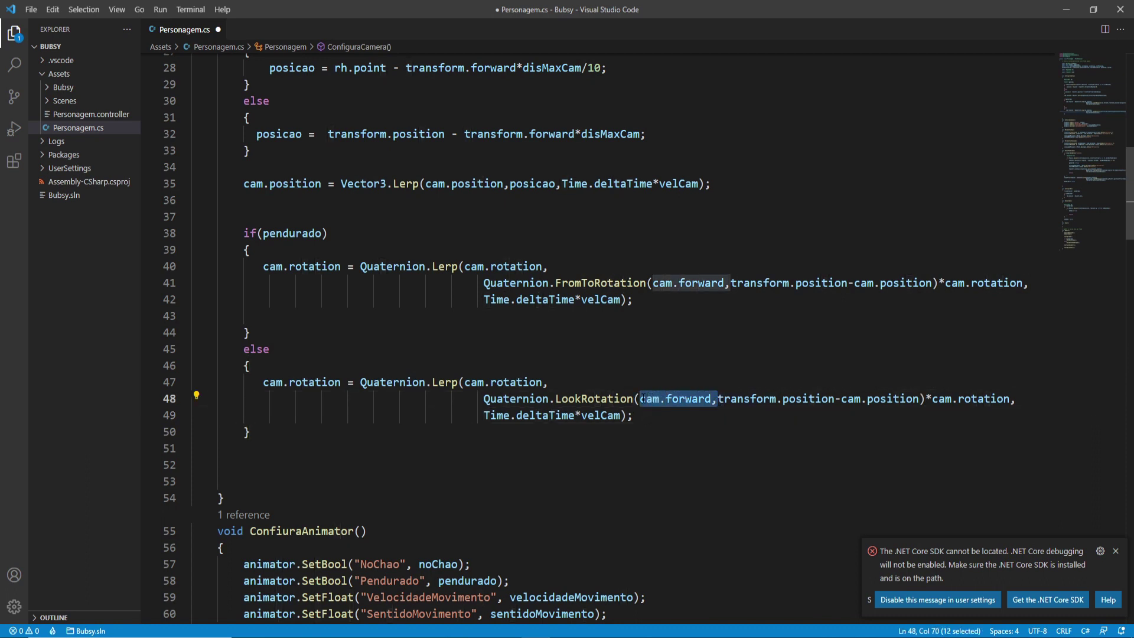
{"action": "key", "text": "BackSpace"}
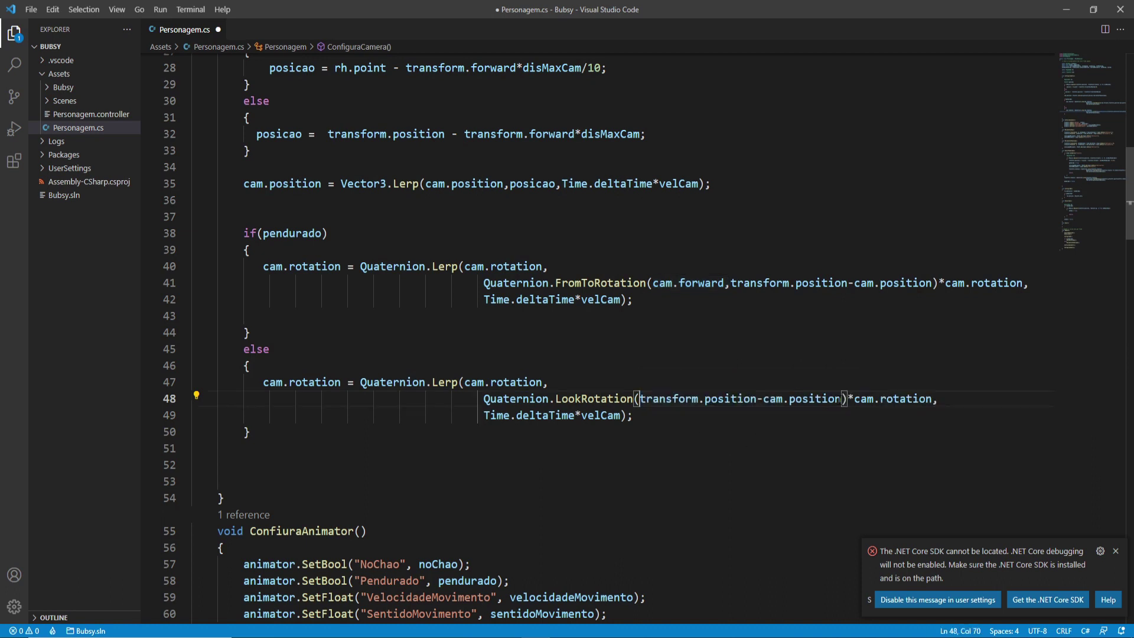
{"action": "left_click", "coordinate": [834, 399]}
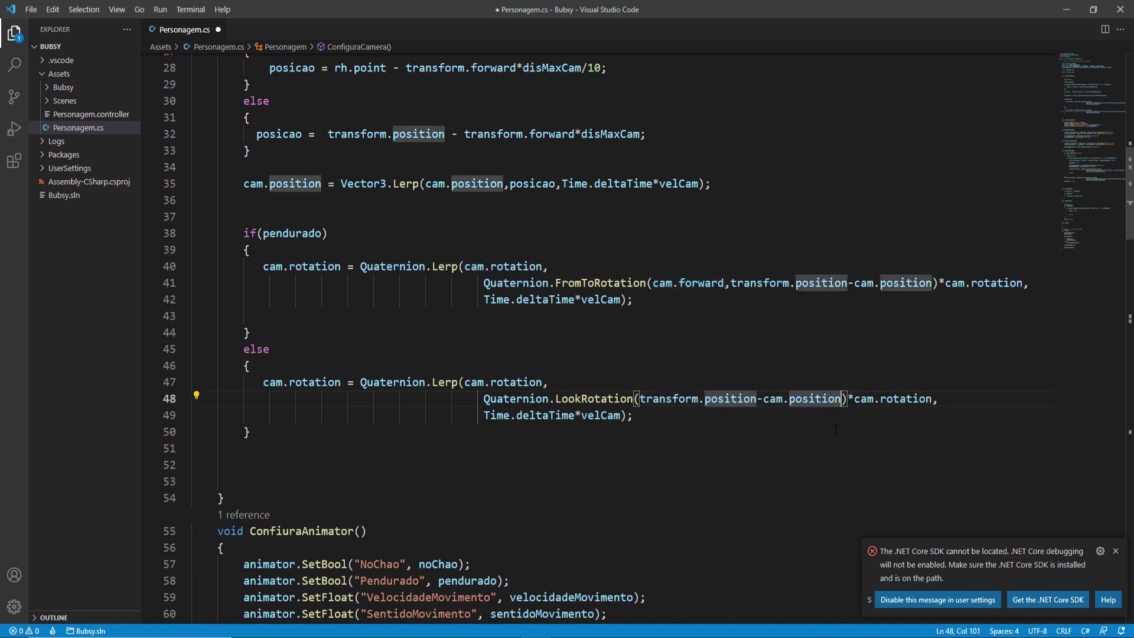
{"action": "type", "text": ", "}
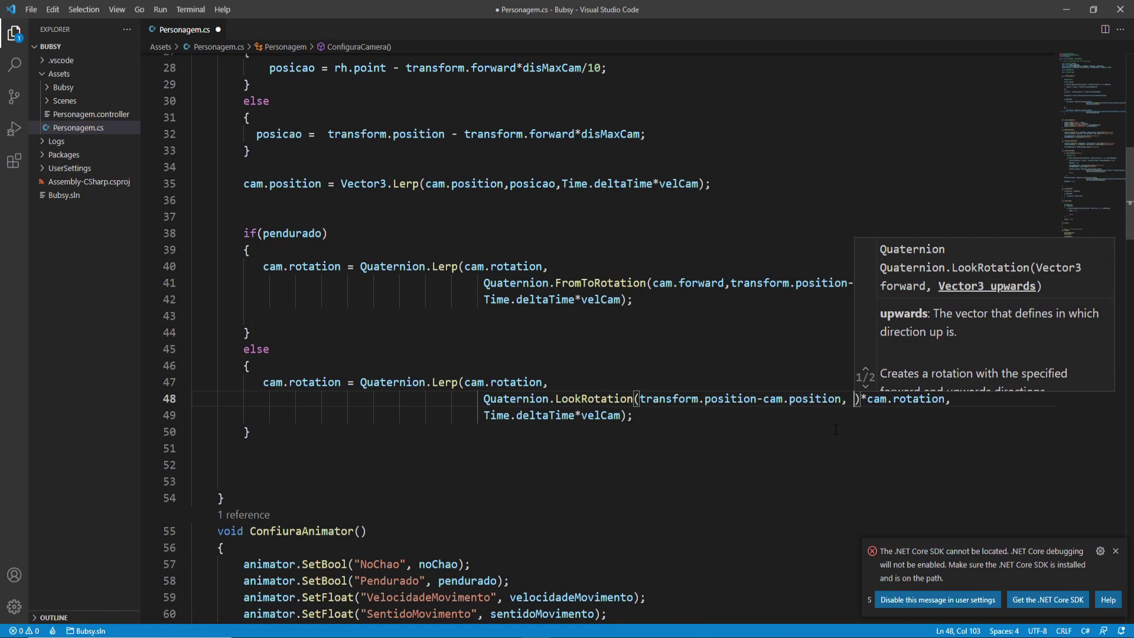
{"action": "type", "text": "tr"}
{"action": "key", "text": "BackSpace"}
{"action": "key", "text": "BackSpace"}
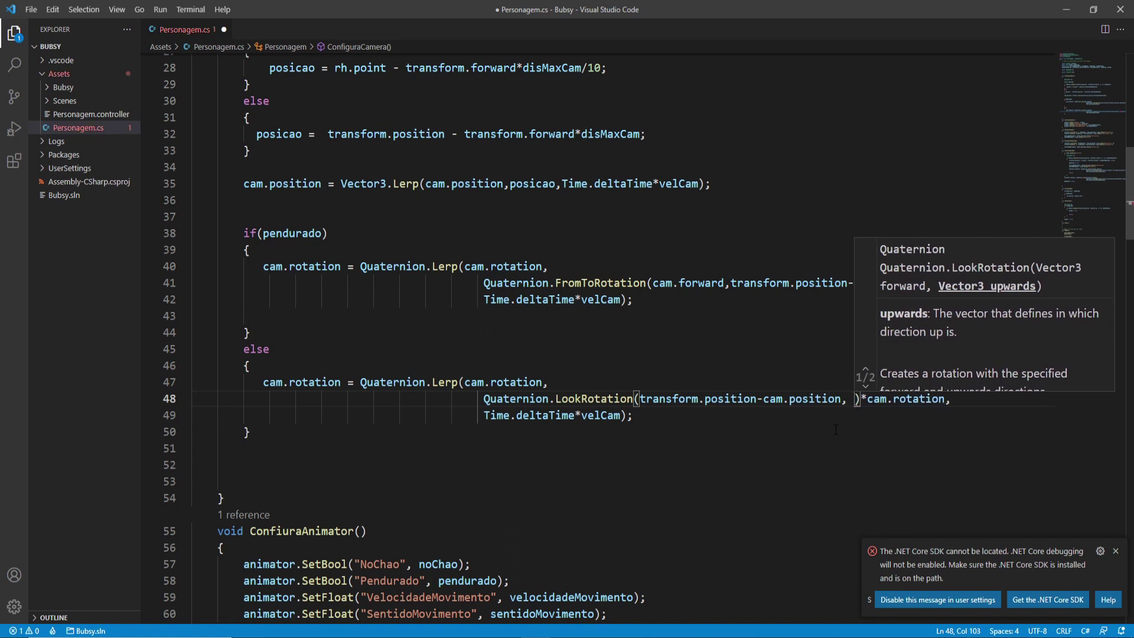
{"action": "type", "text": "cam."}
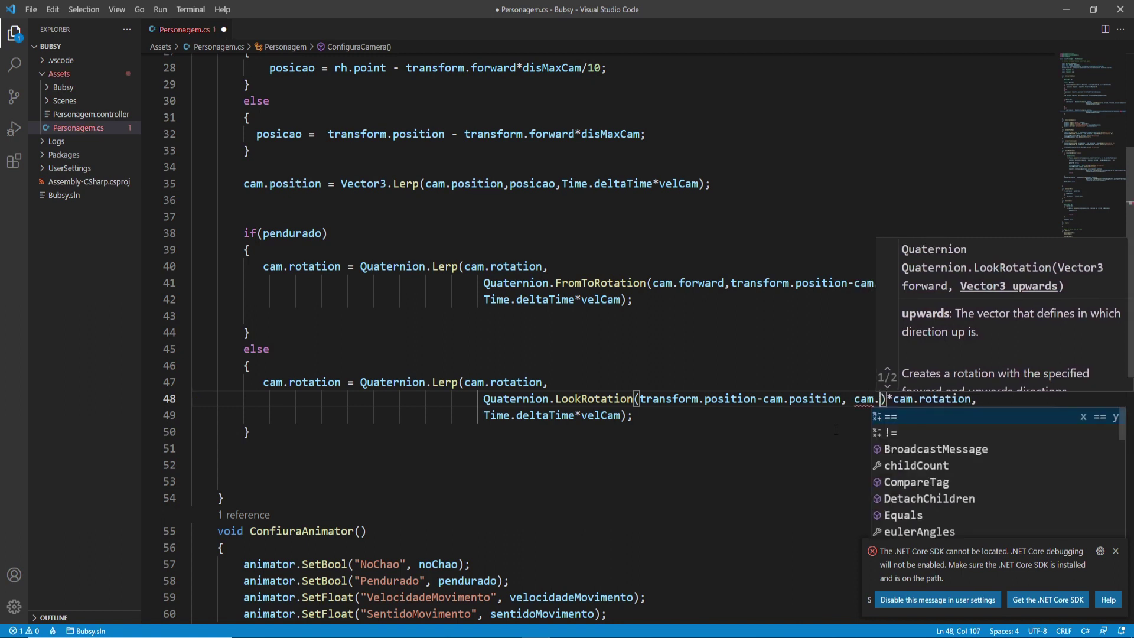
{"action": "type", "text": "up"}
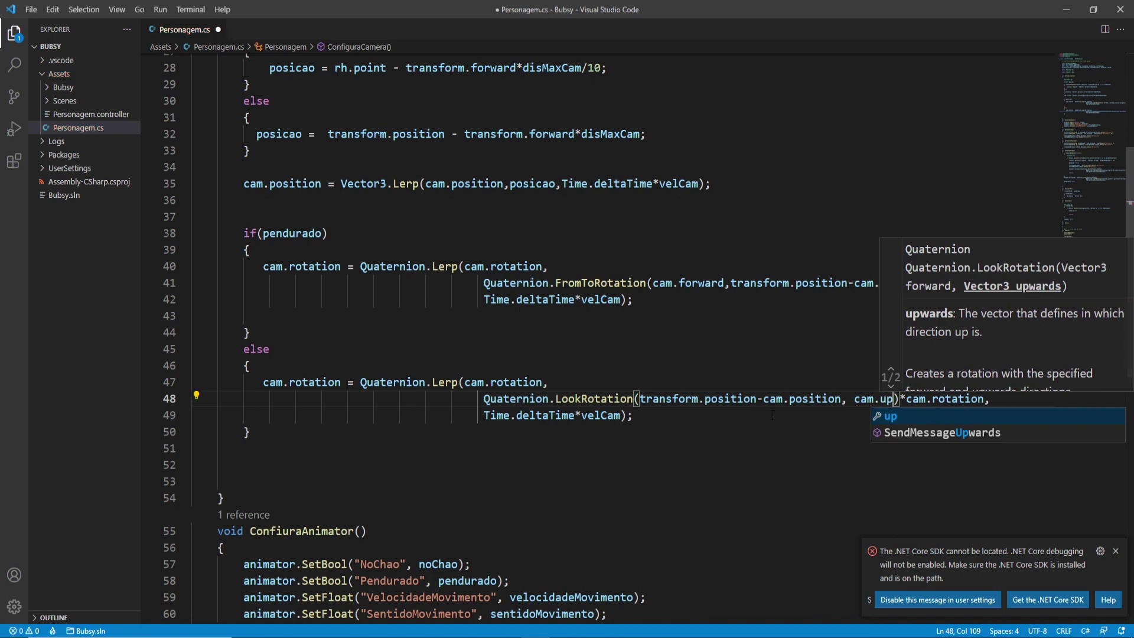
{"action": "left_click", "coordinate": [772, 416]}
{"action": "key", "text": "ctrl+s"}
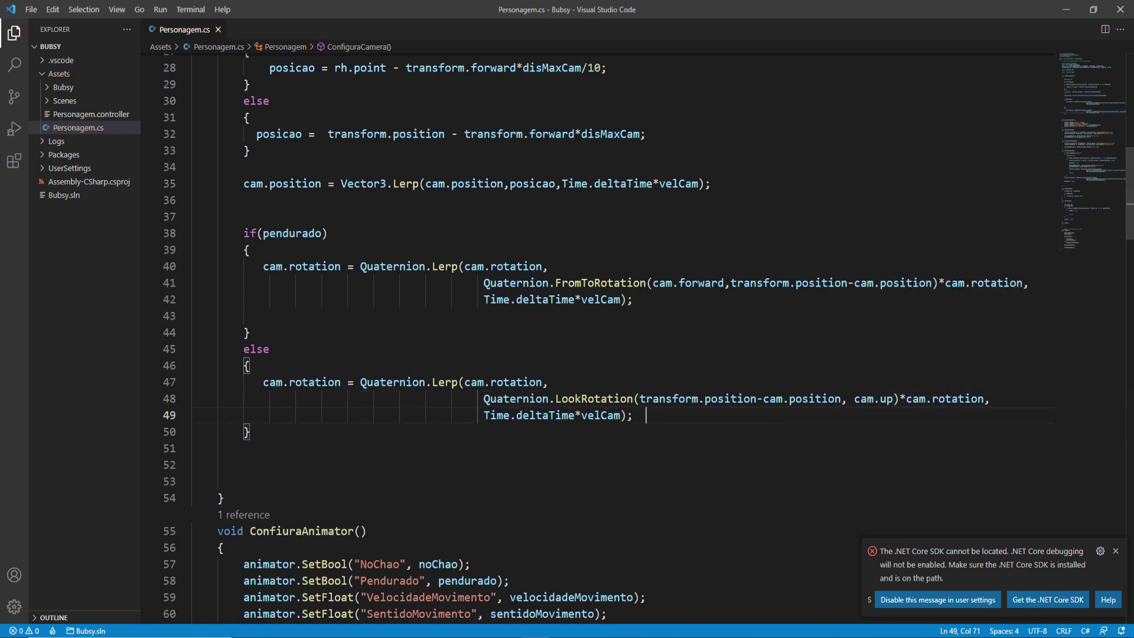
{"action": "mouse_move", "coordinate": [507, 636]}
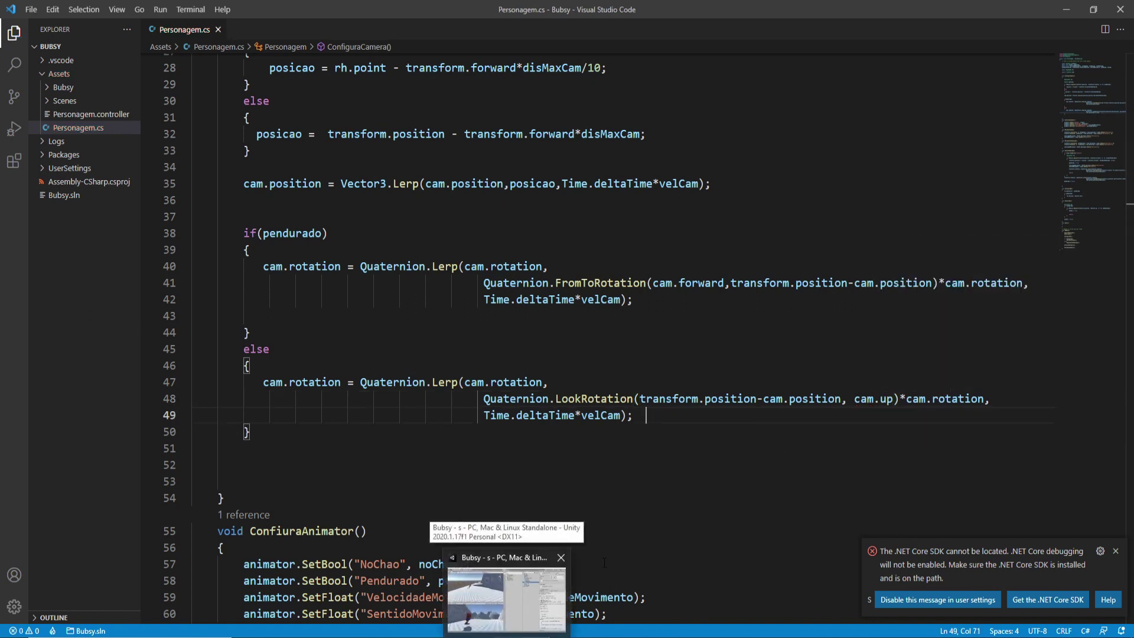
Select Personagem, run and stop a play test of the camera, then return to the code.
{"action": "key", "text": "alt+Tab"}
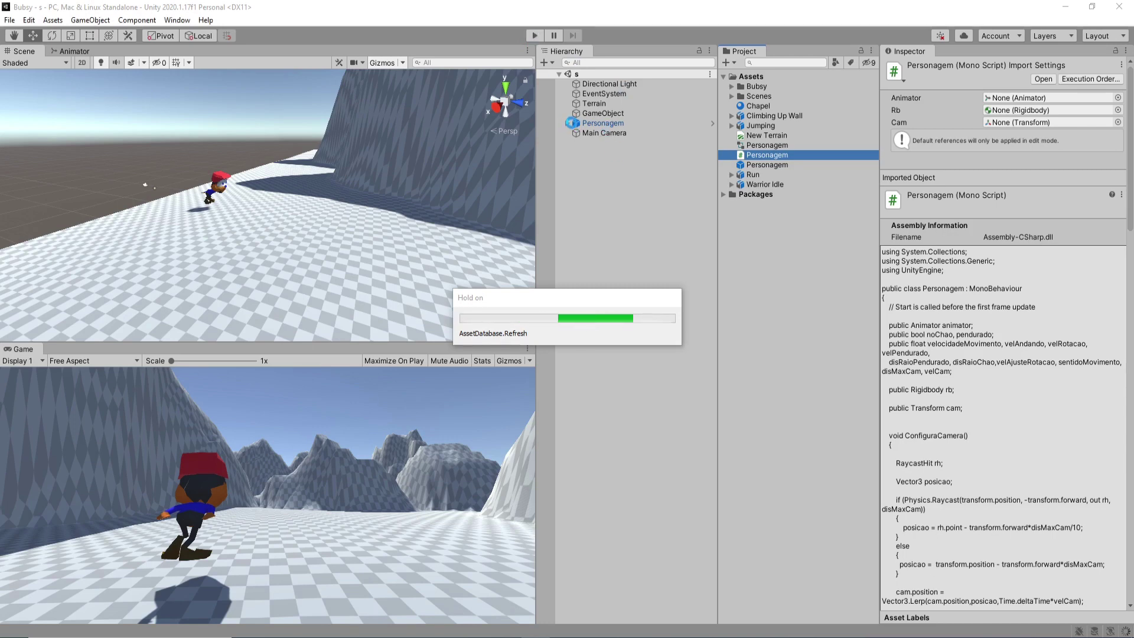
{"action": "left_click", "coordinate": [579, 128]}
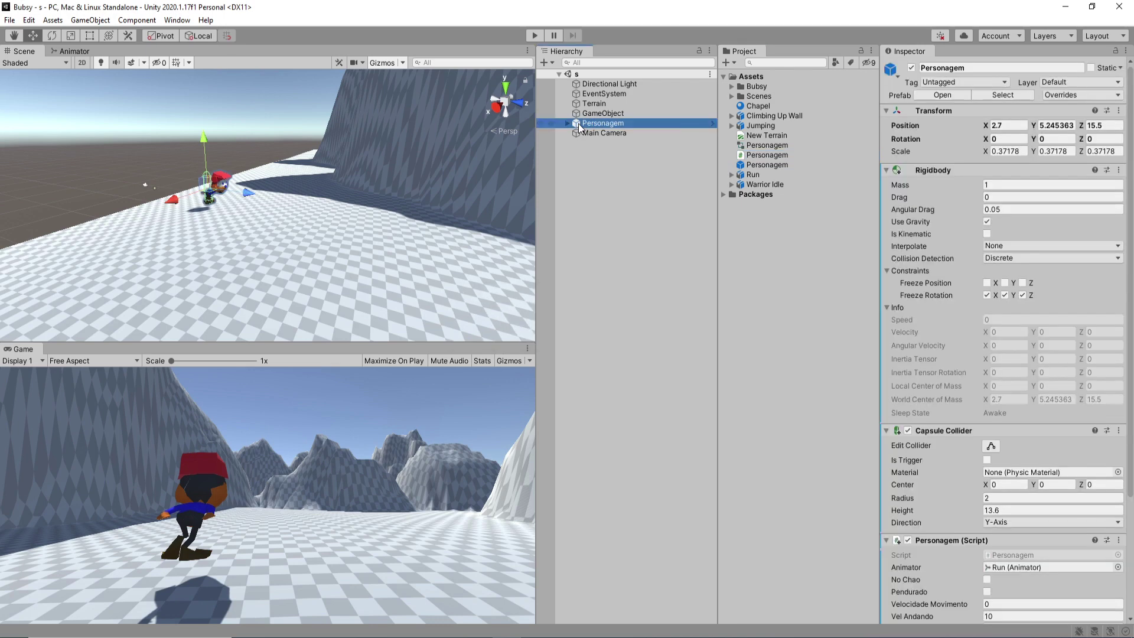
{"action": "scroll", "coordinate": [1034, 405], "scroll_direction": "down", "scroll_amount": 5}
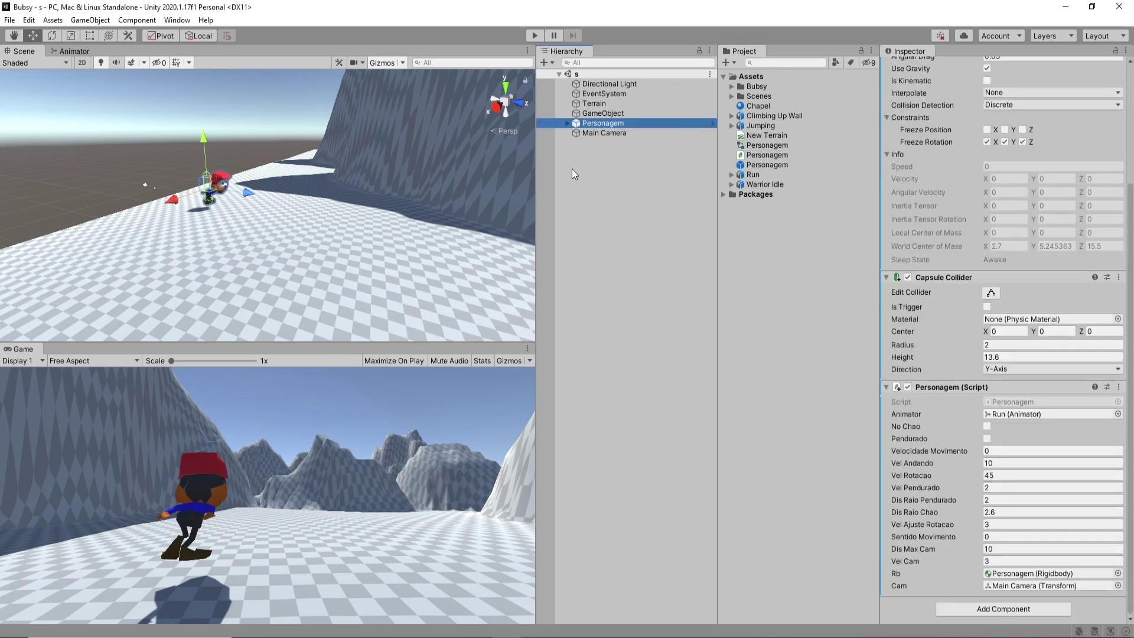
{"action": "left_click", "coordinate": [533, 35]}
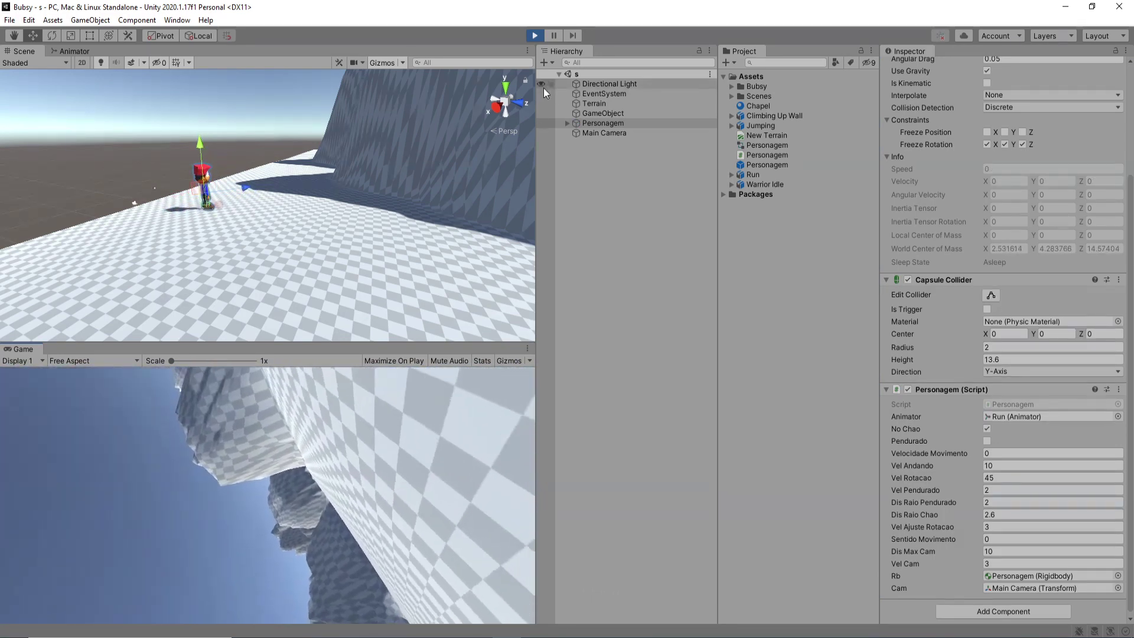
{"action": "left_click", "coordinate": [534, 37]}
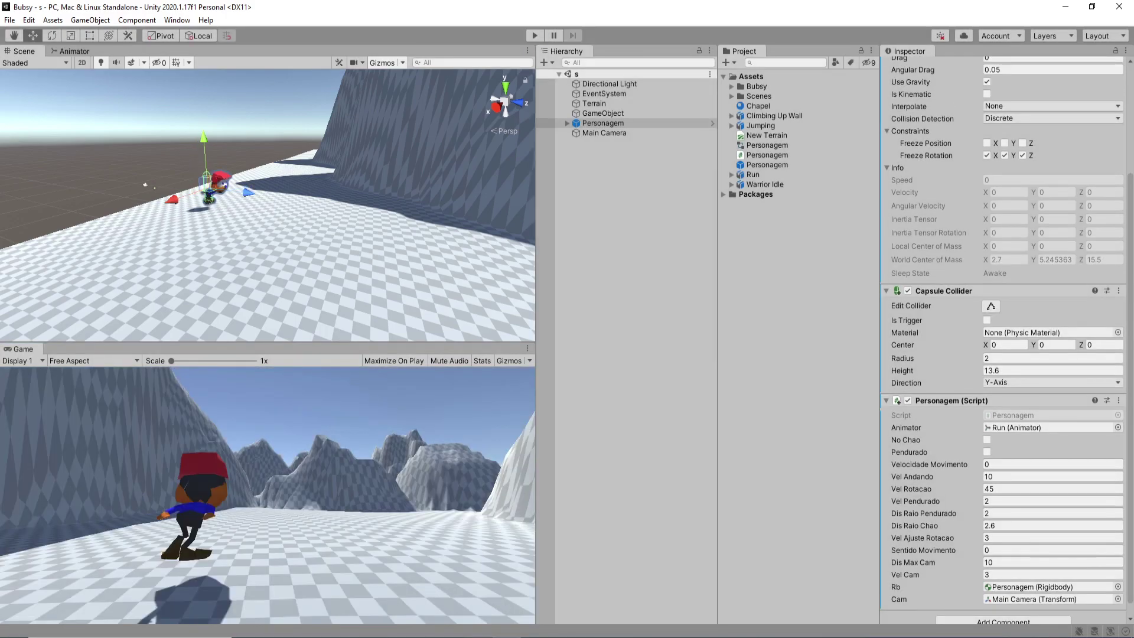
{"action": "key", "text": "alt+Tab"}
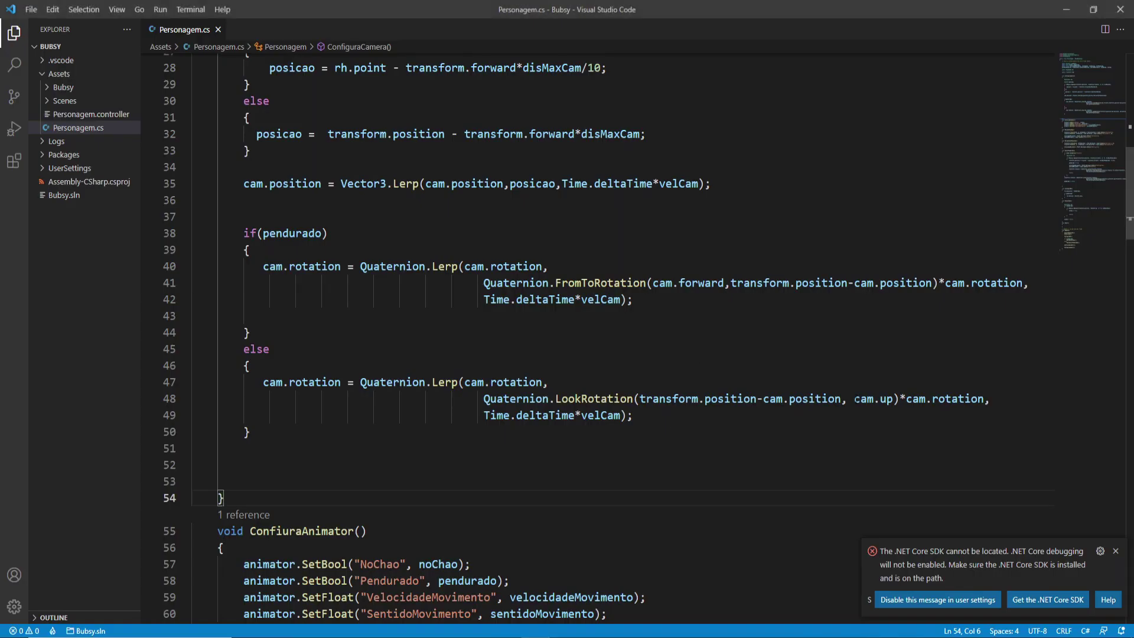
Reverse the LookRotation direction to cam.position-transform.position and save Personagem.cs.
{"action": "left_click_drag", "start_coordinate": [640, 398], "coordinate": [762, 399]}
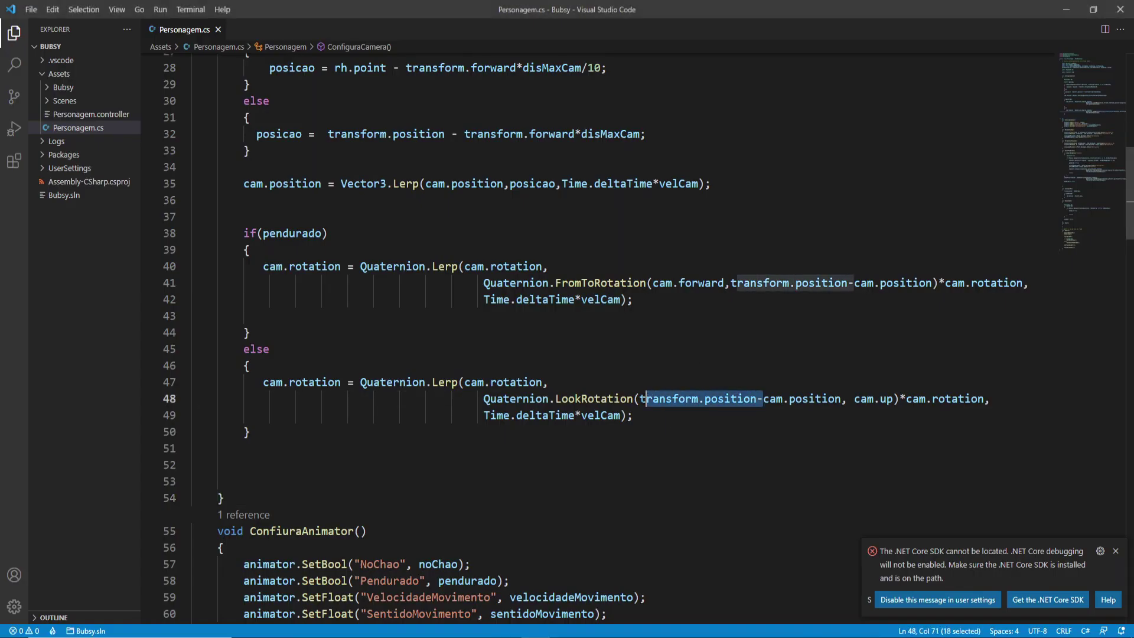
{"action": "key", "text": "BackSpace"}
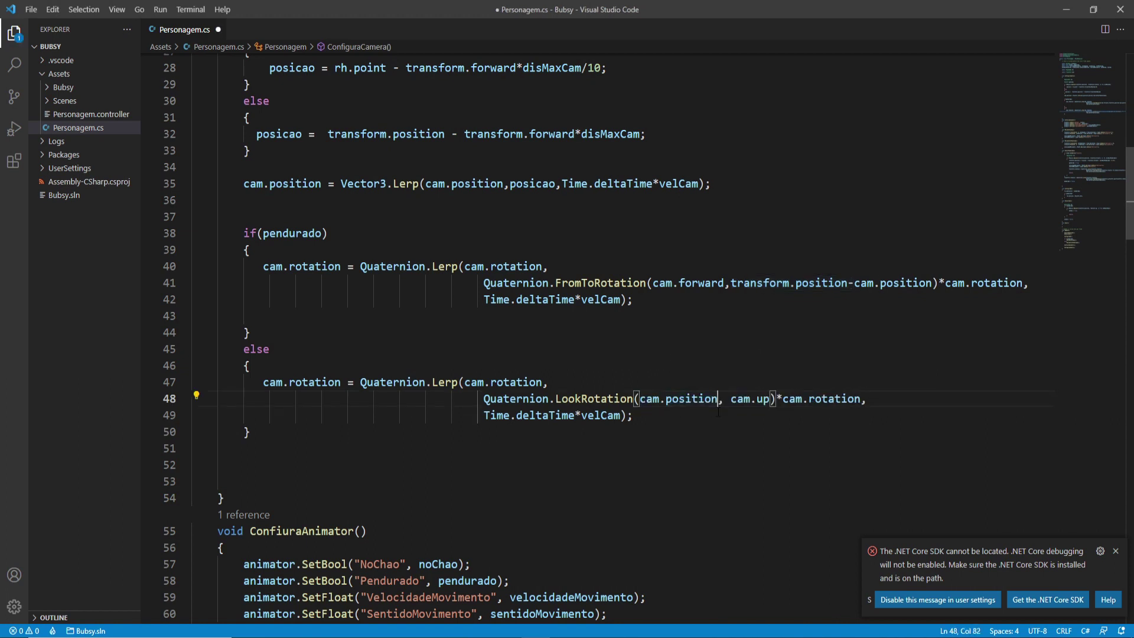
{"action": "left_click", "coordinate": [717, 399]}
{"action": "type", "text": "-trans"}
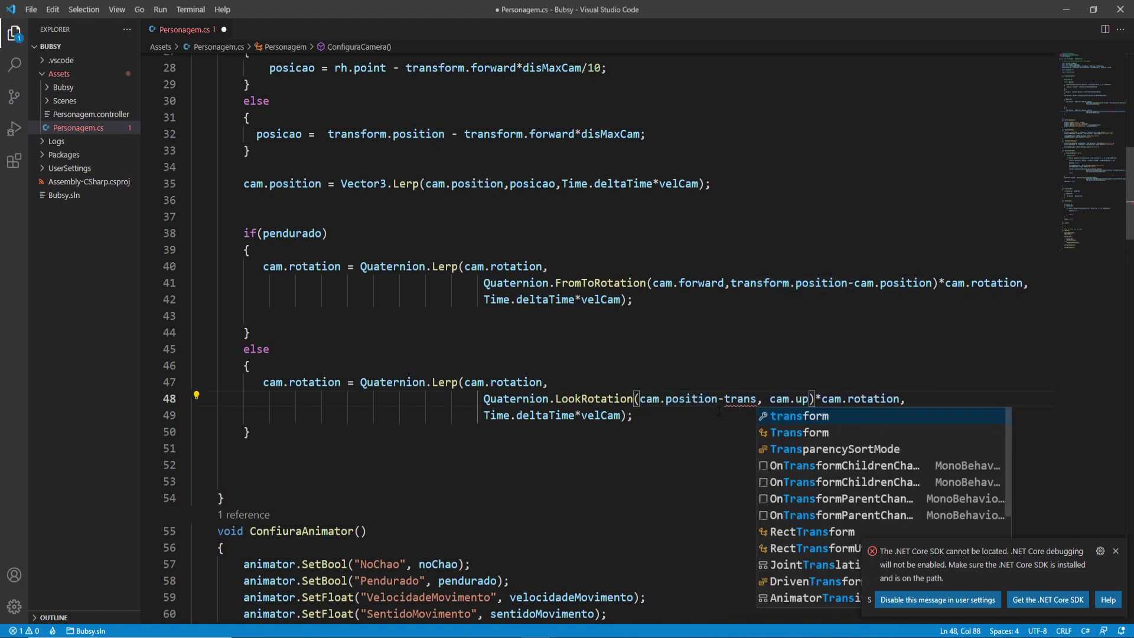
{"action": "key", "text": "Tab"}
{"action": "type", "text": ".po"}
{"action": "key", "text": "Tab"}
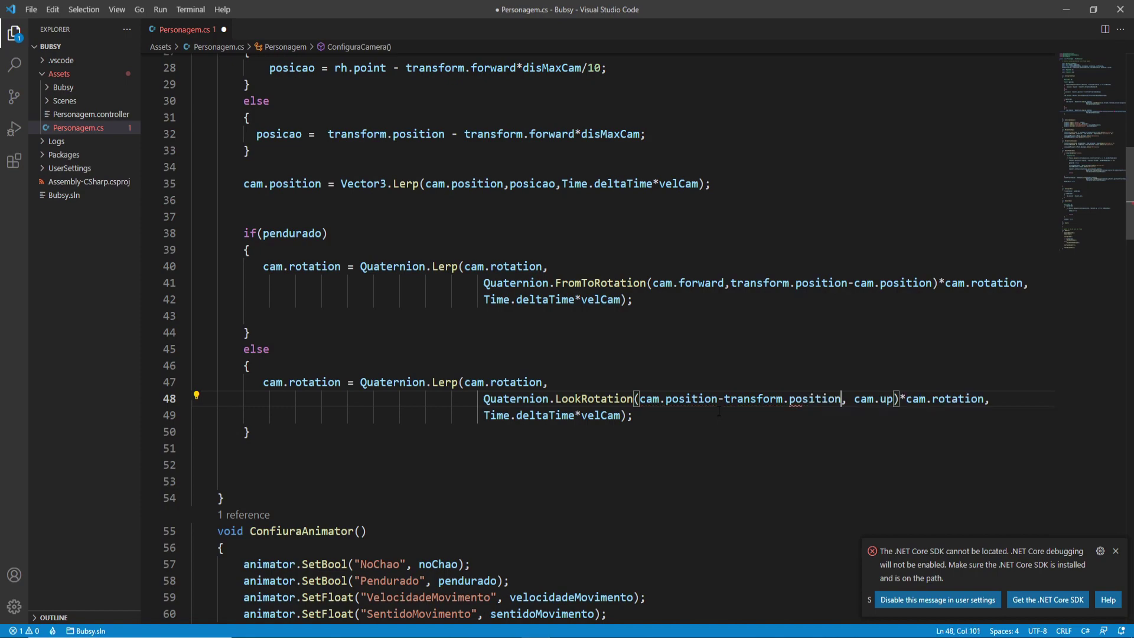
{"action": "key", "text": "ctrl+s"}
{"action": "key", "text": "alt+Tab"}
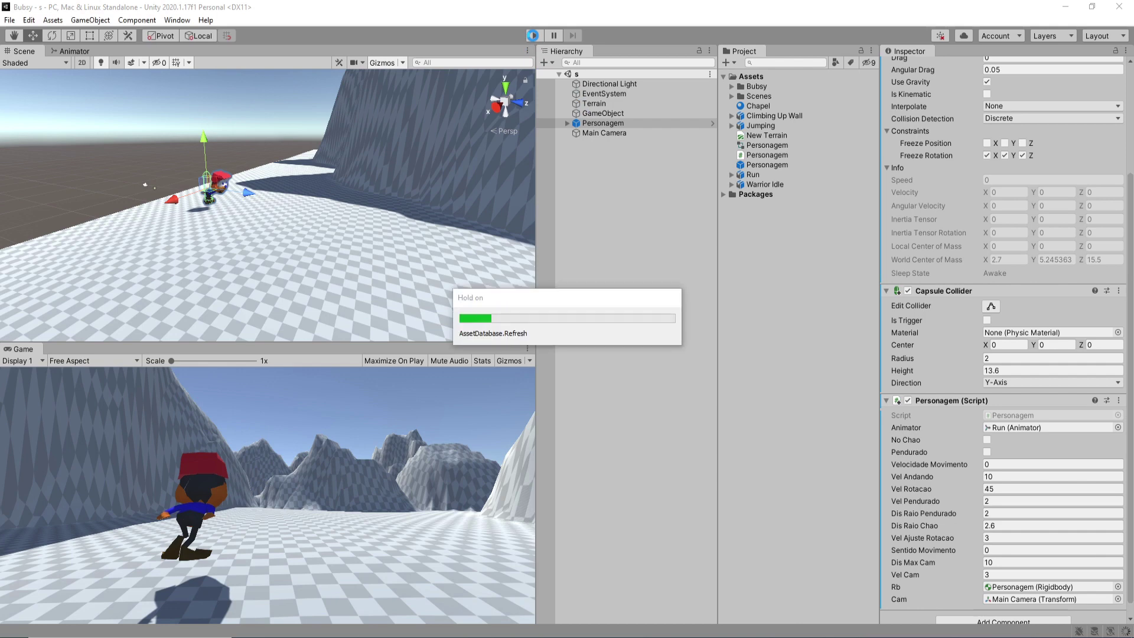
Start and stop a short play test of the reversed LookRotation camera.
{"action": "left_click", "coordinate": [534, 36]}
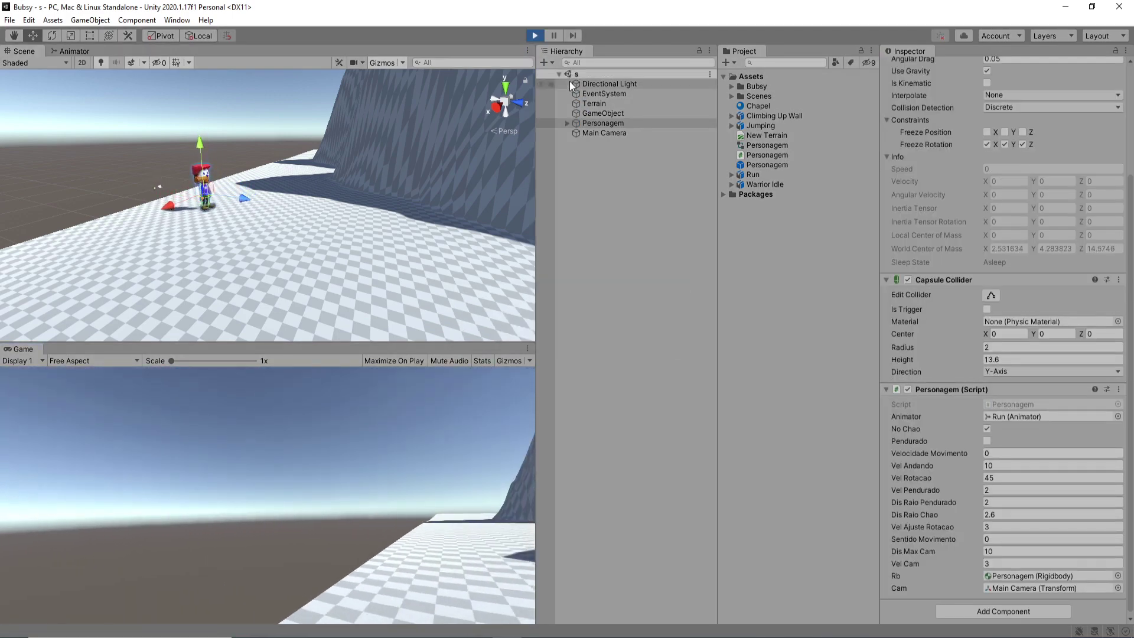
{"action": "left_click", "coordinate": [538, 35]}
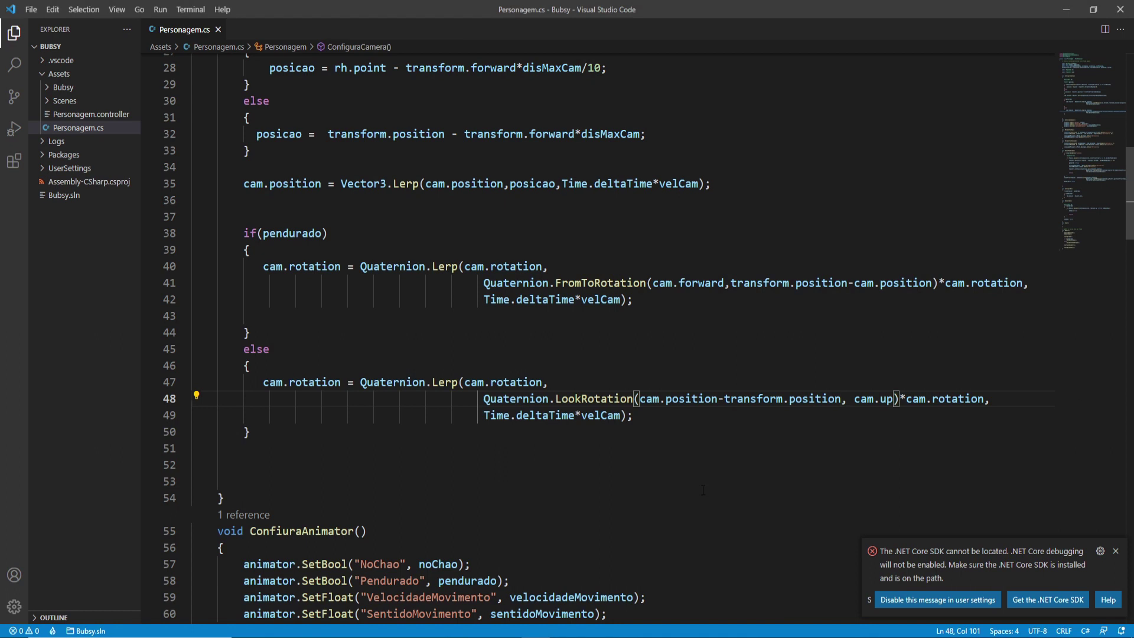
Change LookRotation to transform.position-cam.position with Vector3.up as the up vector, and save.
{"action": "key", "text": "BackSpace"}
{"action": "key", "text": "BackSpace"}
{"action": "key", "text": "BackSpace"}
{"action": "key", "text": "BackSpace"}
{"action": "key", "text": "BackSpace"}
{"action": "key", "text": "BackSpace"}
{"action": "type", "text": "transform.position-"}
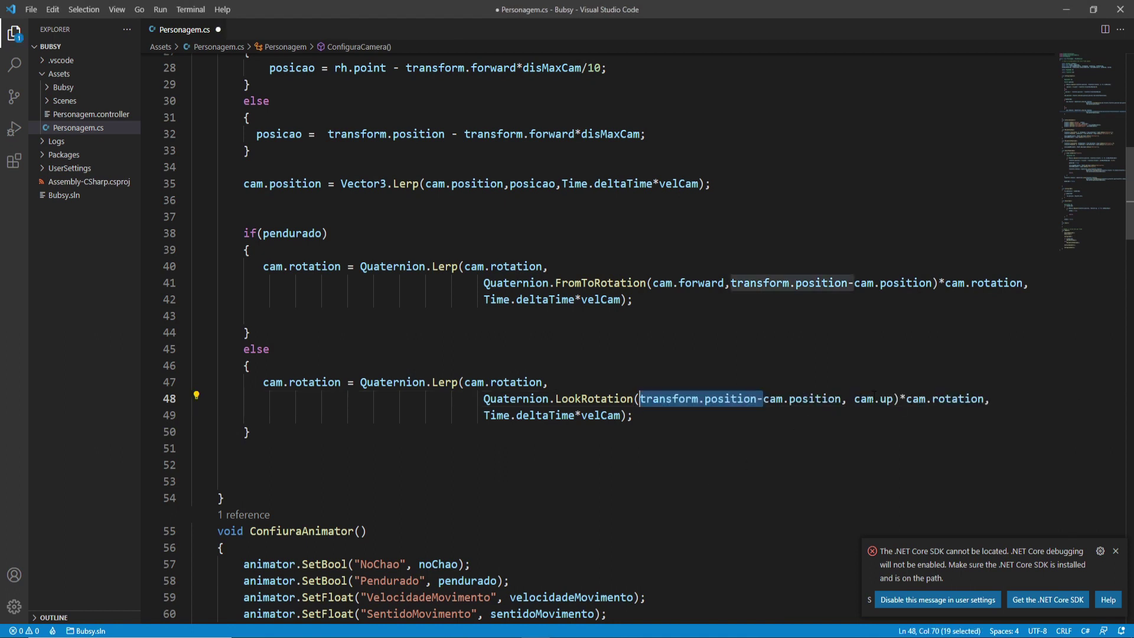
{"action": "double_click", "coordinate": [869, 398]}
{"action": "type", "text": "vec"}
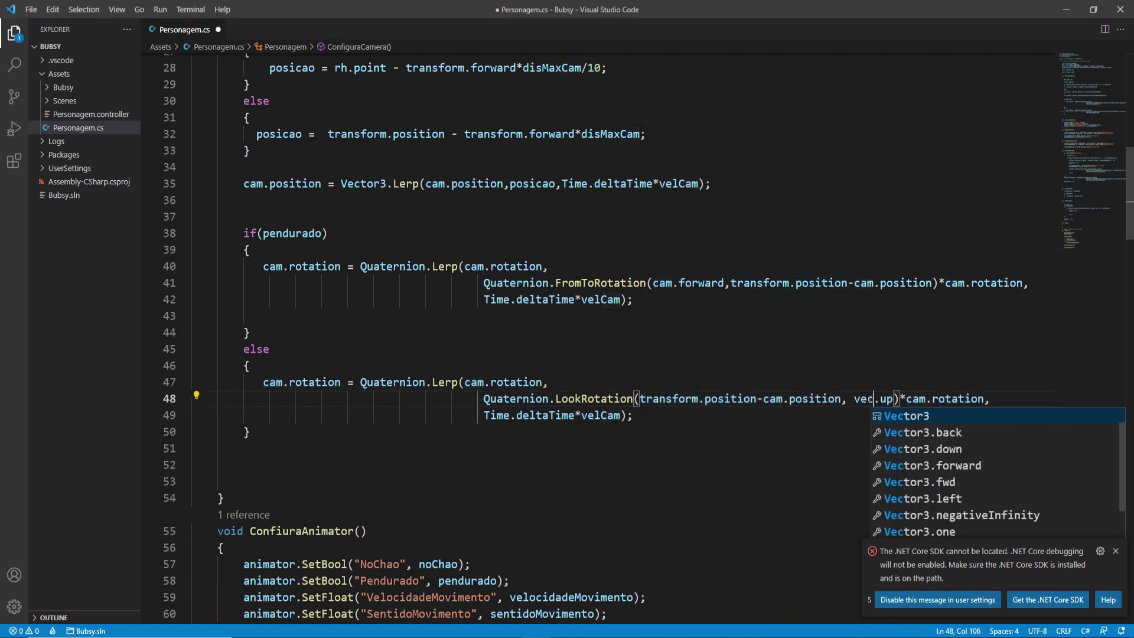
{"action": "key", "text": "Return"}
{"action": "key", "text": "ctrl+s"}
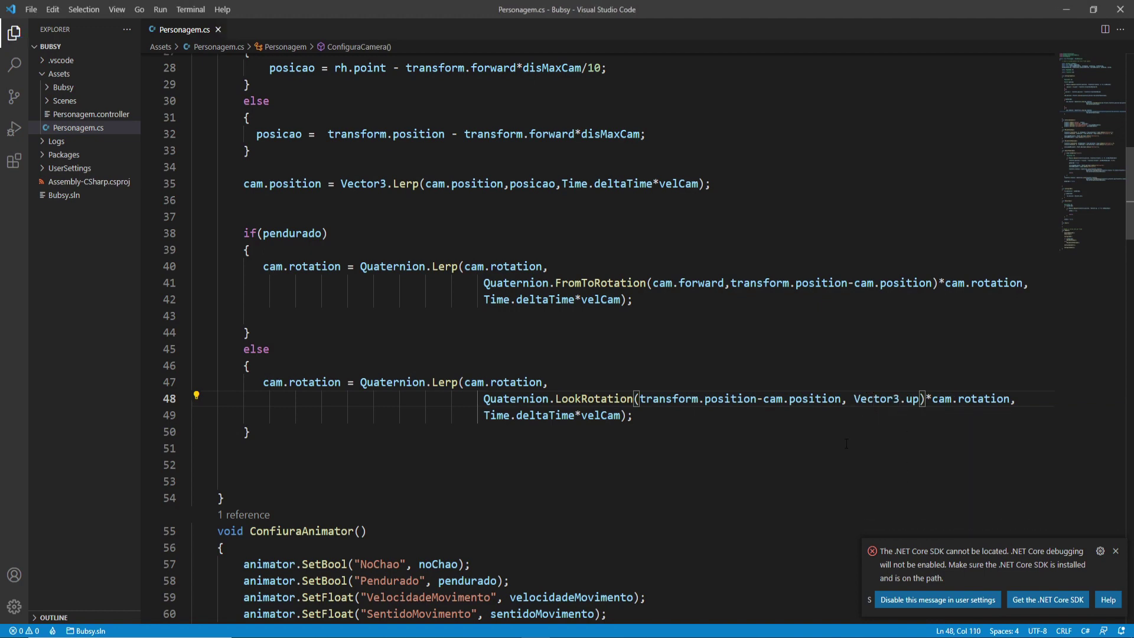
{"action": "key", "text": "alt+Tab"}
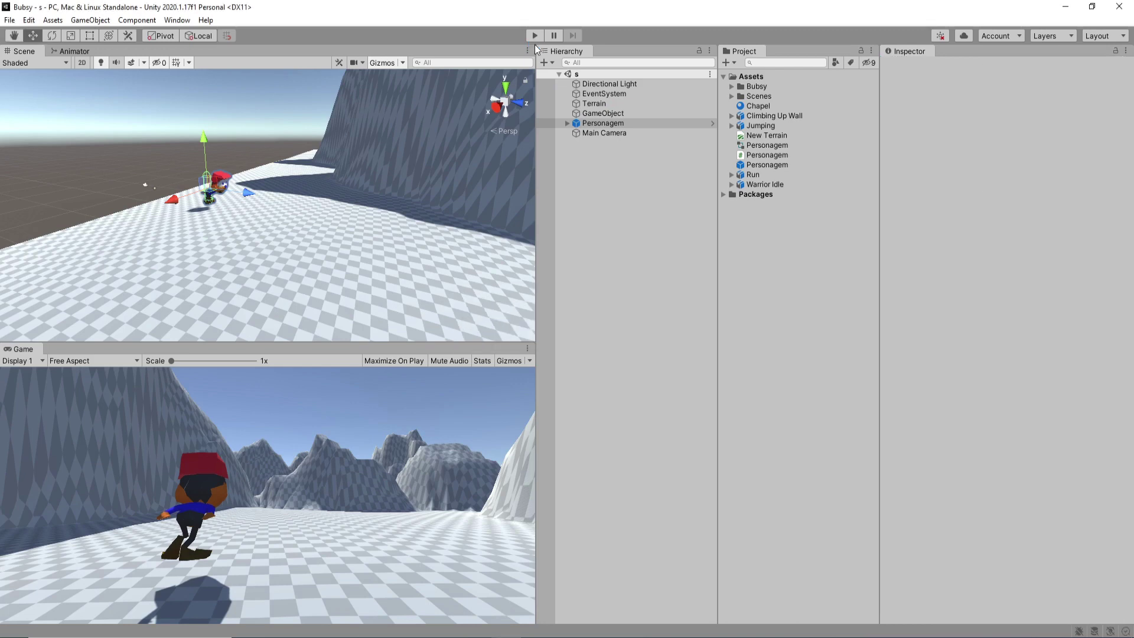
Play-test the Vector3.up camera by moving the character with A, then select Main Camera.
{"action": "left_click", "coordinate": [536, 36]}
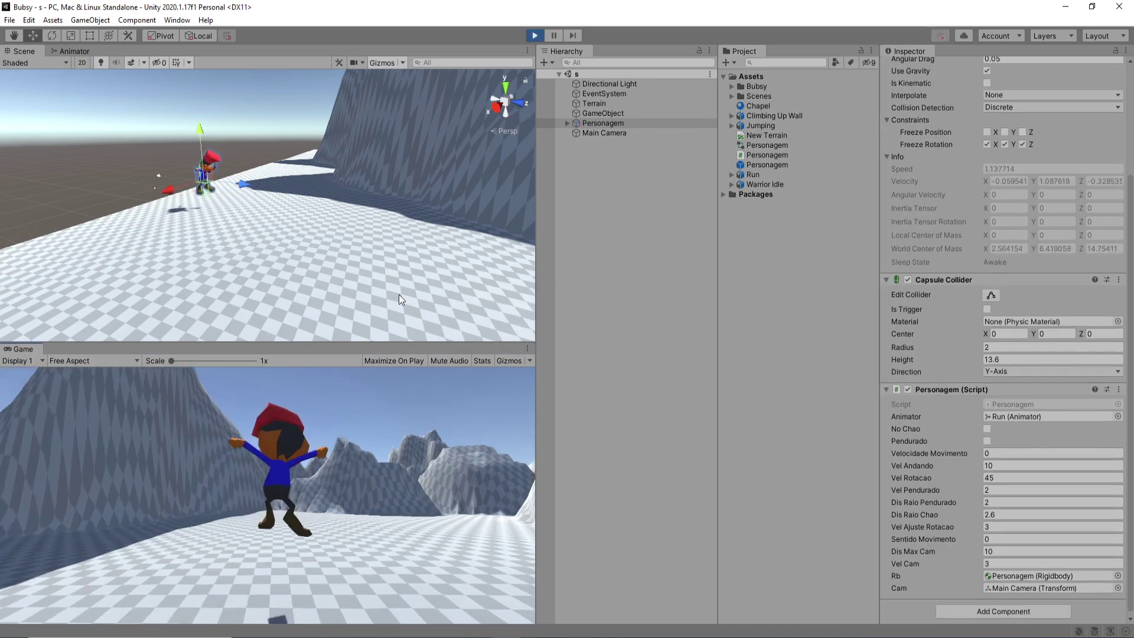
{"action": "key", "text": "a"}
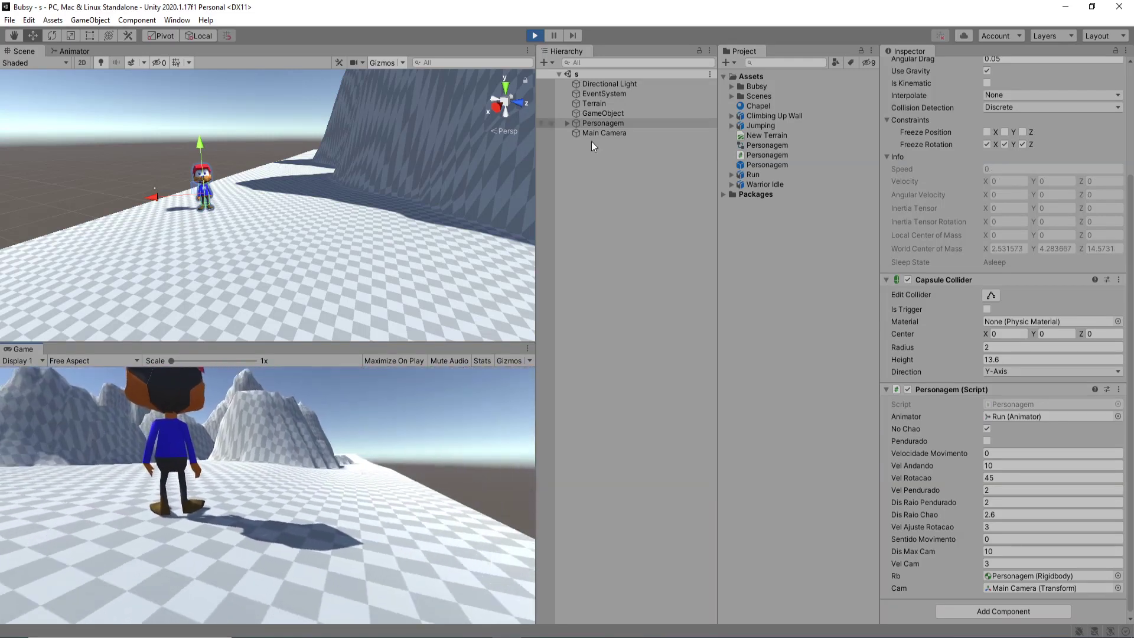
{"action": "left_click", "coordinate": [599, 133]}
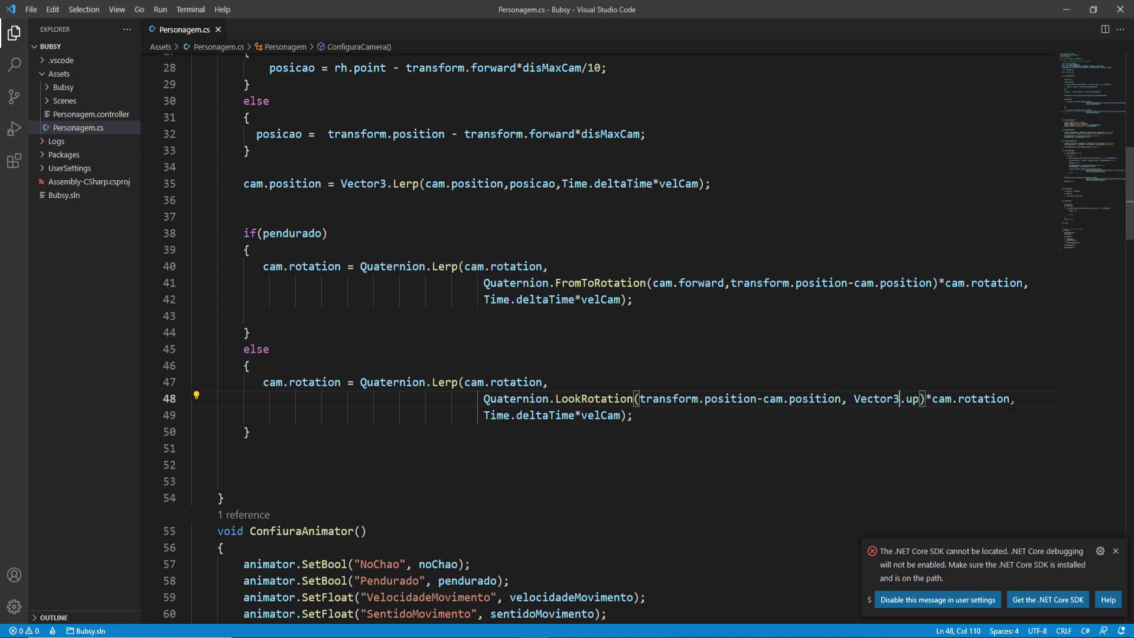
Delete the *cam.rotation multiplication from the LookRotation on line 48, then return to Unity.
{"action": "left_click_drag", "start_coordinate": [1011, 398], "coordinate": [926, 399]}
{"action": "mouse_move", "coordinate": [475, 627]}
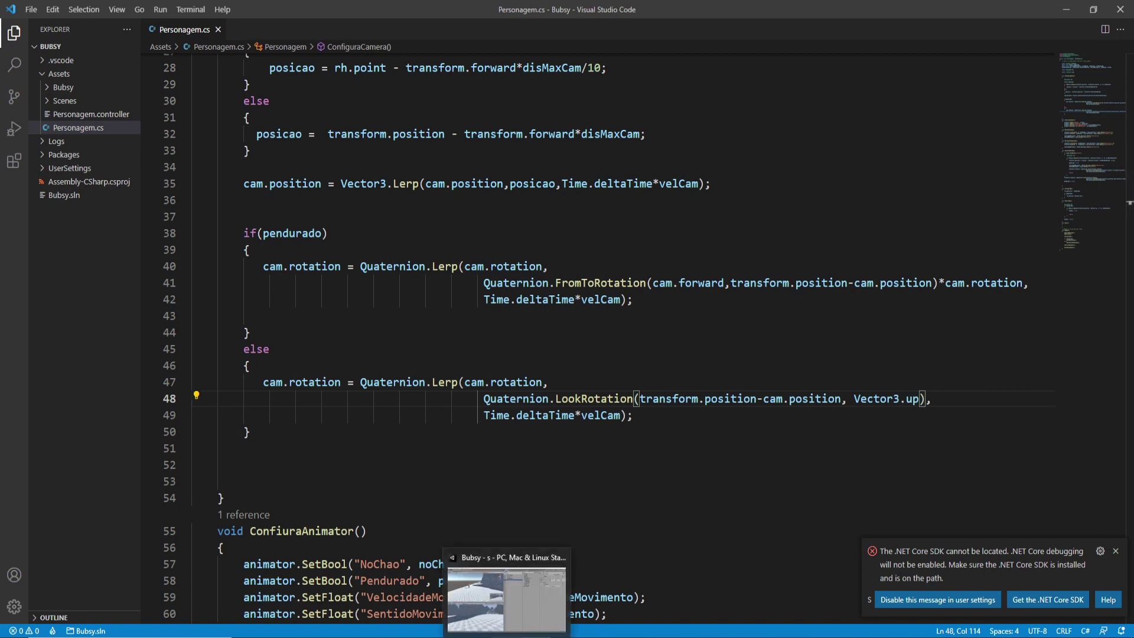
{"action": "left_click", "coordinate": [478, 580]}
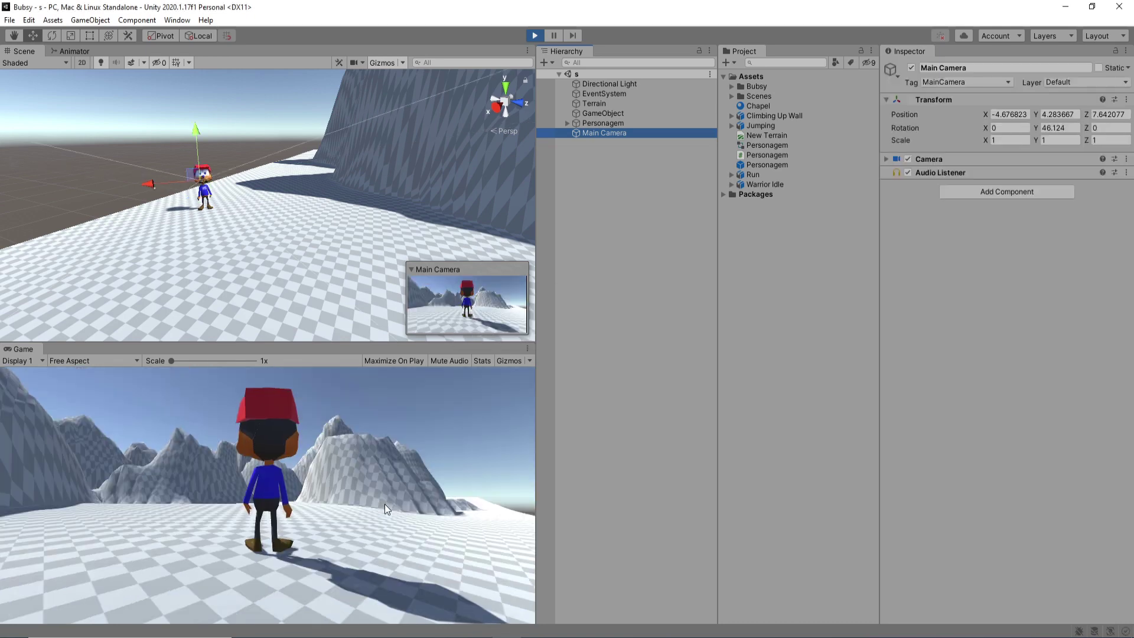
Run the character forward in the Game view to check the camera stays upright, then maximize the view.
{"action": "left_click", "coordinate": [385, 504]}
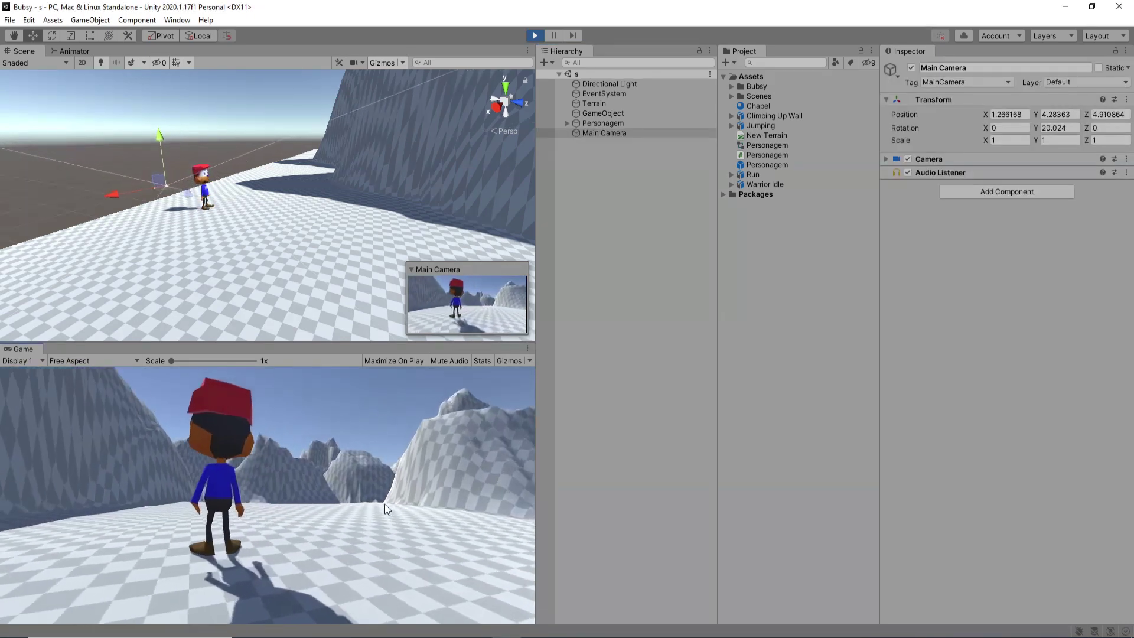
{"action": "key", "text": "w"}
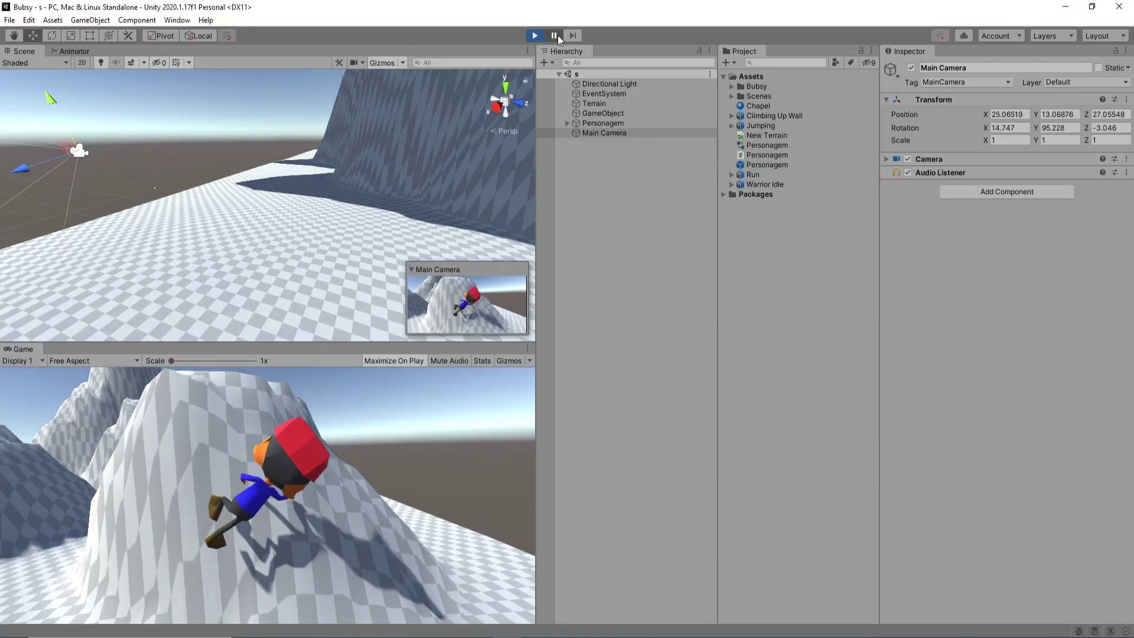
{"action": "key", "text": "shift+space"}
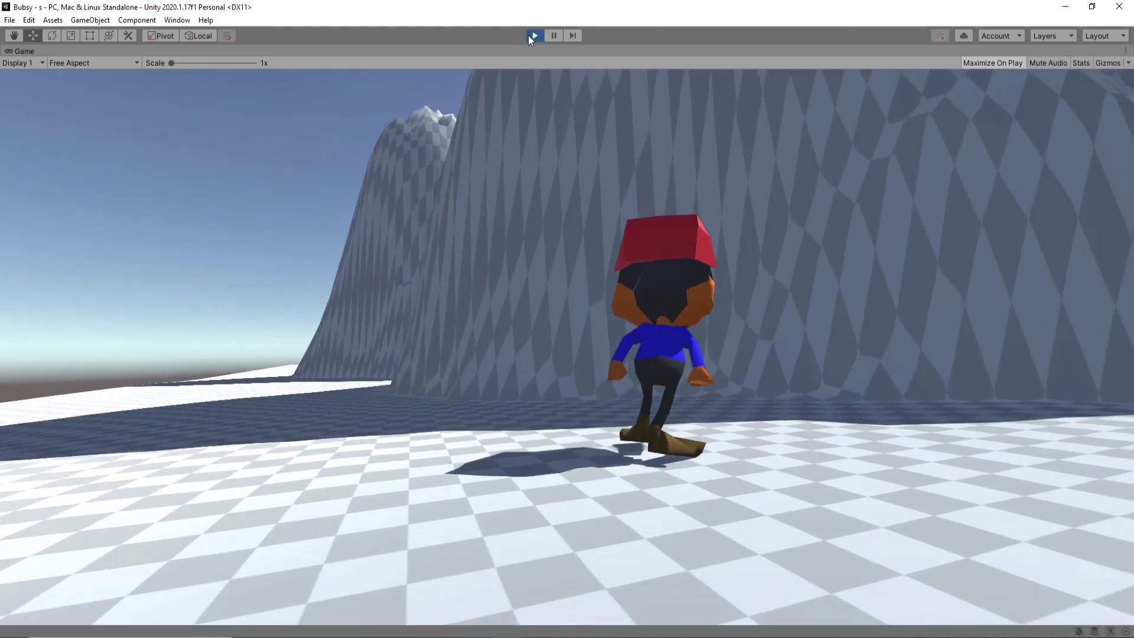
Stop play mode, change the camera Lerp to Time.deltaTime*velCam*3 in Personagem.cs, and play again.
{"action": "left_click", "coordinate": [531, 36]}
{"action": "key", "text": "alt+Tab"}
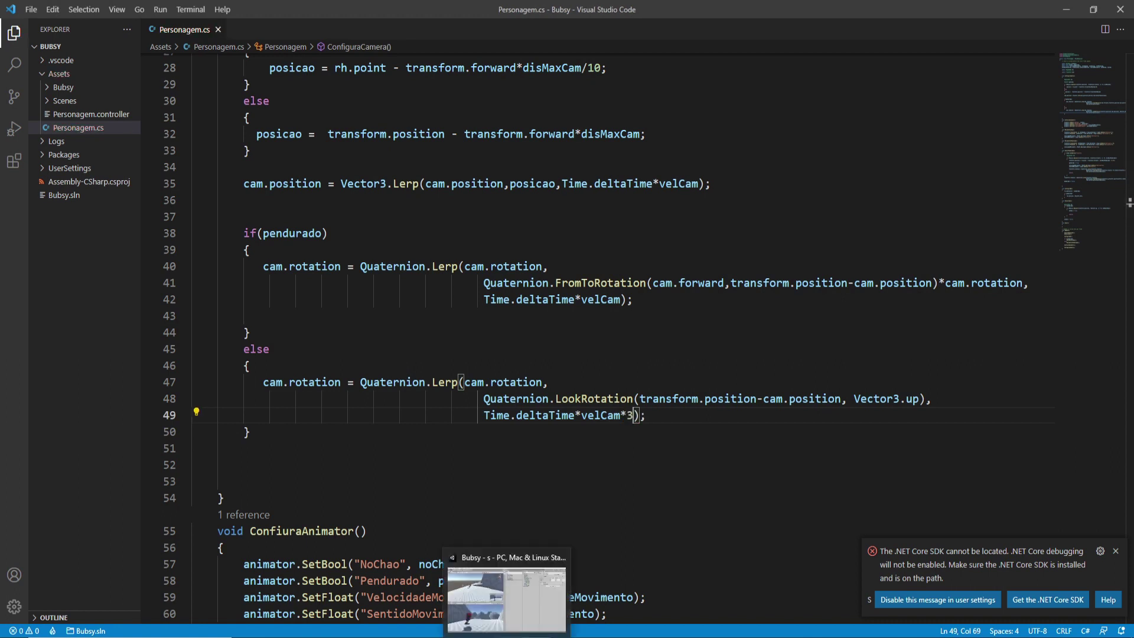
{"action": "left_click", "coordinate": [506, 600]}
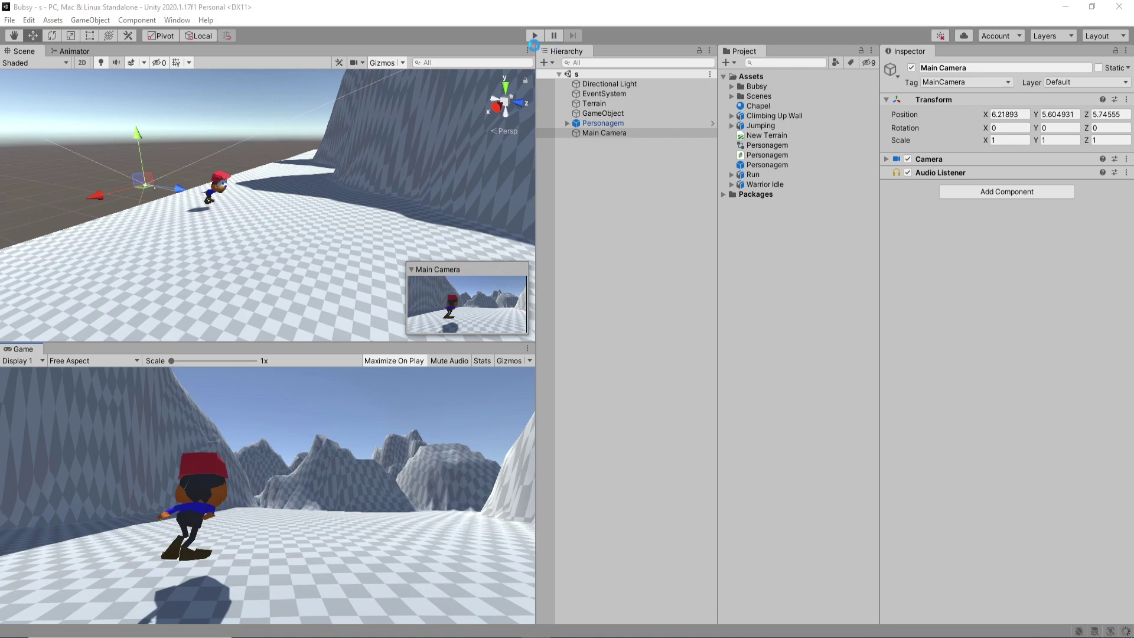
{"action": "left_click", "coordinate": [535, 37]}
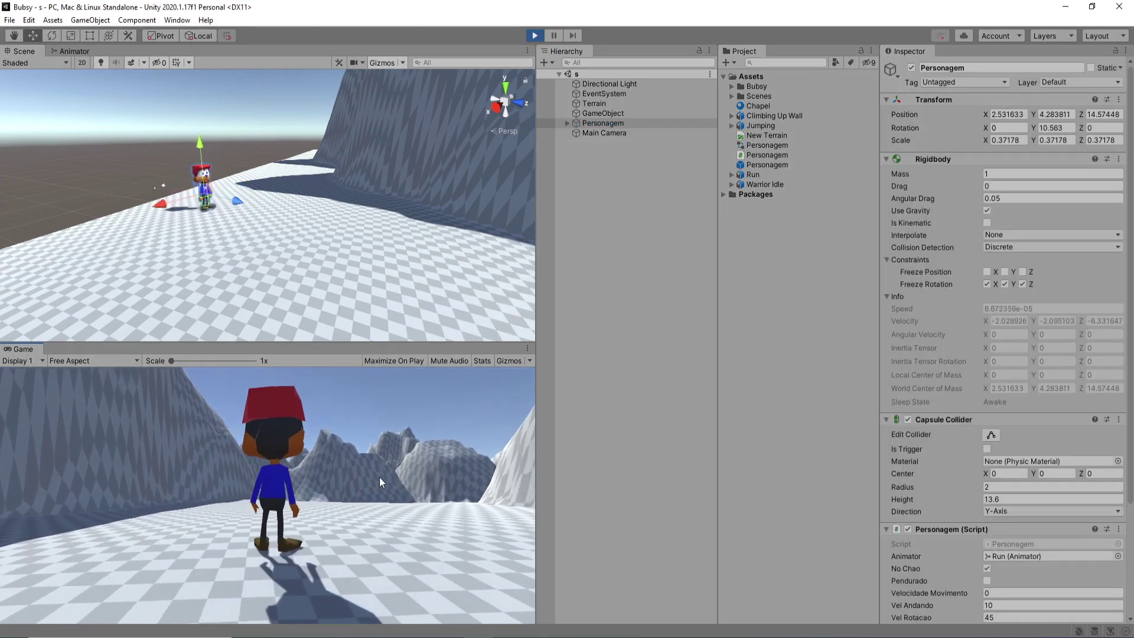
Run the character left into the wall, climb it and move sideways along it.
{"action": "key", "text": "w"}
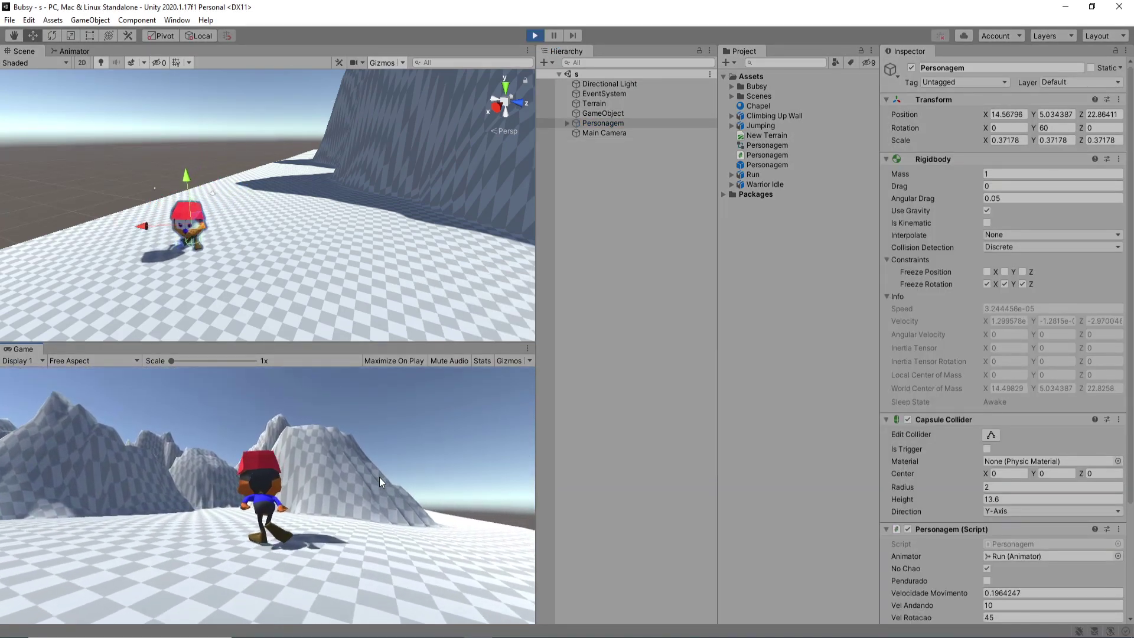
{"action": "key", "text": "a"}
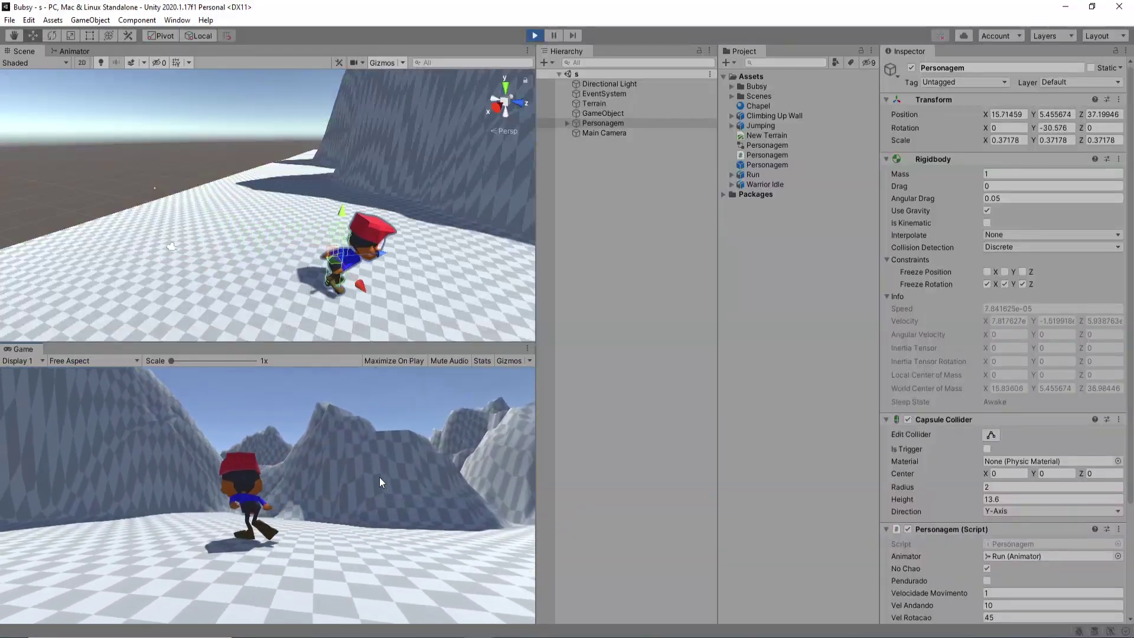
{"action": "key", "text": "w"}
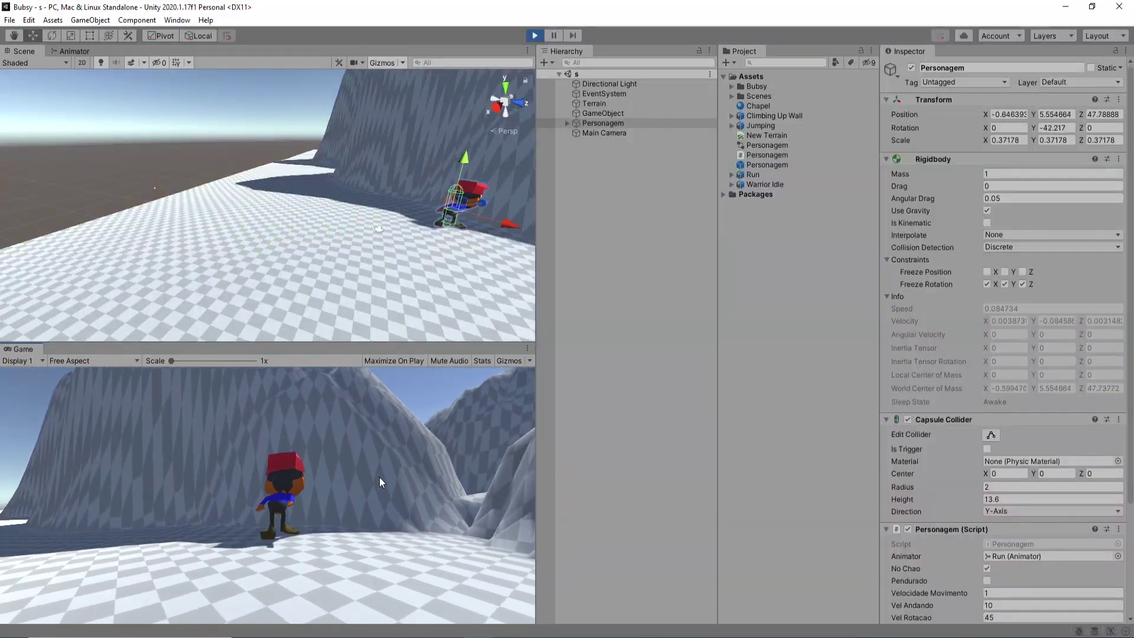
{"action": "key", "text": "w"}
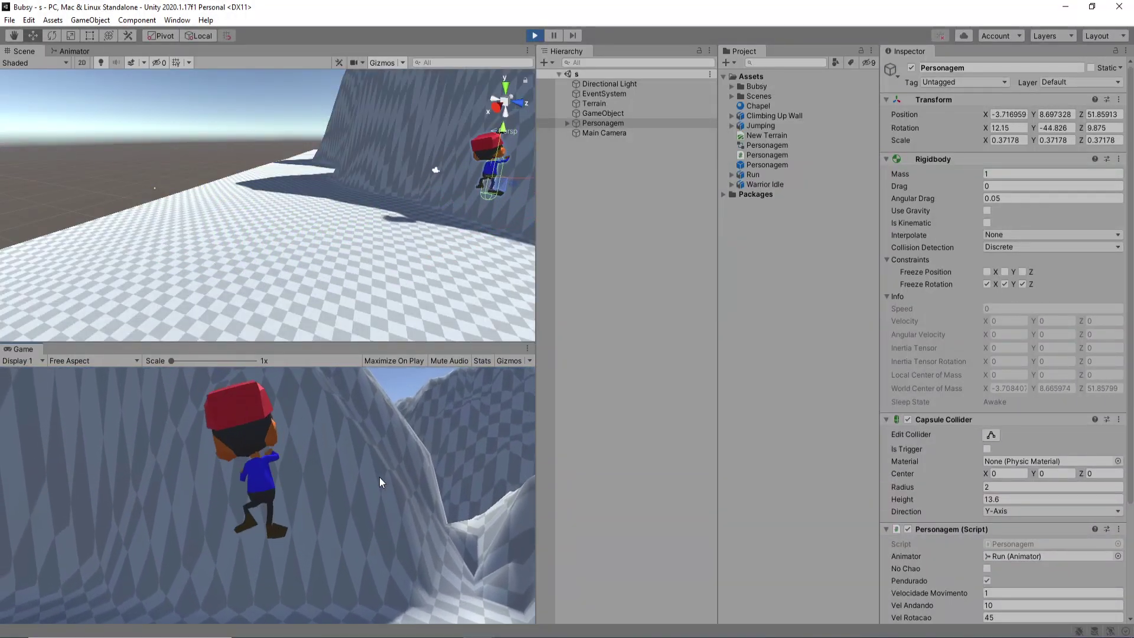
{"action": "key", "text": "a"}
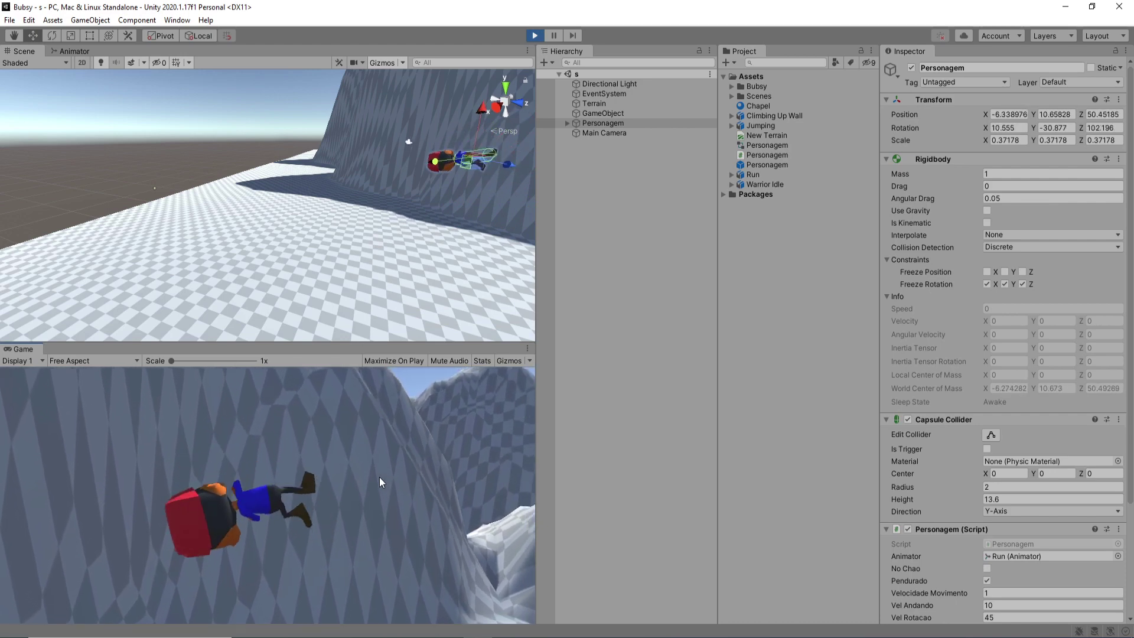
Drop off the wall, run left to the next mountain, climb it and grab the following one.
{"action": "key", "text": "s"}
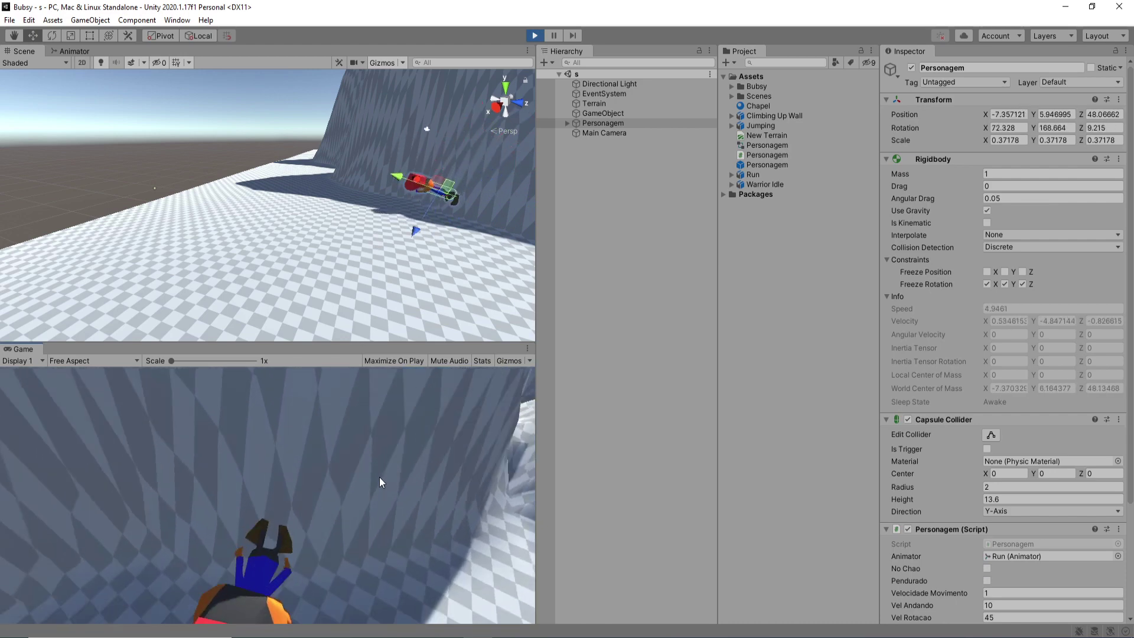
{"action": "key", "text": "w"}
{"action": "key", "text": "a"}
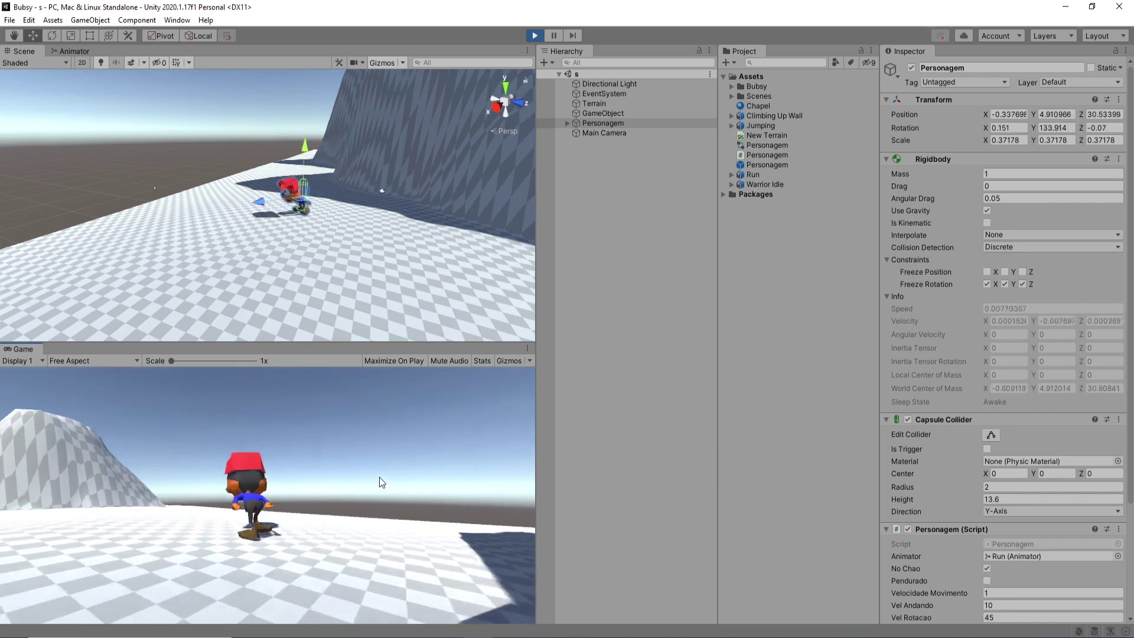
{"action": "key", "text": "w"}
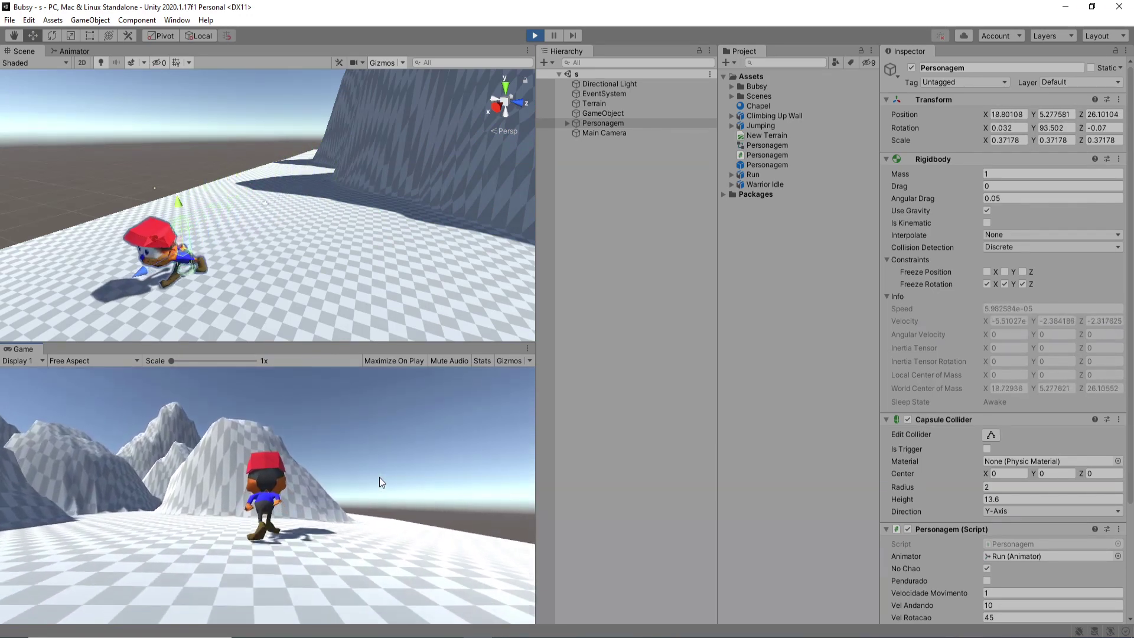
{"action": "key", "text": "w"}
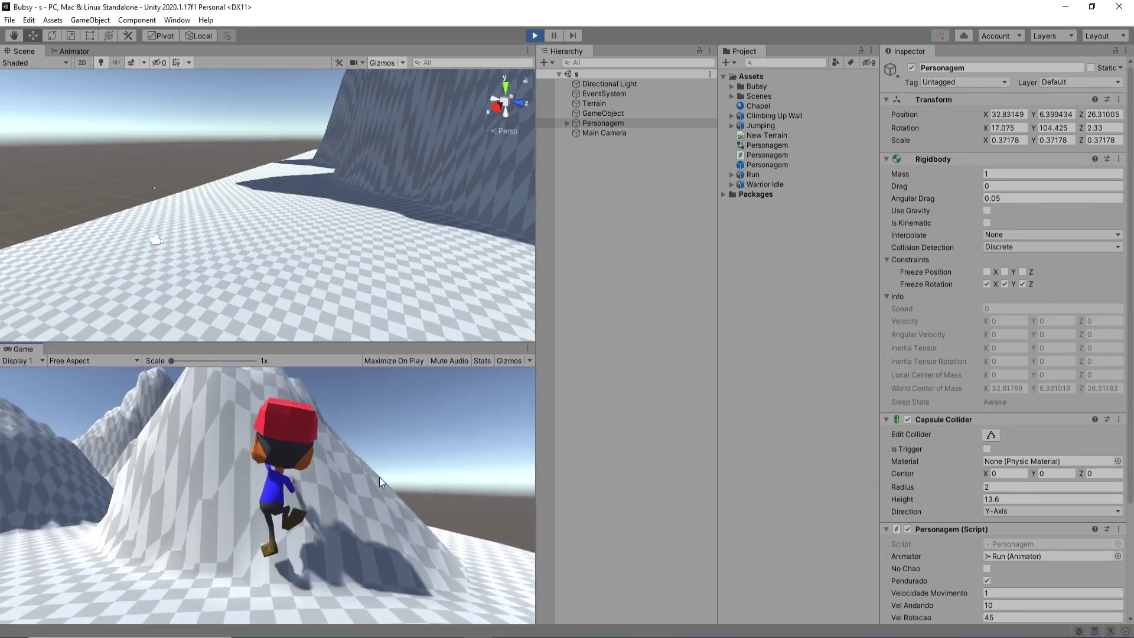
{"action": "key", "text": "w"}
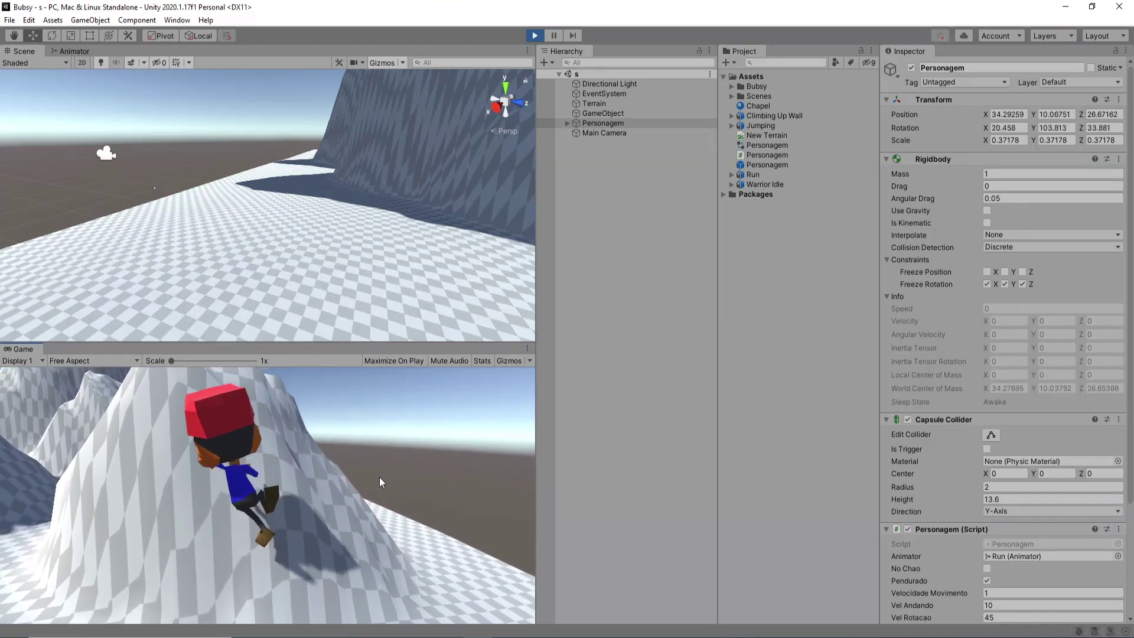
{"action": "key", "text": "w"}
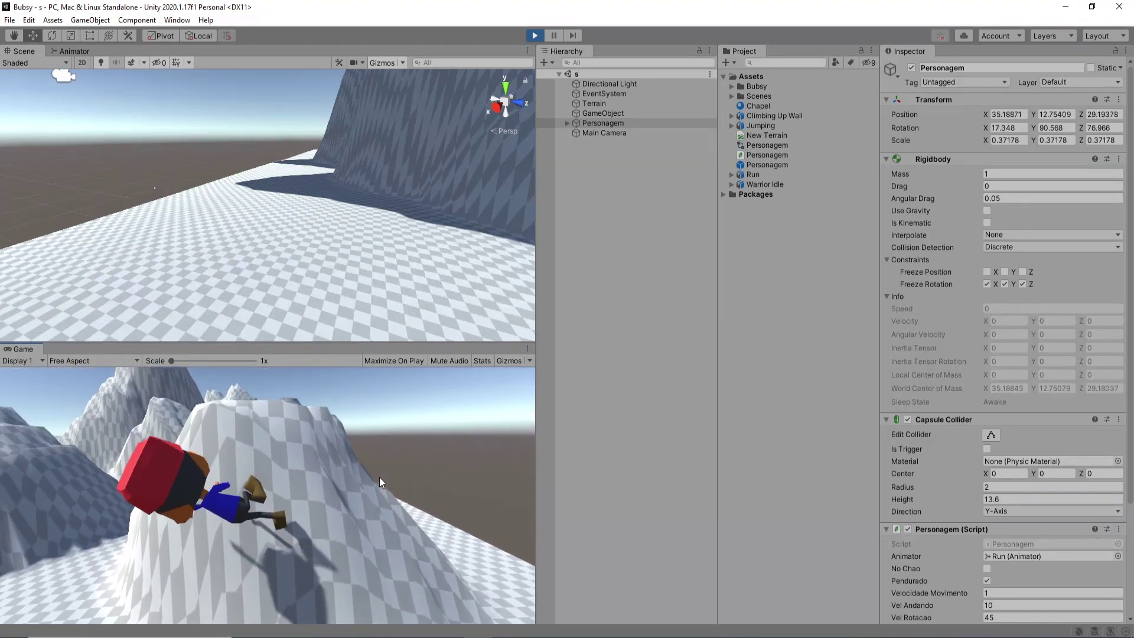
{"action": "key", "text": "w"}
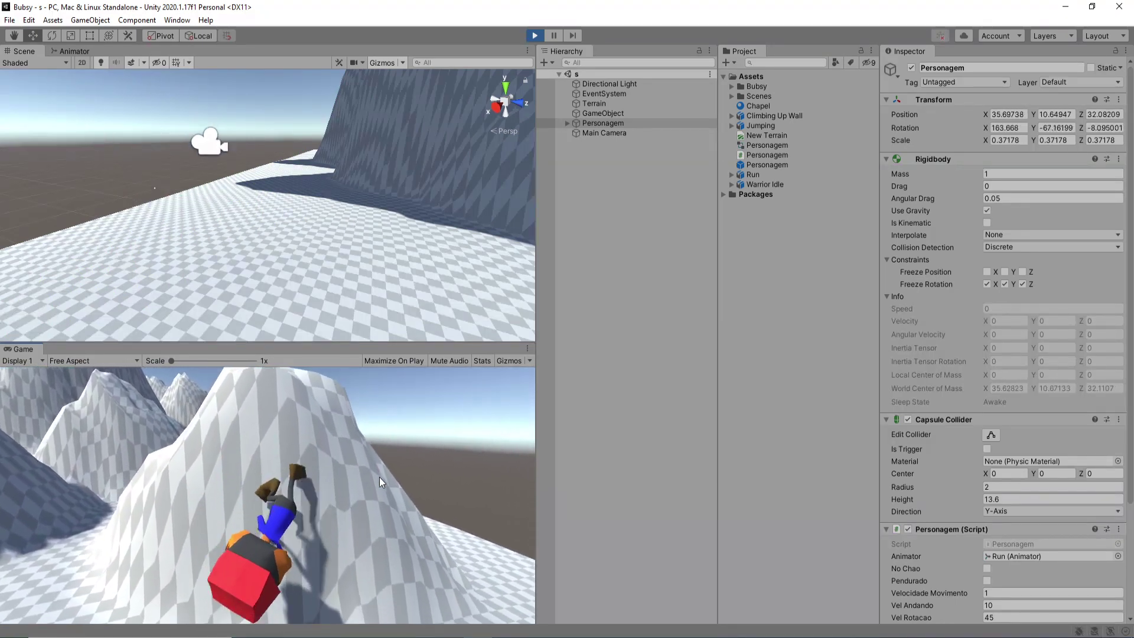
{"action": "key", "text": "w"}
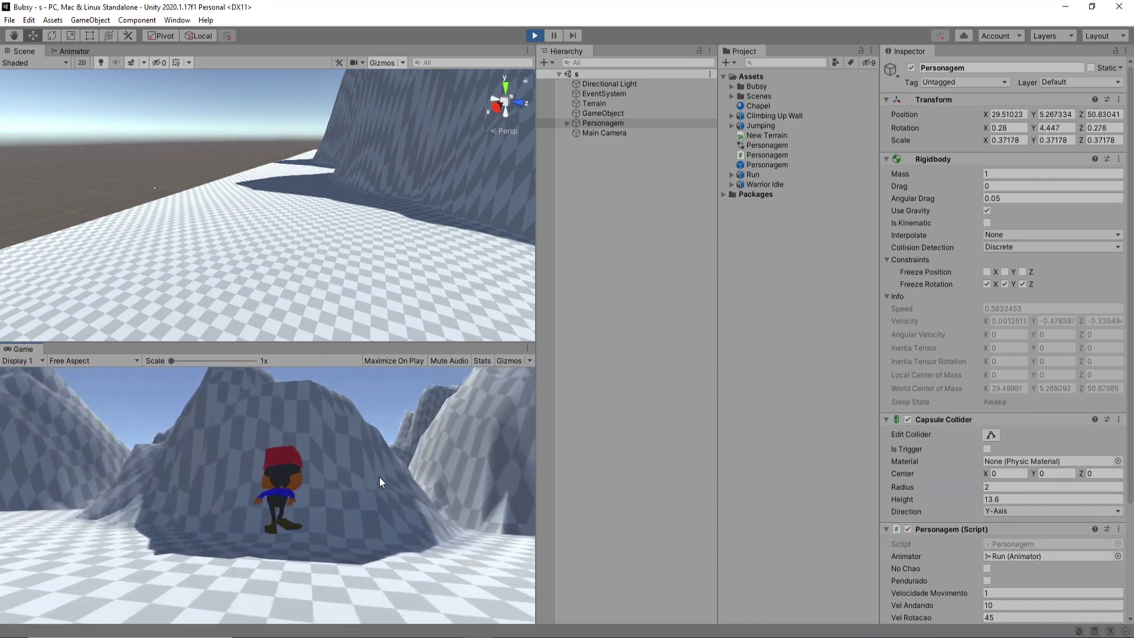
{"action": "key", "text": "w"}
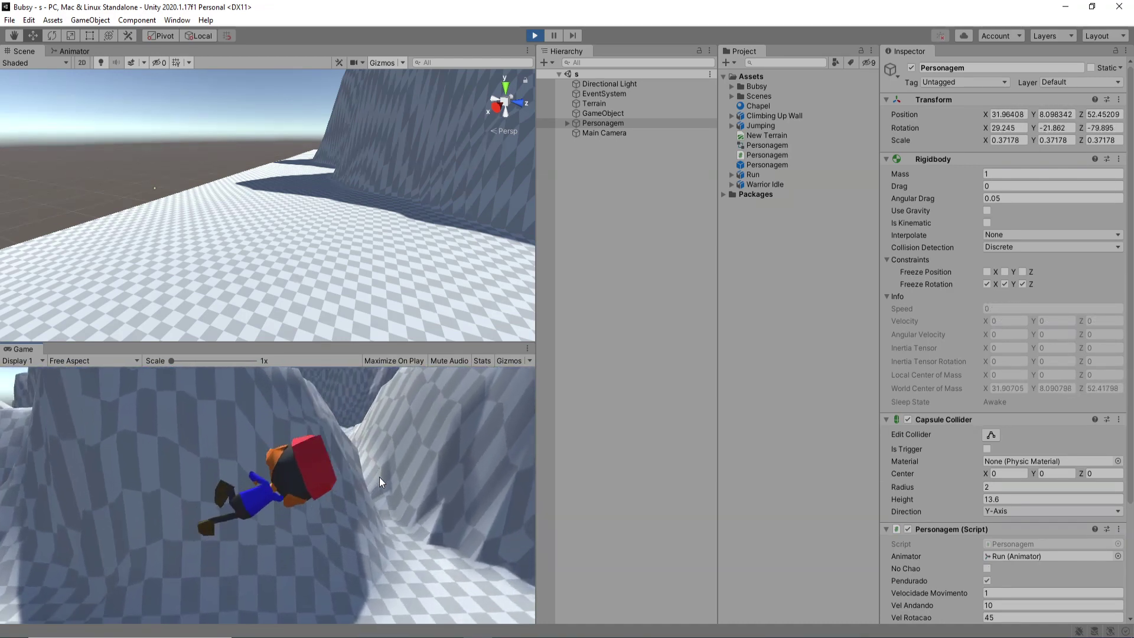
{"action": "key", "text": "w"}
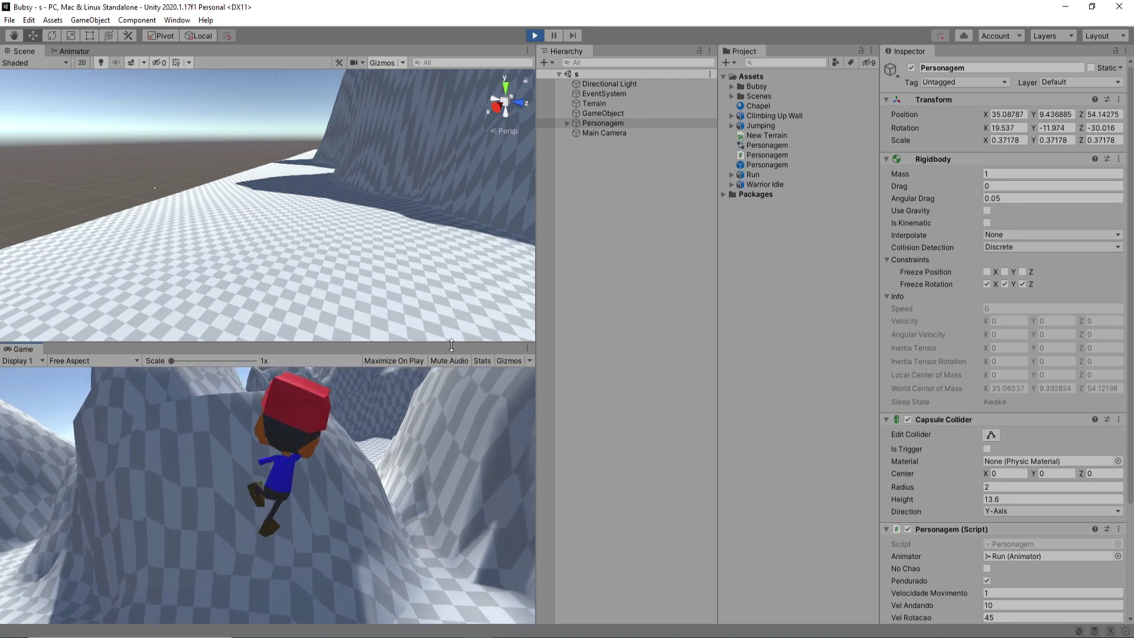
Drag the view splitters to make the Game view taller and wider.
{"action": "left_click_drag", "start_coordinate": [455, 343], "coordinate": [455, 256]}
{"action": "key", "text": "w"}
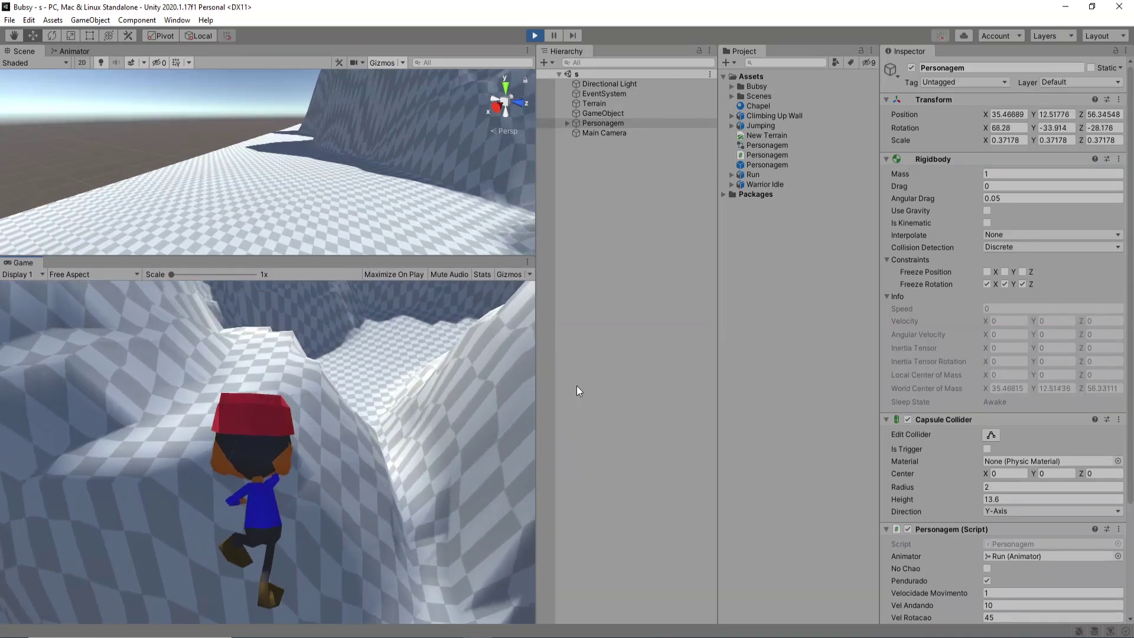
{"action": "left_click_drag", "start_coordinate": [537, 383], "coordinate": [574, 391]}
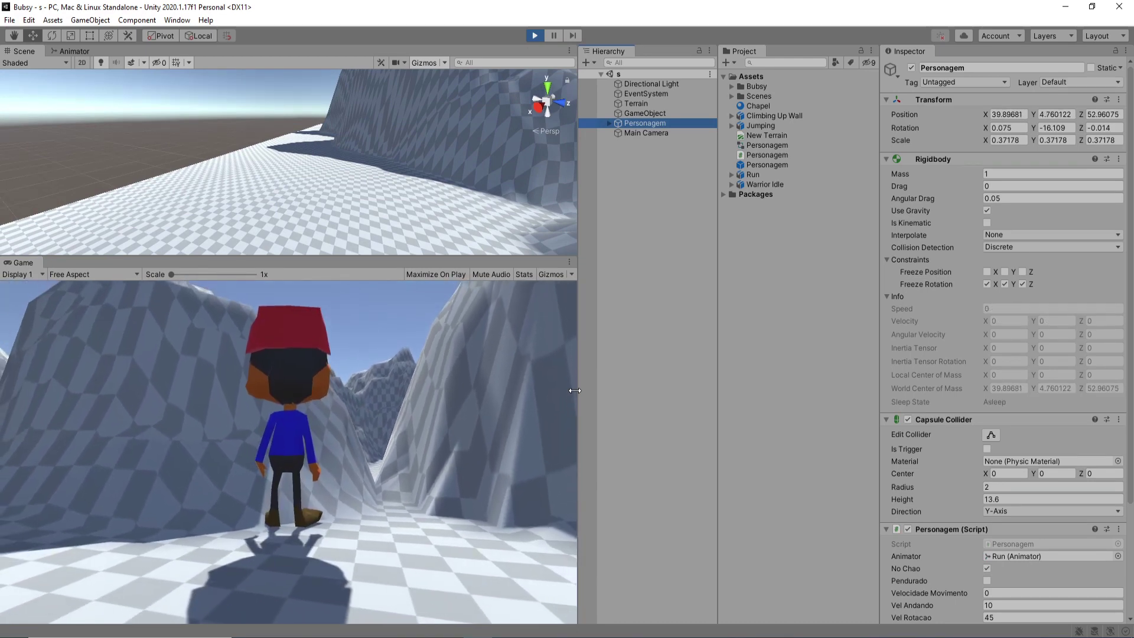
Run up the slope turning right, climb the wall and keep going until the character leaves it.
{"action": "key", "text": "w"}
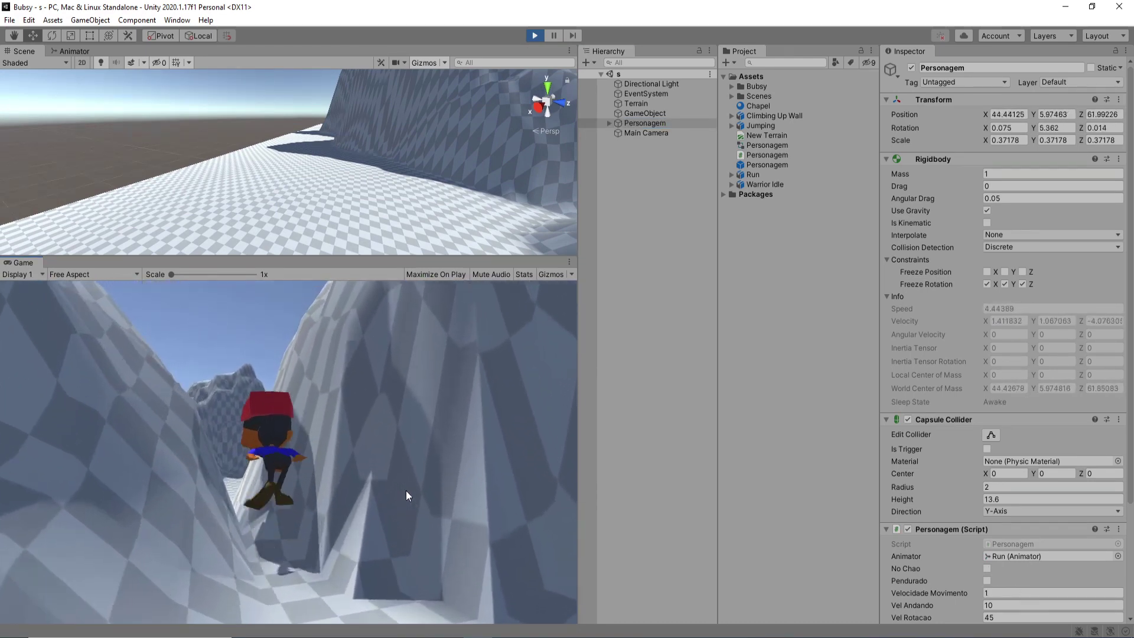
{"action": "key", "text": "d"}
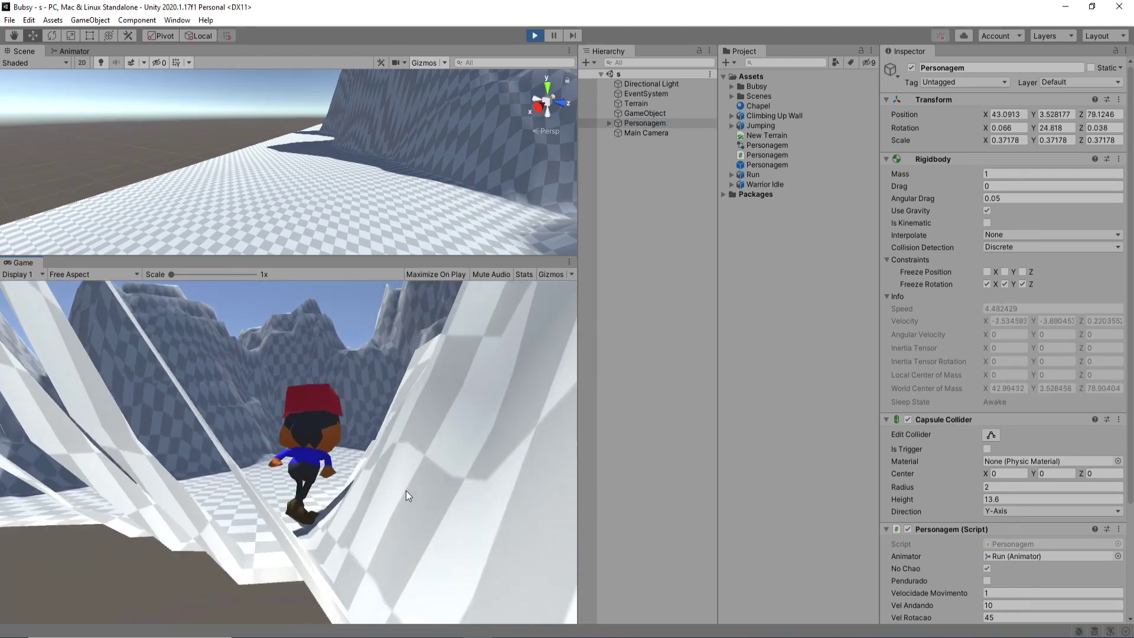
{"action": "key", "text": "d"}
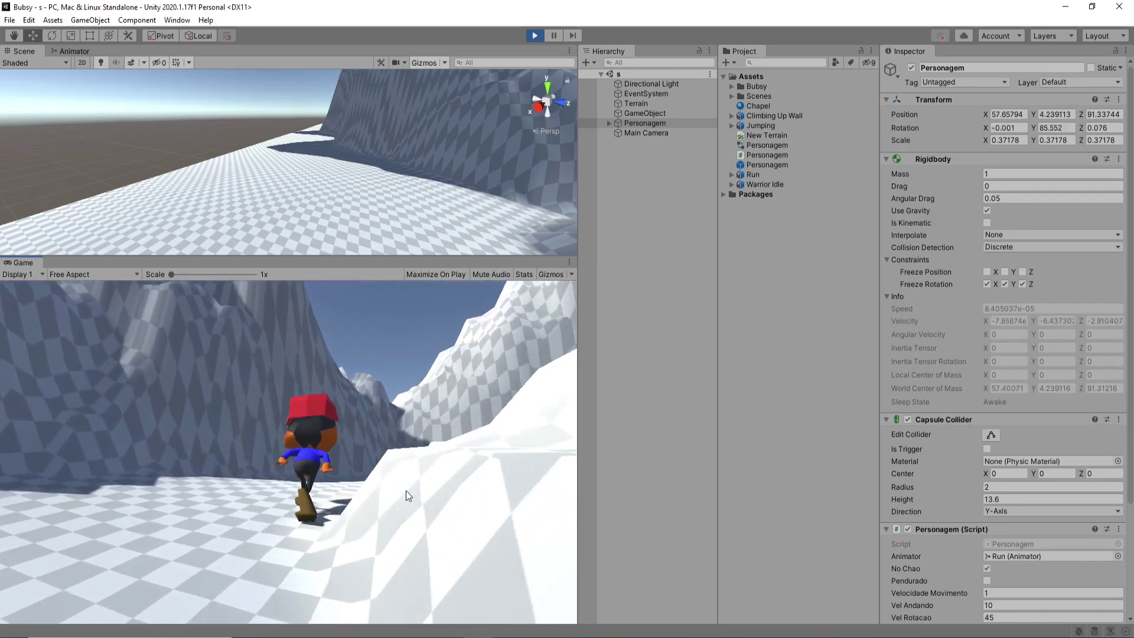
{"action": "key", "text": "d"}
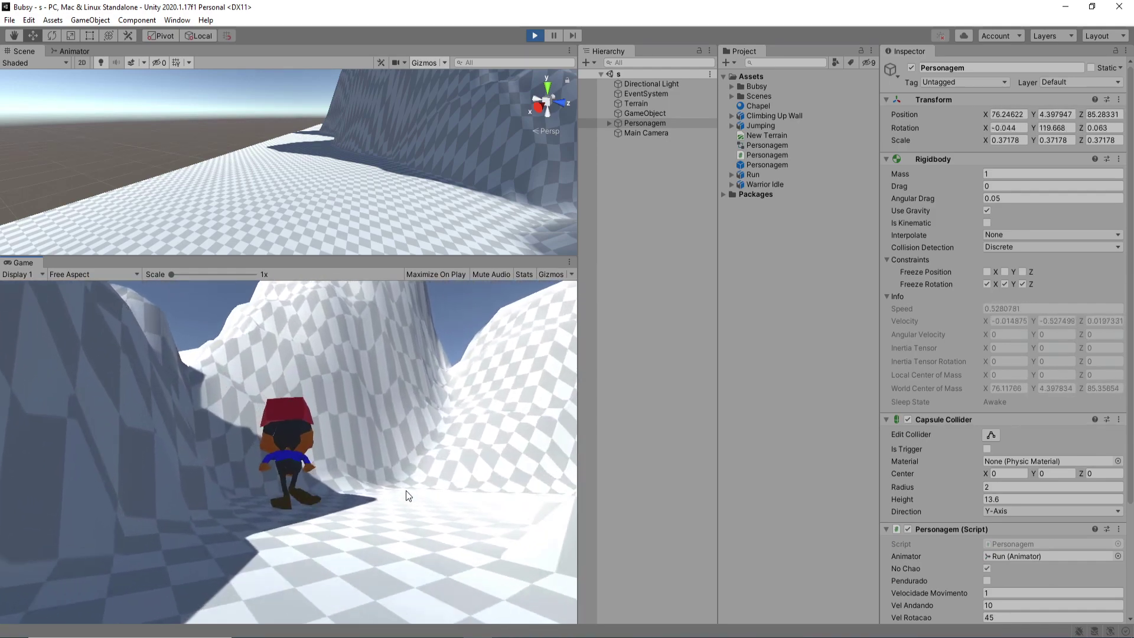
{"action": "key", "text": "w"}
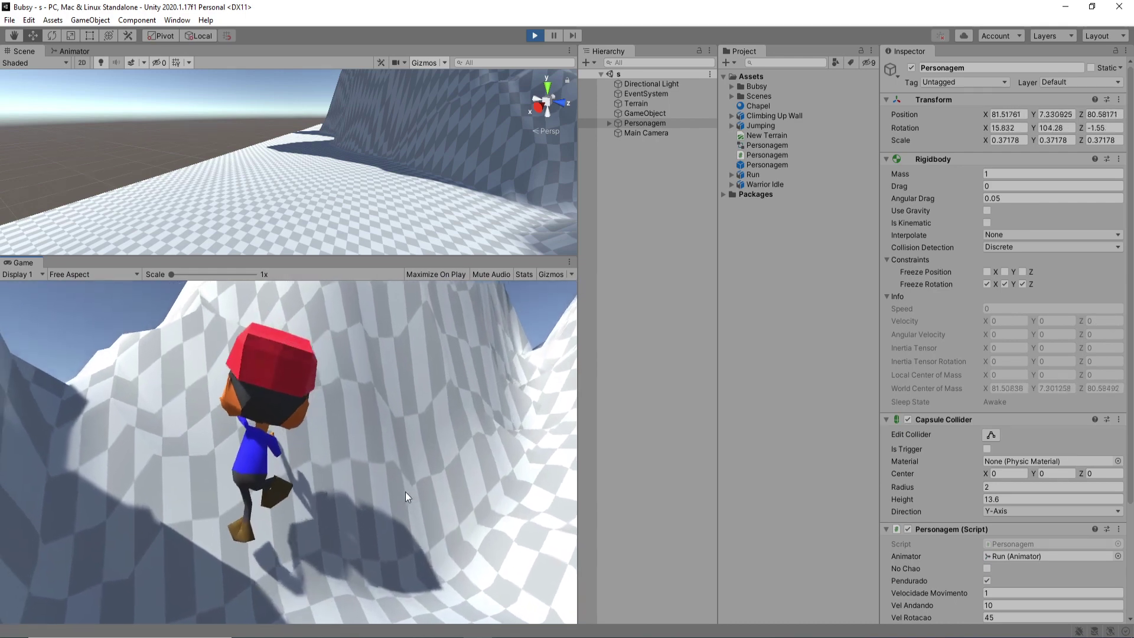
{"action": "key", "text": "w"}
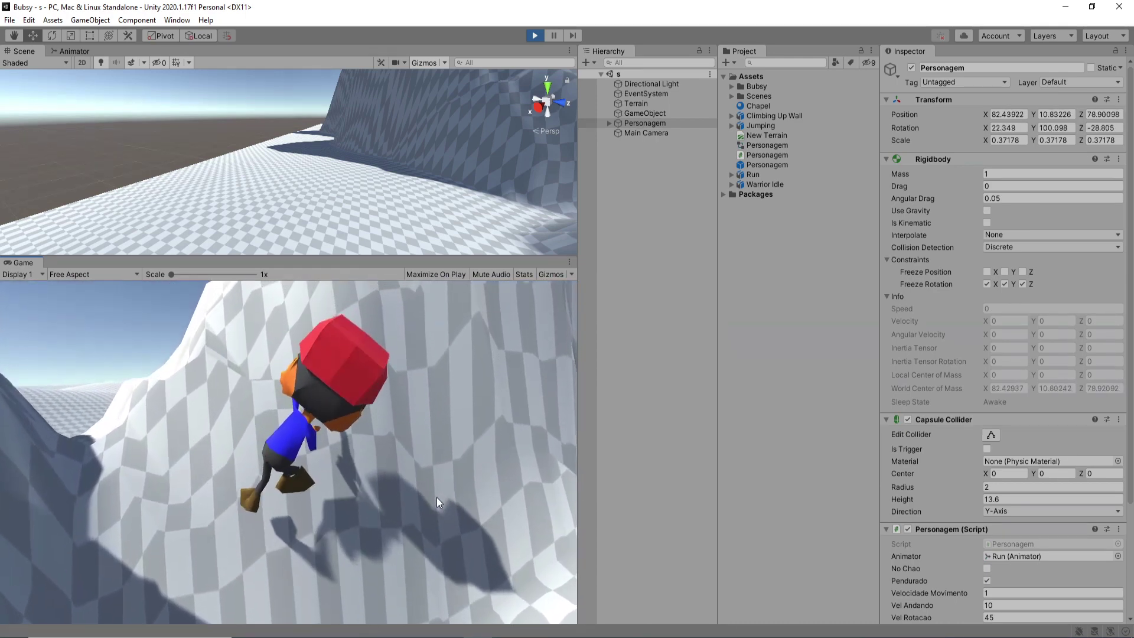
{"action": "key", "text": "w"}
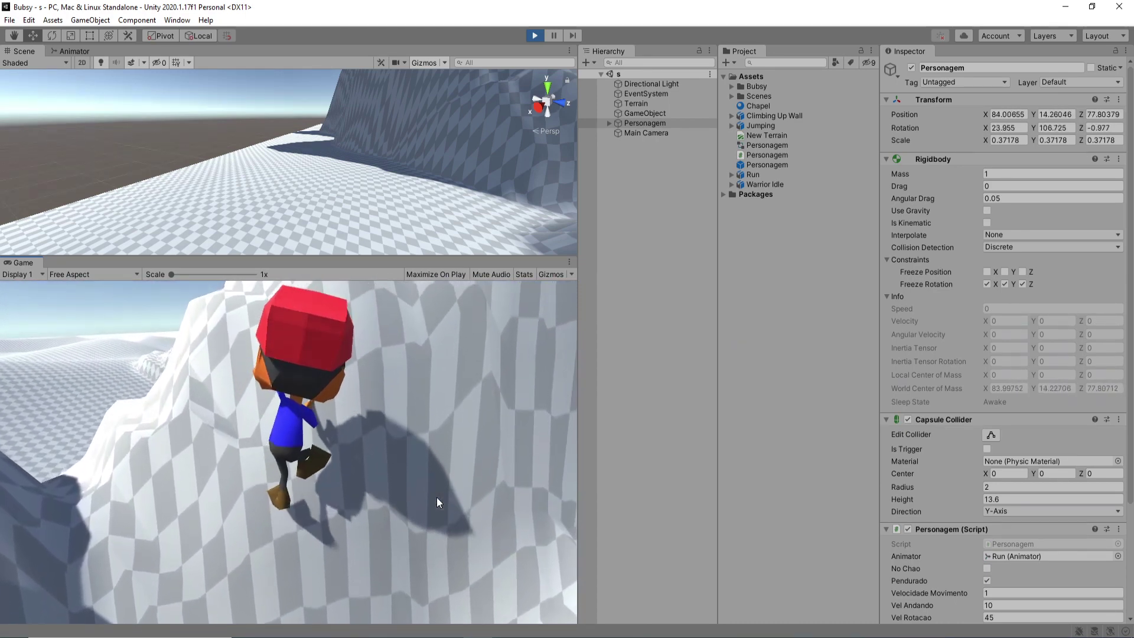
{"action": "key", "text": "w"}
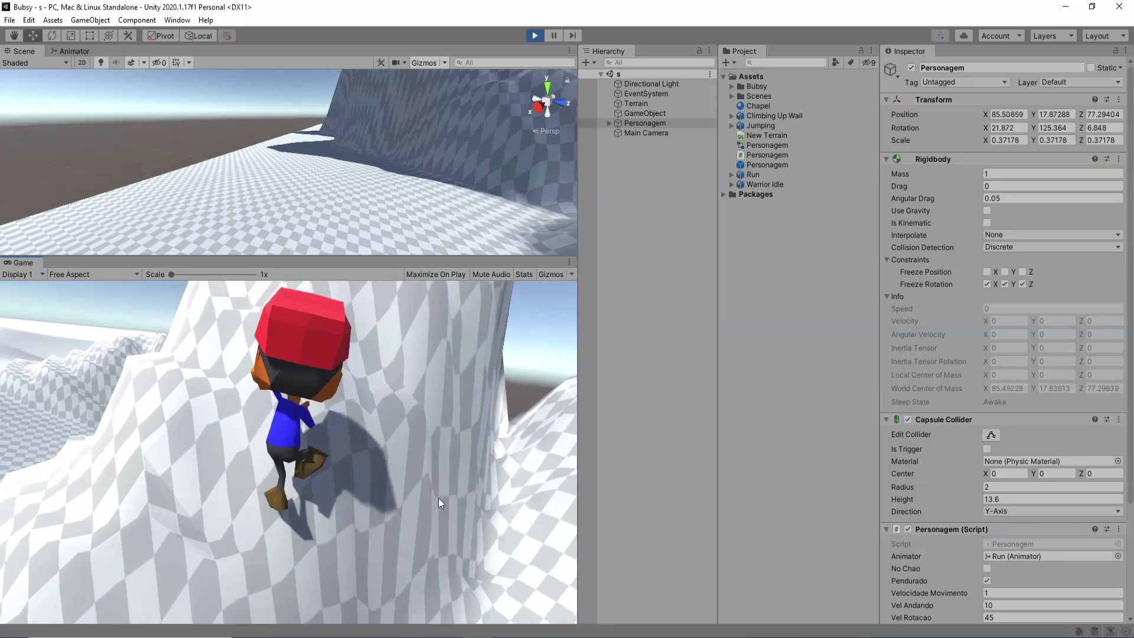
{"action": "key", "text": "w"}
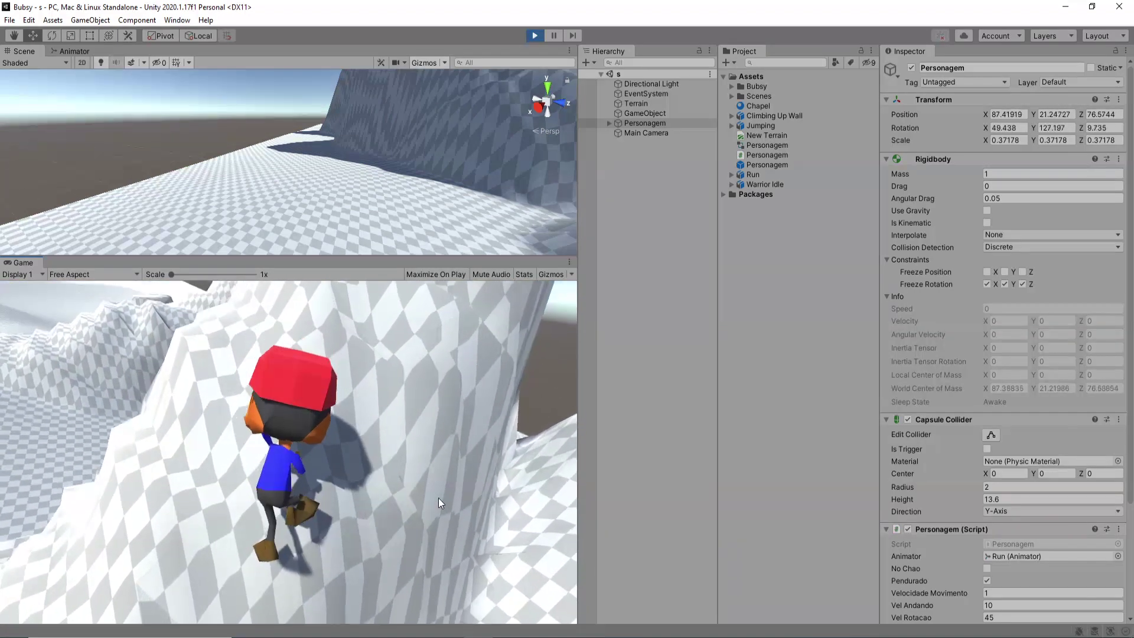
{"action": "key", "text": "w"}
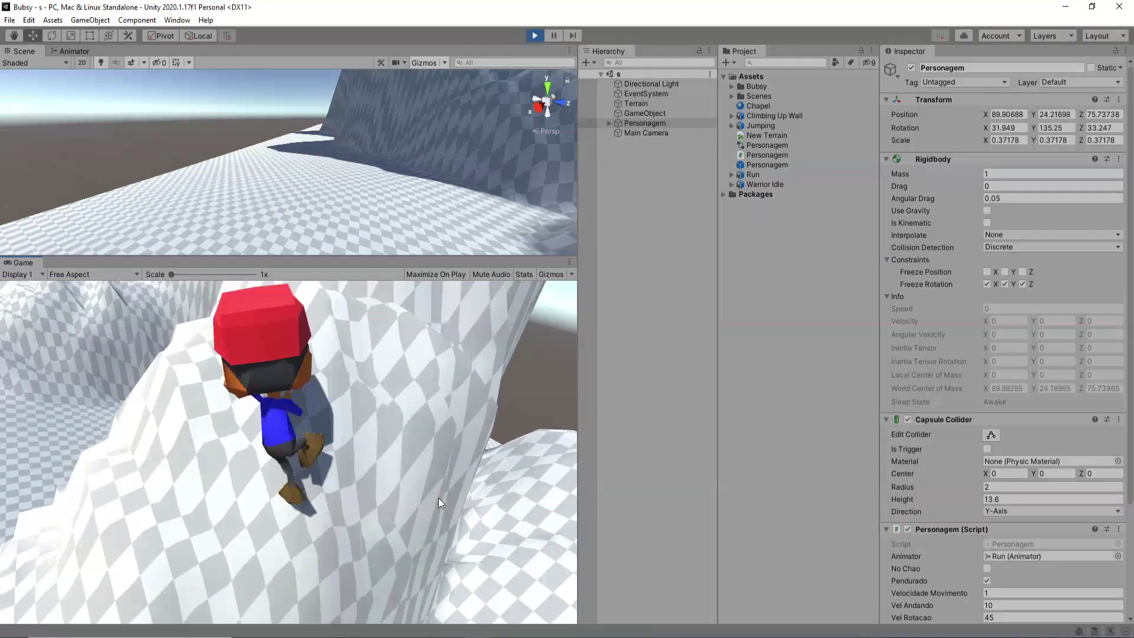
{"action": "key", "text": "w"}
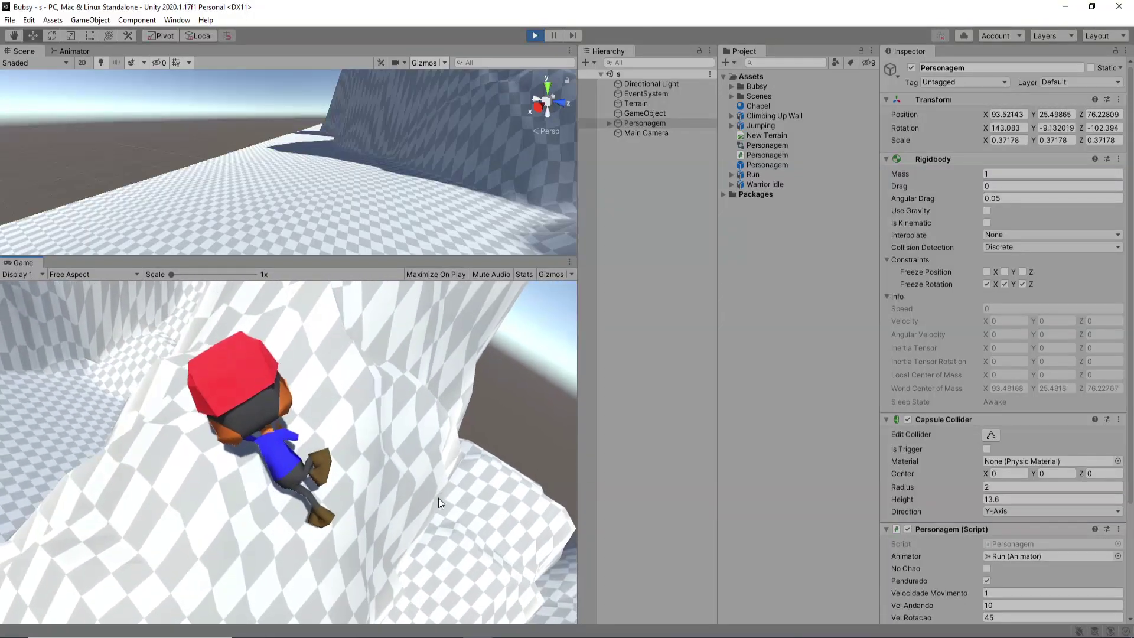
{"action": "key", "text": "w"}
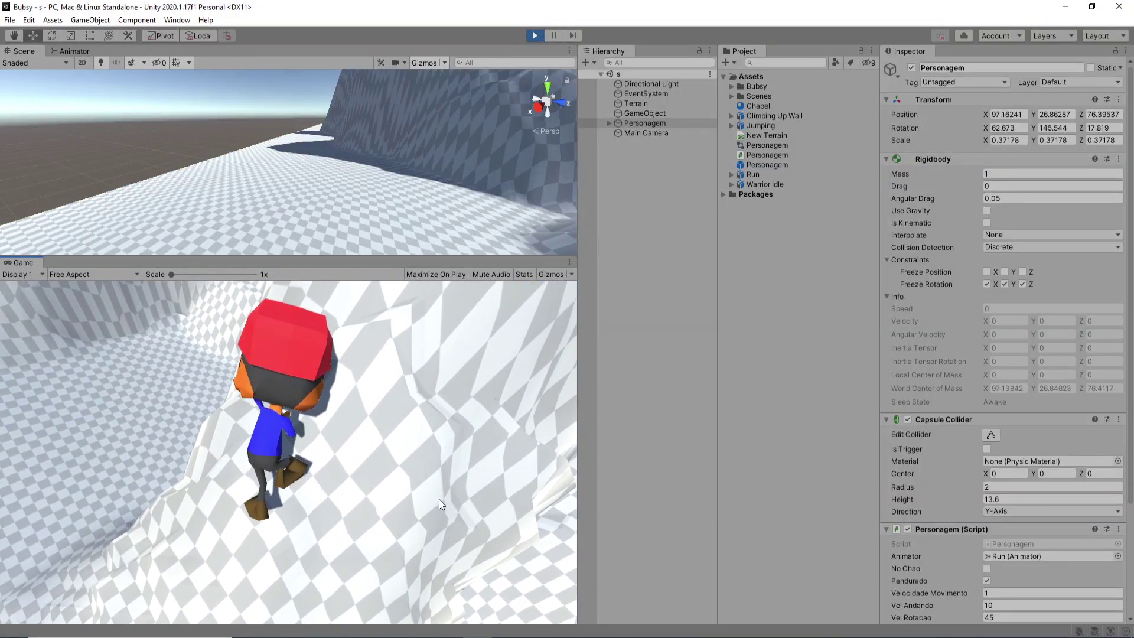
{"action": "key", "text": "w"}
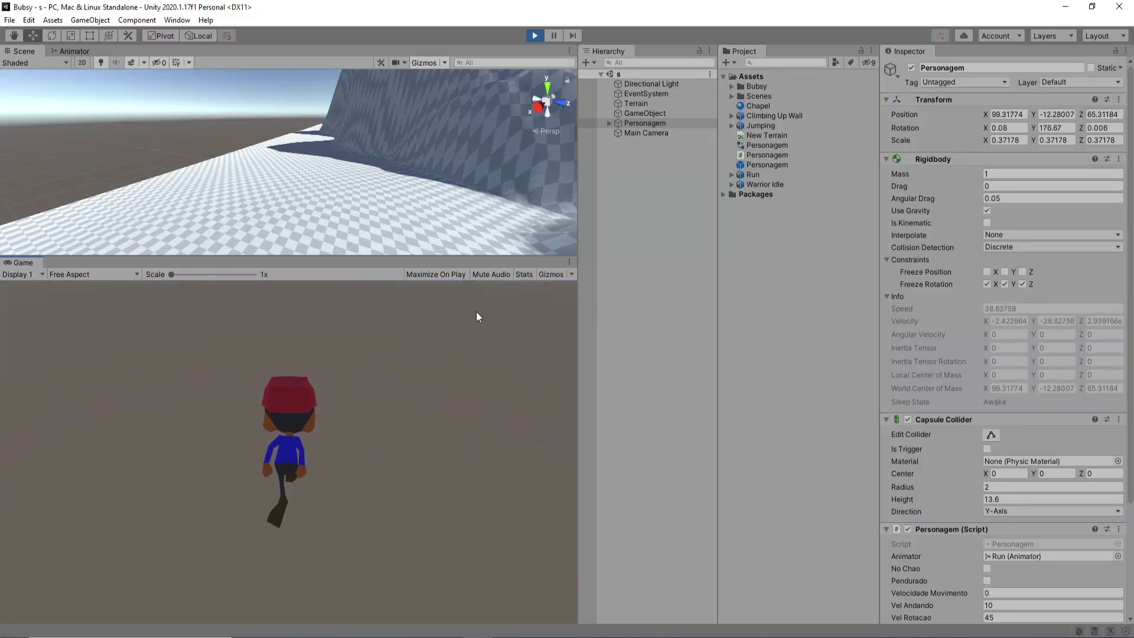
Restart play mode and walk the character through the valley until it grabs the mountain wall.
{"action": "left_click", "coordinate": [534, 36]}
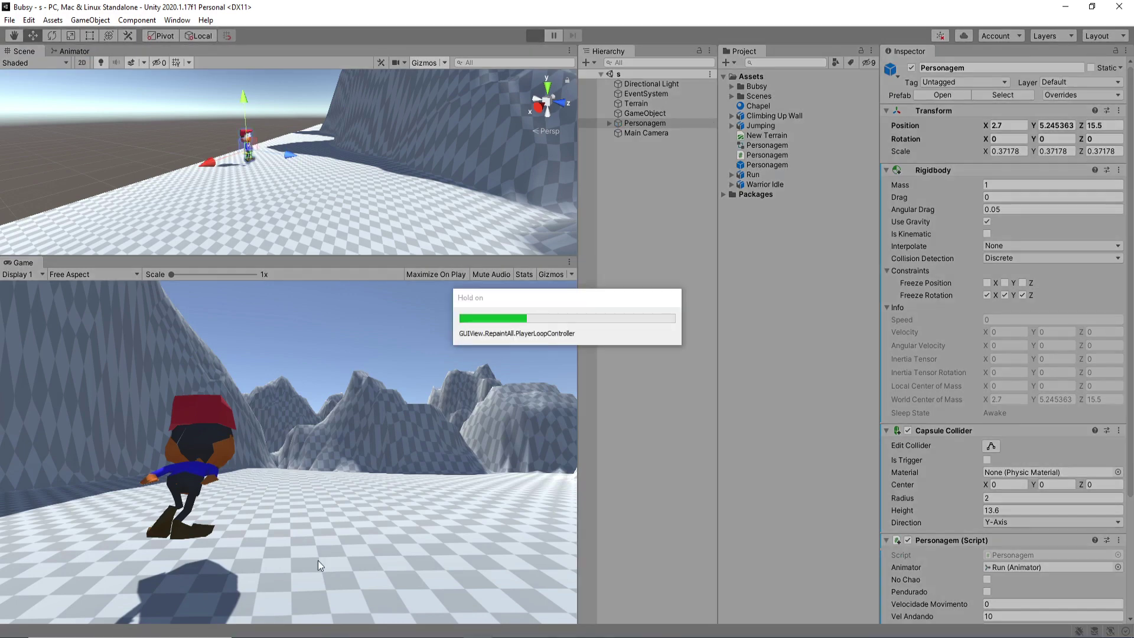
{"action": "key", "text": "w"}
{"action": "key", "text": "d"}
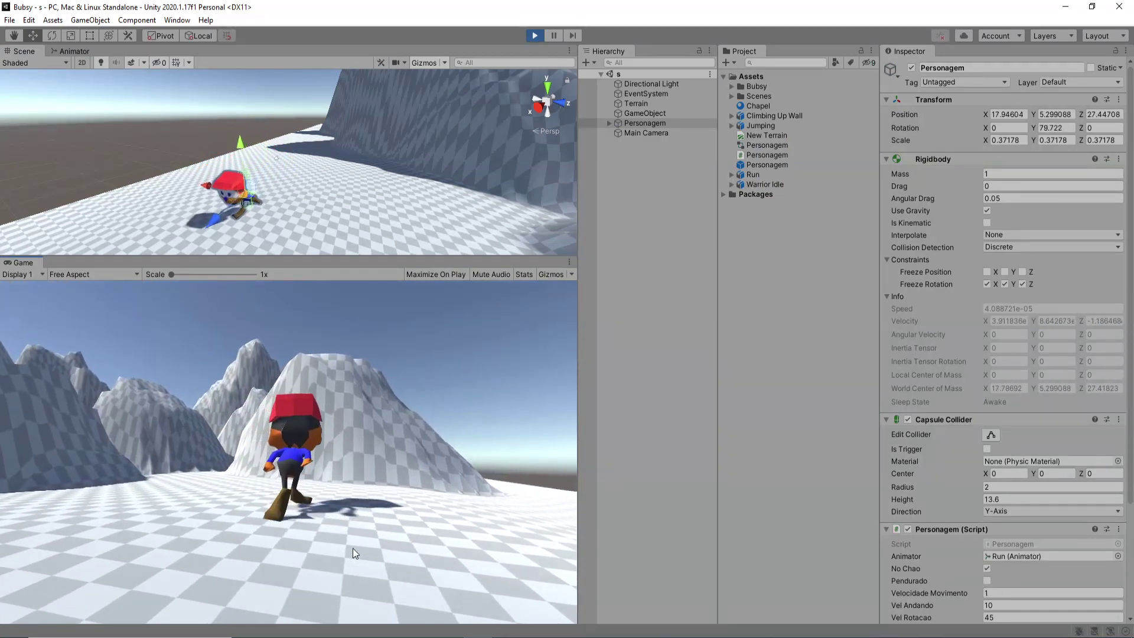
{"action": "key", "text": "a"}
{"action": "key", "text": "d"}
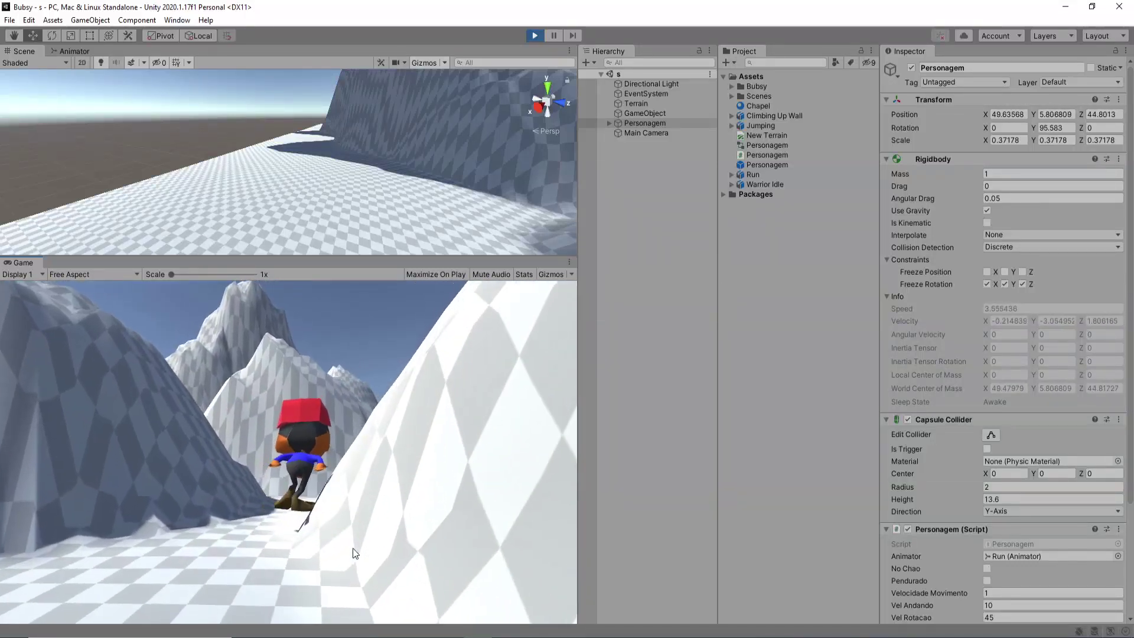
{"action": "key", "text": "d"}
{"action": "key", "text": "w"}
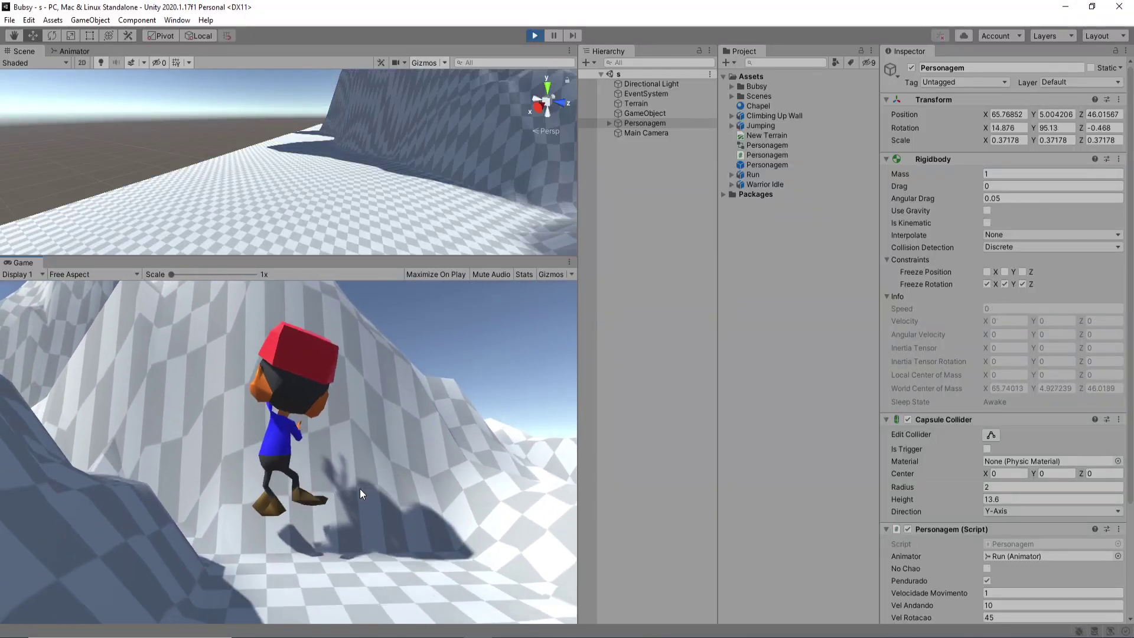